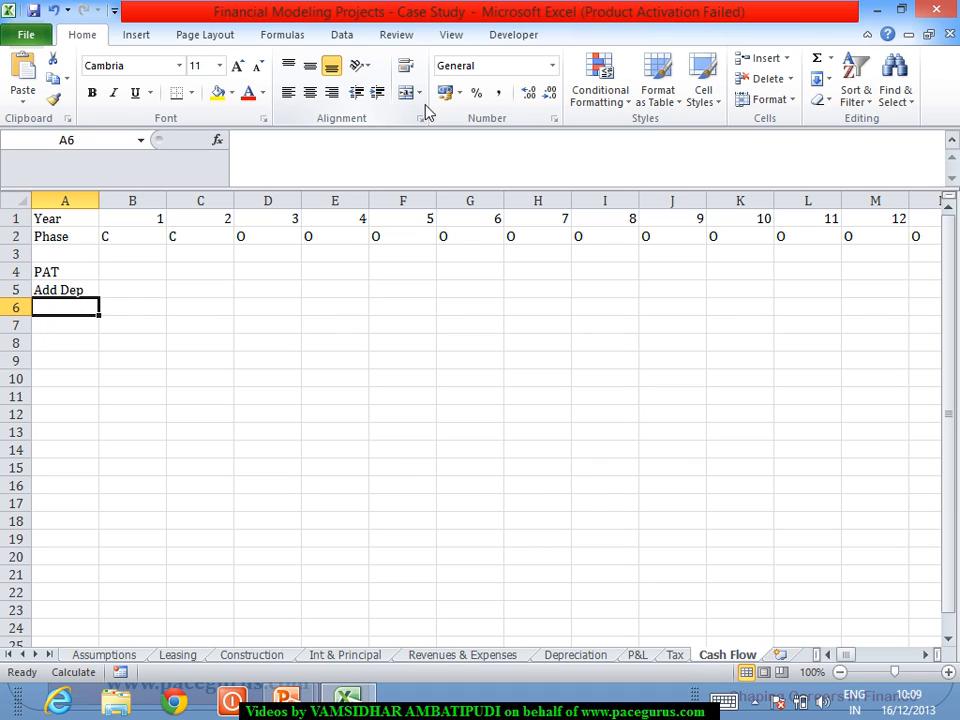
Label cell A6 "Changes in LD" and autofit column A to the text
type("Ch")
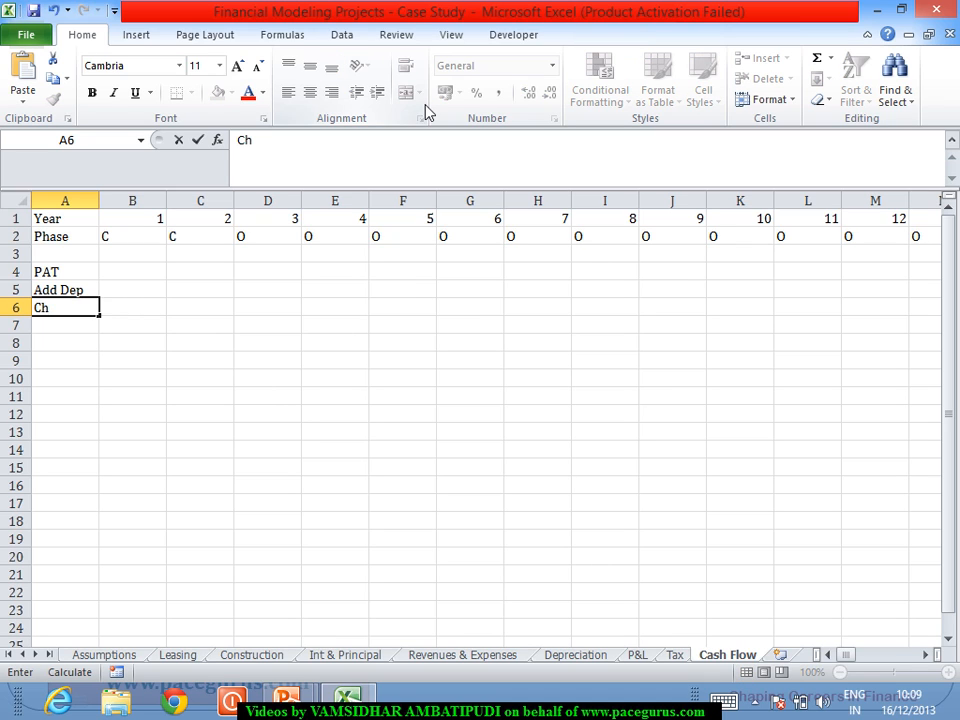
type("angesin")
key("BackSpace")
key("BackSpace")
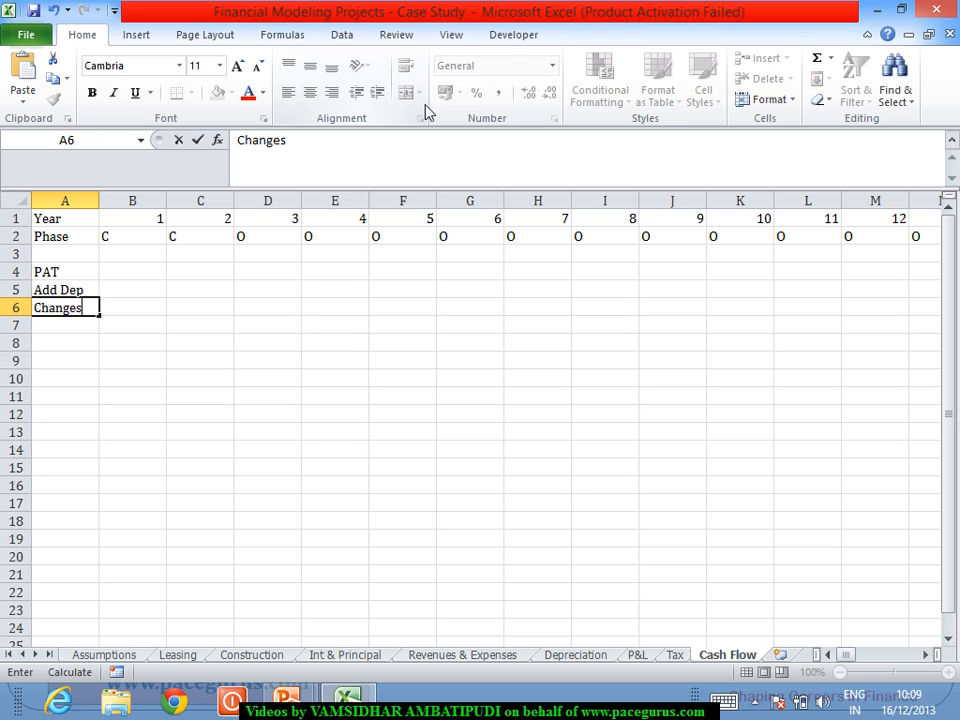
type("in LD")
key("Return")
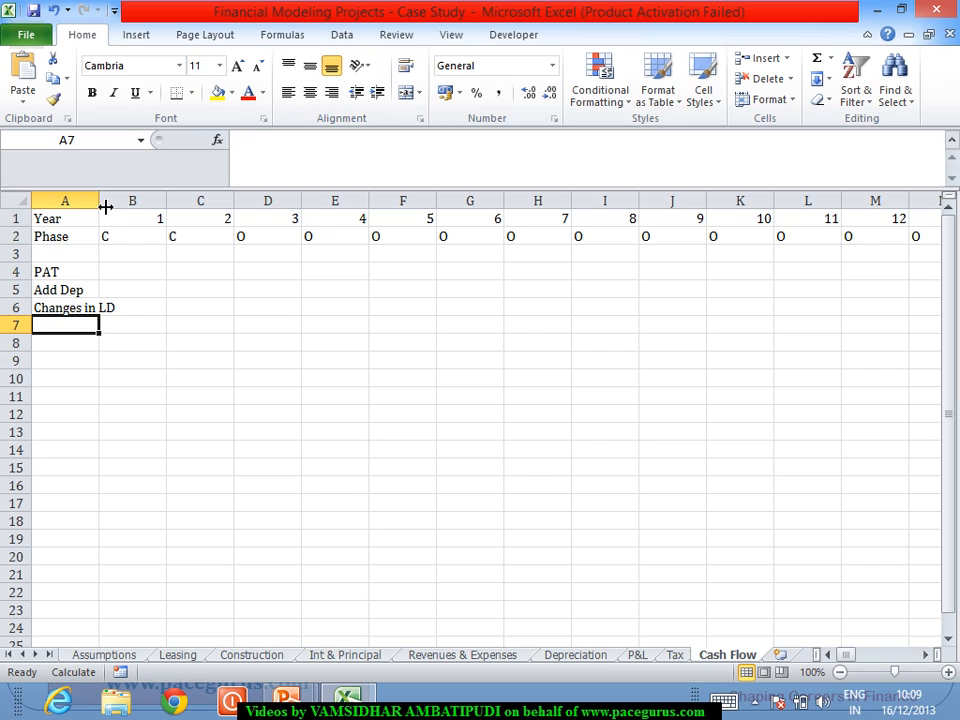
double_click(104, 206)
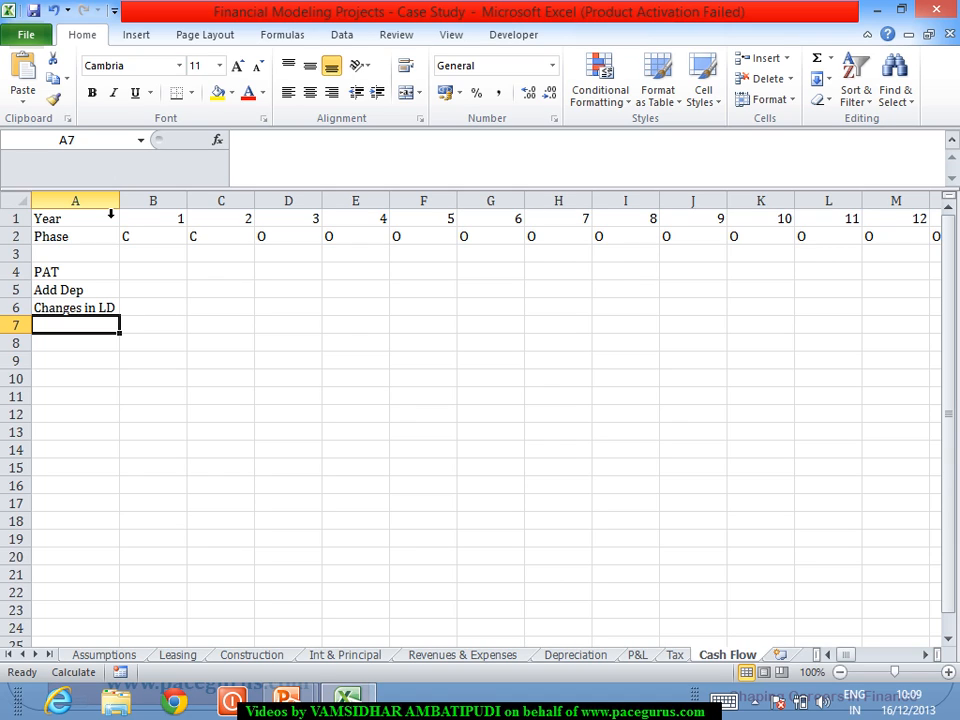
Label cell A7 "Loan Repayment" and widen column A to fit the label
type("Loan")
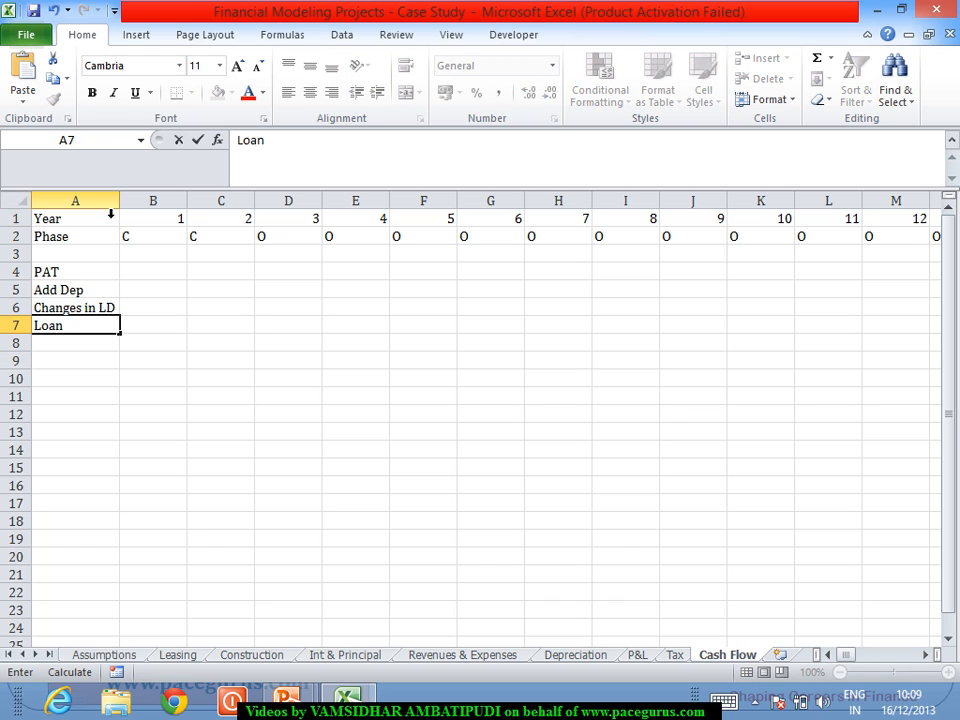
type(" Repaymen")
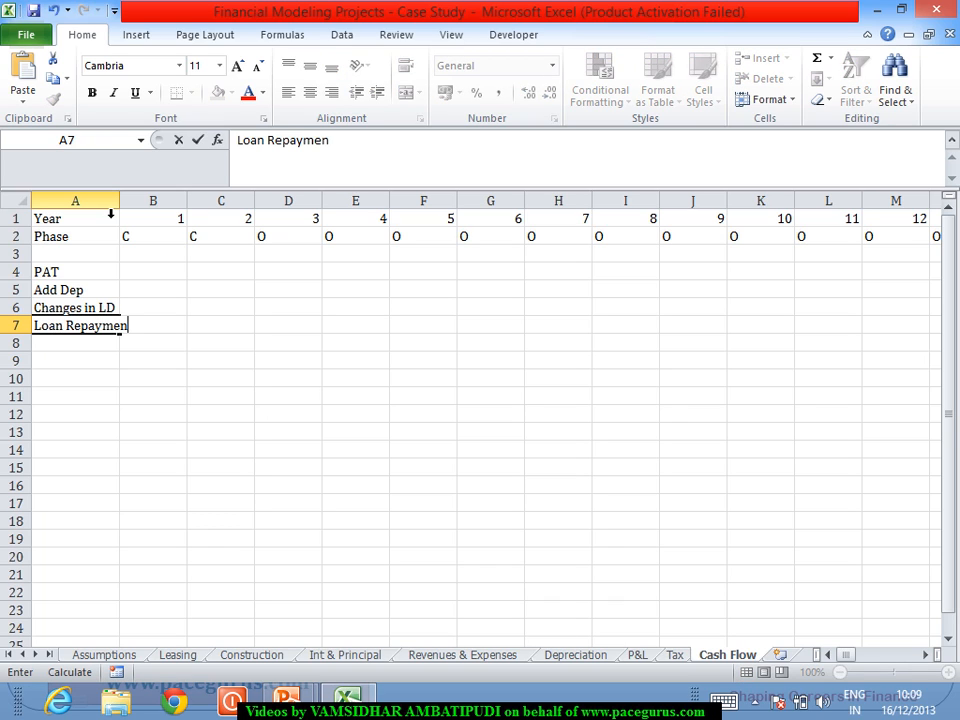
type("t")
key("Return")
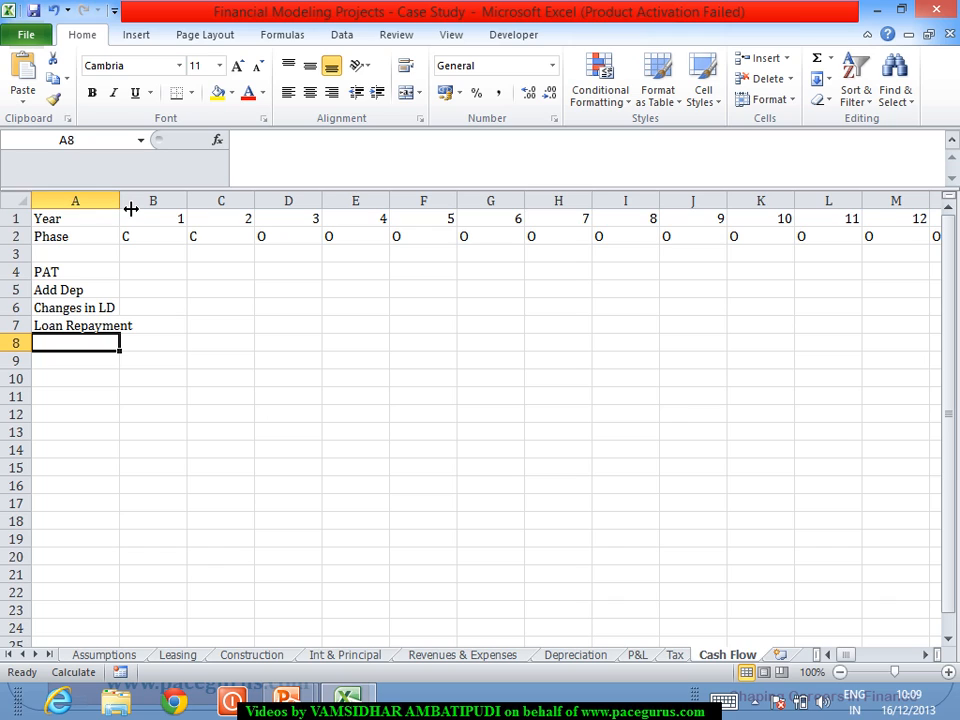
left_click_drag(131, 208, 137, 214)
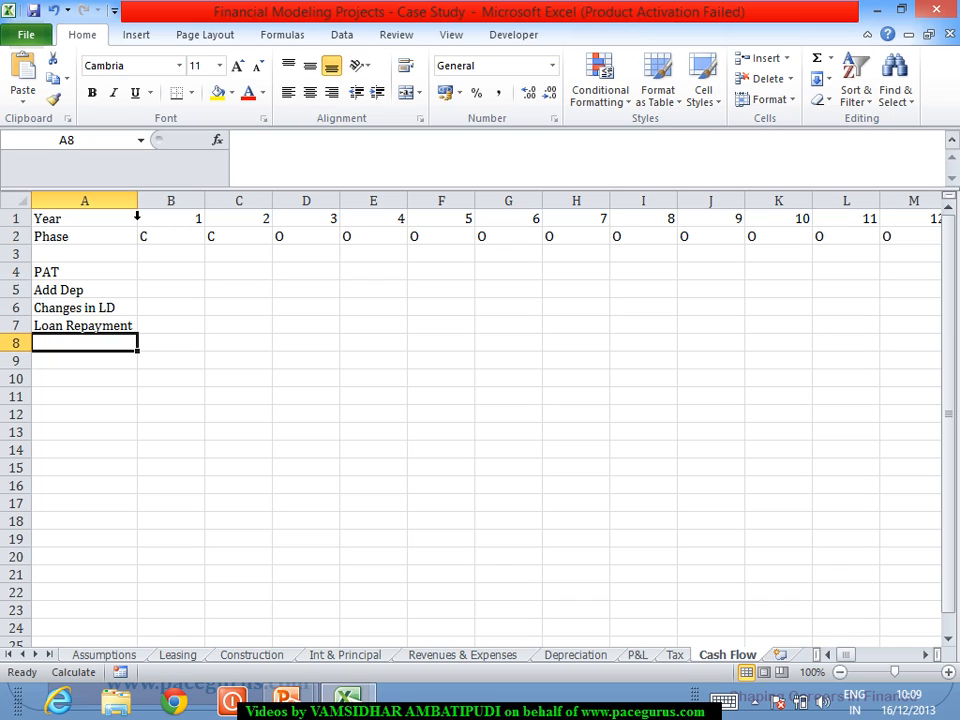
Review the cash flow line labels one by one from PAT down to Loan Repayment
key("Up")
key("Up")
key("Up")
key("Up")
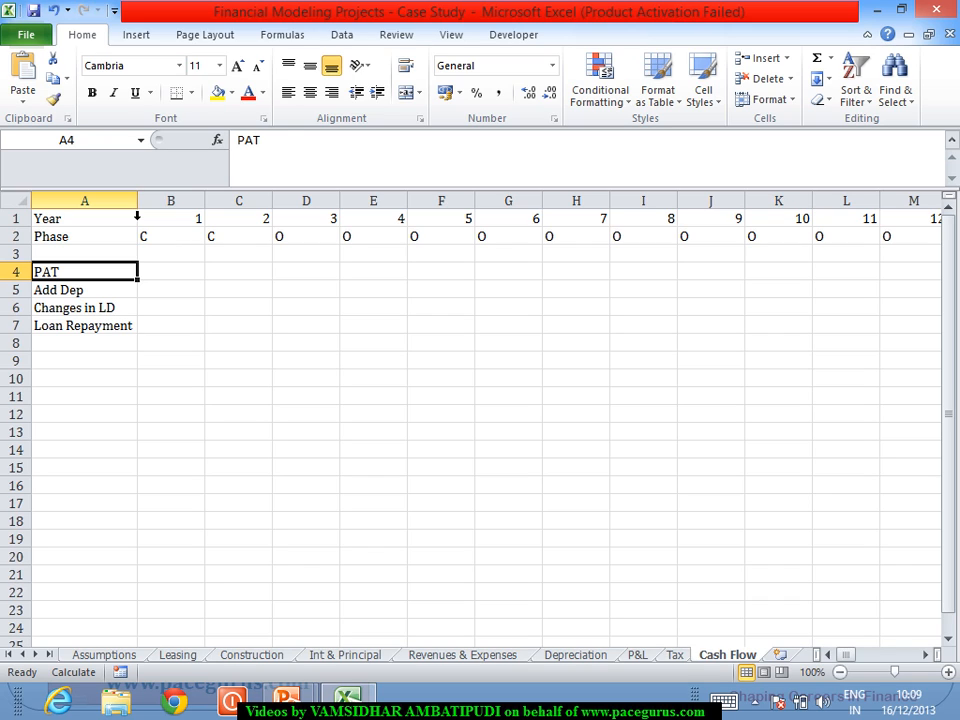
key("Down")
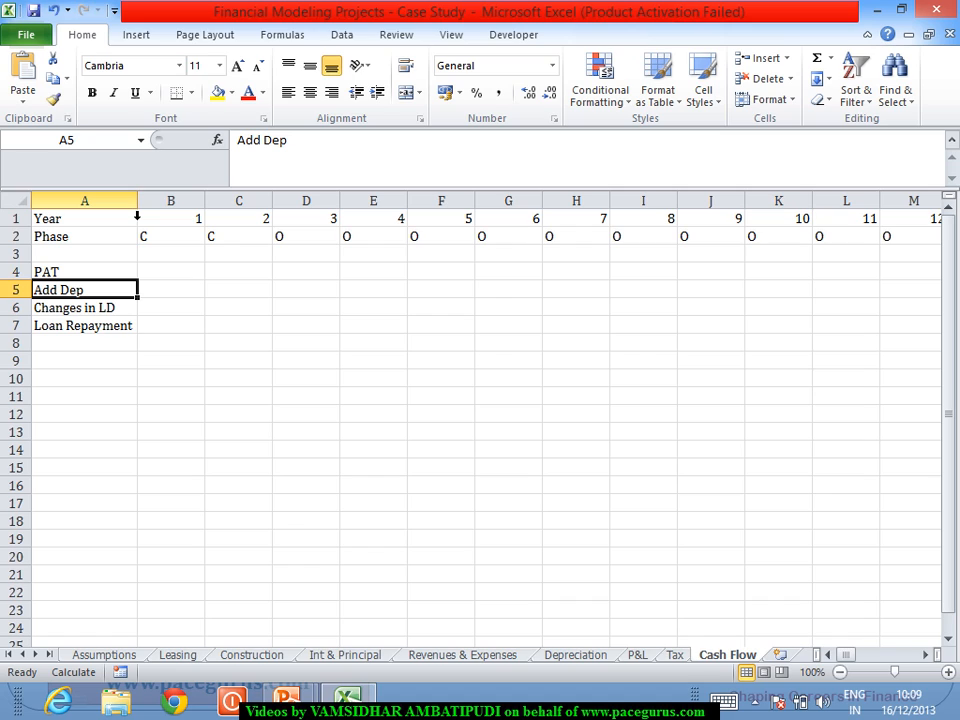
key("Down")
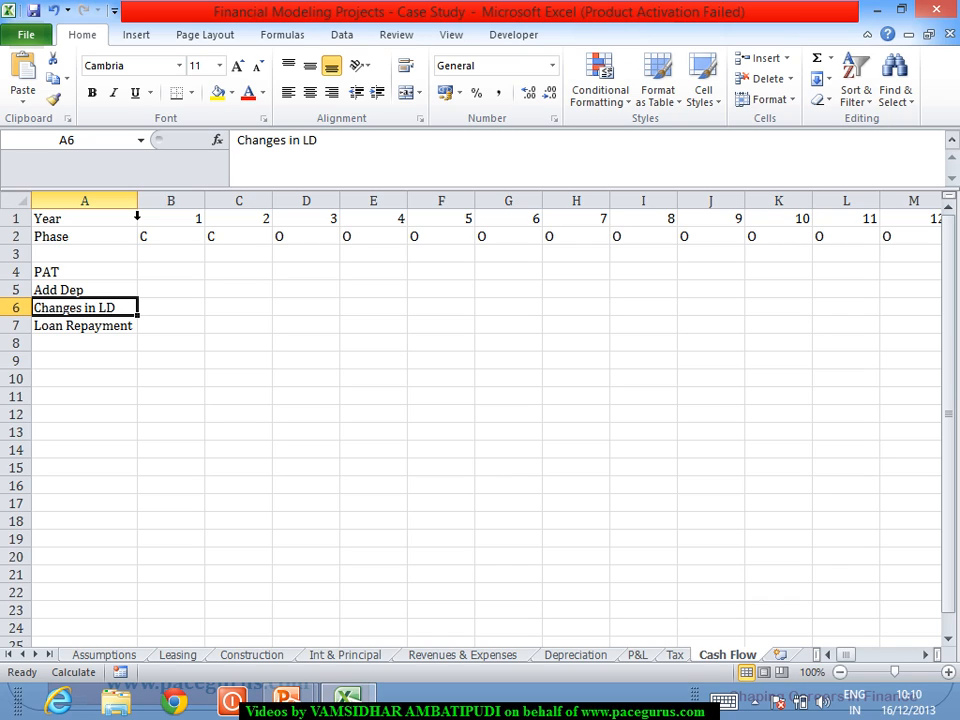
key("Down")
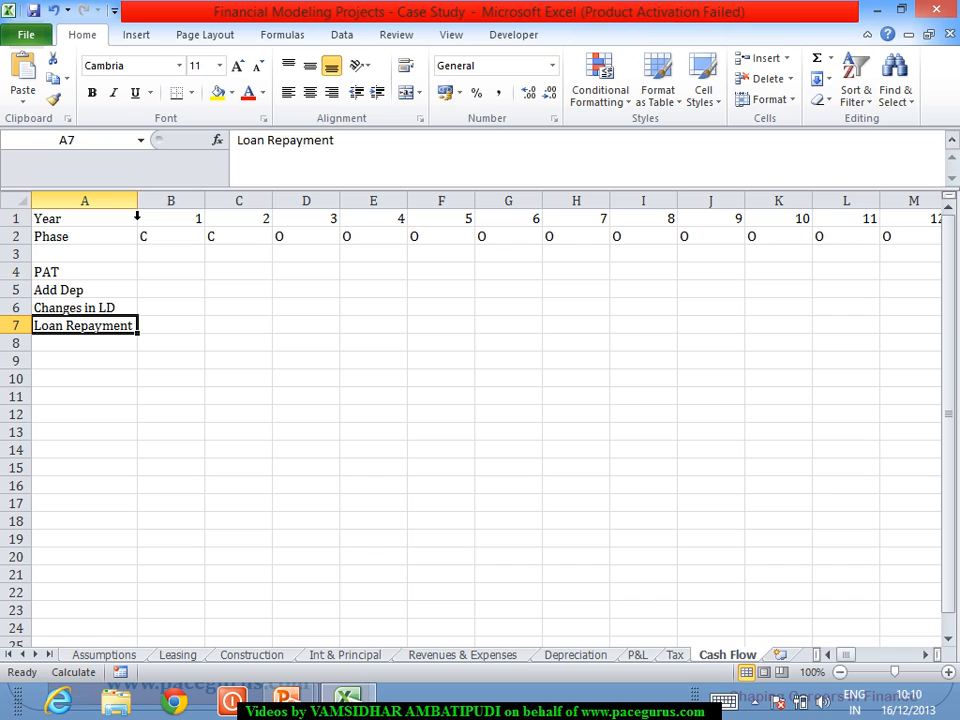
Label cell A8 "DSRA Account" below the Loan Repayment row
key("Down")
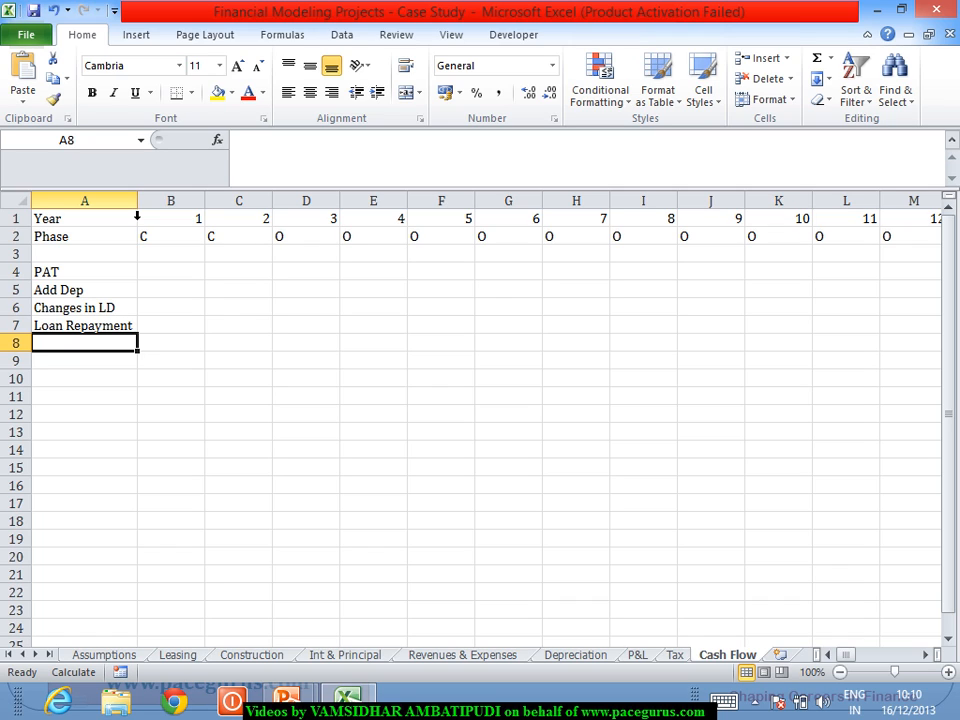
type("DSRA Ac")
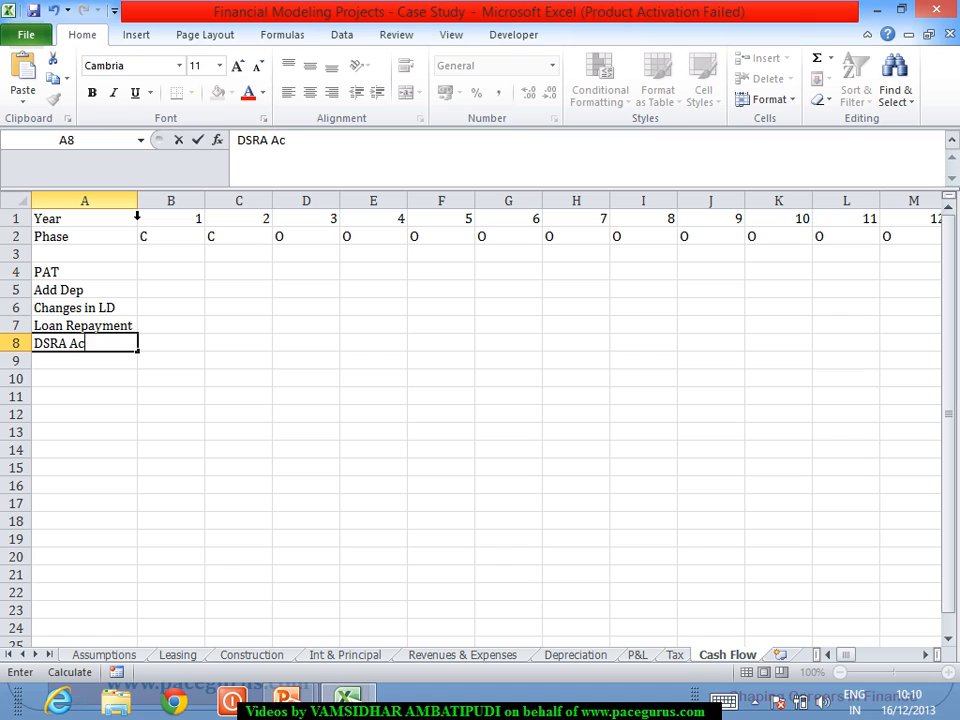
type("count")
key("Tab")
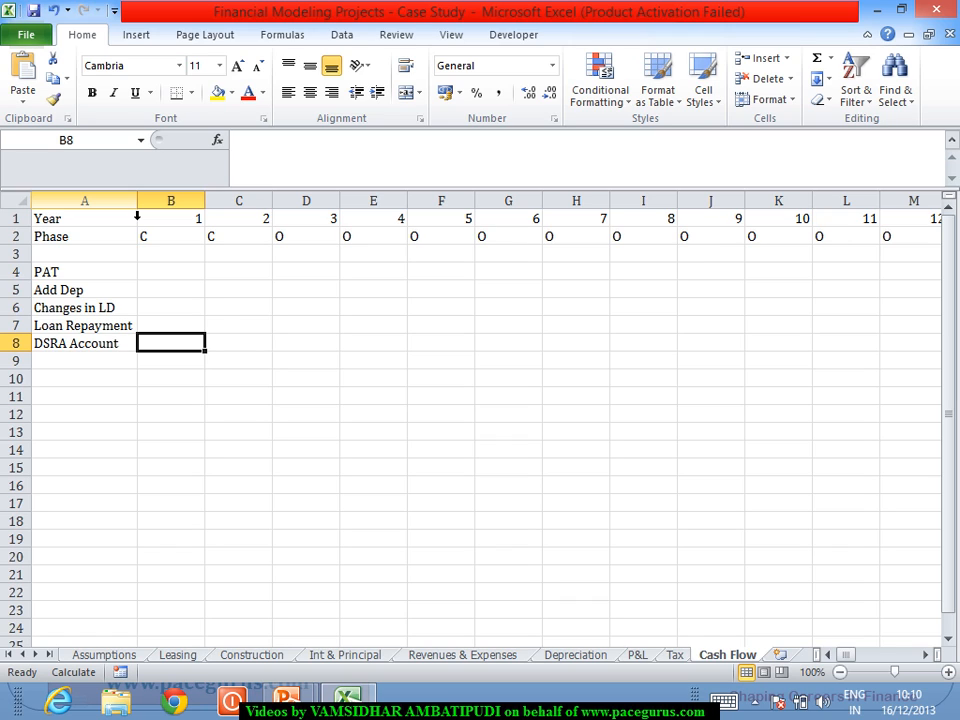
Enter the PAT formula =IF(B2="O",'P&L'!B19,"") in cell B4, referencing Profit after Tax on the P&L sheet
key("Up")
key("Up")
key("Up")
key("Up")
type("=")
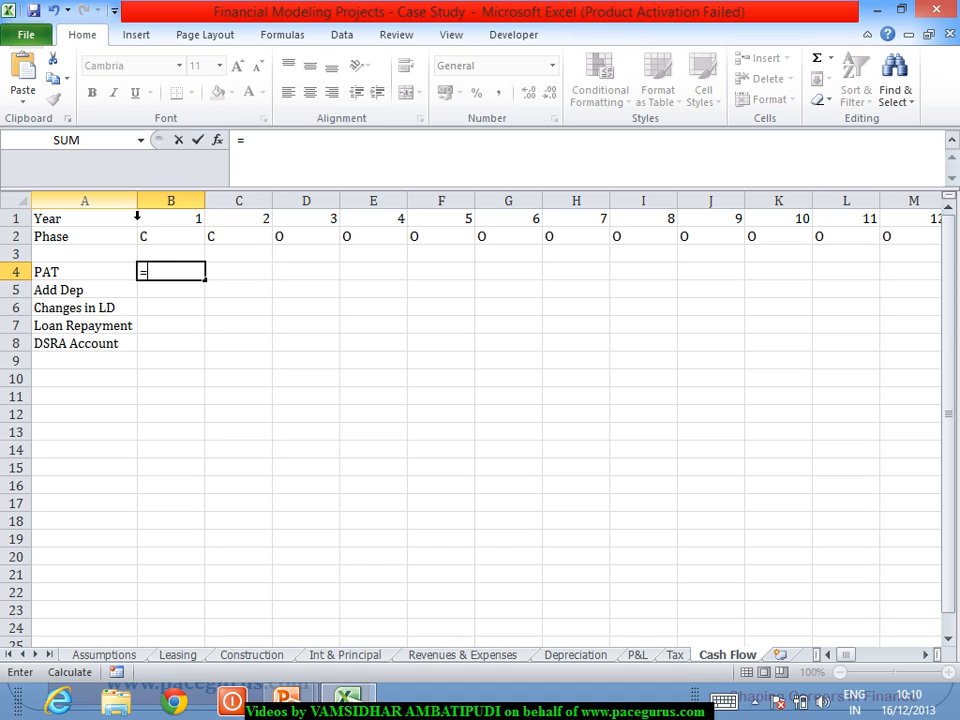
type("i")
key("Tab")
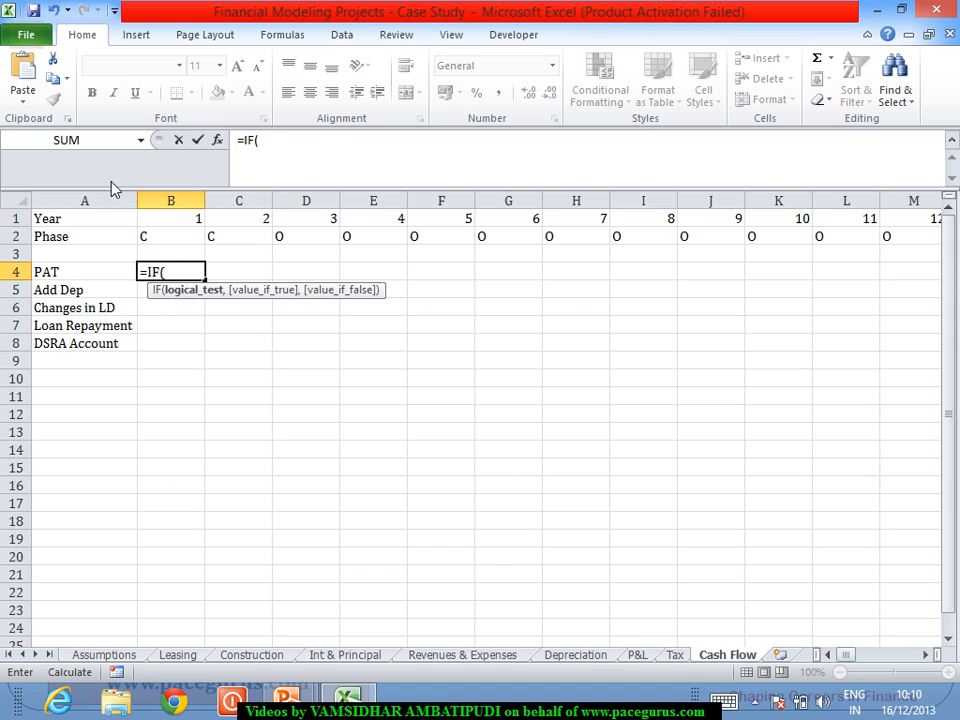
left_click(167, 242)
type("=")
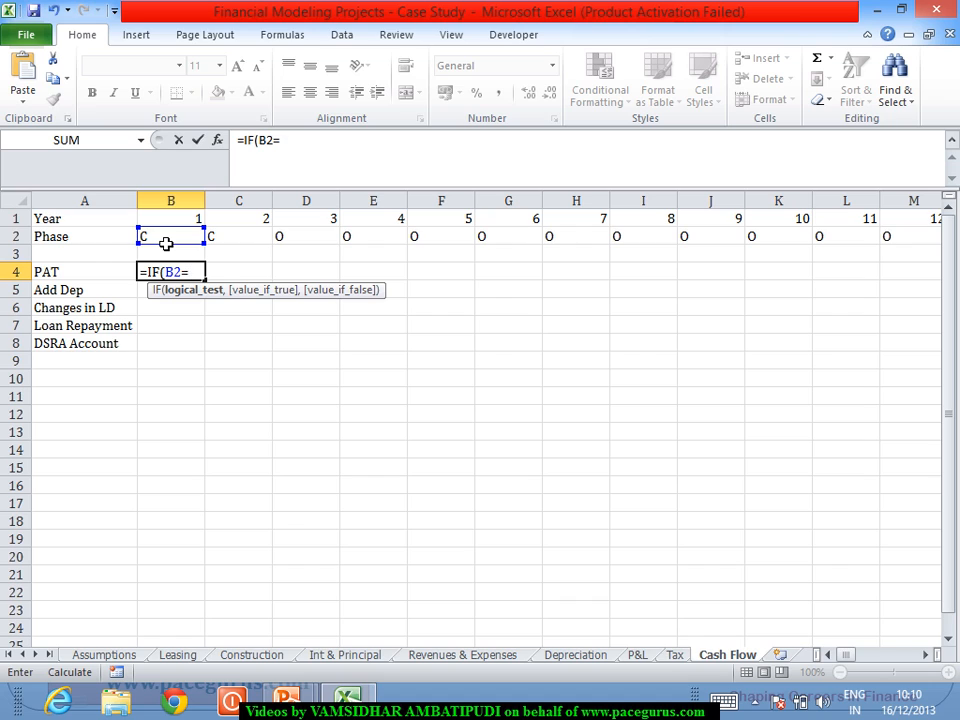
type("\"O\",")
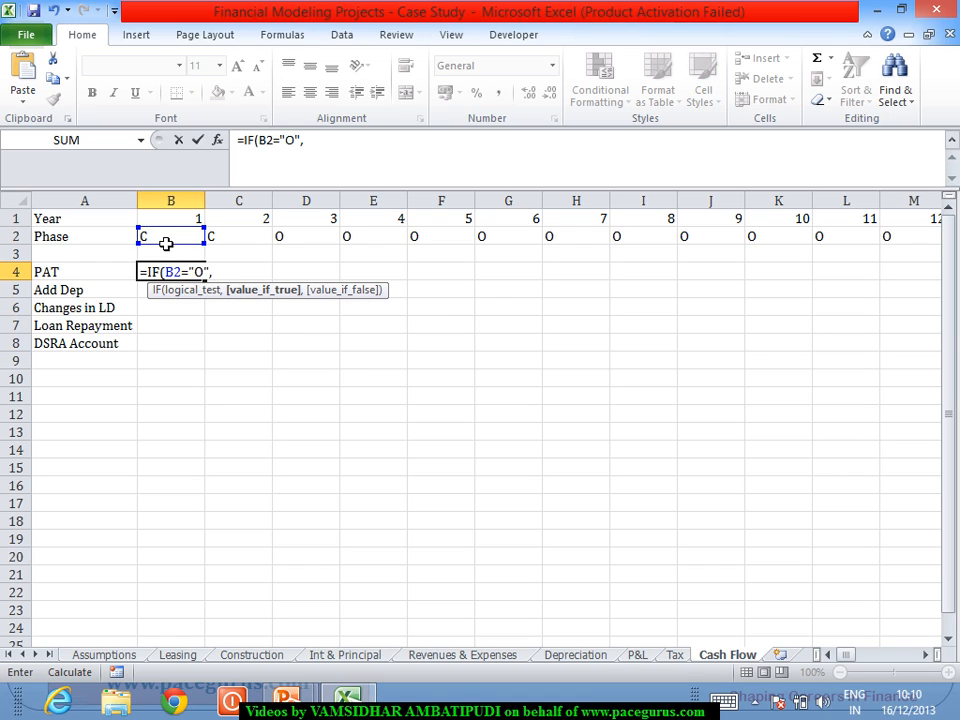
left_click(645, 657)
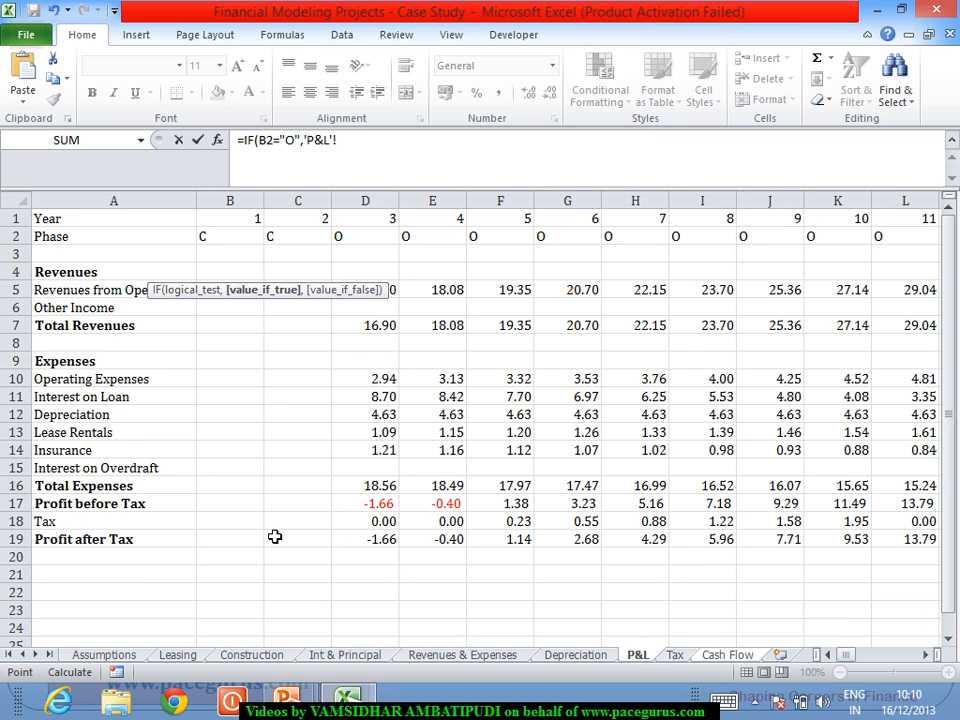
left_click(245, 540)
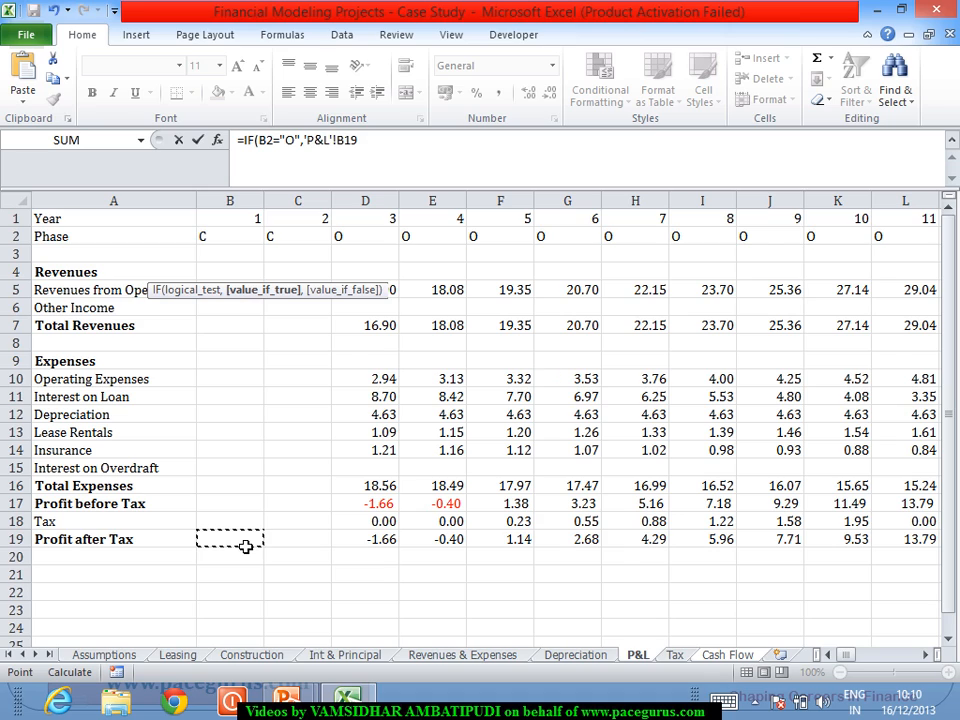
type(",")
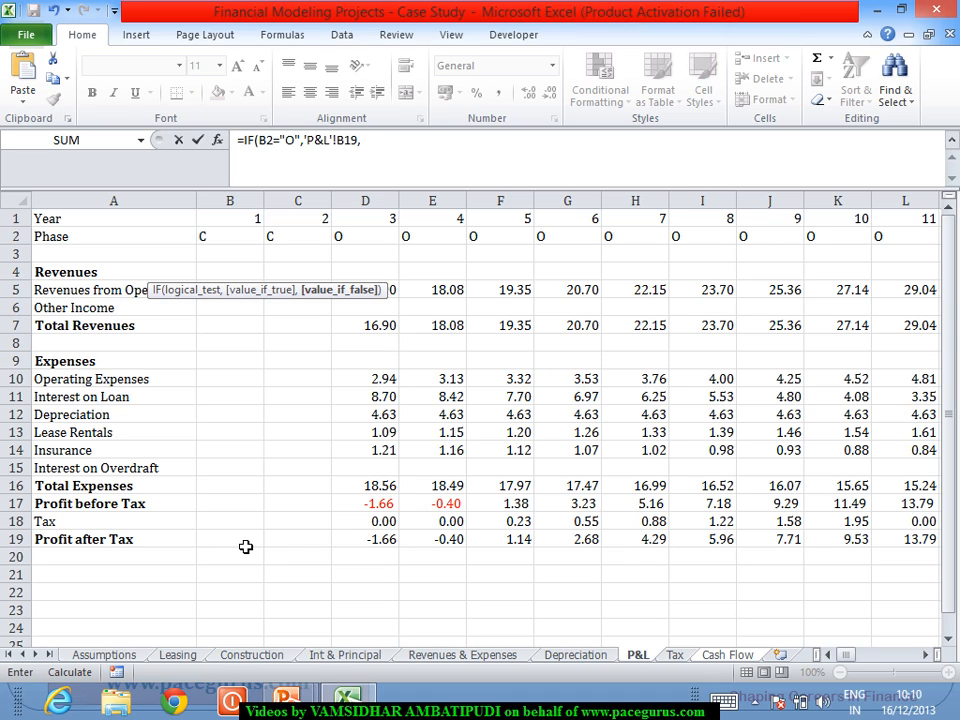
type("\"\")")
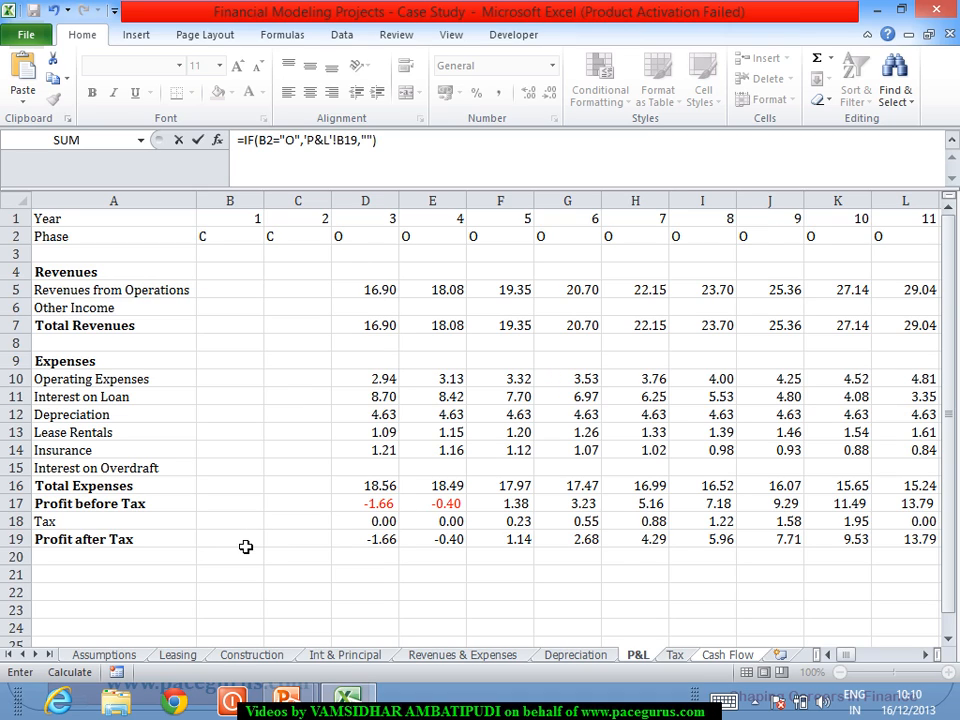
key("ctrl+Return")
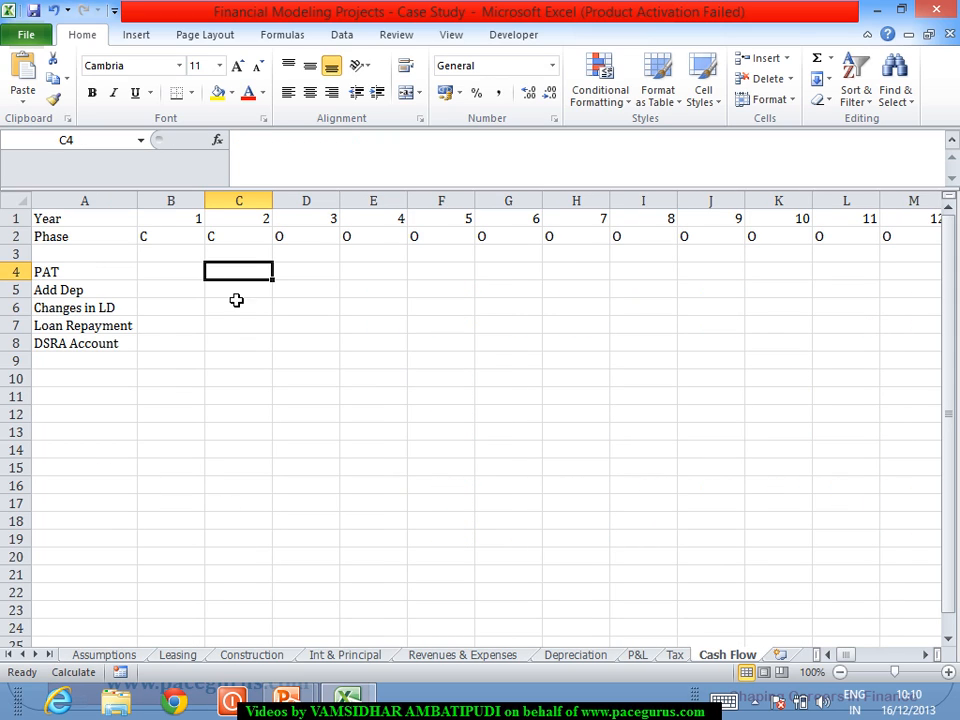
Fill the PAT formula from B4 across row 4 through column AZ
left_click(187, 279)
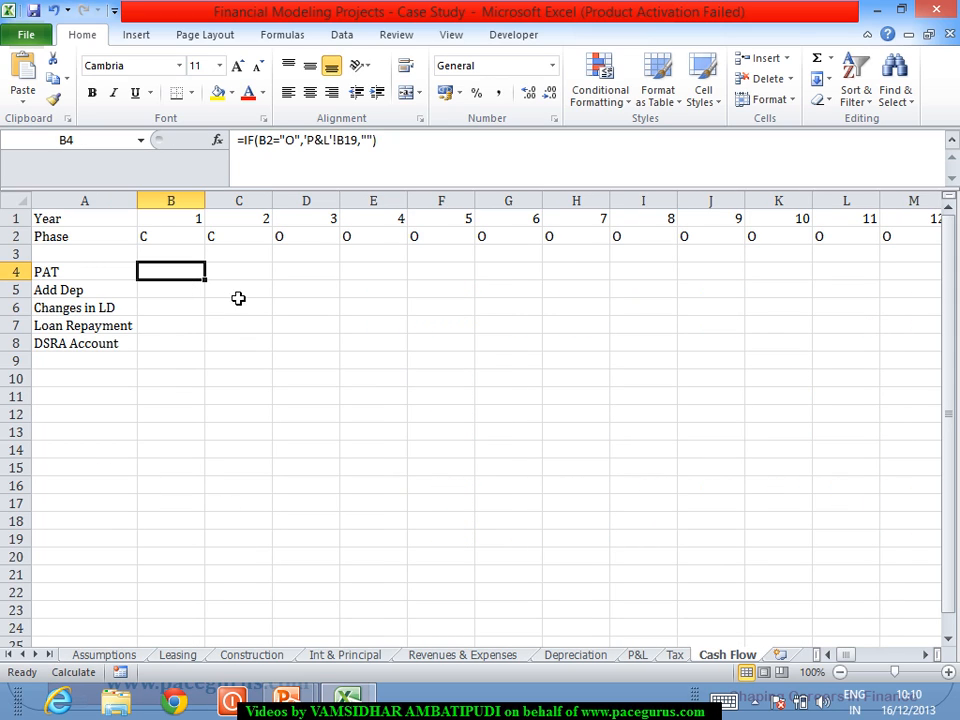
left_click_drag(210, 286, 821, 529)
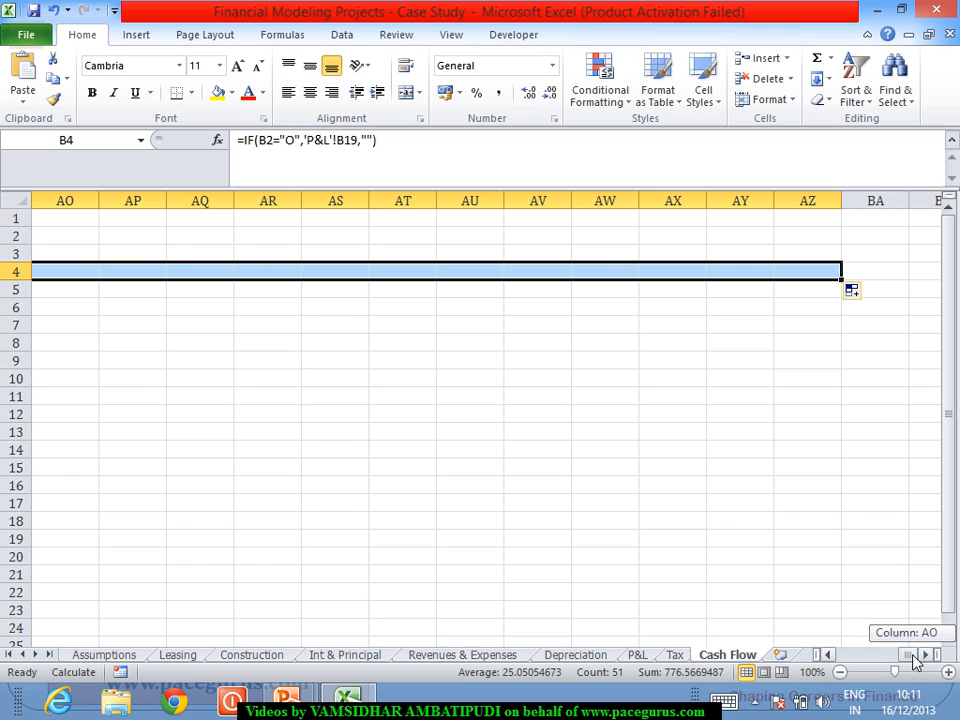
left_click_drag(916, 662, 838, 700)
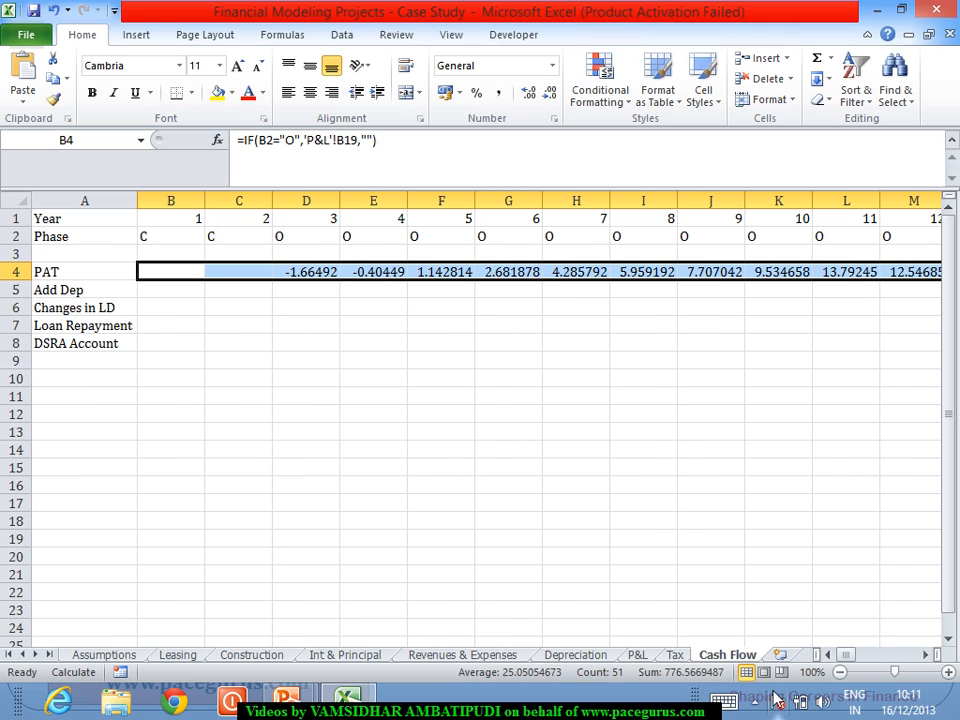
Apply the Number format to rows 4 through 23 of the Cash Flow sheet
left_click_drag(12, 272, 77, 611)
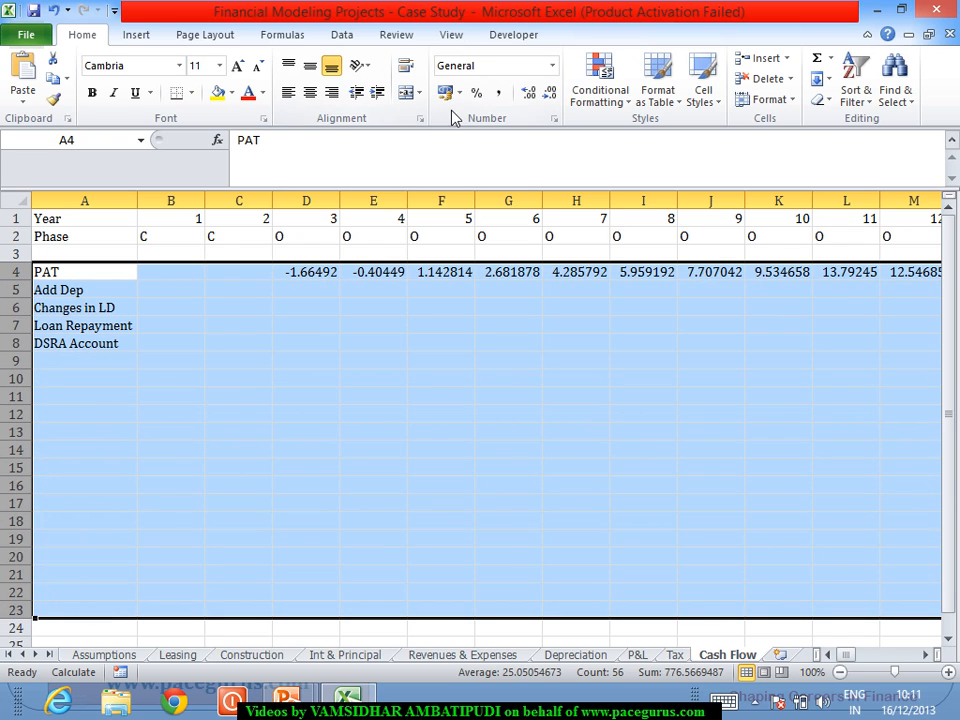
left_click(553, 68)
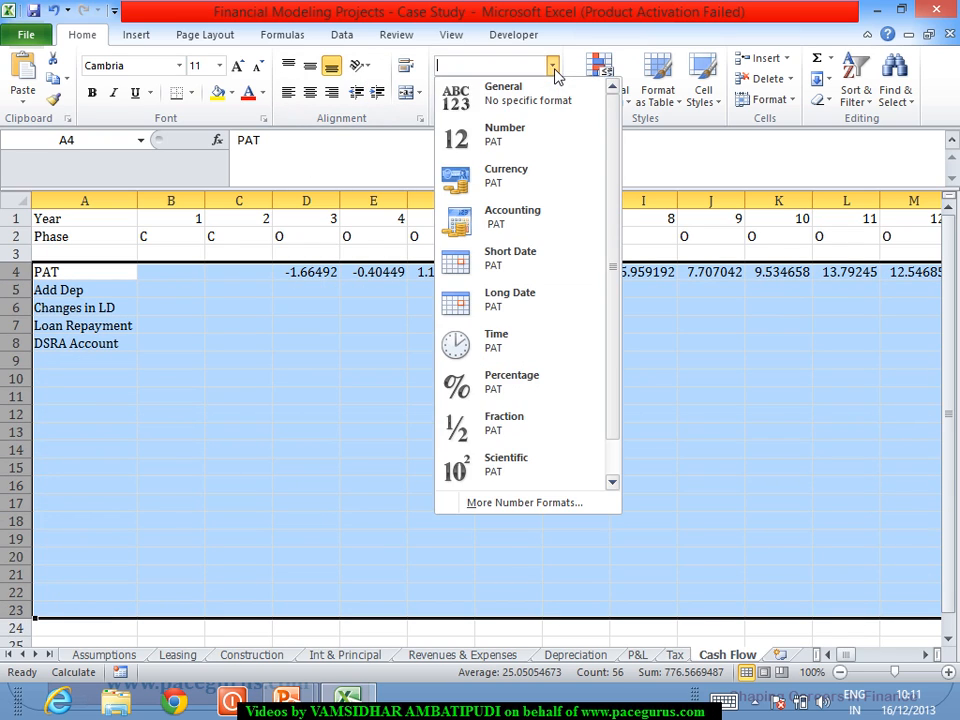
left_click(525, 143)
left_click(357, 400)
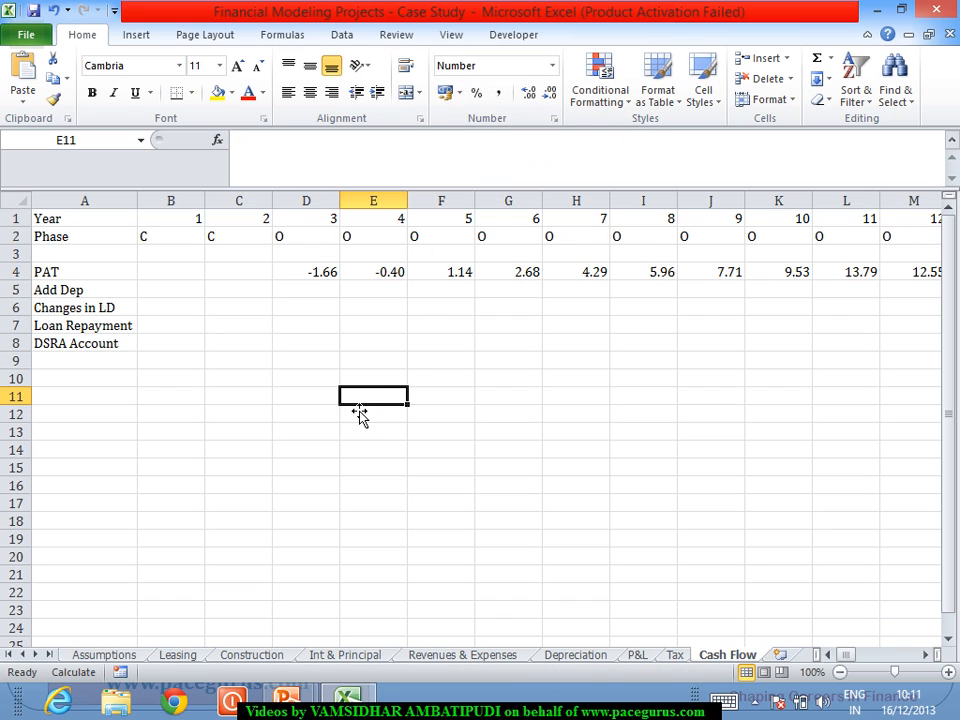
Enter the depreciation formula =IF(B2="O",'P&L'!B12,"") in cell B5 of the Add Dep row
left_click(185, 297)
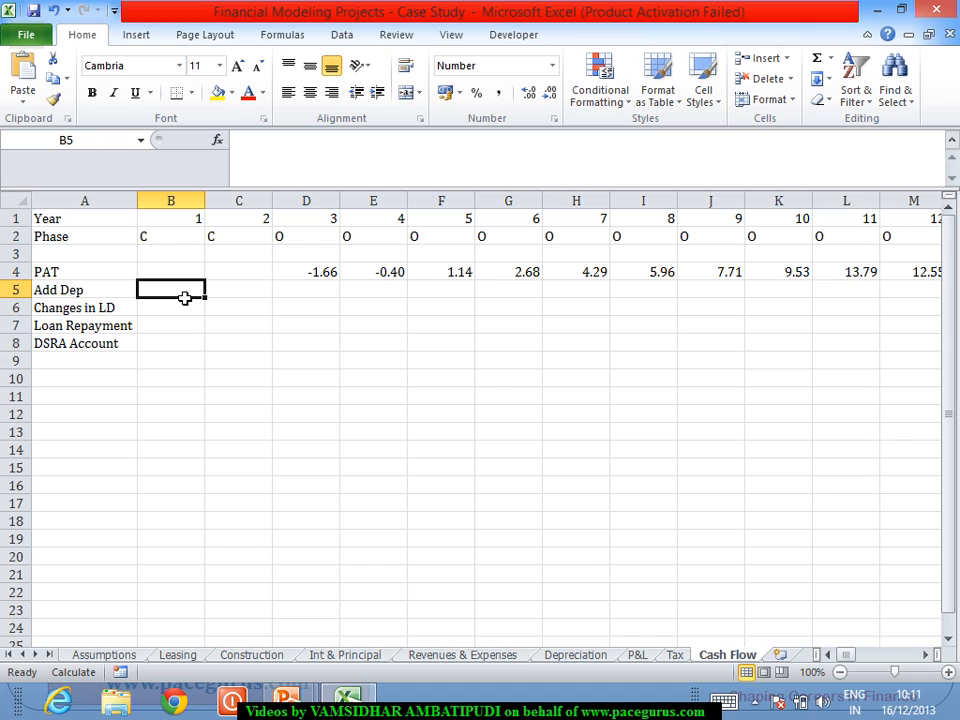
type("=IF(")
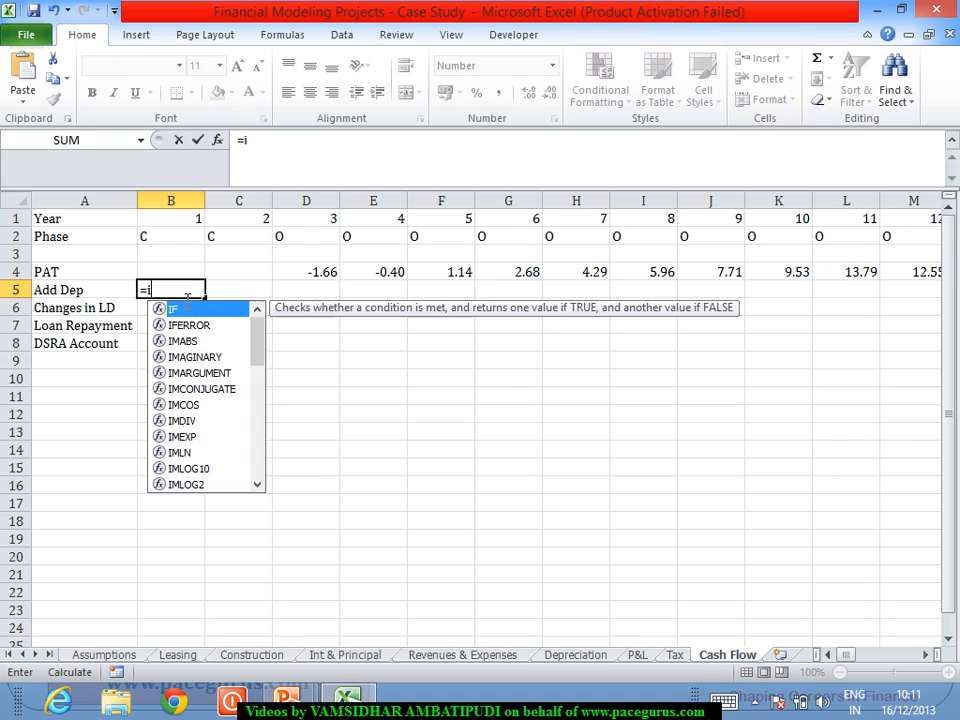
left_click(180, 242)
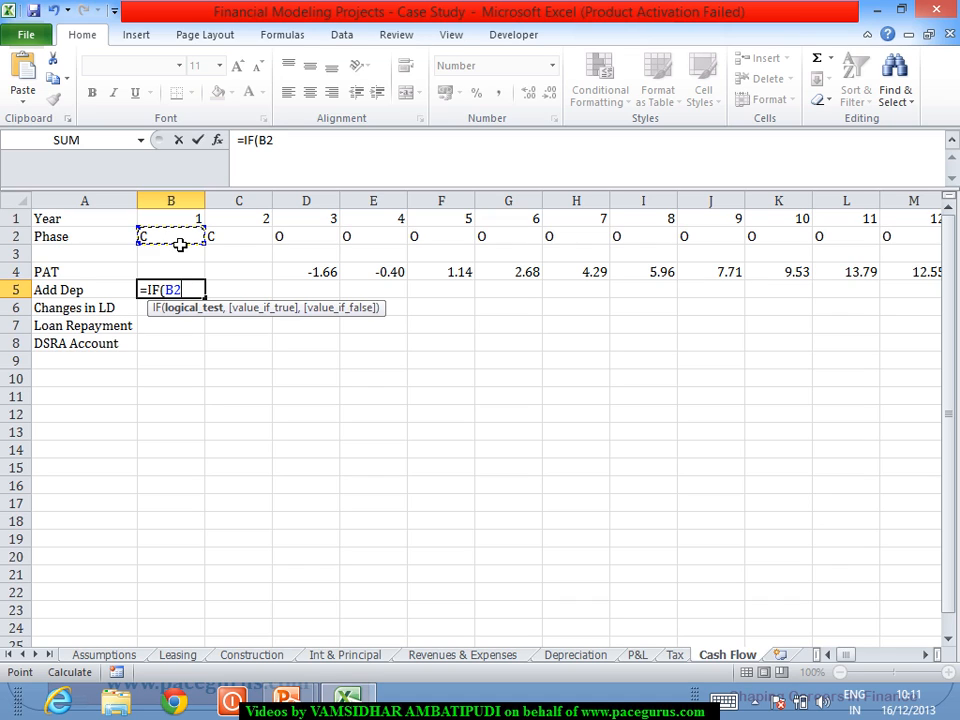
type("=O")
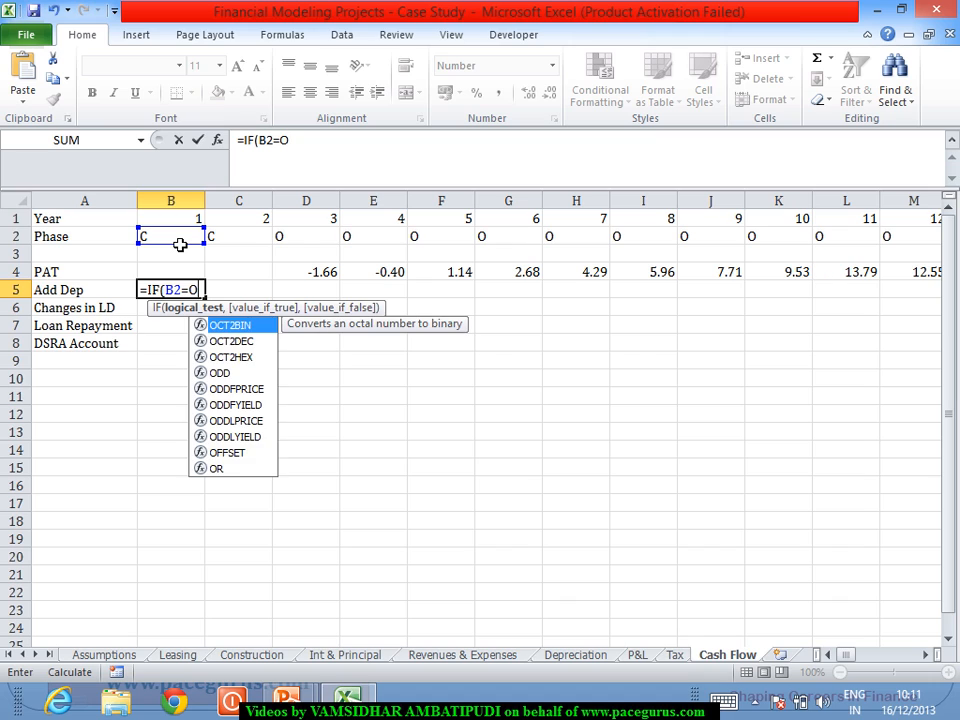
key("BackSpace")
type("\"O\",")
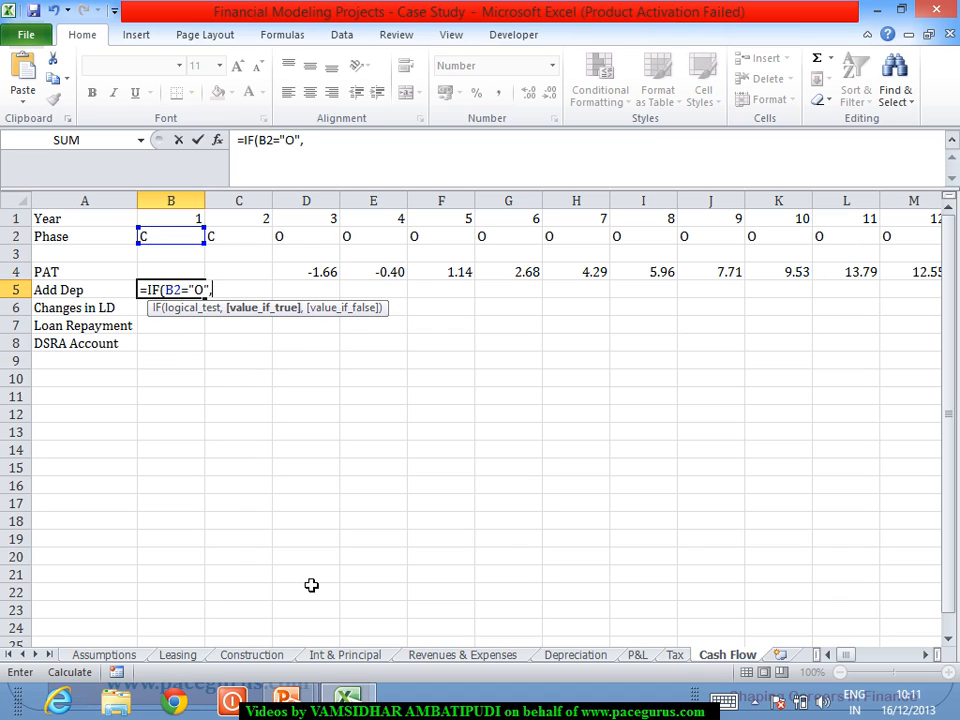
left_click(637, 655)
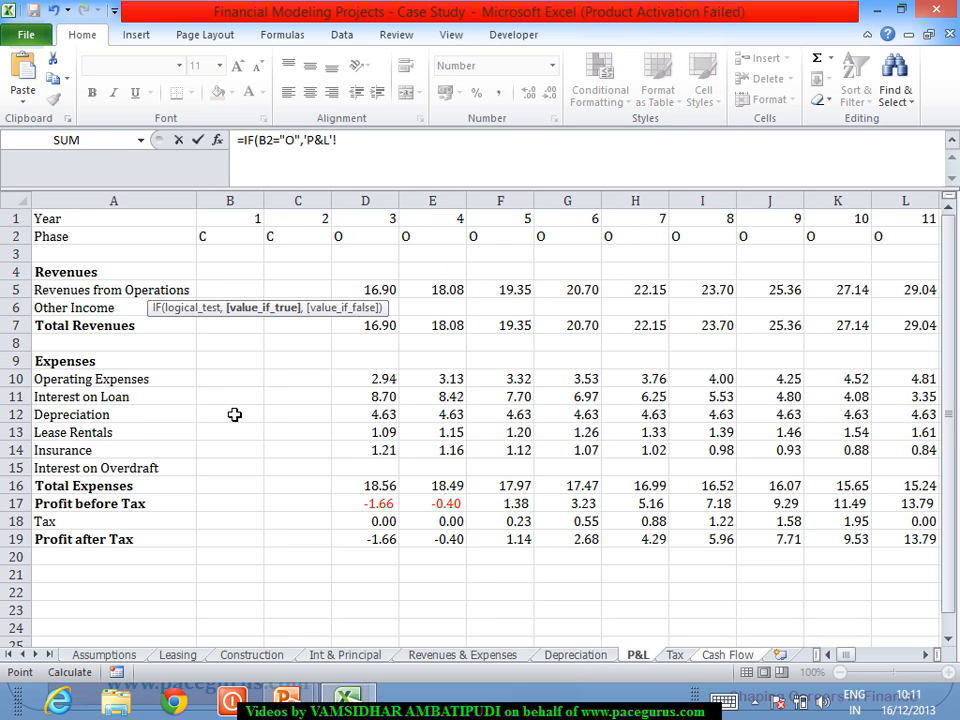
left_click(234, 414)
type(",")
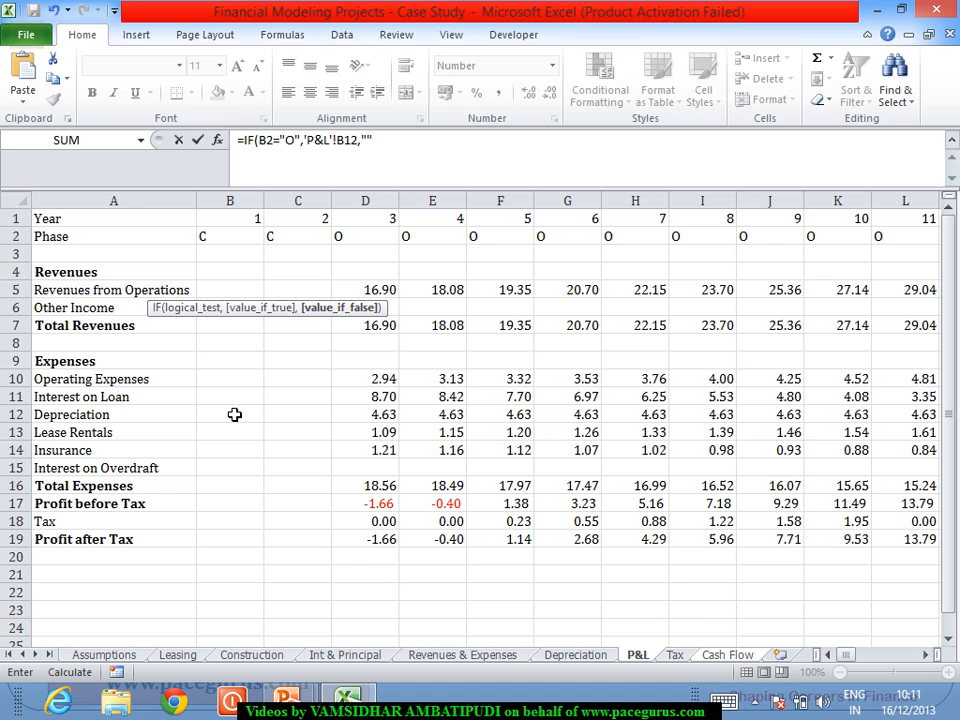
type("\"\")")
key("Tab")
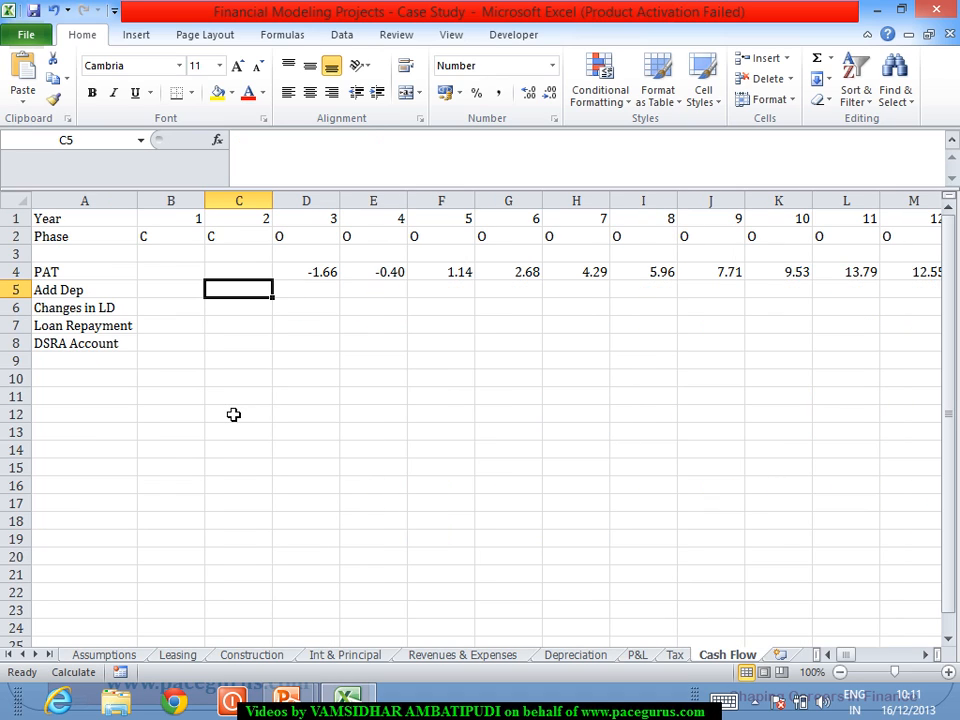
Fill the Add Dep formula from B5 across row 5 through column AZ
left_click(190, 296)
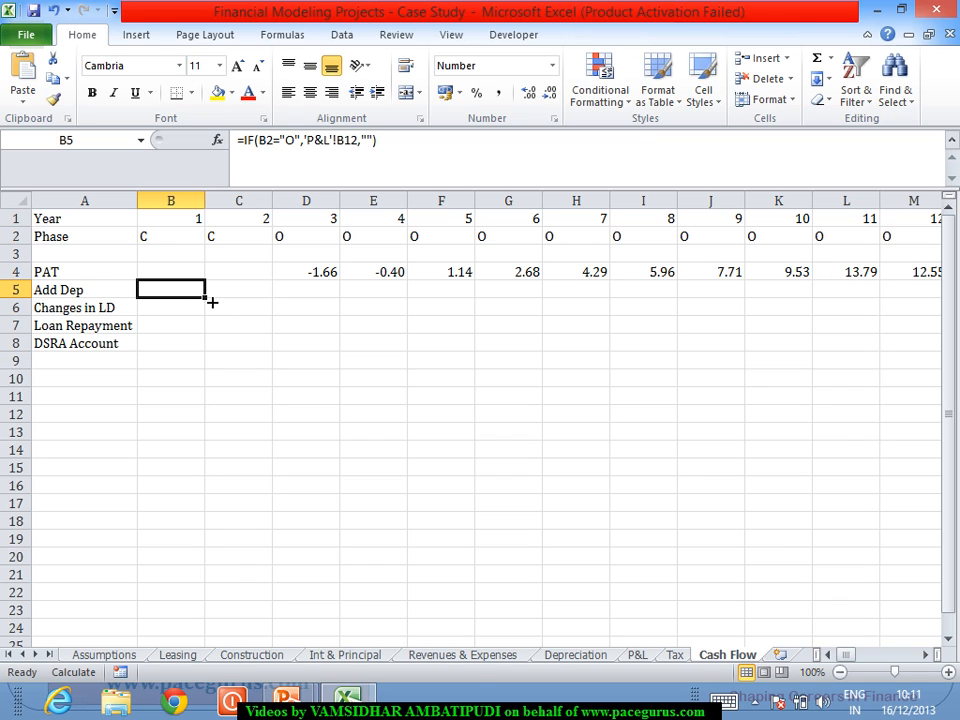
left_click_drag(212, 301, 859, 377)
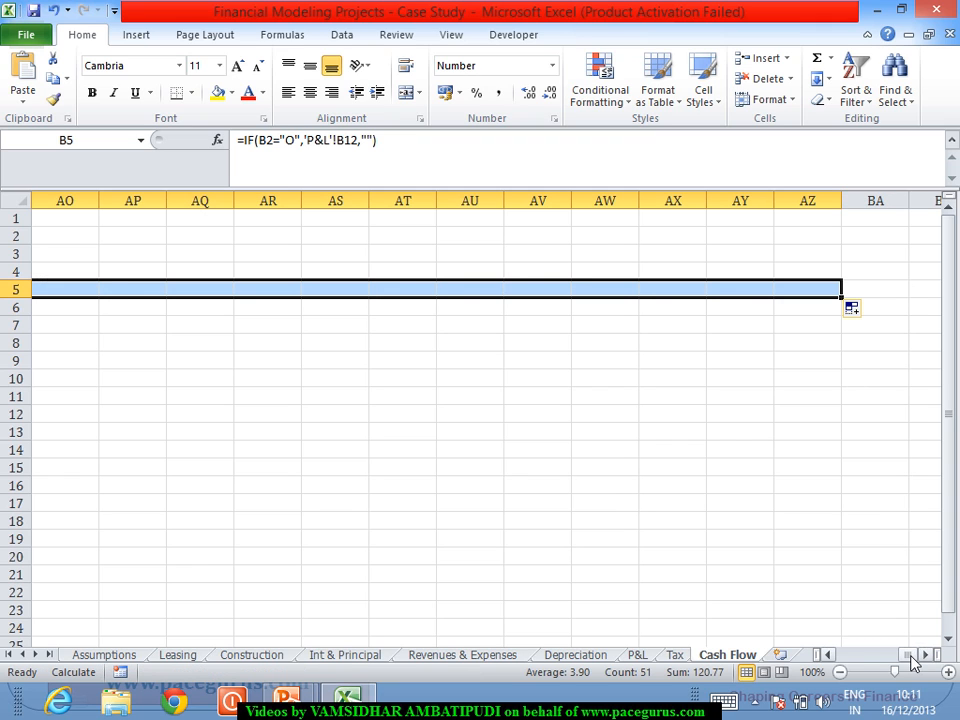
left_click_drag(912, 663, 795, 690)
left_click(484, 418)
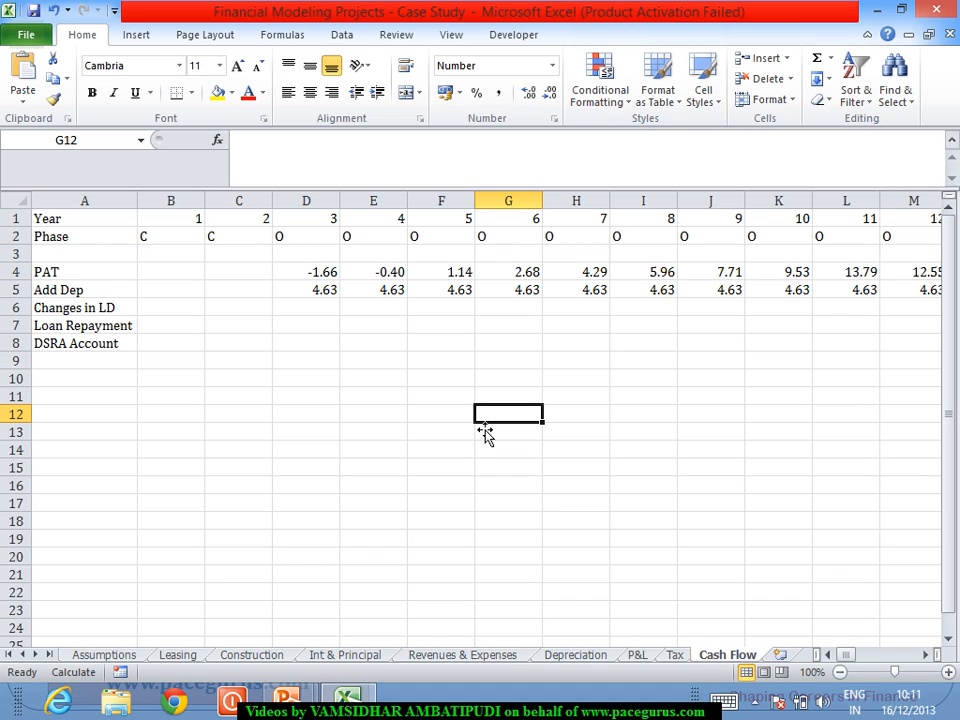
Enter the Changes in LD formula =IF(B2="O",Leasing!B5-Leasing!A5,"") in B6 and fill it across through D6
left_click(171, 313)
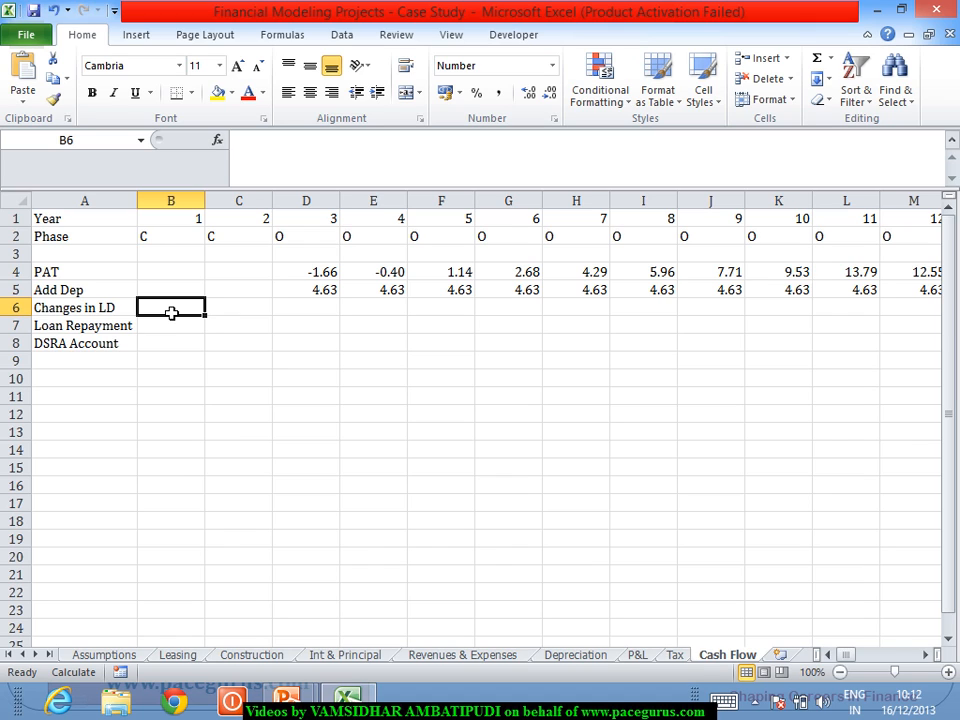
type("=if")
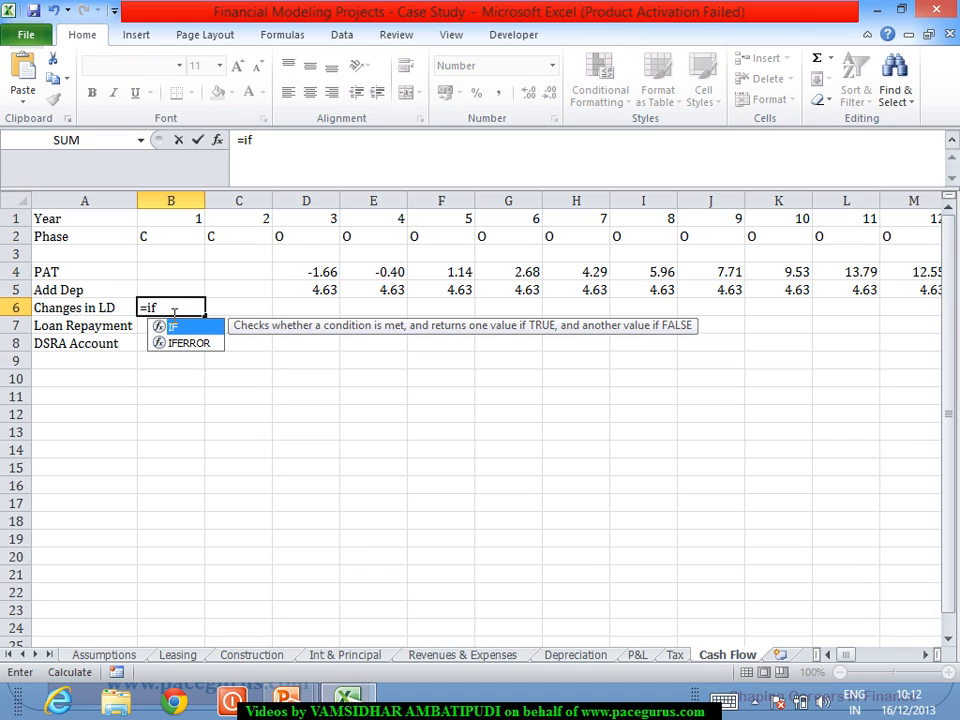
key("Tab")
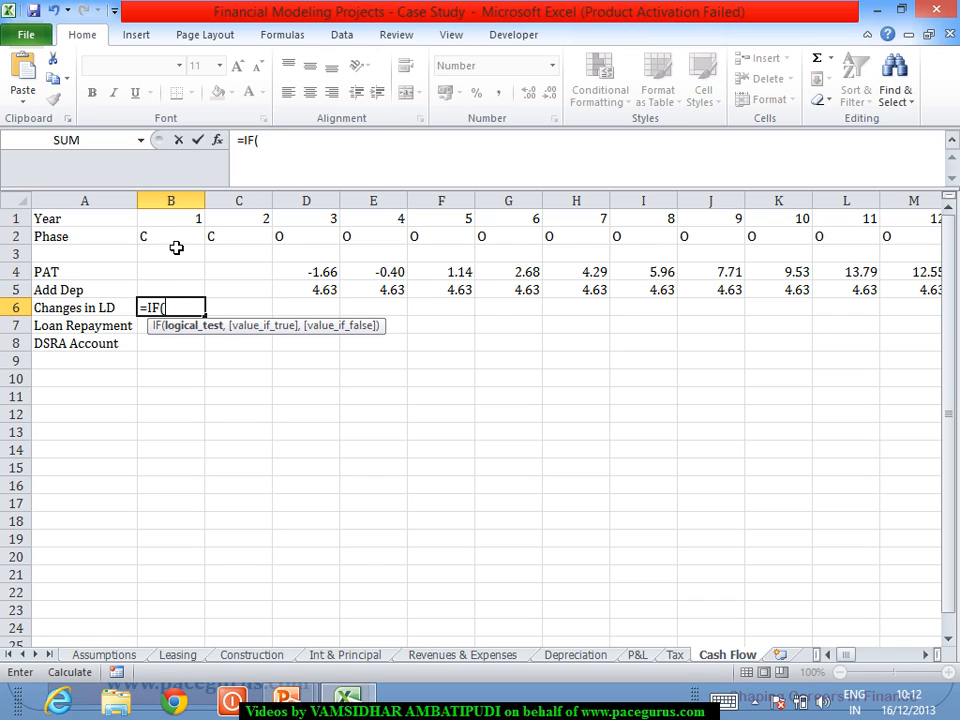
left_click(177, 240)
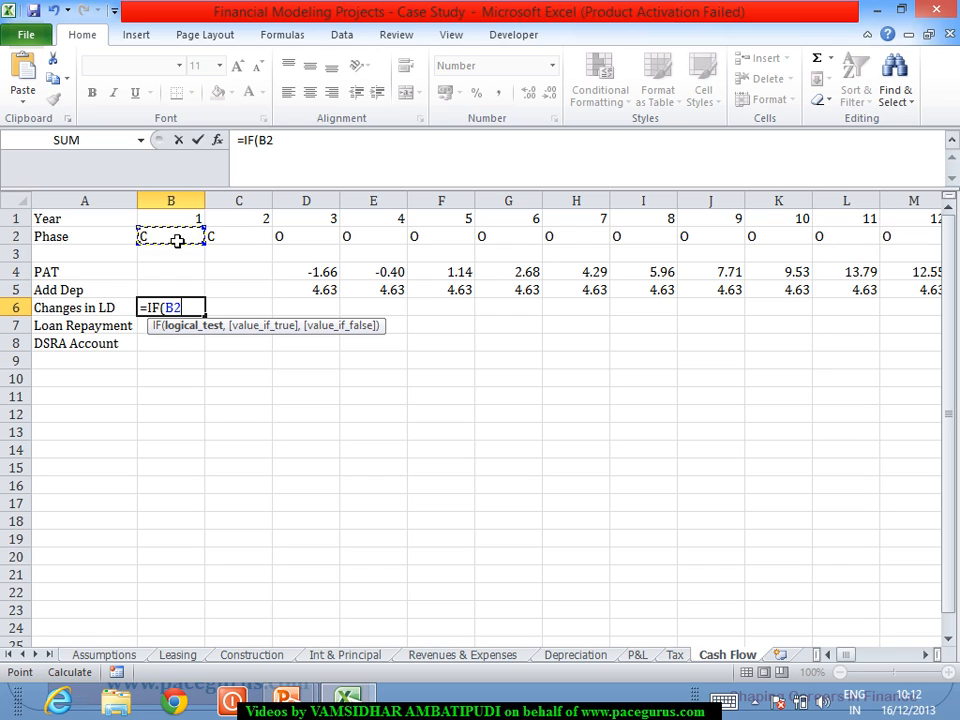
type("=\"O\",")
left_click(180, 657)
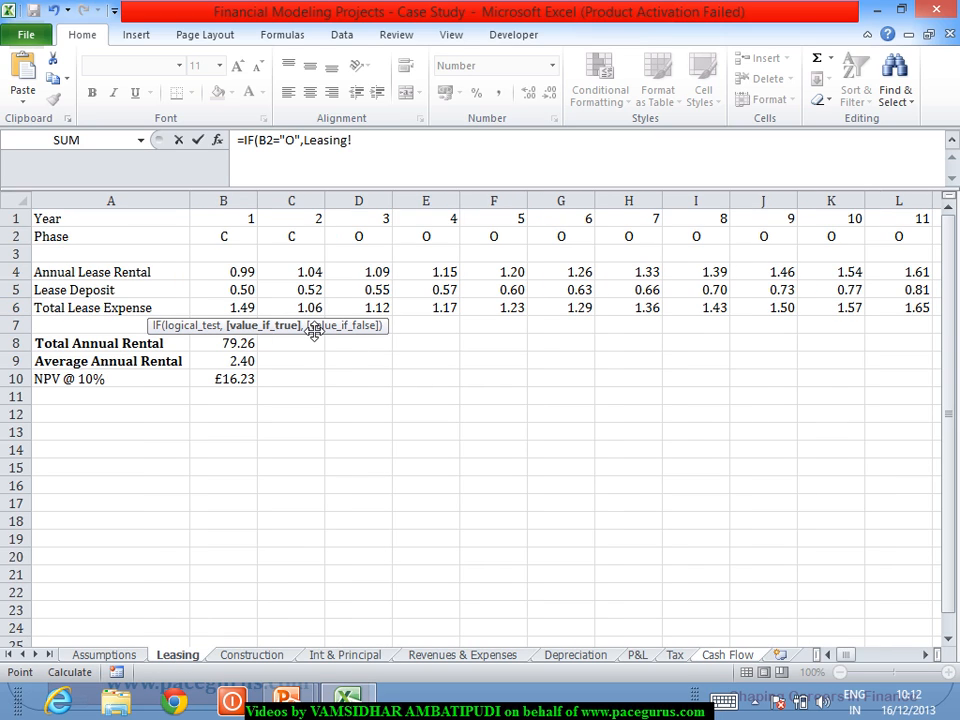
left_click(245, 292)
type("-")
left_click(163, 297)
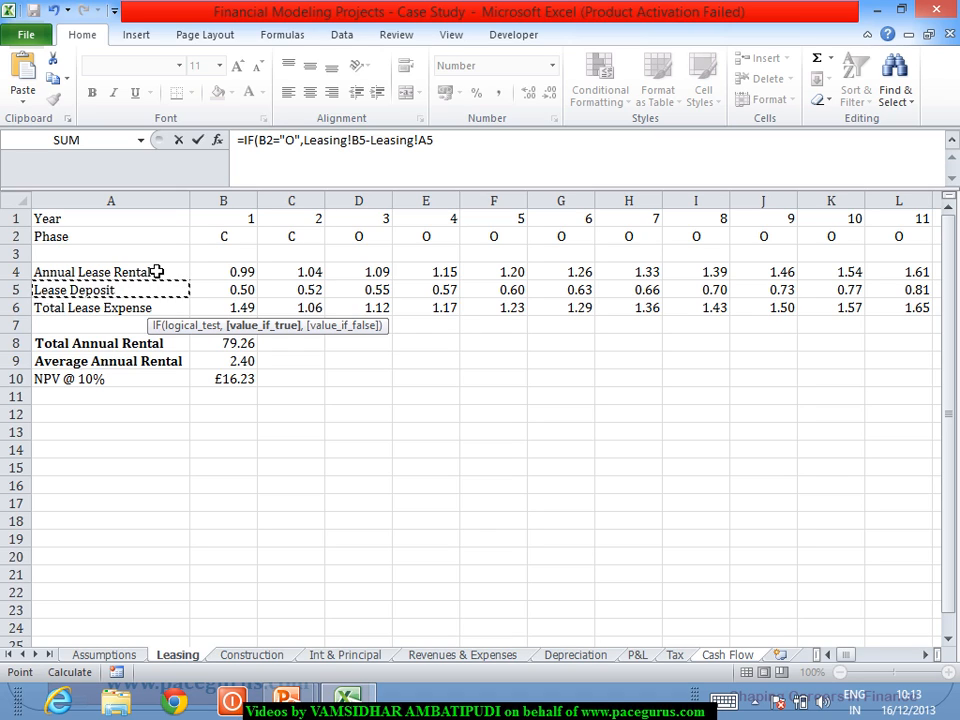
type(",")
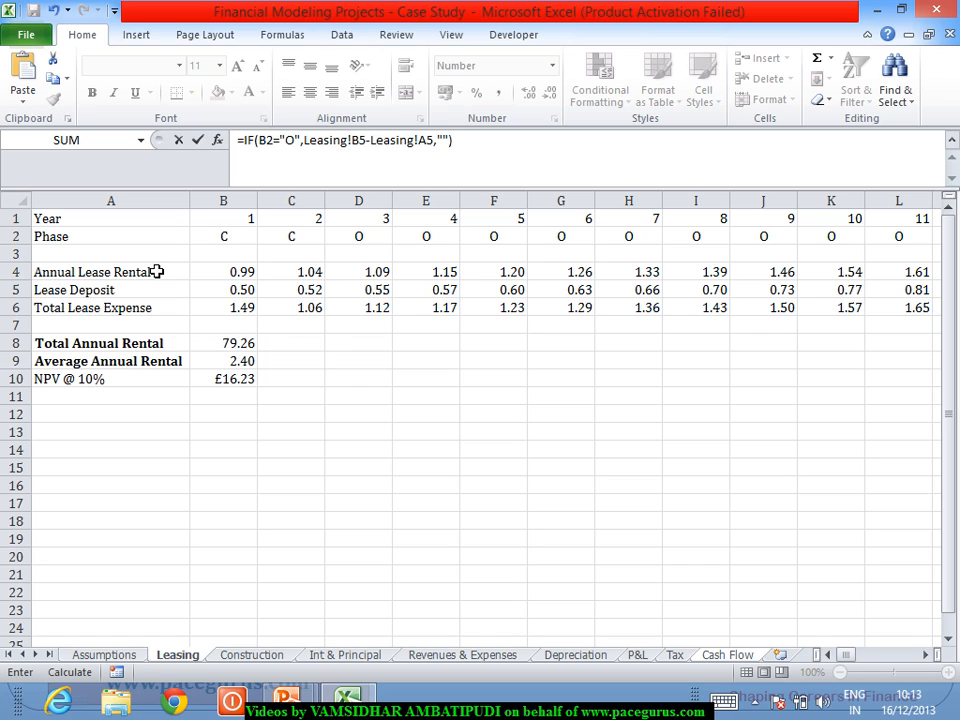
key("Return")
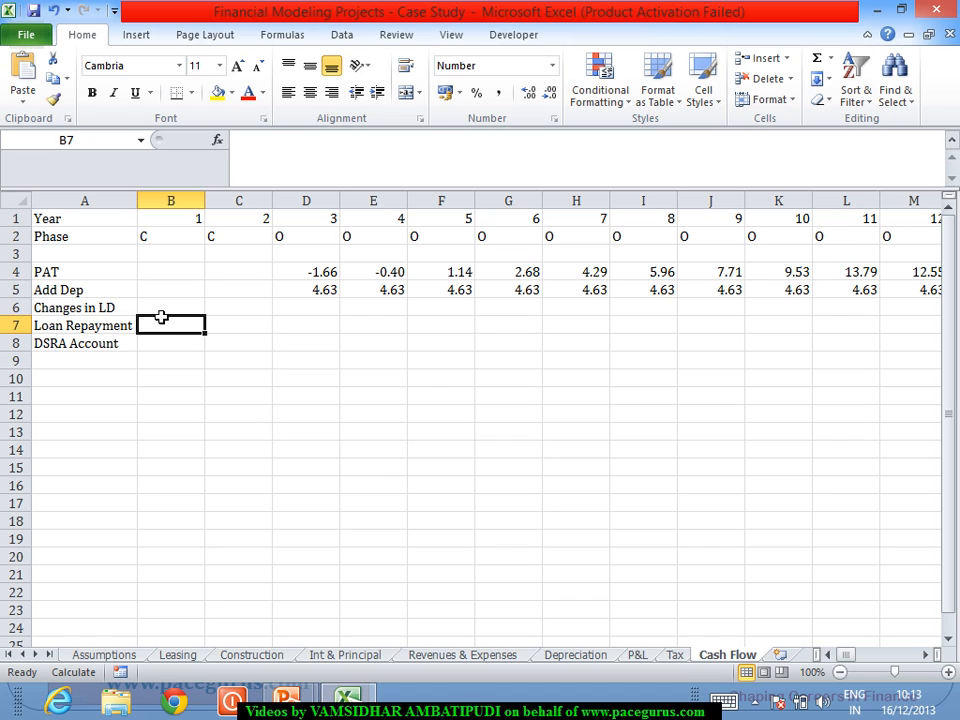
left_click(162, 310)
left_click_drag(213, 323, 339, 360)
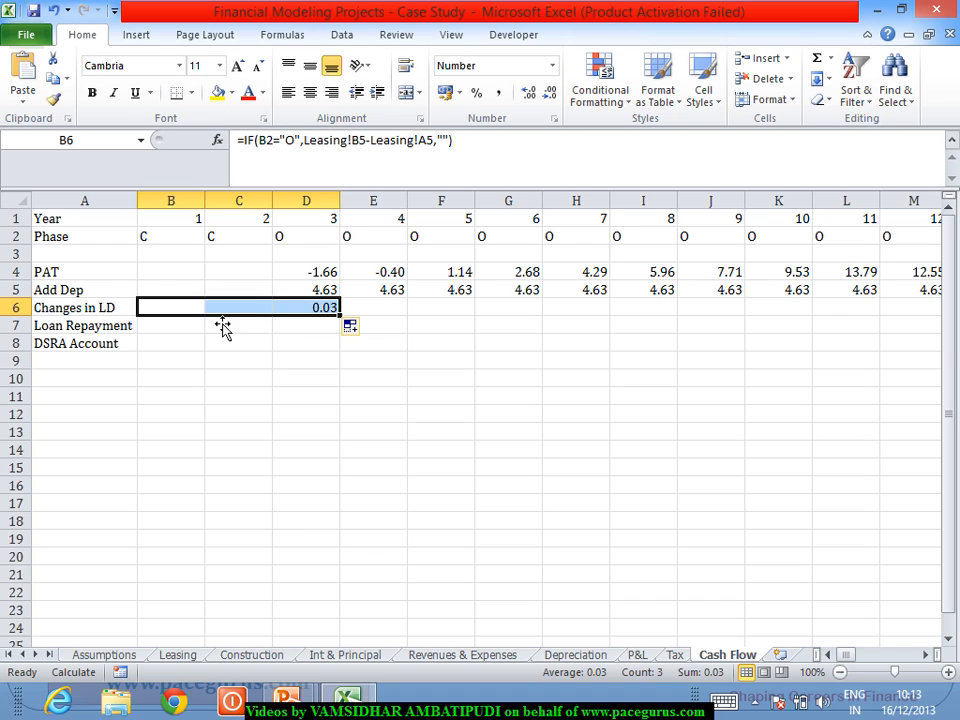
Reverse the lease deposit subtraction in B6 so the formula reads =IF(B2="O",Leasing!A5-Leasing!B5,"")
left_click(196, 307)
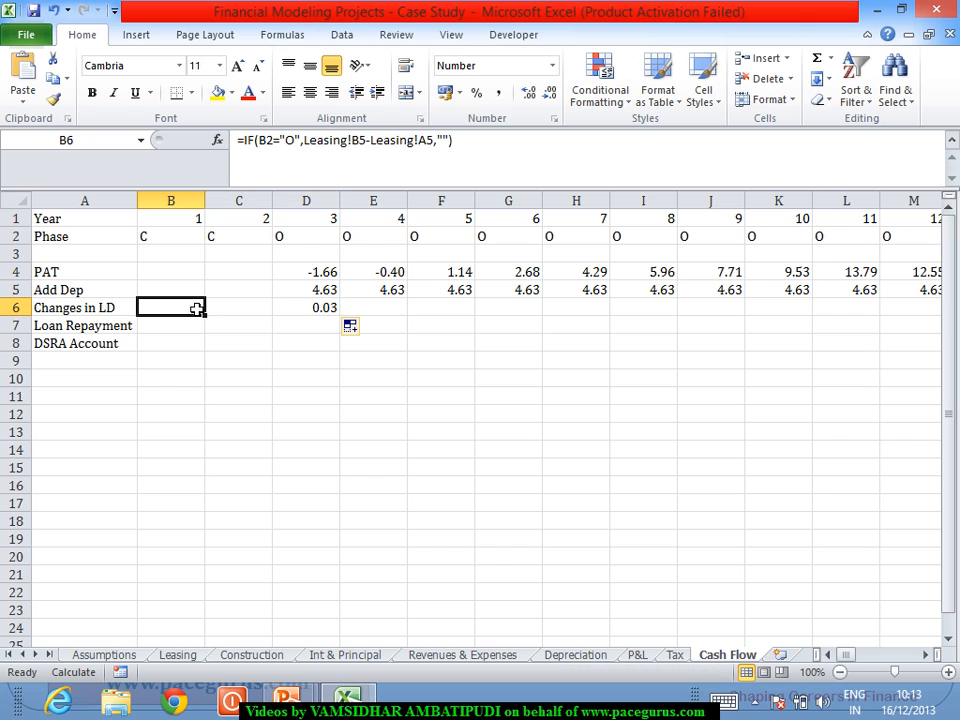
double_click(358, 141)
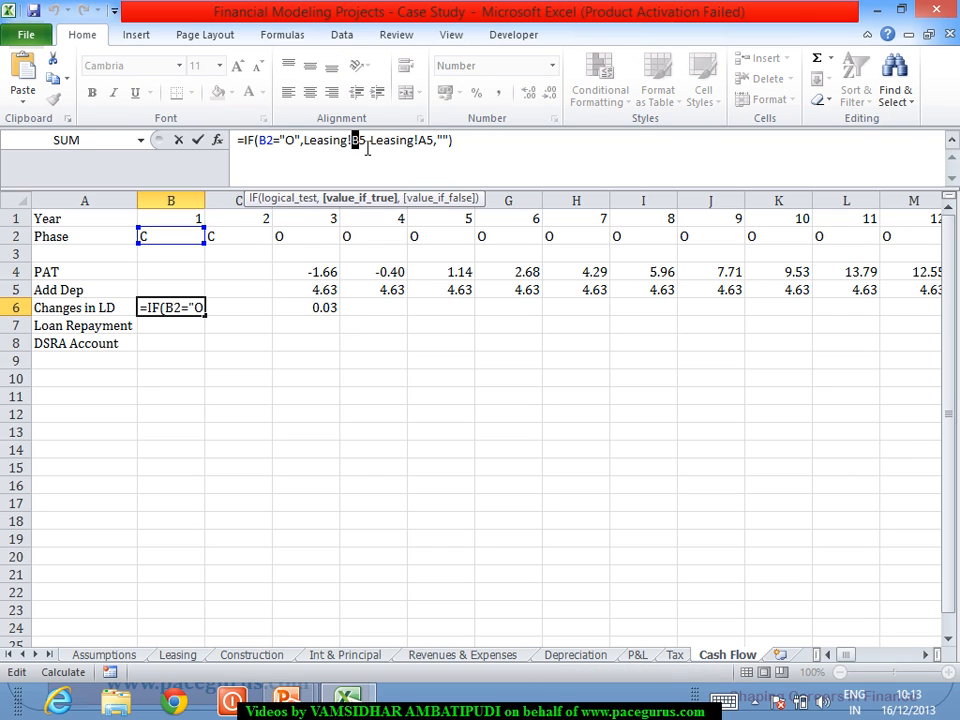
type("A5-")
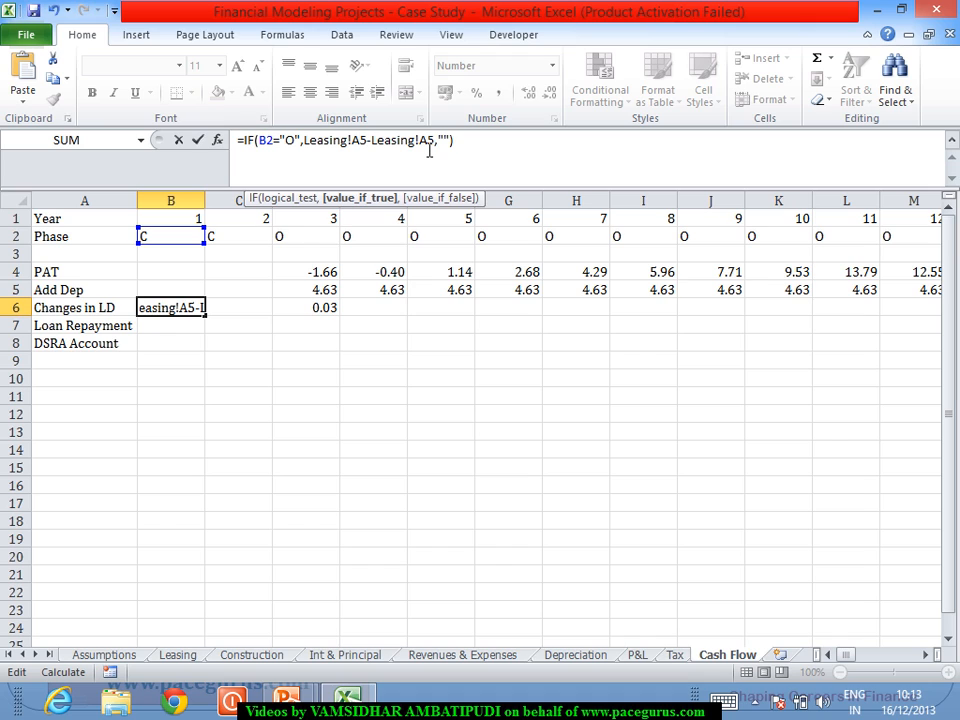
double_click(428, 145)
type("B")
key("Return")
Fill the revised Changes in LD formula from B6 across row 6 through column AZ
left_click(164, 310)
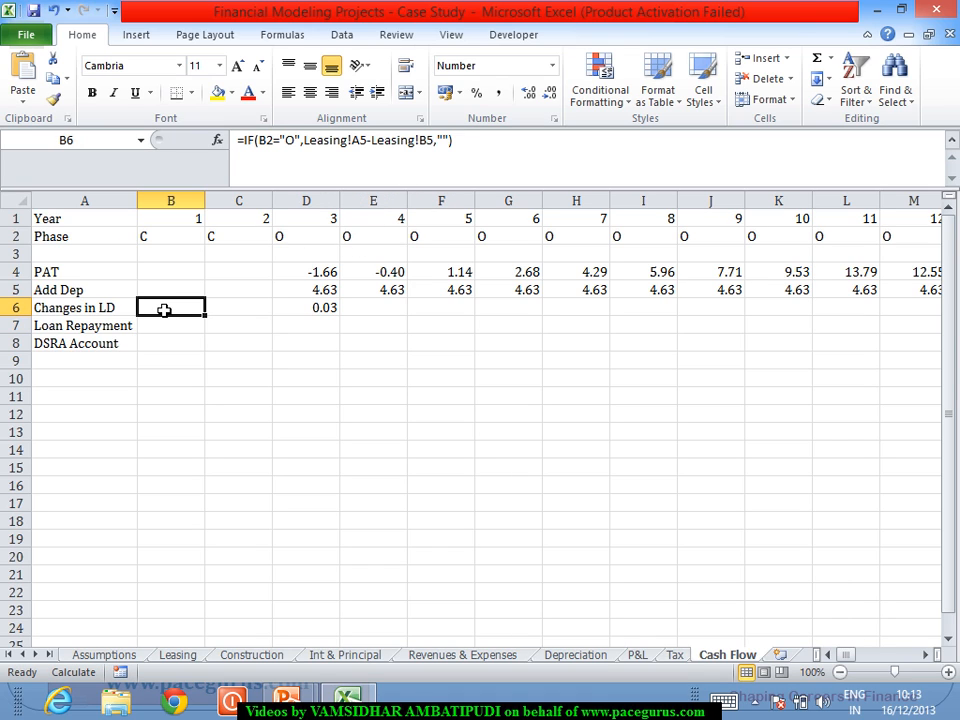
left_click_drag(214, 325, 835, 595)
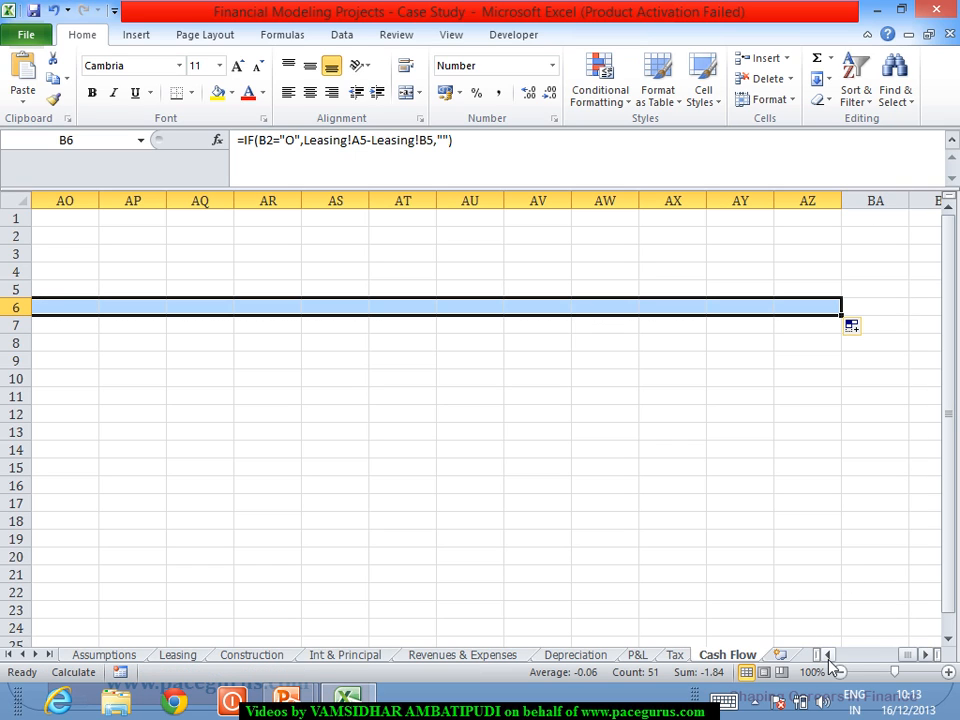
Review the Changes in LD values across all year columns, from the last operating year back to year 1
left_click_drag(828, 660, 828, 660)
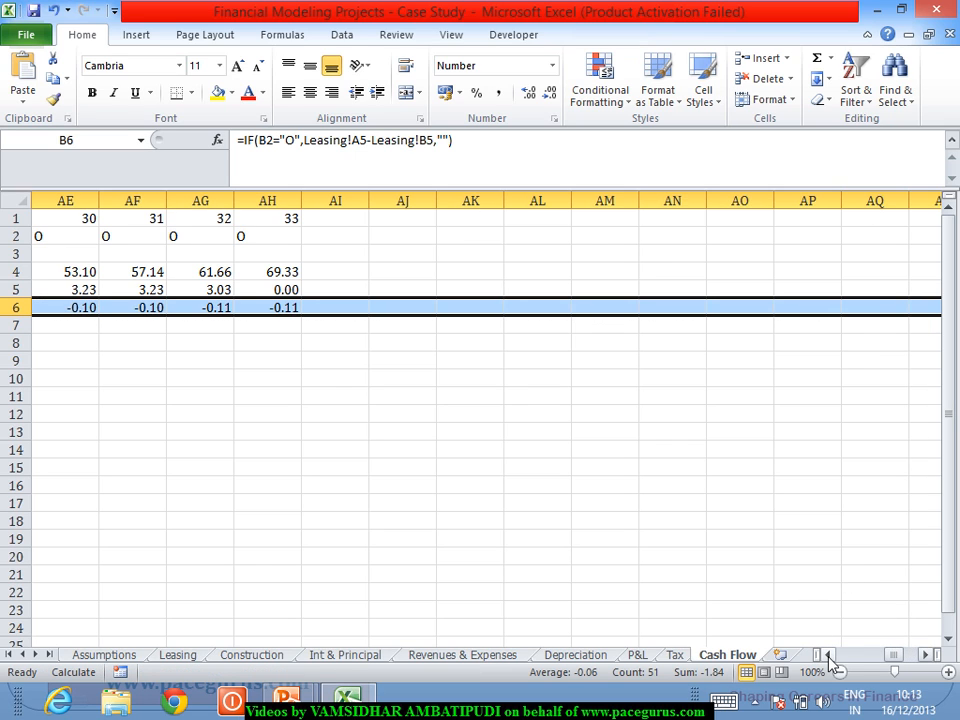
left_click(828, 660)
left_click(828, 660)
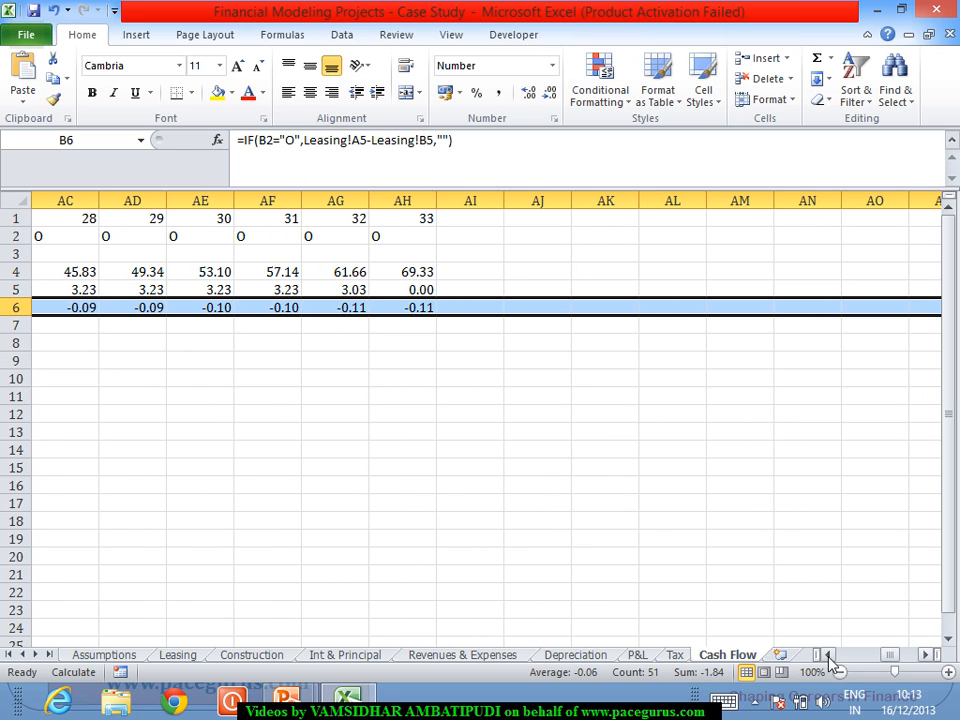
left_click(828, 660)
left_click(828, 660)
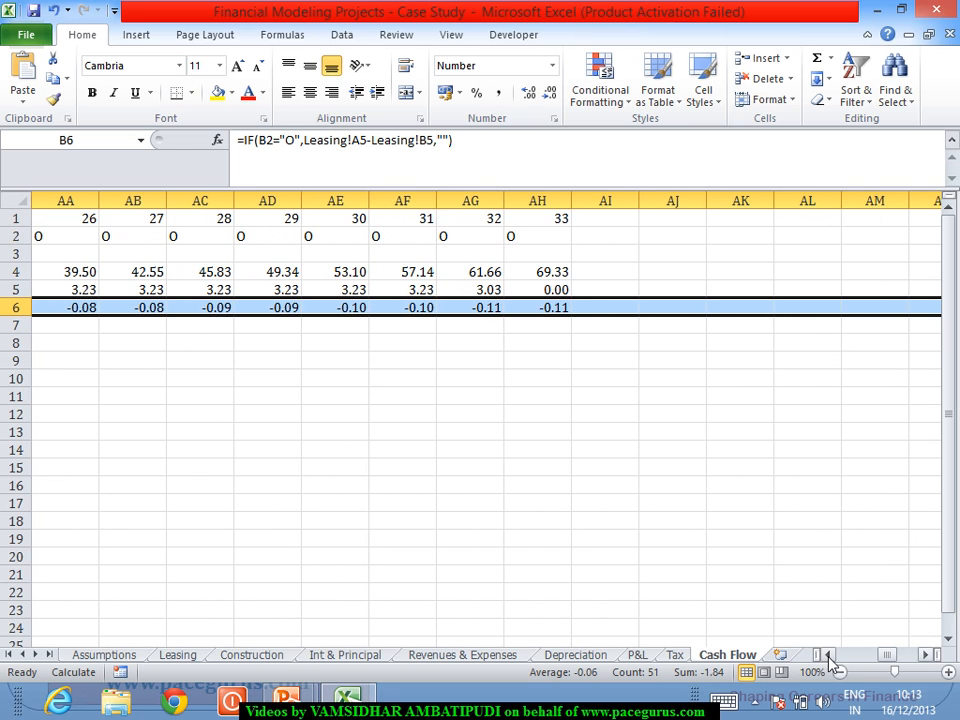
left_click(828, 660)
left_click(828, 660)
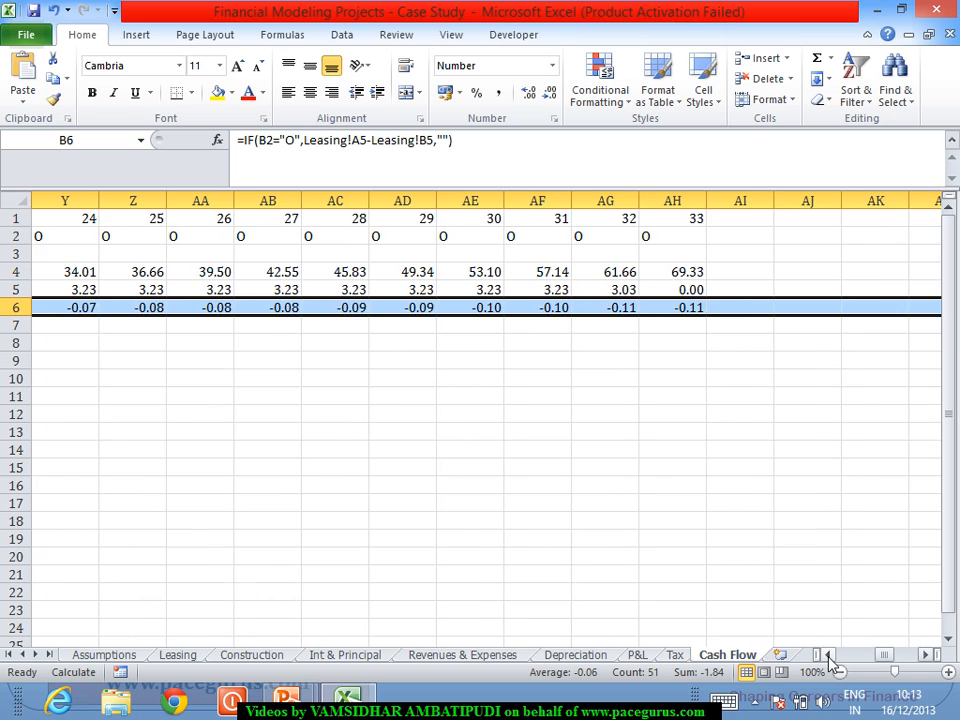
left_click(828, 660)
left_click(828, 660)
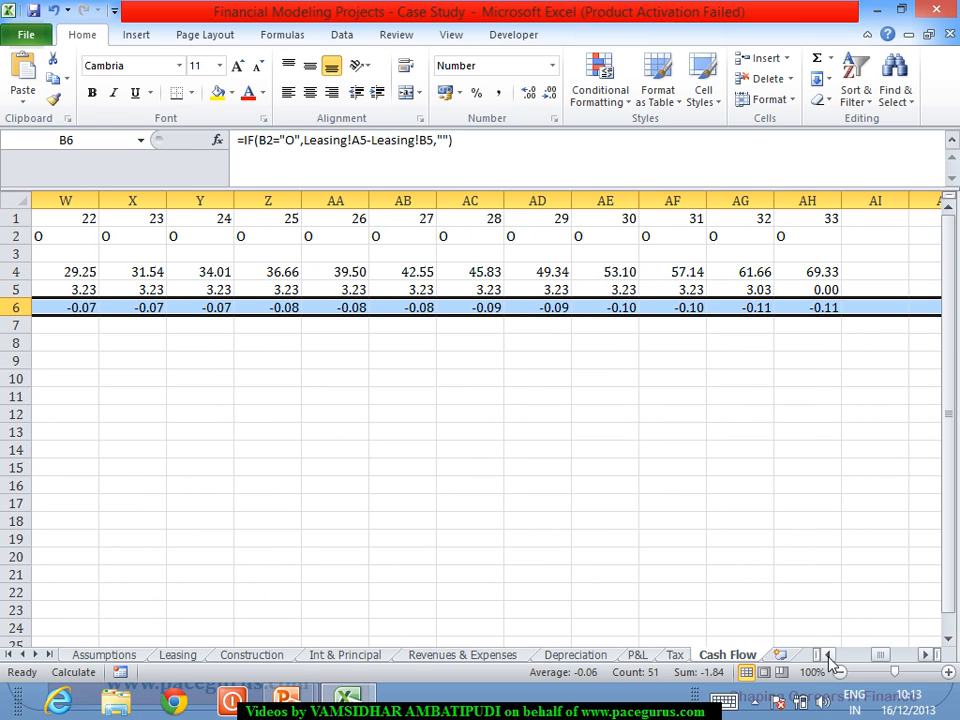
left_click(828, 660)
left_click(828, 660)
left_click(828, 660)
left_click(828, 660)
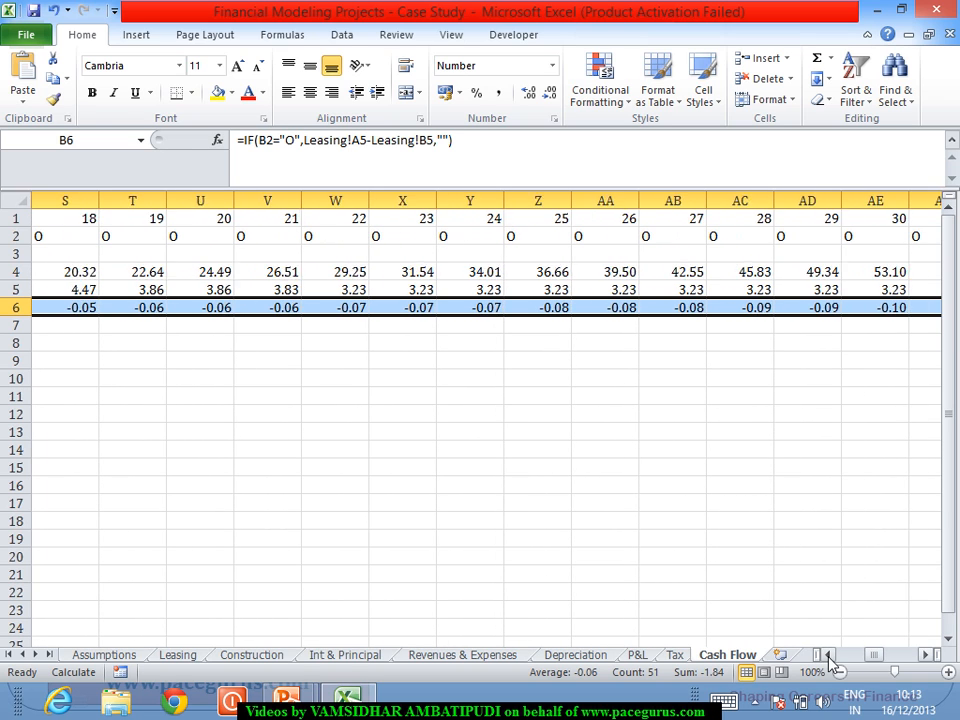
left_click(828, 655)
left_click(828, 655)
left_click(828, 655)
left_click(828, 655)
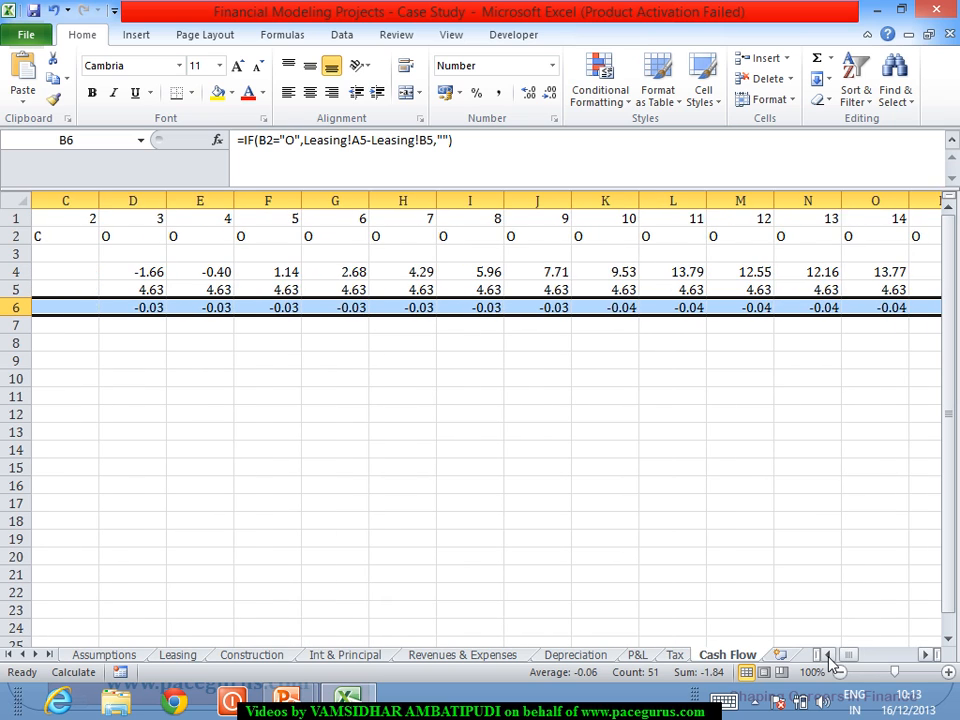
left_click(828, 655)
left_click(828, 655)
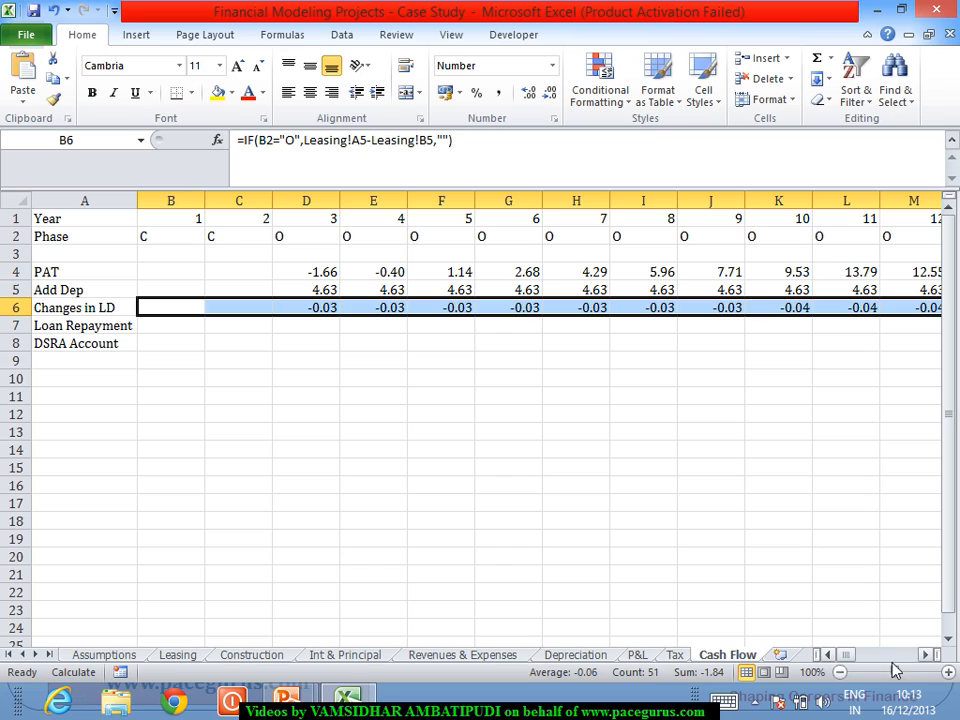
left_click(926, 655)
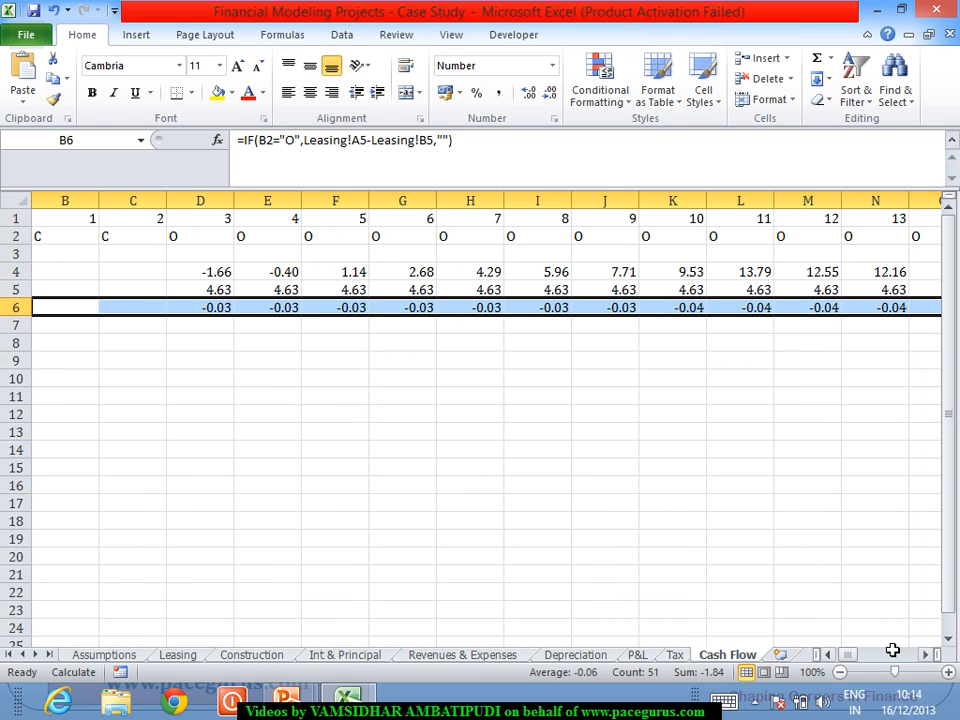
left_click_drag(849, 657, 820, 672)
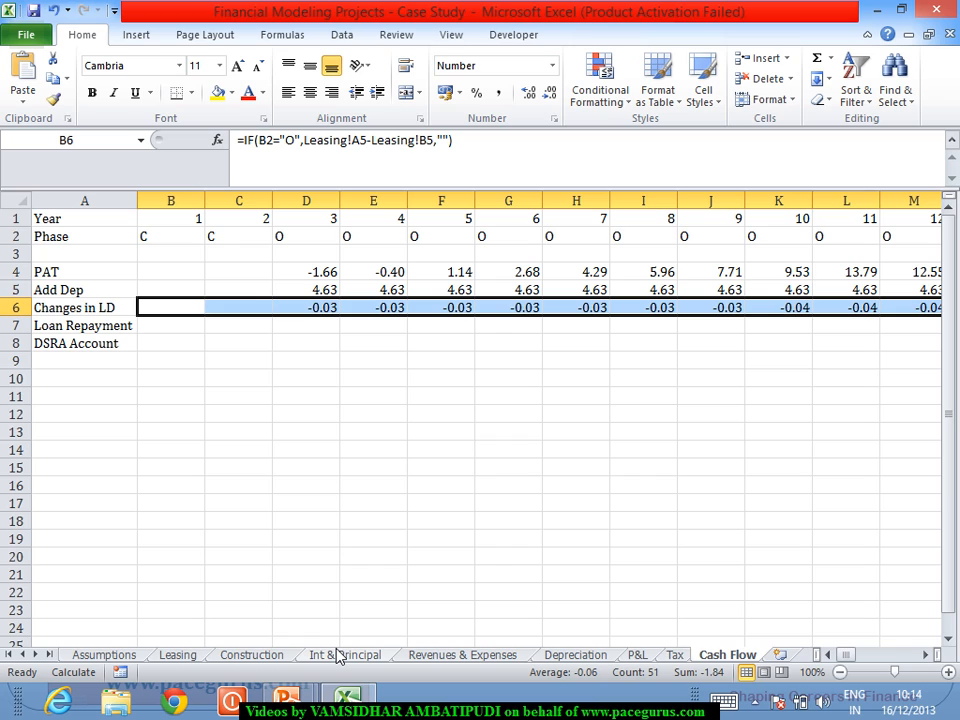
Compare the Leasing sheet's lease deposits with the Changes in LD row on the Cash Flow sheet up to year 33
left_click(205, 655)
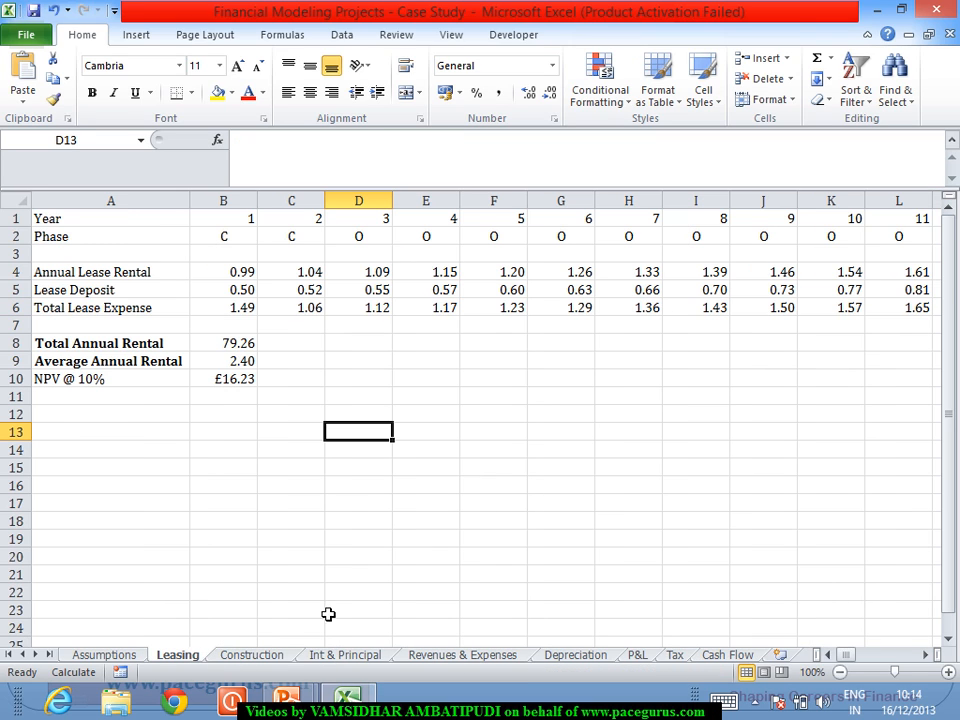
left_click(925, 655)
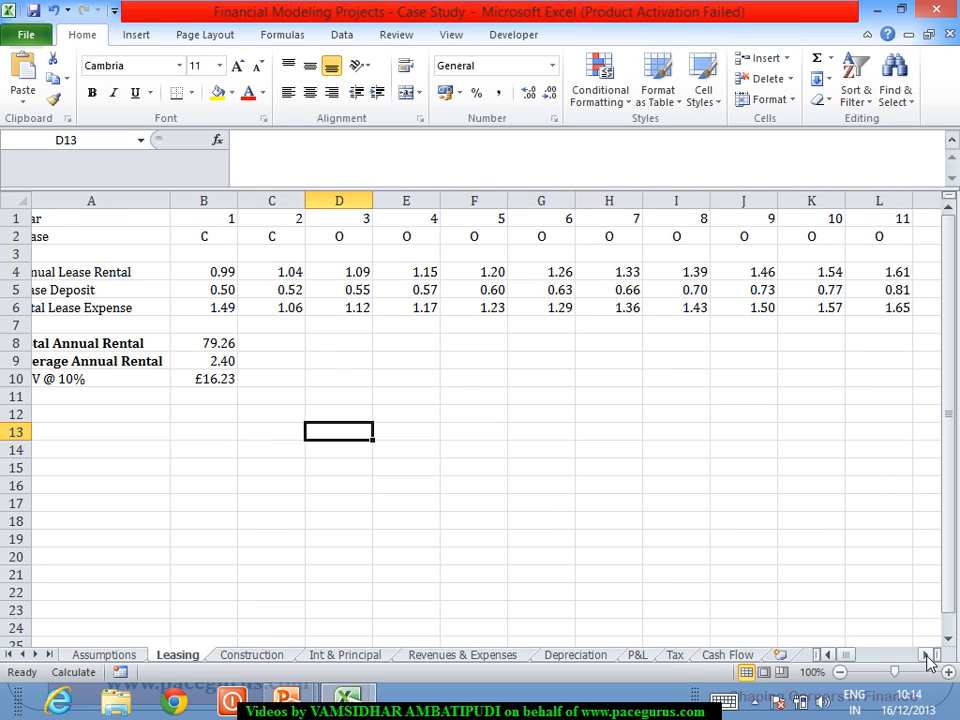
left_click_drag(926, 657, 926, 657)
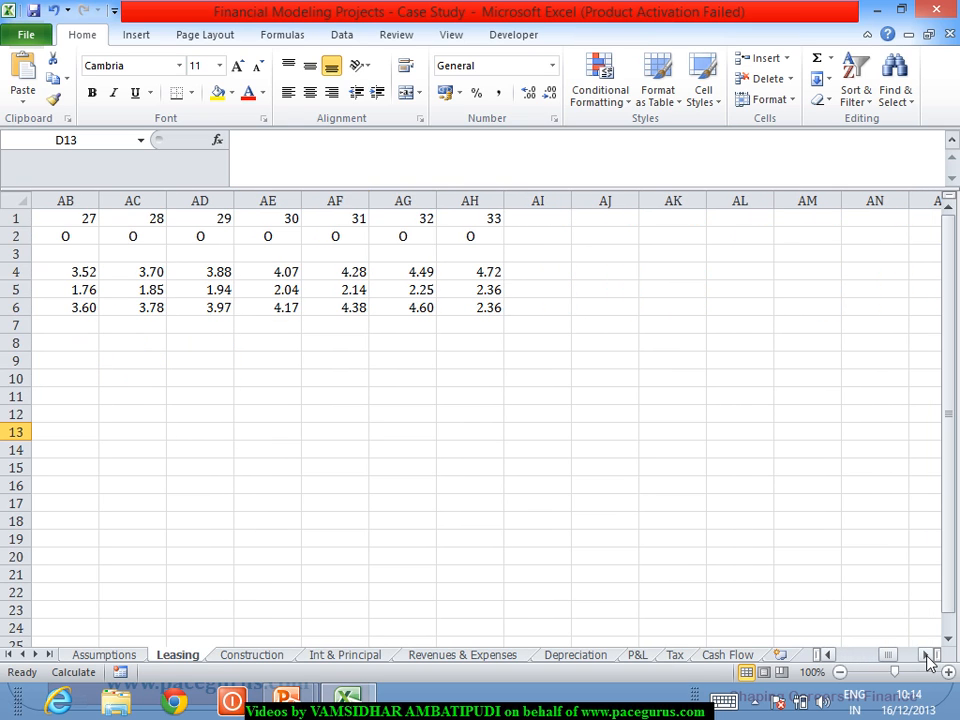
left_click(829, 655)
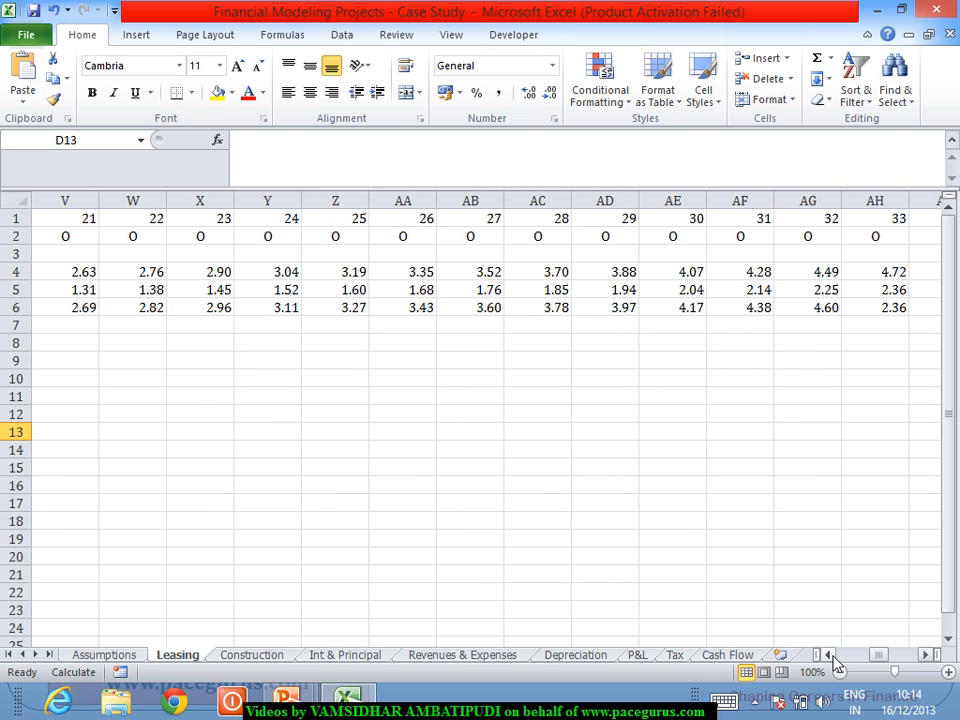
left_click_drag(878, 657, 893, 665)
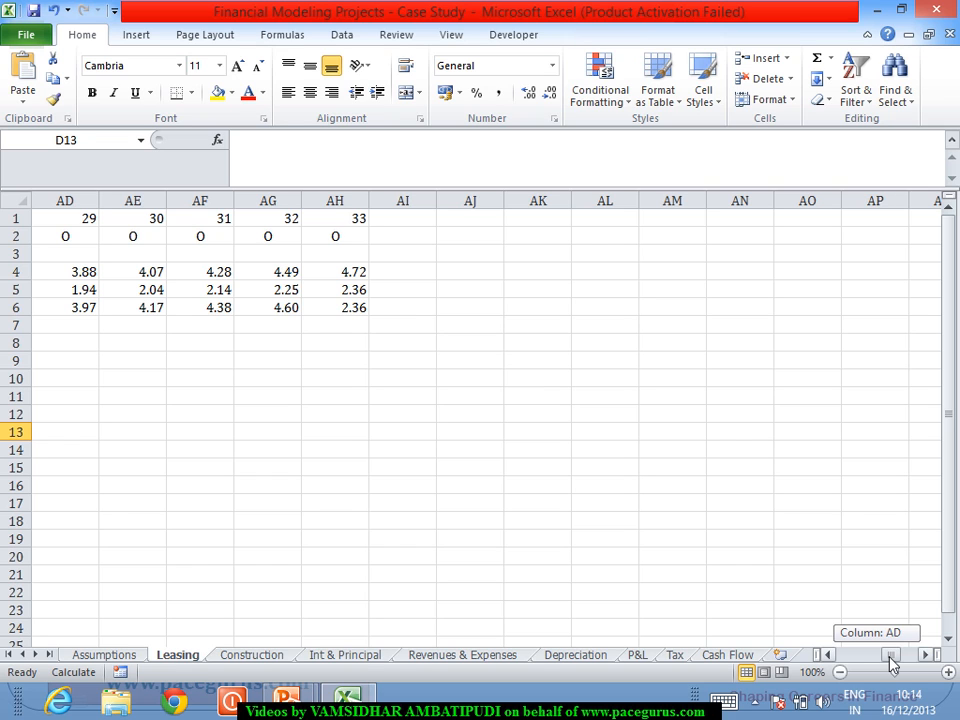
left_click_drag(893, 665, 776, 704)
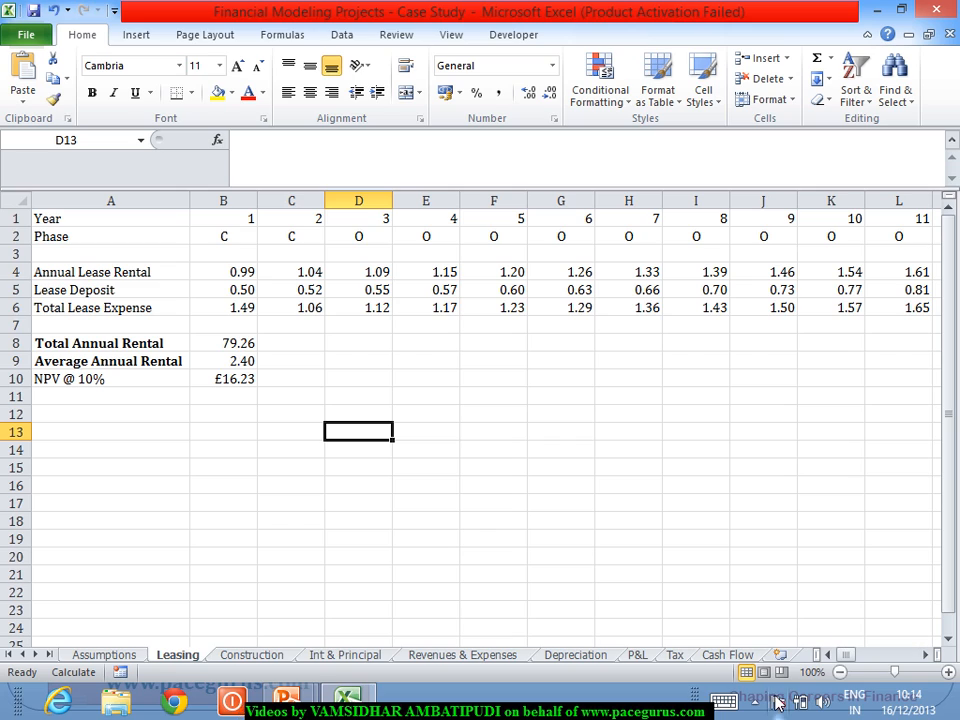
left_click(729, 655)
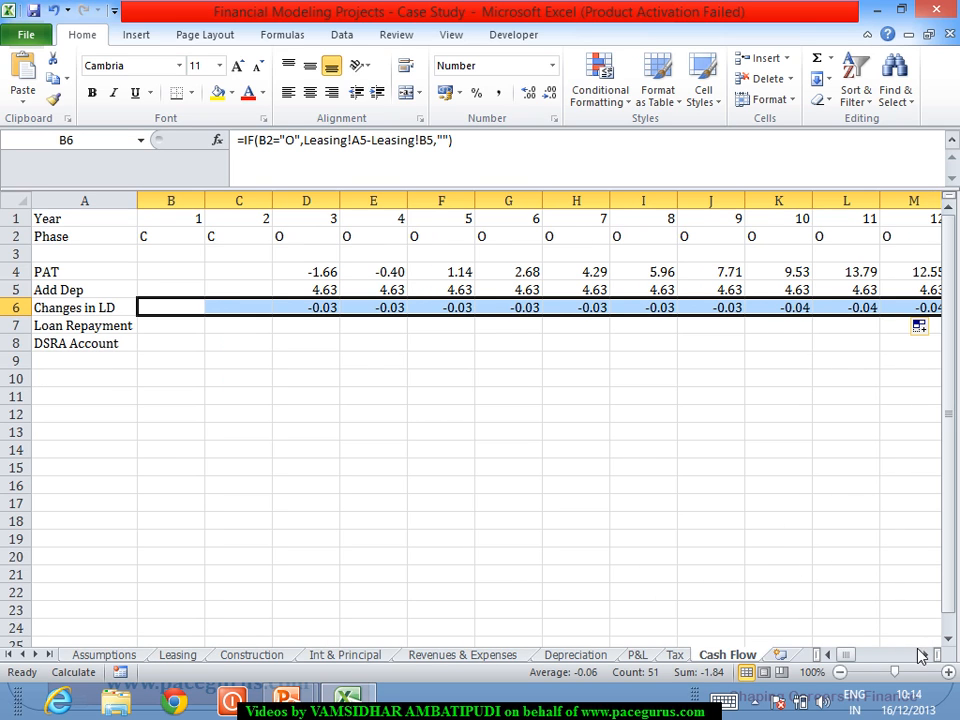
left_click_drag(924, 656, 924, 656)
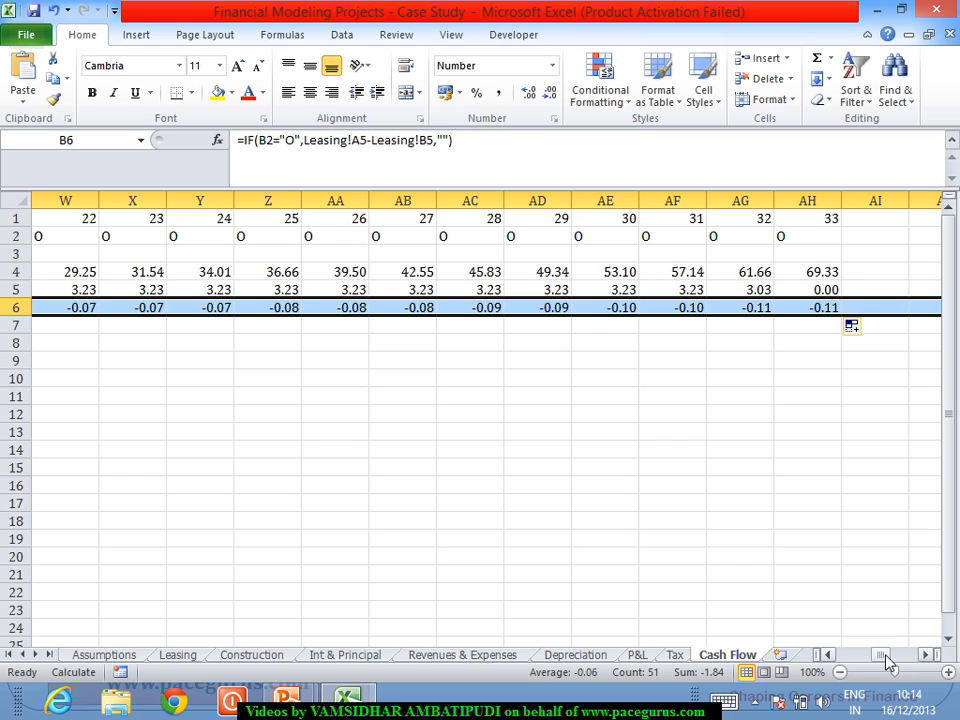
left_click_drag(887, 663, 845, 675)
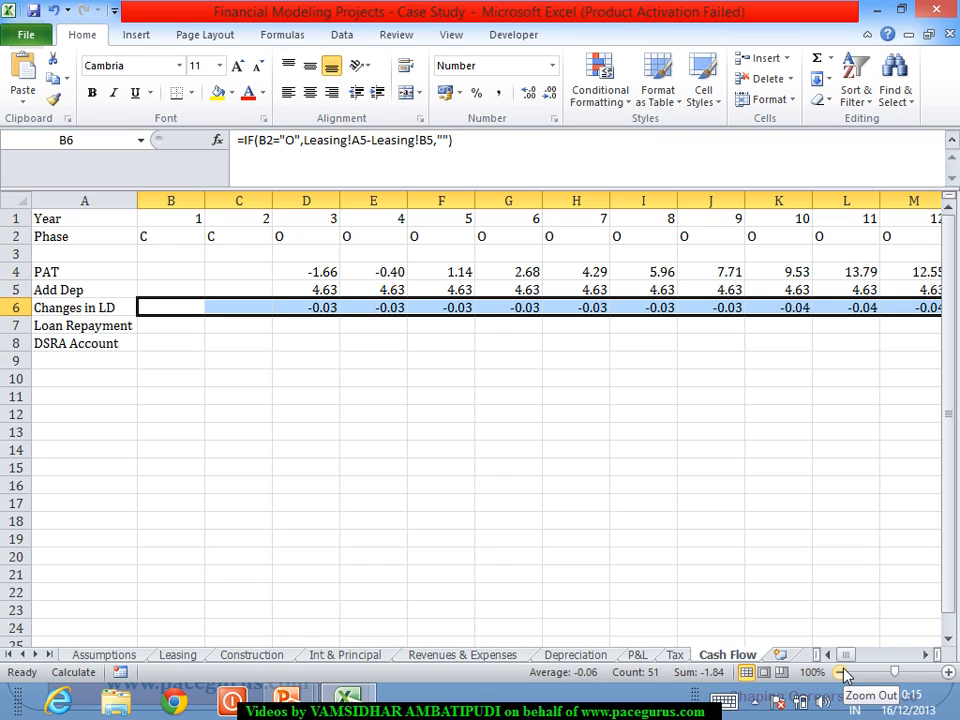
Inspect the year 33 Total Lease Expense formula in cell AH6 of the Leasing sheet, then return to Cash Flow
left_click(117, 656)
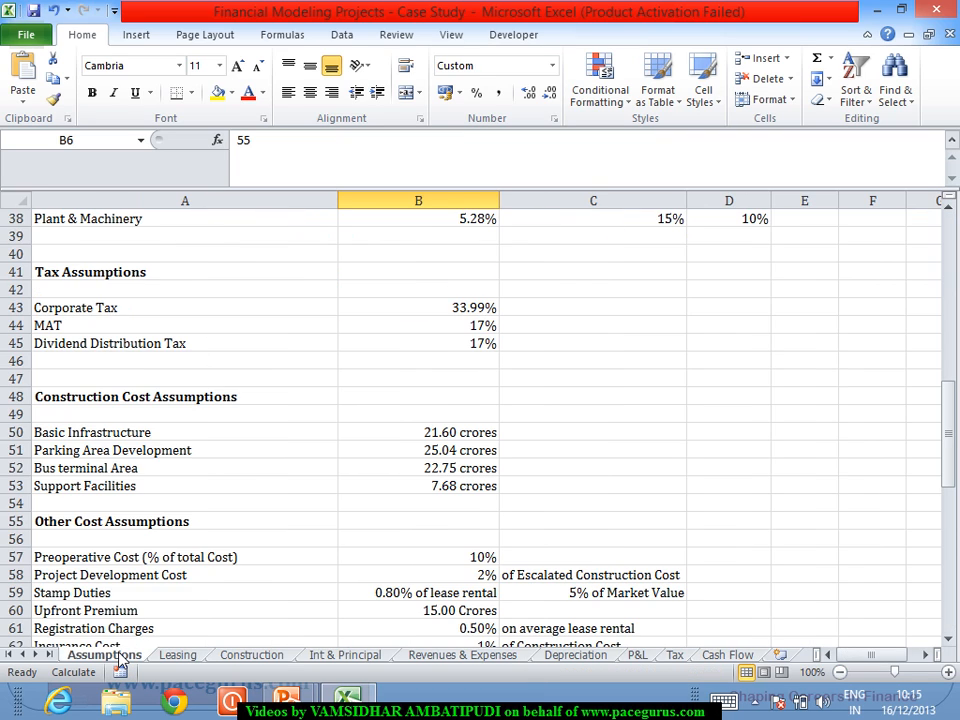
left_click(182, 656)
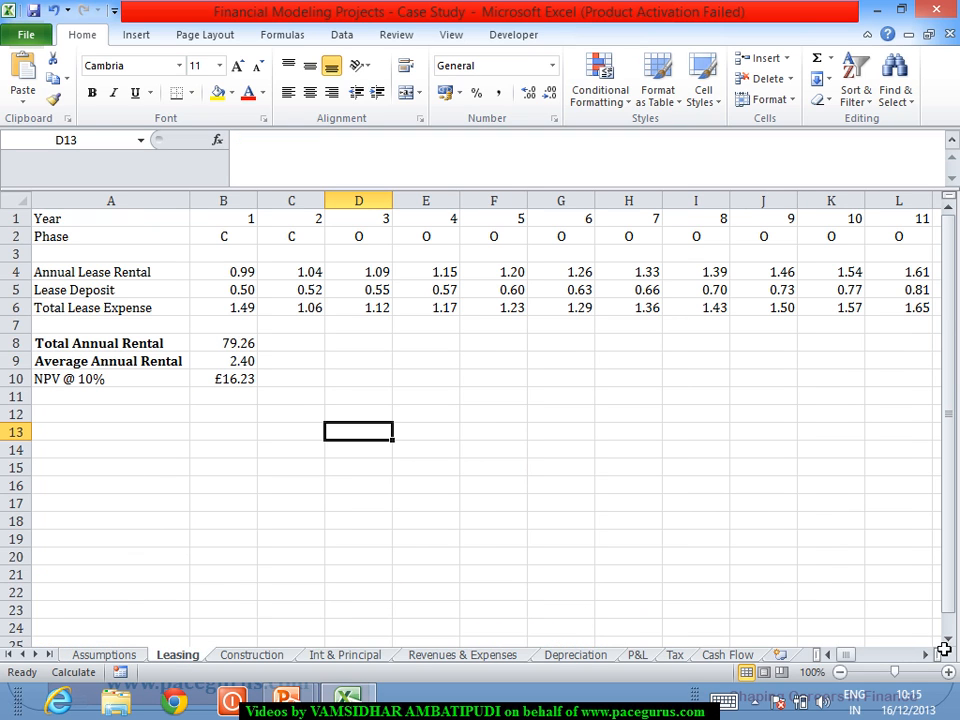
left_click_drag(926, 655, 926, 655)
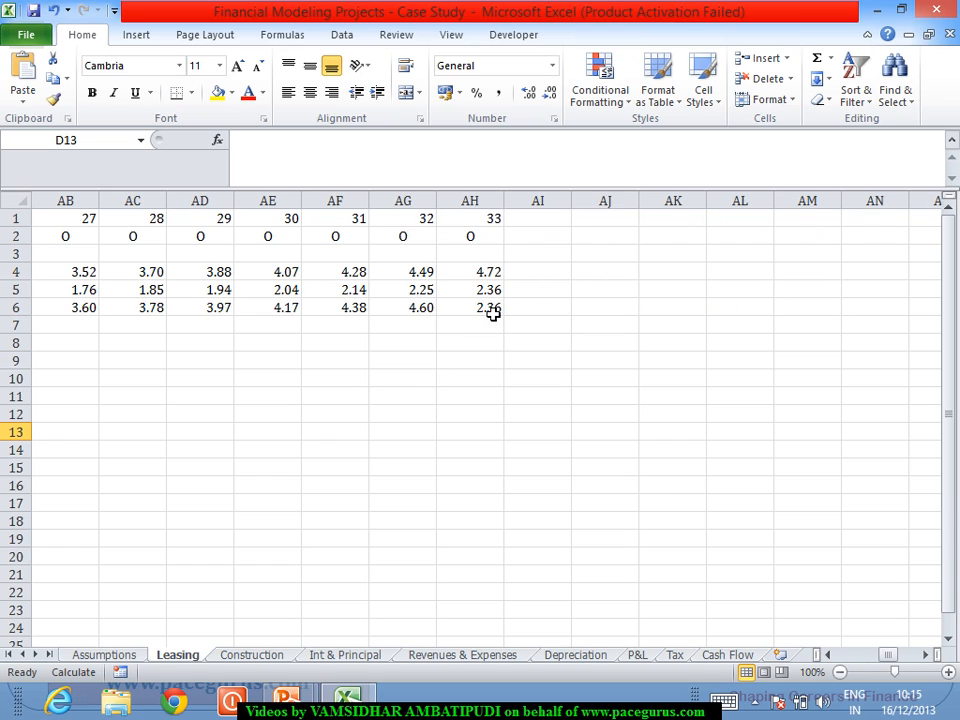
left_click(482, 312)
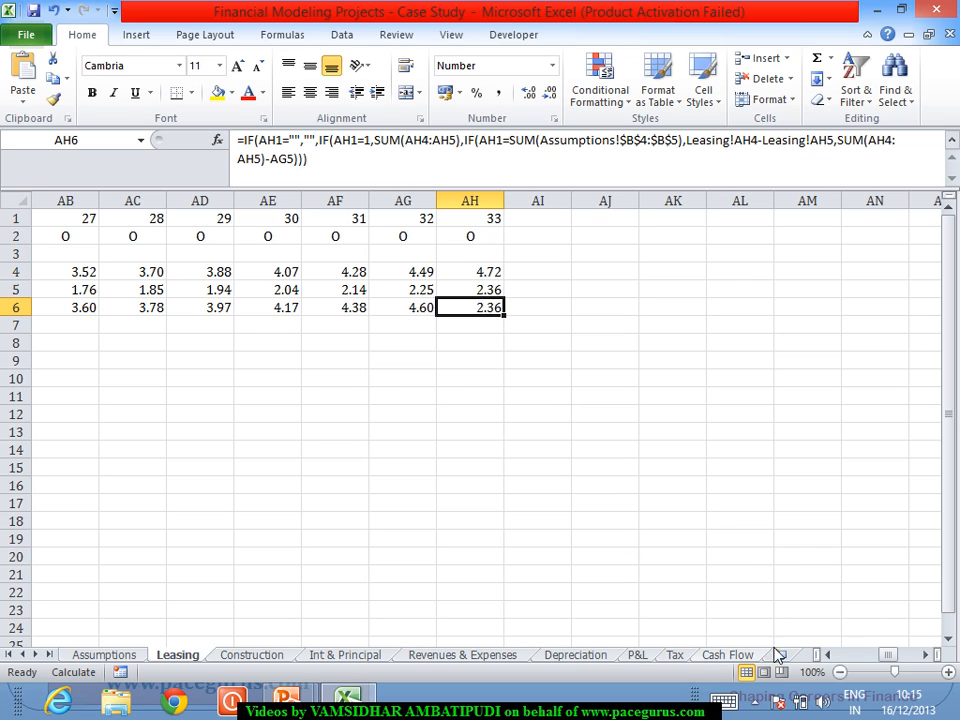
left_click_drag(885, 657, 827, 662)
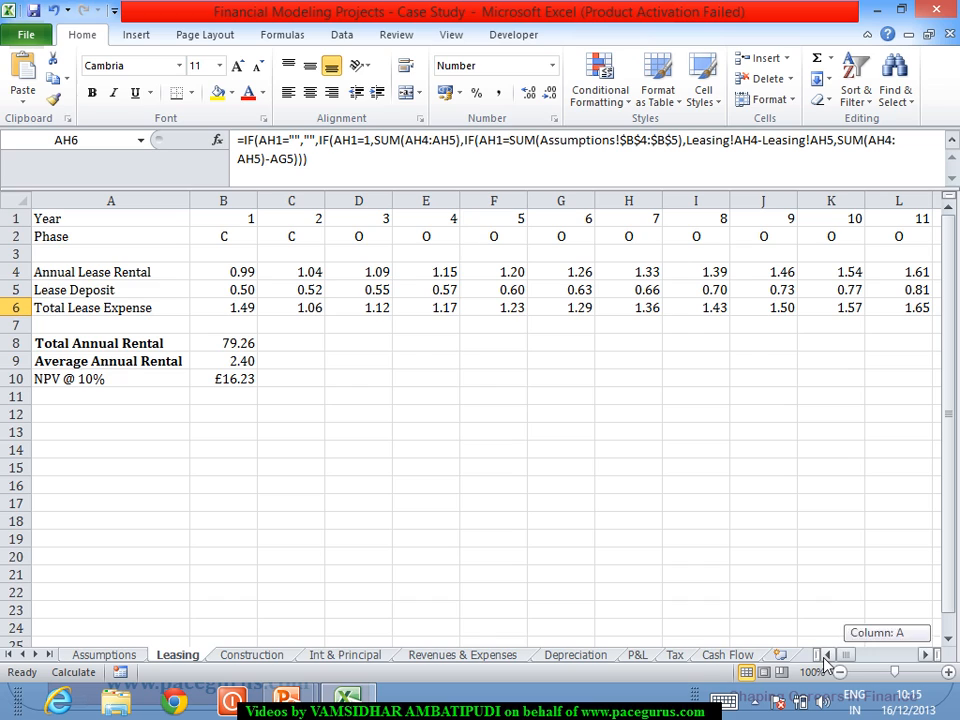
left_click(727, 654)
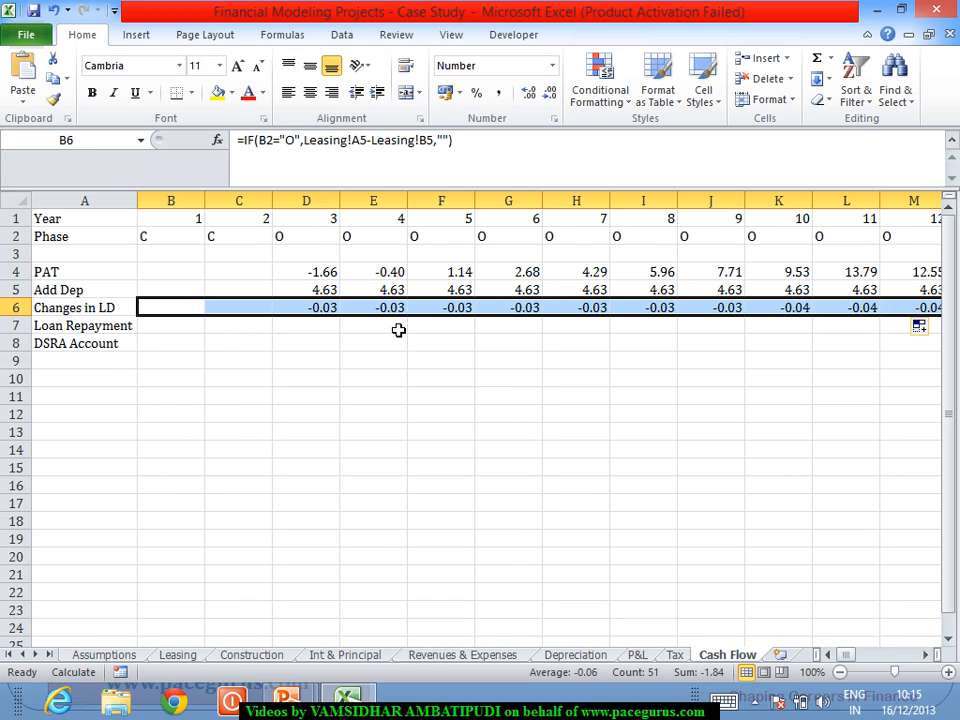
left_click(184, 311)
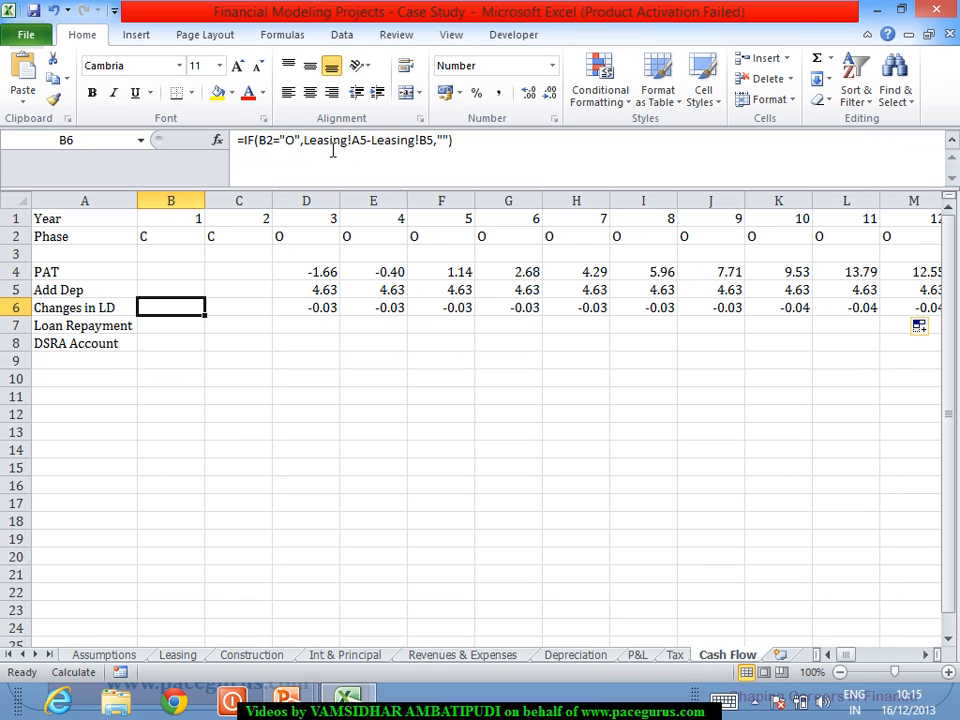
left_click(311, 150)
left_click_drag(304, 148, 442, 150)
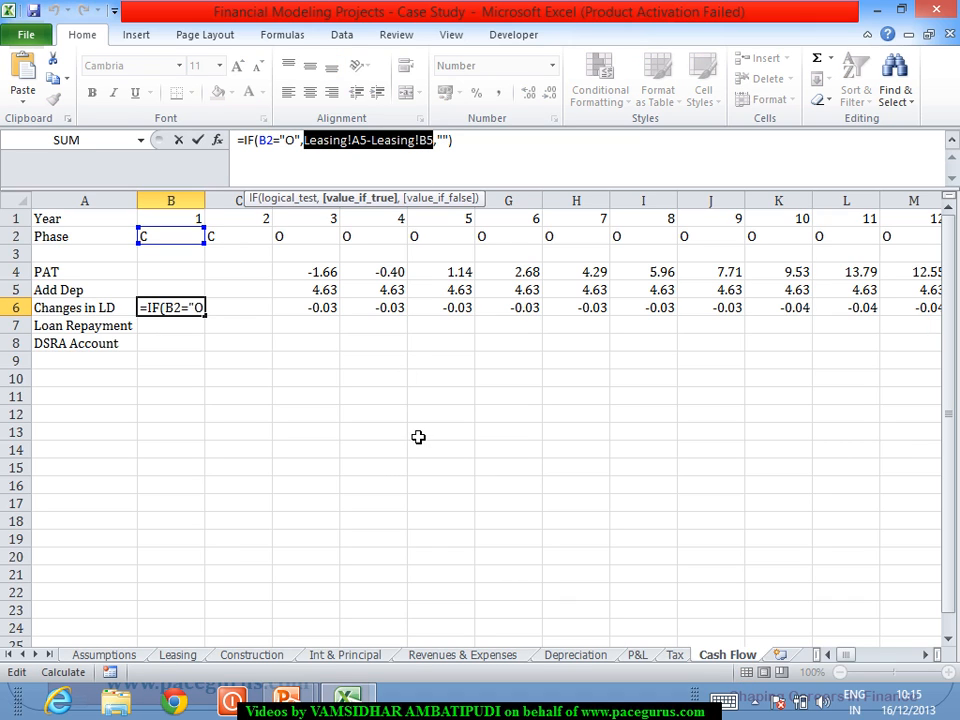
left_click(178, 656)
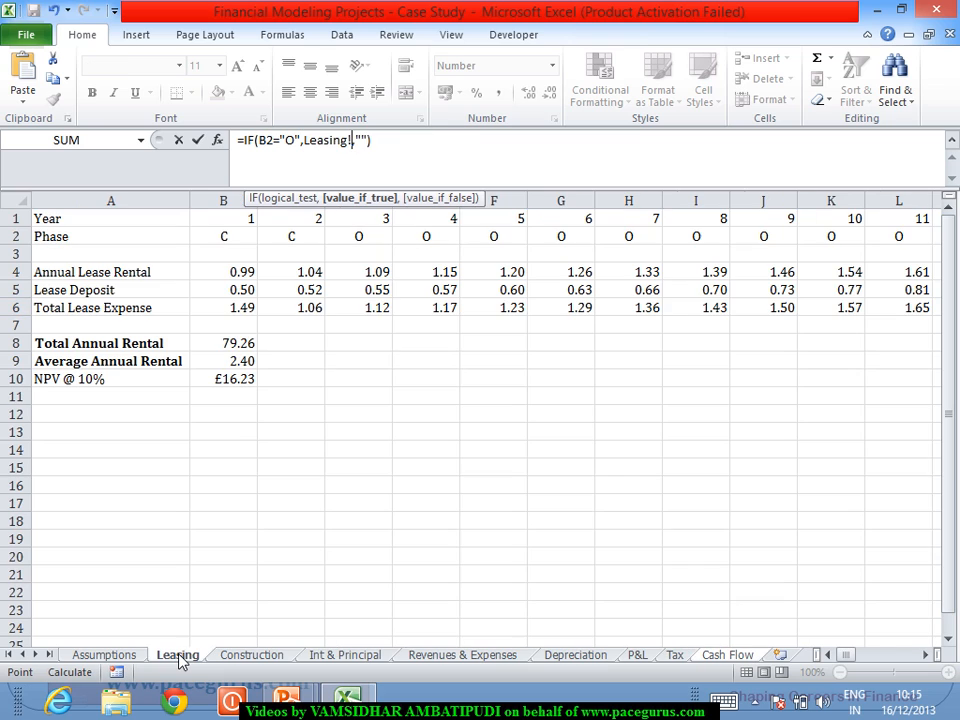
left_click(242, 314)
key("Escape")
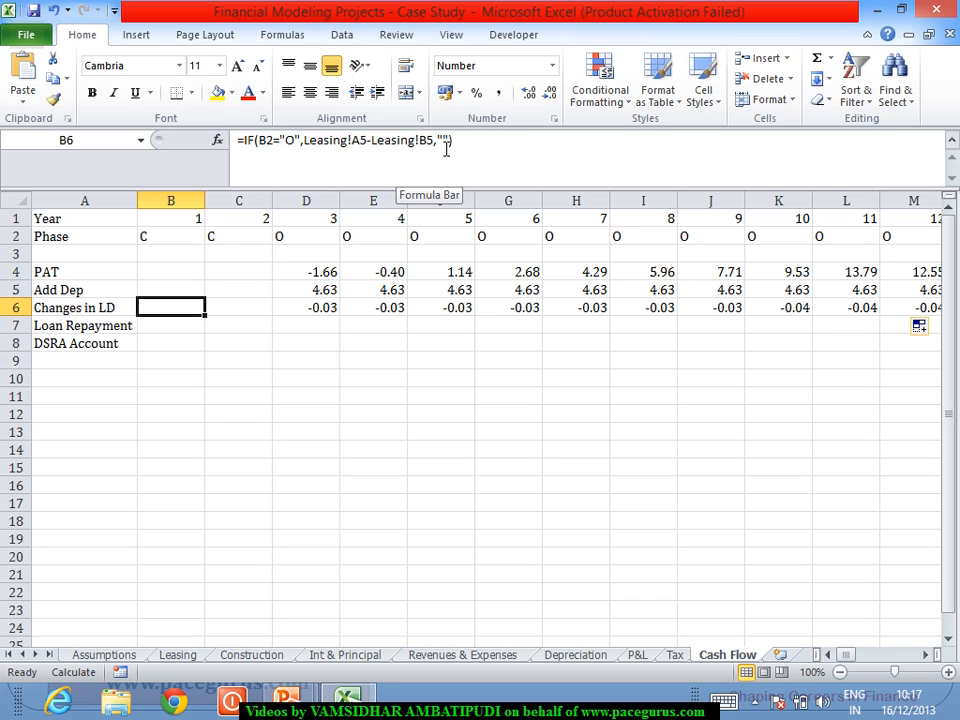
Insert the nested final-year test IF(B1=SUM(Assumptions!$B$4:$B$5), before the lease deposit subtraction in the Changes in LD formula in B6
left_click(304, 142)
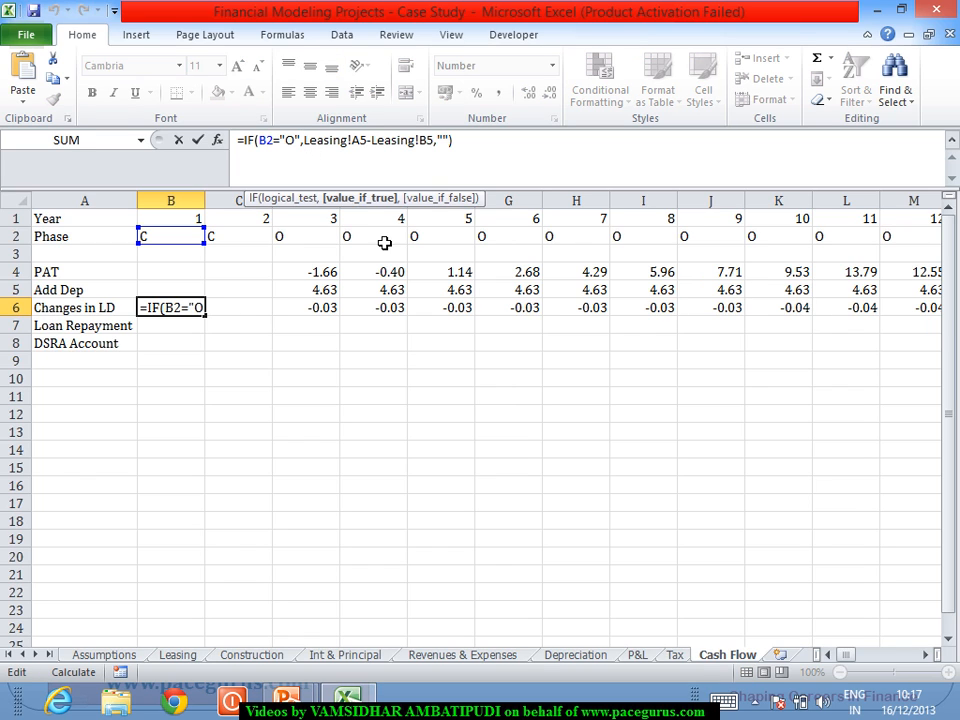
type("if(")
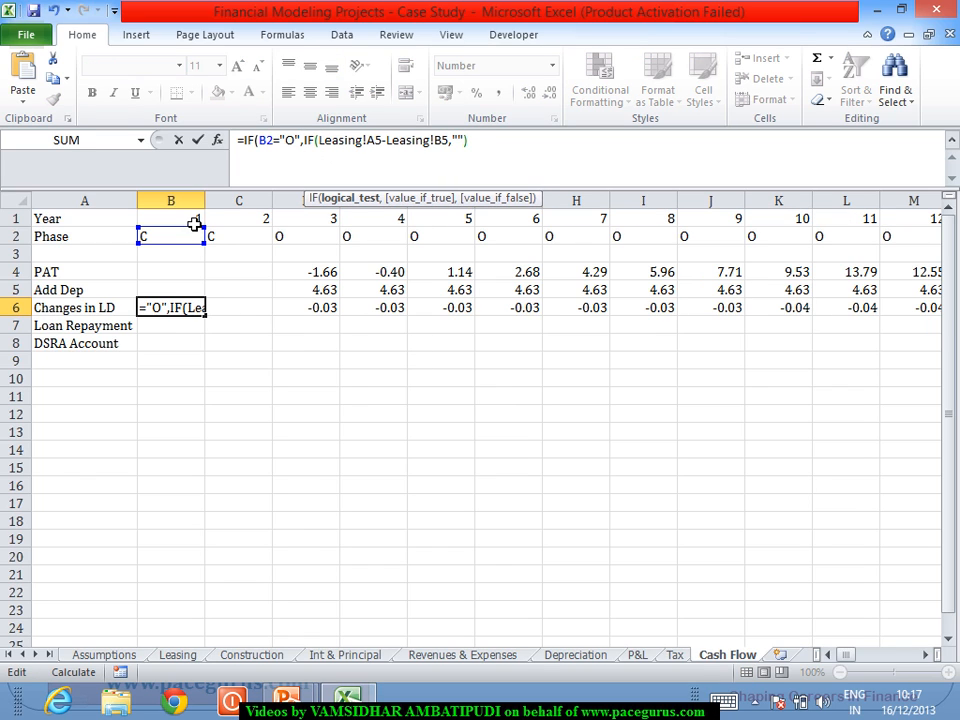
left_click(195, 222)
type("=")
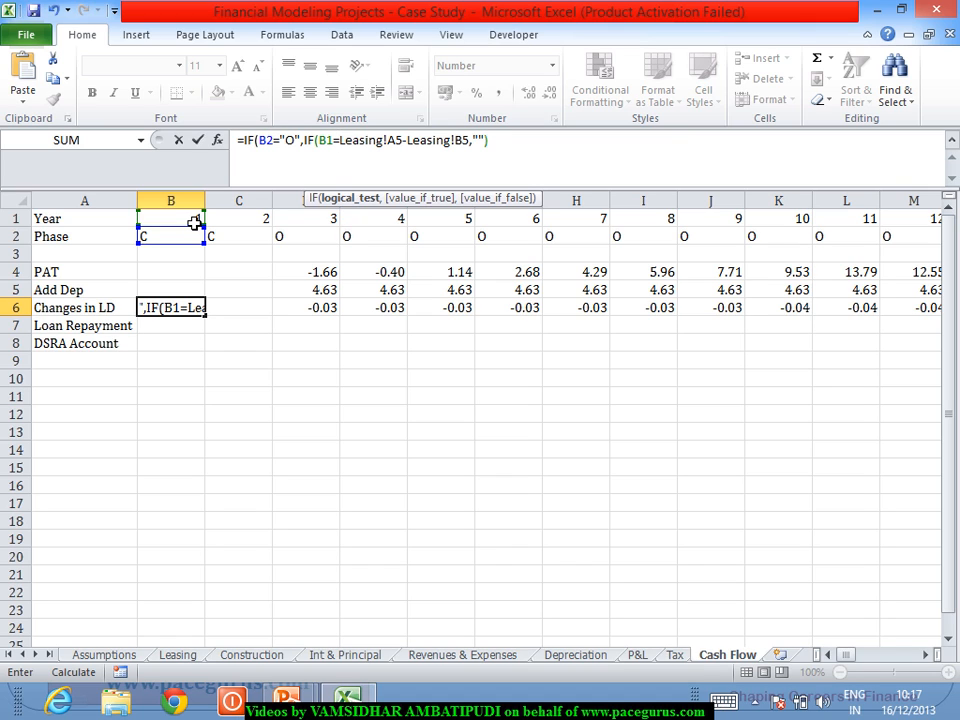
type("SUM(")
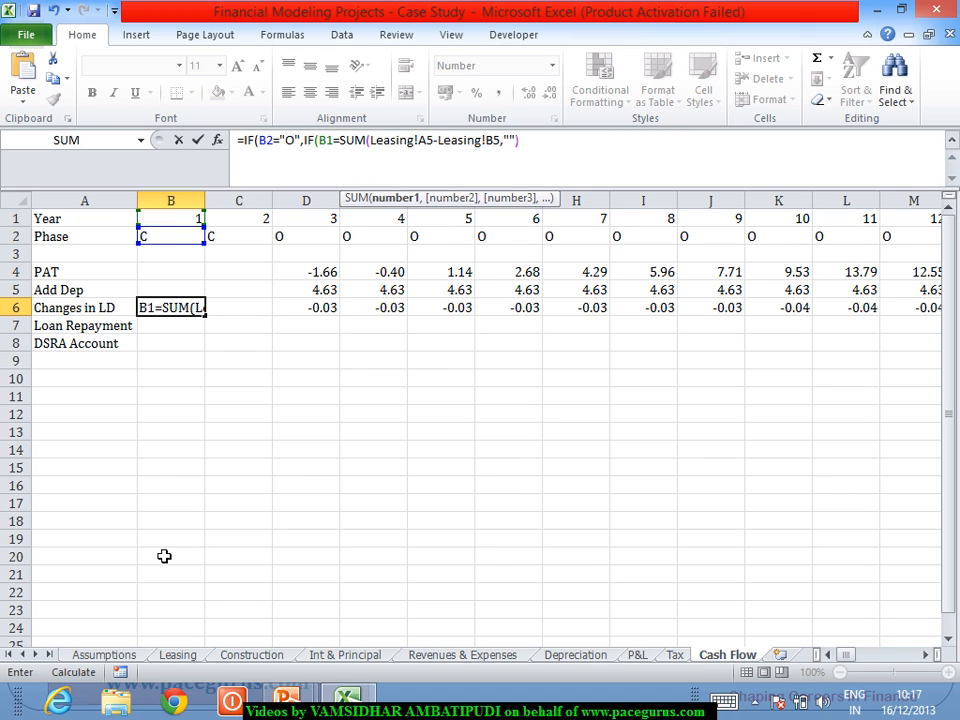
left_click(117, 660)
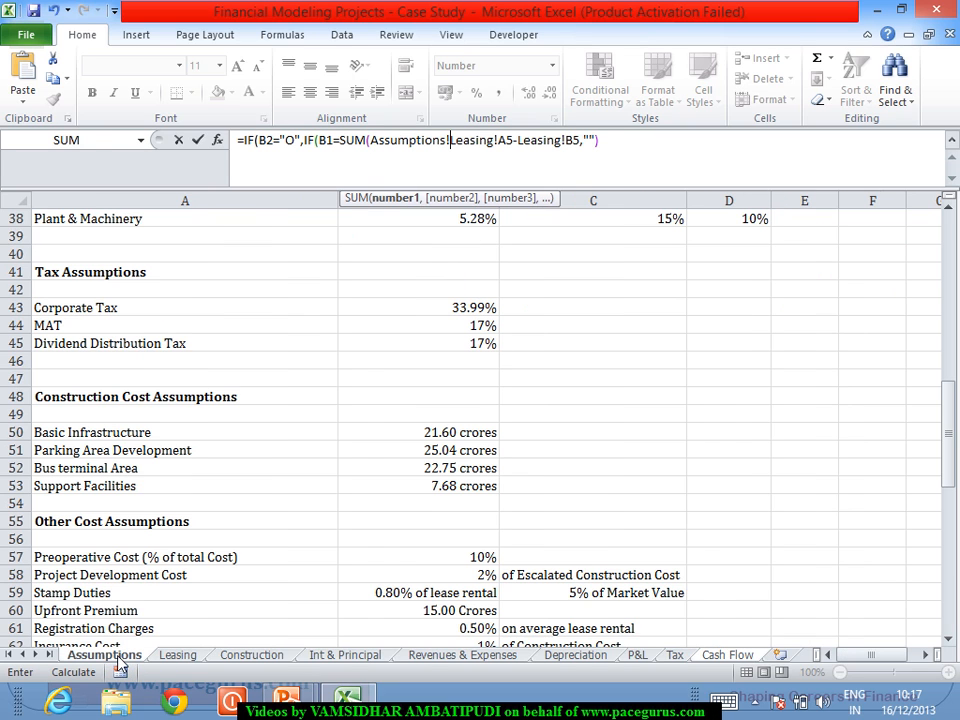
left_click_drag(946, 476, 947, 230)
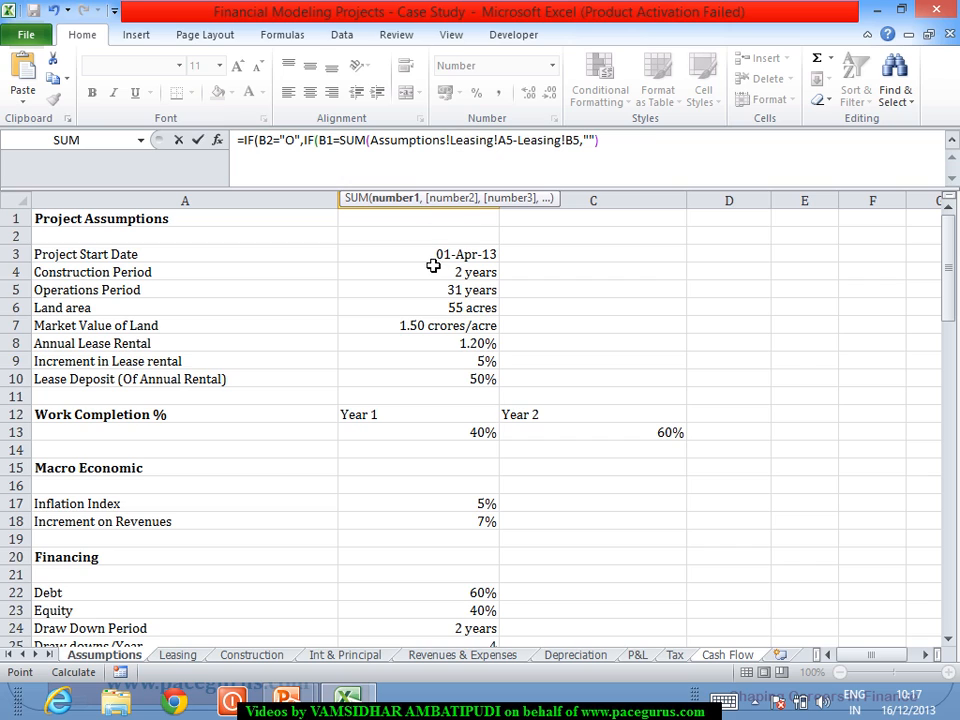
mouse_move(435, 274)
left_mouse_down()
mouse_move(439, 298)
mouse_move(439, 290)
left_mouse_up()
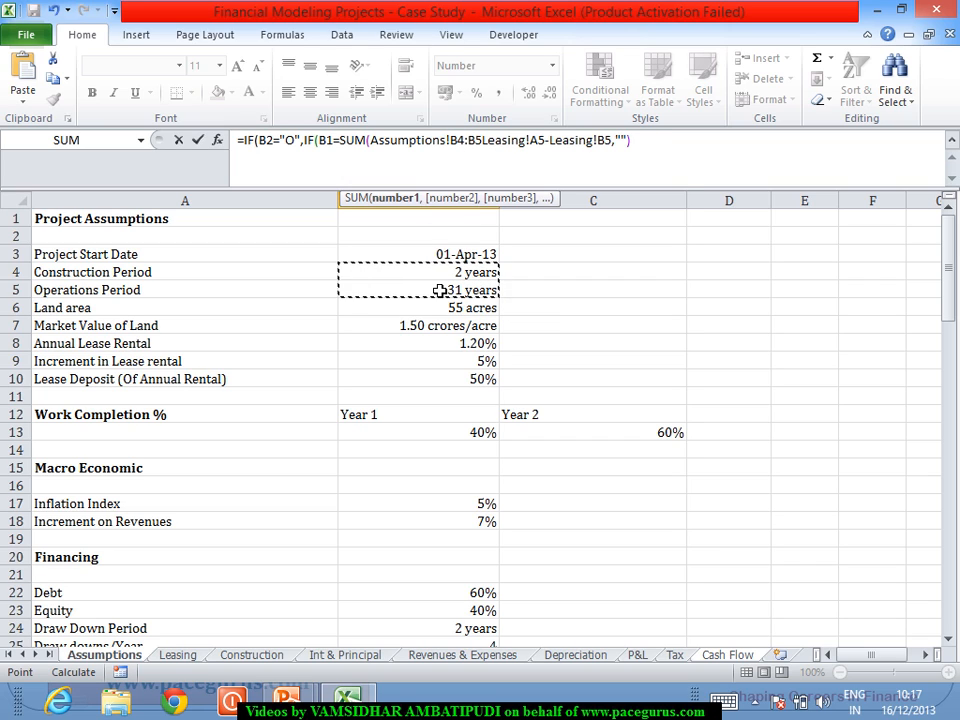
key("F4")
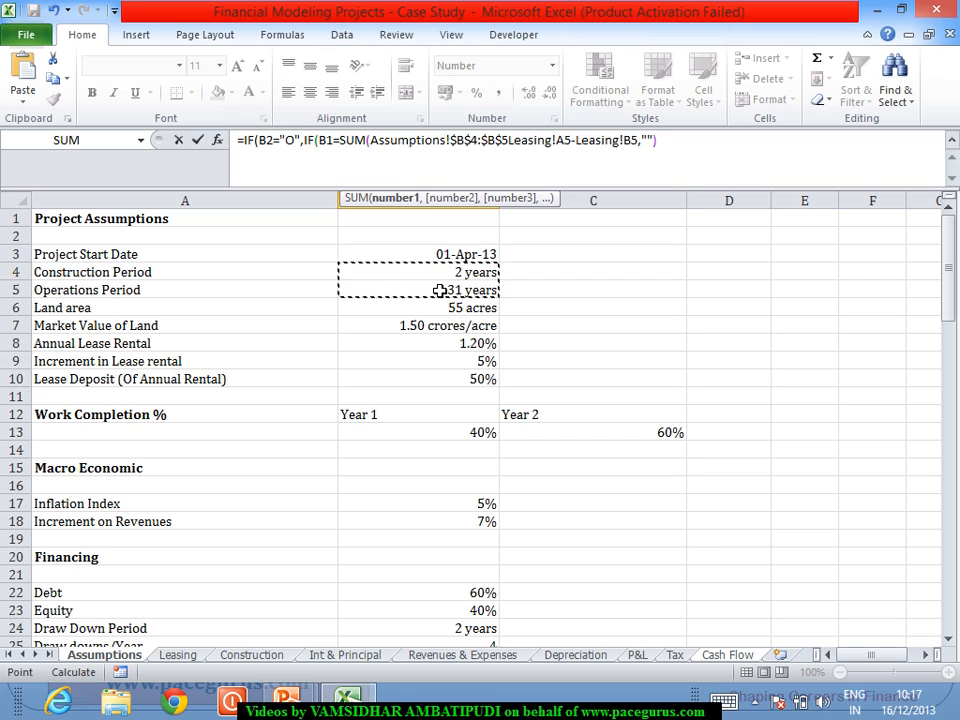
type(")")
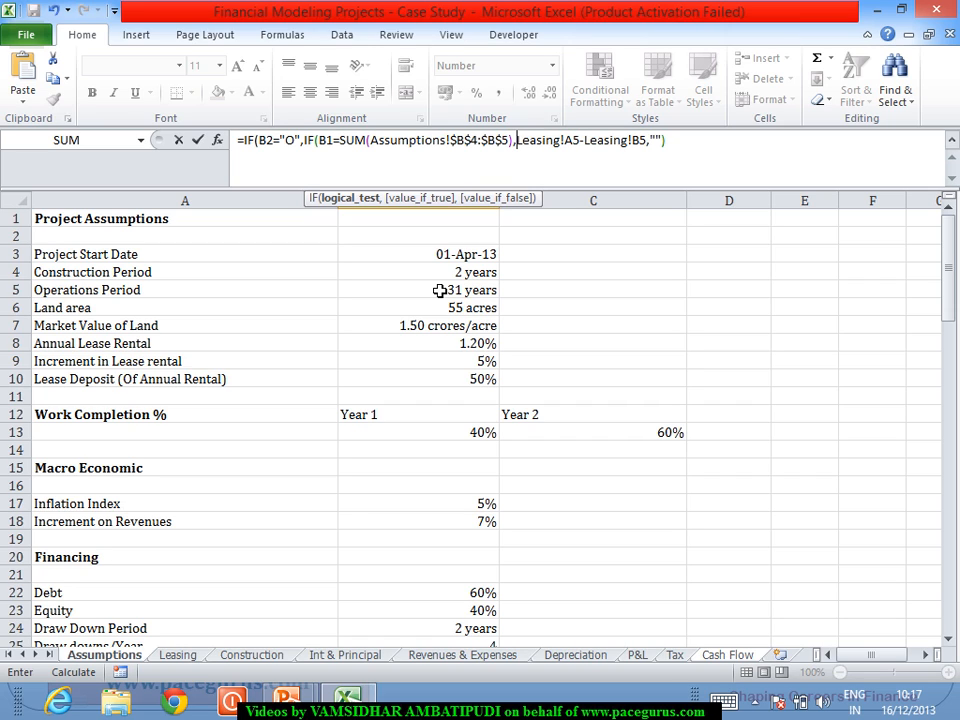
type(",")
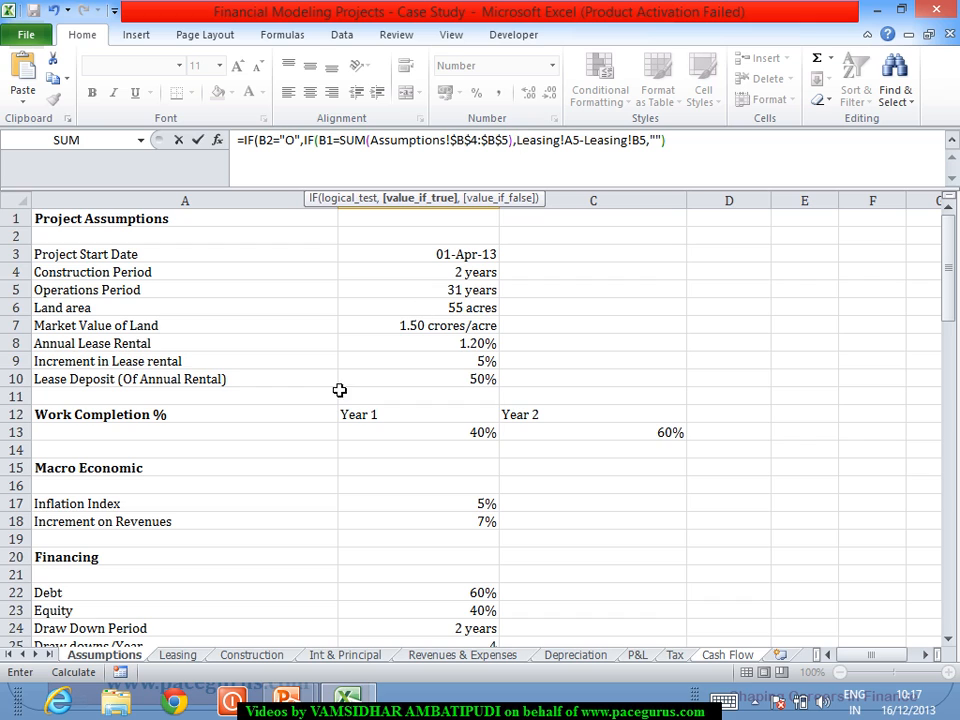
Make Leasing!B5 the value returned when the nested final-year test in the B6 formula is true
left_click(178, 655)
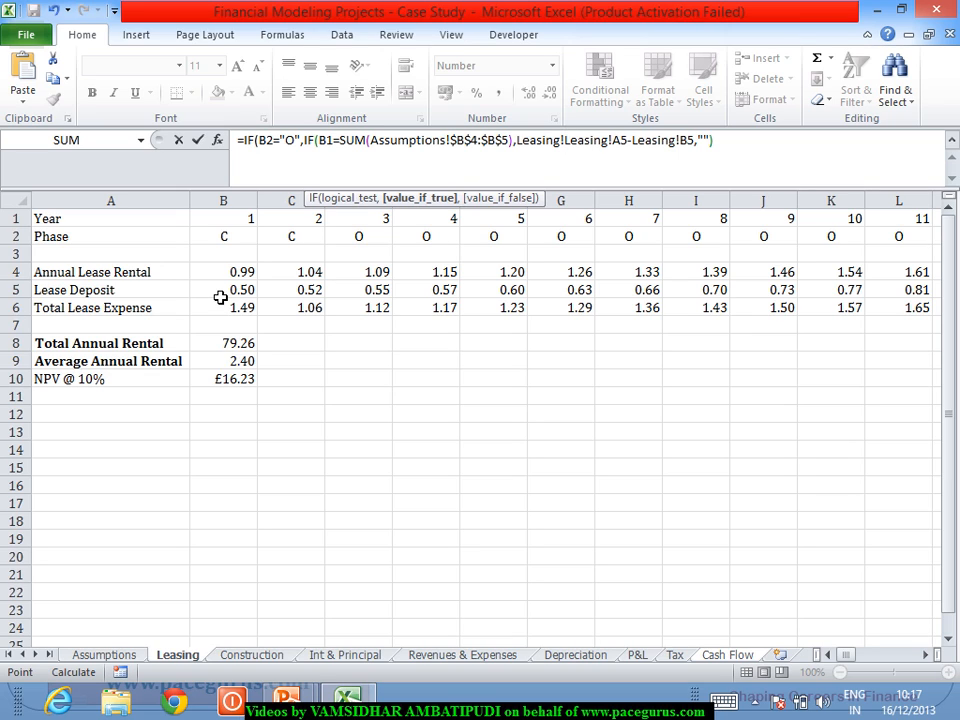
left_click(220, 297)
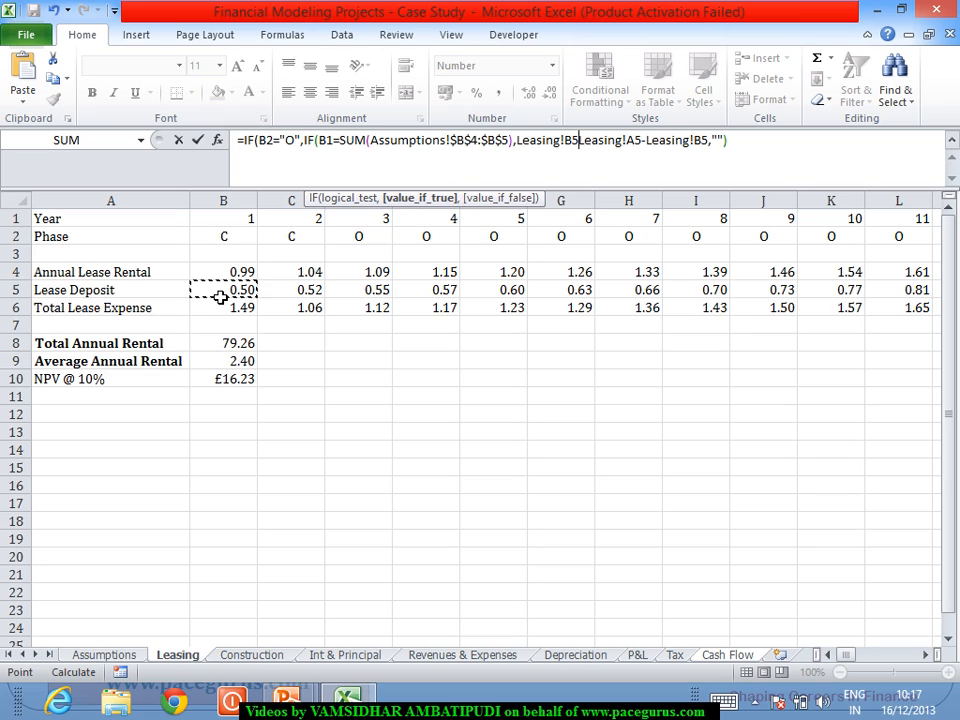
type(",")
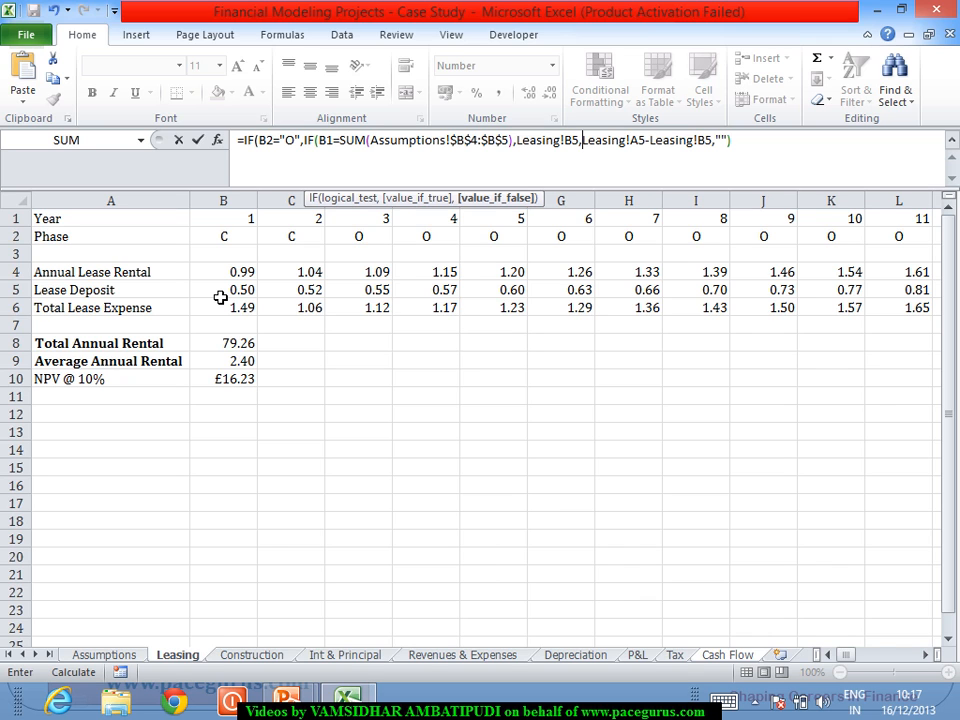
Try to complete the B6 formula by adding a closing parenthesis at its very end
key("Return")
key("Return")
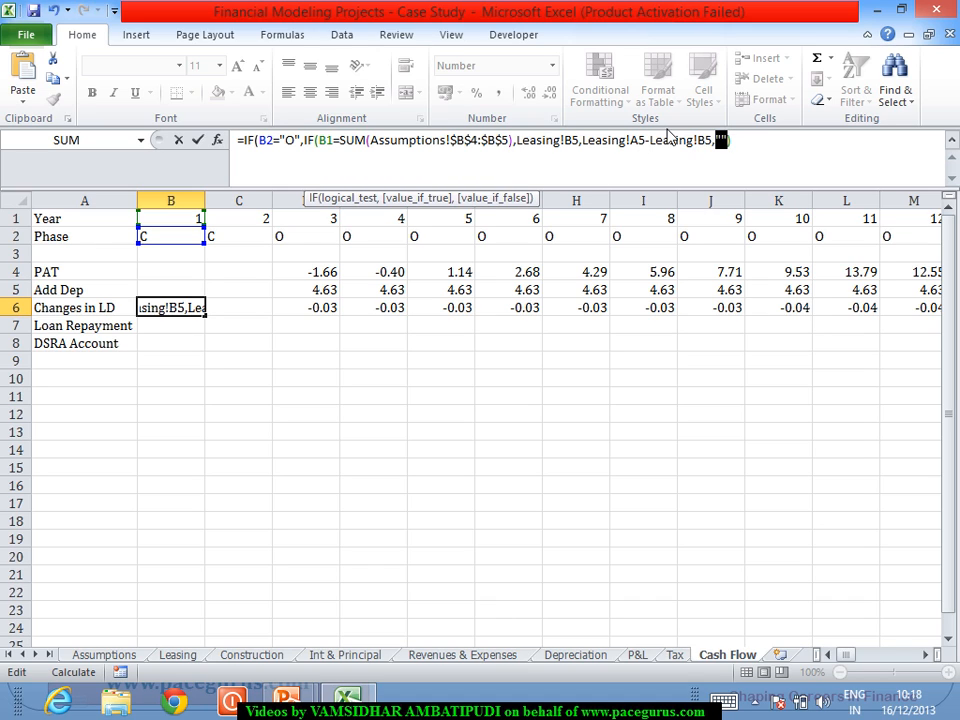
left_click(760, 150)
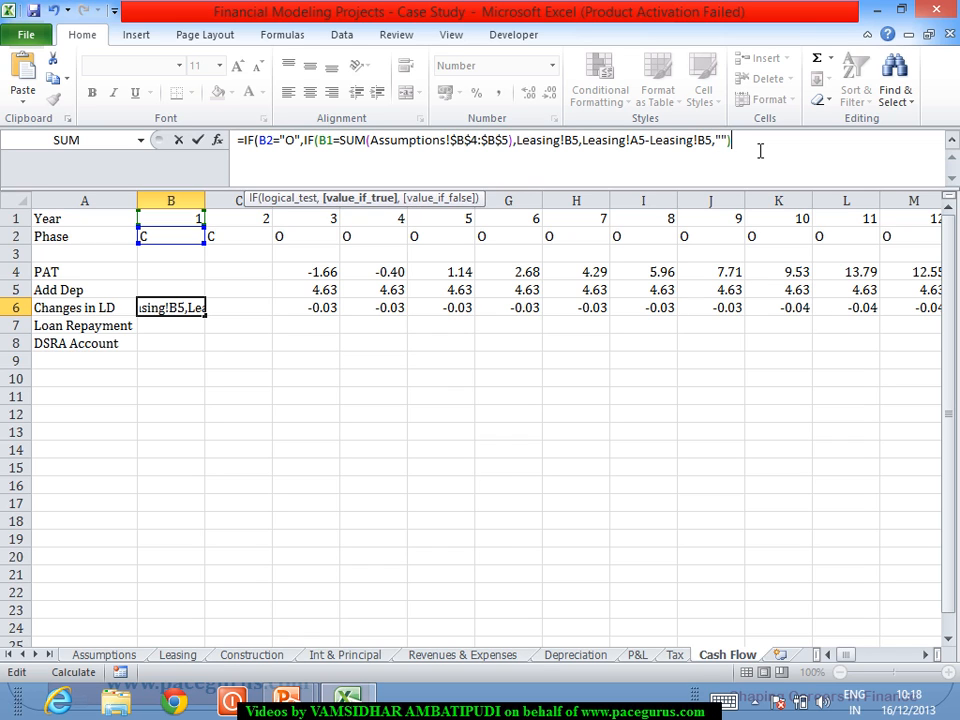
type(")")
key("Return")
key("Return")
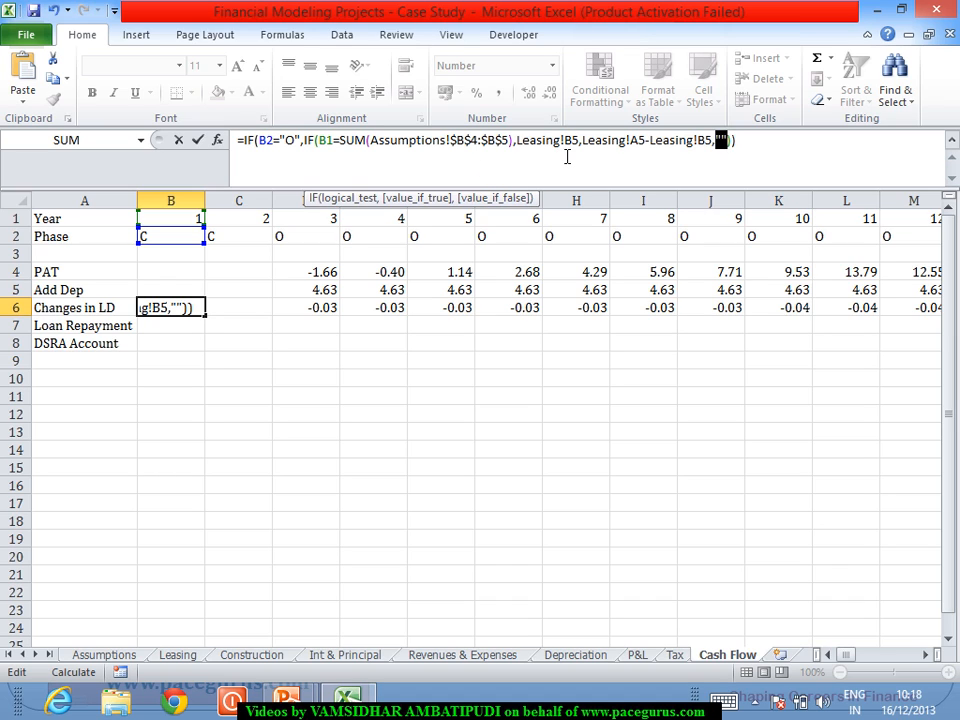
Close the nested IF right after Leasing!A5-Leasing!B5 in the B6 formula and copy it across row 6 through column AZ
left_click(724, 143)
key("BackSpace")
type(")")
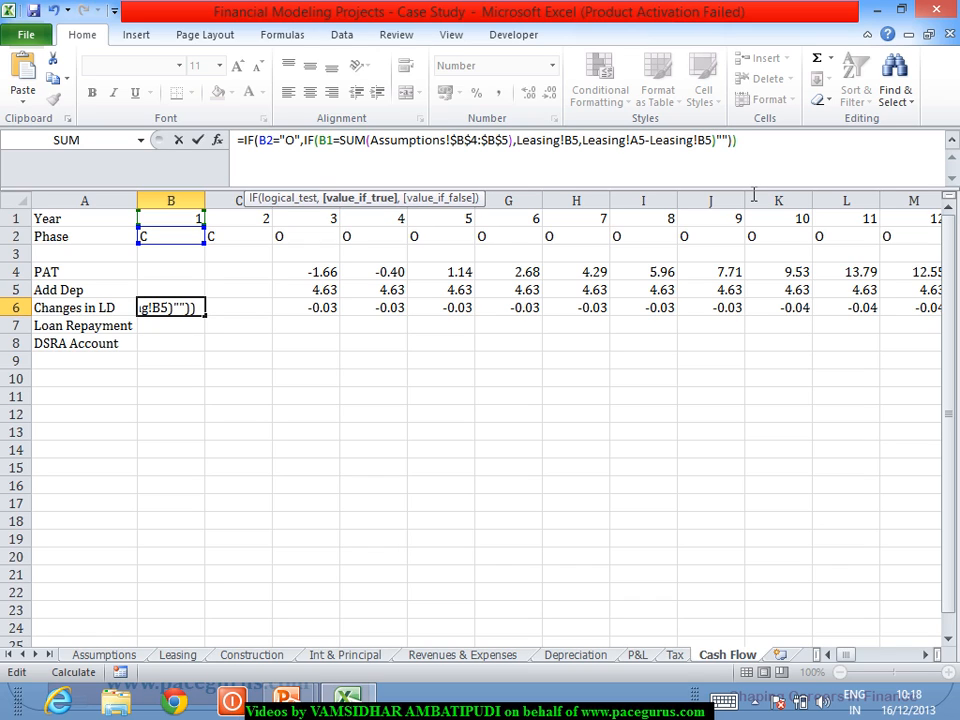
type(",")
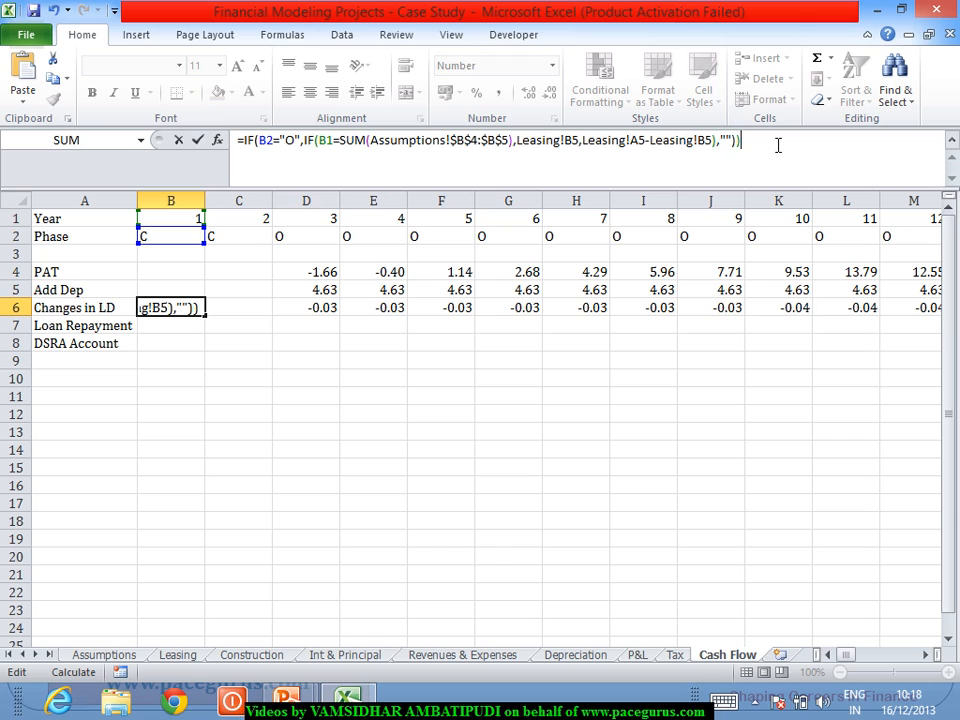
key("Return")
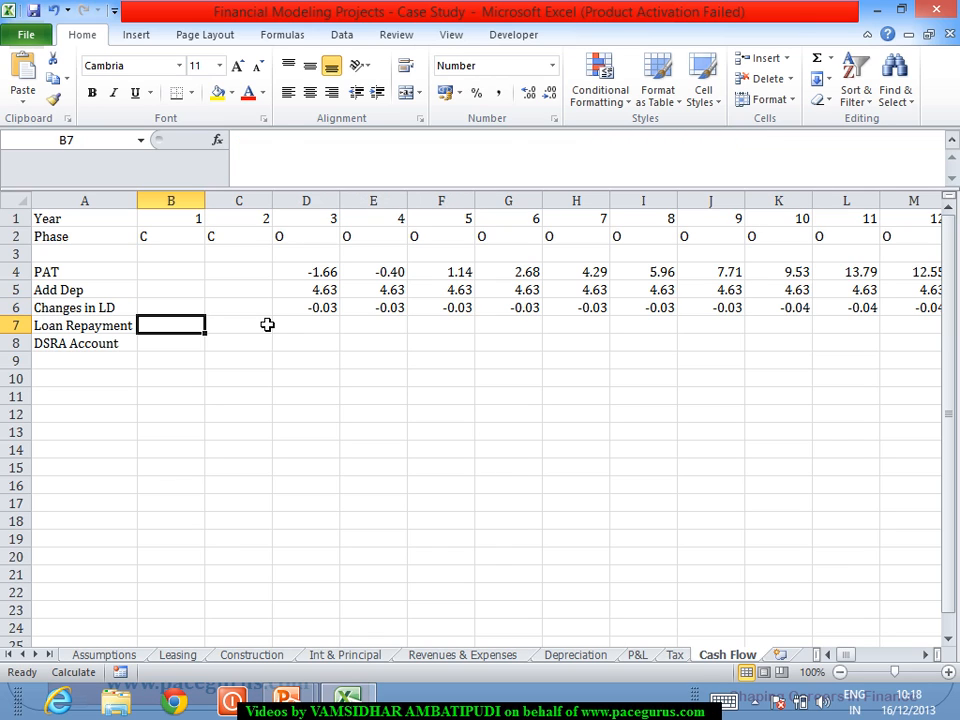
left_click(162, 308)
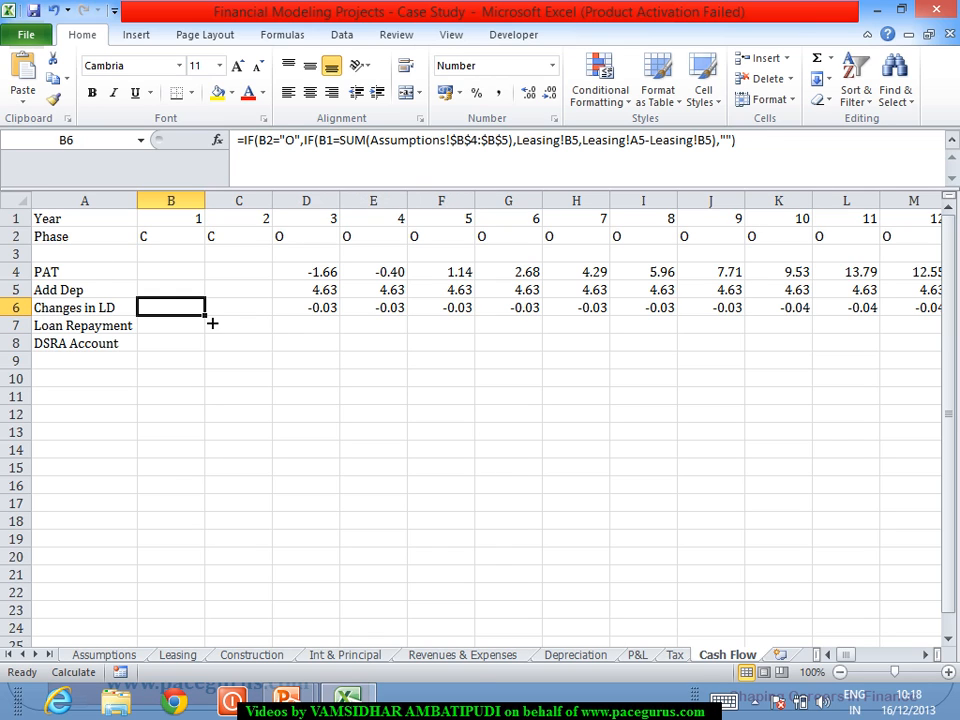
left_click_drag(208, 320, 862, 528)
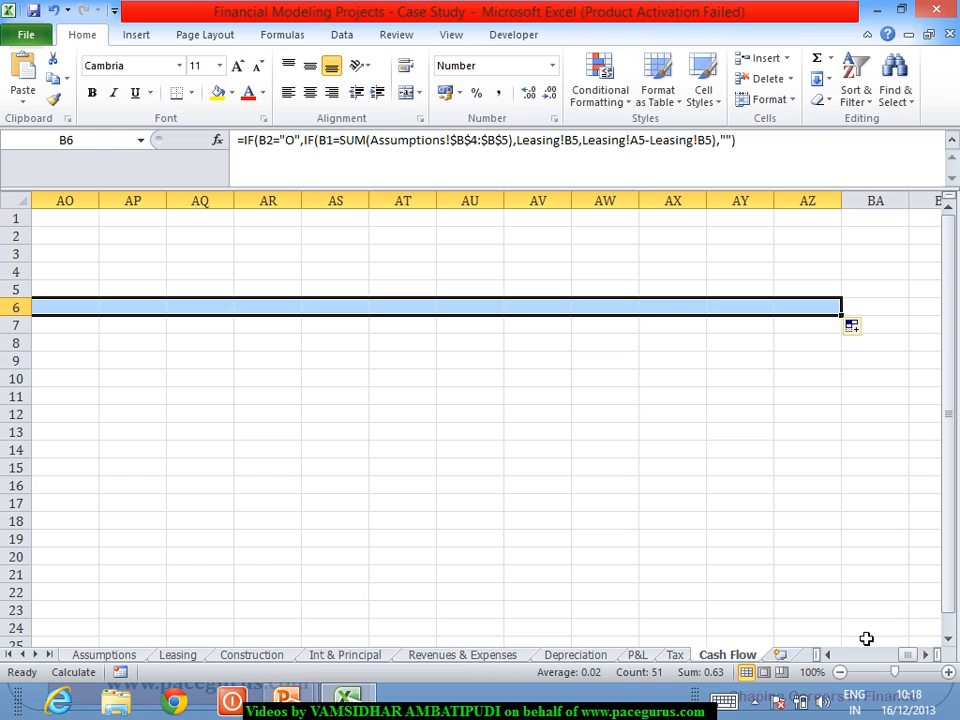
Check the Changes in LD row around the final project year 33 and back to year 1
left_click(828, 655)
left_click(830, 655)
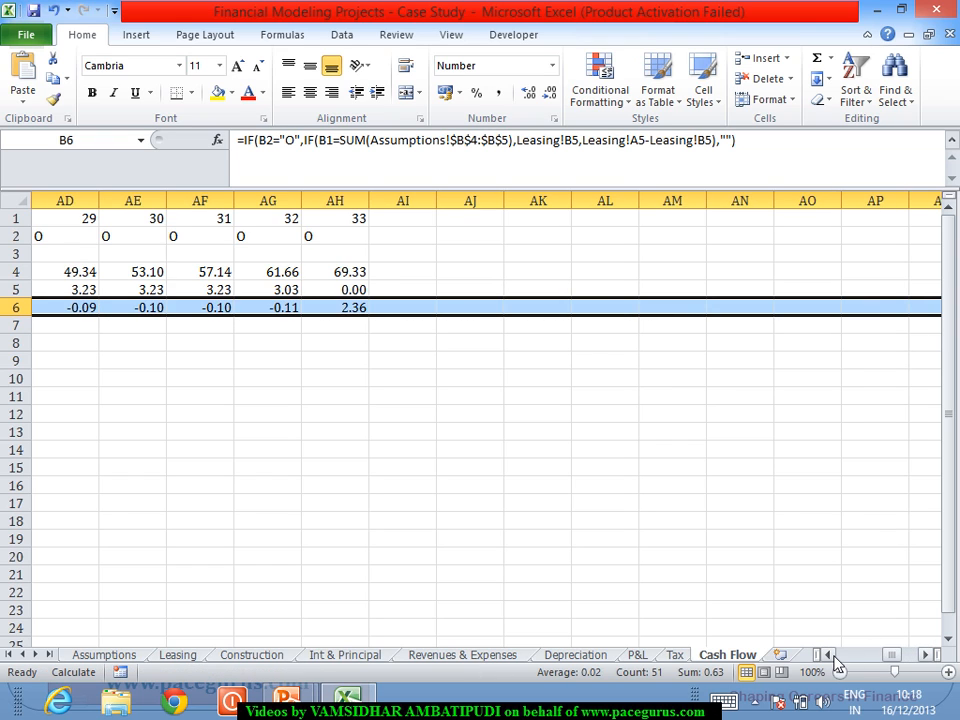
left_click(830, 655)
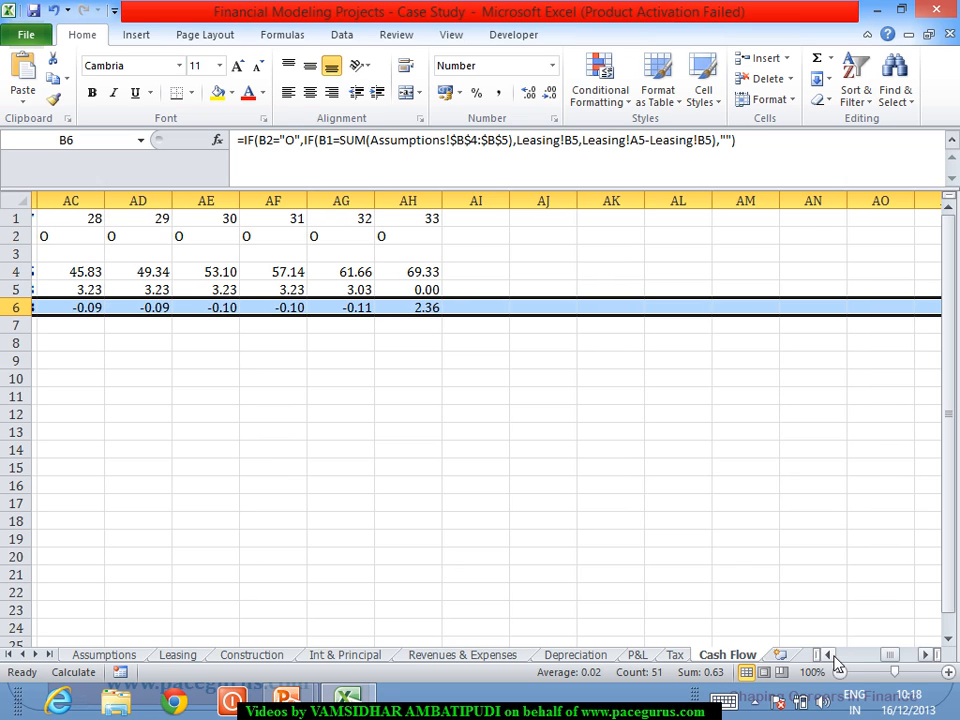
left_click(830, 655)
left_click(830, 655)
left_click(830, 655)
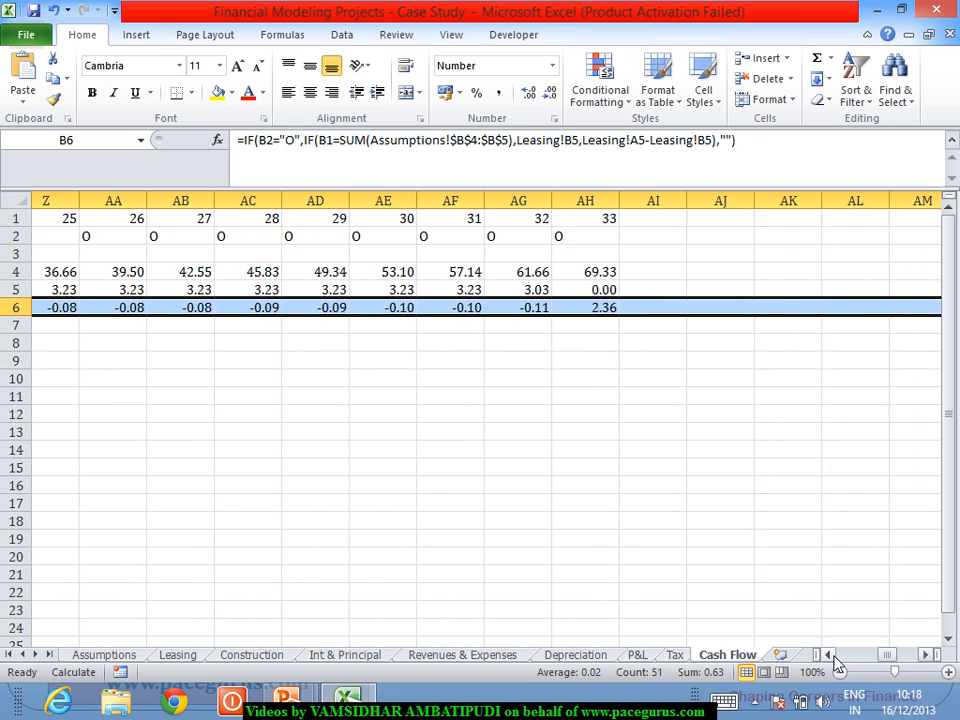
left_click(831, 655)
left_click(831, 655)
left_click(829, 655)
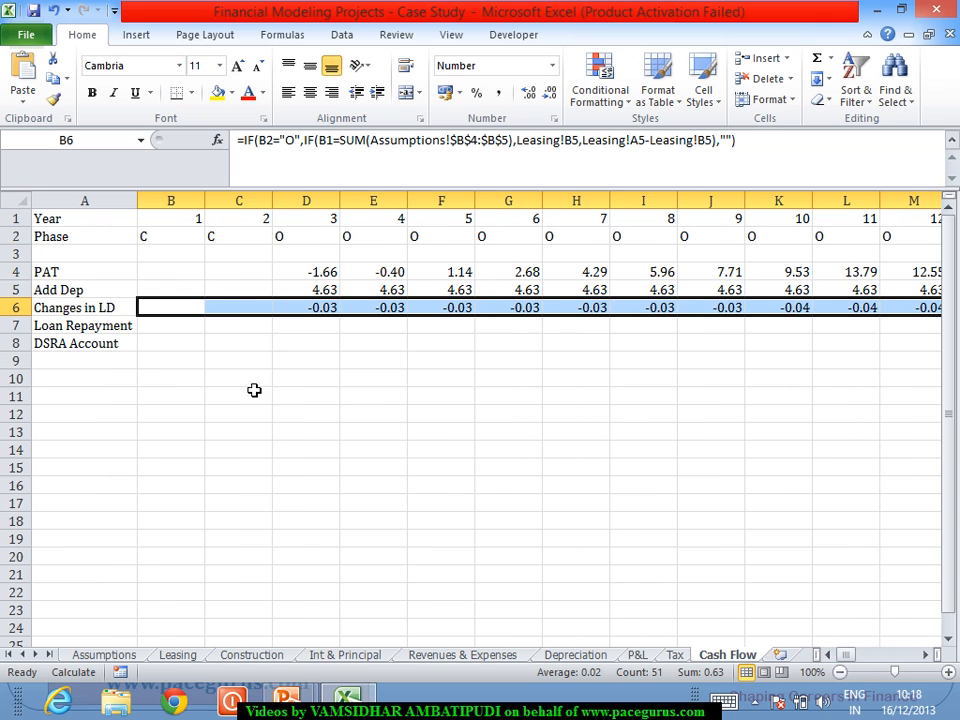
Select Loan Repayment cell B7 and examine the yearly Principal column from O4 down on the Int & Principal sheet
left_click(175, 326)
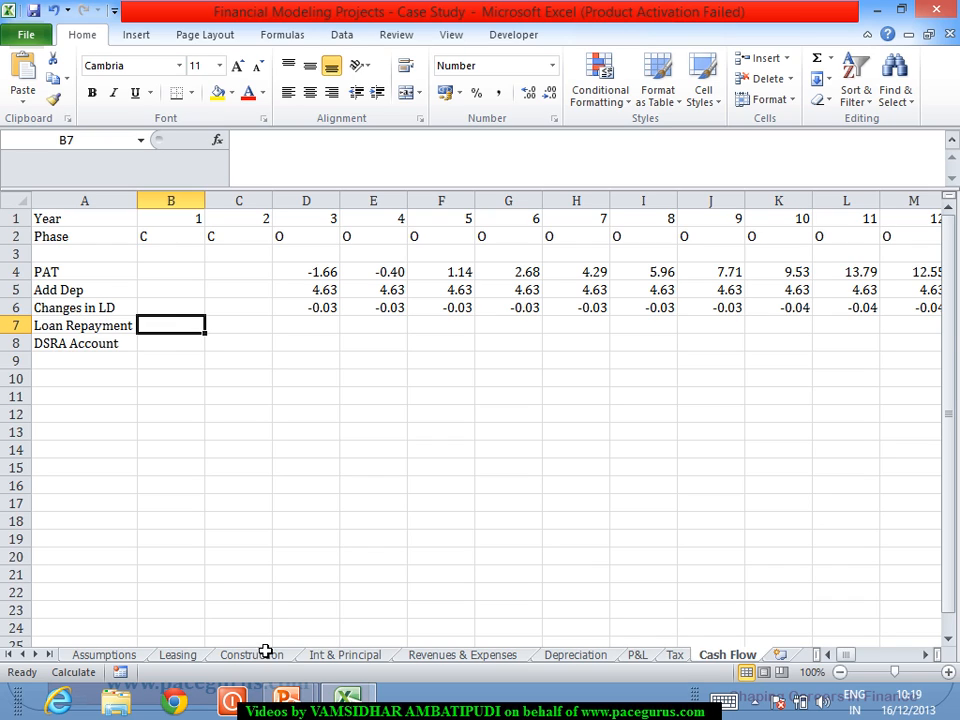
left_click(340, 655)
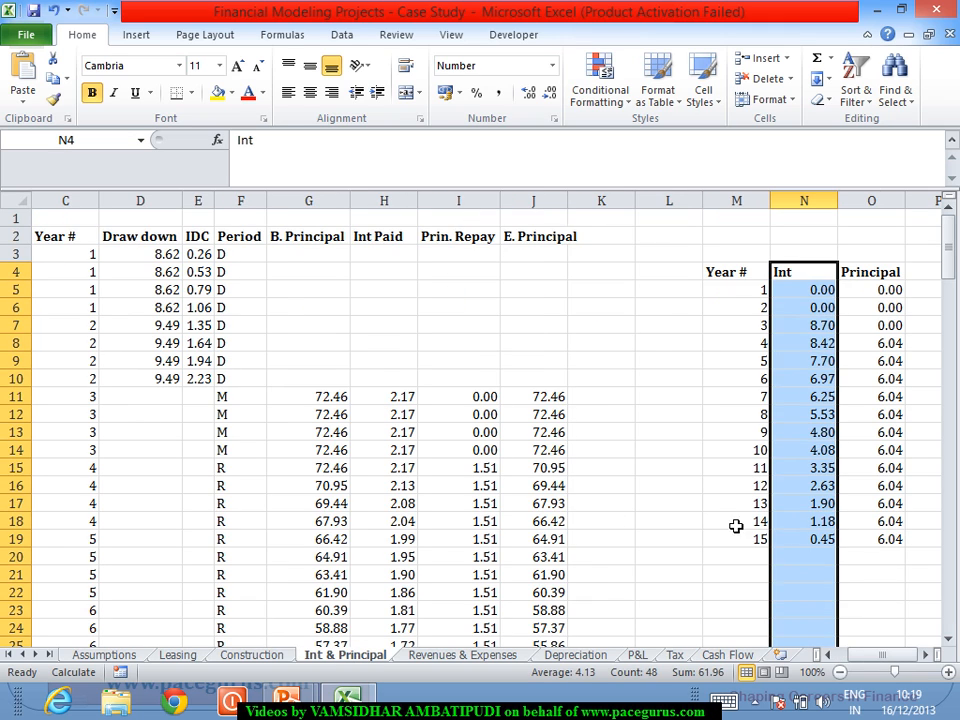
left_click(701, 437)
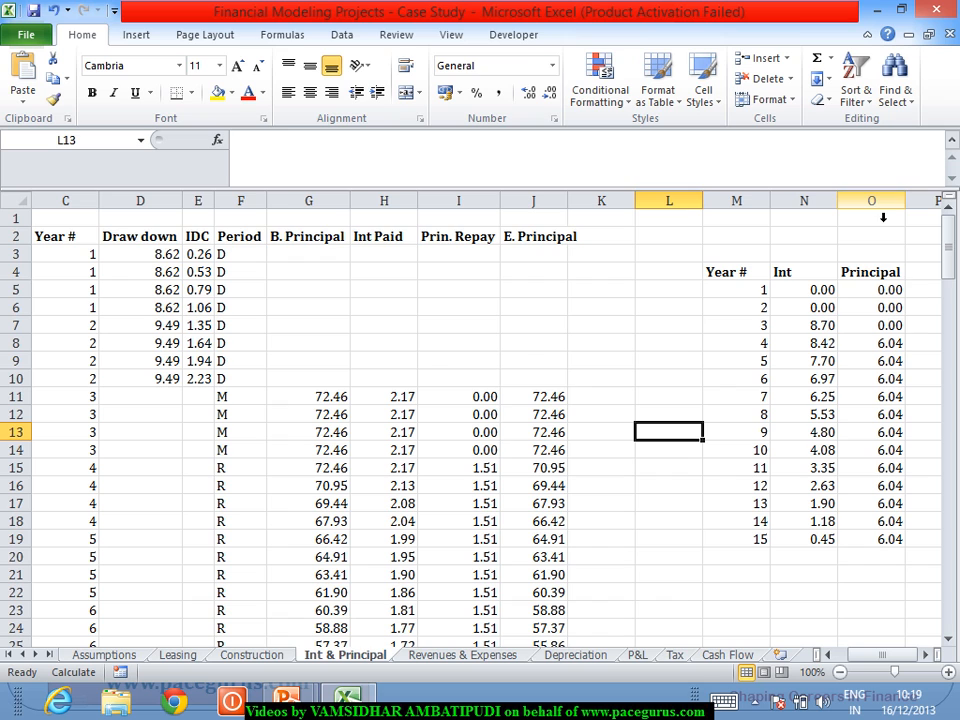
left_click(881, 279)
key("shift+Page_Down")
key("shift+Page_Down")
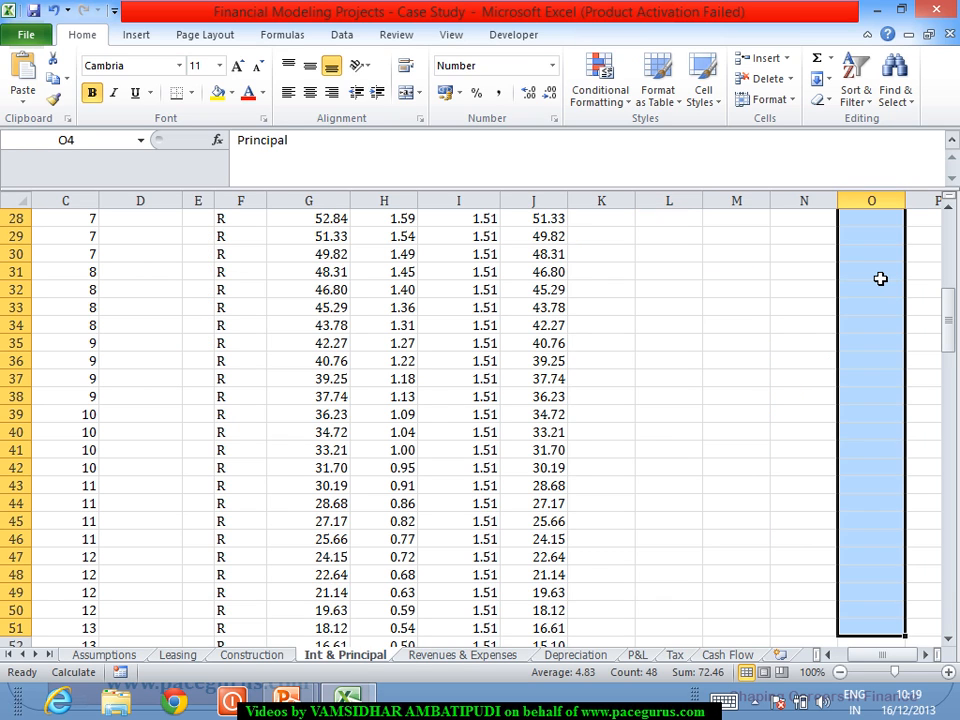
left_click_drag(948, 338, 955, 208)
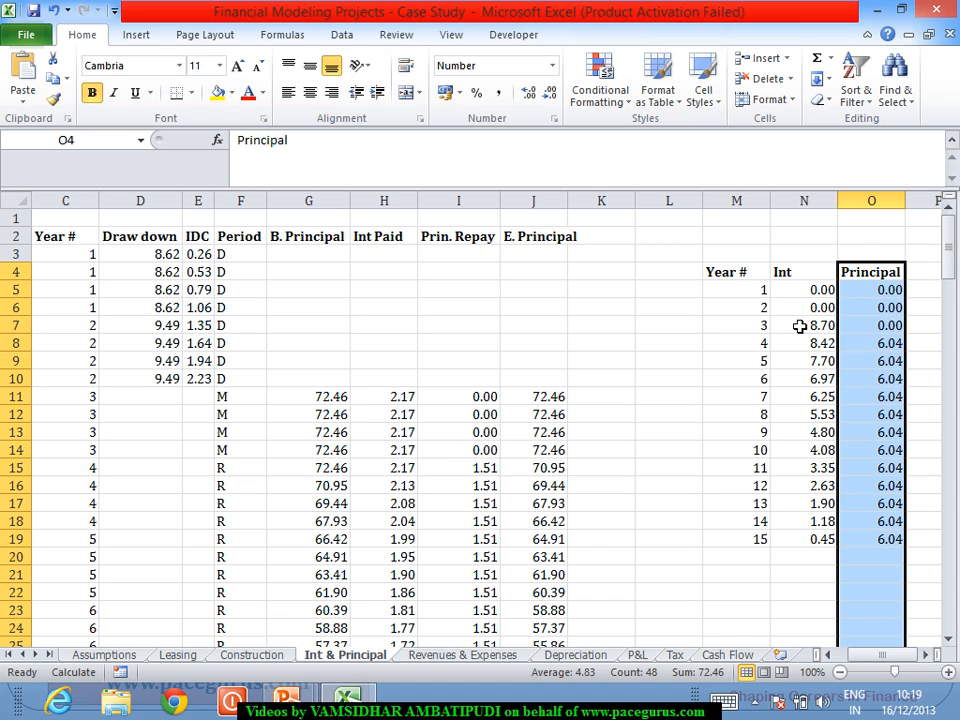
Begin the Loan Repayment formula in Cash Flow cell B7 with =IF(B2="O",INDEX(
left_click(735, 655)
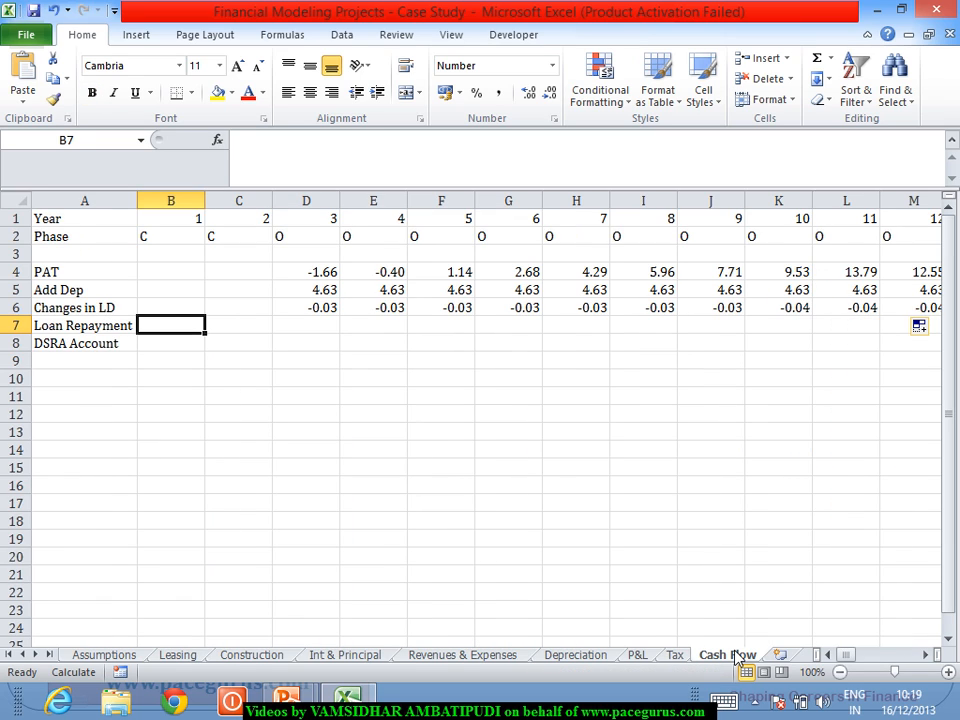
type("=IF(")
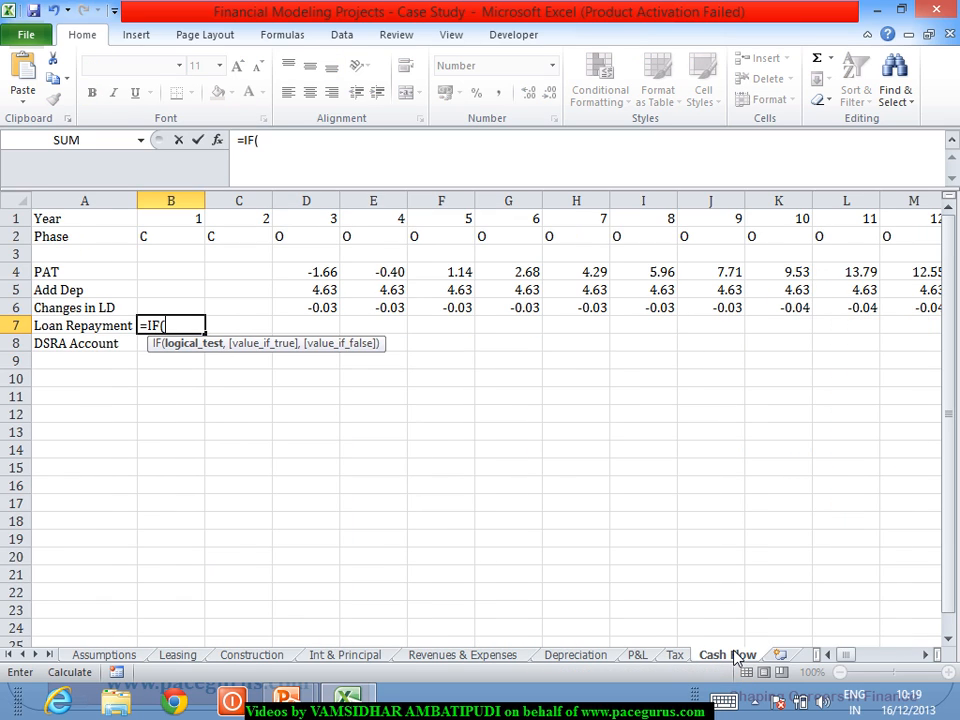
left_click(164, 244)
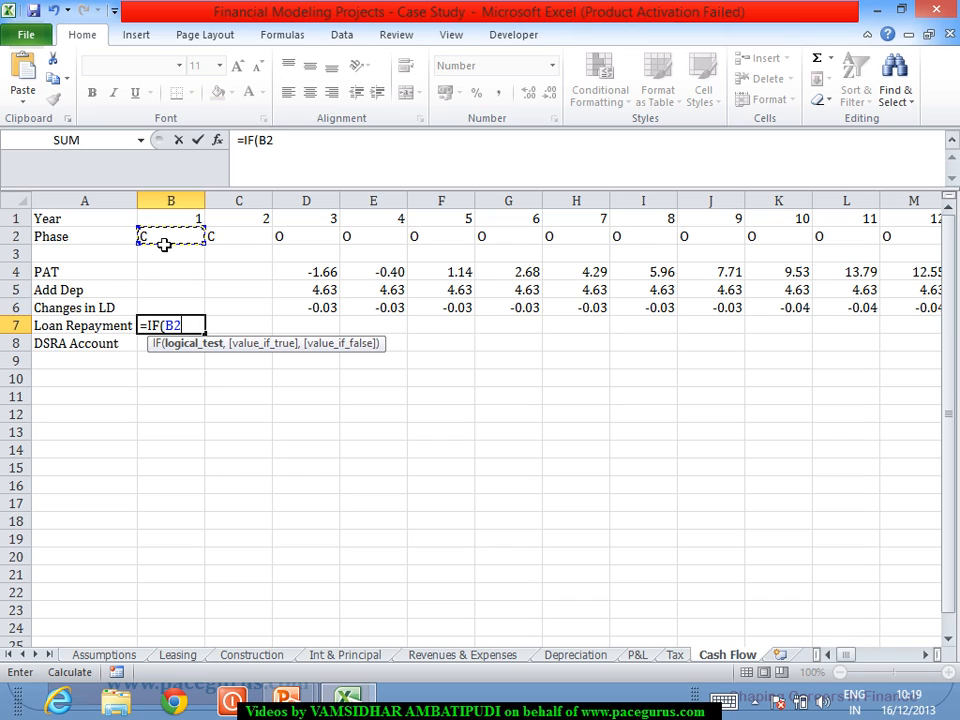
type("=\"O\",ind")
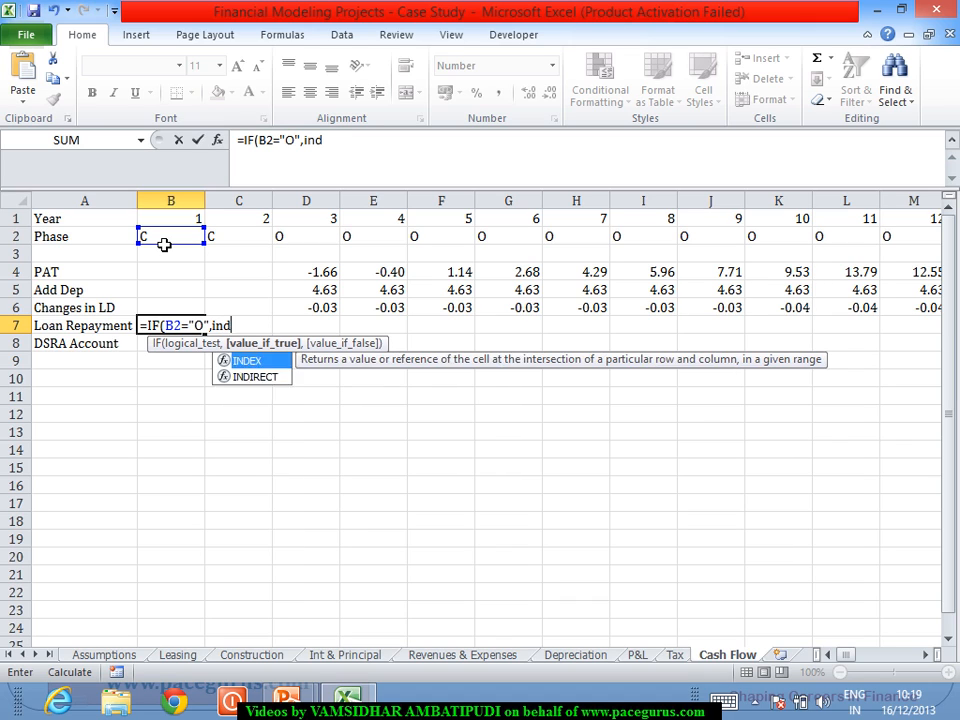
type("ex")
key("Tab")
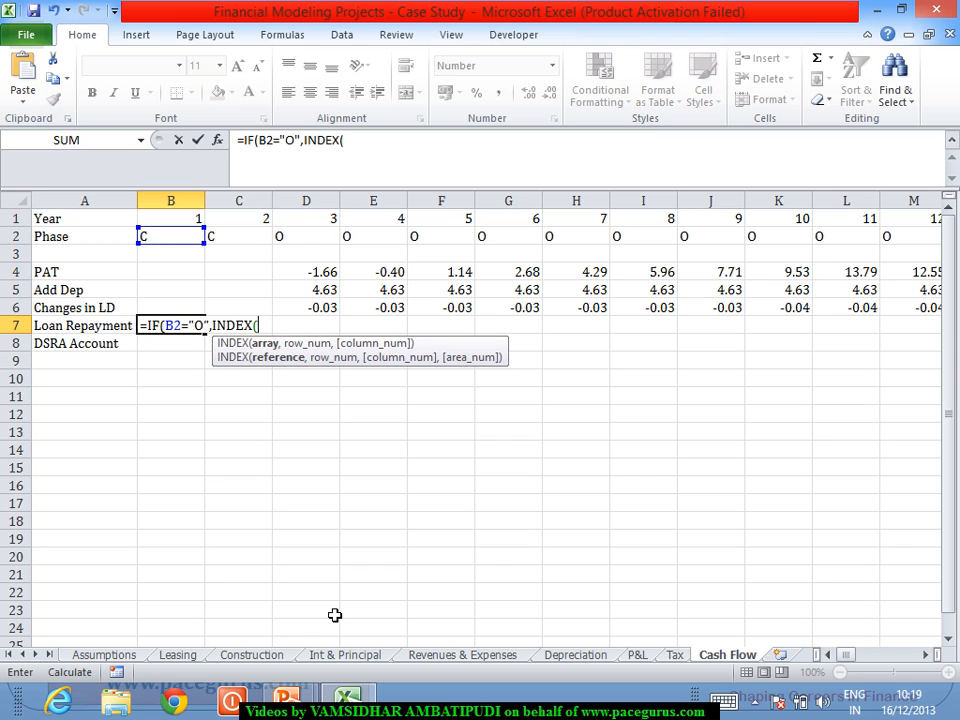
Use the absolute range 'Int & Principal'!$O$4:$O$51 as the INDEX array in the B7 formula
left_click(386, 658)
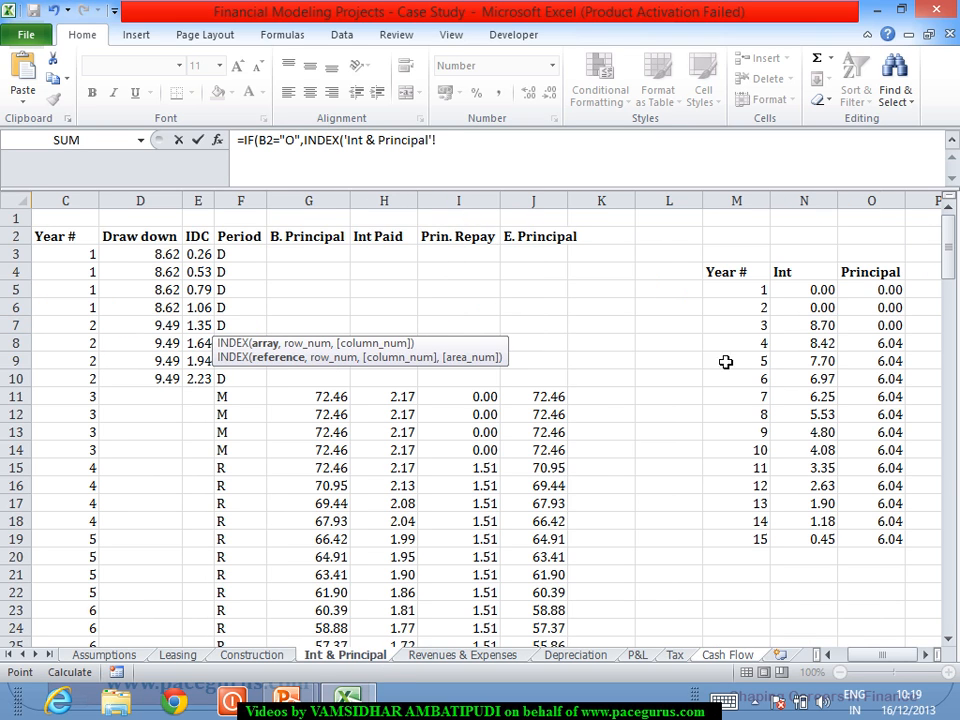
left_click(868, 280)
key("ctrl+shift+Down")
key("ctrl+shift+Down")
key("F4")
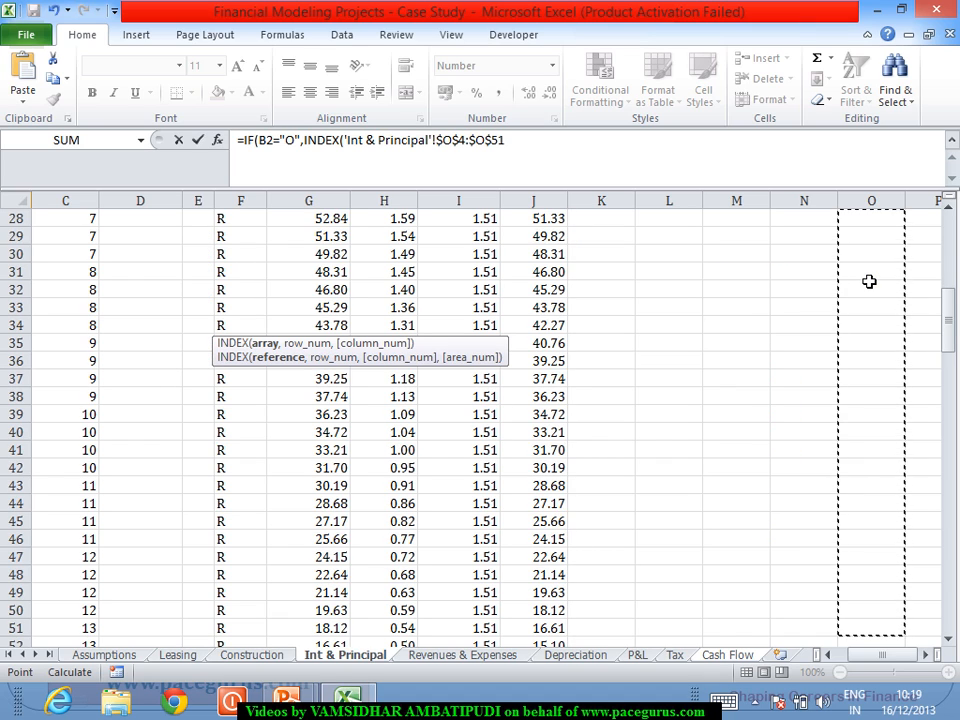
type(",")
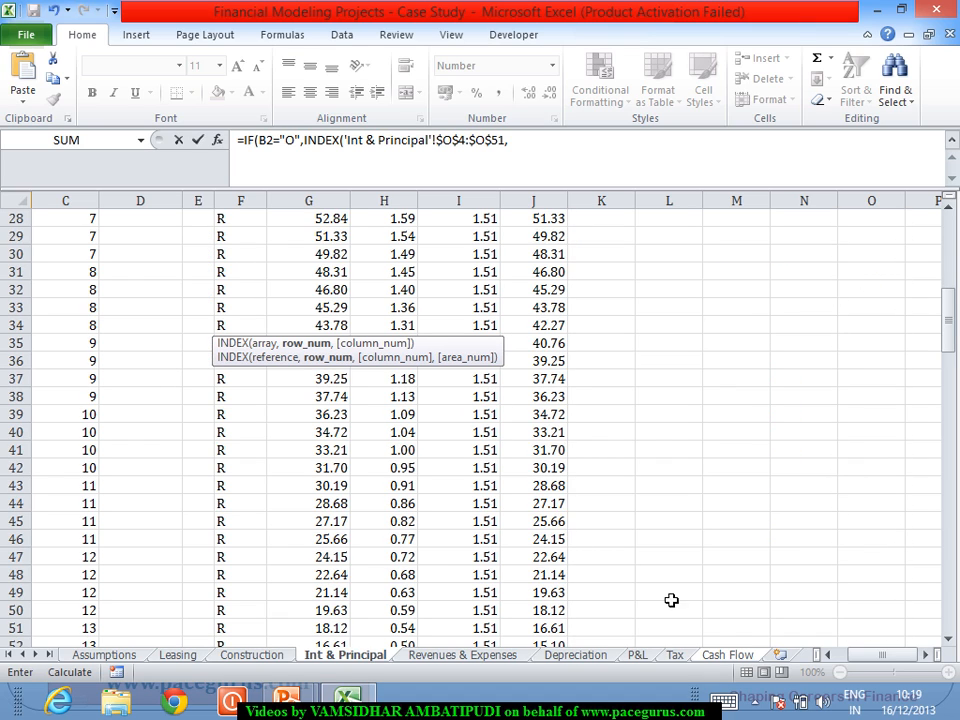
Complete the B7 formula with row number 'Cash Flow'!B1+1, column number 1 and "" as the false value
left_click(727, 655)
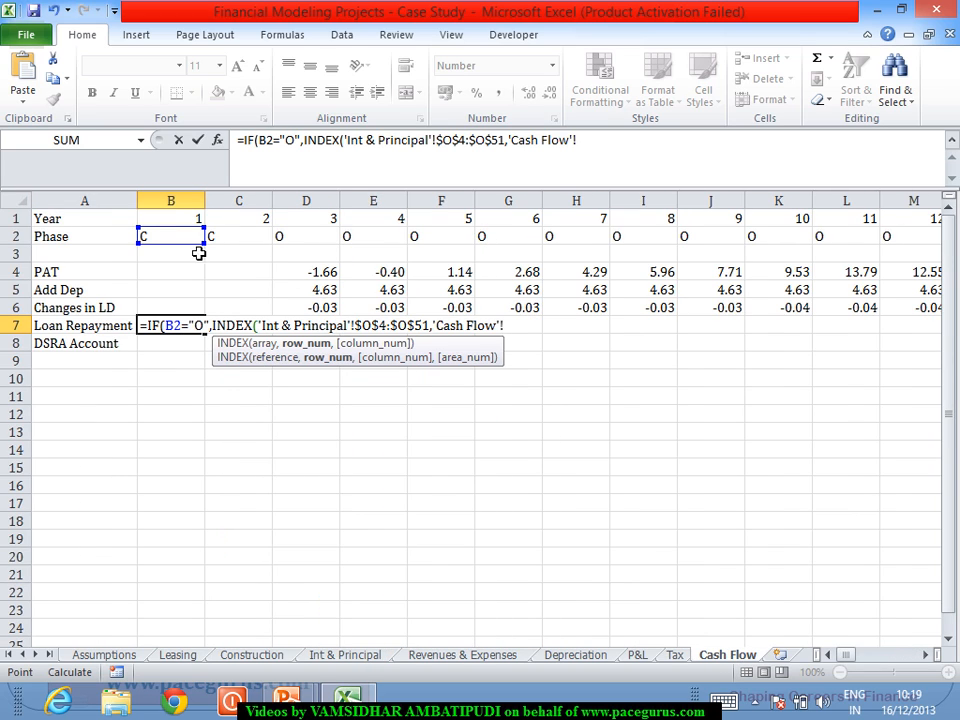
left_click(172, 222)
type("+1,")
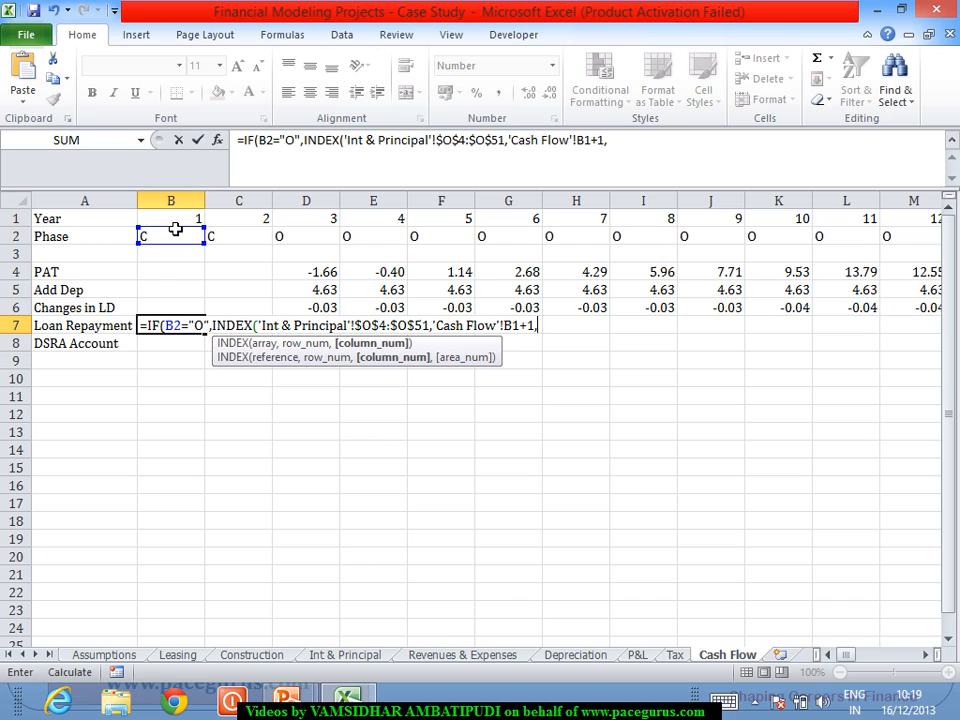
type("1)")
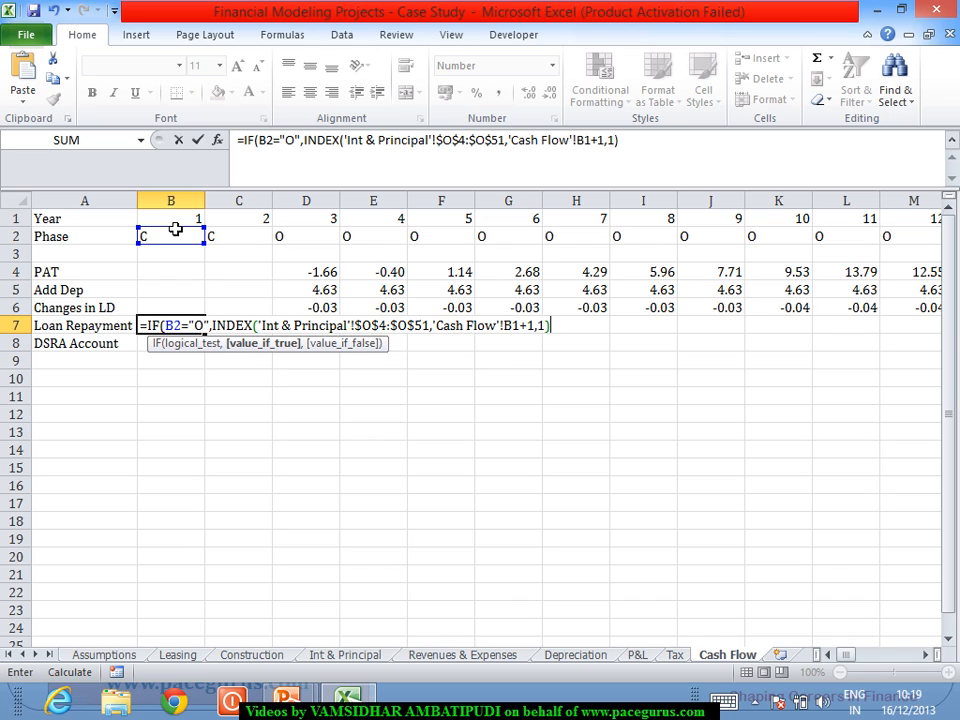
type(",\"\")")
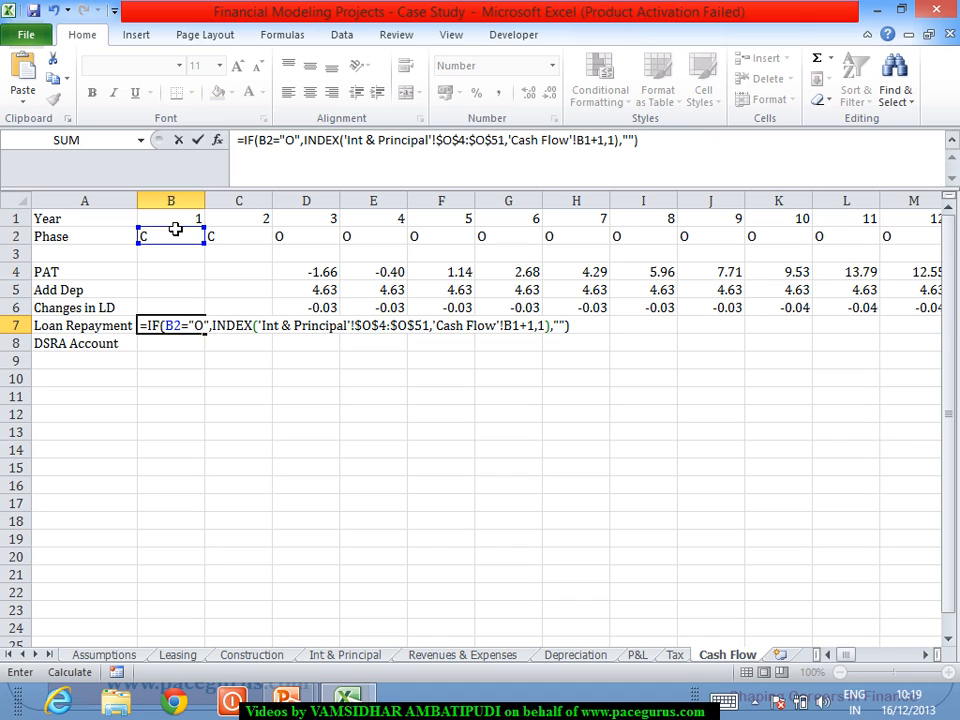
key("Return")
Insert a minus sign before INDEX in the B7 formula and copy it across row 7 through column AZ
left_click(167, 332)
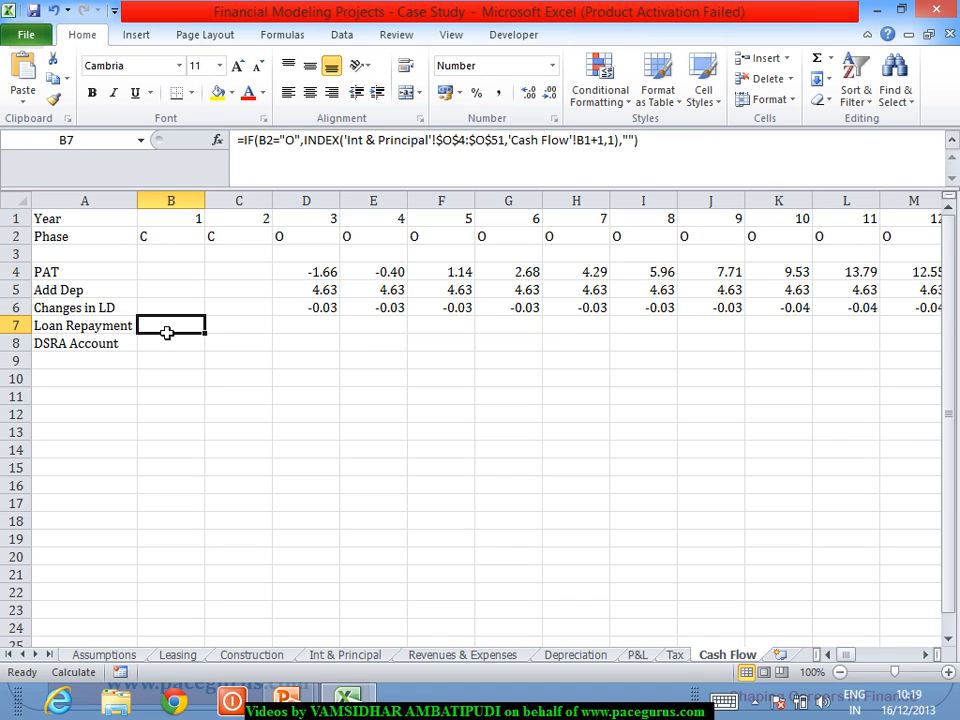
left_click(310, 150)
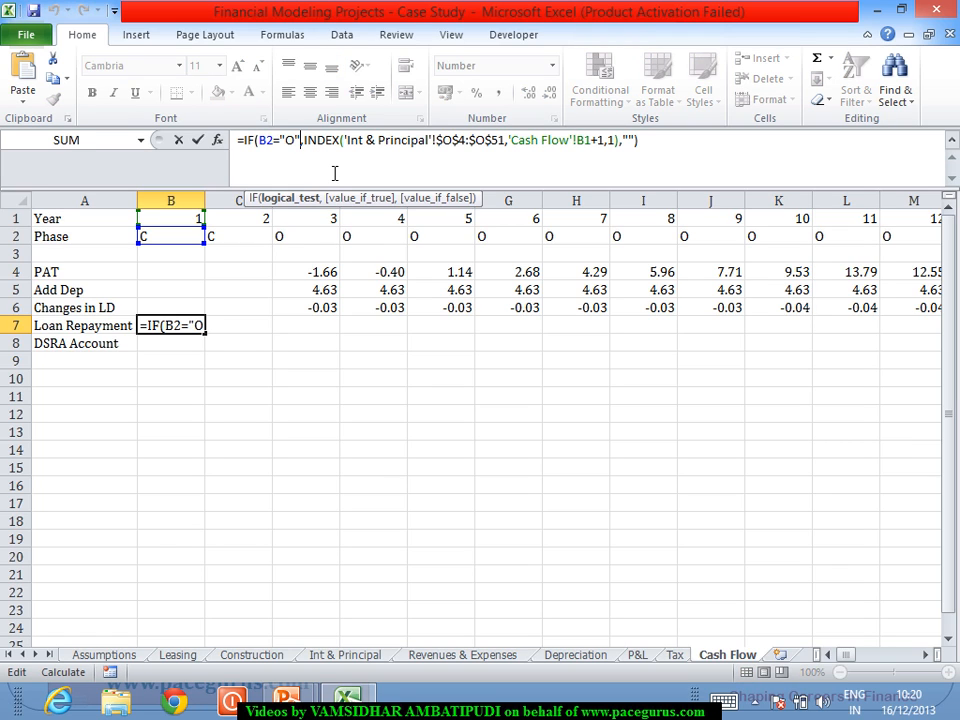
key("Right")
key("Right")
key("Right")
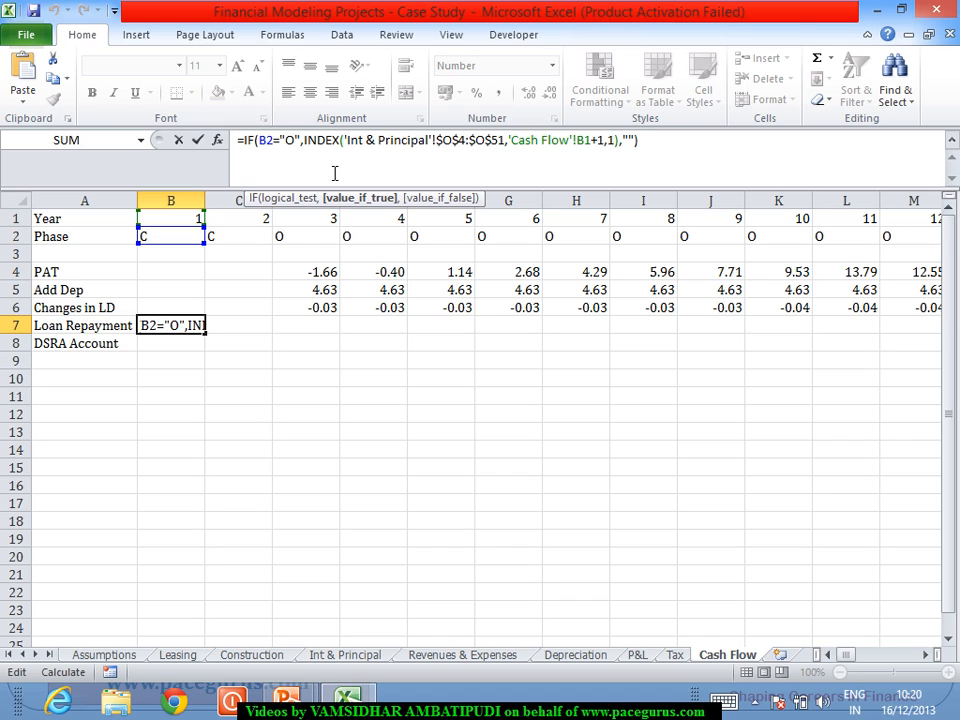
type("-")
key("Return")
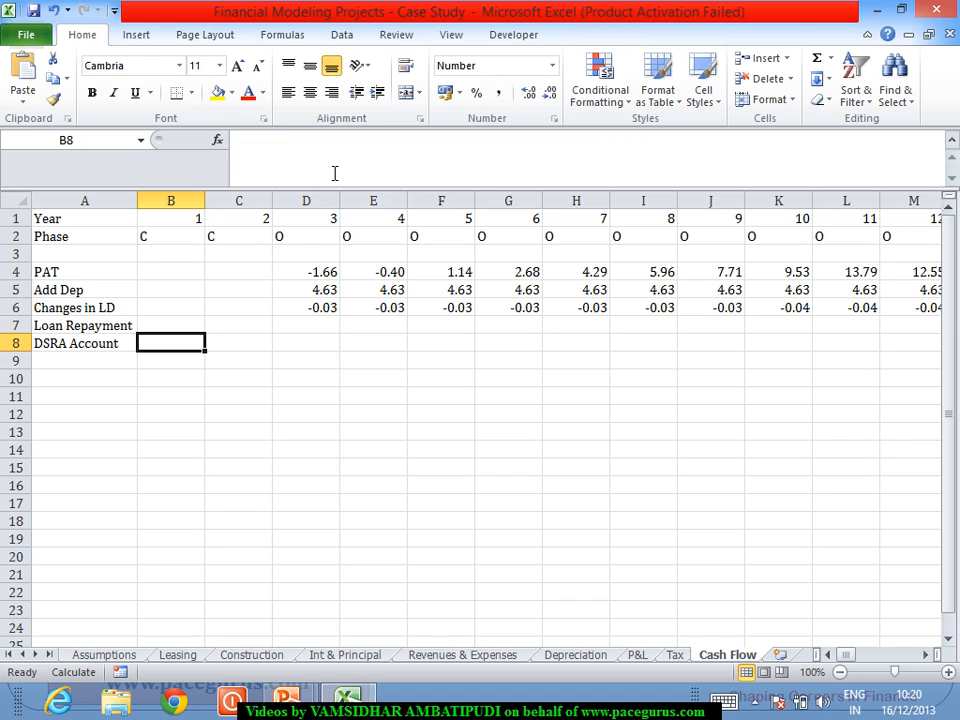
left_click(166, 329)
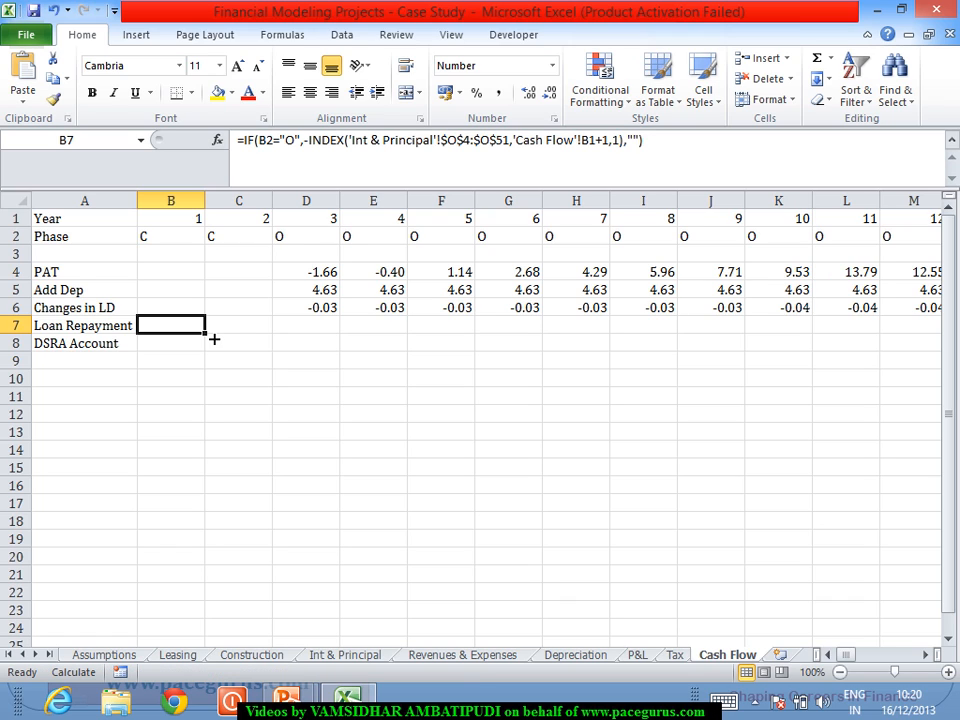
left_click_drag(214, 339, 851, 314)
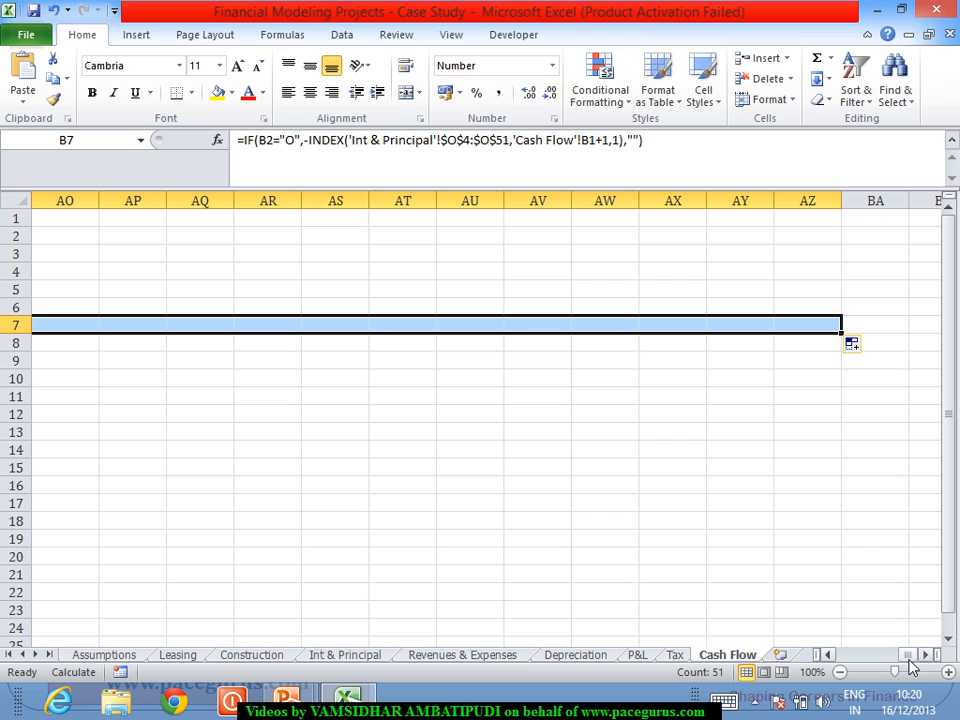
Wrap the Loan Repayment formula in Cash Flow cell B7 in IFERROR with "" as the error value
left_click_drag(909, 660, 868, 690)
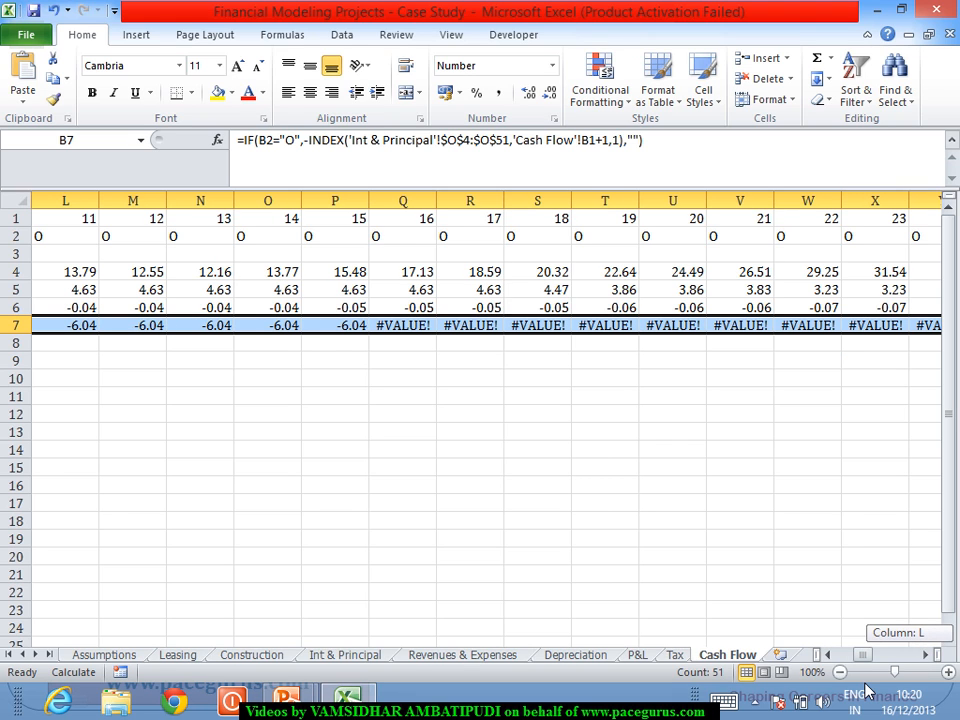
left_click_drag(868, 690, 842, 696)
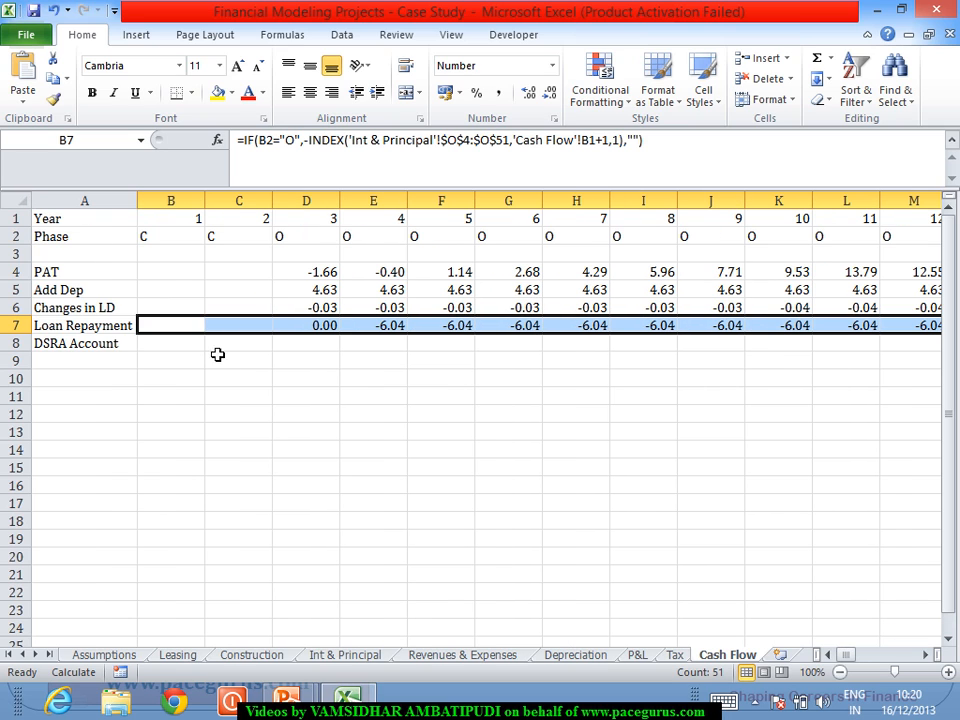
left_click(191, 326)
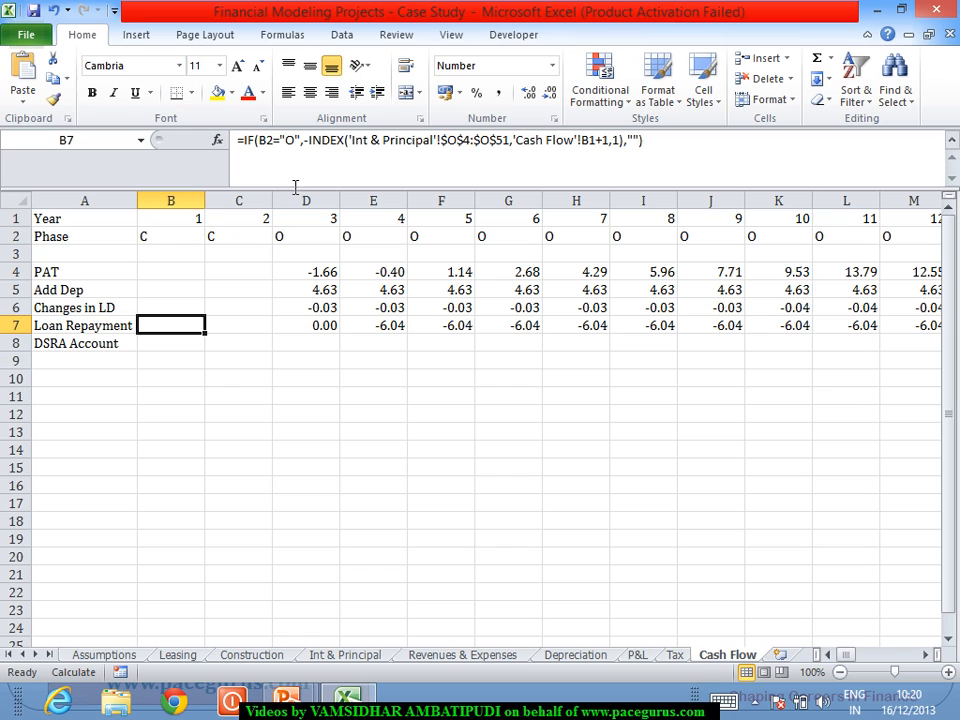
left_click(242, 142)
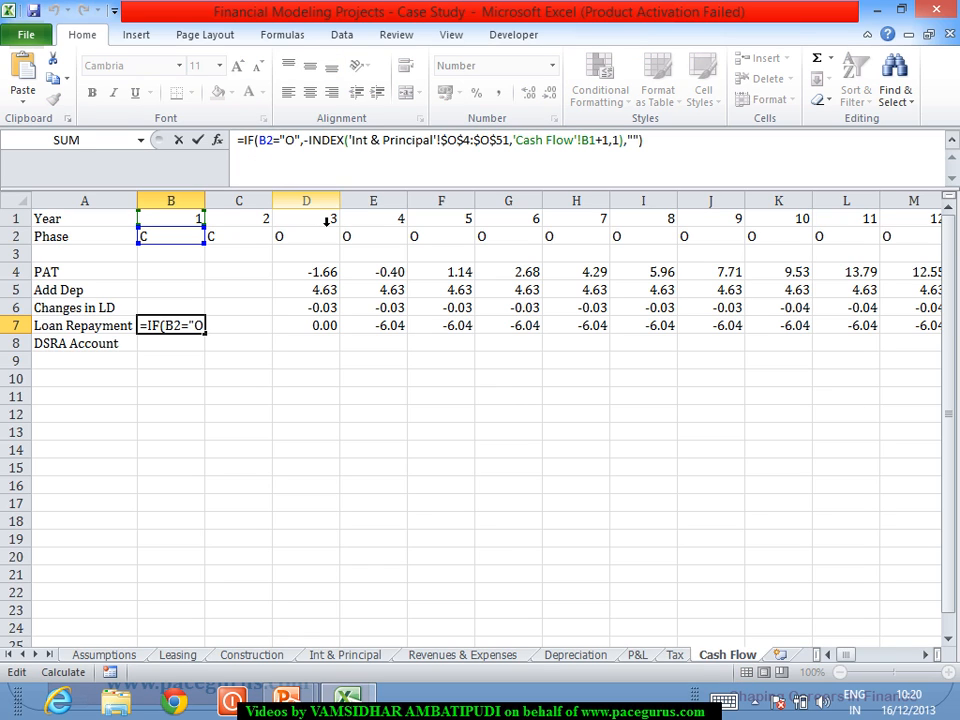
type("iferr")
key("Tab")
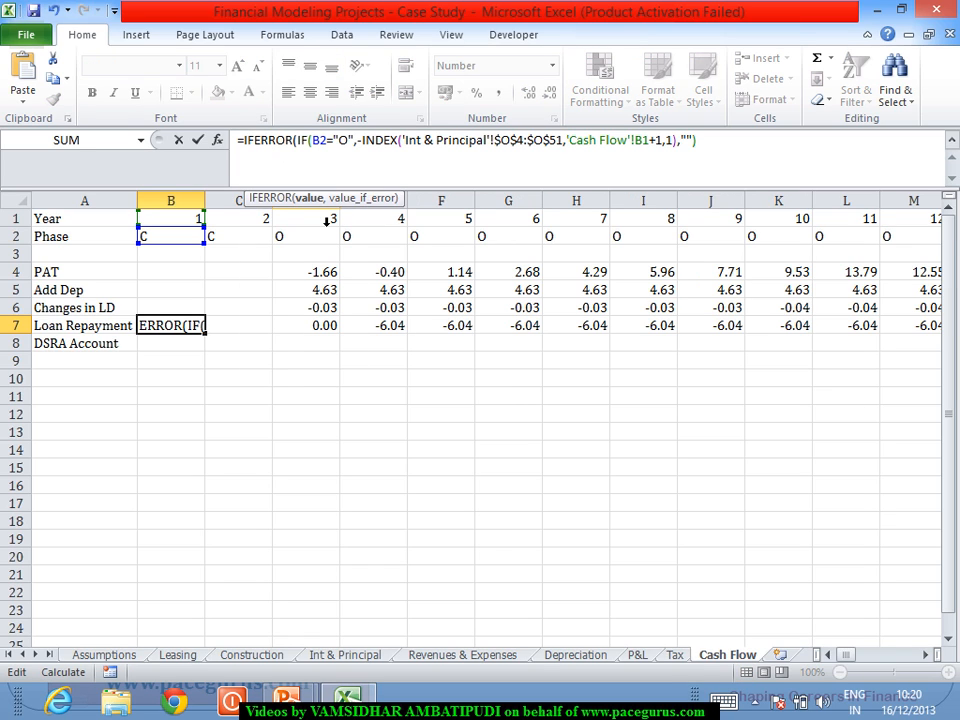
left_click(740, 150)
type(",\"\"")
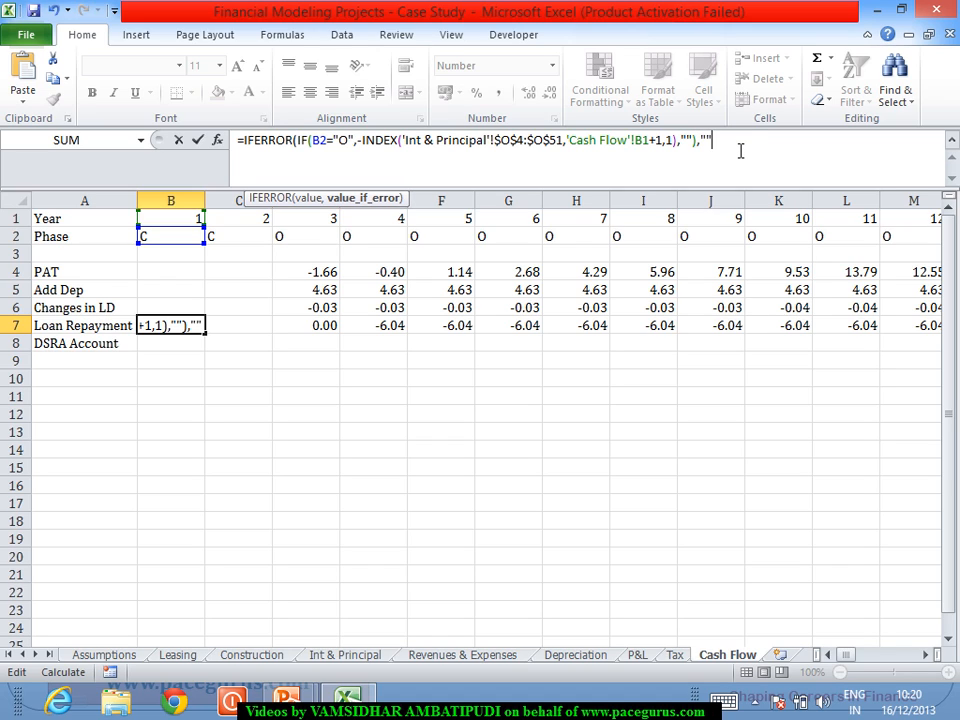
type(")")
key("Return")
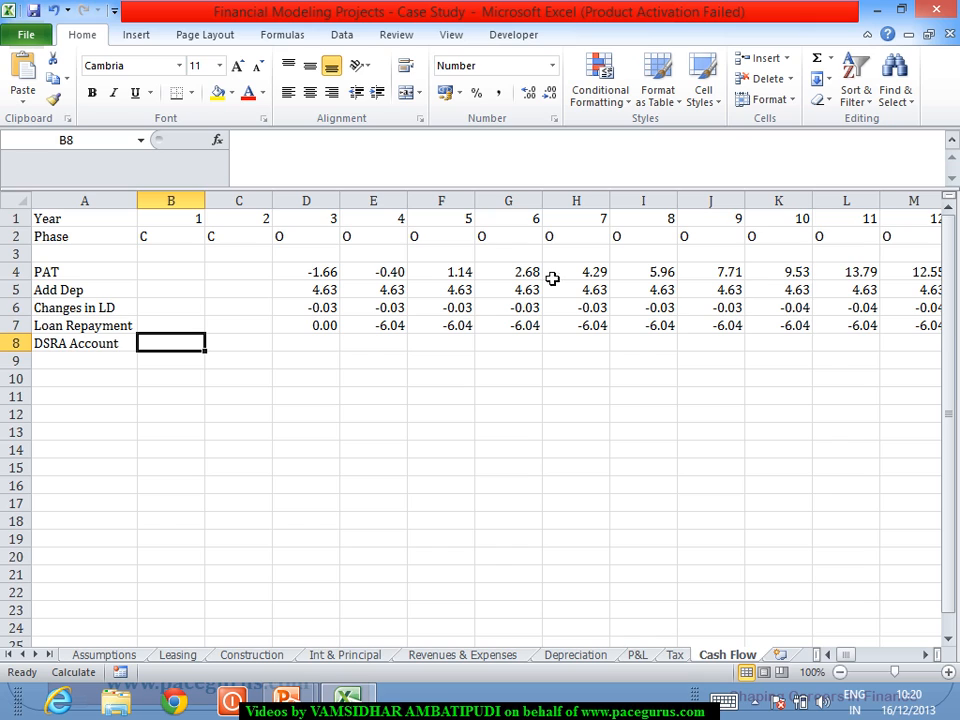
Copy the IFERROR formula from B7 across the Loan Repayment row through column AZ
left_click(176, 323)
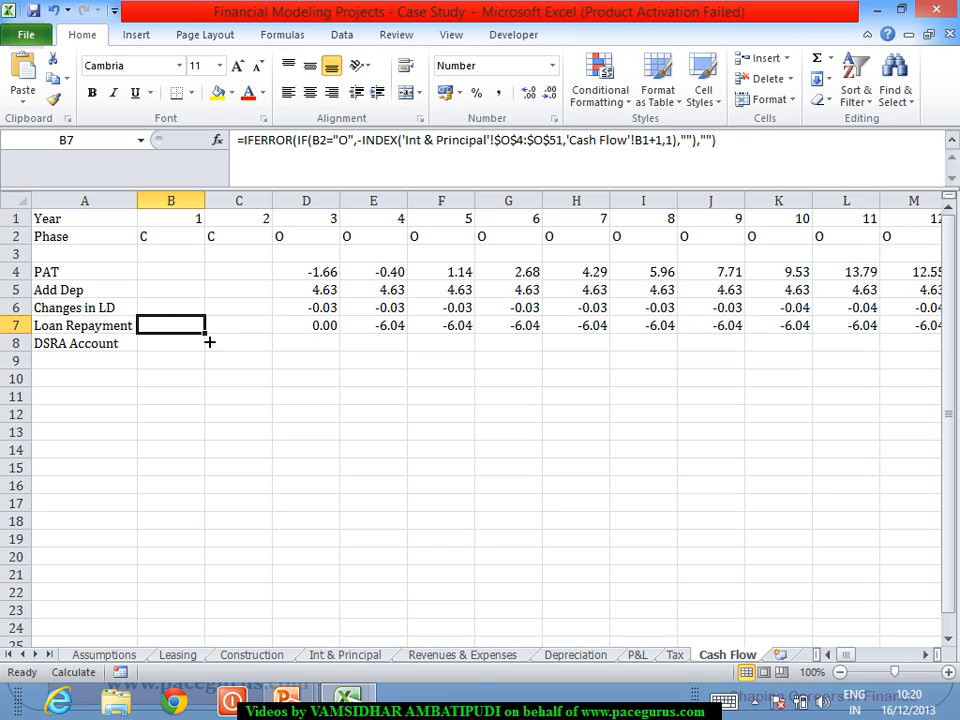
left_click_drag(209, 342, 829, 656)
left_click(828, 654)
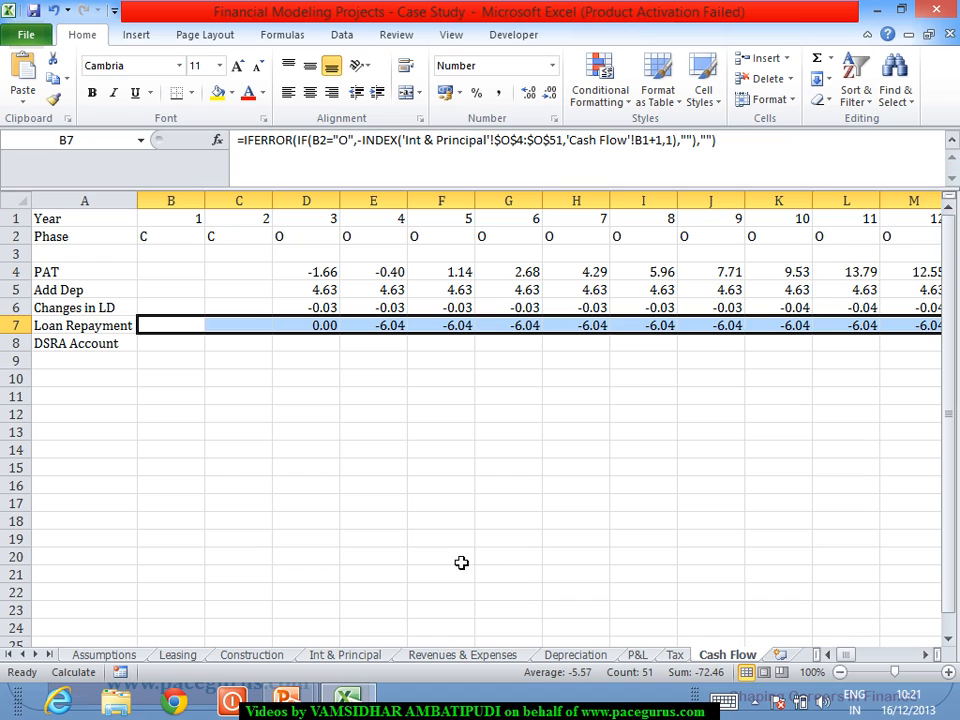
Label cell A12 below the DSRA Account row as "I & P repayment"
left_click(180, 349)
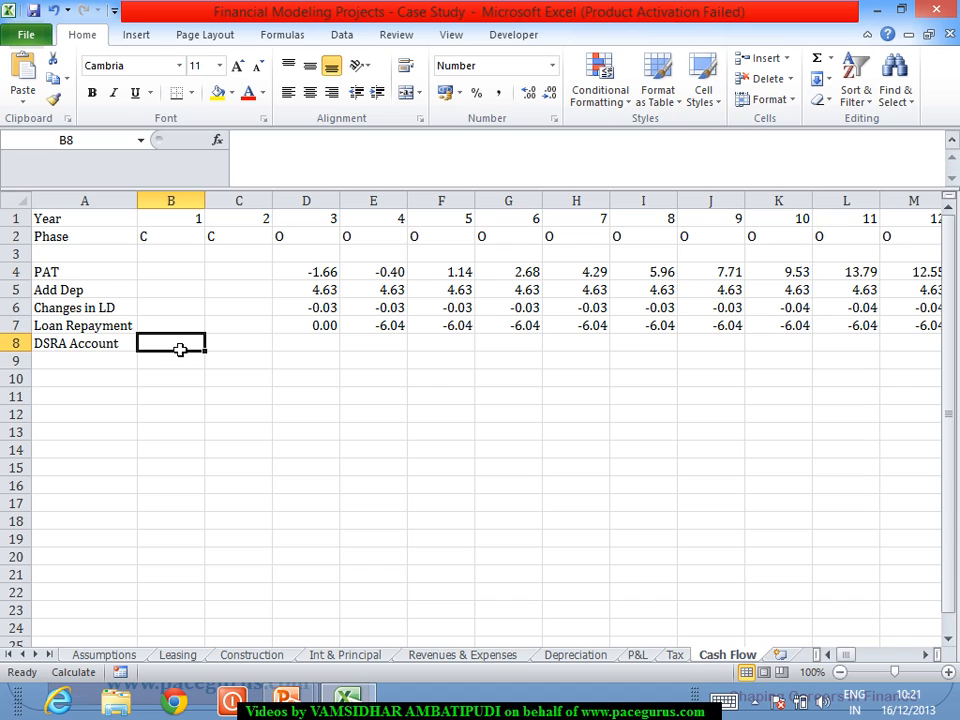
left_click(79, 420)
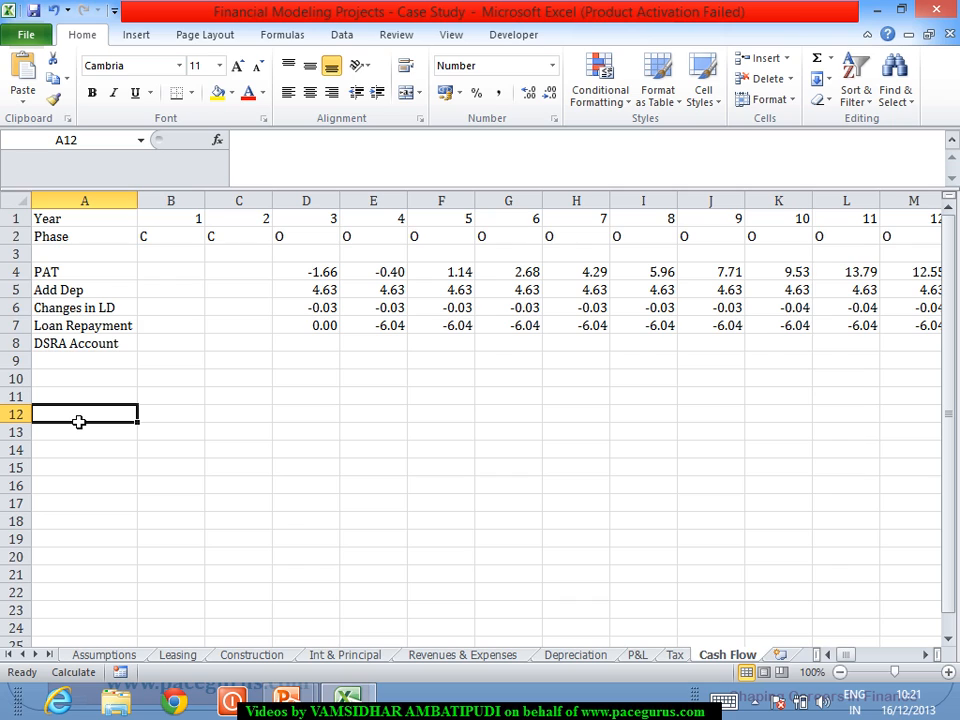
type("I")
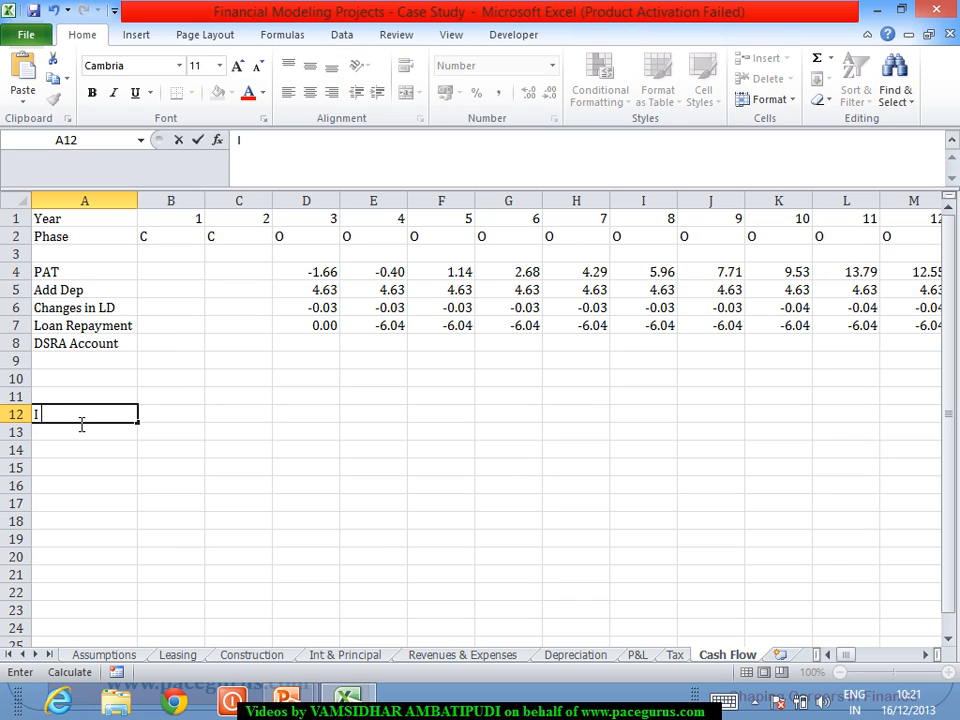
type(" & P repayment")
key("Tab")
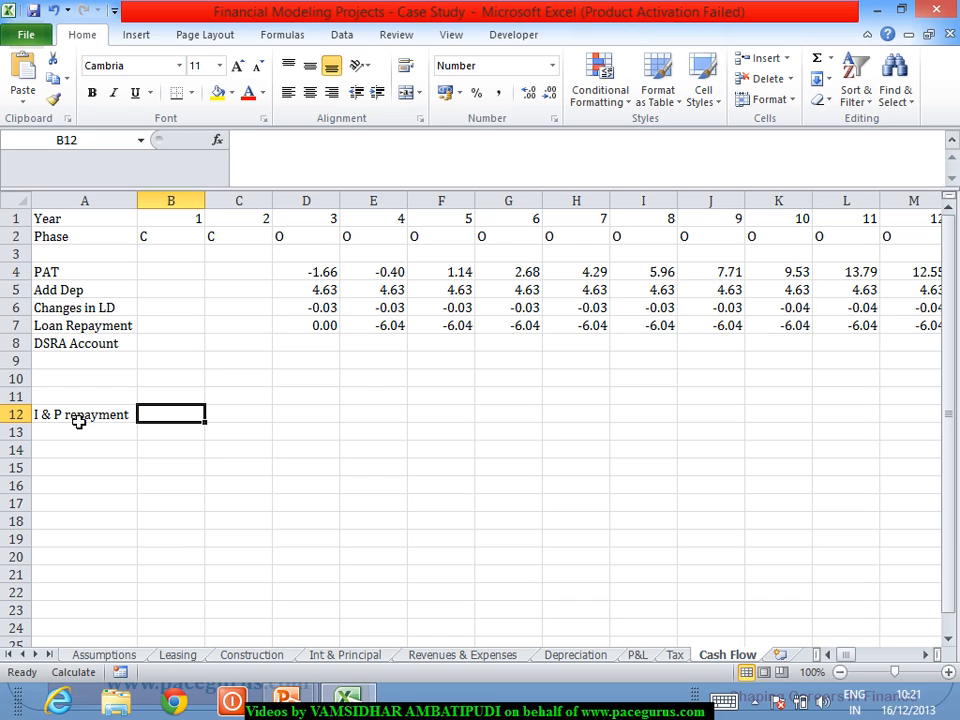
Begin the I & P repayment formula in cell B12 with =IF(B2="O",
type("=")
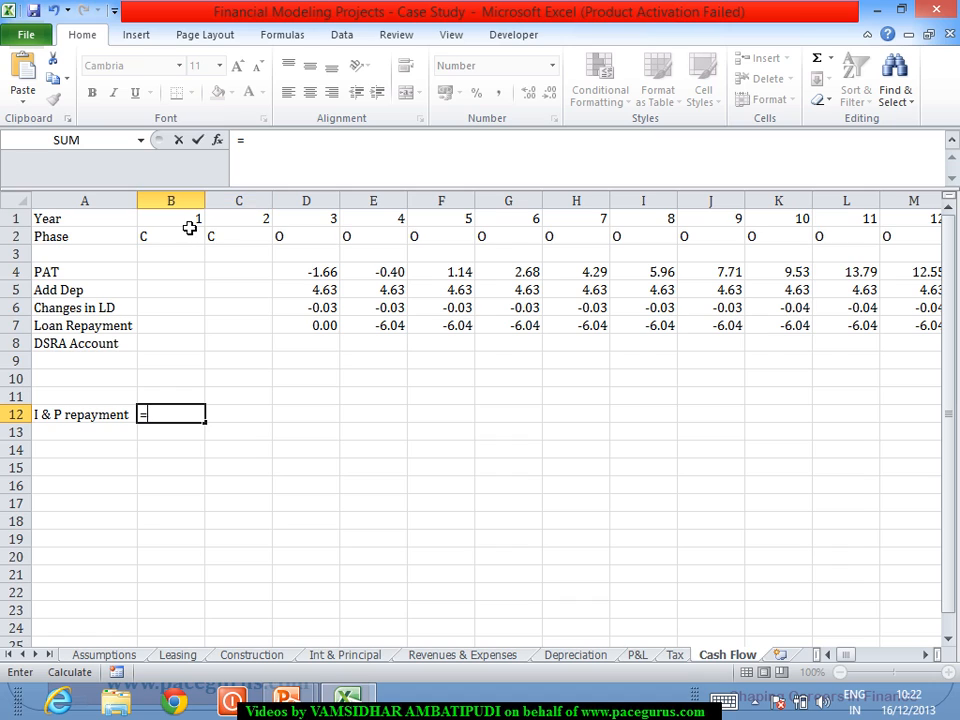
type("if(")
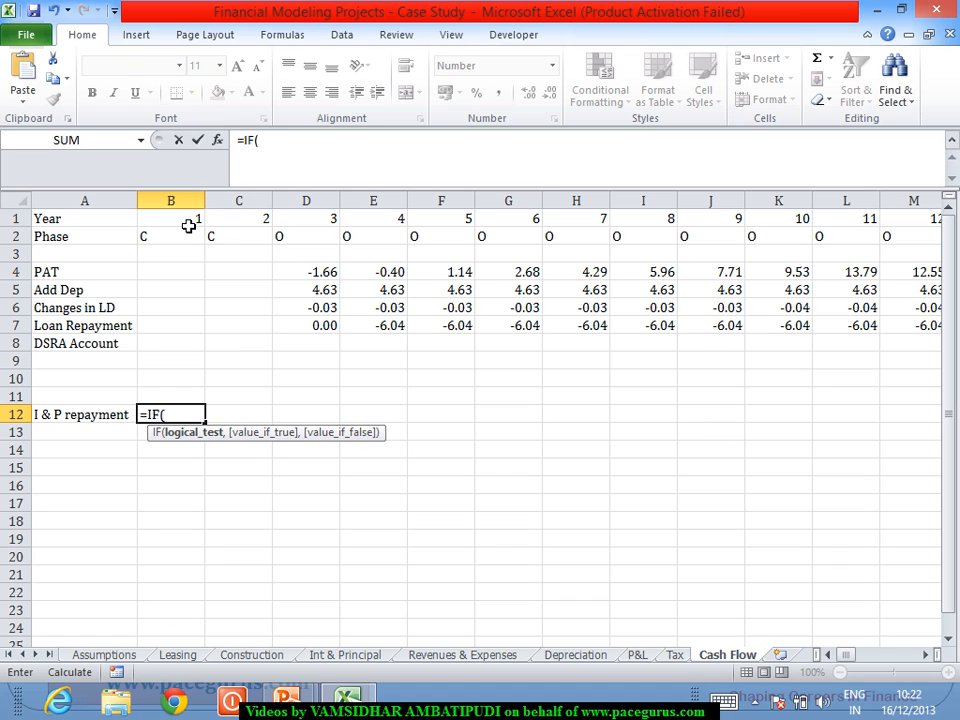
left_click(189, 226)
key("Return")
key("Return")
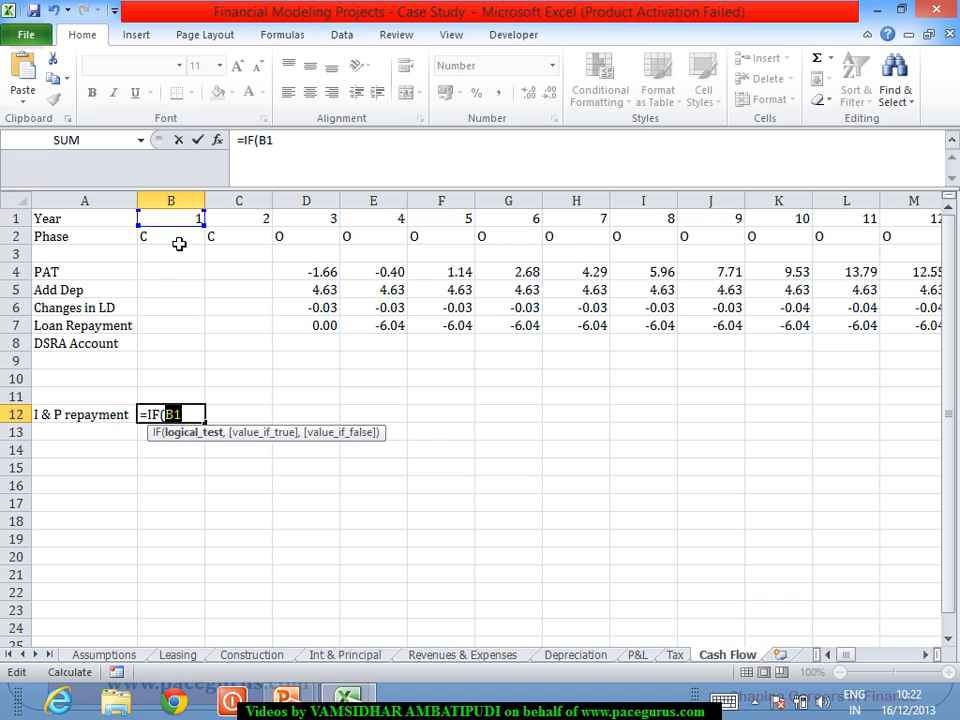
left_click(180, 242)
type("=")
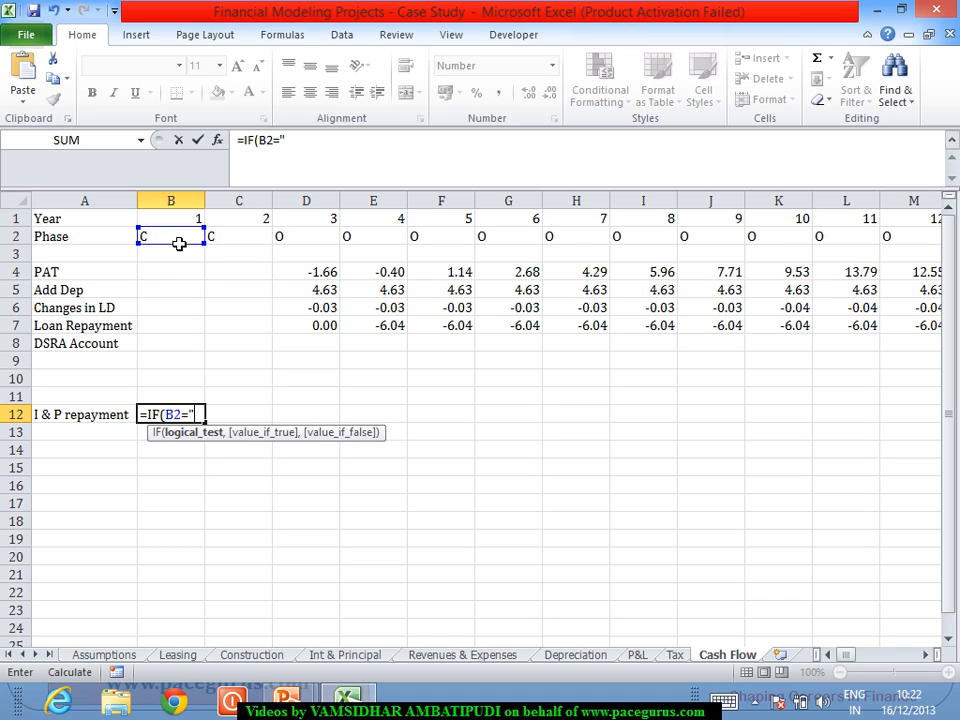
type("\"O\",")
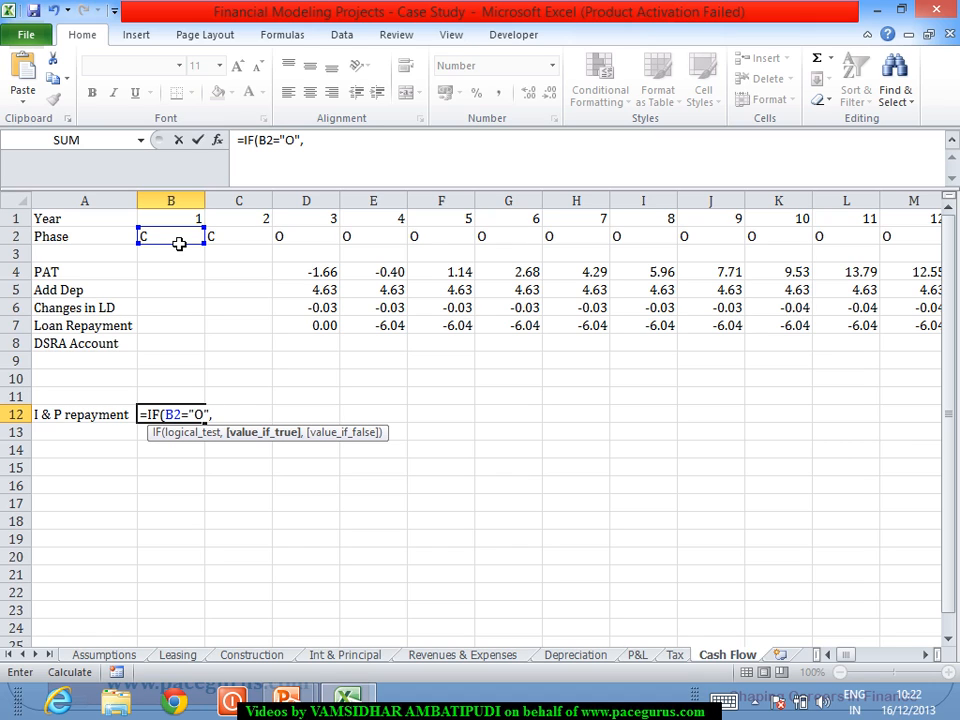
Add a SUM function as the true value in the B12 formula, with the negated loan repayment -B7 as its first argument
type("Su")
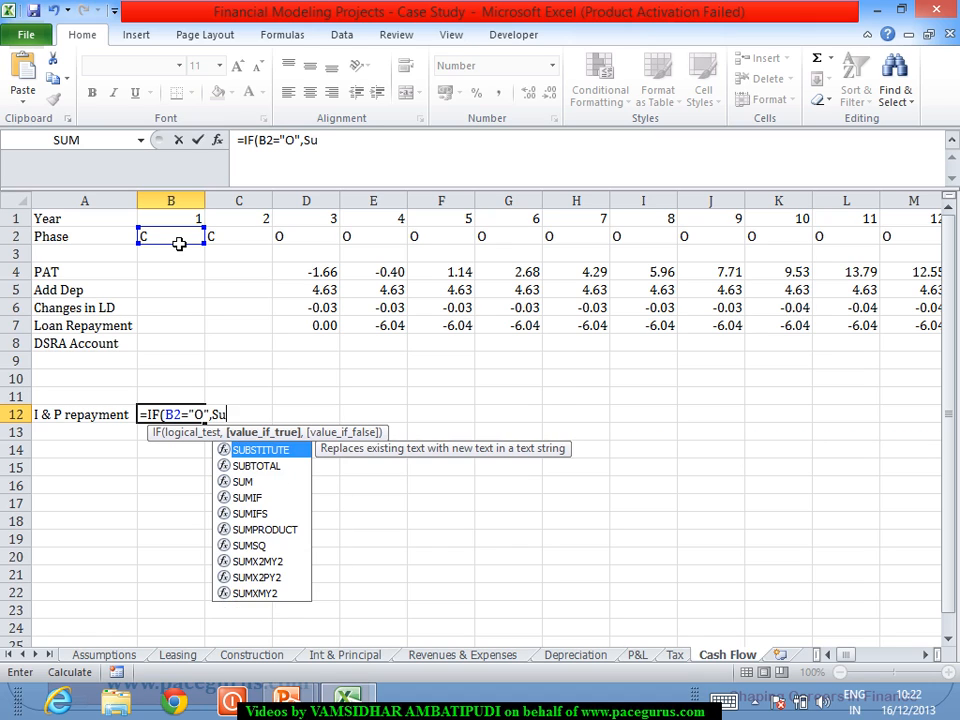
type("m")
key("Tab")
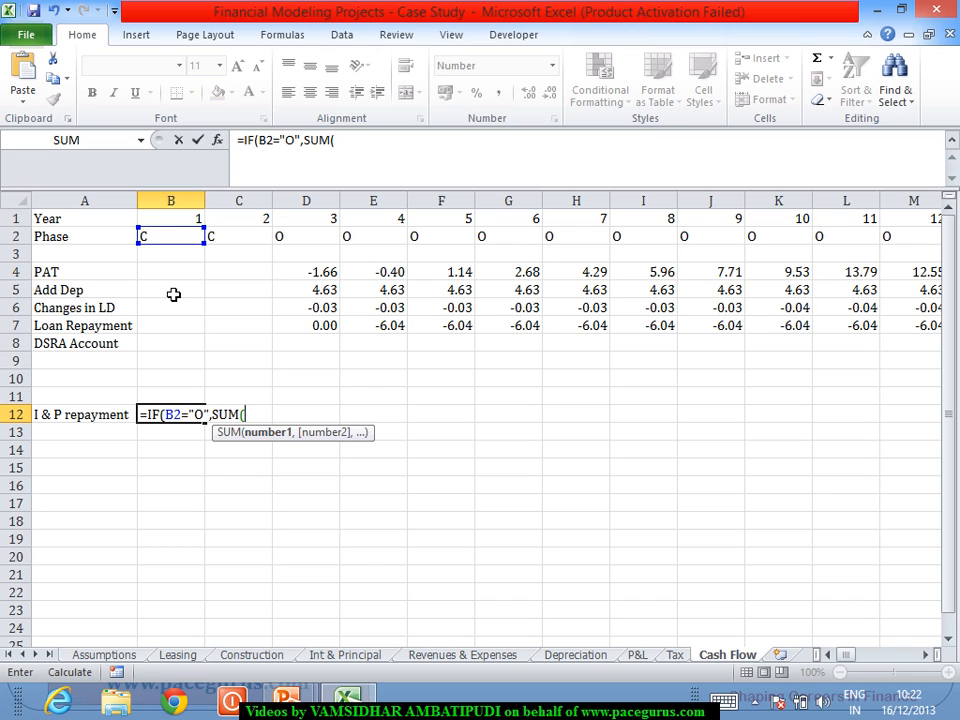
left_click(176, 328)
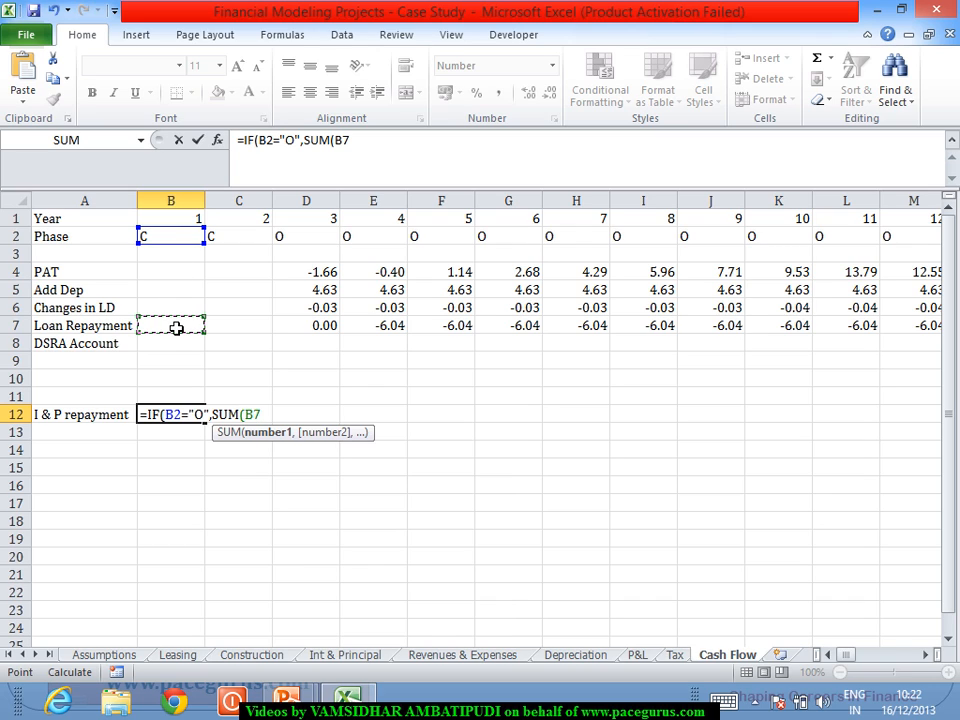
type(",")
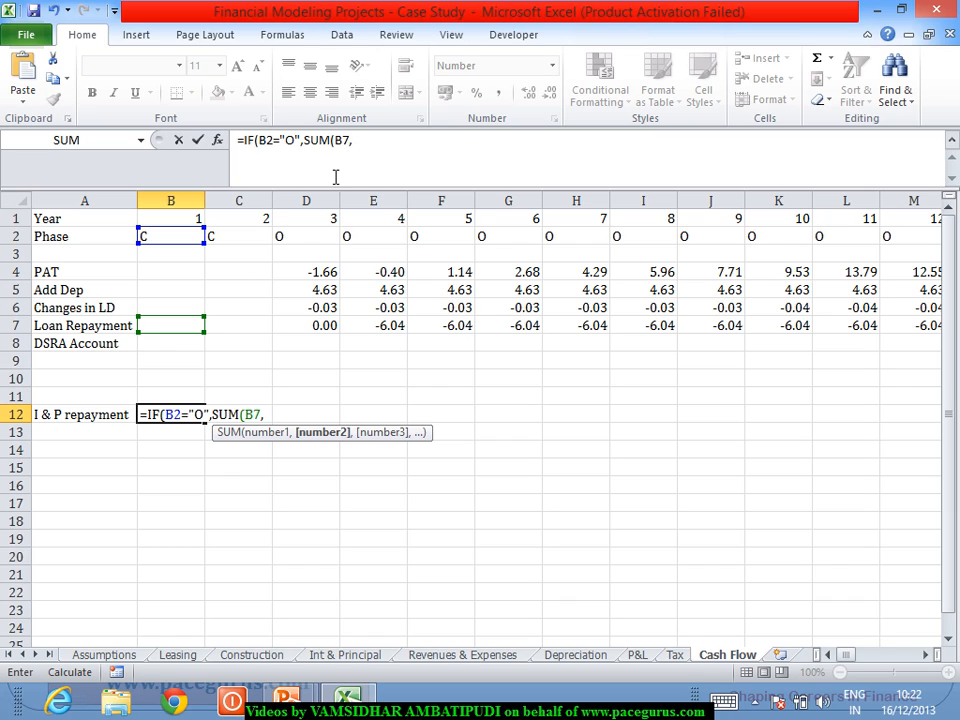
left_click(343, 145)
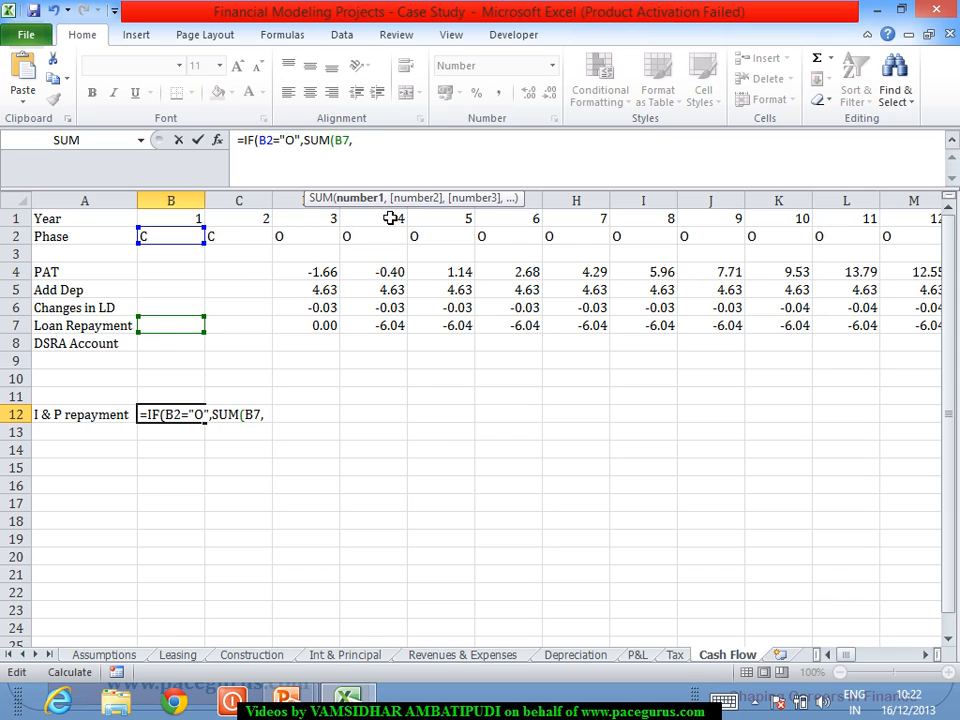
type("-")
left_click(405, 147)
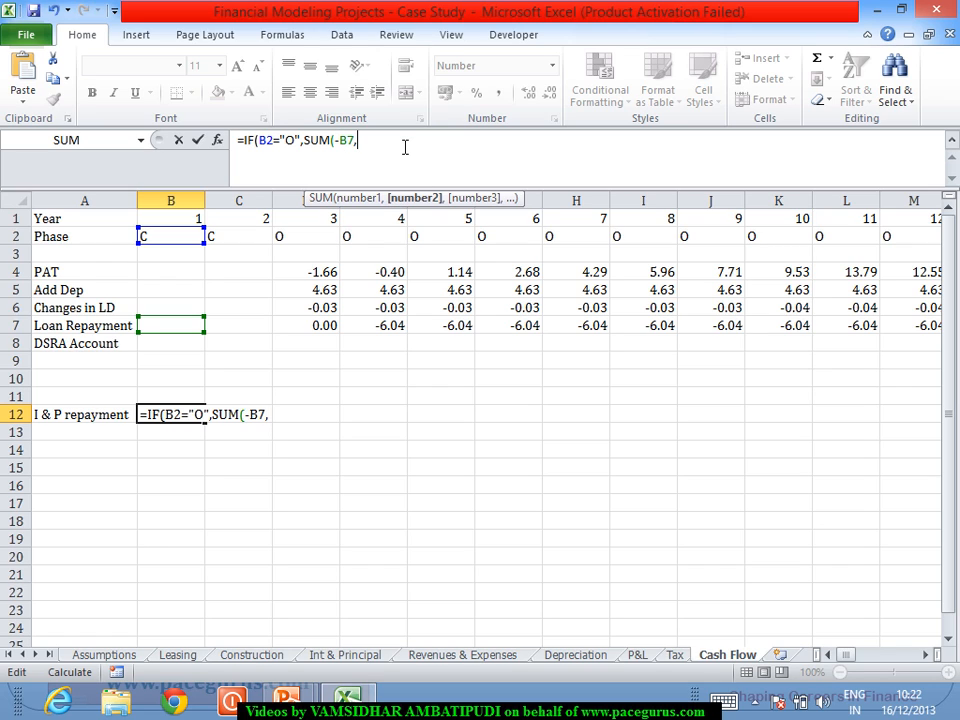
Complete the B12 formula with the loan interest 'P&L'!B11 as the second SUM argument and "" as the false value
left_click(638, 655)
left_click(245, 401)
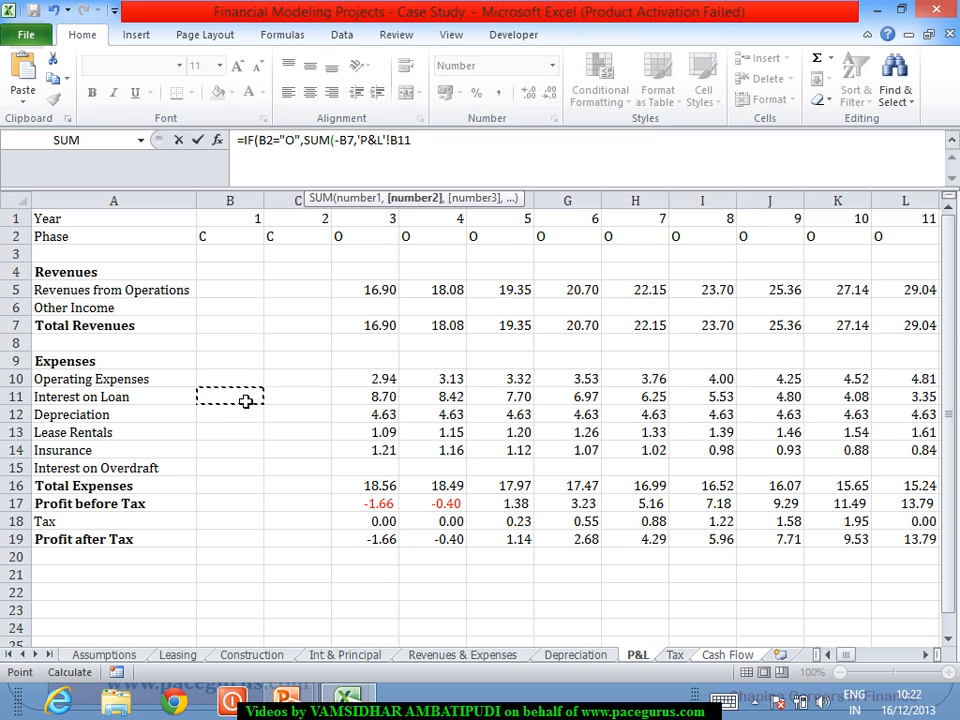
type(")")
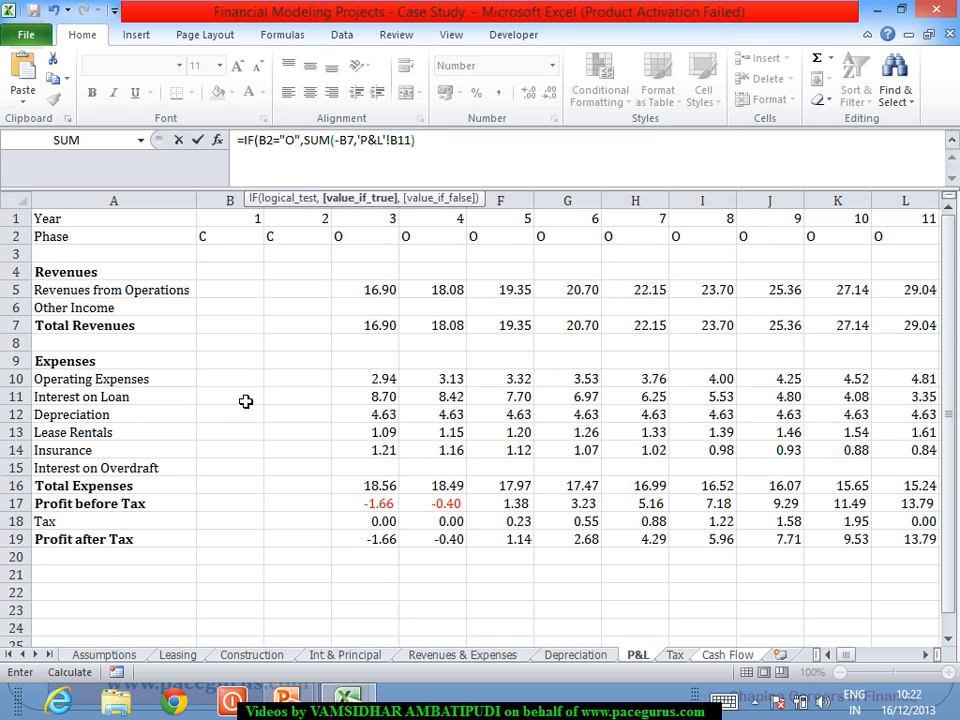
type(",\"\"")
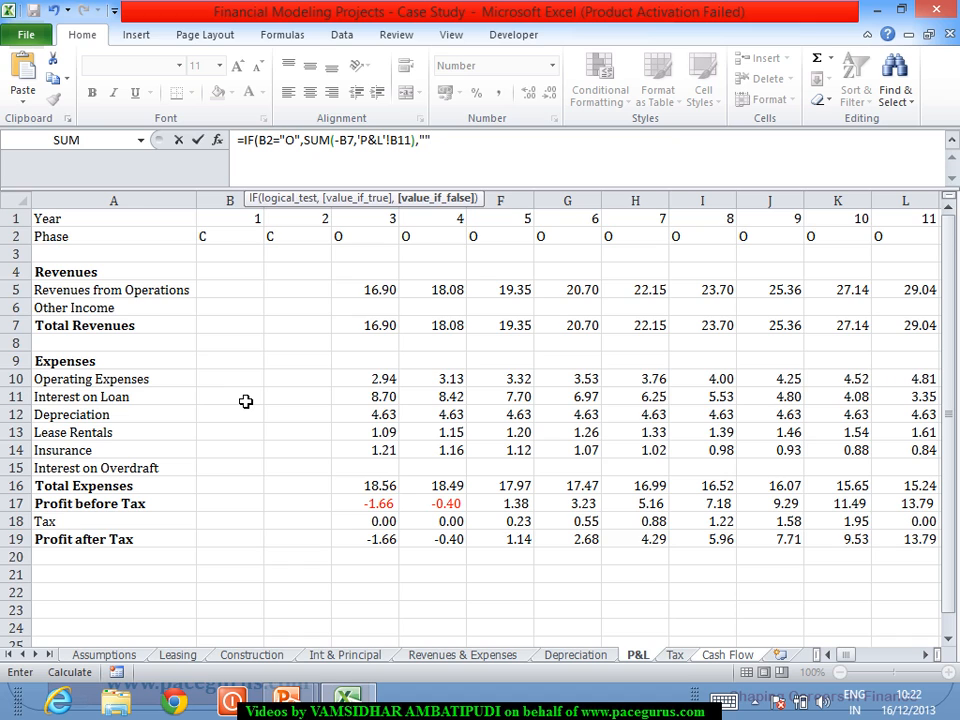
type(")")
key("Return")
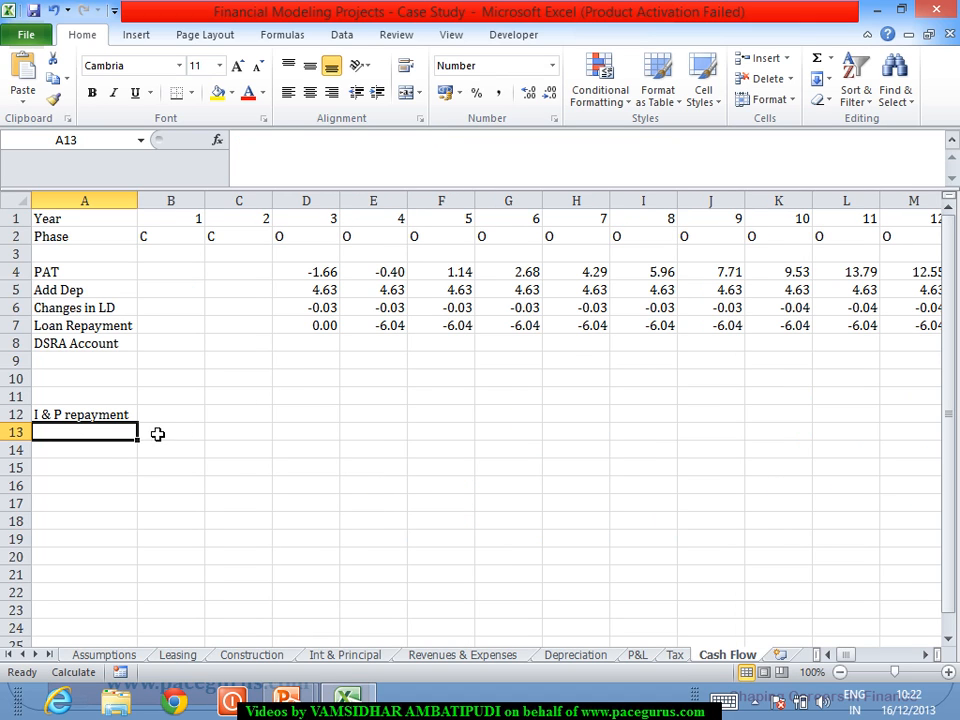
Copy the I & P repayment formula from B12 across row 12 through column AZ
left_click(158, 420)
left_click_drag(210, 424, 905, 414)
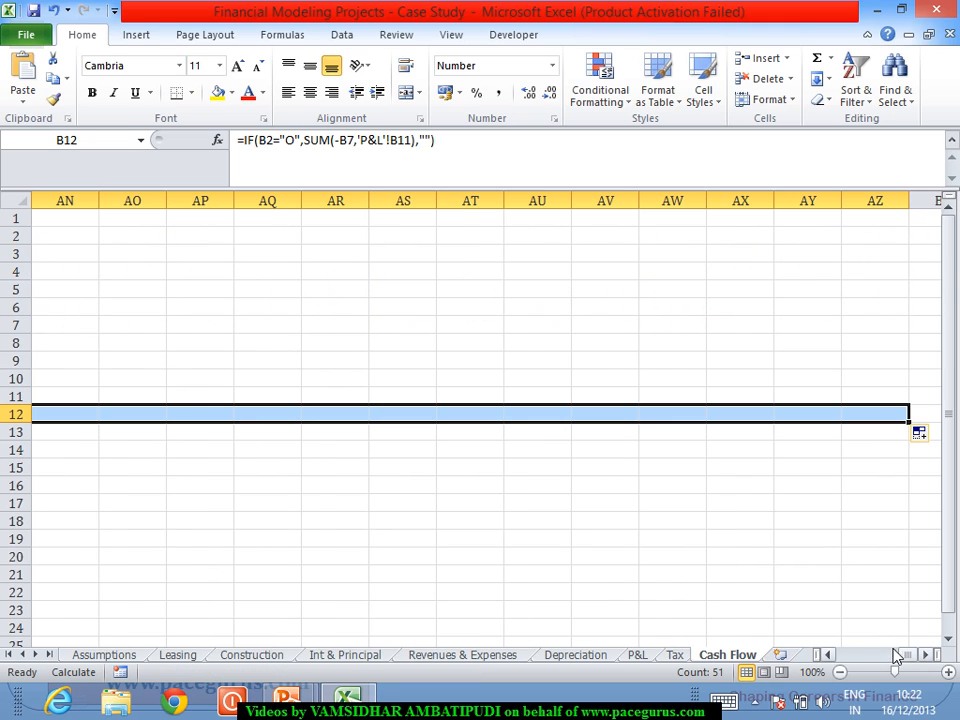
left_click_drag(834, 656, 834, 656)
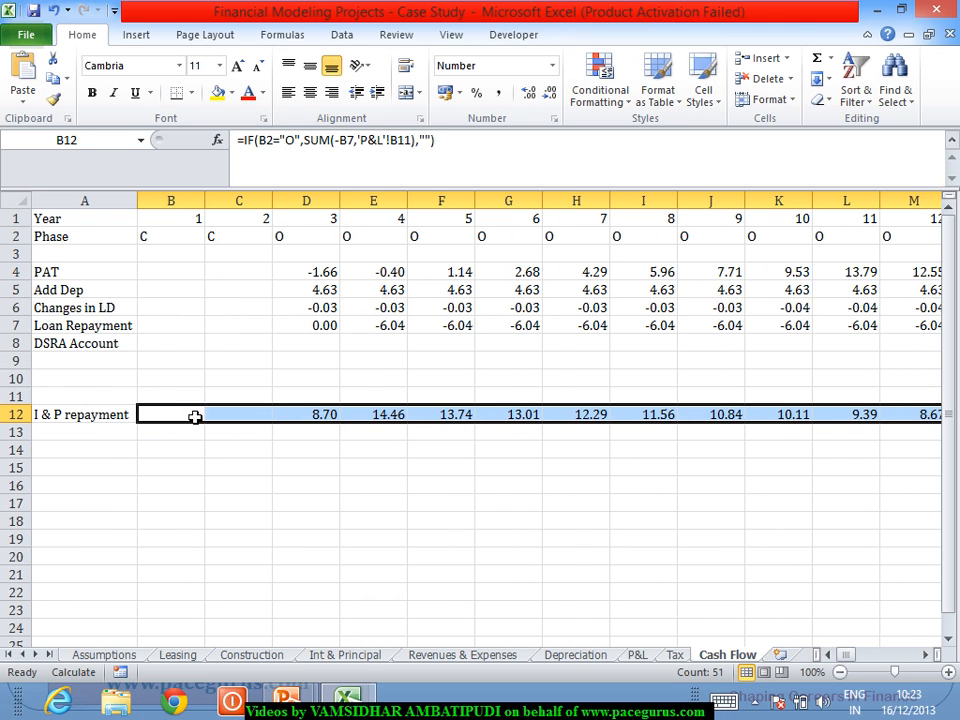
Wrap the I & P repayment formula in B12 in IFERROR with "" as the error value
left_click(194, 417)
left_click(245, 140)
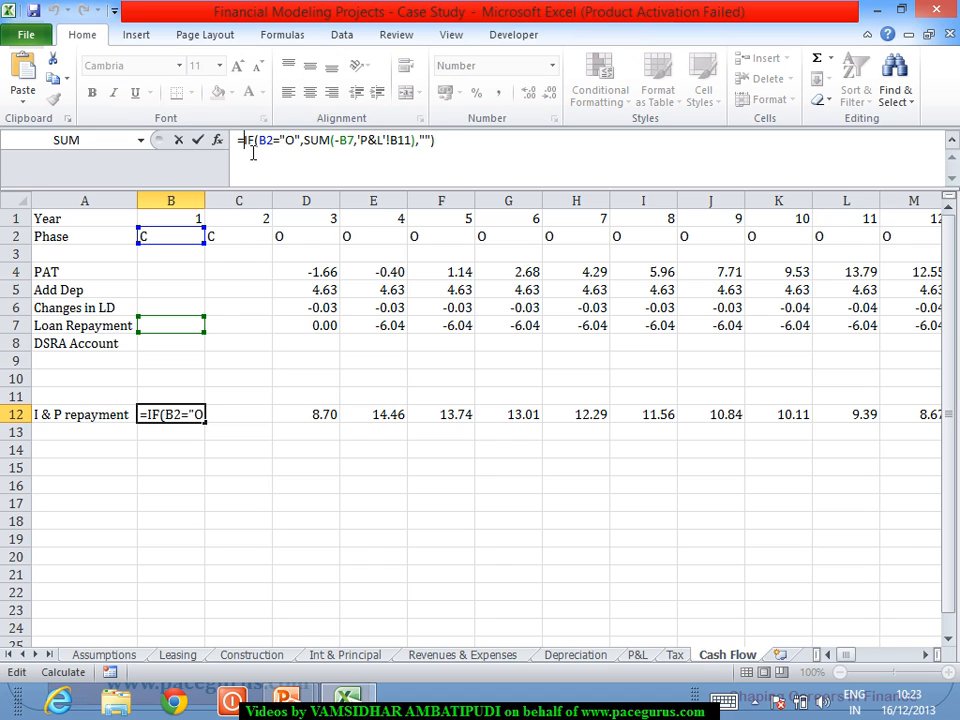
type("if")
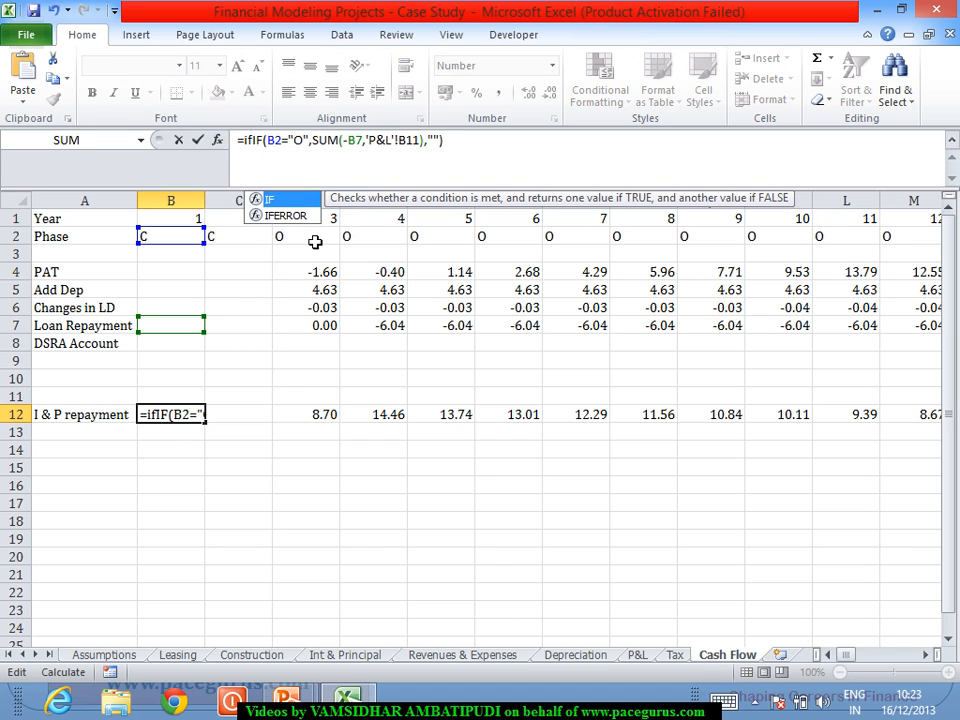
type("e")
key("Tab")
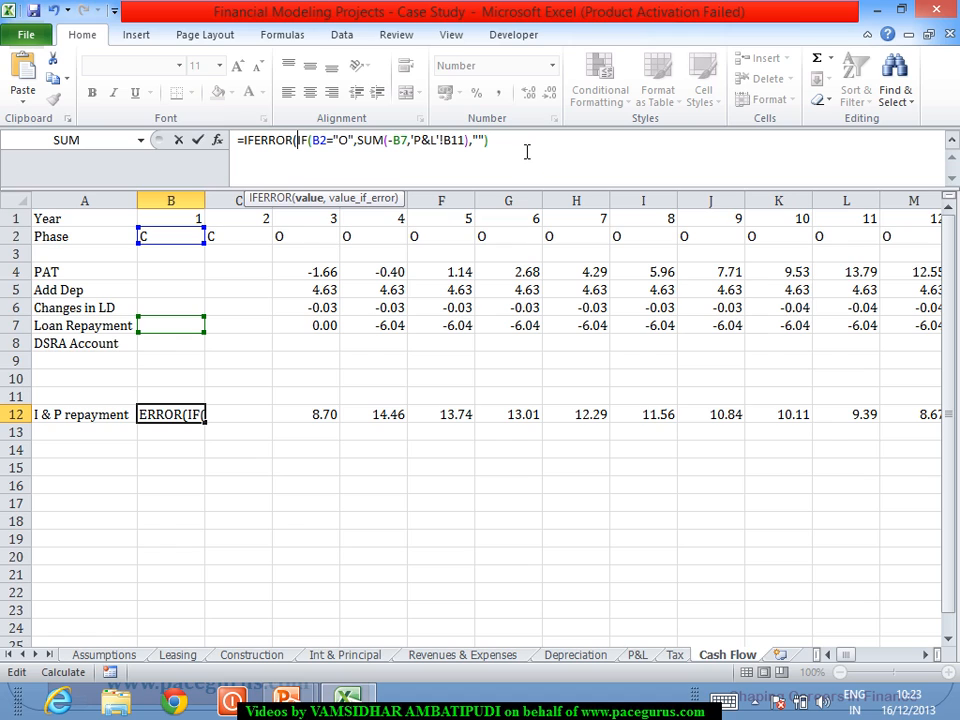
type(",\"\"")
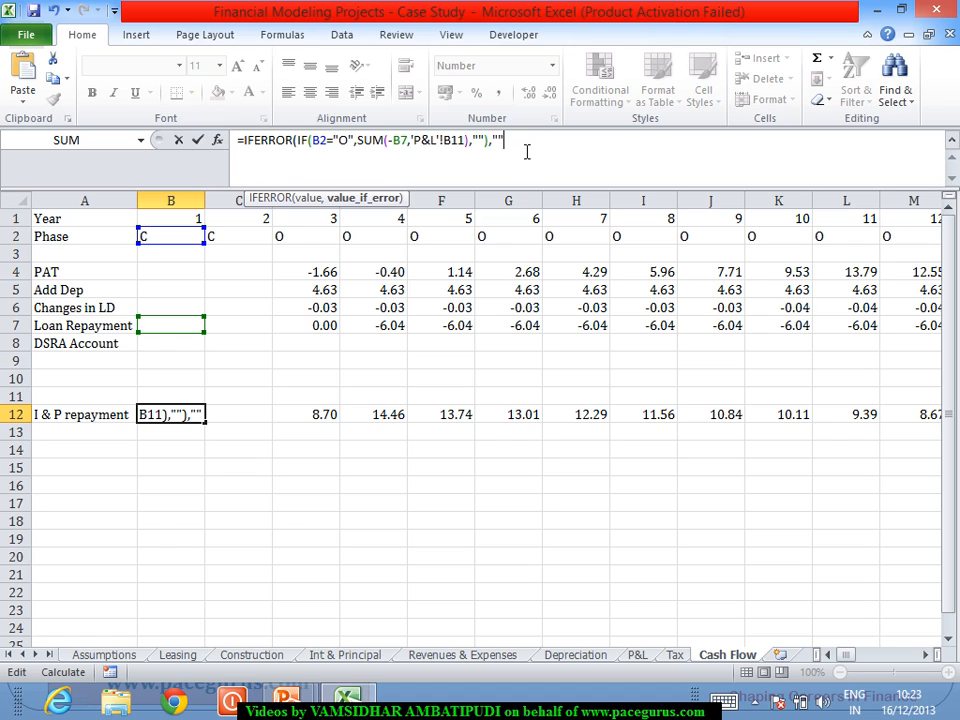
type(")")
key("Tab")
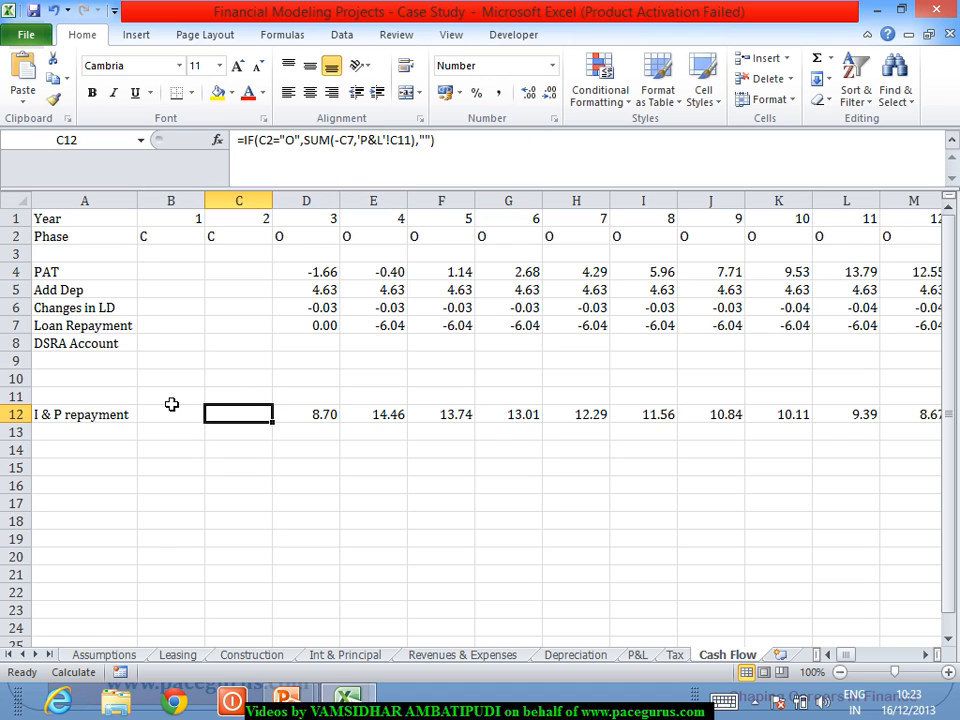
Copy the IFERROR-wrapped I & P repayment formula from B12 across row 12 through column AZ
left_click(172, 414)
left_click_drag(206, 425, 945, 416)
left_click(828, 655)
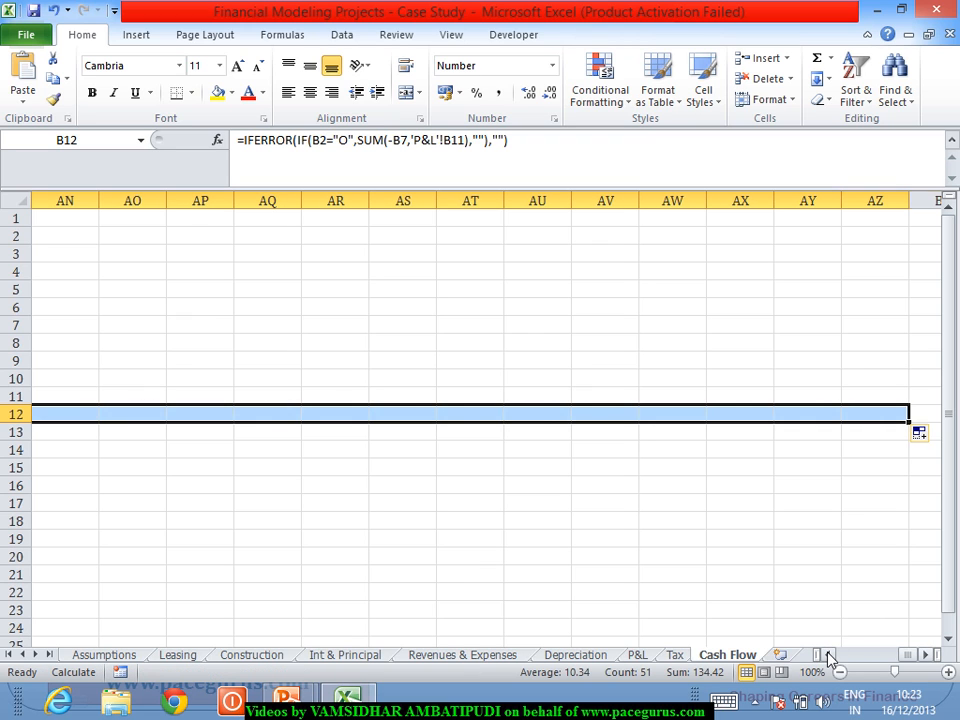
left_click_drag(828, 655, 828, 655)
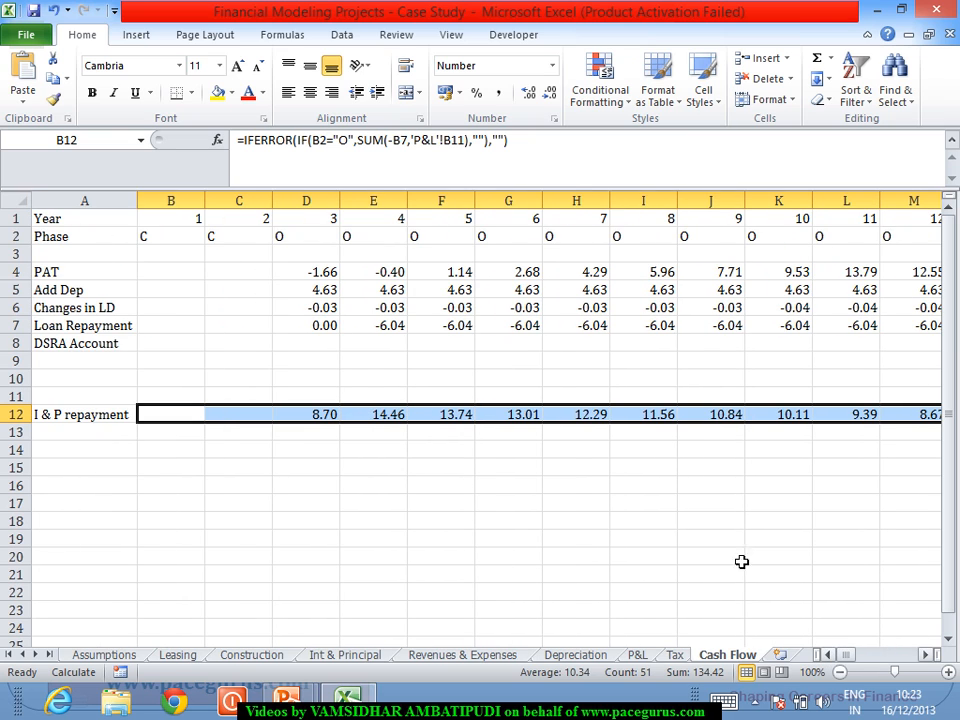
Label cell A13 as DSRA Requirement
left_click(66, 432)
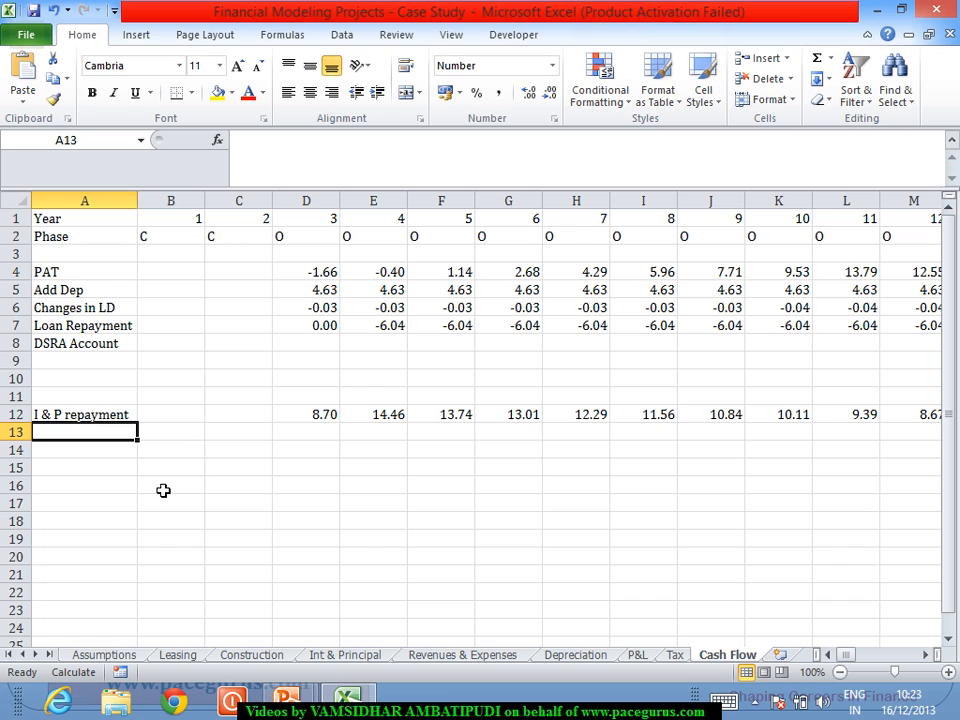
type("DSRA ")
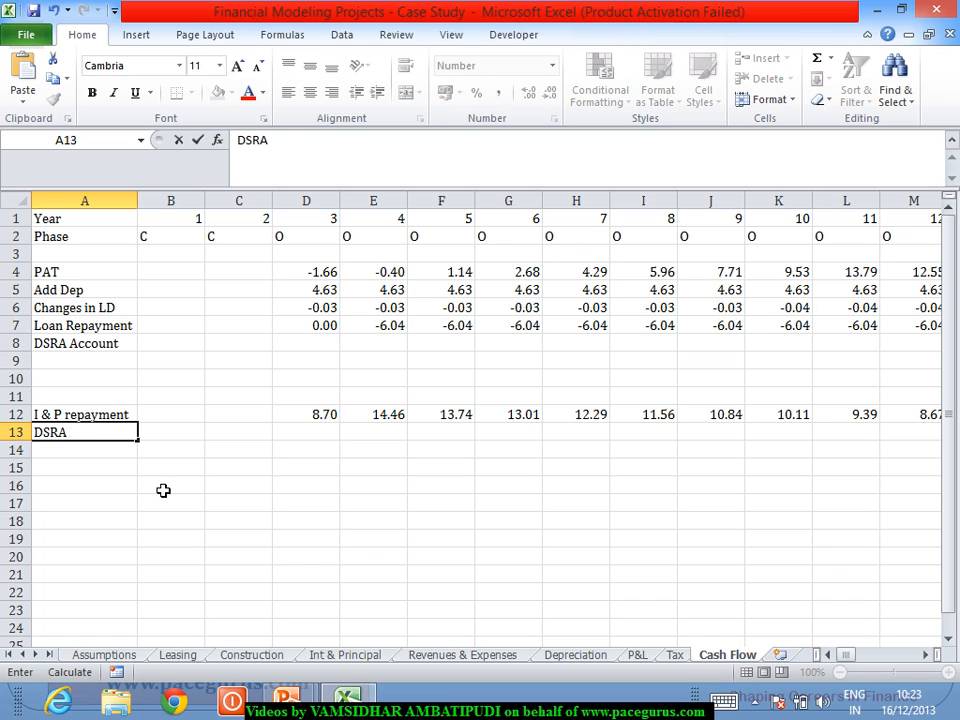
type("Requirement")
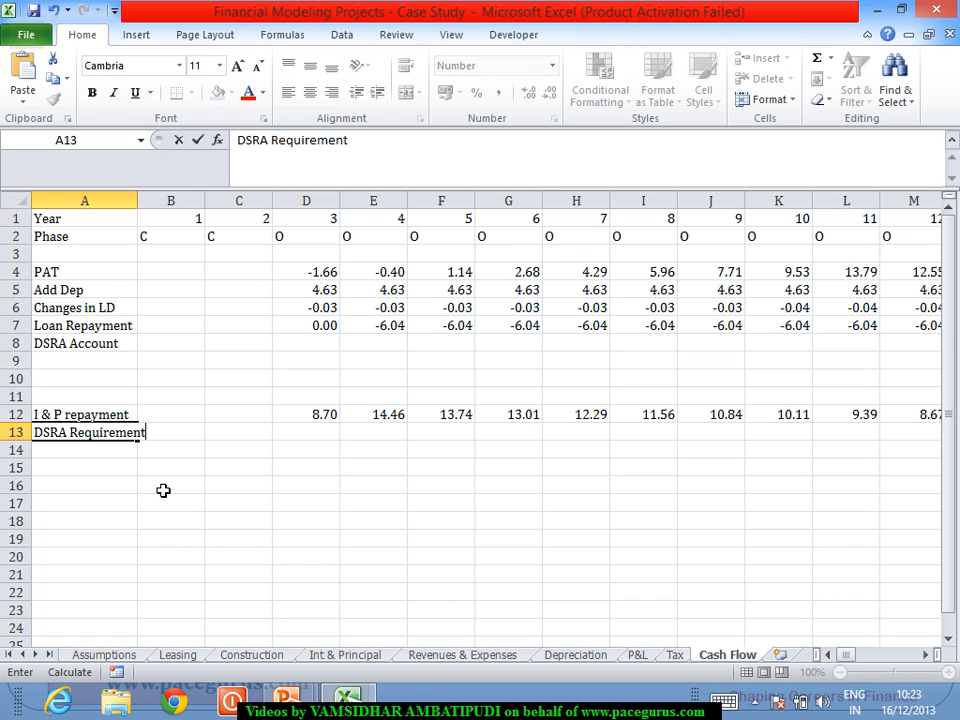
key("Tab")
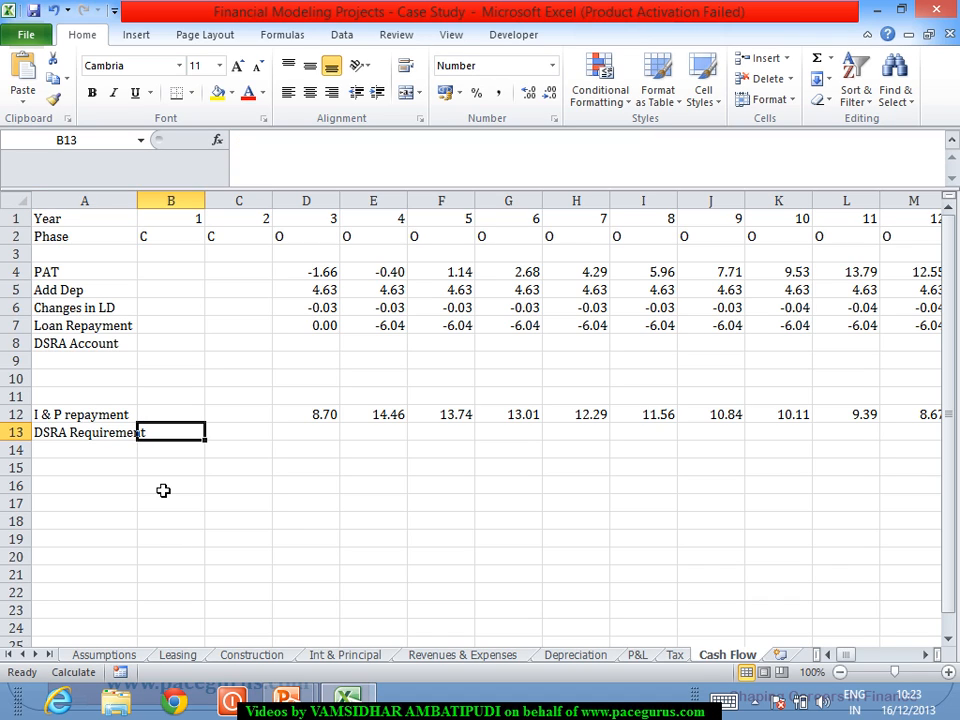
Enter a B13 formula multiplying next year's I & P repayment C12 by the DSRA Requirement months Assumptions!$B$32, divided by 12
type("=")
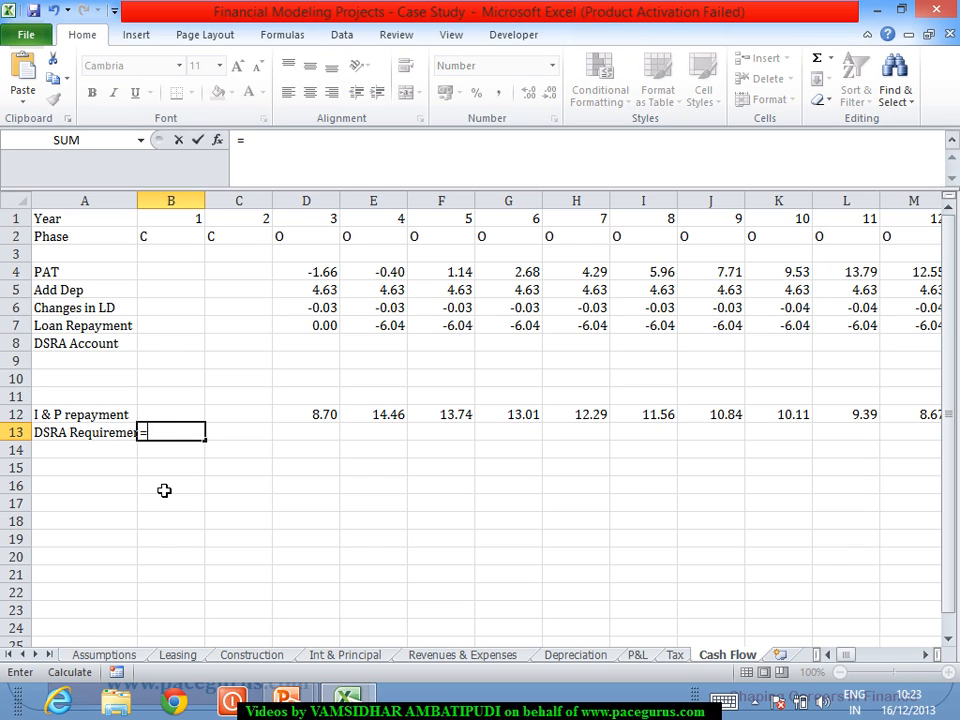
left_click(231, 424)
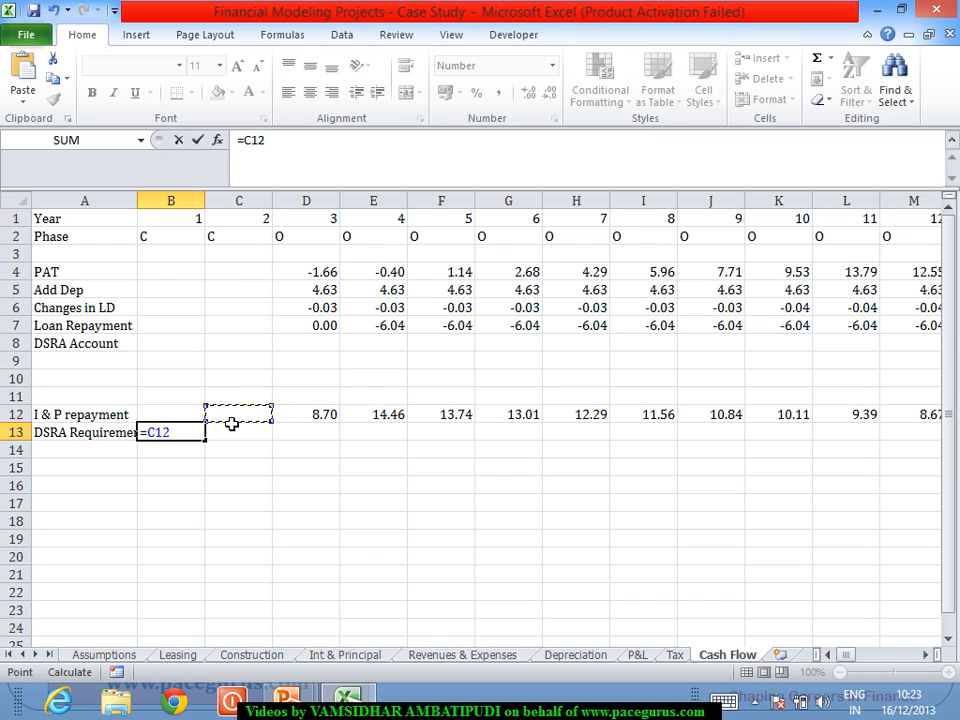
type("*")
left_click(104, 654)
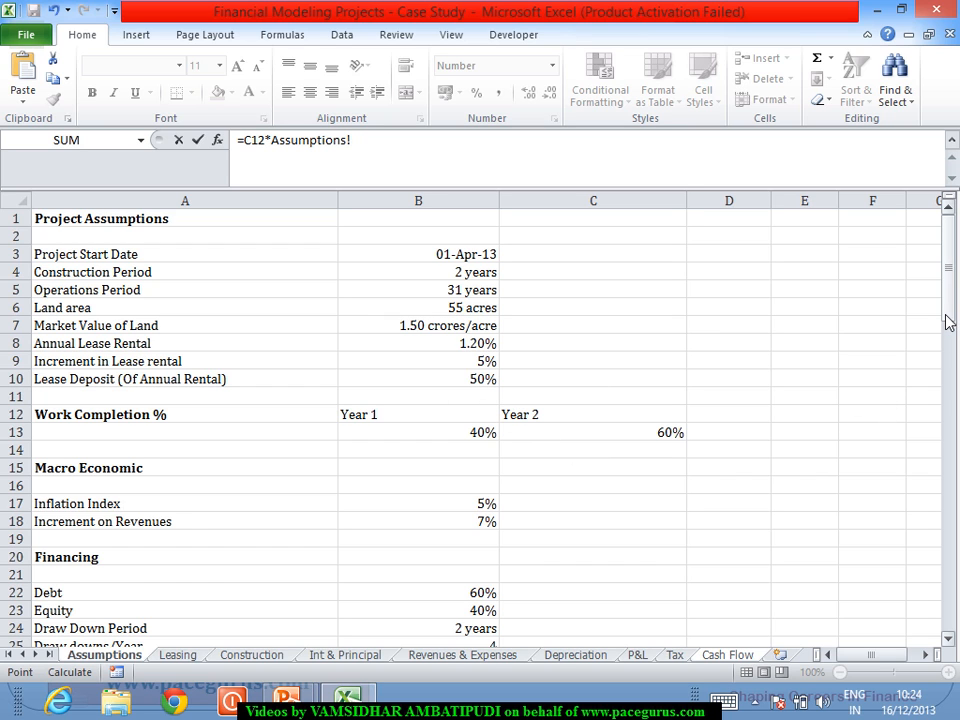
left_click_drag(947, 321, 948, 401)
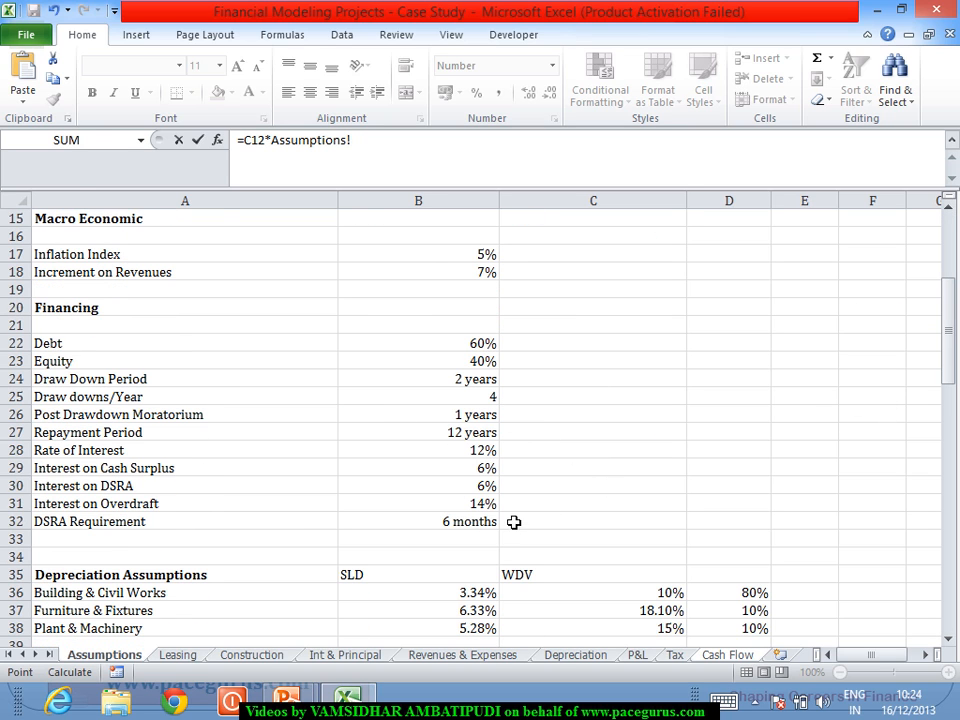
left_click(462, 528)
key("F4")
type("/12")
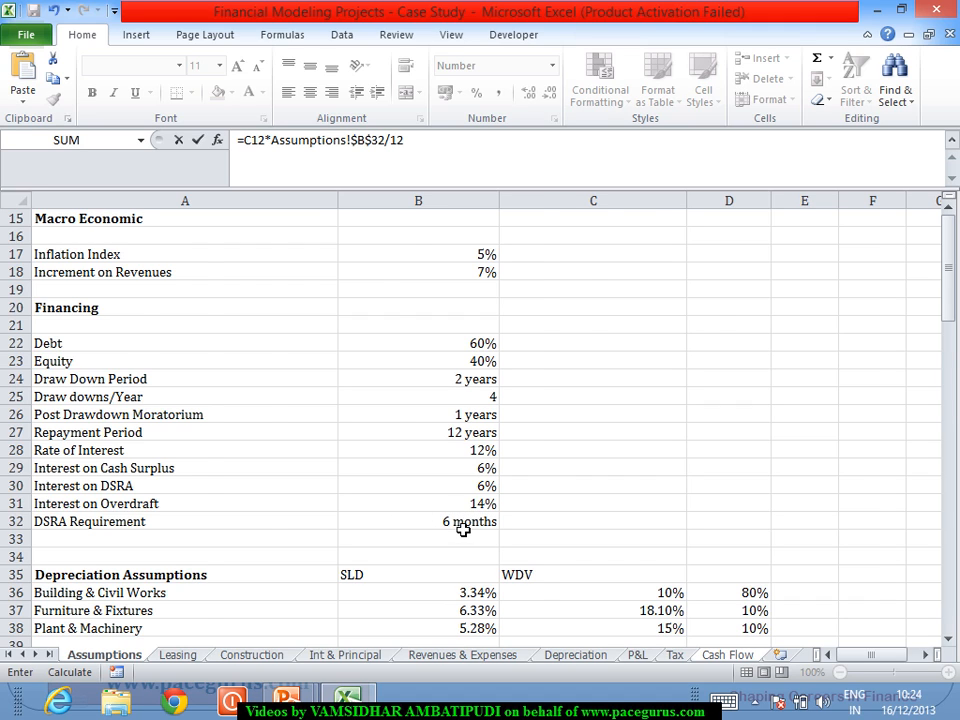
key("Return")
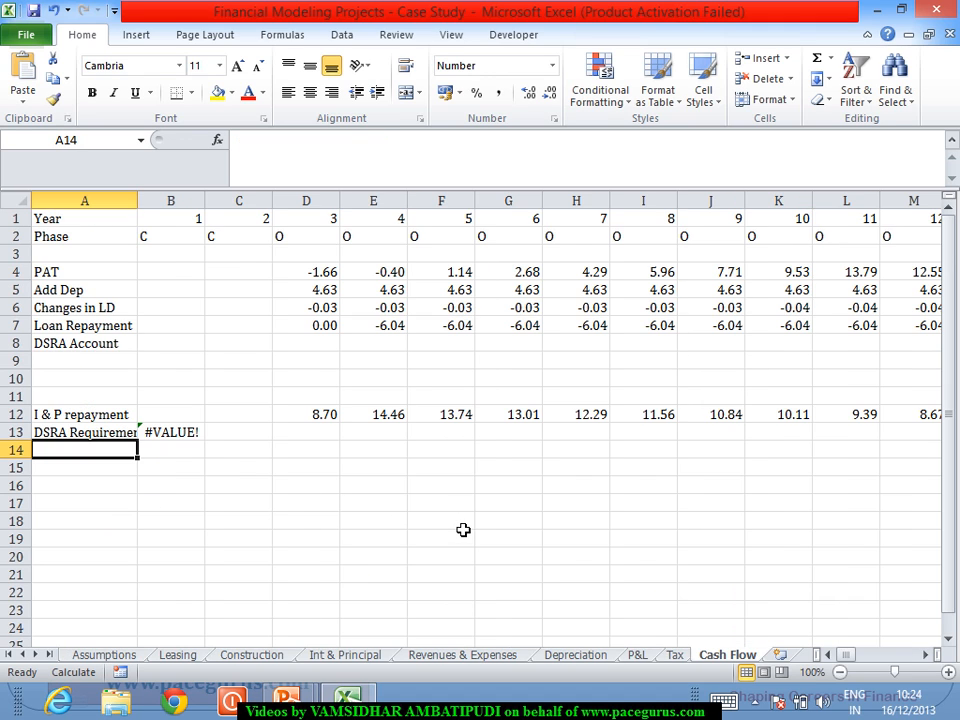
Wrap the B13 formula in an IF that returns "" when C12 is "" and otherwise calculates the DSRA requirement
left_click(182, 432)
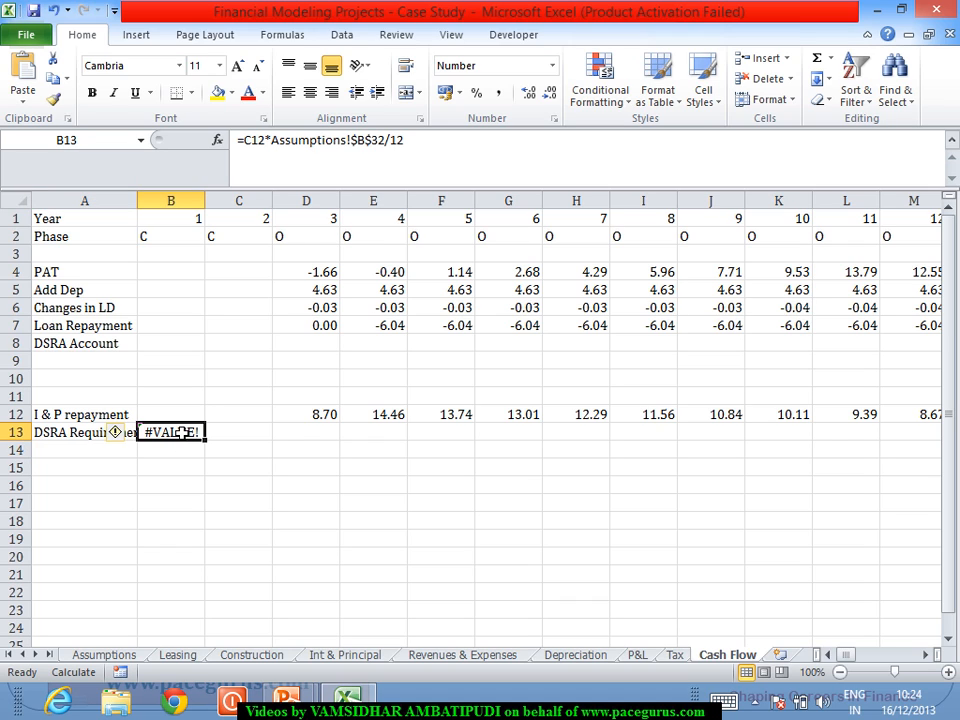
left_click(252, 151)
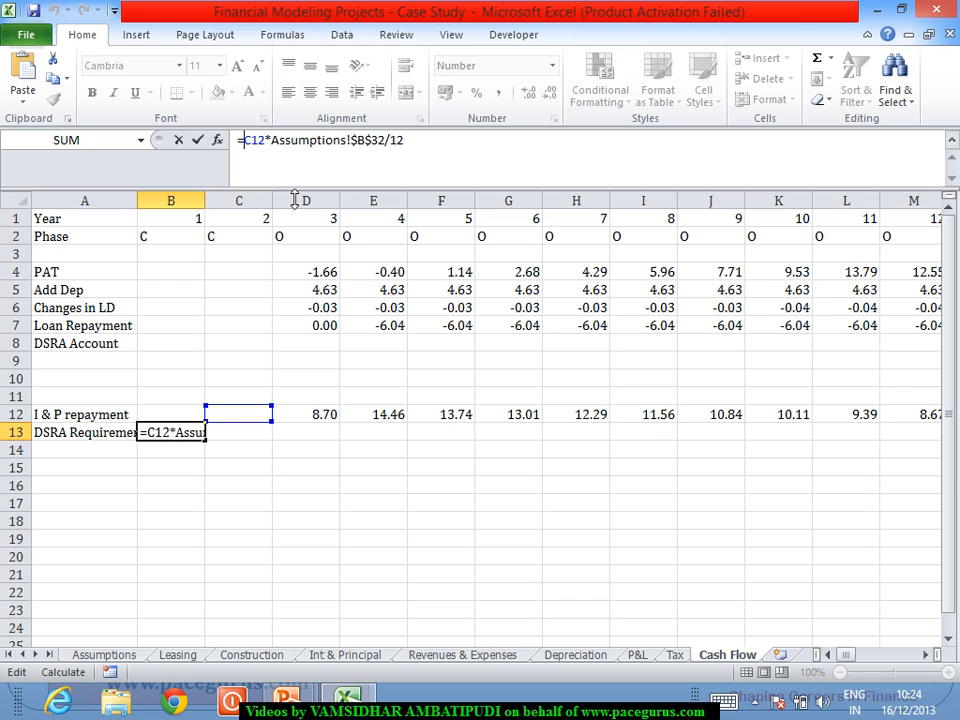
type("IF(")
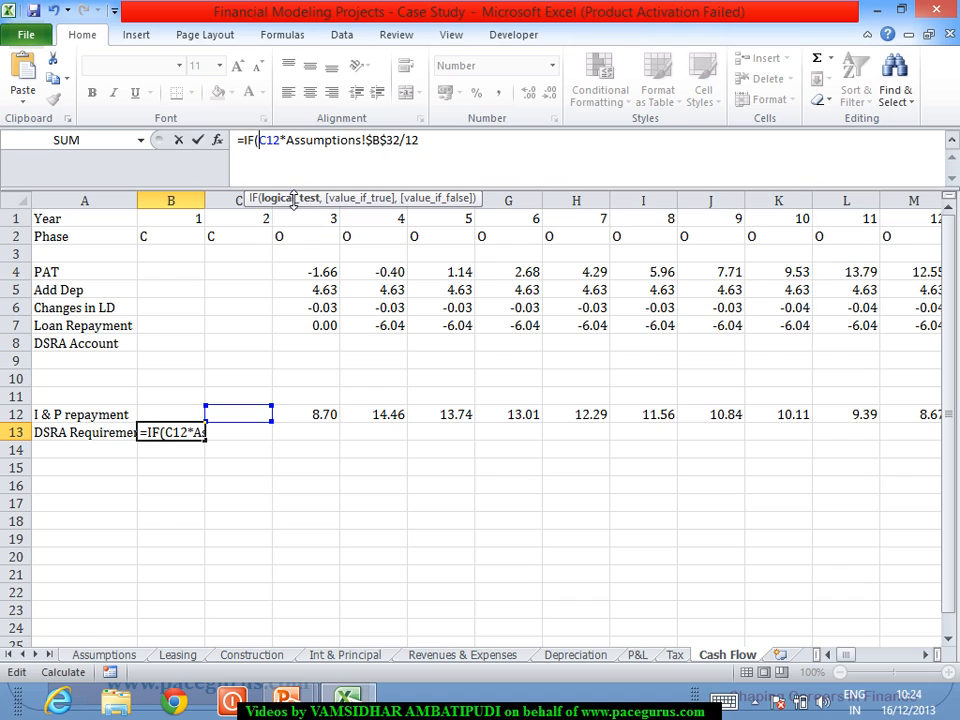
left_click(244, 418)
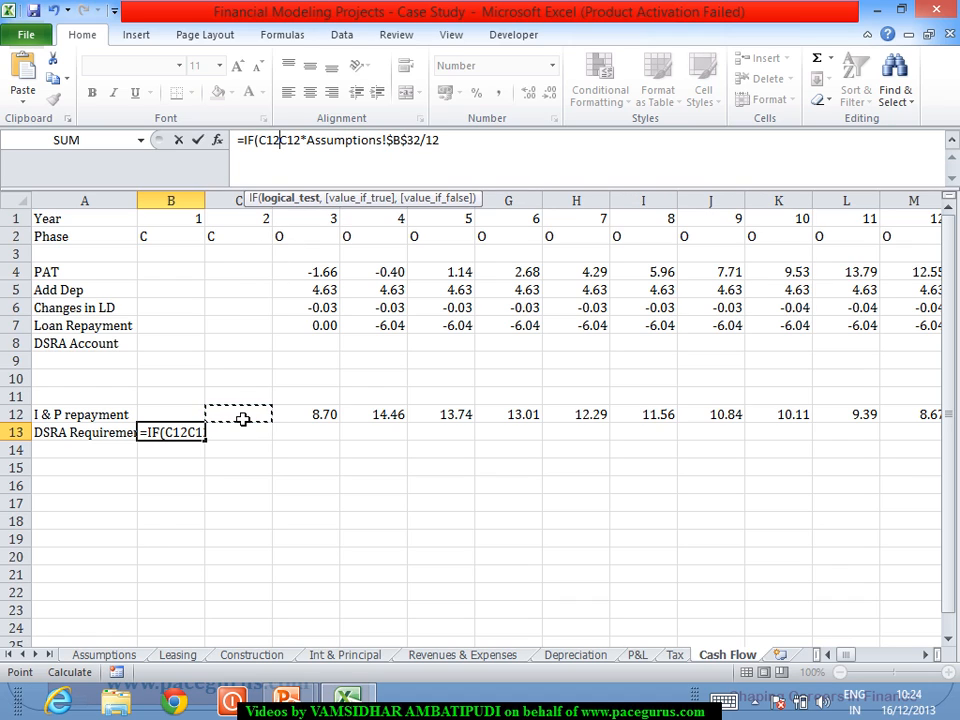
type("=\"\"")
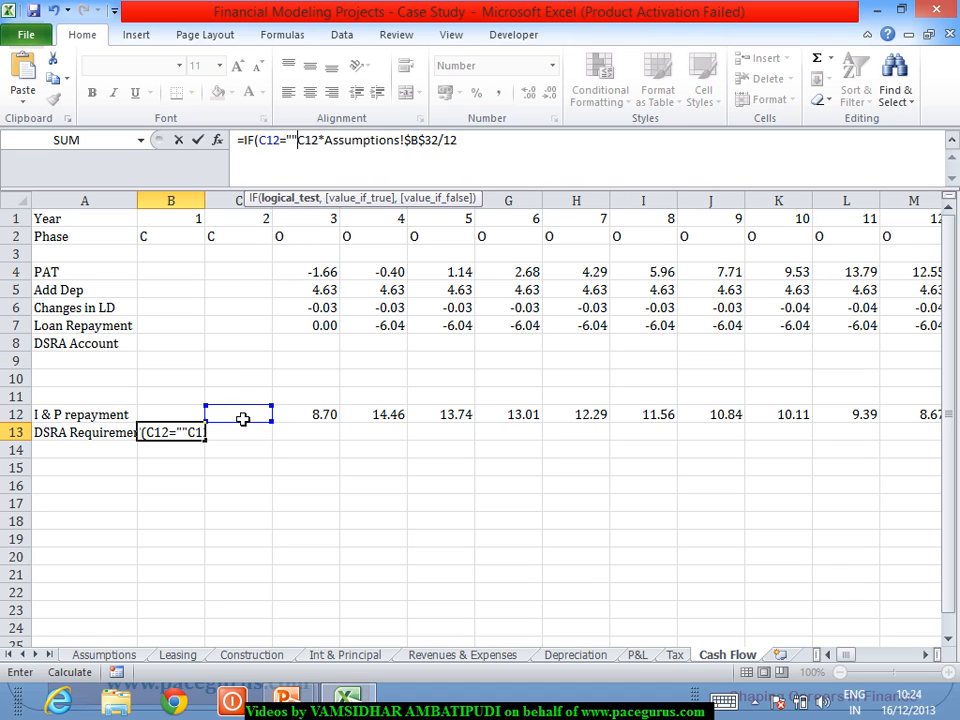
type(",\"\",")
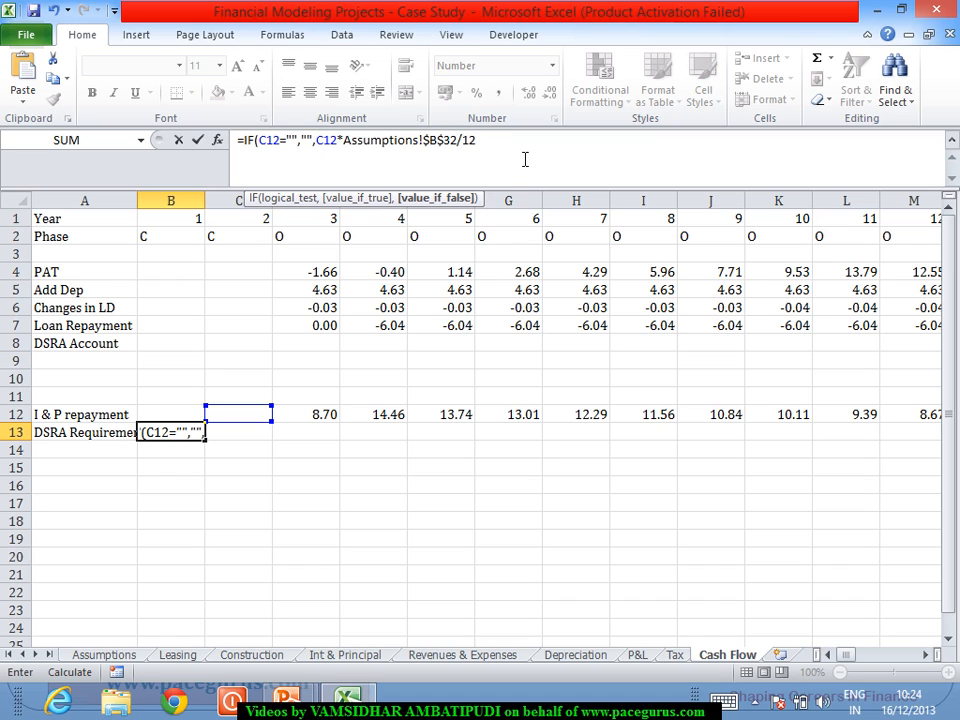
type(")")
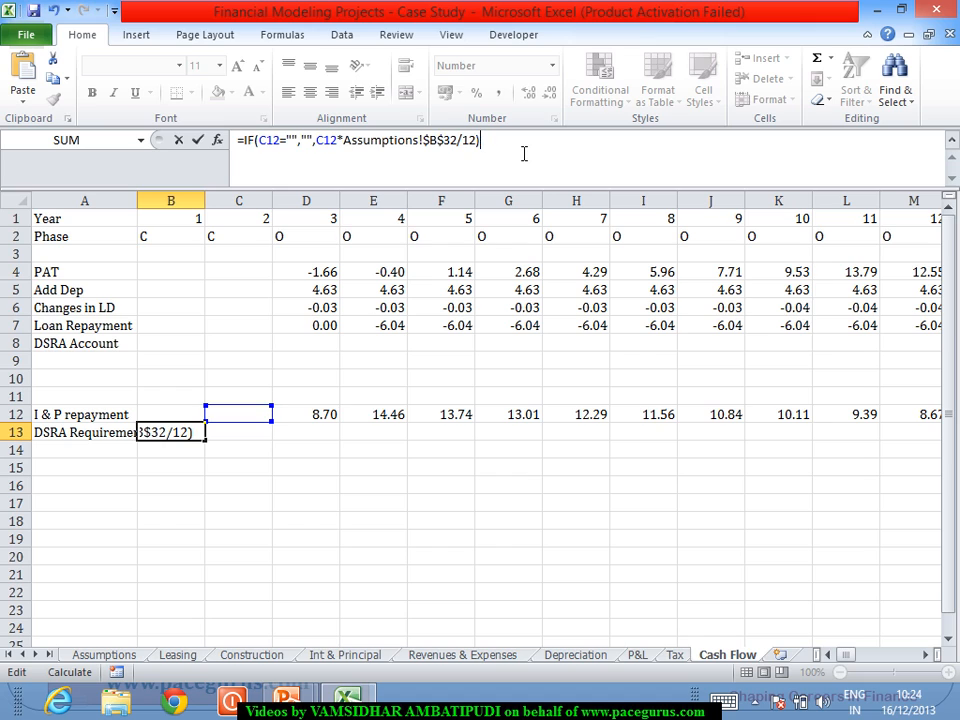
key("Return")
Copy the DSRA Requirement formula from B13 across row 13 through column AZ
left_click(192, 435)
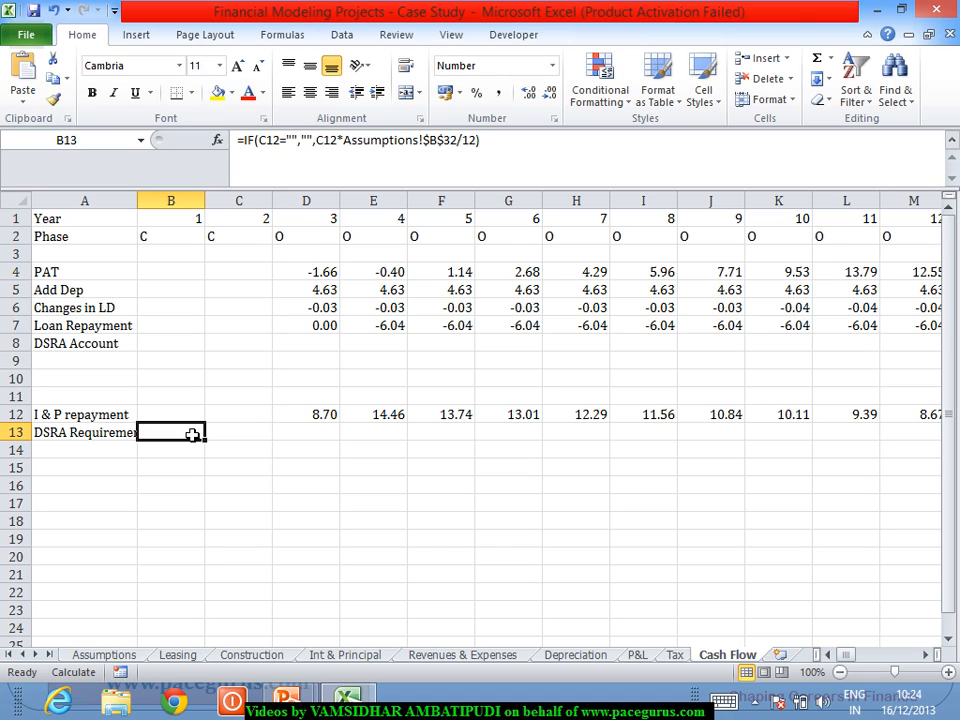
left_click_drag(216, 450, 662, 636)
left_click_drag(944, 436, 838, 667)
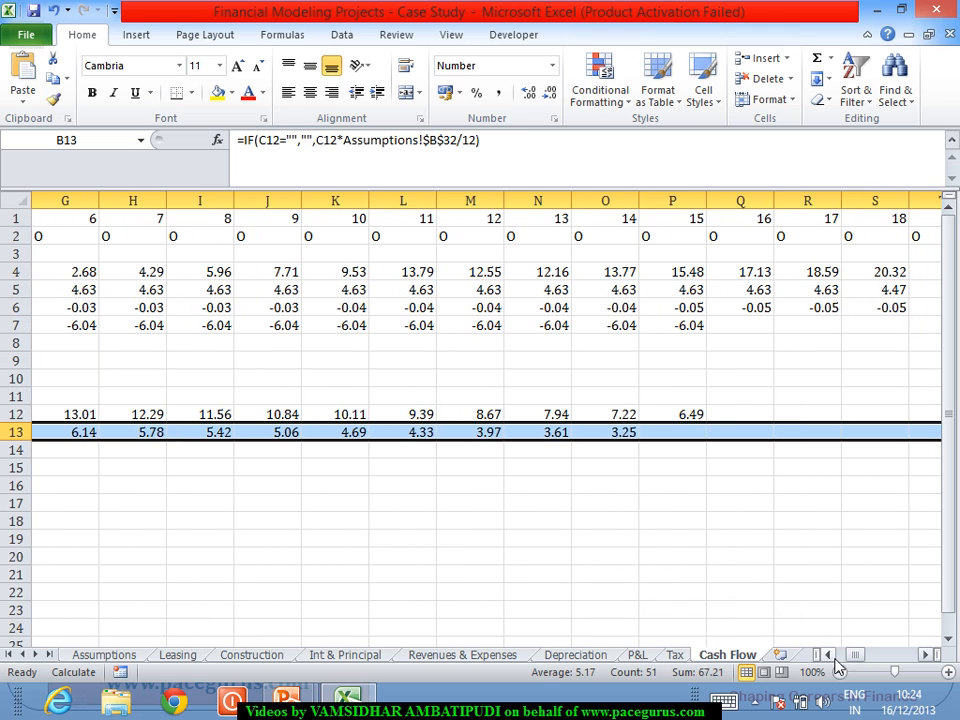
left_click(837, 663)
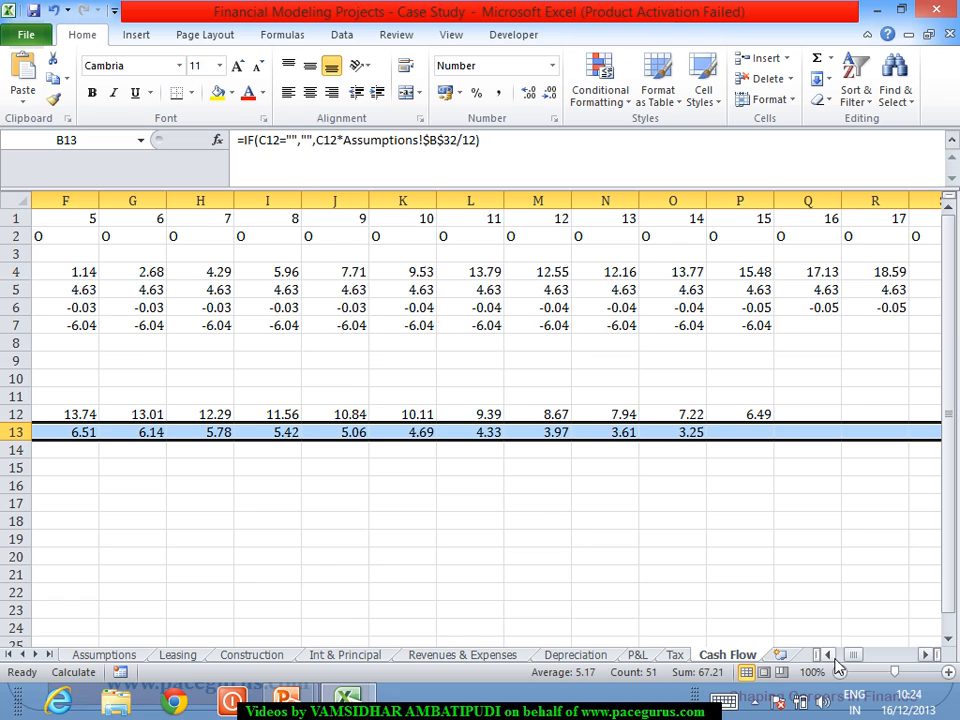
left_click(837, 667)
left_click(837, 667)
left_click(837, 667)
left_click(837, 667)
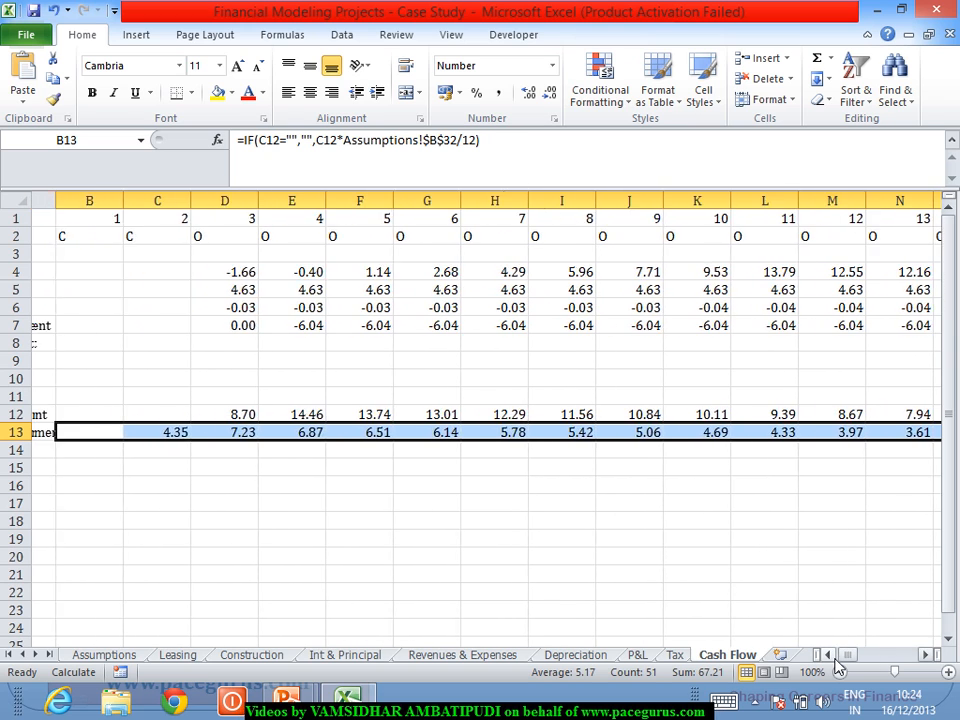
left_click(838, 667)
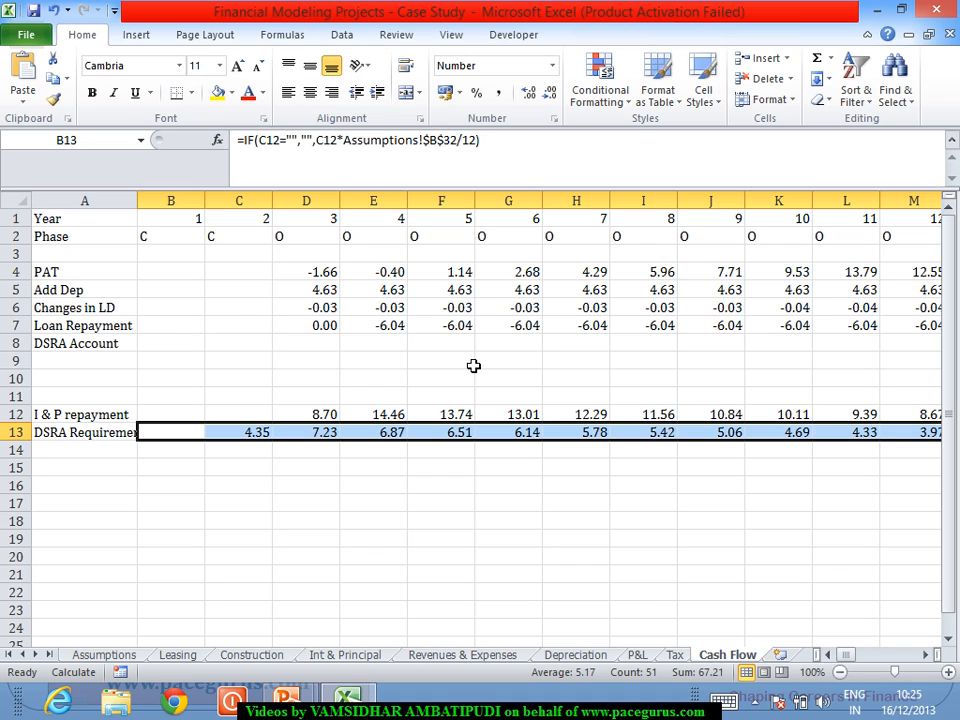
Replace the "" true value of the IF in the B13 formula with 0
left_click(312, 146)
double_click(312, 146)
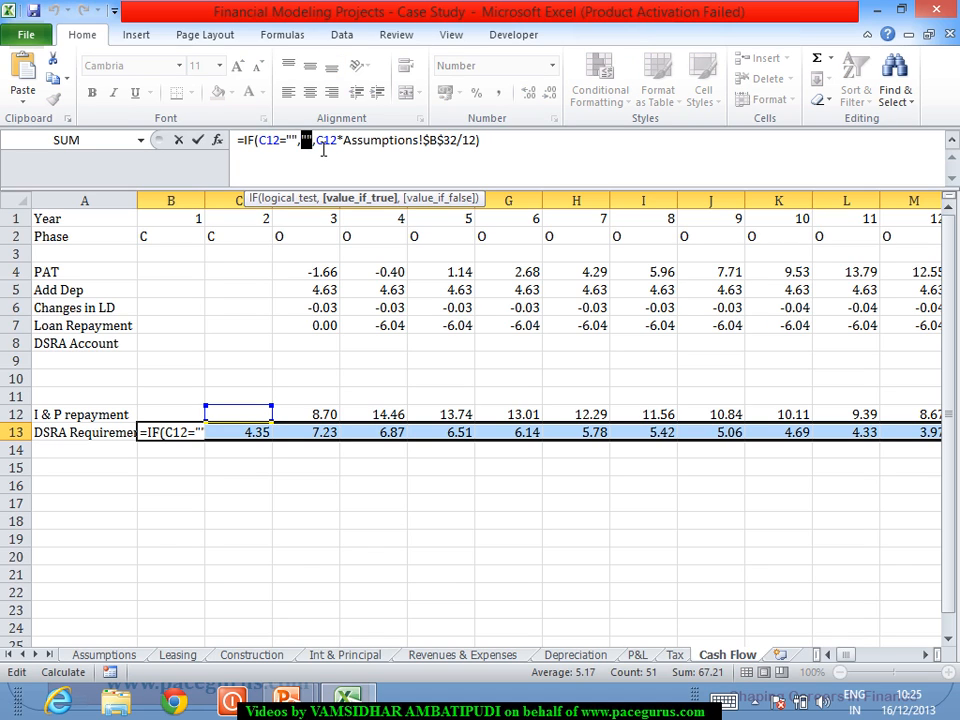
type("0")
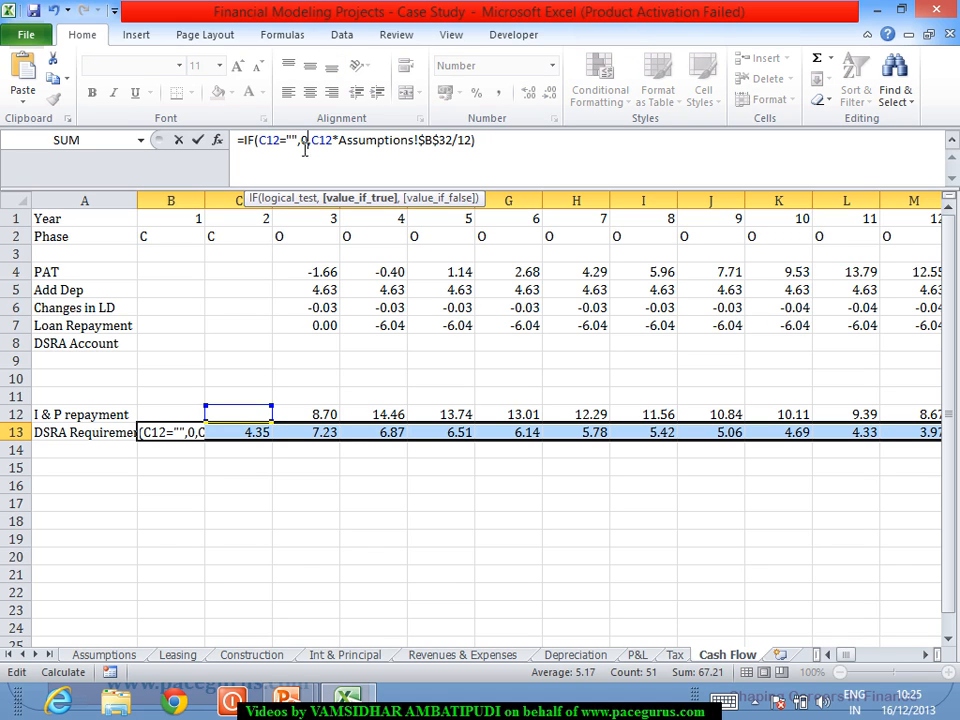
Nest the B13 formula as the false value of an outer IF that returns "" when B12 is ""
left_click(248, 146)
type("IF(")
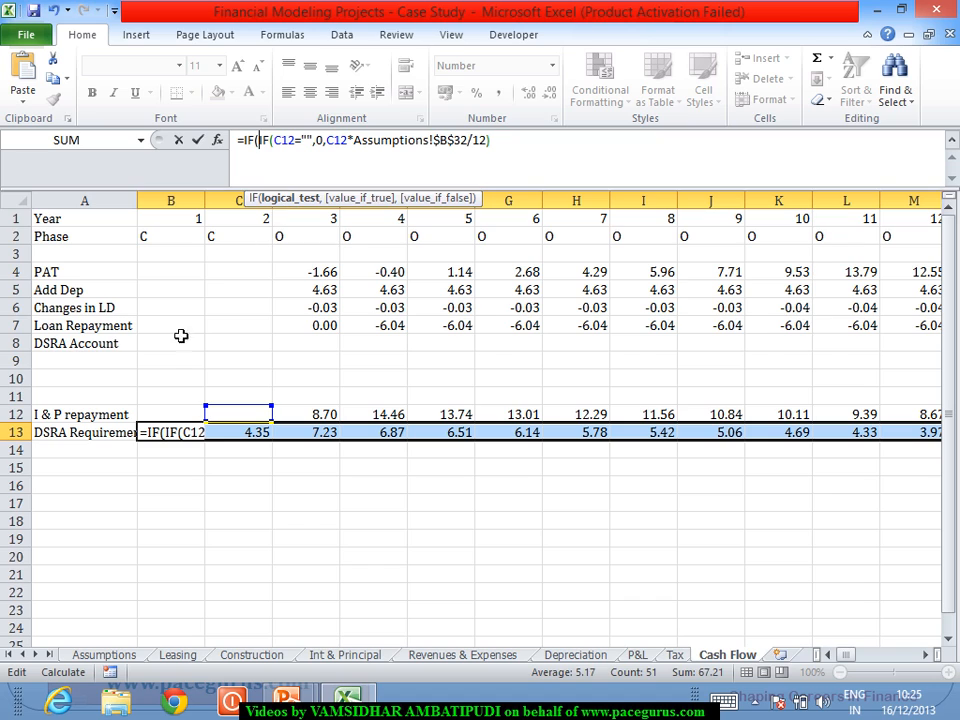
left_click(172, 416)
type("=")
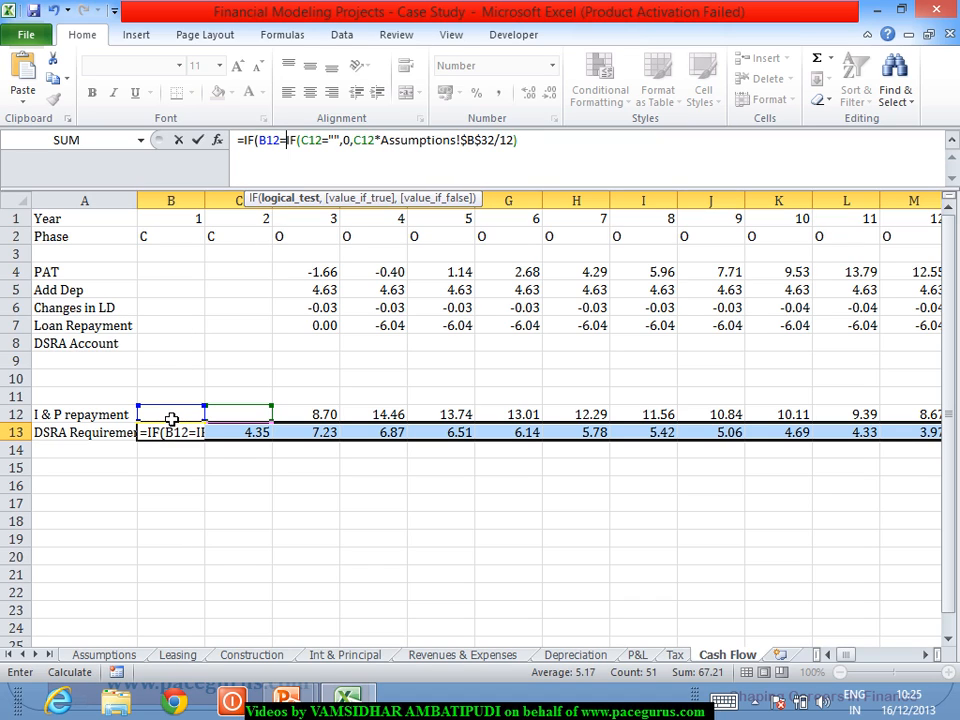
type("\"\",")
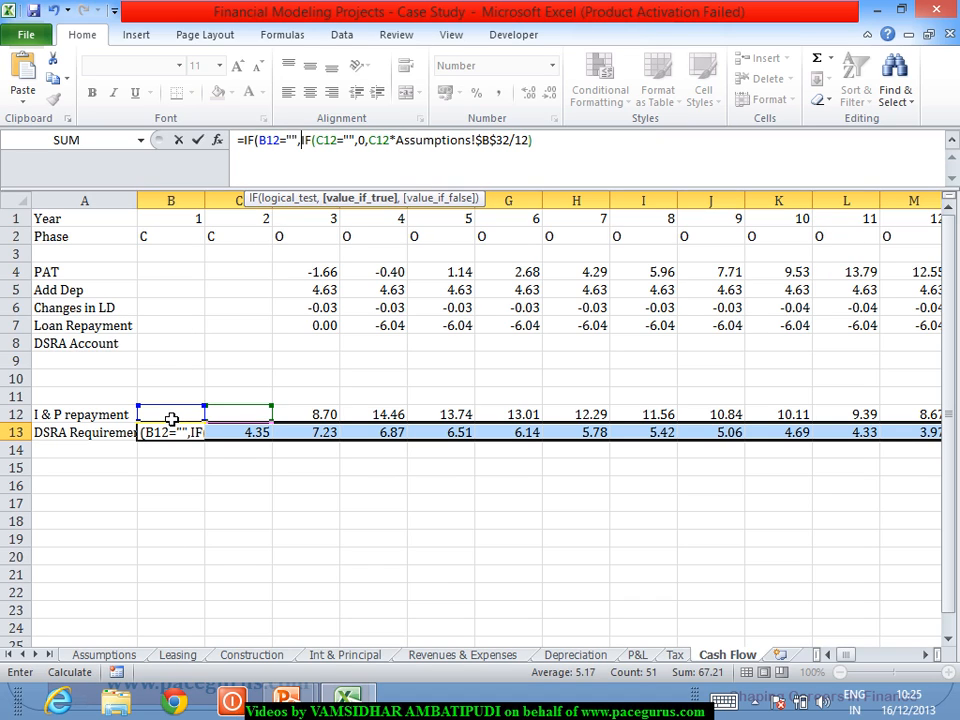
type("\"\",")
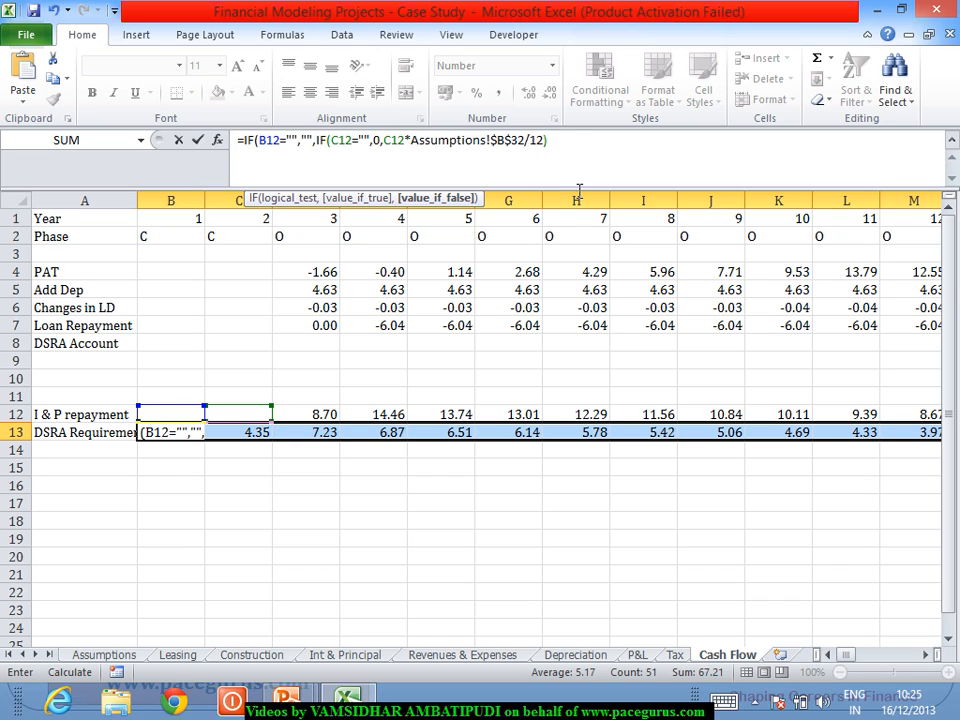
type(")")
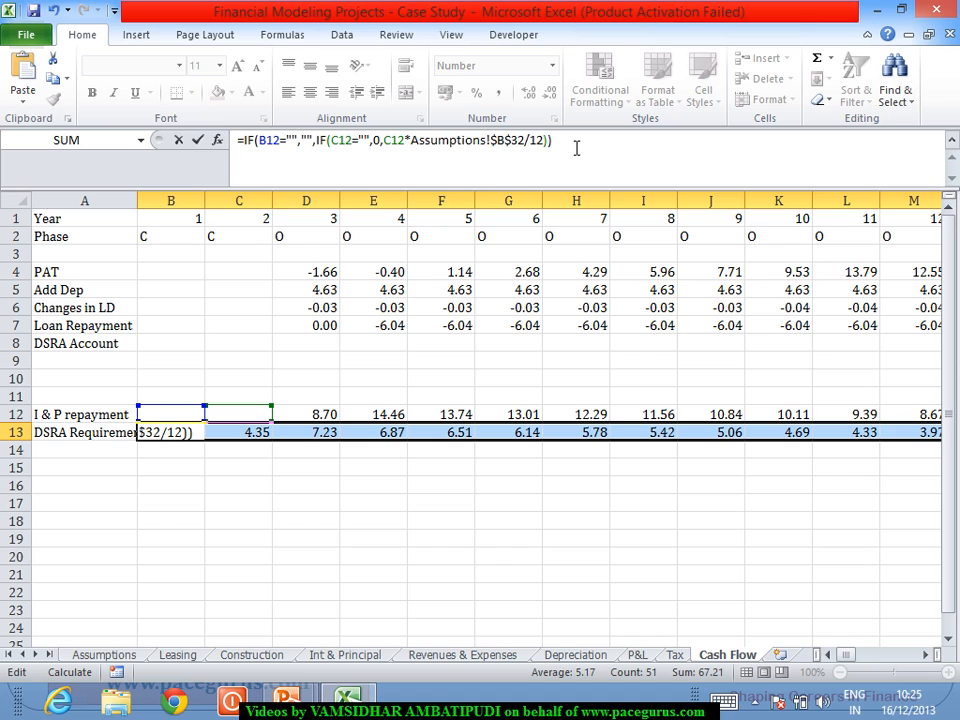
key("Return")
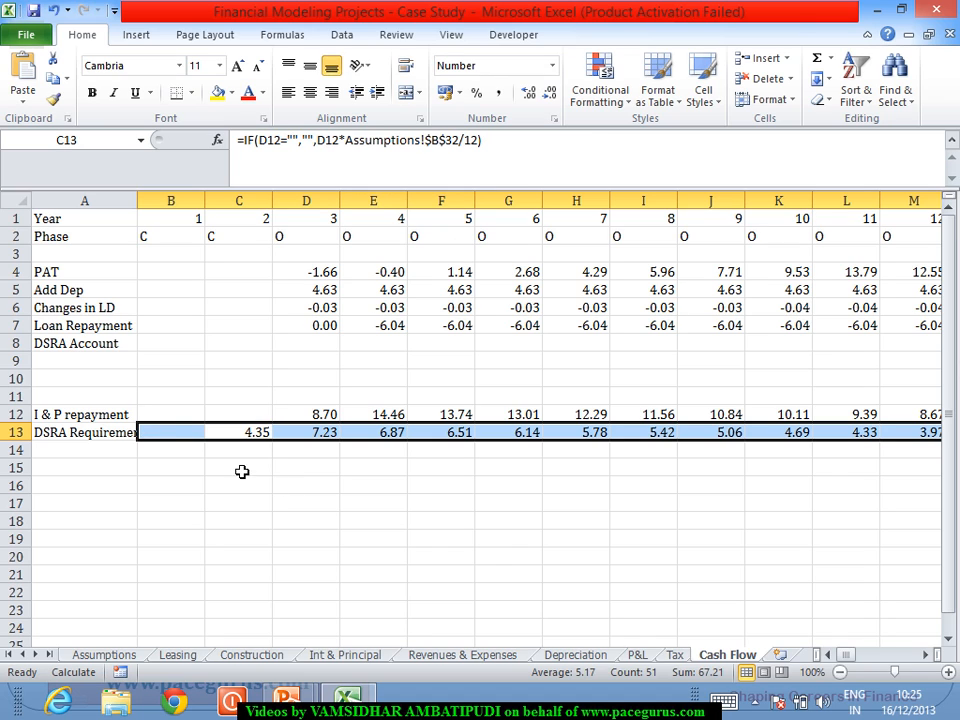
Copy the nested IF formula from B13 across the DSRA Requirement row through column AZ
left_click(167, 433)
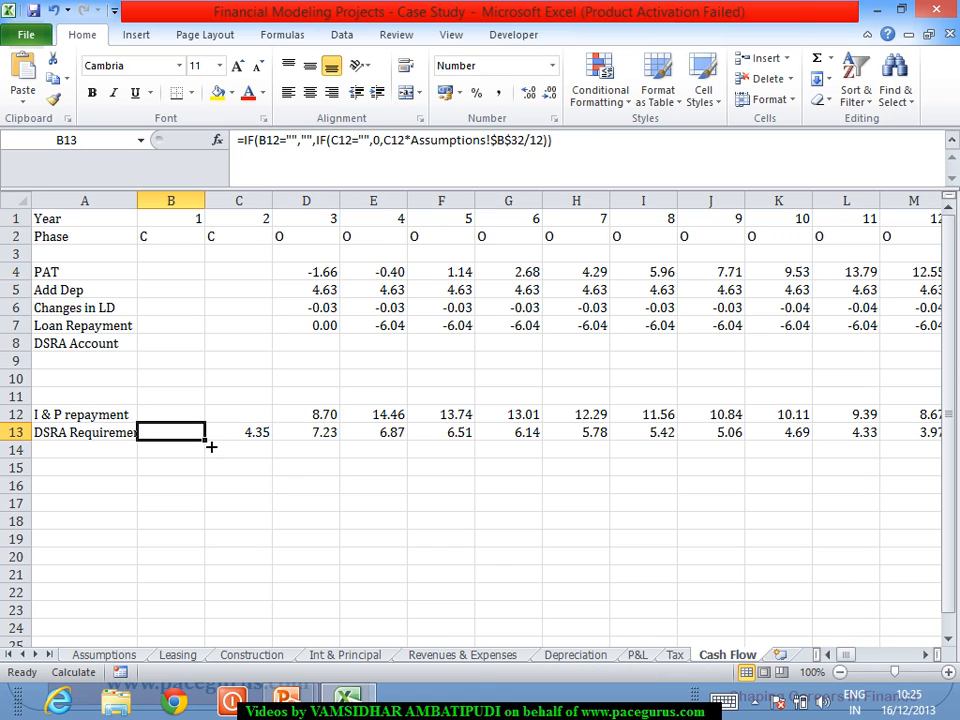
left_click_drag(206, 441, 826, 655)
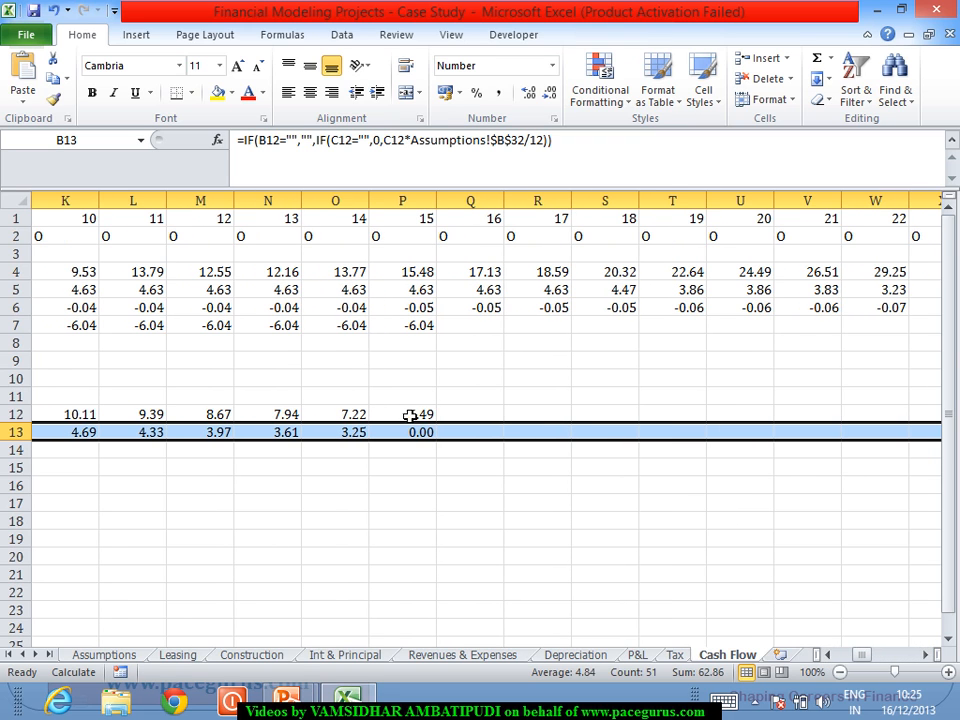
left_click_drag(829, 655, 829, 655)
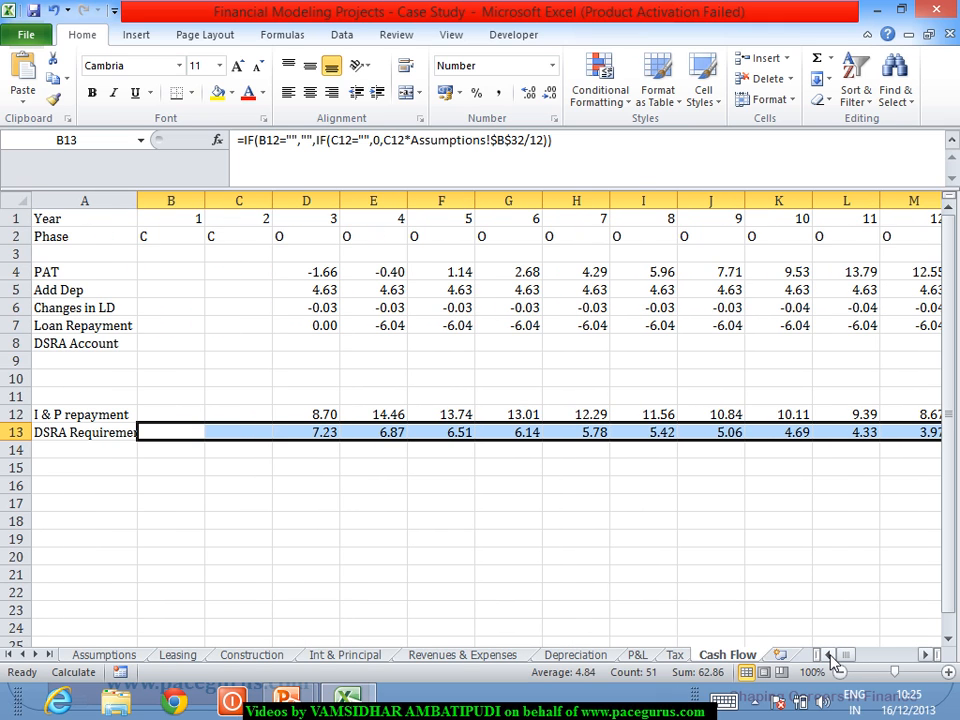
Remove the outer IF from the B13 formula, leaving =IF(C12="",0,C12*Assumptions!$B$32/12)
left_click(262, 435)
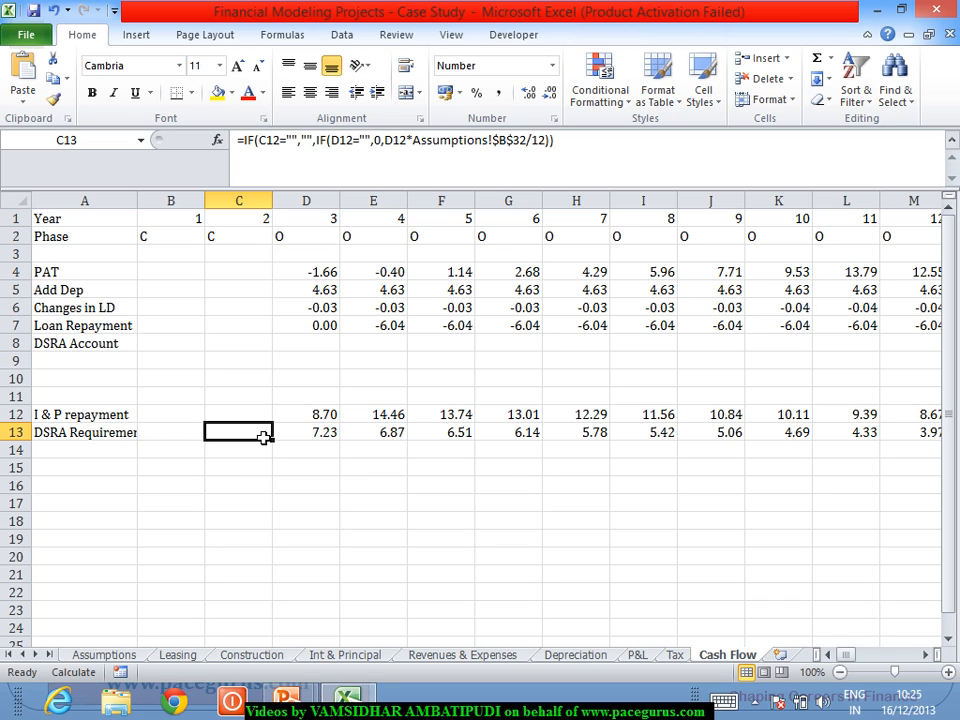
key("Left")
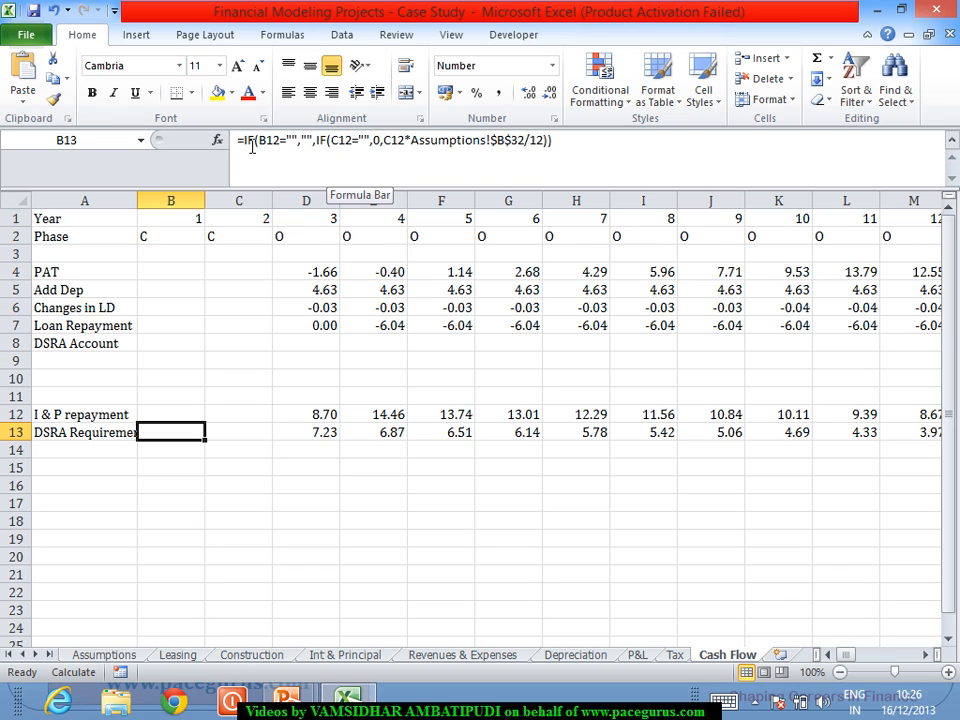
left_click_drag(240, 142, 325, 151)
key("Delete")
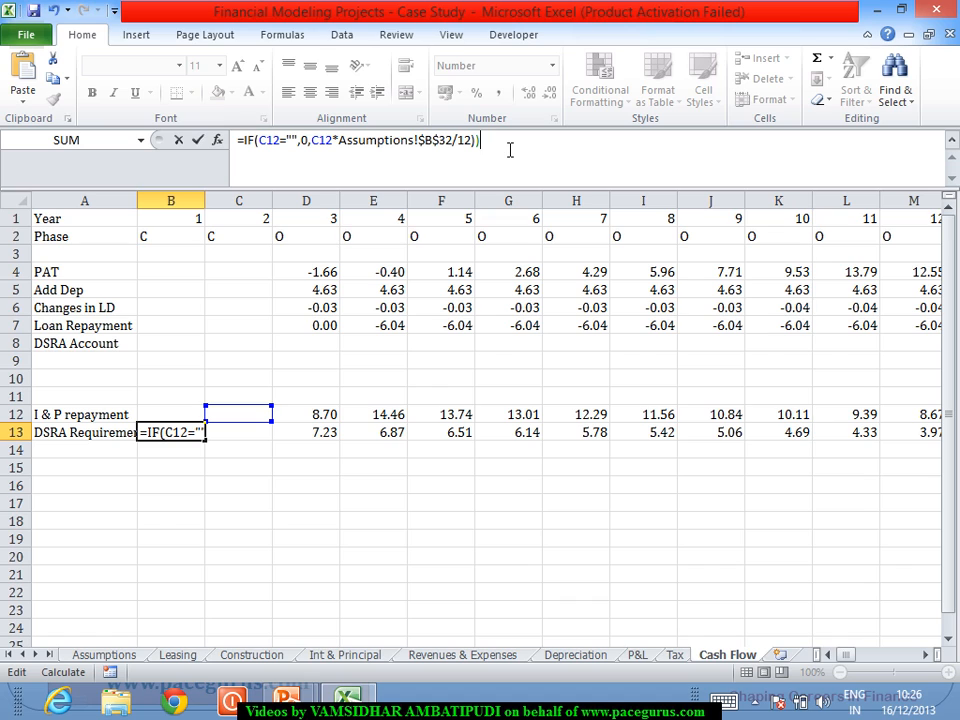
key("BackSpace")
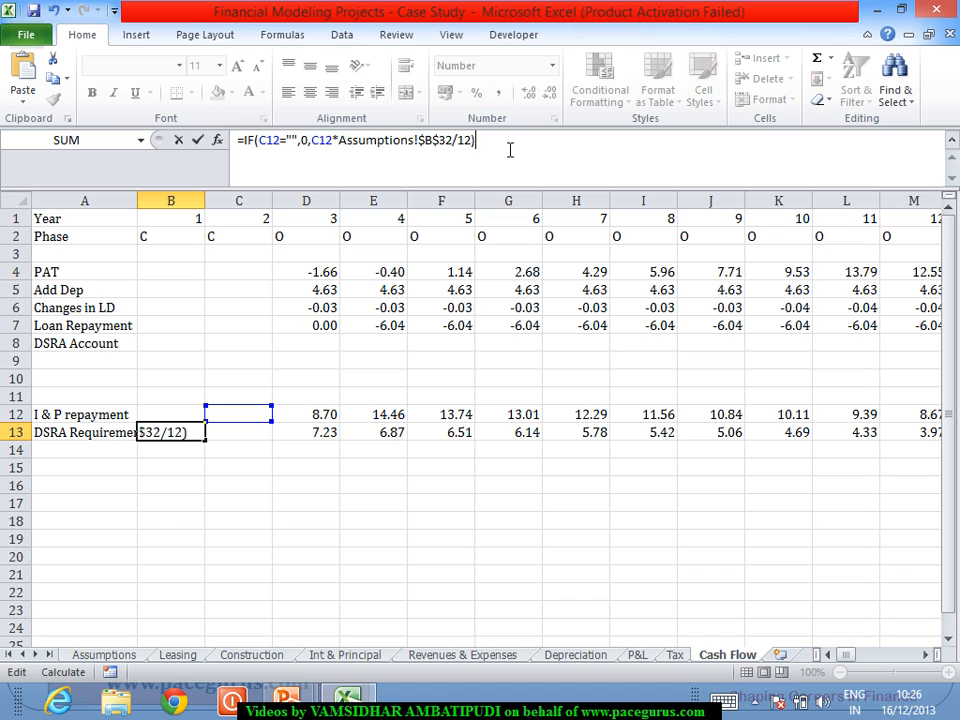
key("Return")
Try to copy the simplified B13 formula across the DSRA Requirement row, then undo the fill
left_click(190, 433)
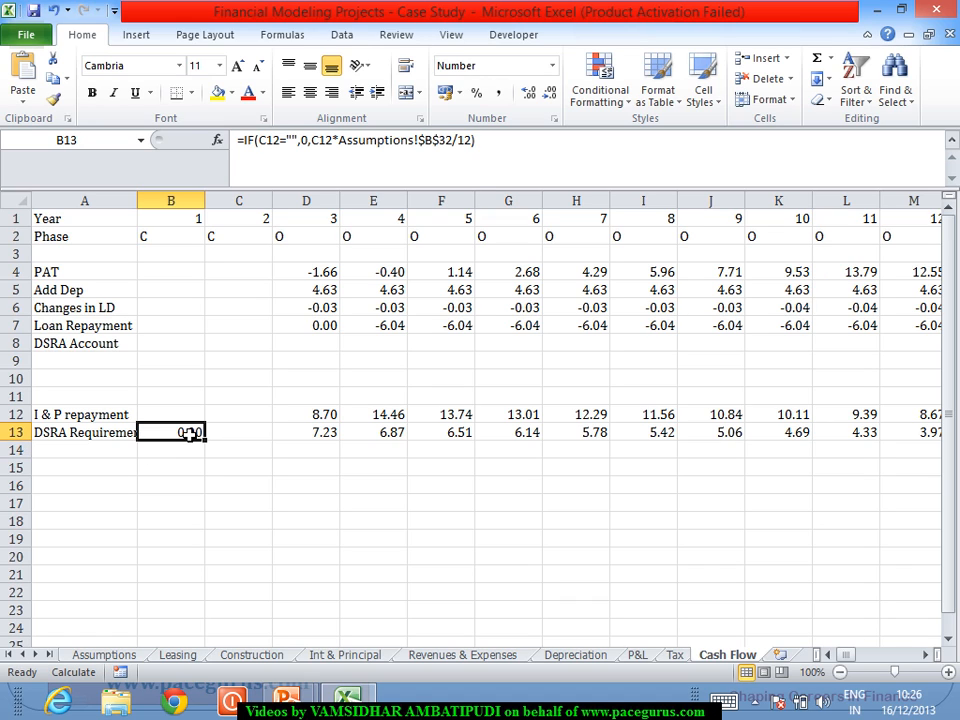
left_click_drag(209, 448, 842, 440)
key("ctrl+z")
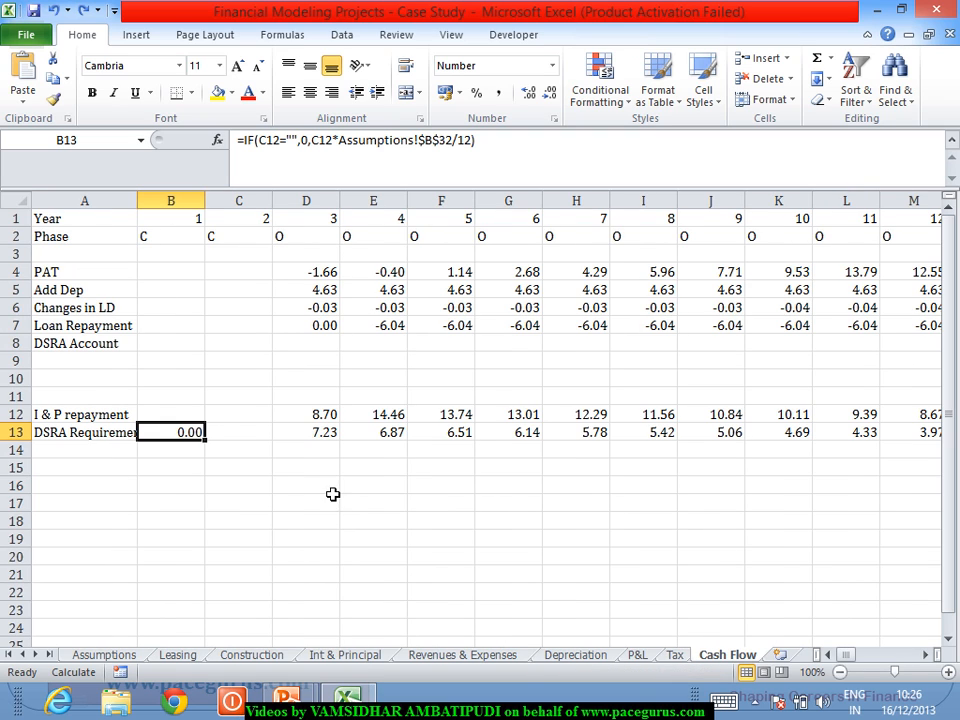
Replace the 0 true value in the B13 formula with an empty string ""
left_click(312, 157)
double_click(313, 157)
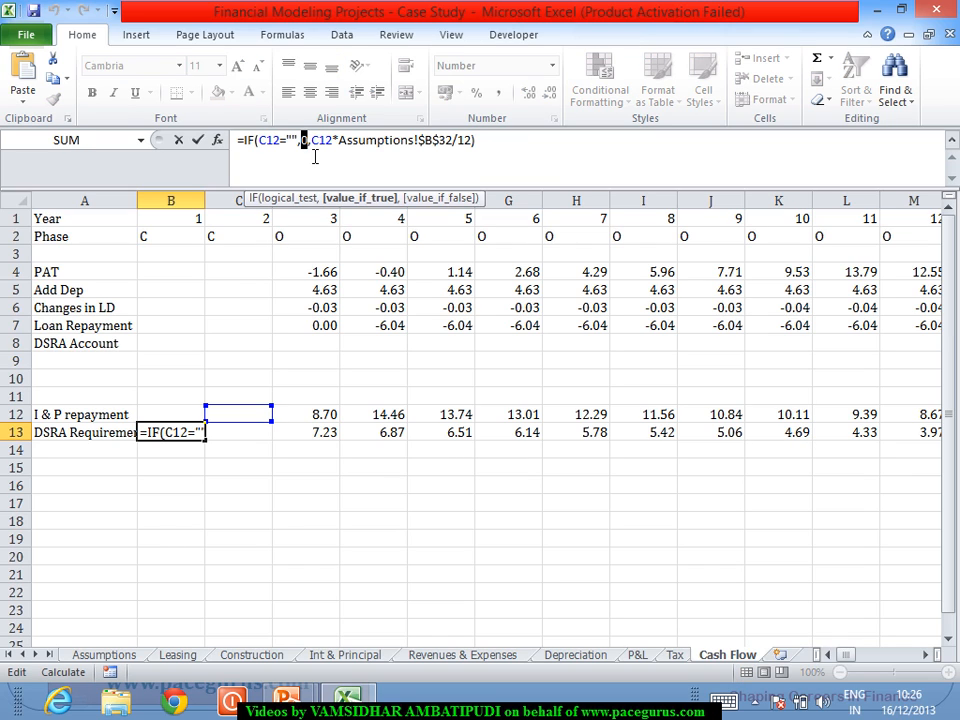
type("\"\"")
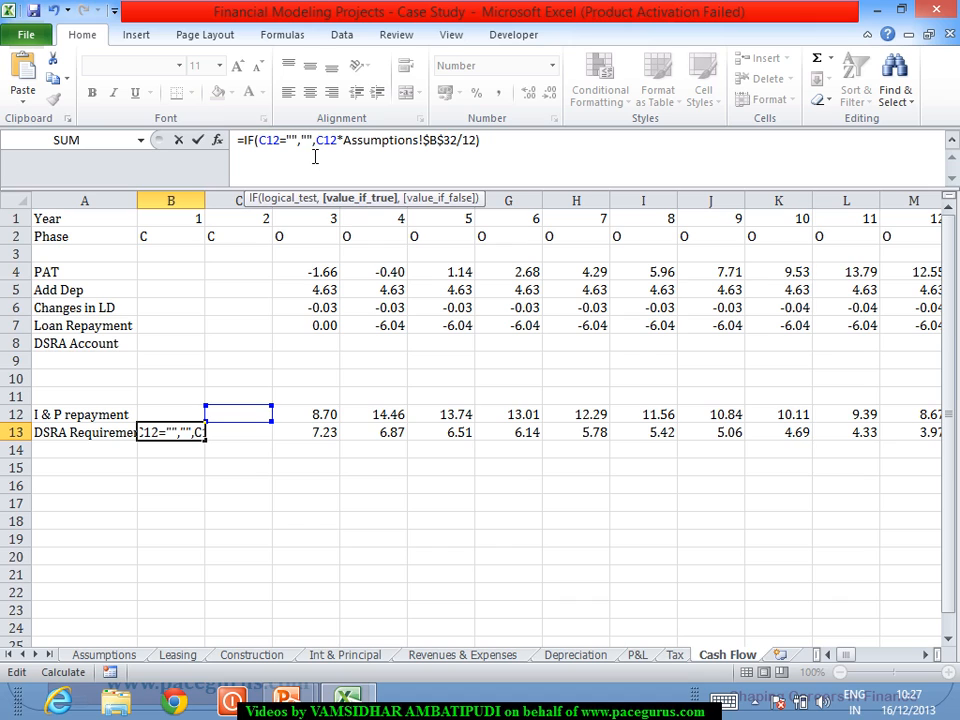
key("Return")
Copy the single-IF formula from B13 across the DSRA Requirement row through column AZ
left_click(179, 436)
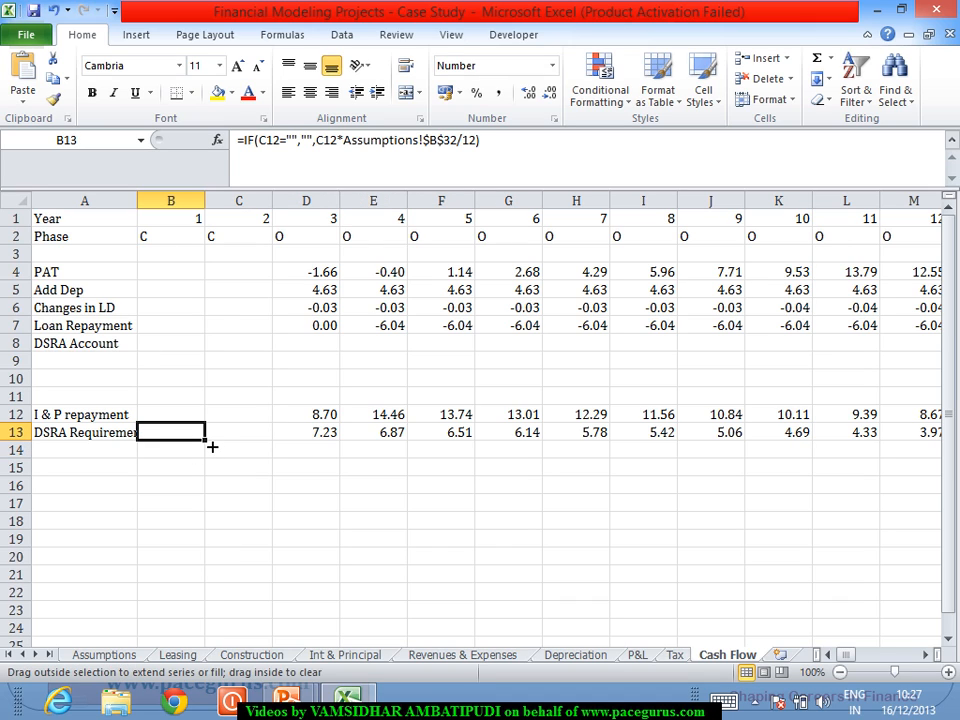
left_click_drag(212, 447, 903, 497)
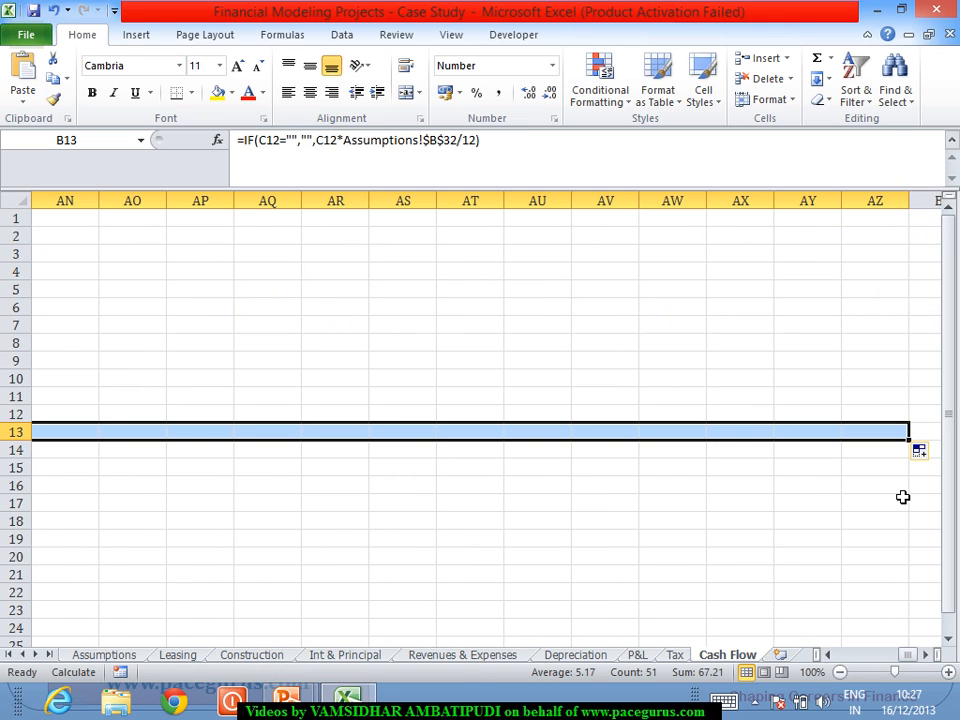
left_click_drag(906, 656, 842, 675)
left_click(400, 452)
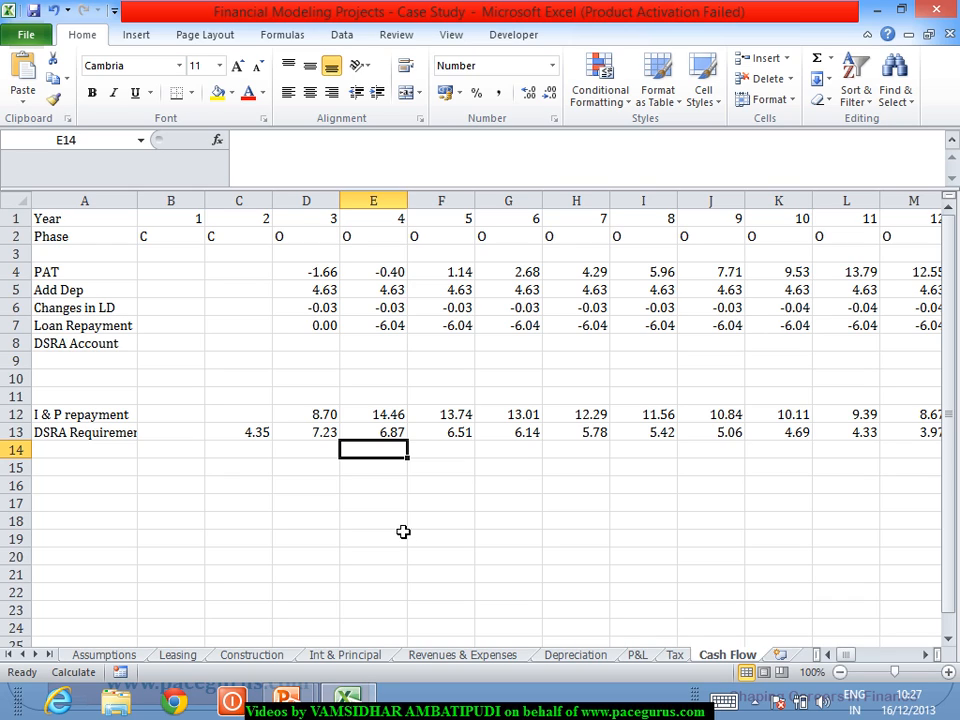
Fit the width of column A on the Cash Flow sheet to its longest row label
left_click(184, 350)
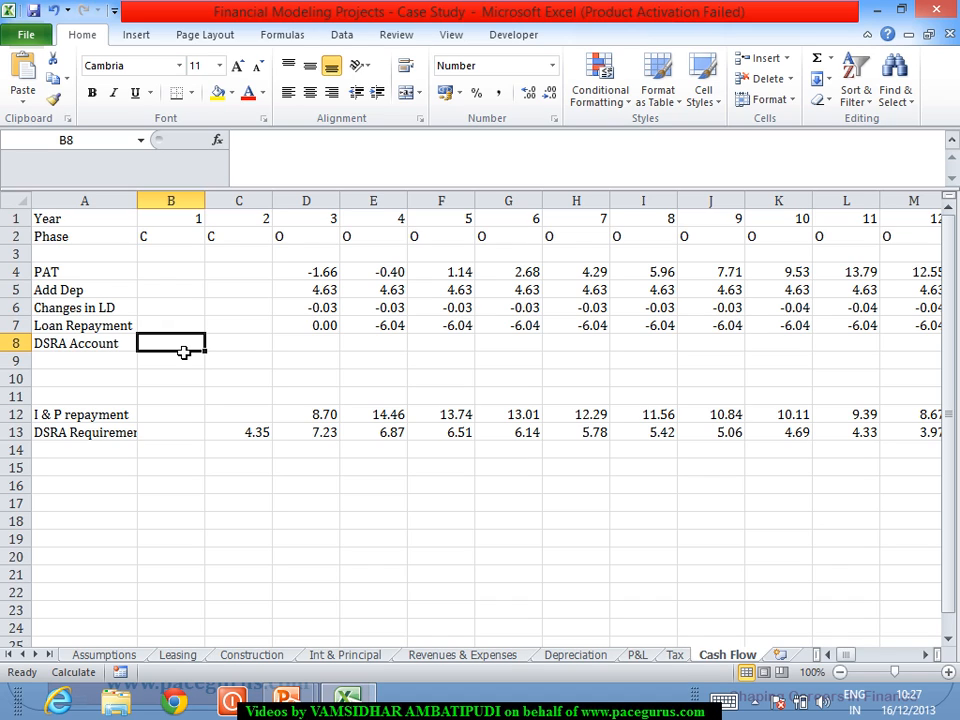
left_click(250, 436)
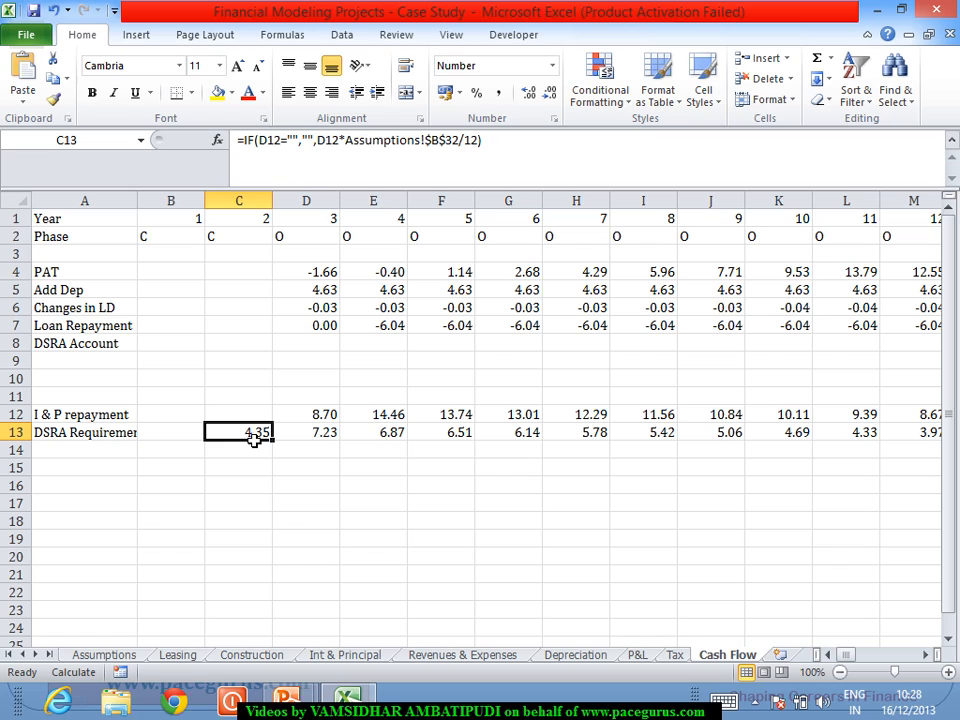
double_click(139, 201)
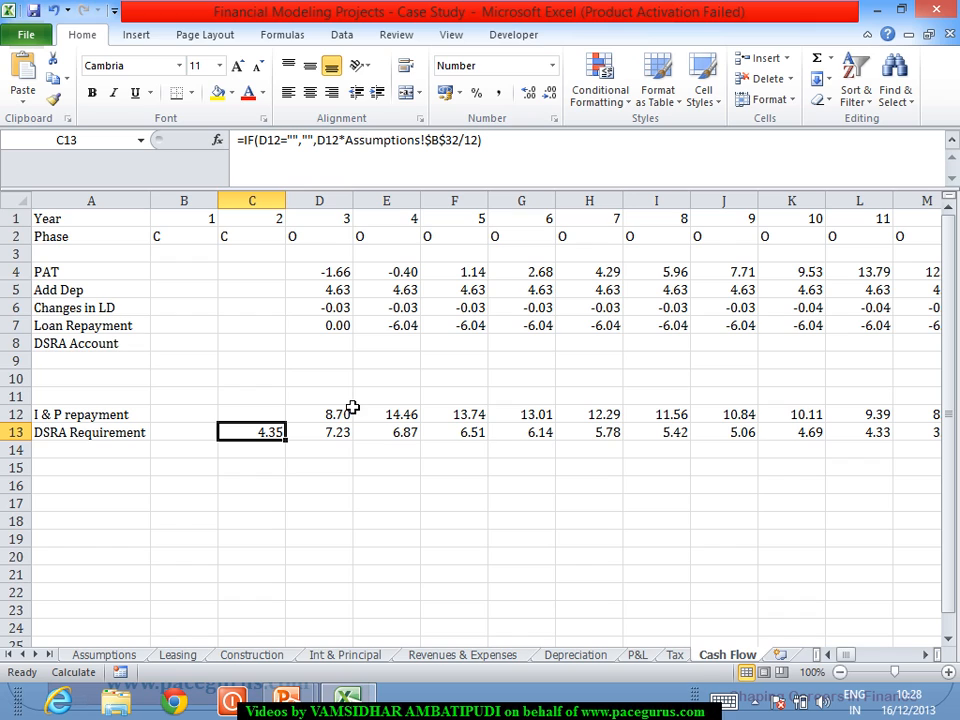
Add the label "DSRA Requirement" in A18 of the Construction sheet, below Equity
left_click(252, 655)
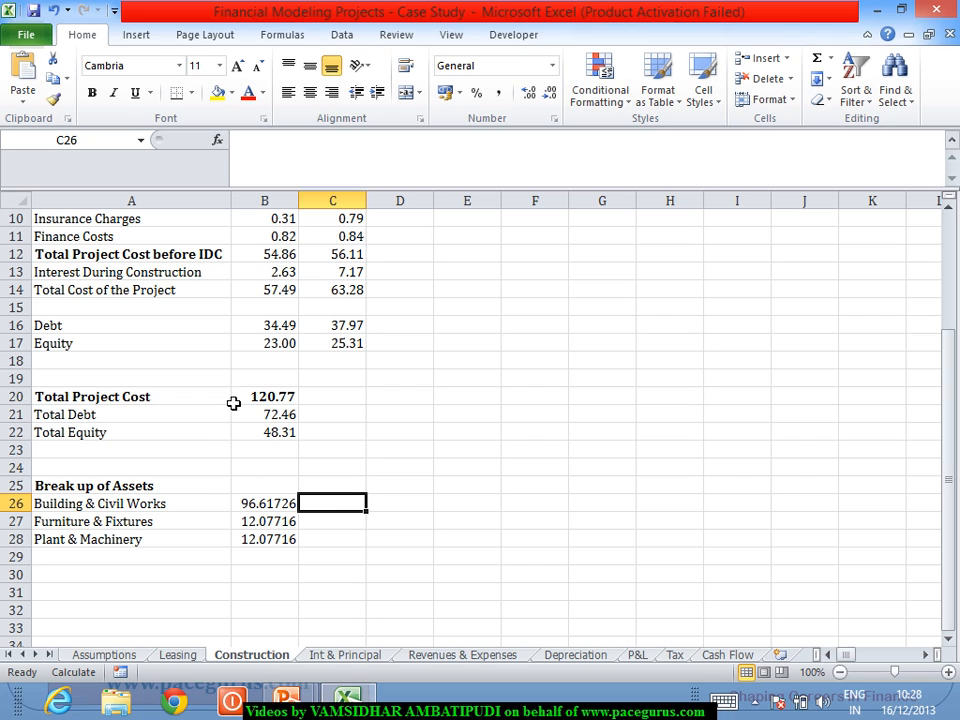
left_click(87, 365)
type("D")
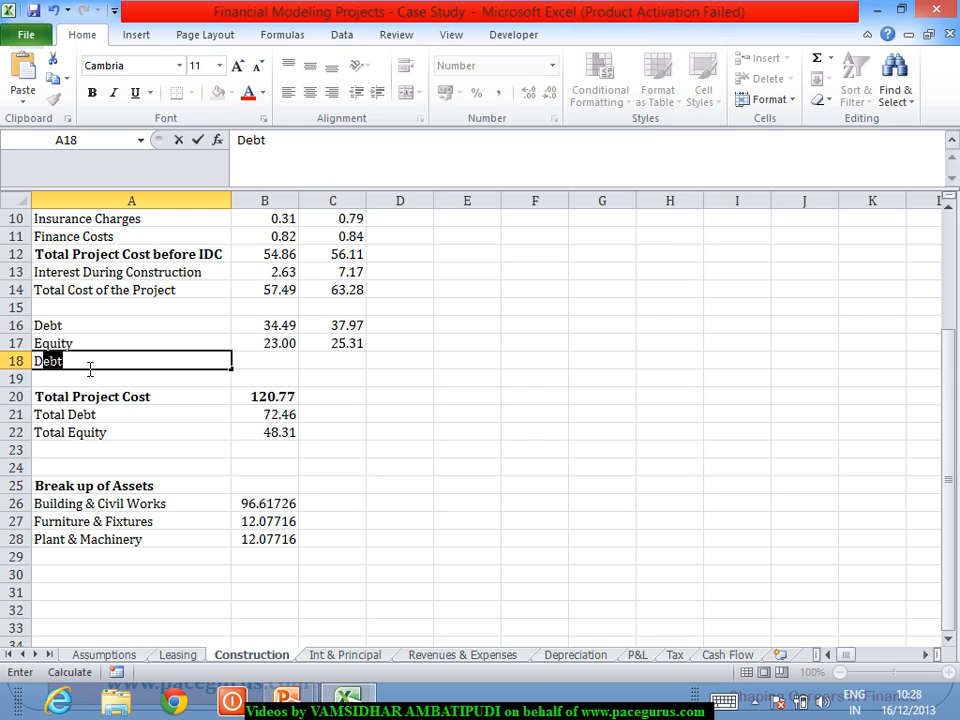
type("SRA")
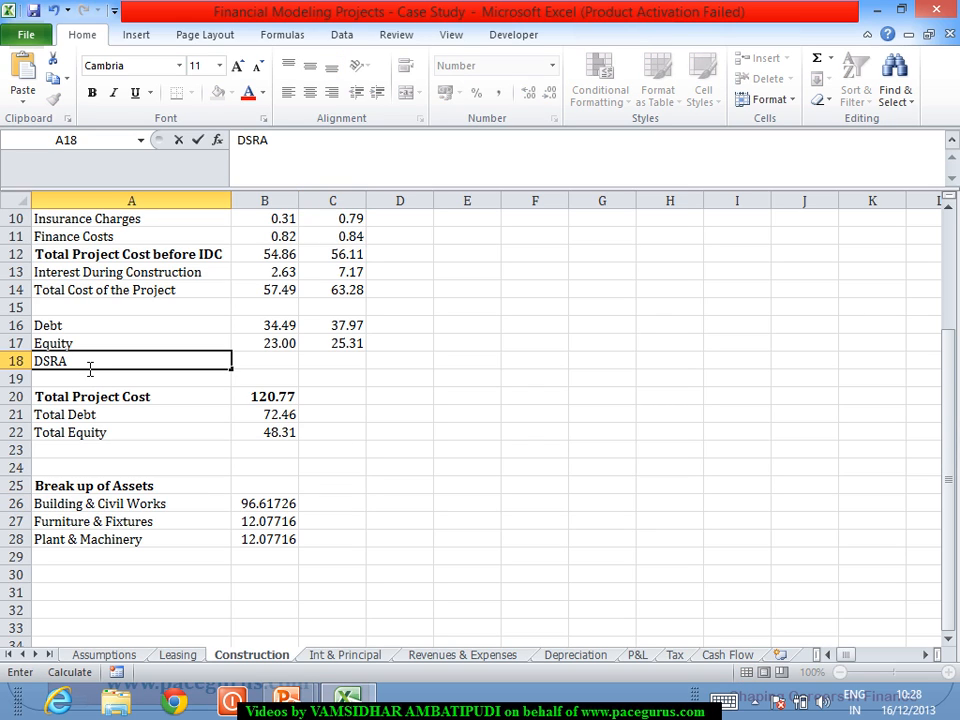
type(" Requirement")
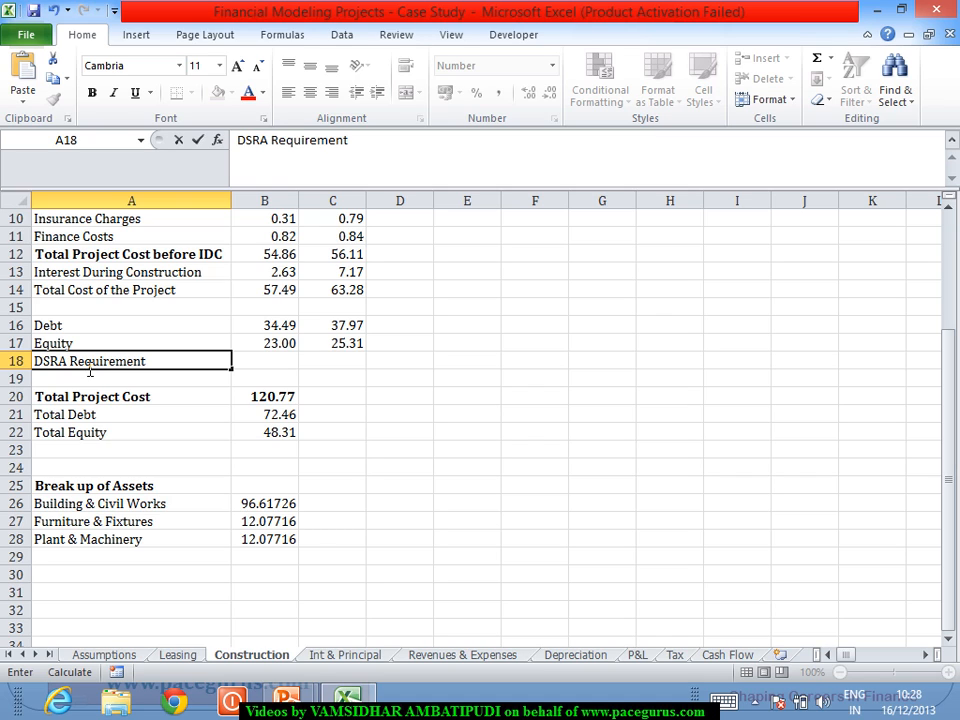
key("Tab")
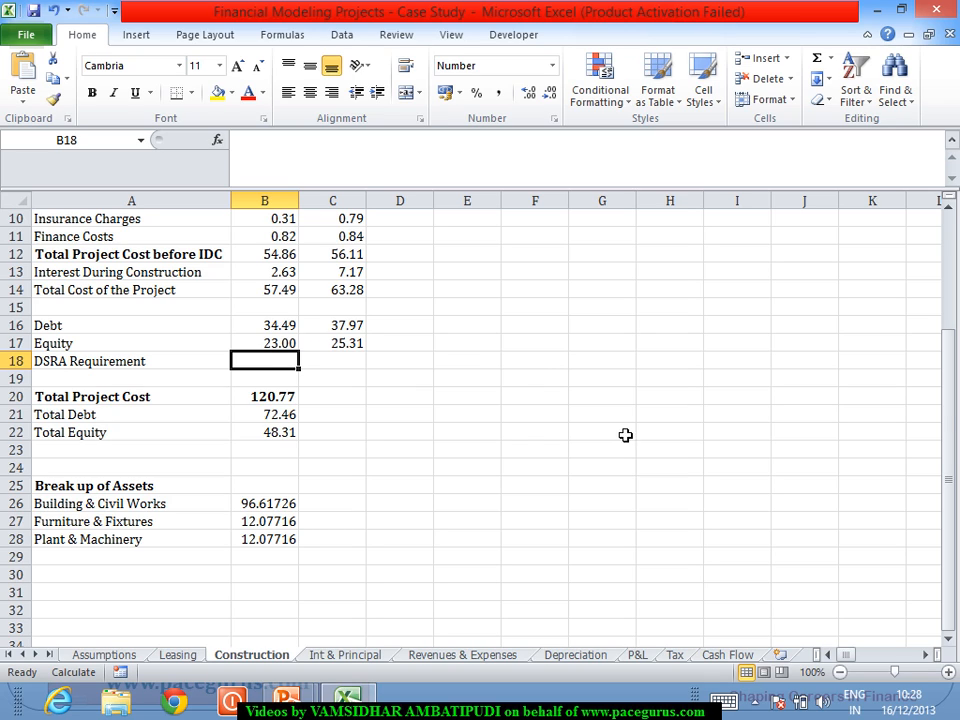
Begin an IF formula in Construction B18 testing whether the year in B1 equals the construction period, Assumptions!$B$4
left_click_drag(947, 402, 948, 199)
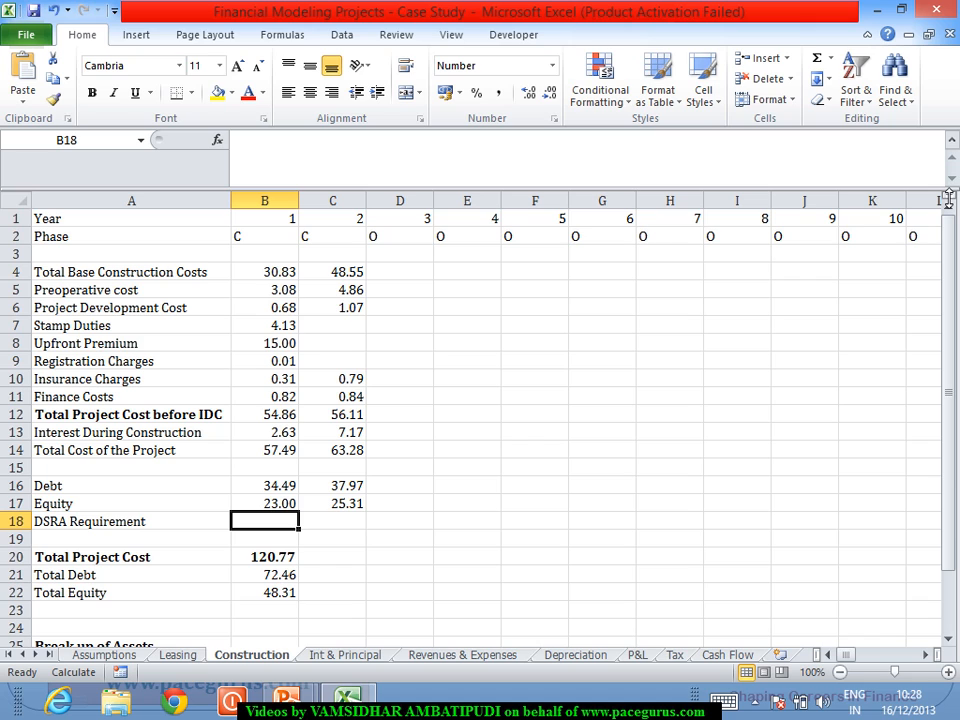
type("=if")
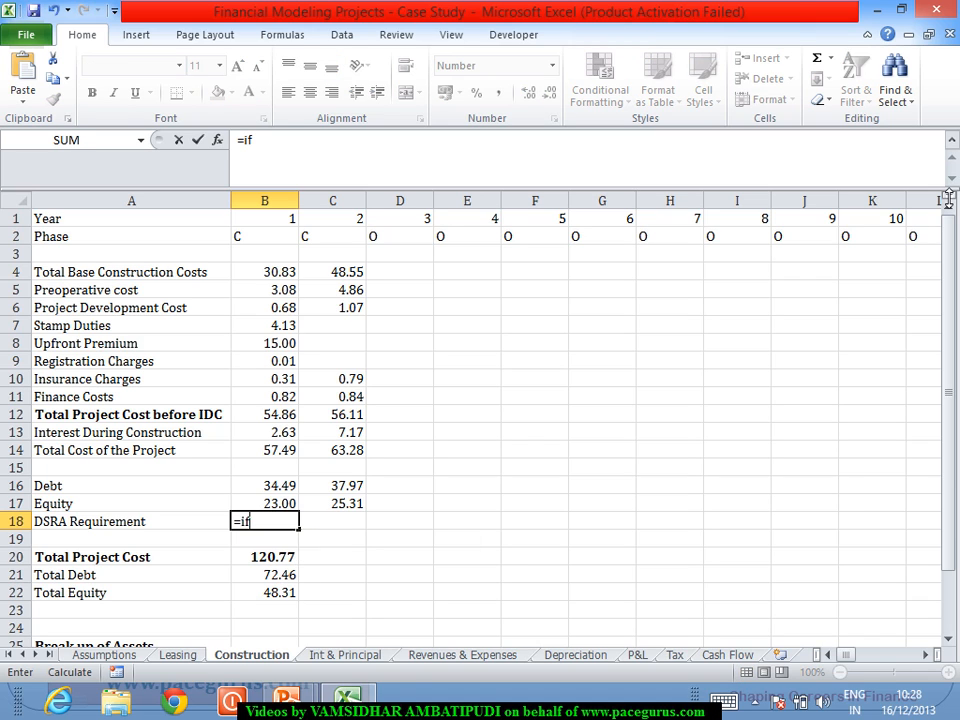
key("Tab")
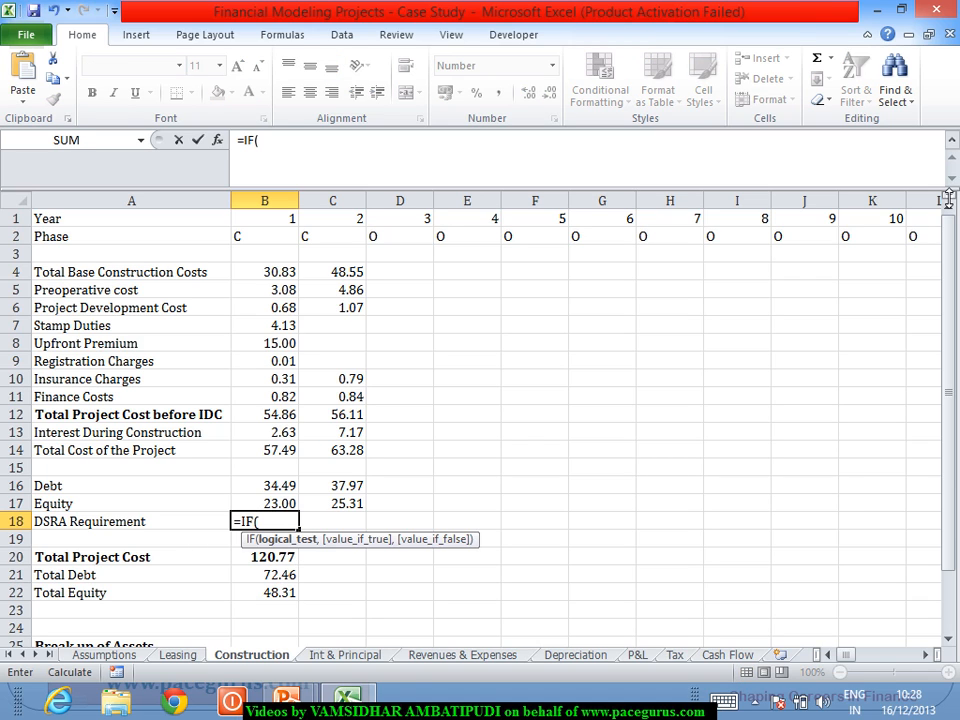
left_click(256, 221)
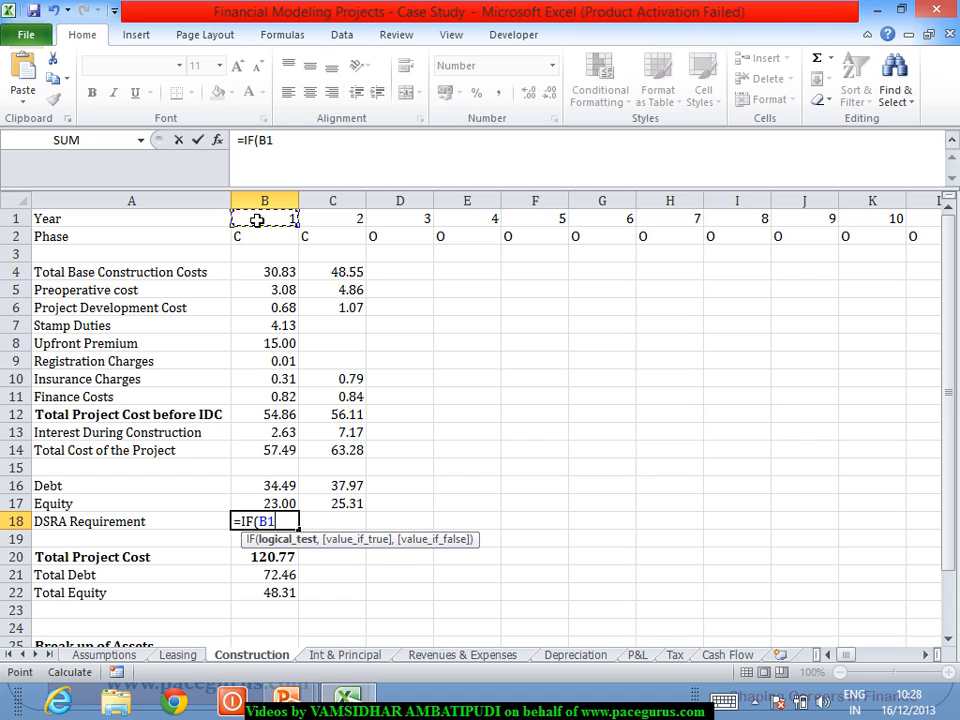
type("=")
left_click(134, 657)
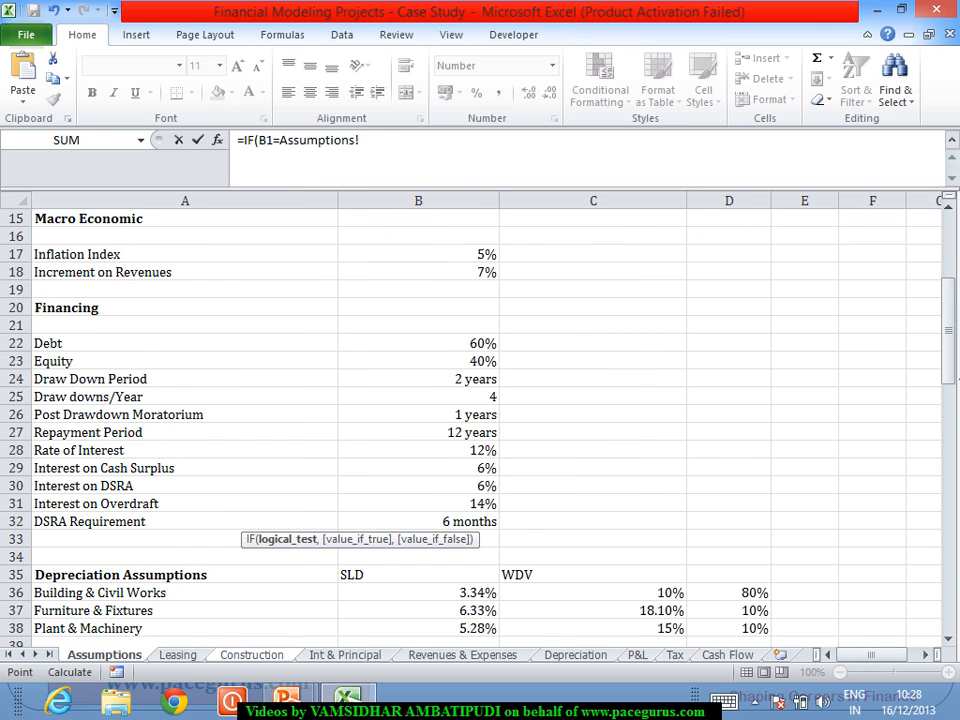
left_click_drag(950, 372, 949, 275)
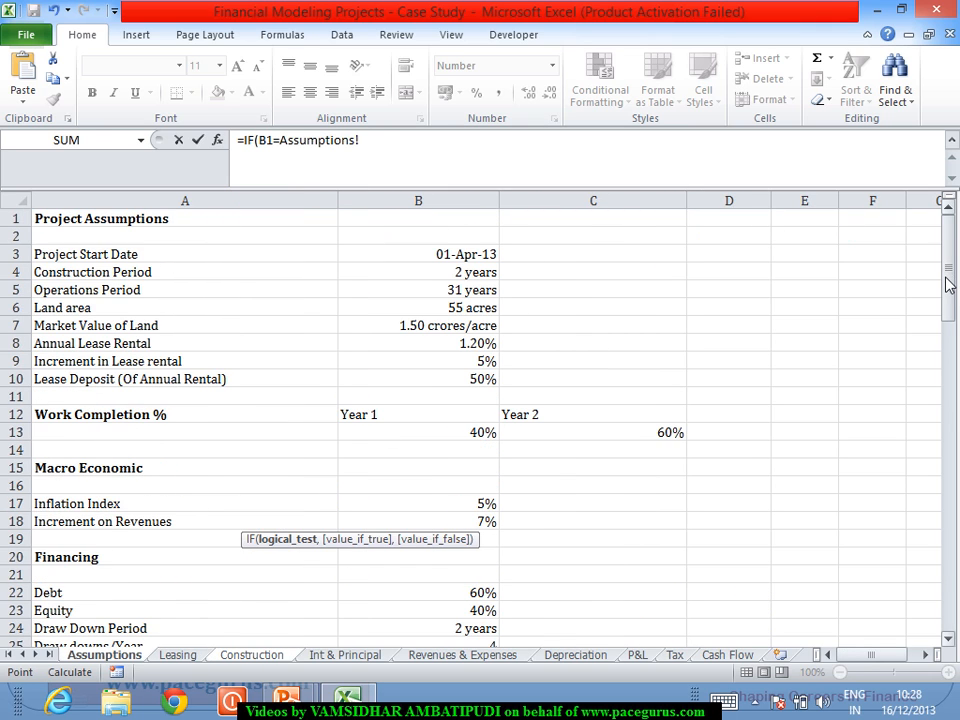
left_click(455, 279)
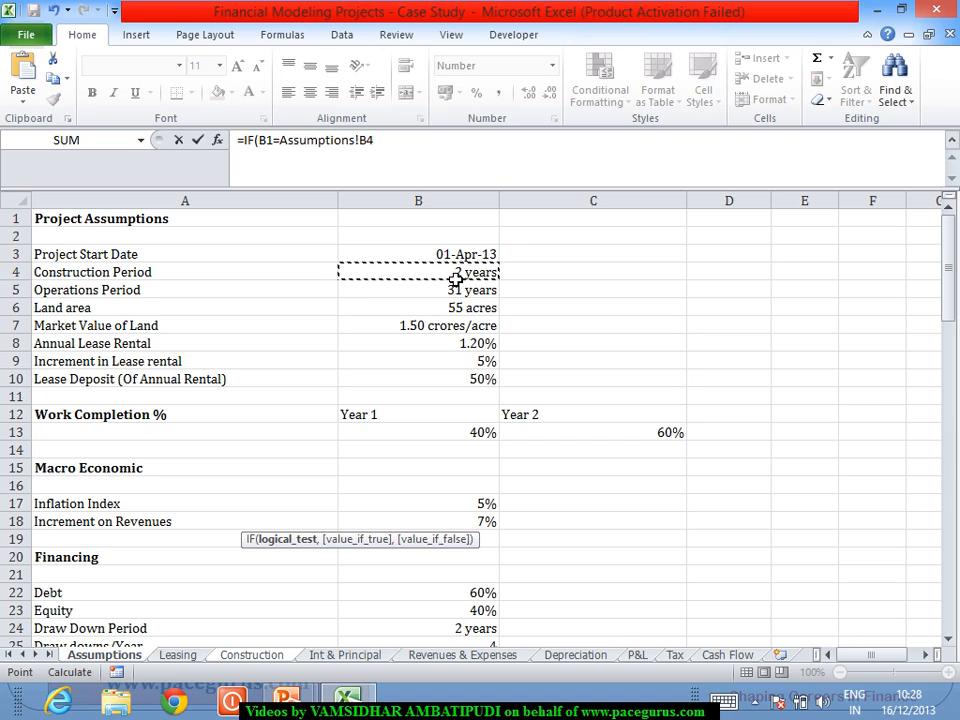
key("F4")
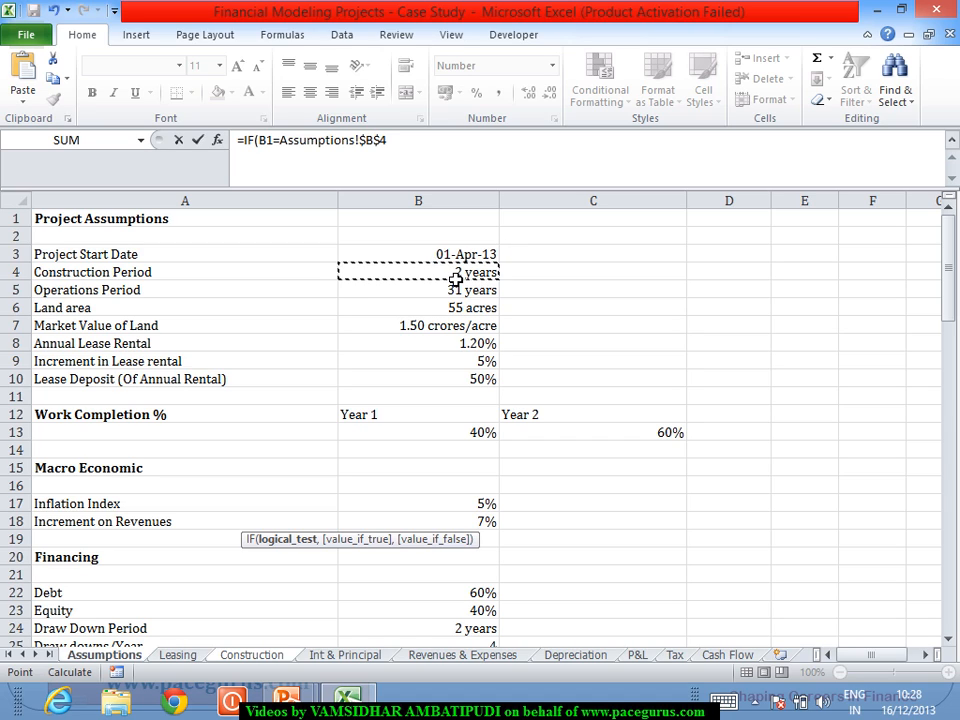
type(",")
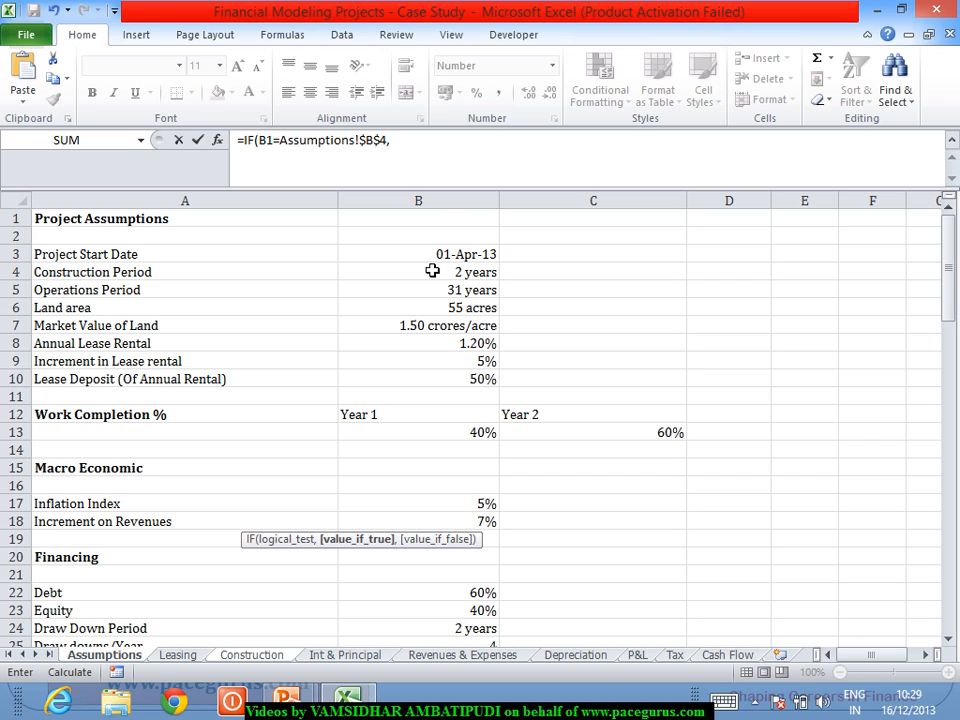
Start the IF's true value with the DSRA months as a fraction of a year, Assumptions!$B$32/12*(
left_click_drag(949, 300, 955, 500)
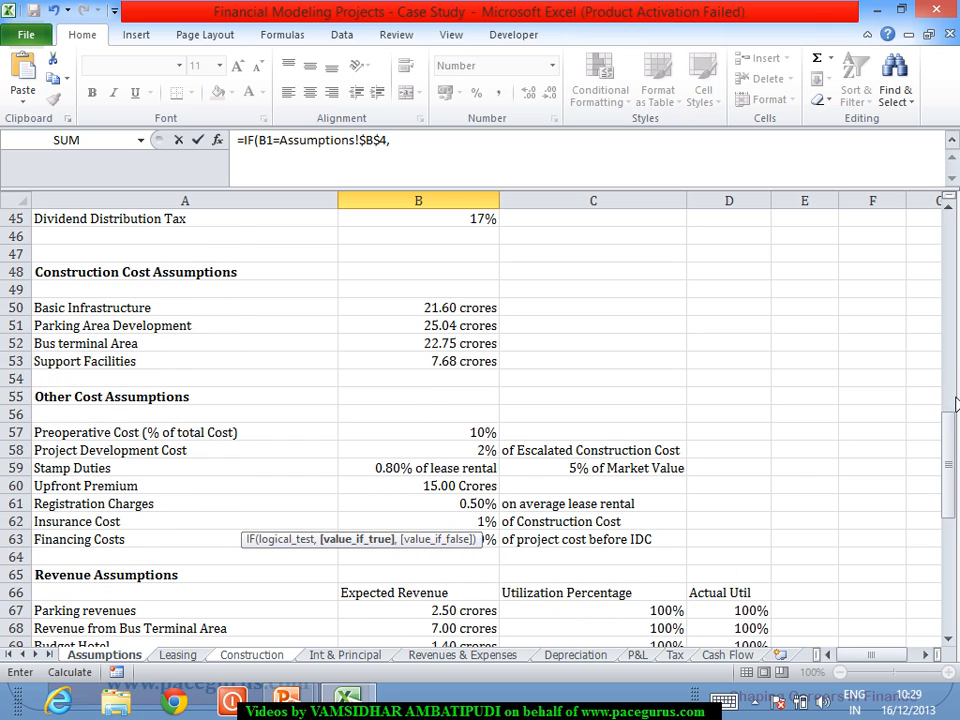
left_click_drag(947, 446, 945, 340)
left_click(437, 420)
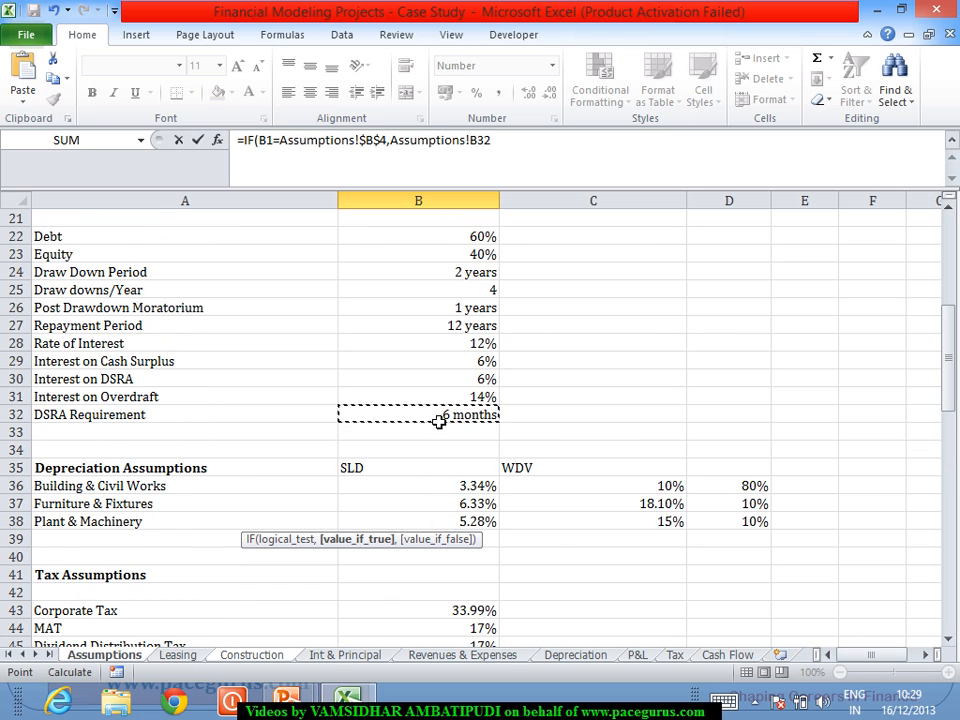
key("F4")
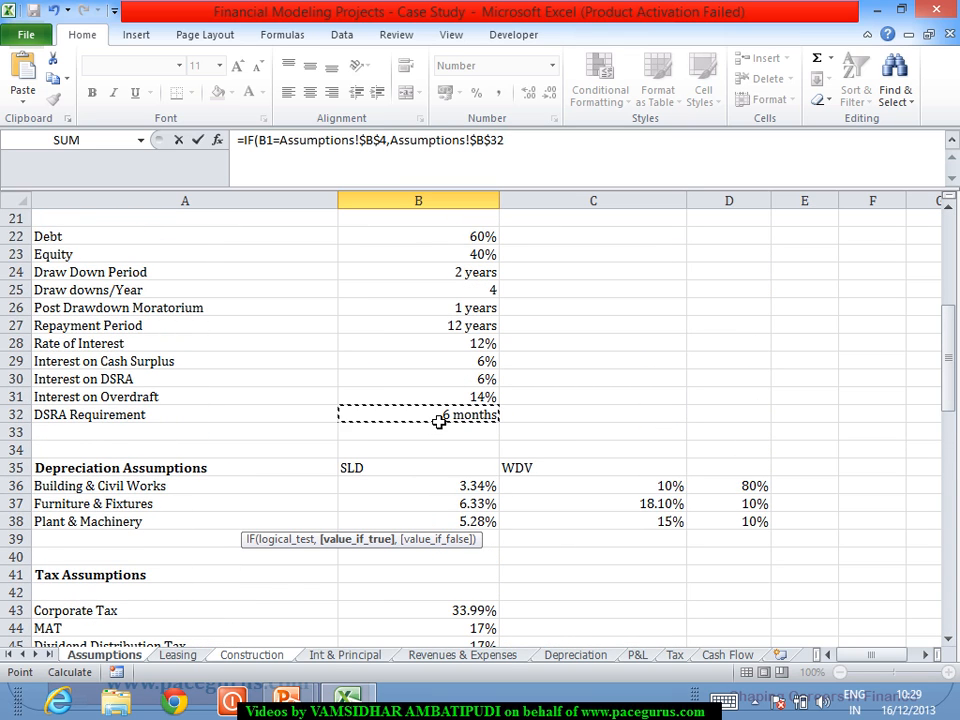
type("/12*(")
left_click(372, 656)
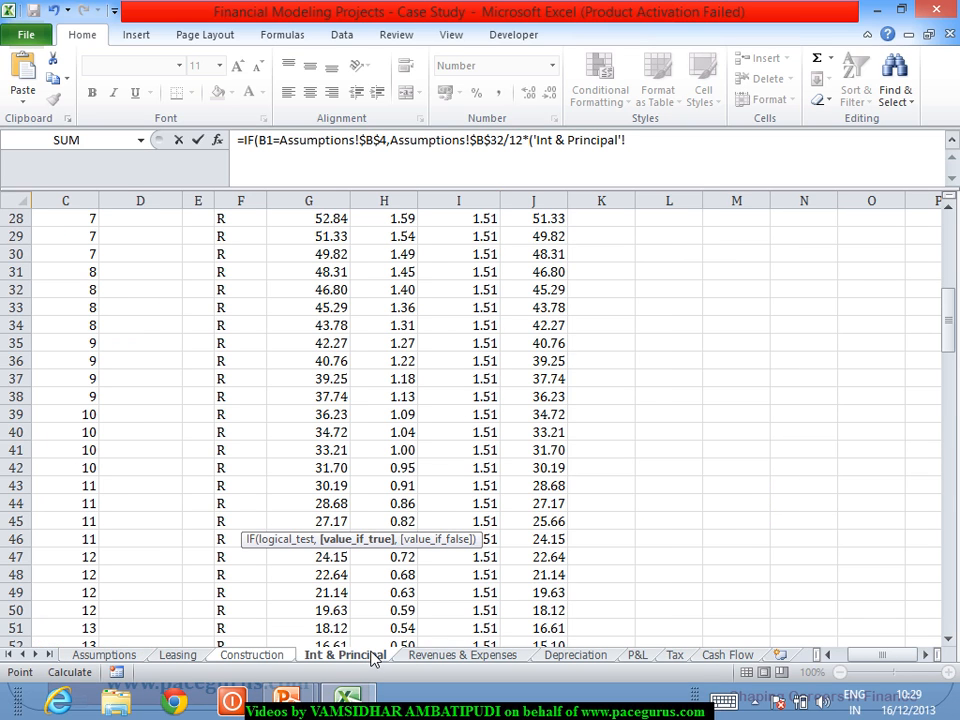
left_click_drag(949, 339, 950, 250)
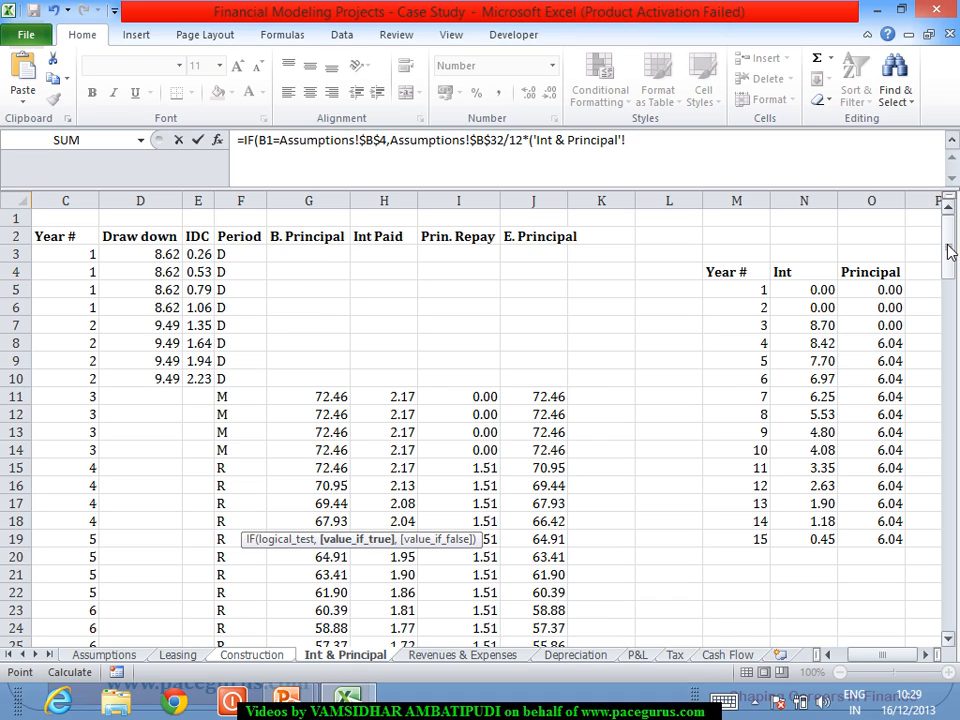
key("BackSpace")
key("BackSpace")
key("BackSpace")
key("BackSpace")
key("BackSpace")
key("BackSpace")
key("BackSpace")
key("BackSpace")
key("BackSpace")
key("BackSpace")
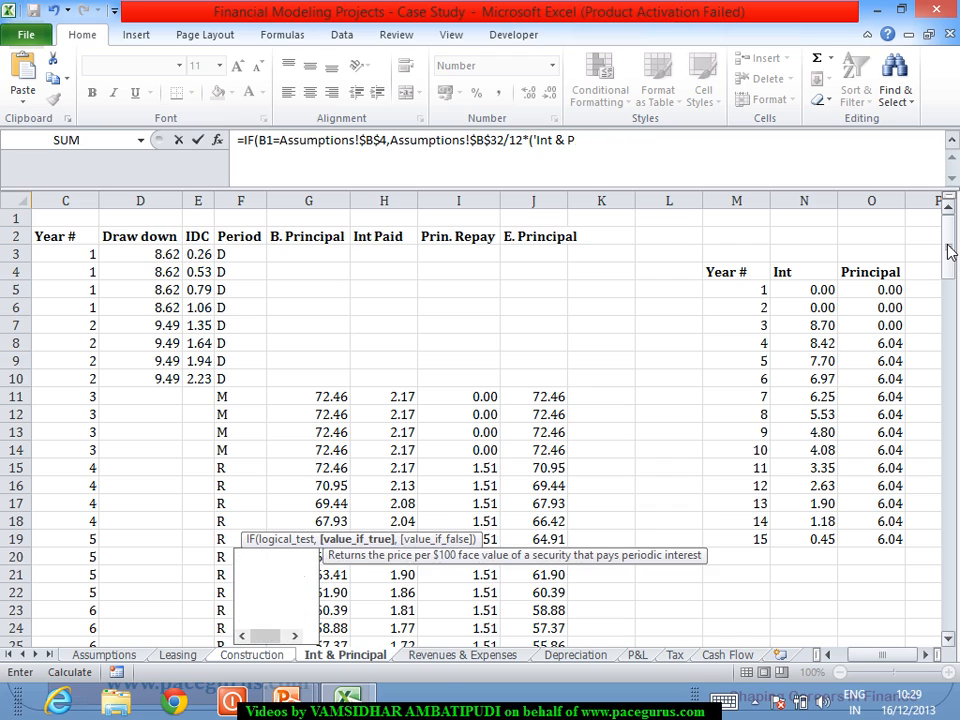
key("BackSpace")
key("BackSpace")
key("BackSpace")
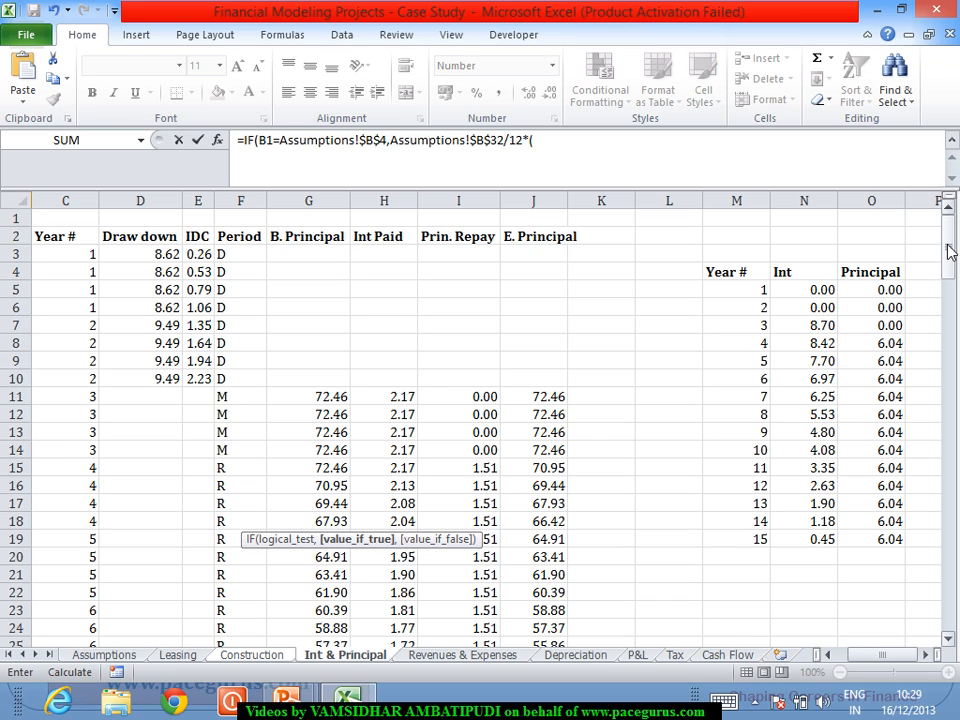
Try a SUMIF in the true value, with range 'Int & Principal'!M:M and criterion Assumptions!$B$4, the construction period
type("S")
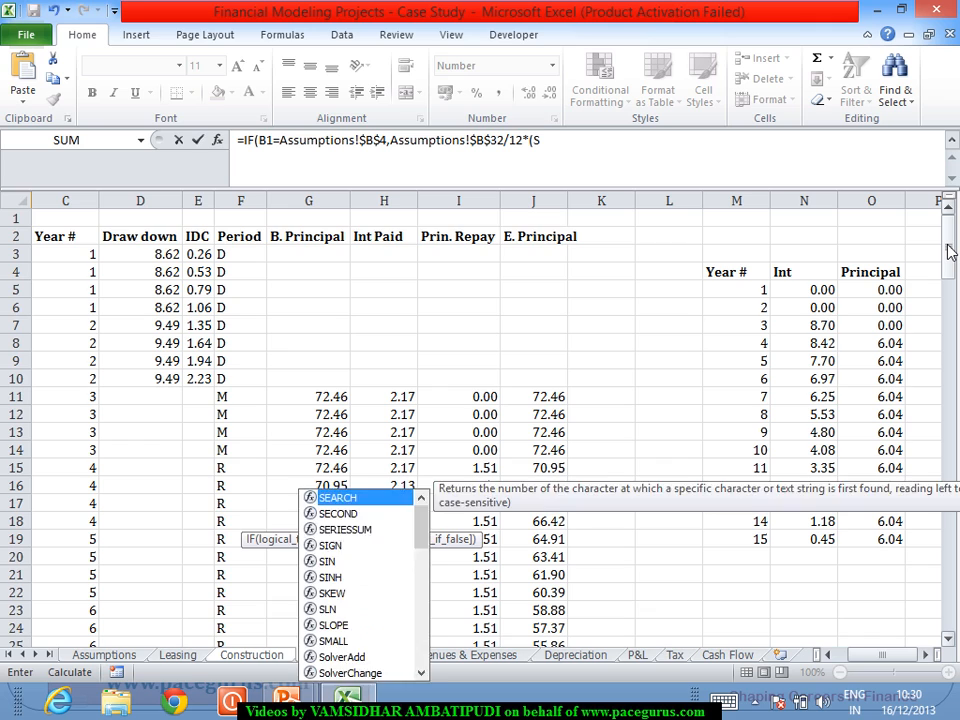
type("um")
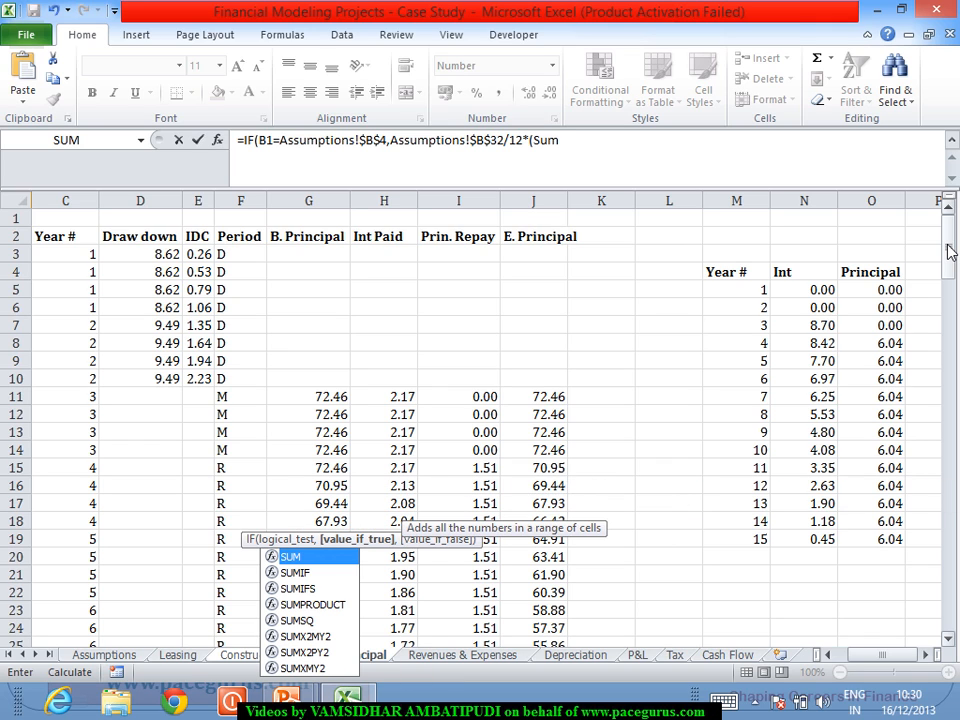
type("If")
key("Tab")
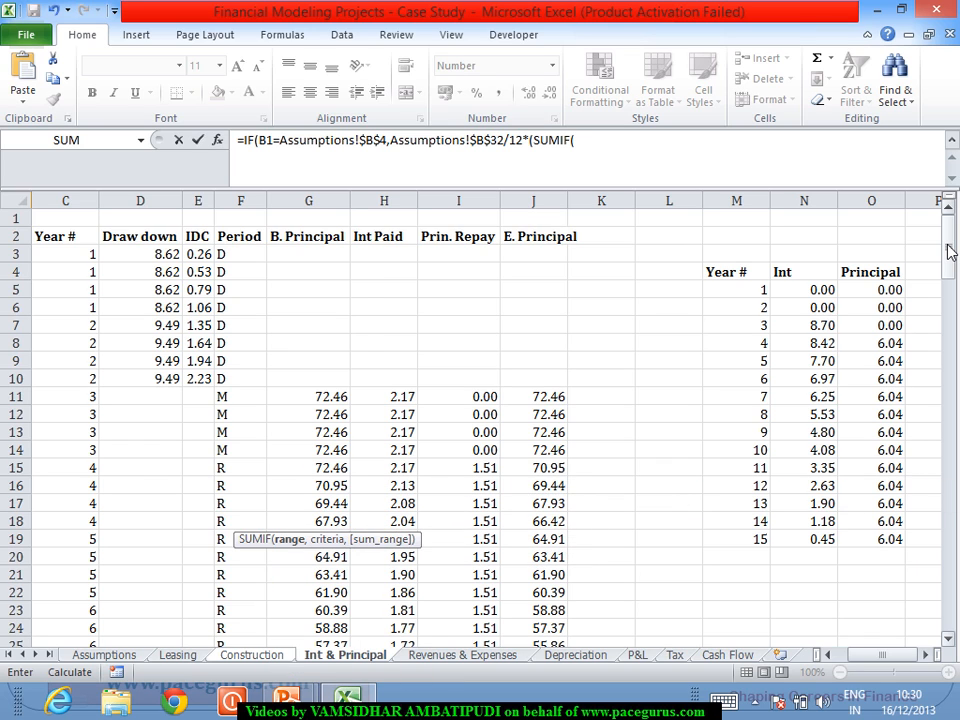
left_click(759, 208)
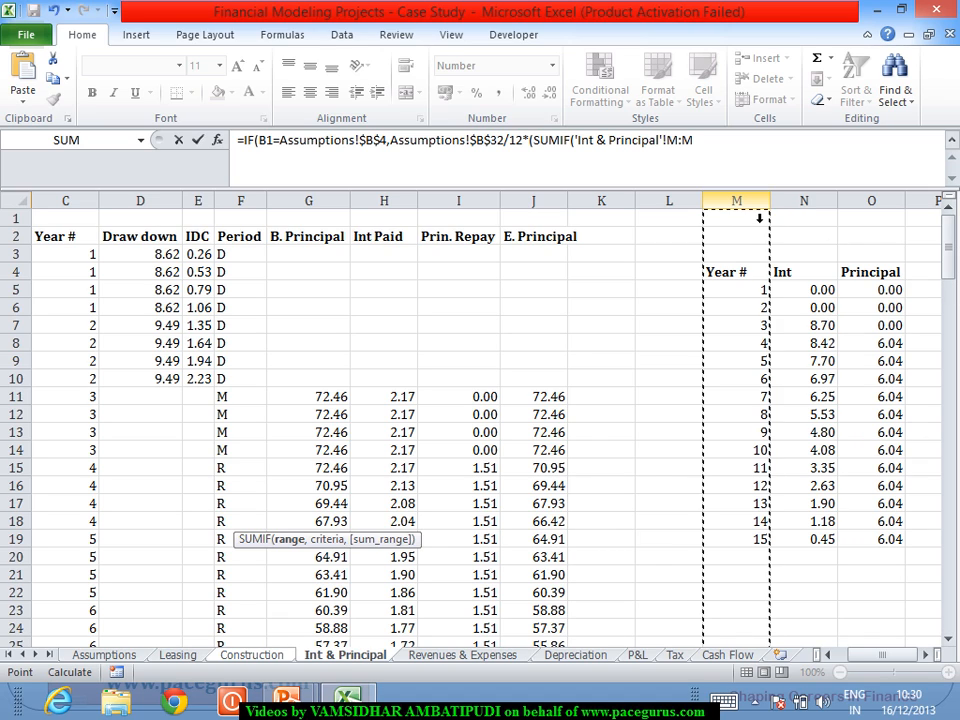
type(",")
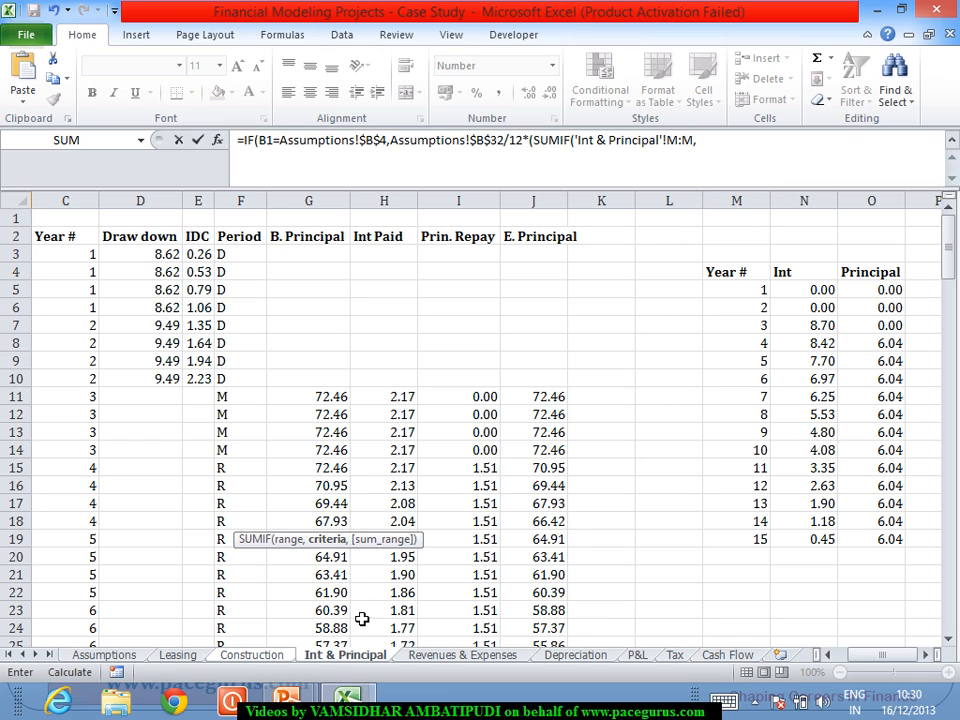
left_click(124, 658)
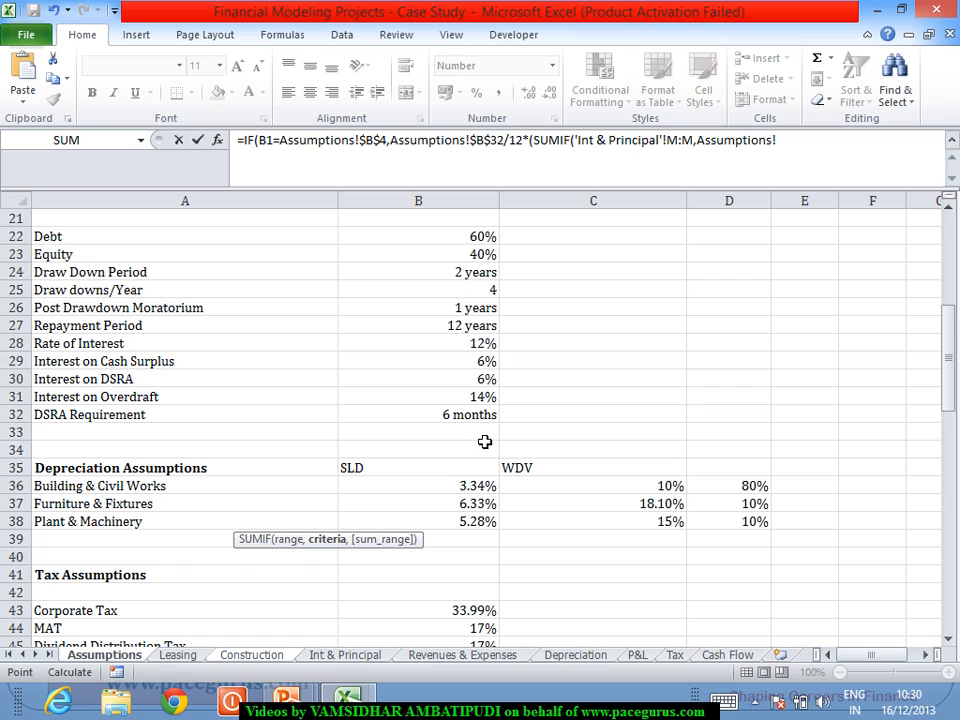
left_click_drag(947, 350, 949, 222)
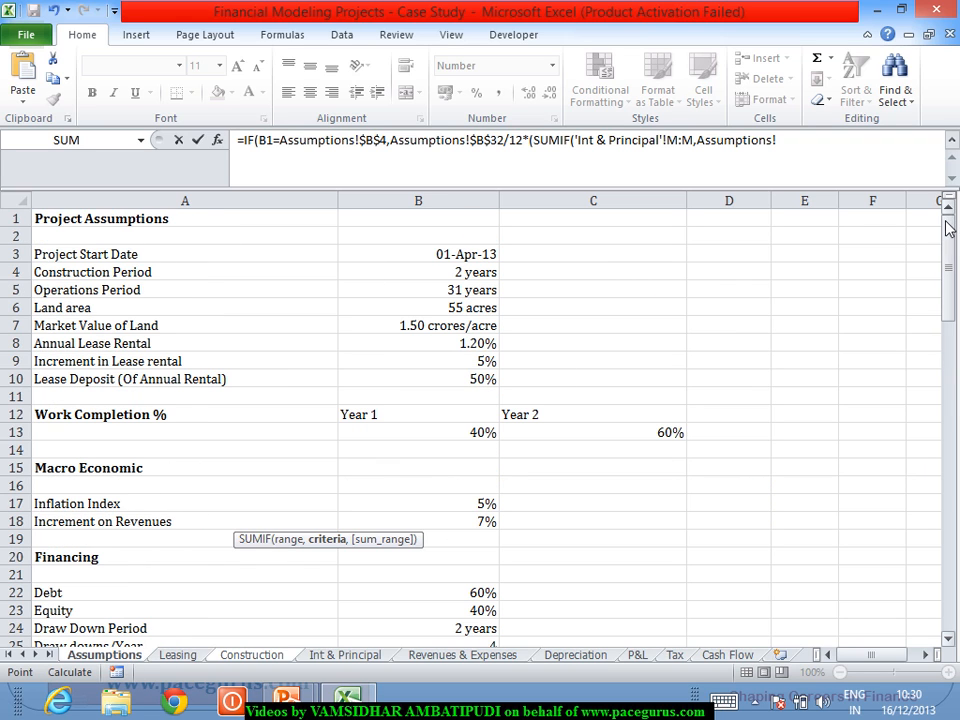
left_click(451, 273)
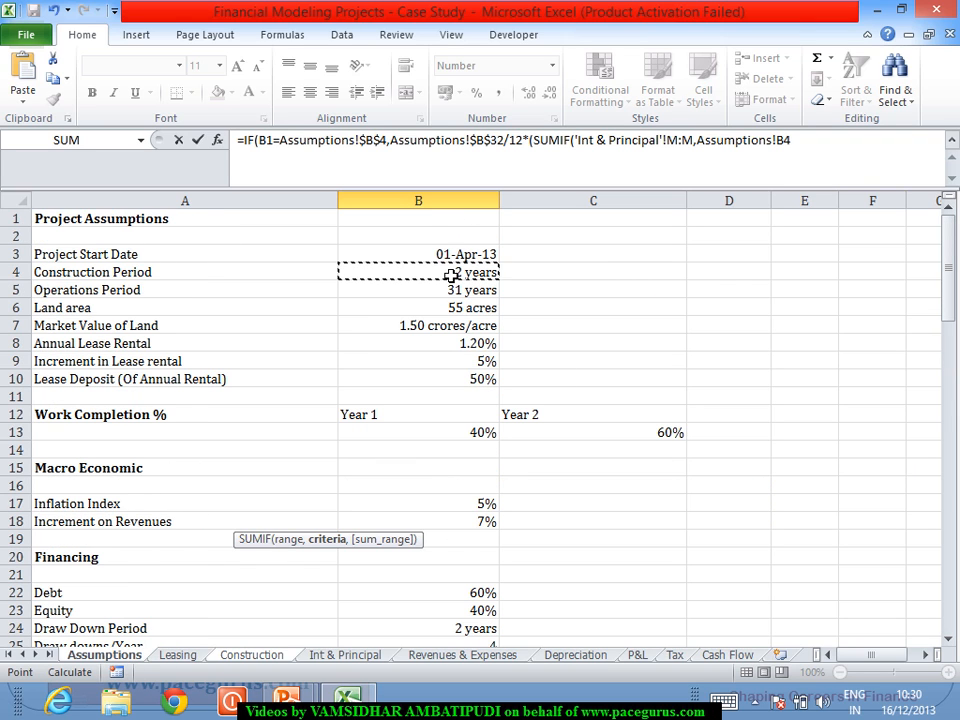
key("F4")
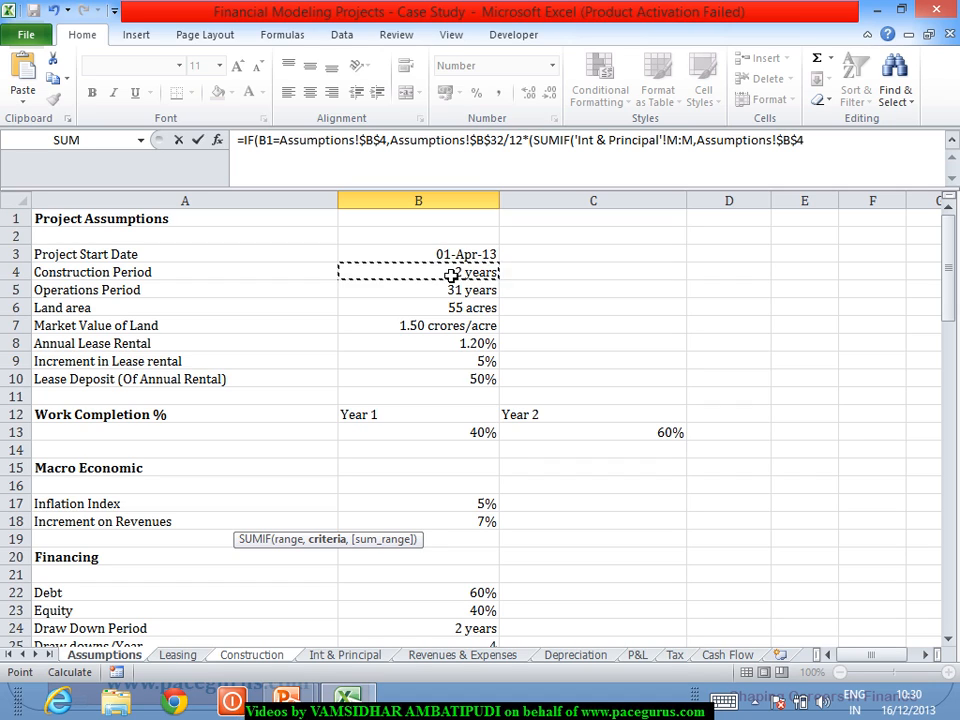
type(",")
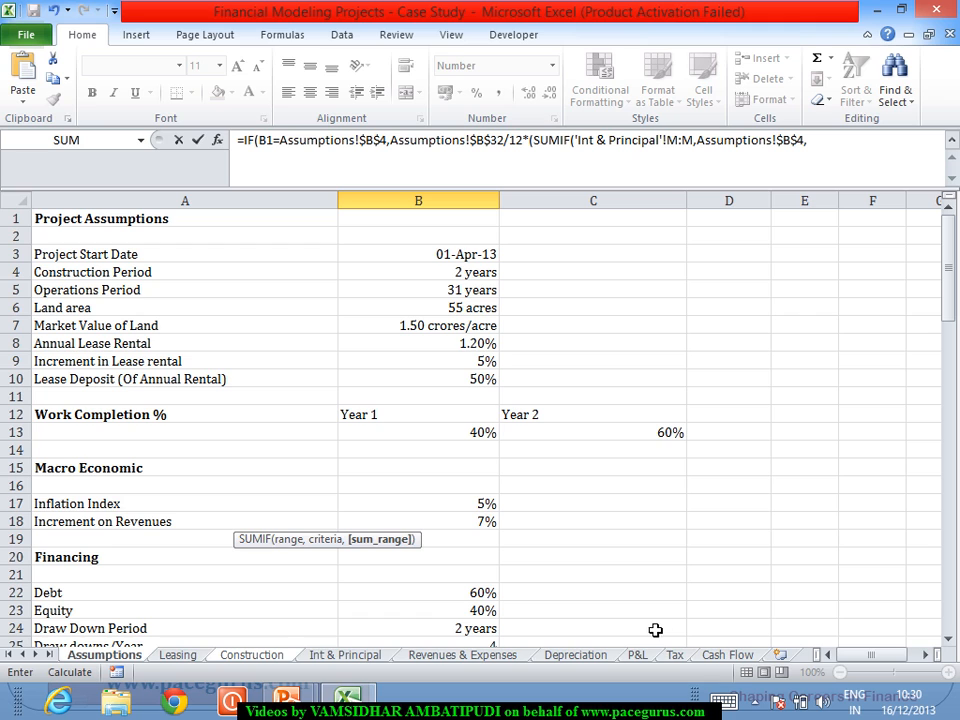
Set the SUMIF's sum range to 'Int & Principal'!$N:$N, make its criteria range absolute as $M:$M, and discard the formula
left_click(380, 655)
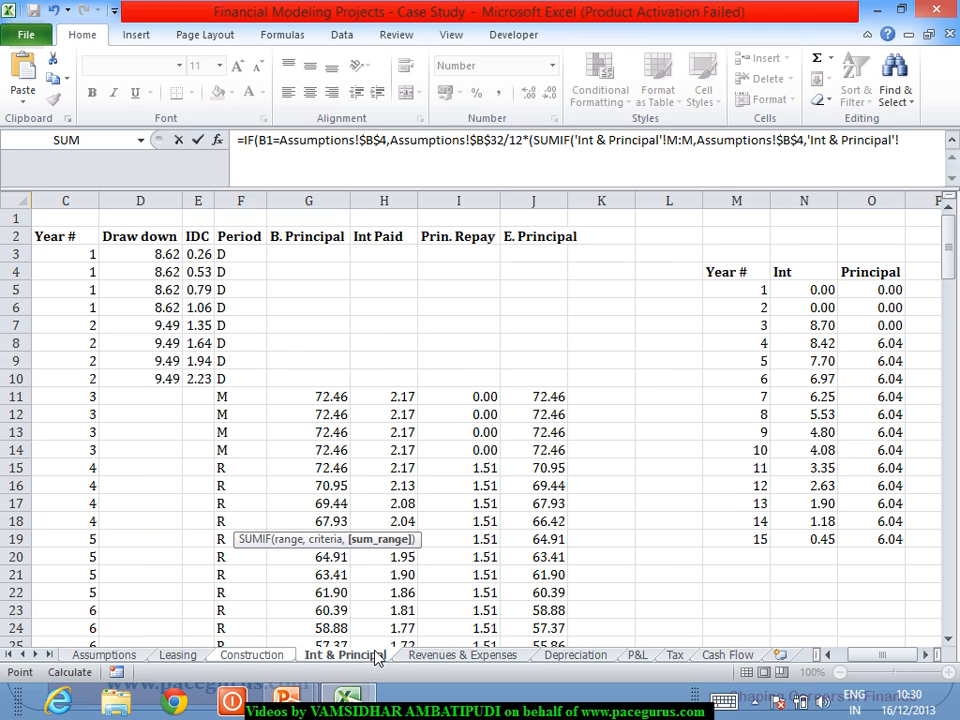
left_click(815, 203)
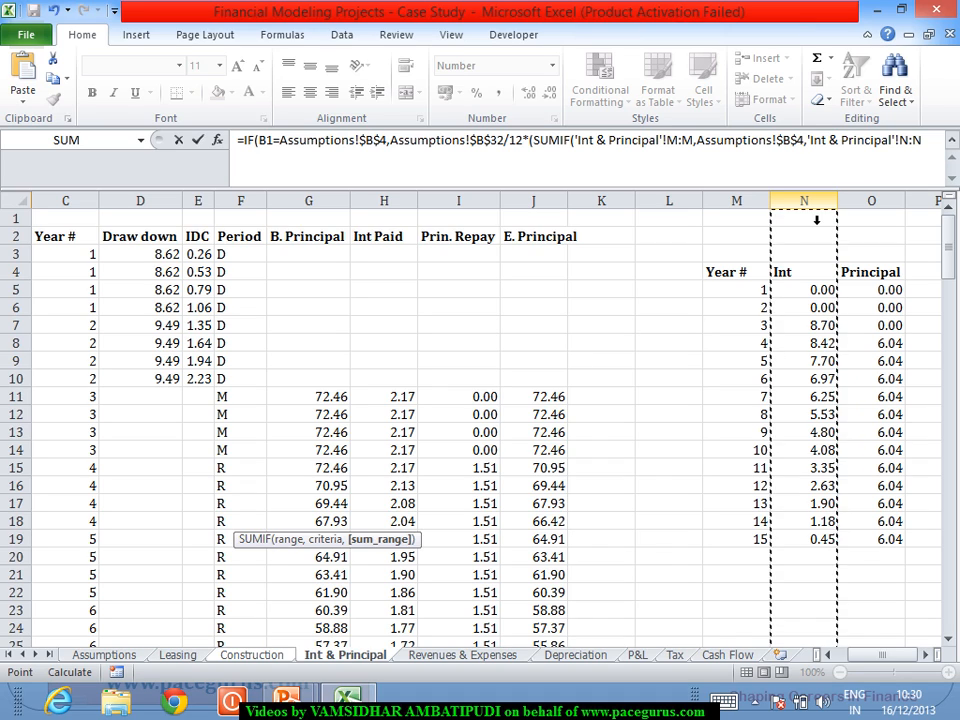
key("F4")
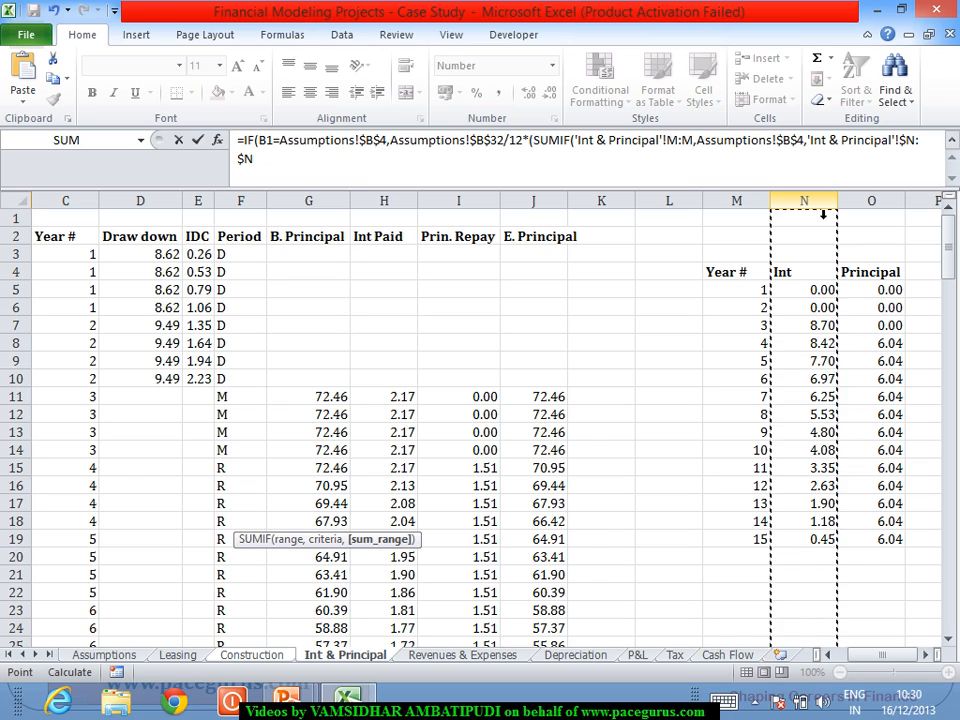
left_click(684, 143)
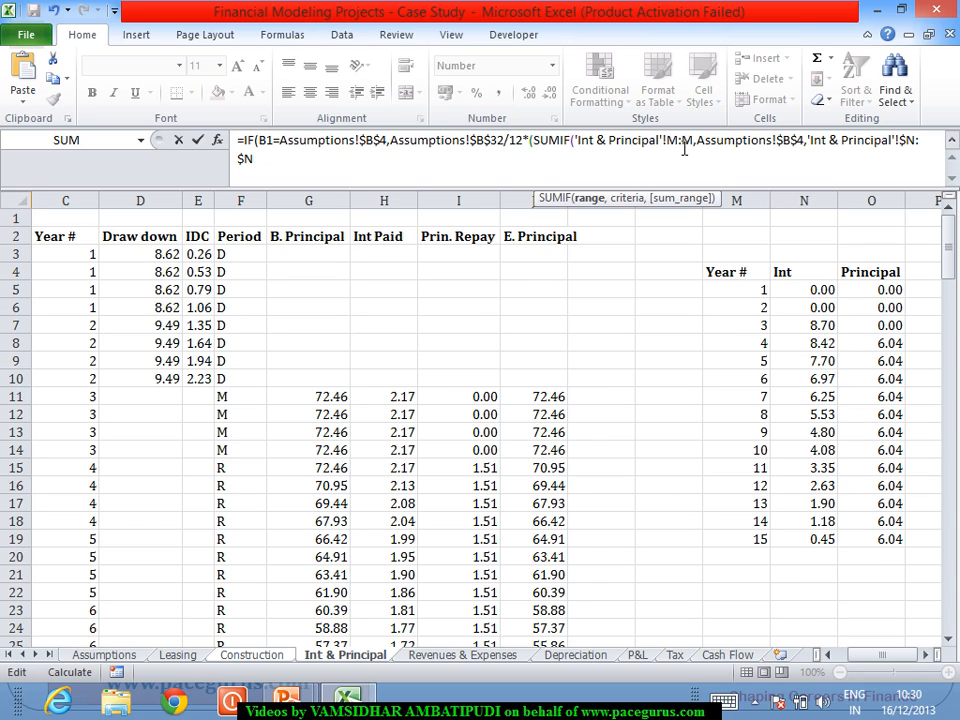
key("F4")
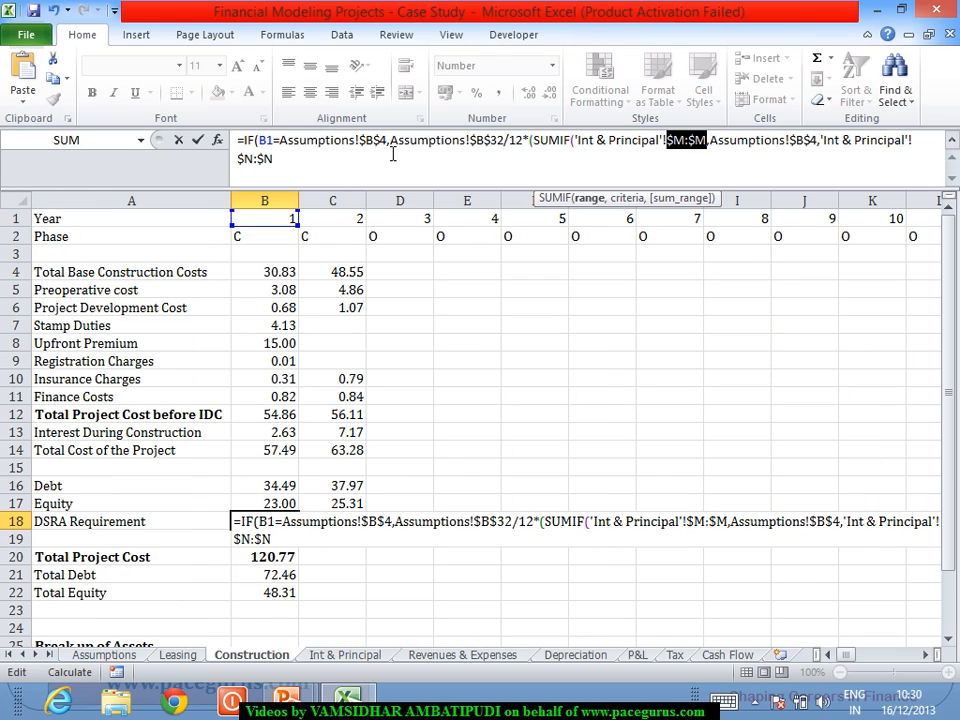
key("End")
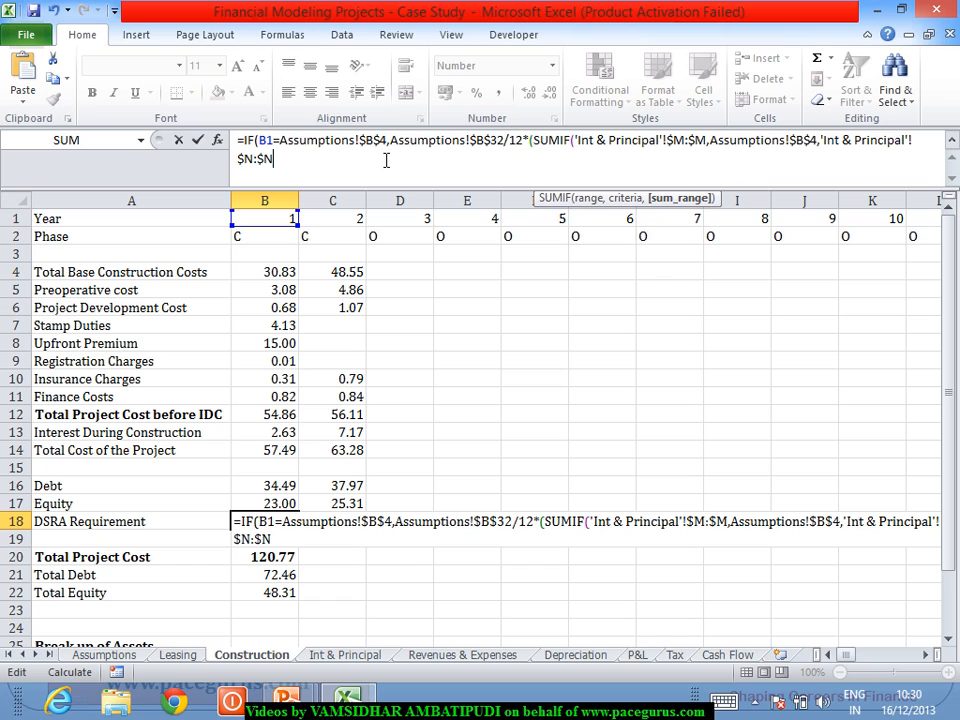
key("Escape")
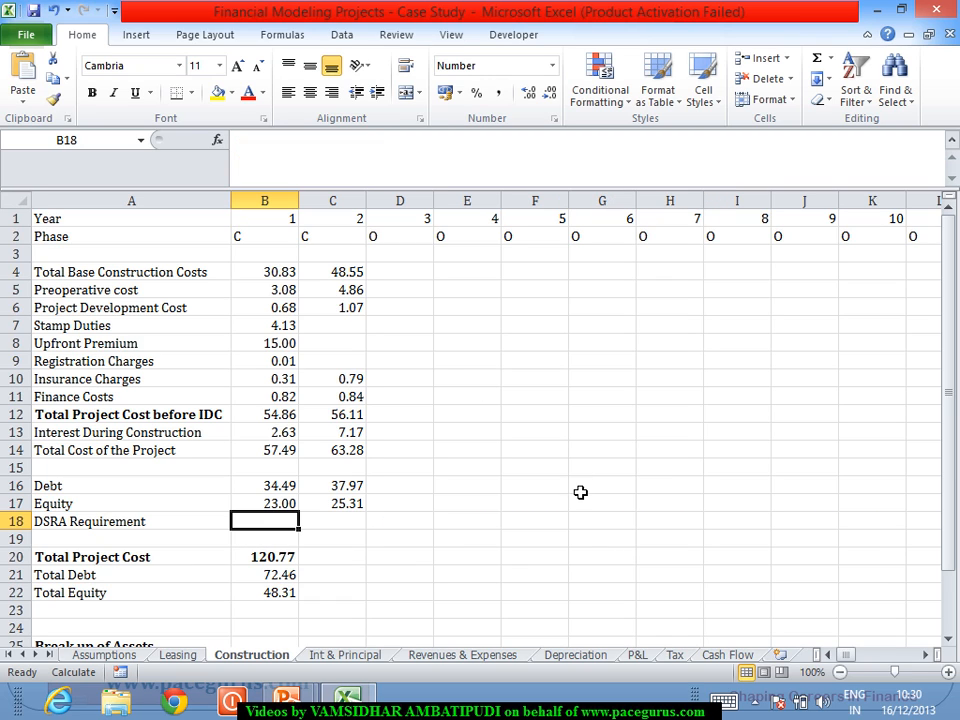
left_click(735, 656)
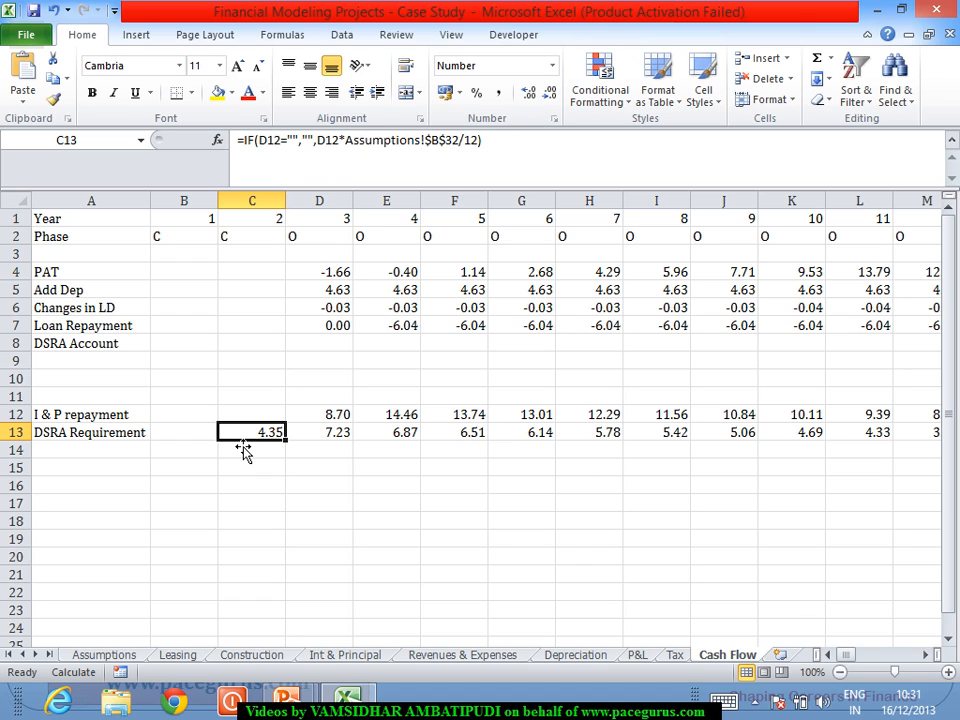
left_click(256, 659)
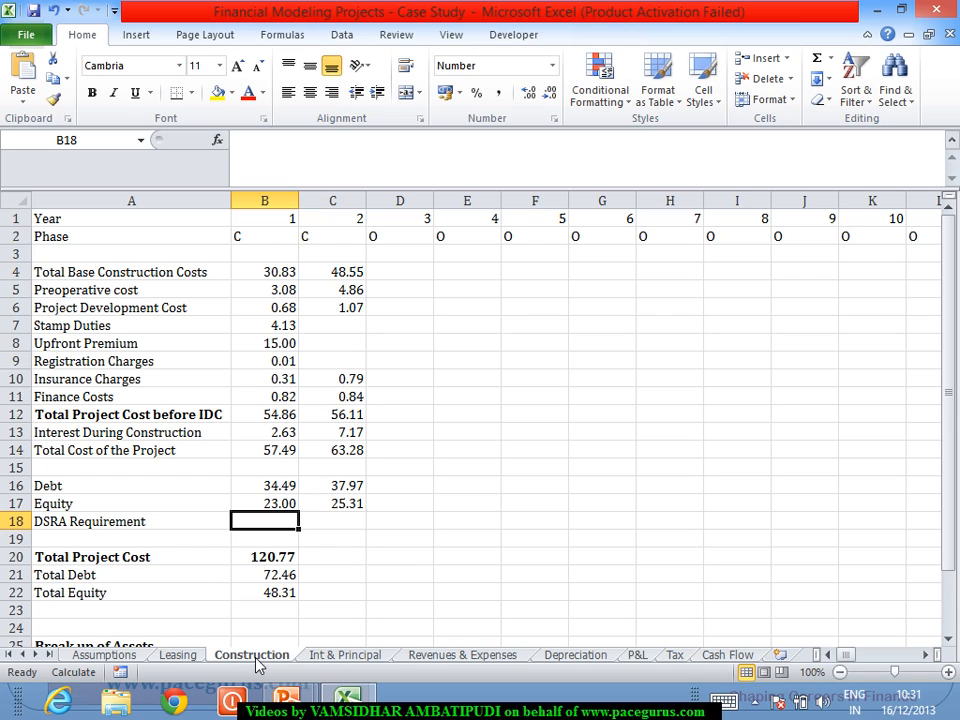
left_click(348, 655)
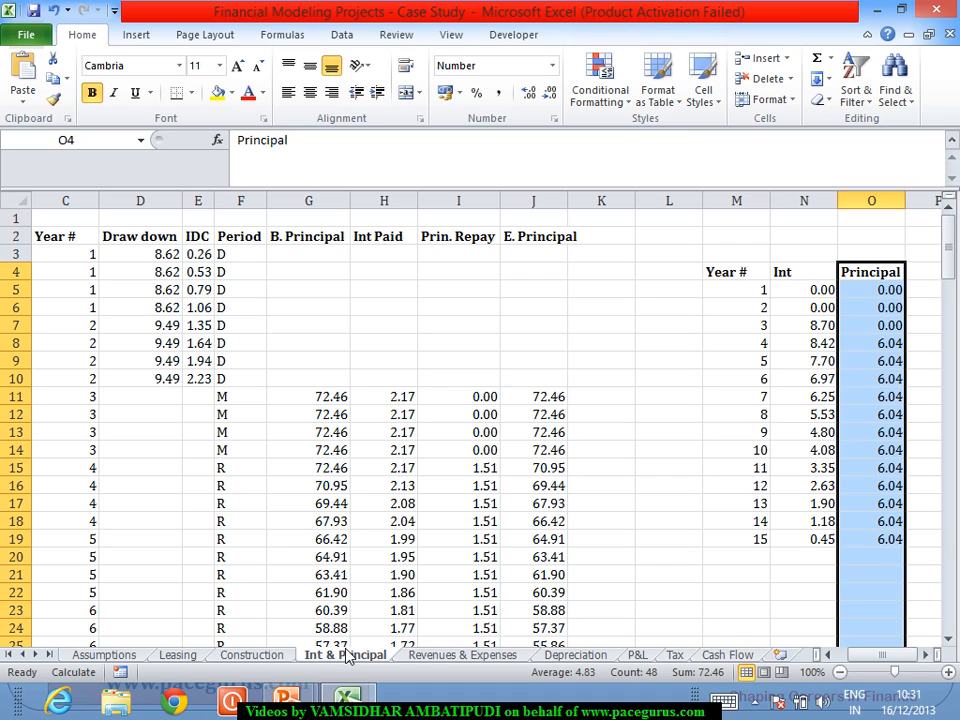
left_click(680, 224)
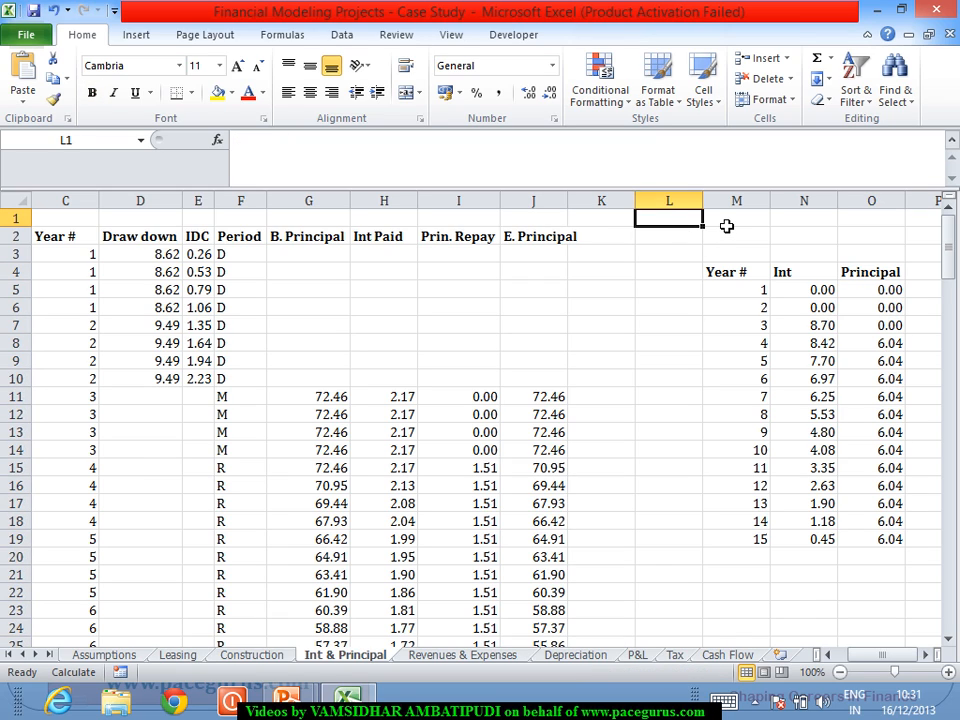
left_click(726, 222)
type("DSRA")
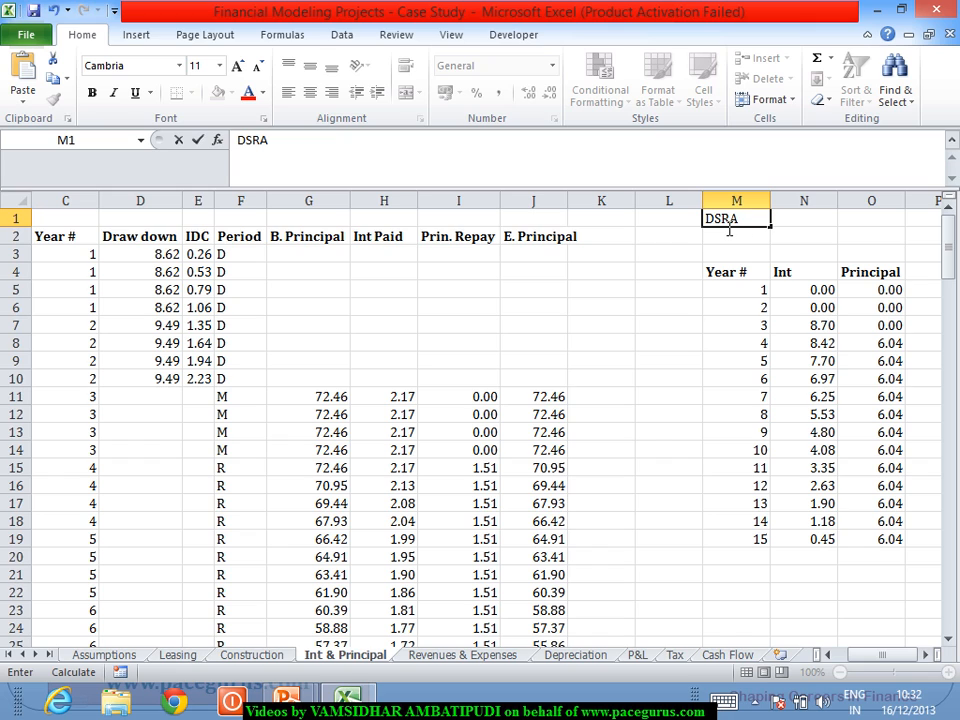
key("BackSpace")
key("BackSpace")
key("BackSpace")
key("BackSpace")
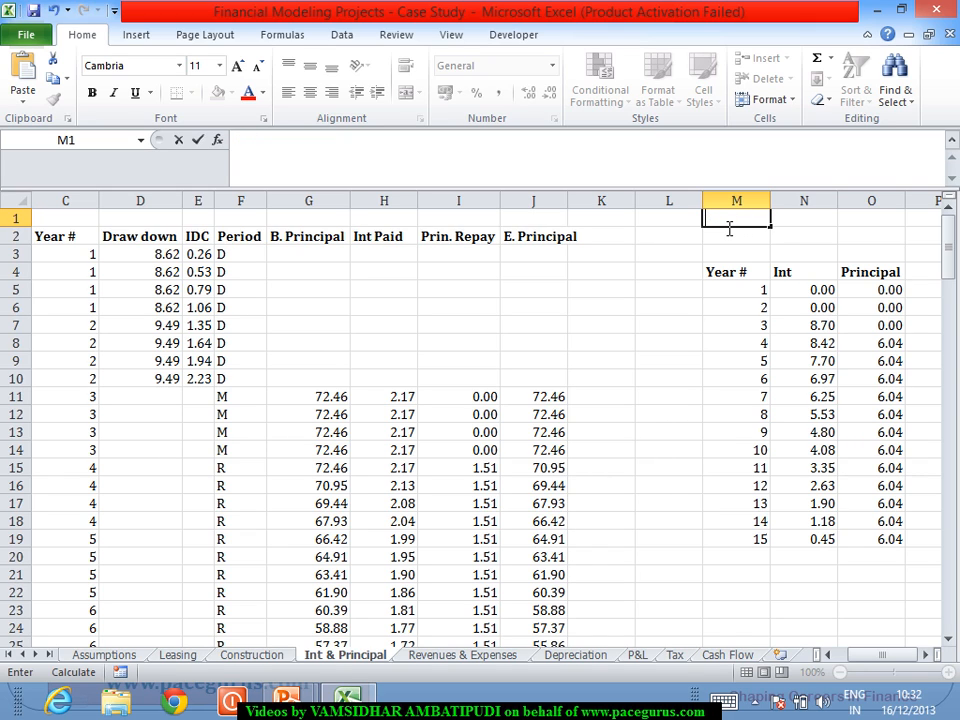
Restart the formula in Construction B18 as an IF testing whether the year in B1 equals the construction period, Assumptions!$B$4
left_click(254, 655)
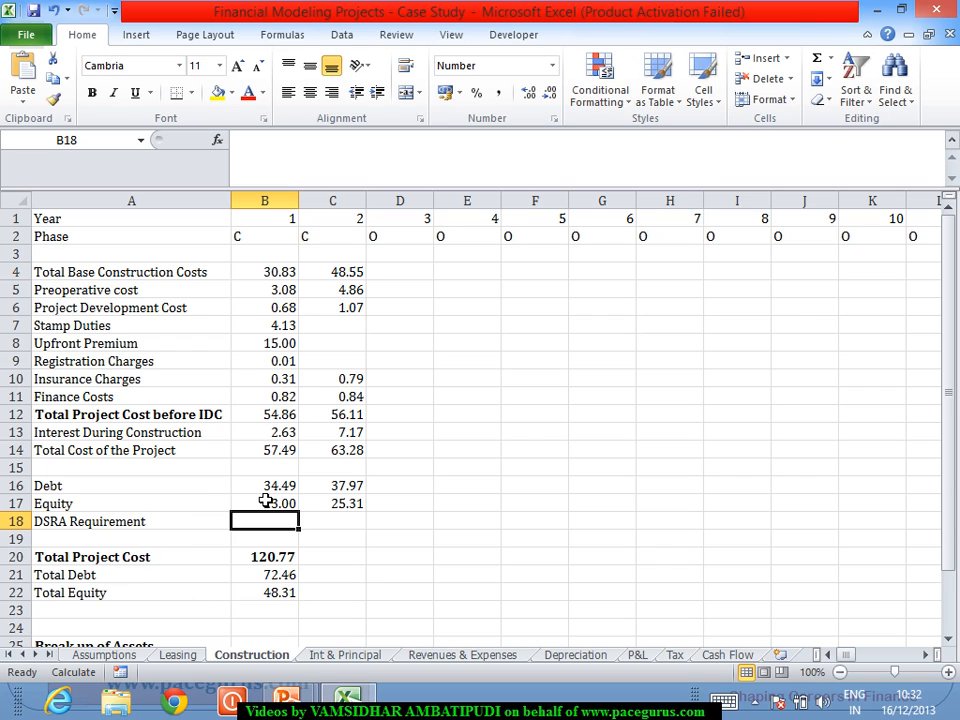
type("=if")
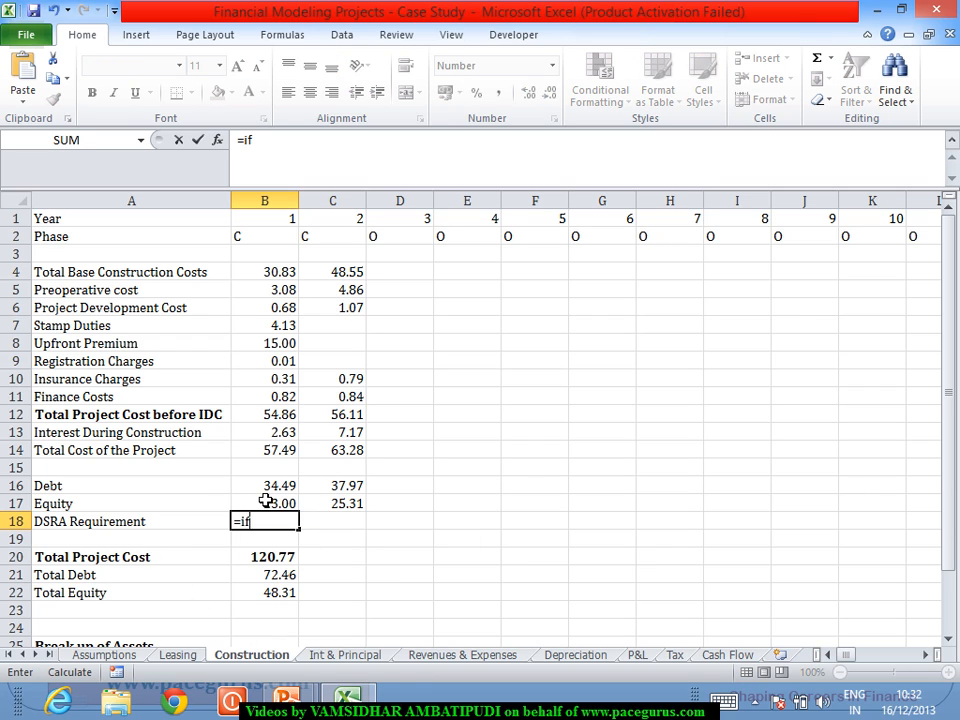
key("Tab")
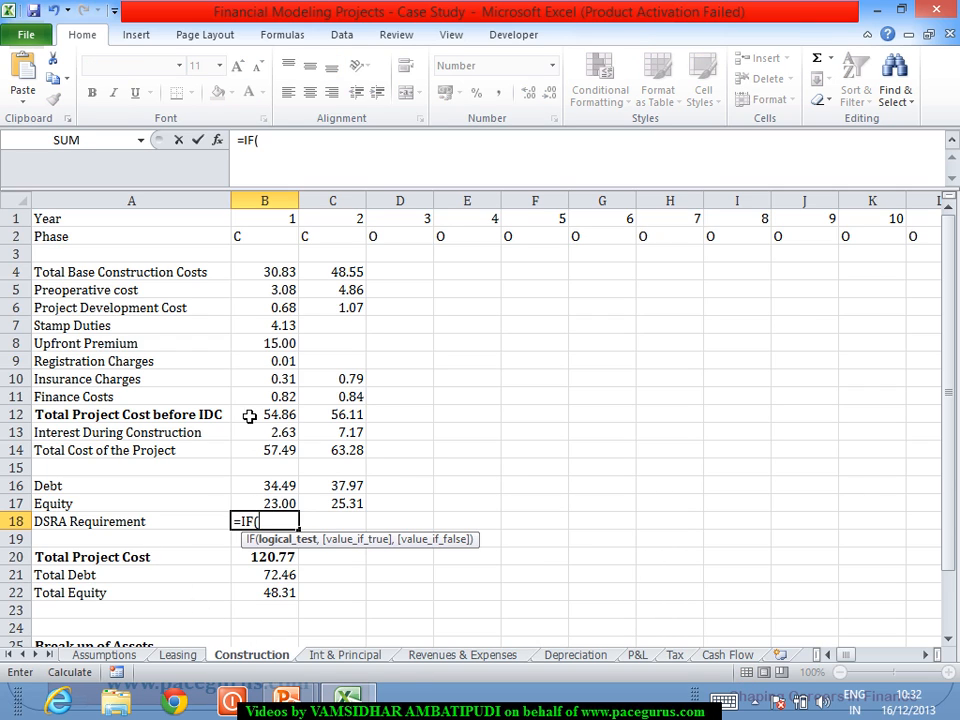
left_click(266, 220)
type("=")
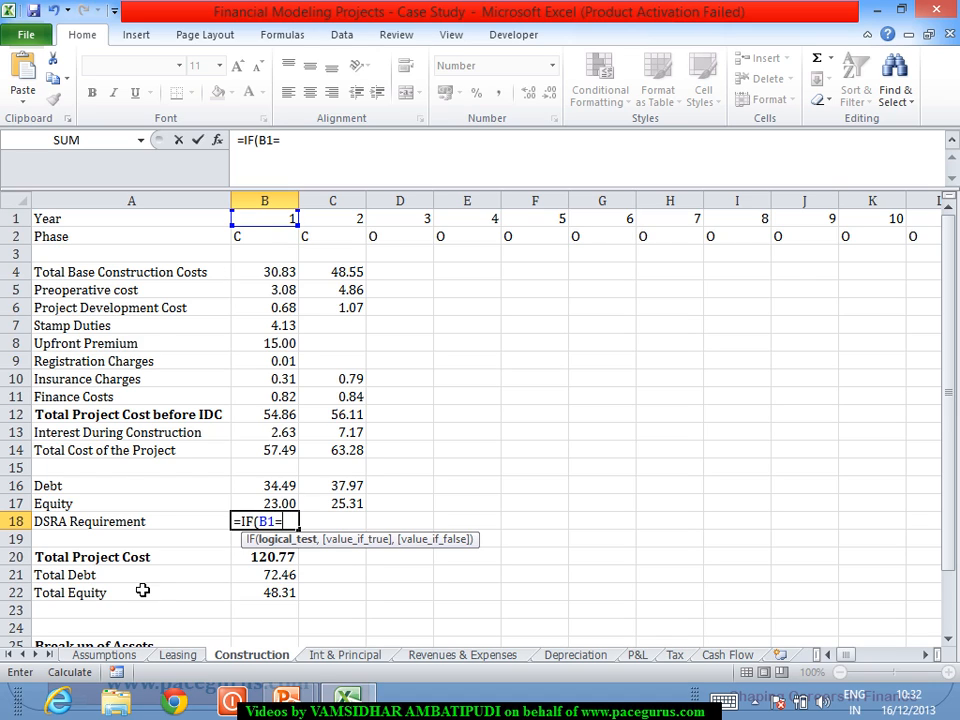
left_click(104, 654)
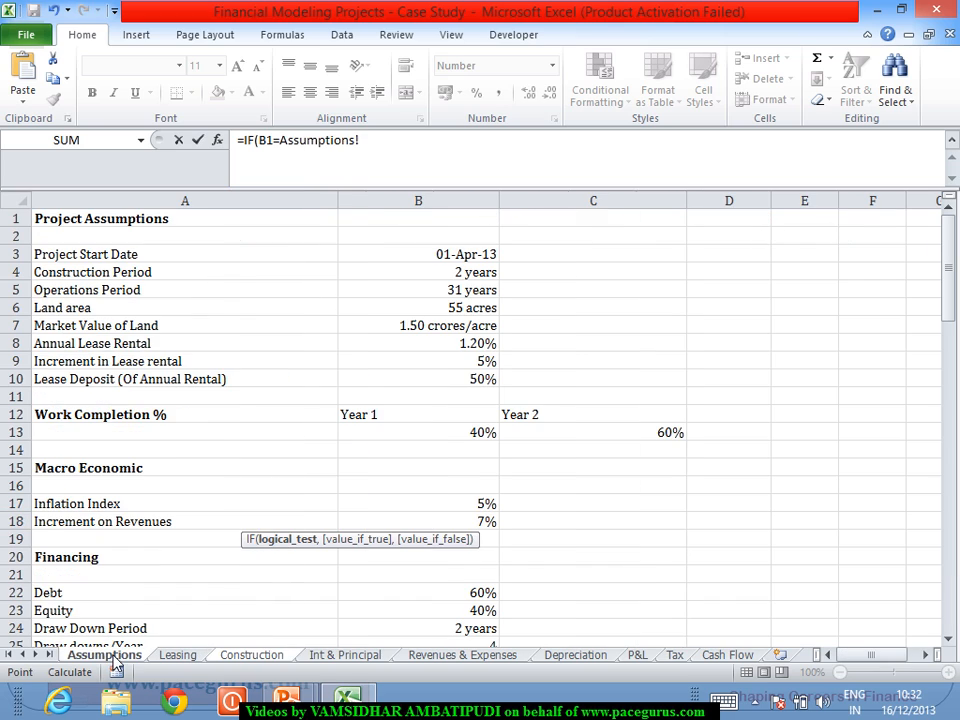
left_click(452, 279)
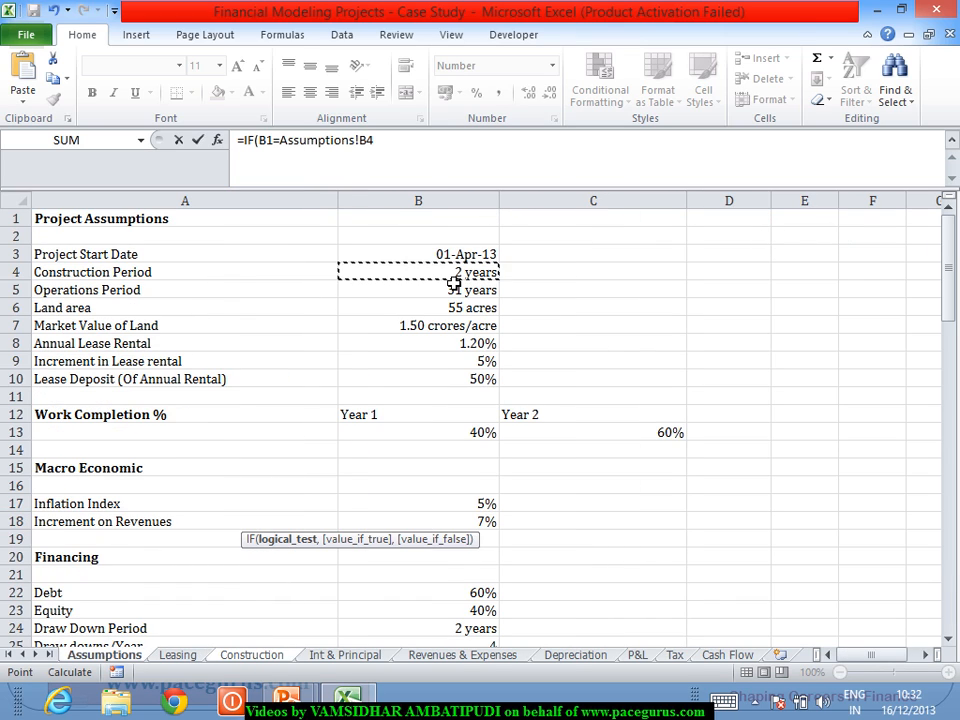
key("F4")
type(",")
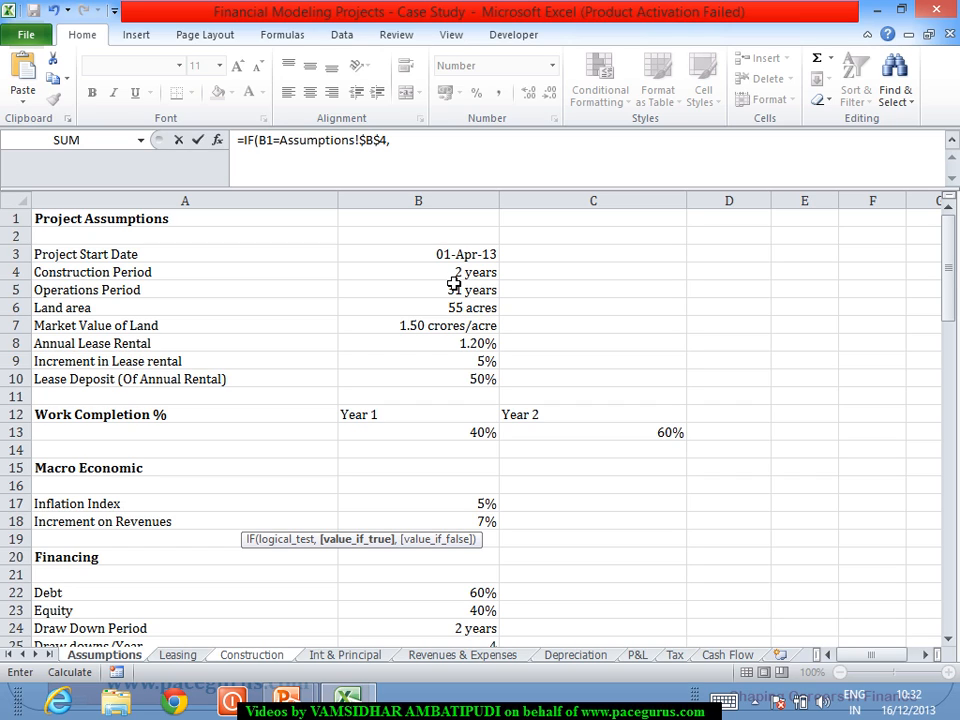
Begin the IF's true value with an INDEX over the interest range 'Int & Principal'!$N$4:$N$51
left_click(423, 147)
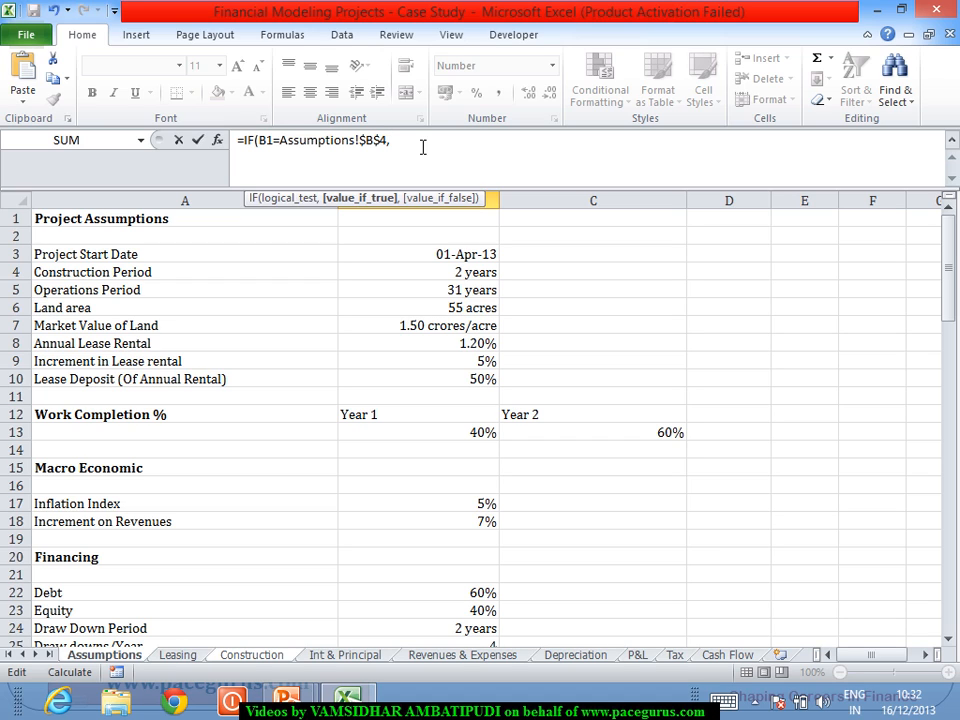
type("I")
type("ndex")
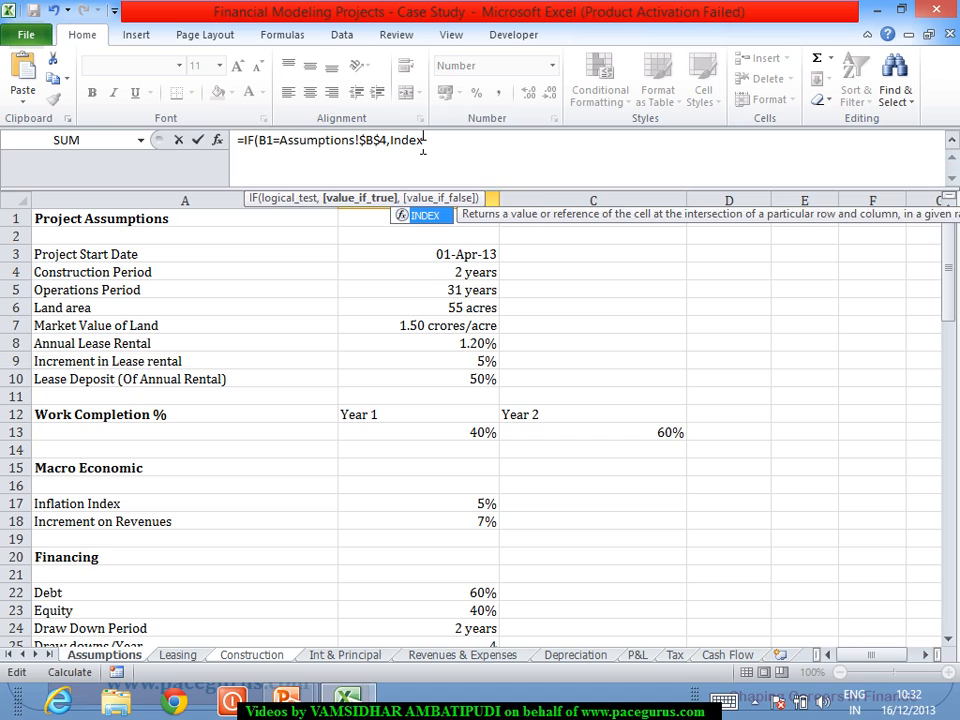
key("Tab")
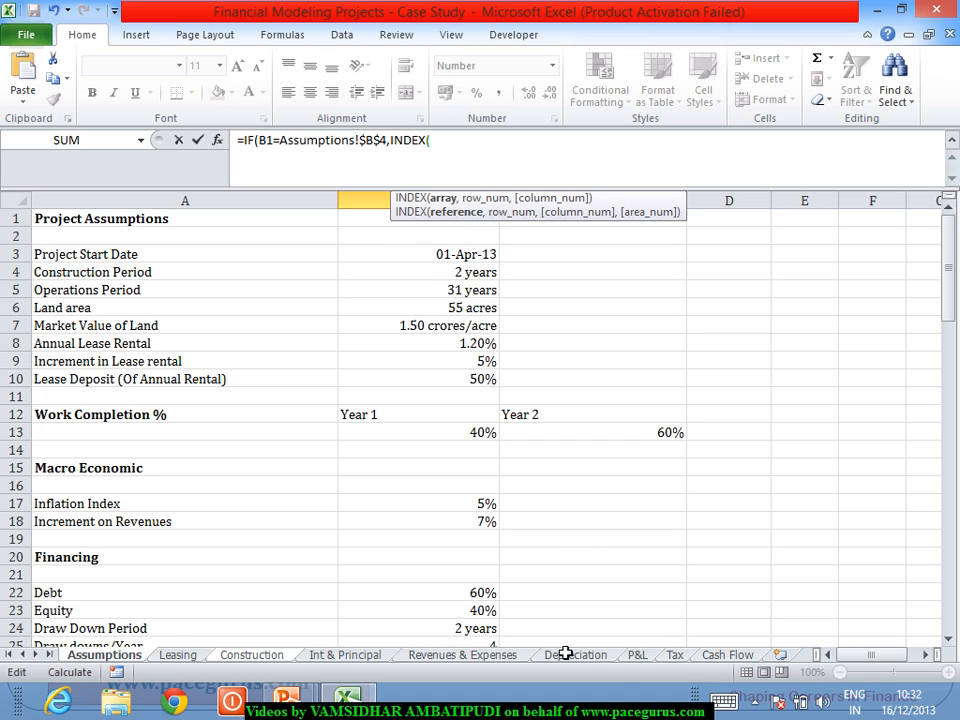
left_click(348, 656)
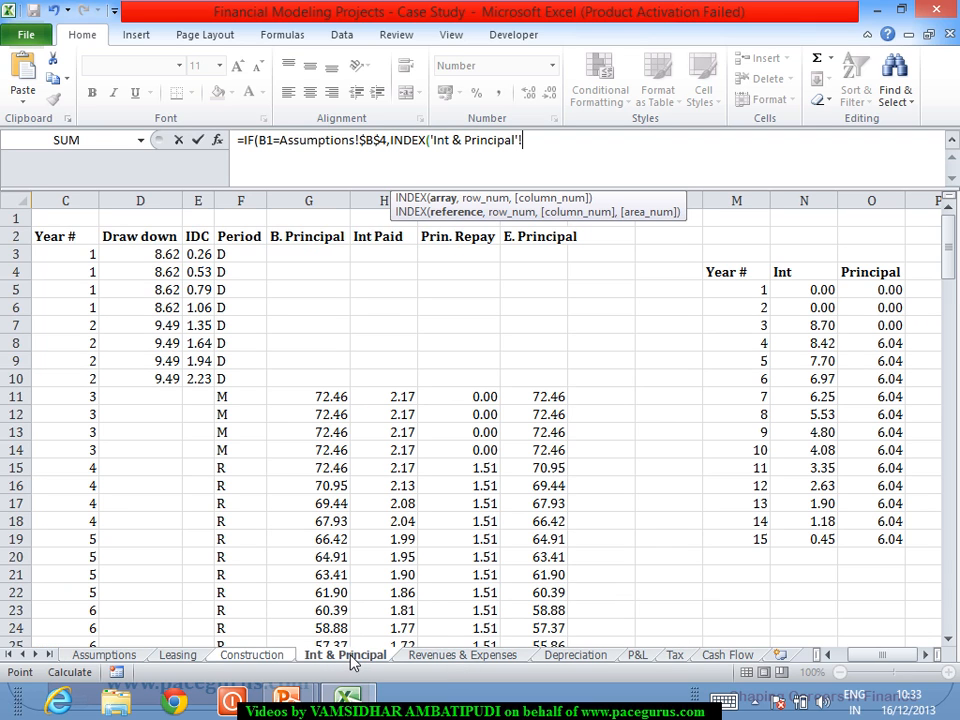
left_click(806, 272)
key("ctrl+shift+Down")
key("F4")
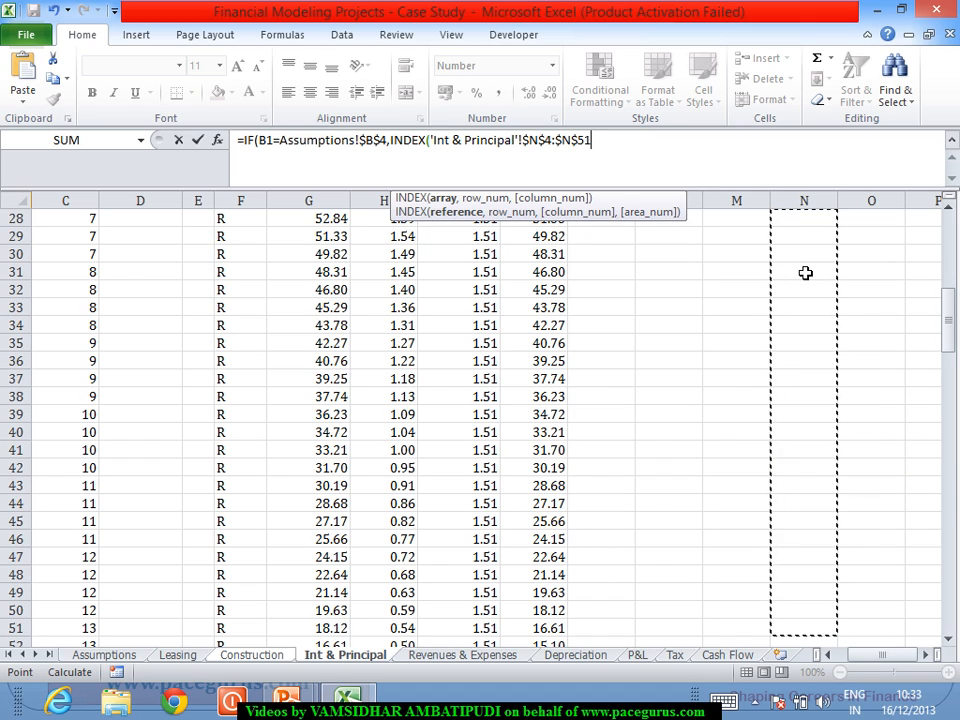
type(",")
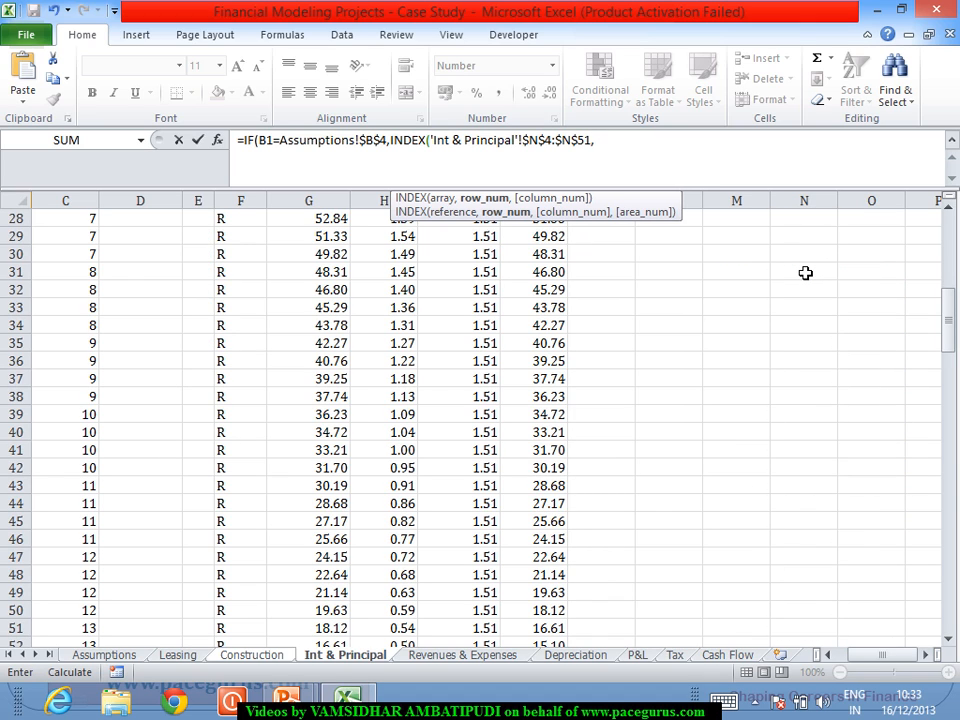
Set the interest INDEX's row number to Assumptions!$B$4+1 and its column number to 1, and close it
left_click(103, 655)
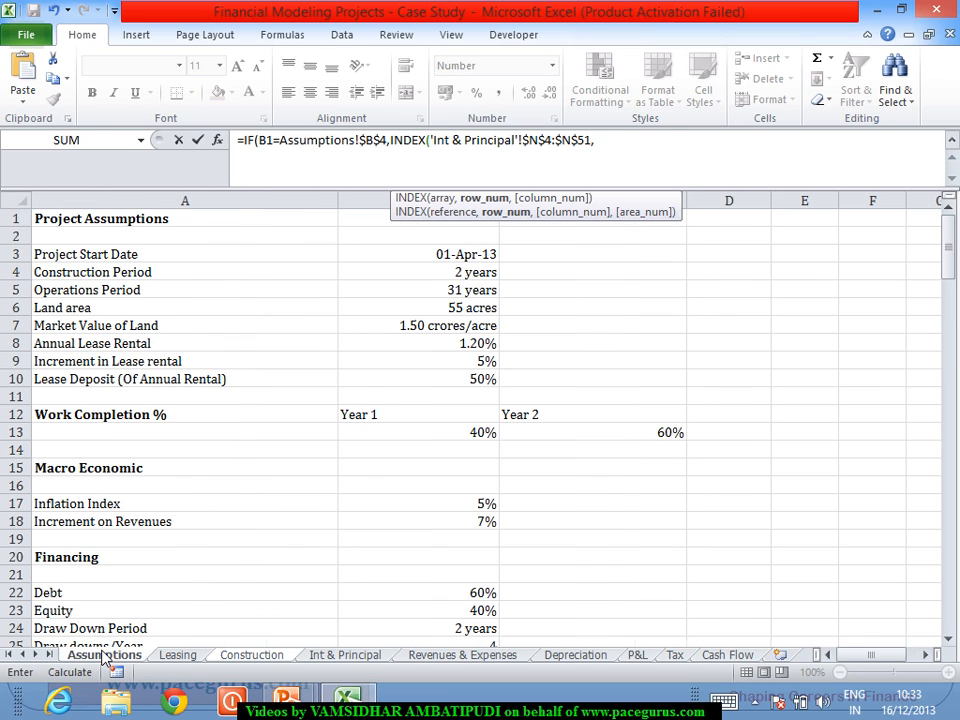
left_click(466, 279)
key("F4")
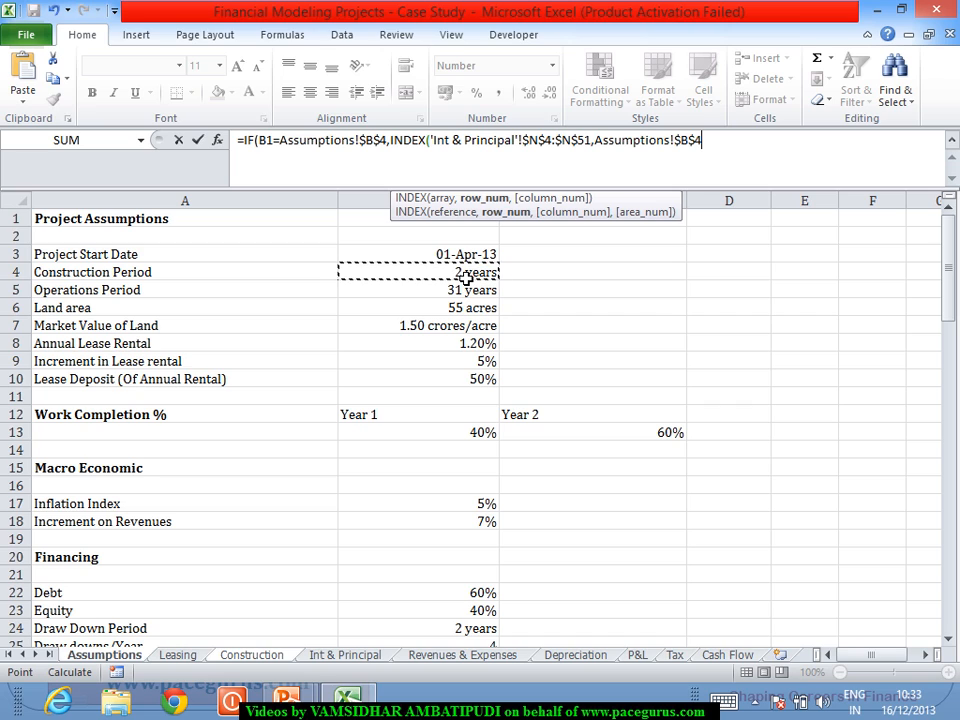
type("+1,1)")
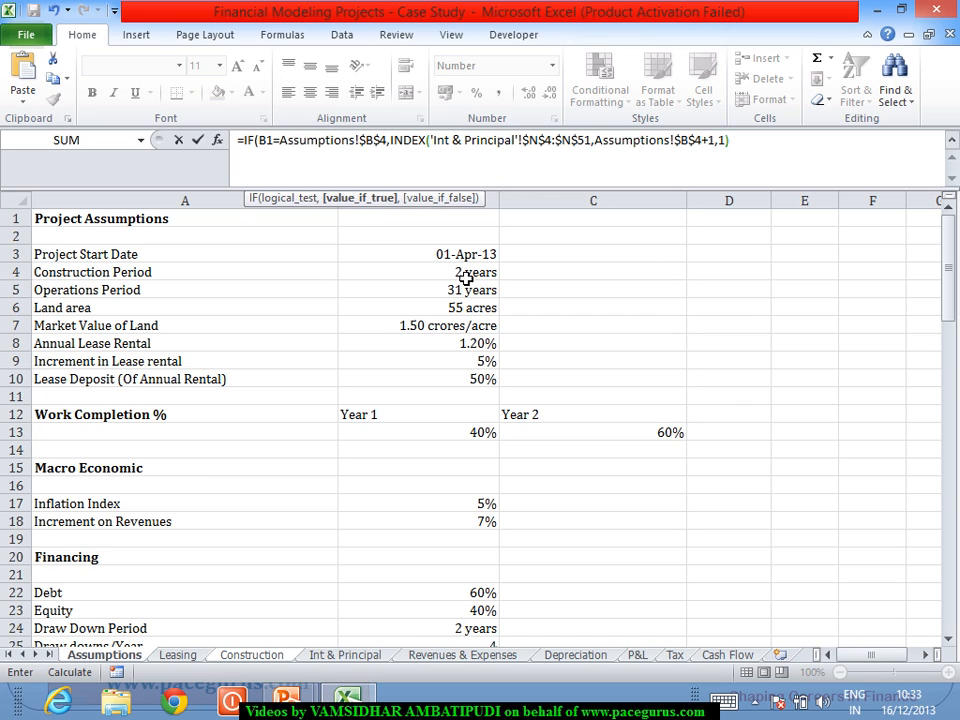
Wrap the true value in a SUM and insert an INDEX over the principal column 'Int & Principal'!$O:$O before the interest INDEX
left_click(398, 148)
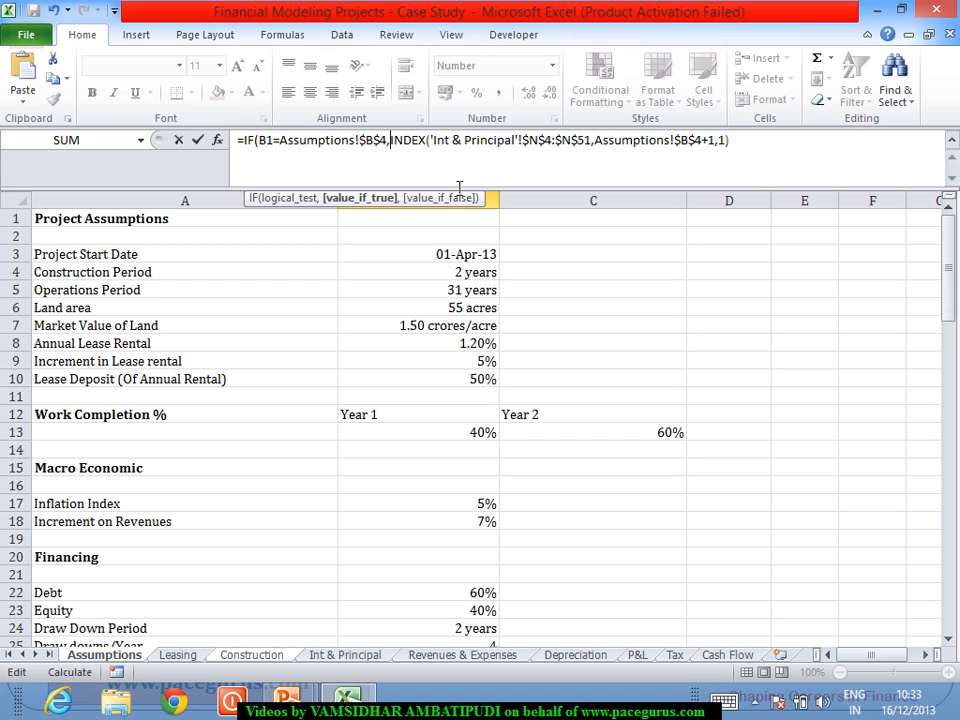
type("SUM(")
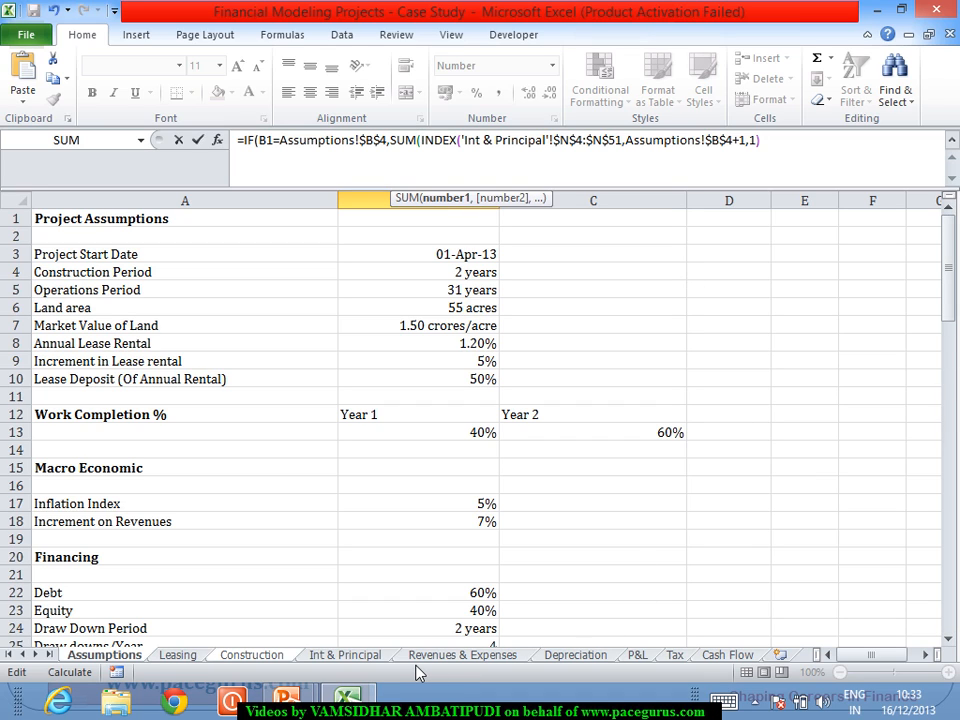
type("INDEX(INDEX")
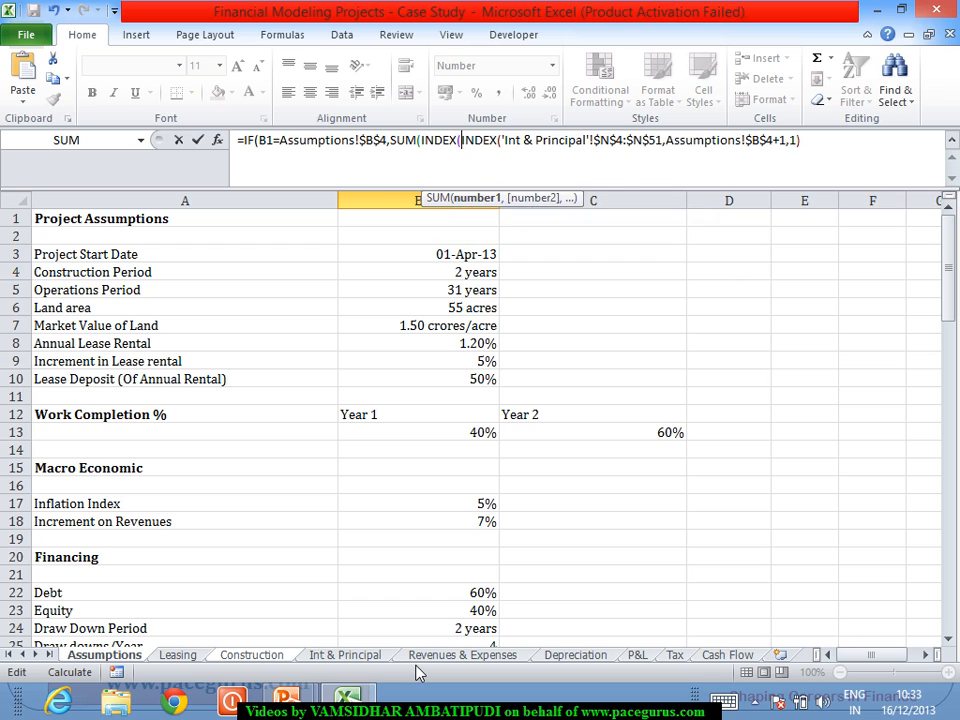
type("(")
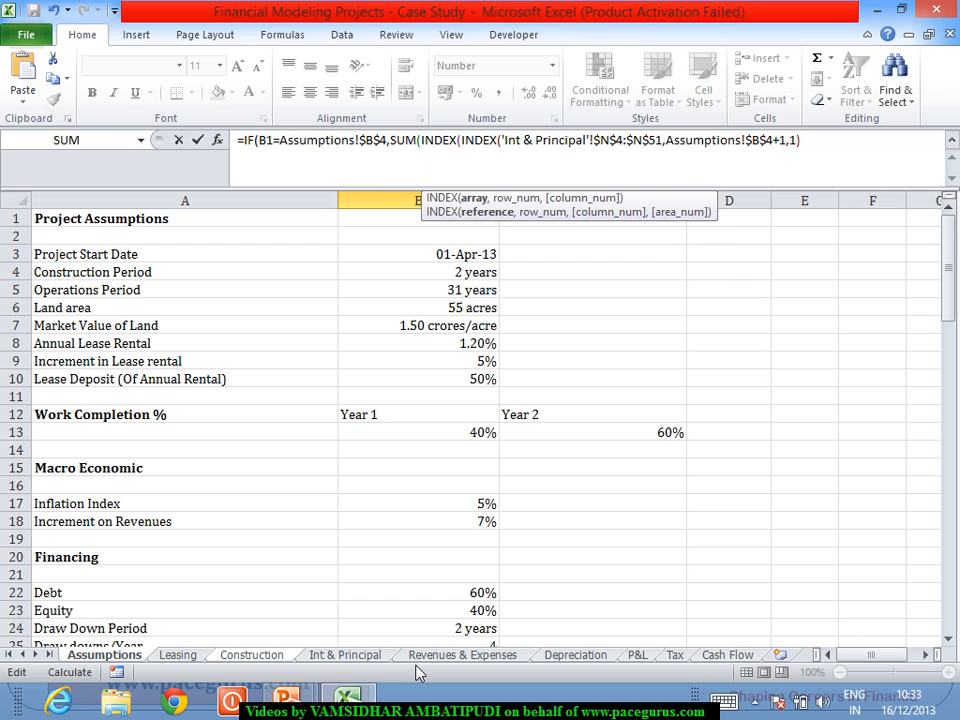
left_click(363, 653)
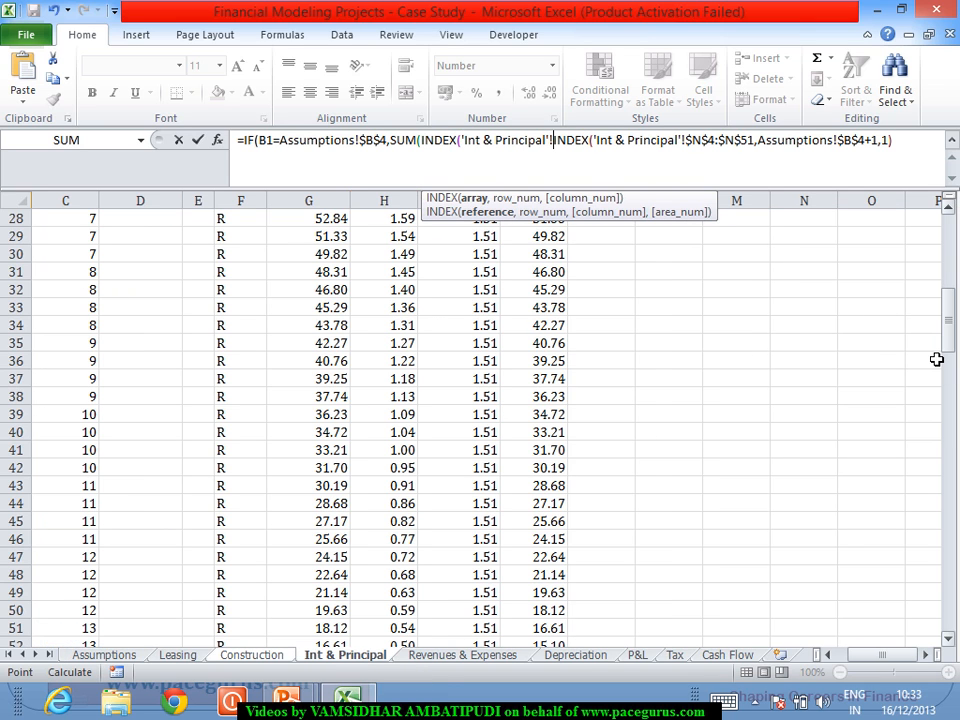
left_click_drag(948, 320, 950, 222)
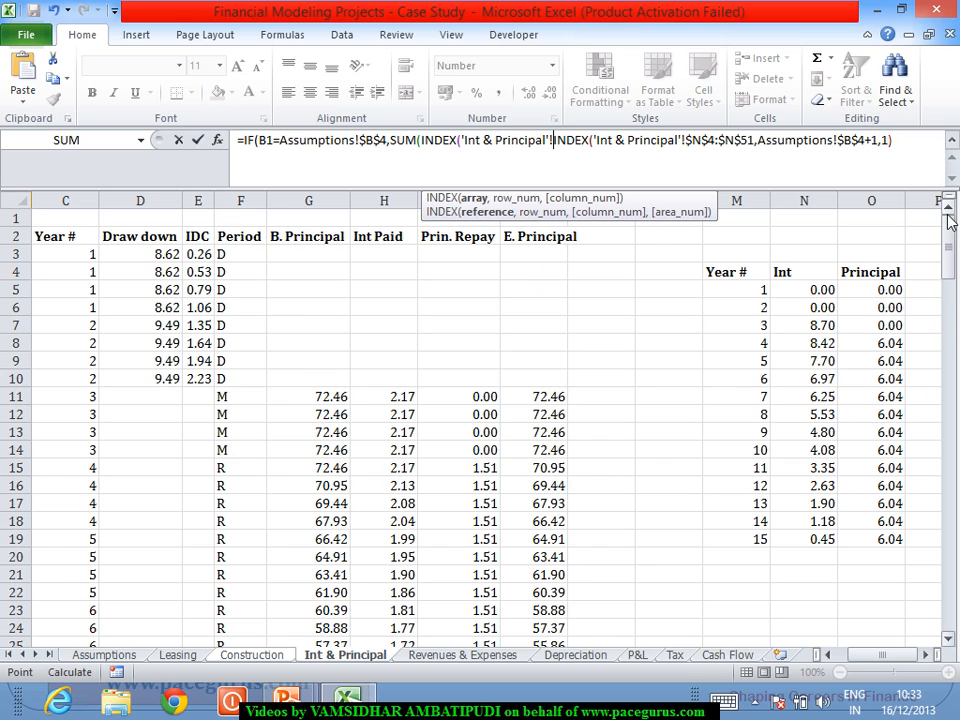
left_click(885, 206)
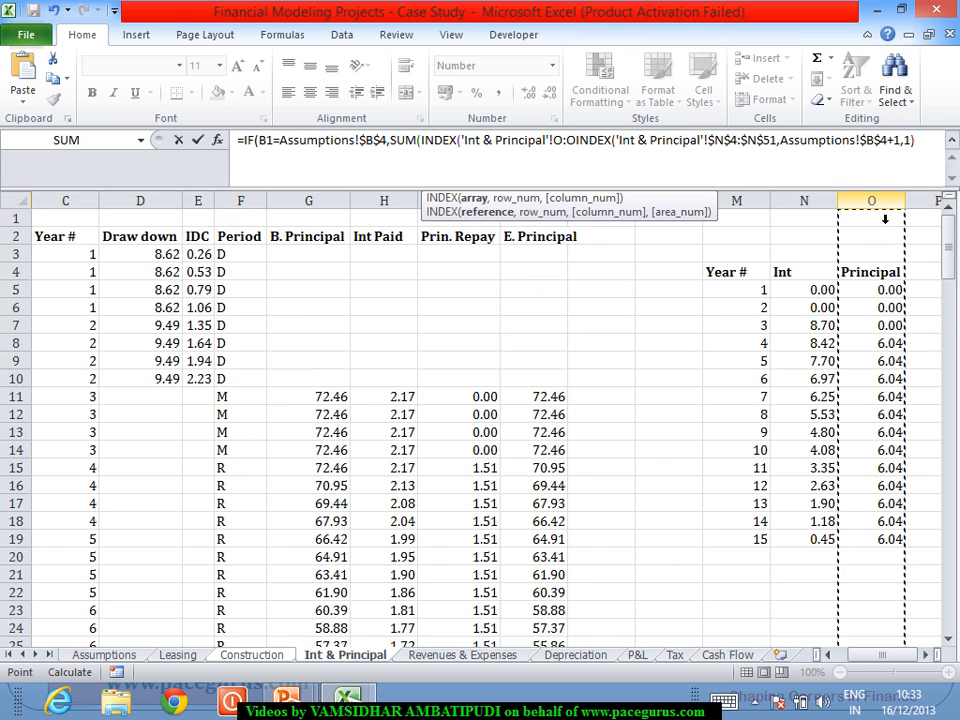
key("F4")
type(",")
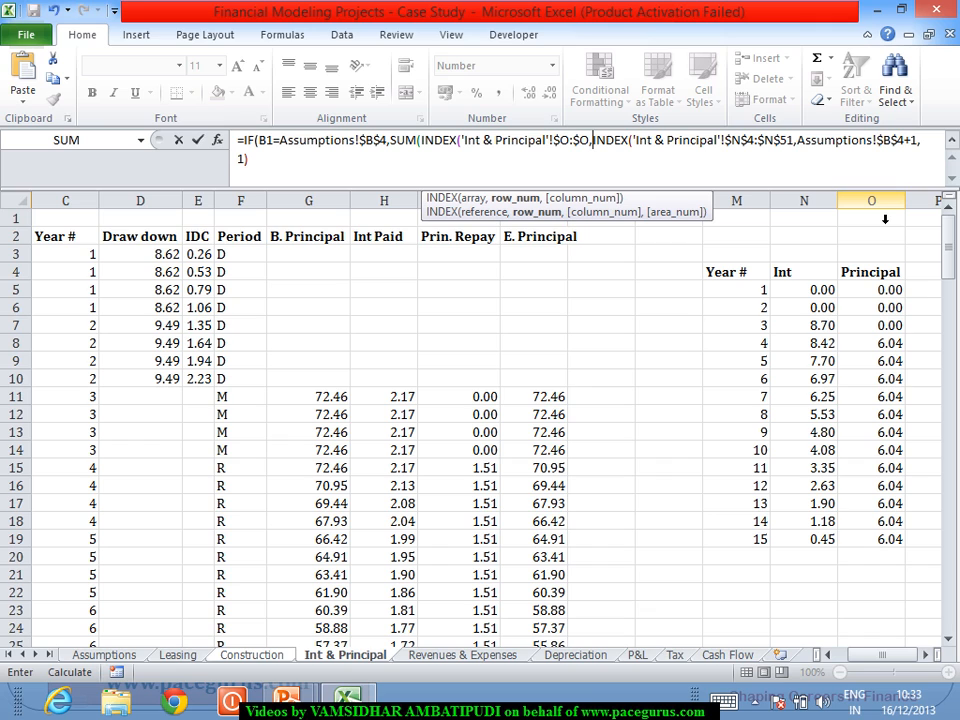
Give the principal INDEX row number Assumptions!$B$4+1 and column number 1, and separate it from the interest INDEX with a comma
left_click(112, 654)
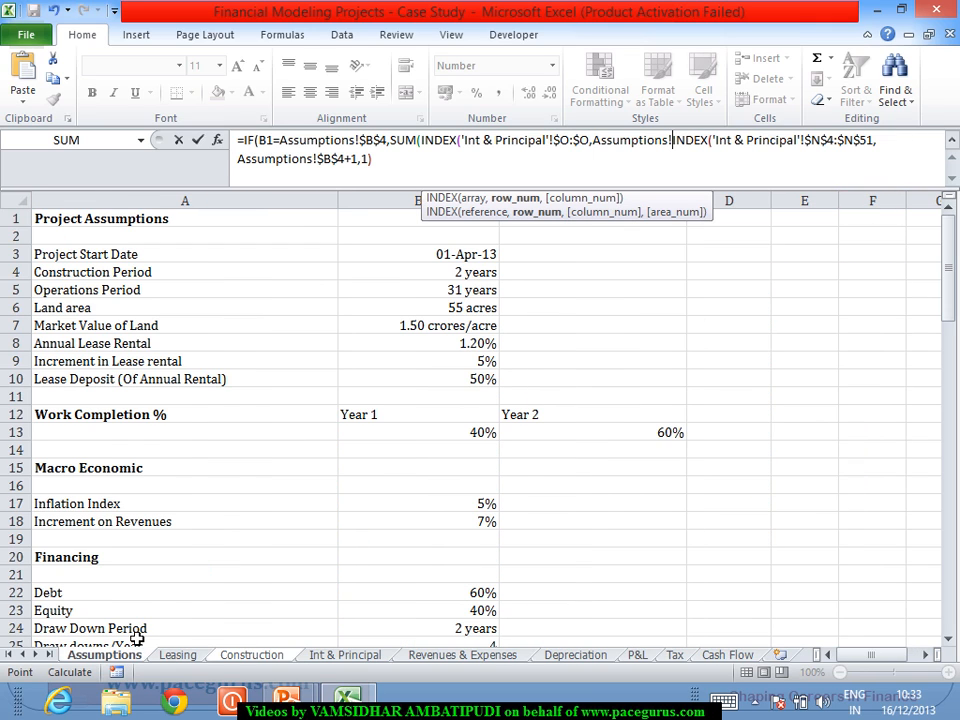
left_click(462, 274)
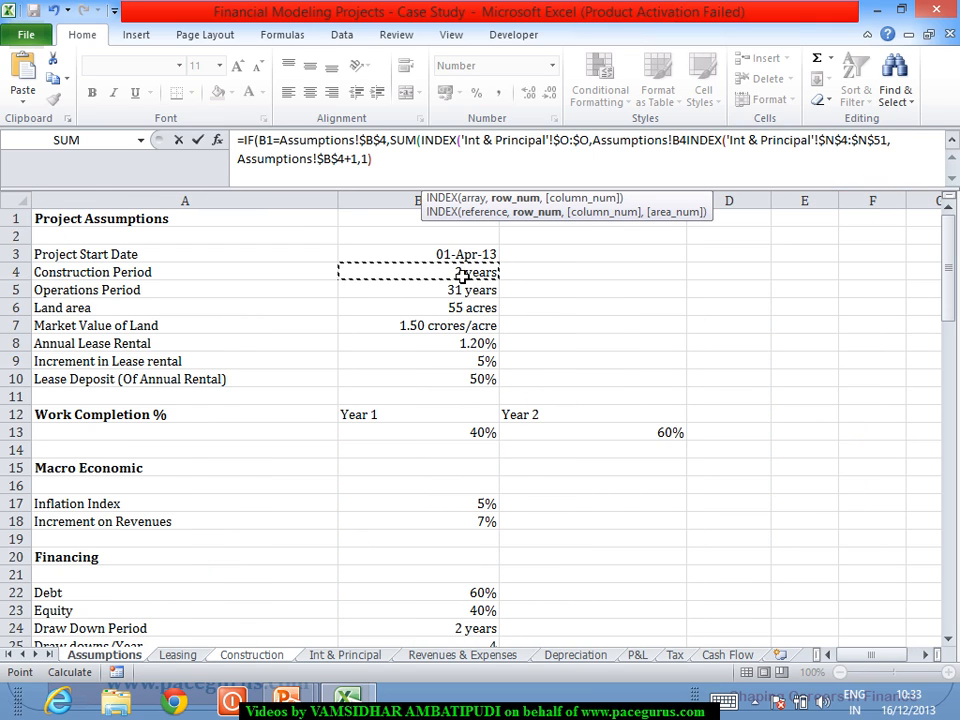
key("F4")
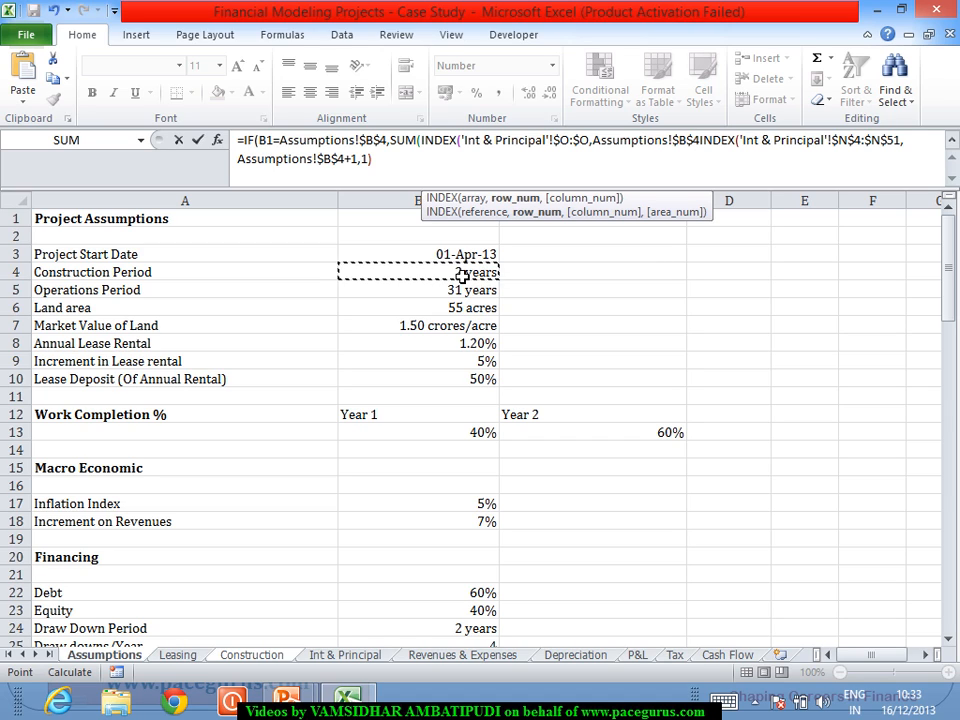
type("+1,1")
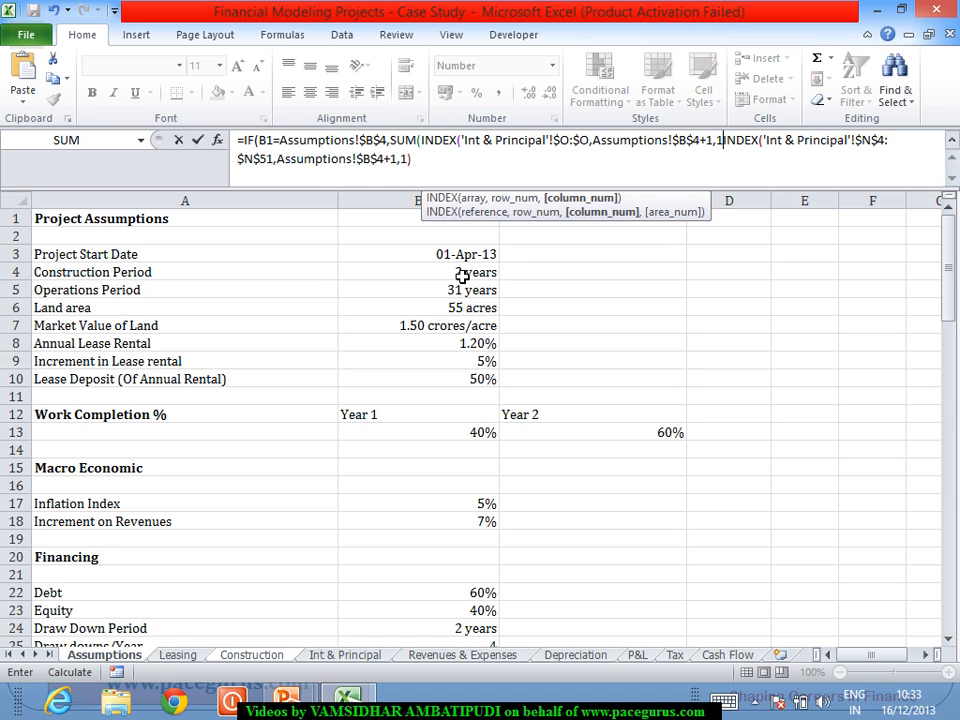
type(")")
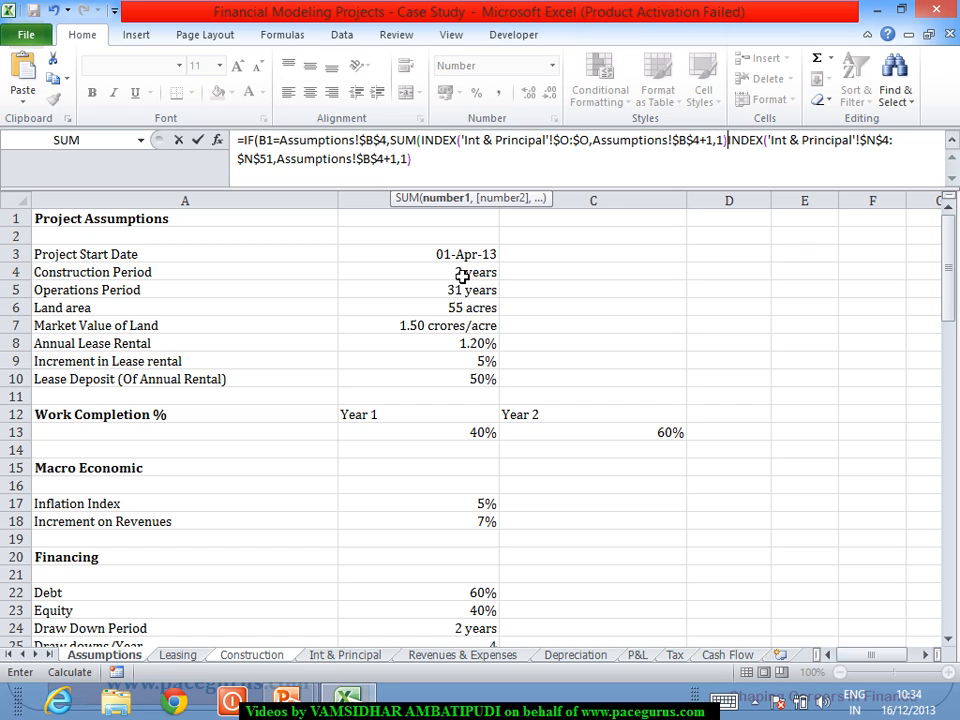
type(",")
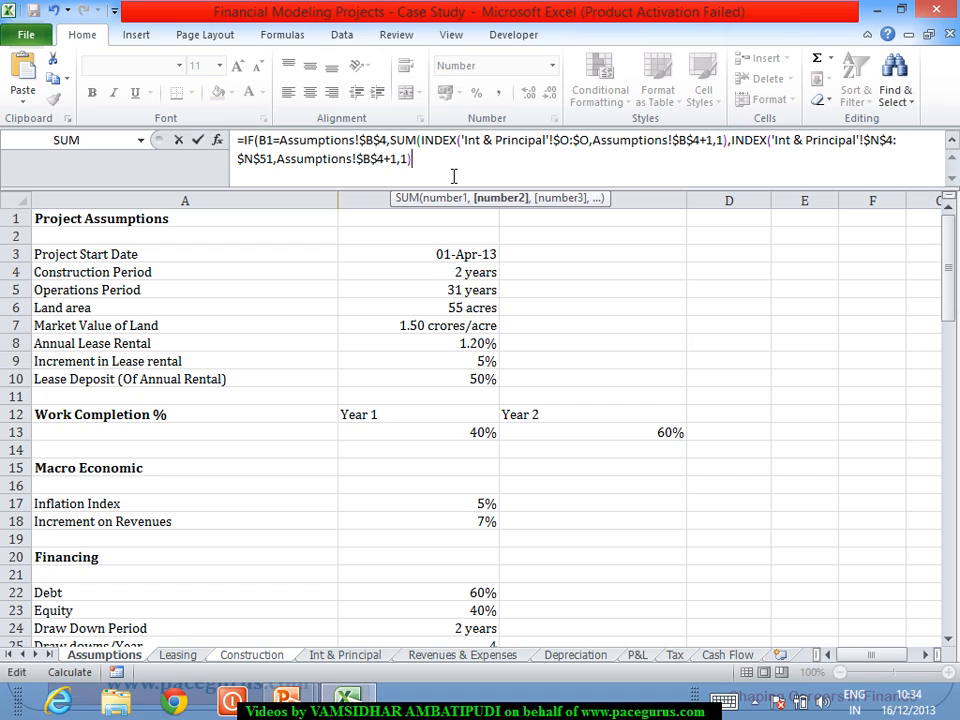
Finish the formula by closing the SUM with a false value of 0, and fill it from B18 across to E18
type("),")
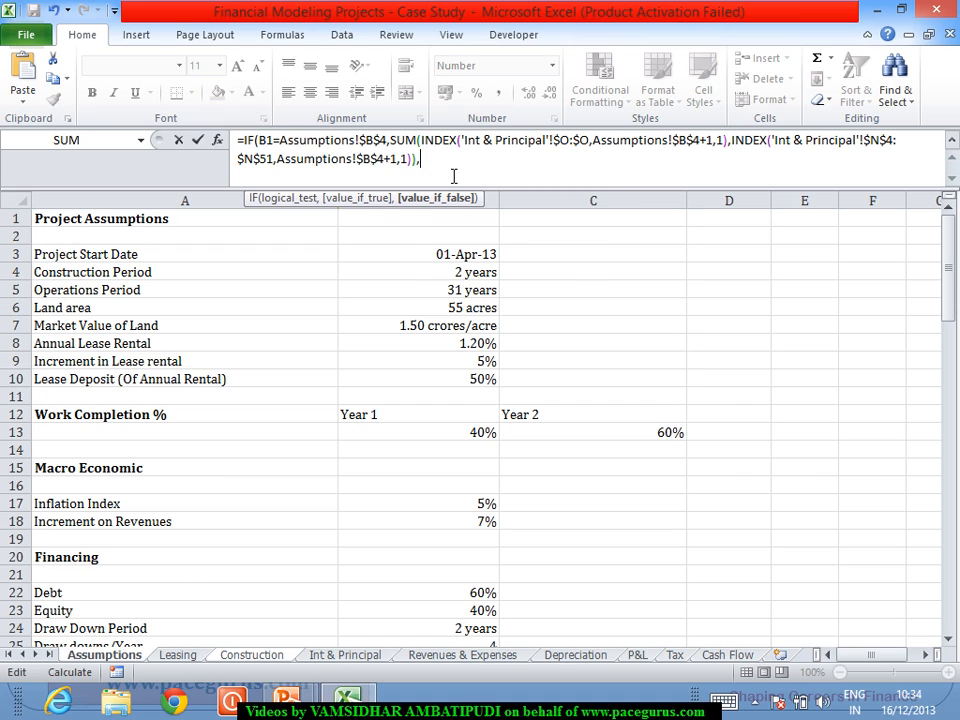
type("0)")
key("Return")
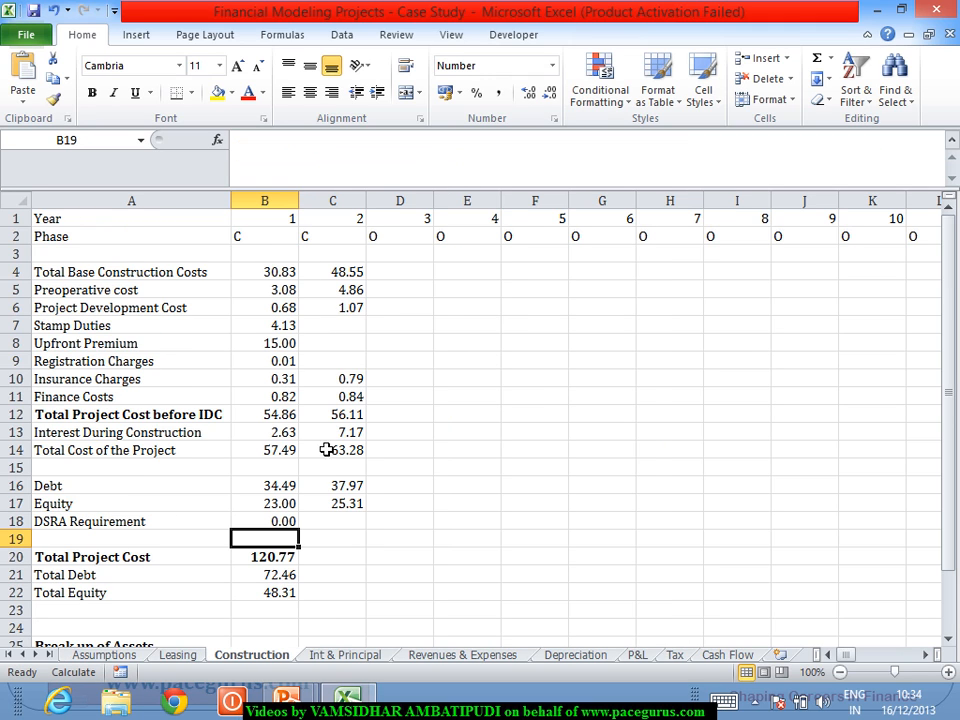
left_click(282, 521)
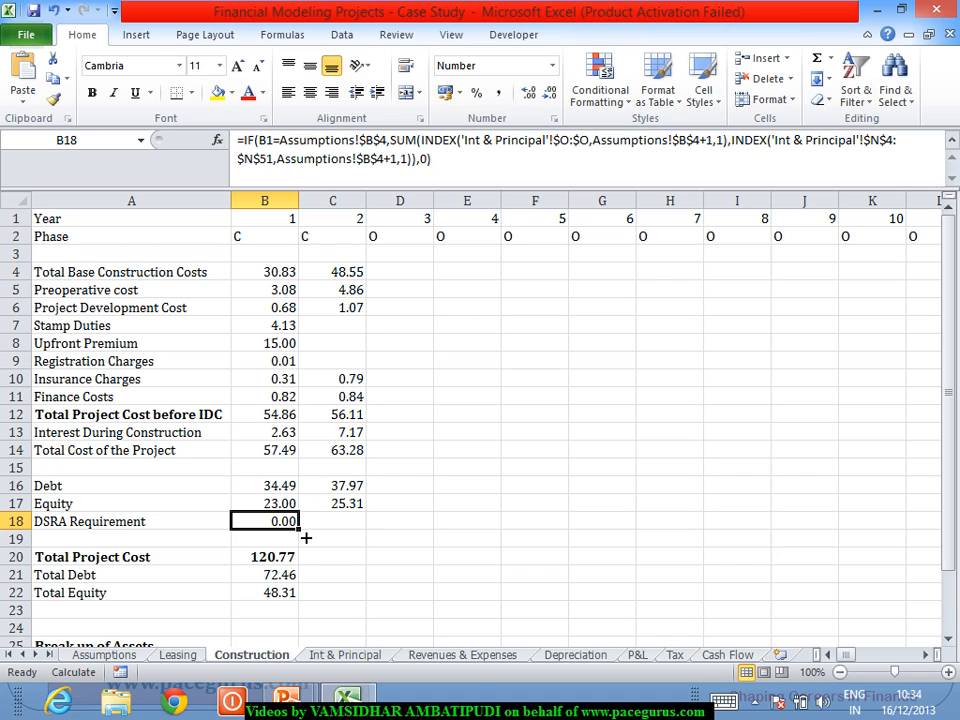
left_click_drag(305, 537, 505, 538)
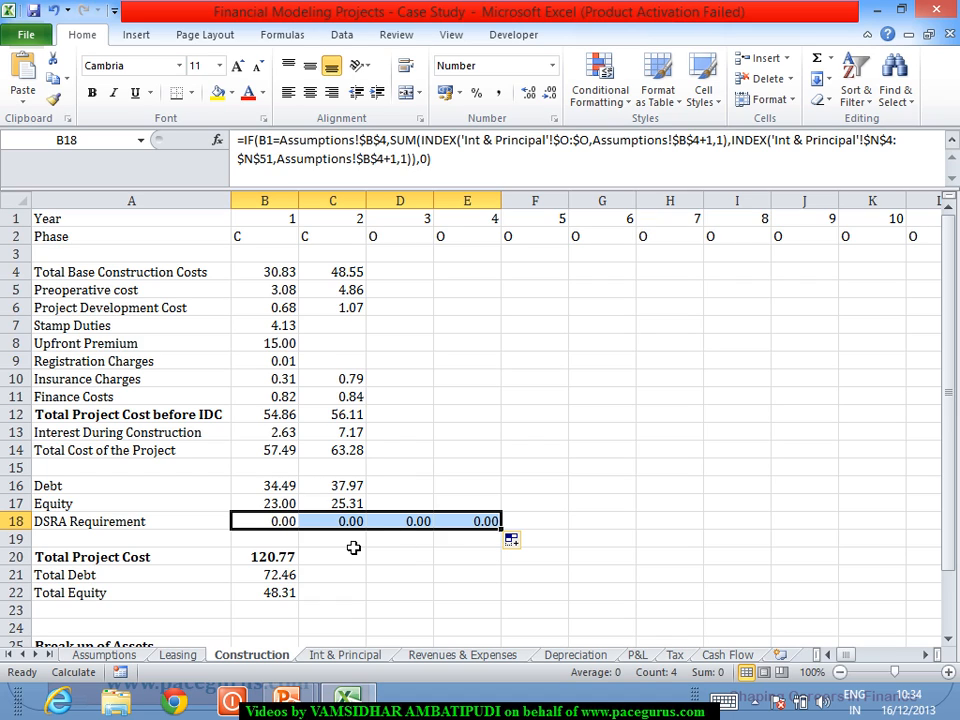
Change the principal INDEX's range in B18 from the whole column to 'Int & Principal'!$O$4:$O$51
left_click(280, 522)
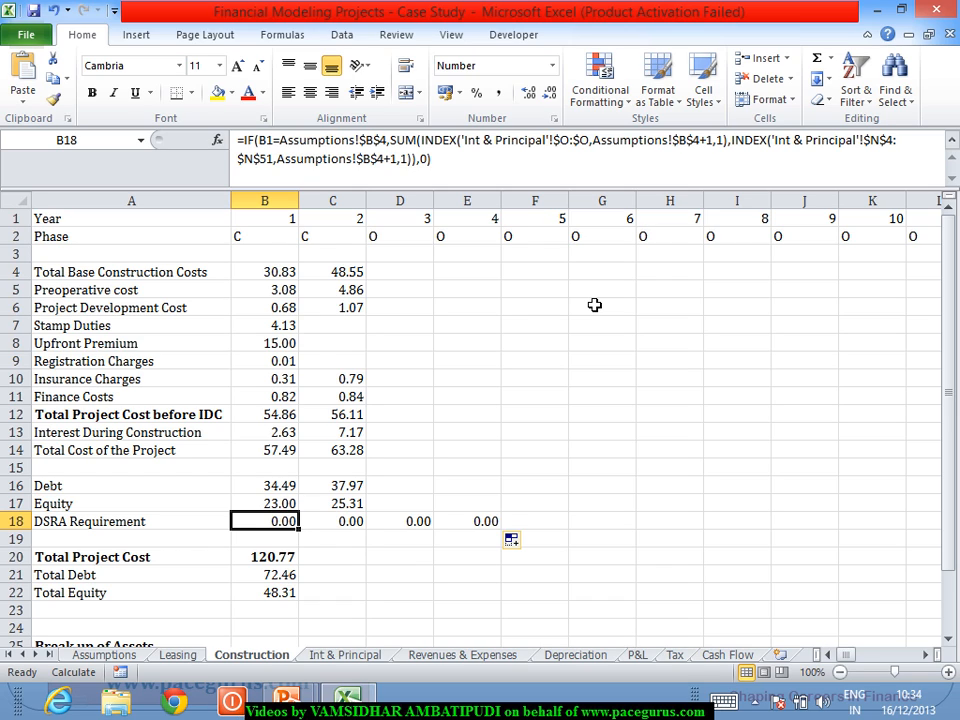
left_click(562, 148)
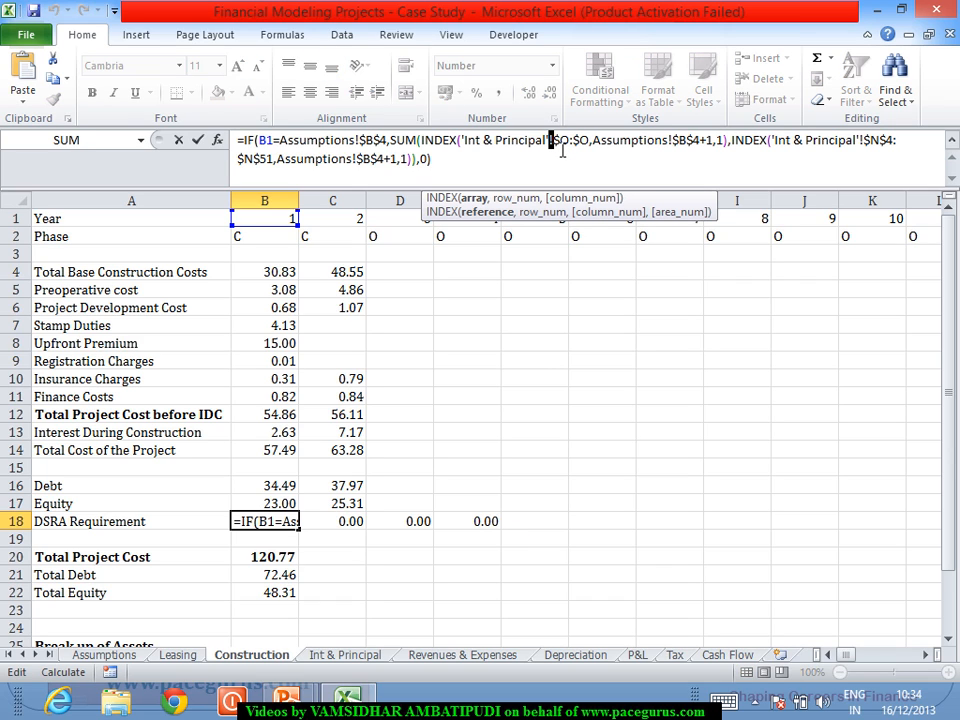
double_click(566, 146)
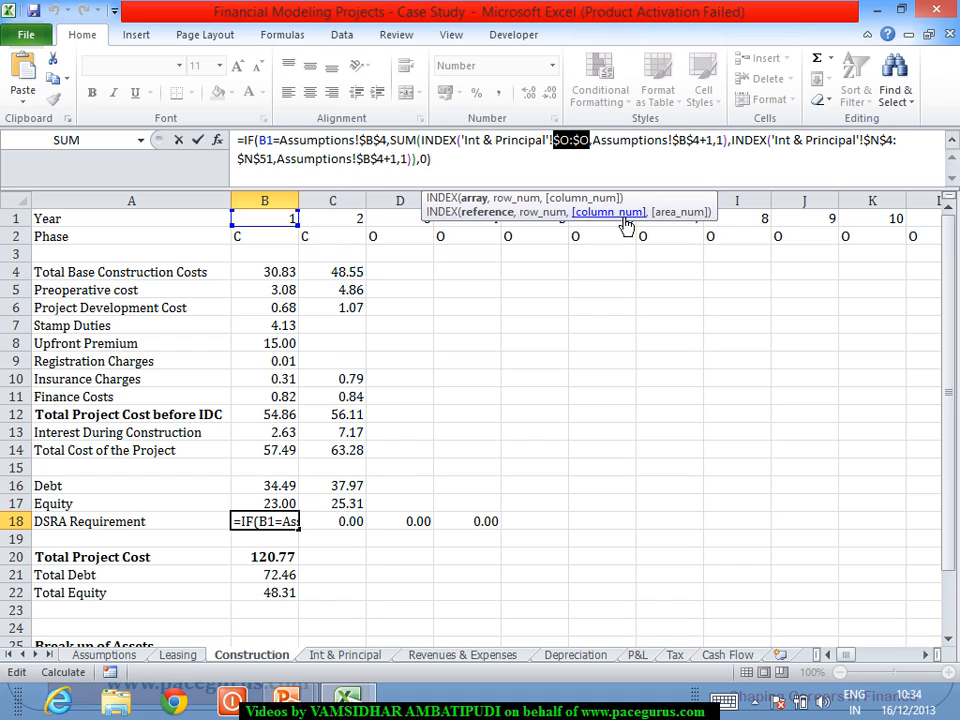
type("$O")
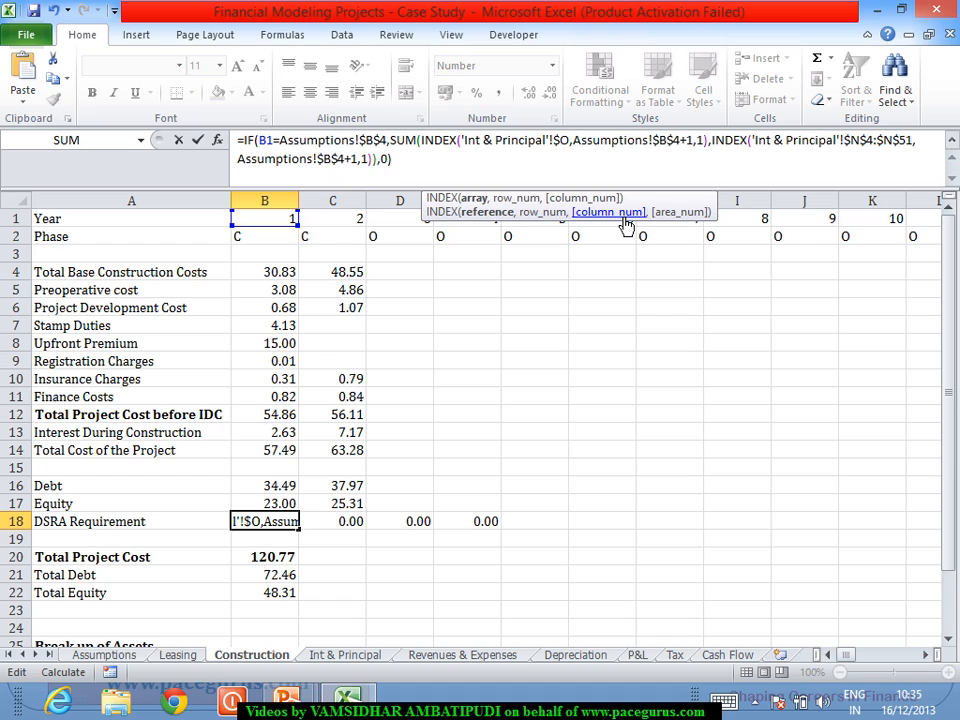
type("$4:")
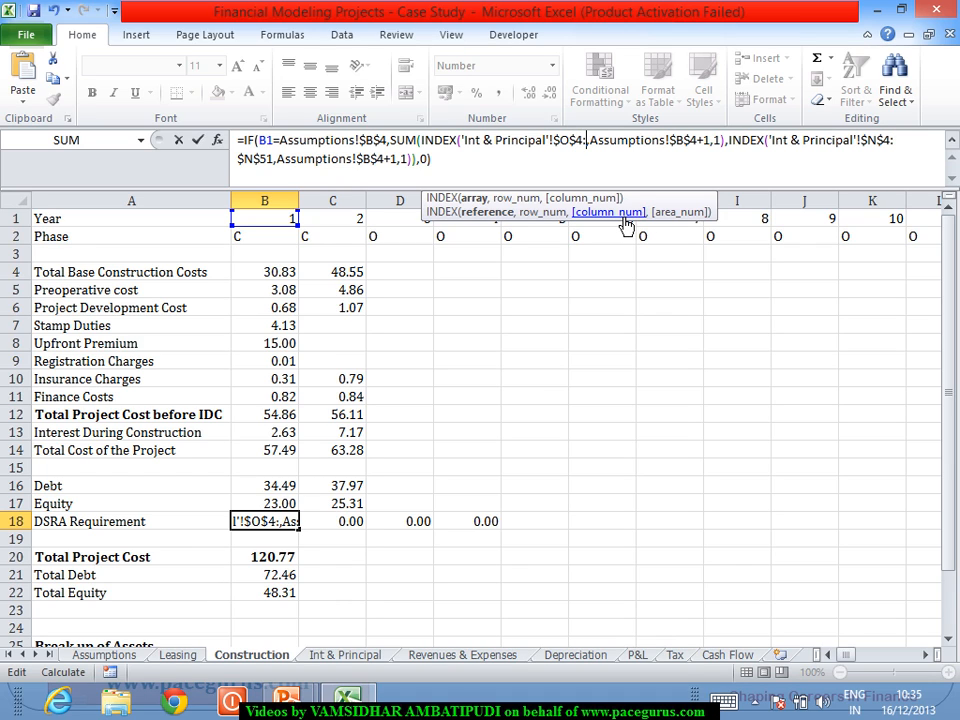
type("$O")
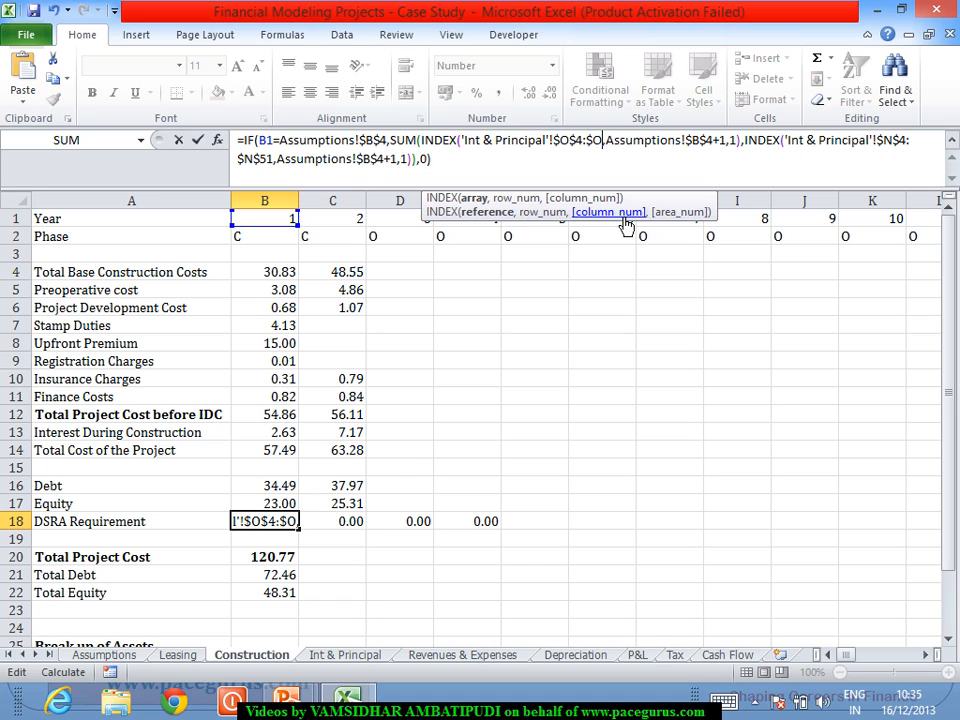
type("$51")
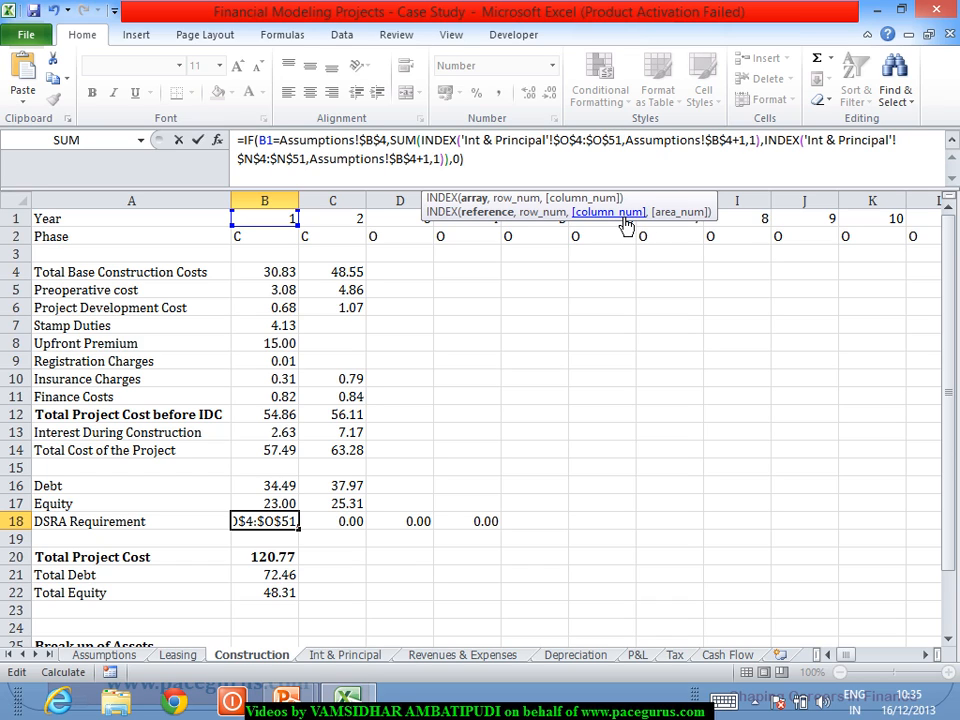
key("Return")
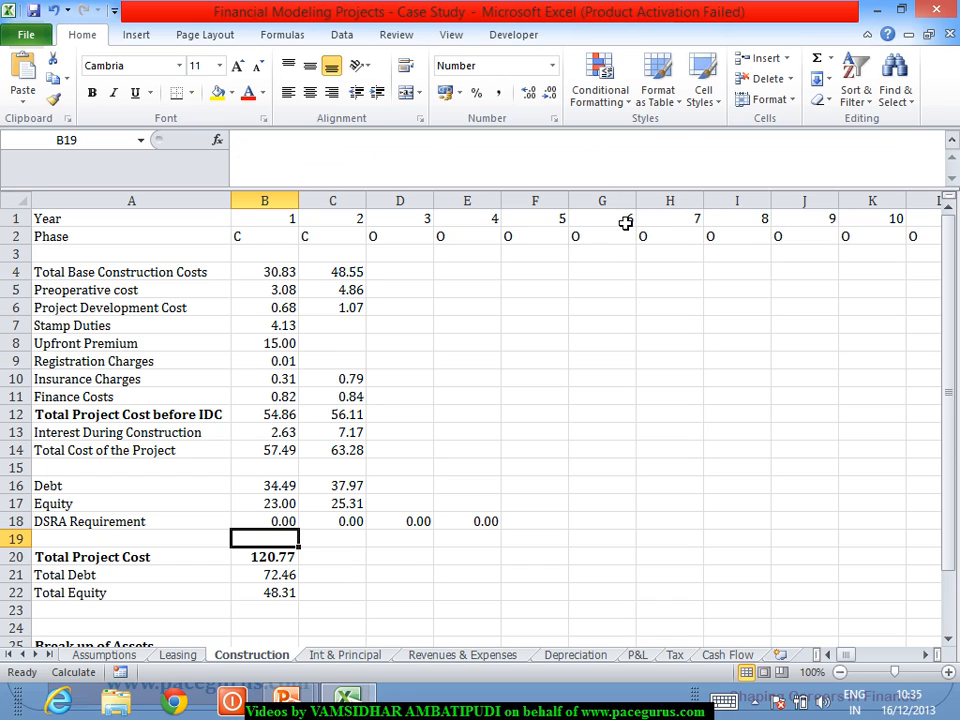
Fill the DSRA Requirement formula from B18 across to E18 and check the copy in C18
left_click(266, 521)
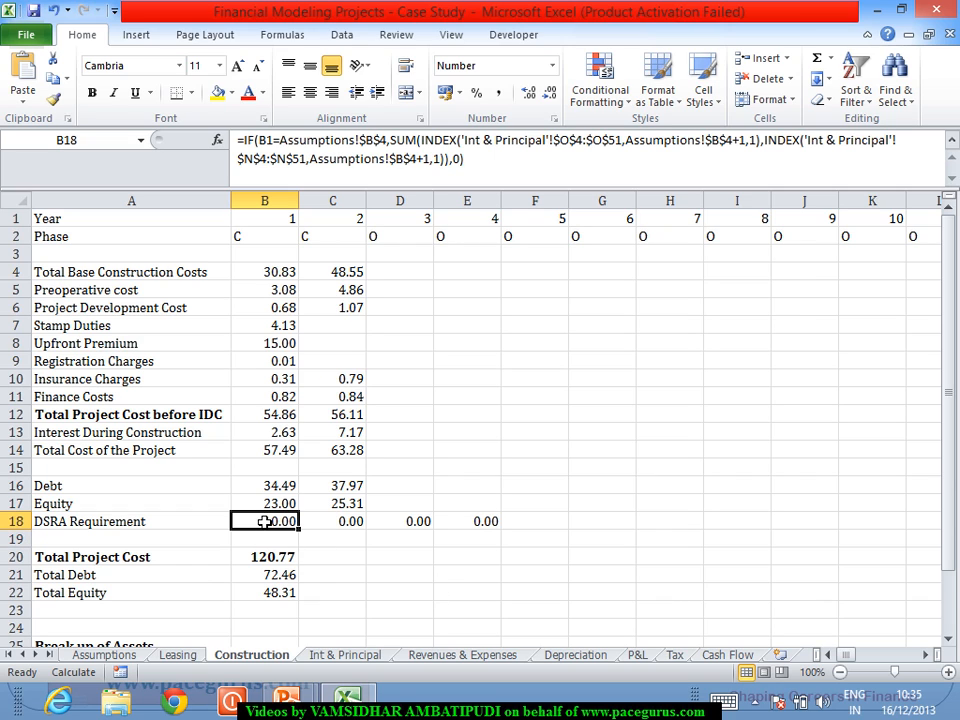
left_click_drag(313, 534, 540, 521)
left_click(340, 521)
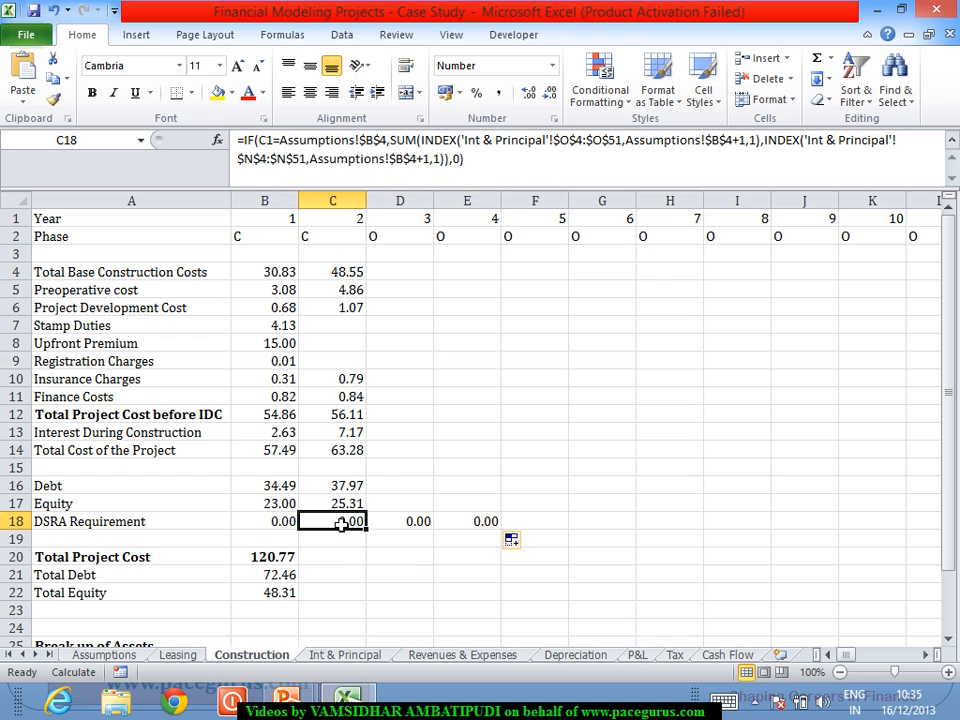
left_click(284, 530)
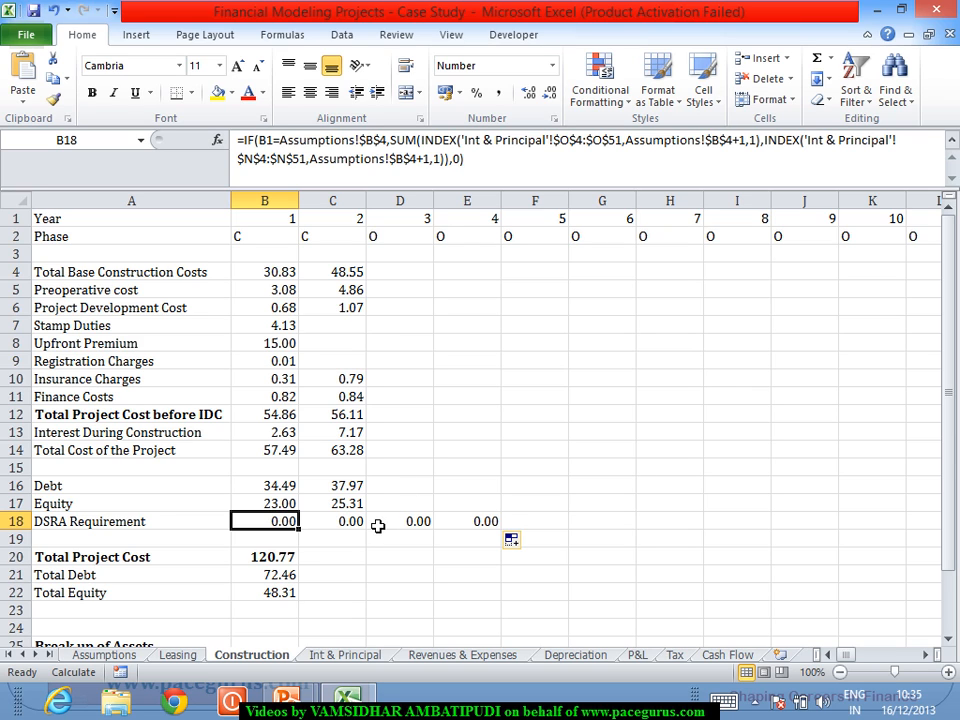
Compare the row positions in the Int & Principal schedule with the construction period and the Cash Flow sheet's DSRA Requirement row
left_click(368, 656)
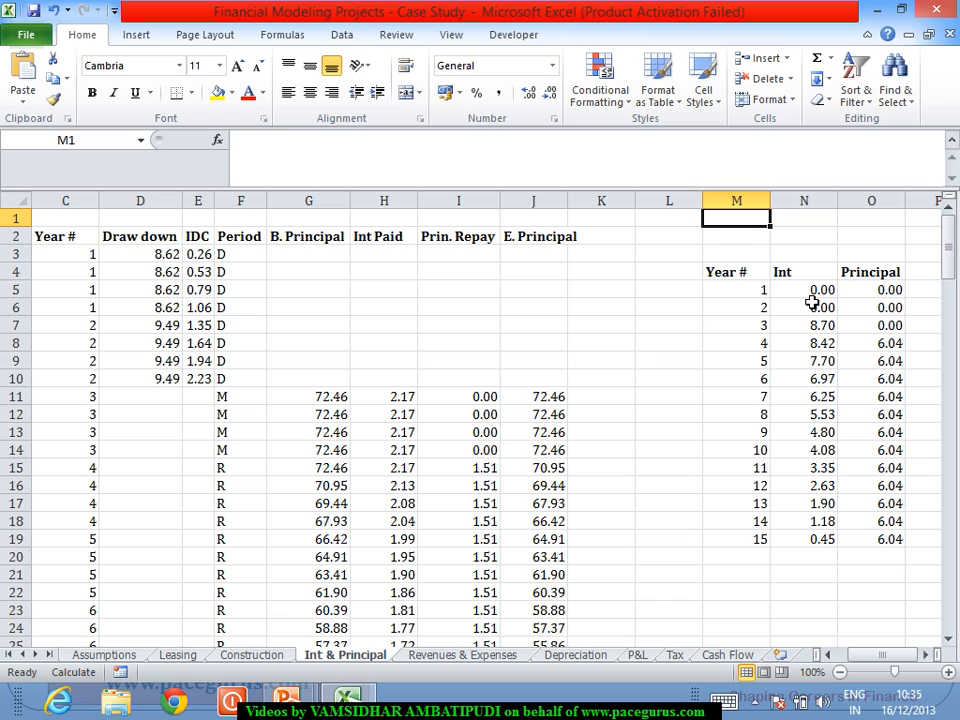
left_click(857, 272)
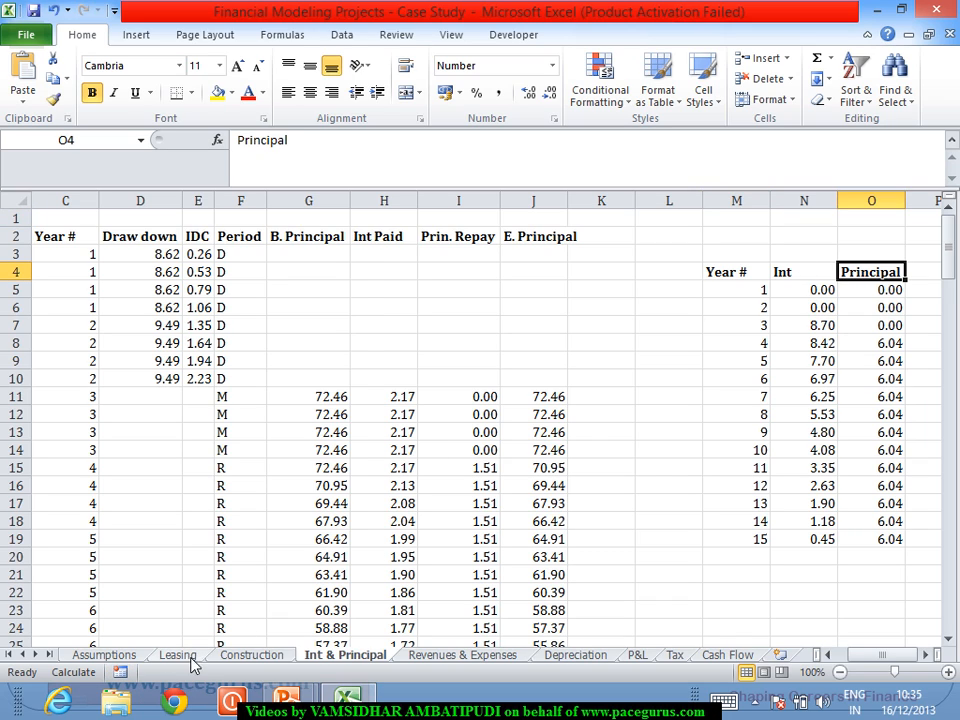
left_click(118, 658)
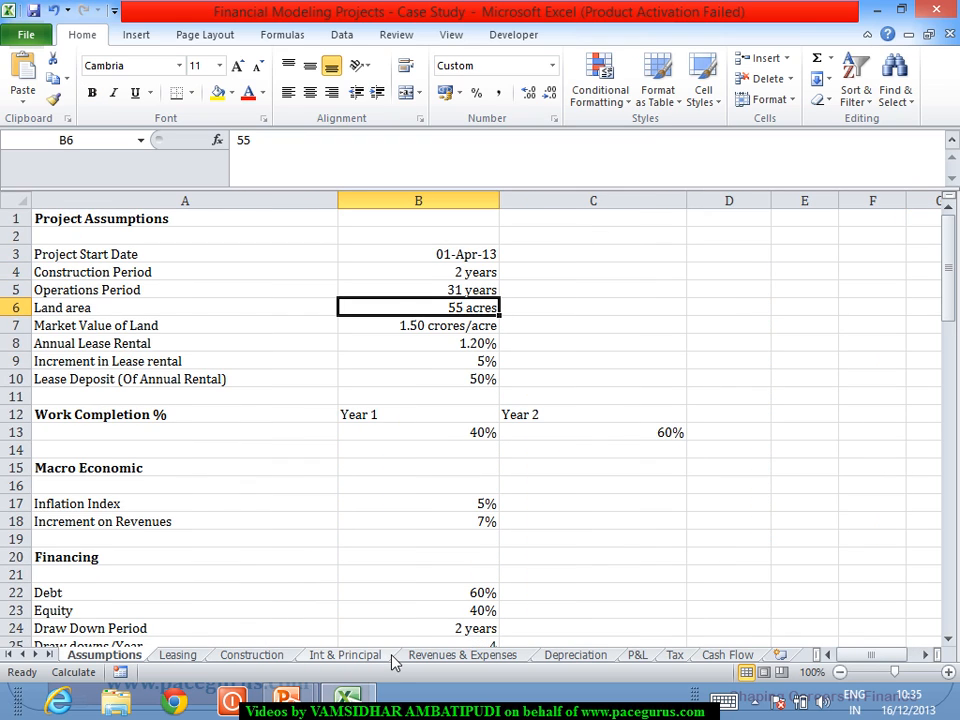
left_click(745, 656)
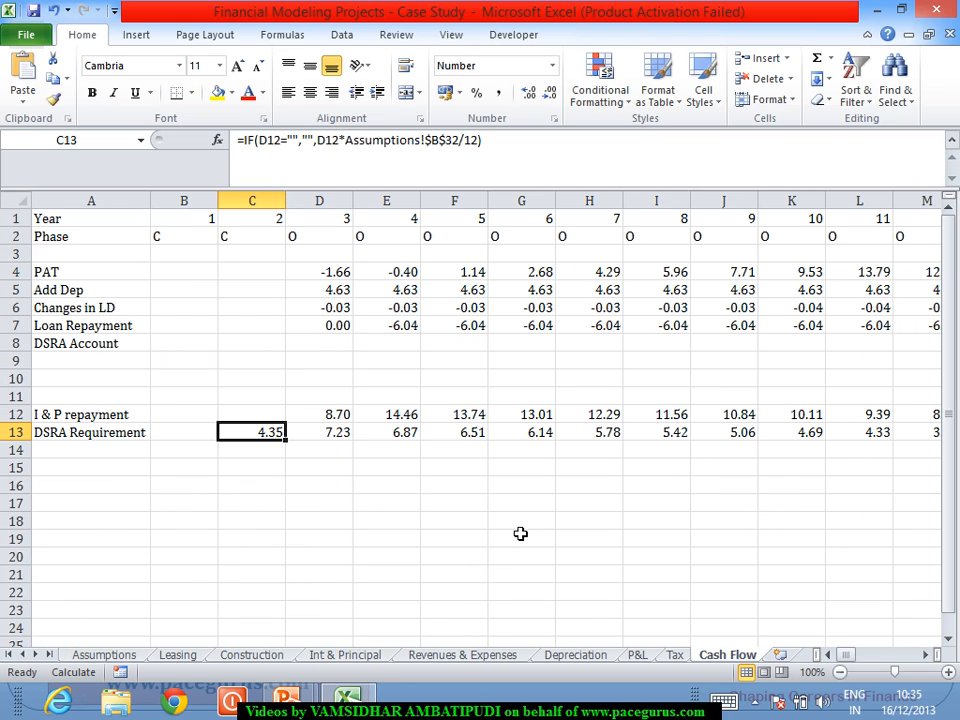
left_click(252, 655)
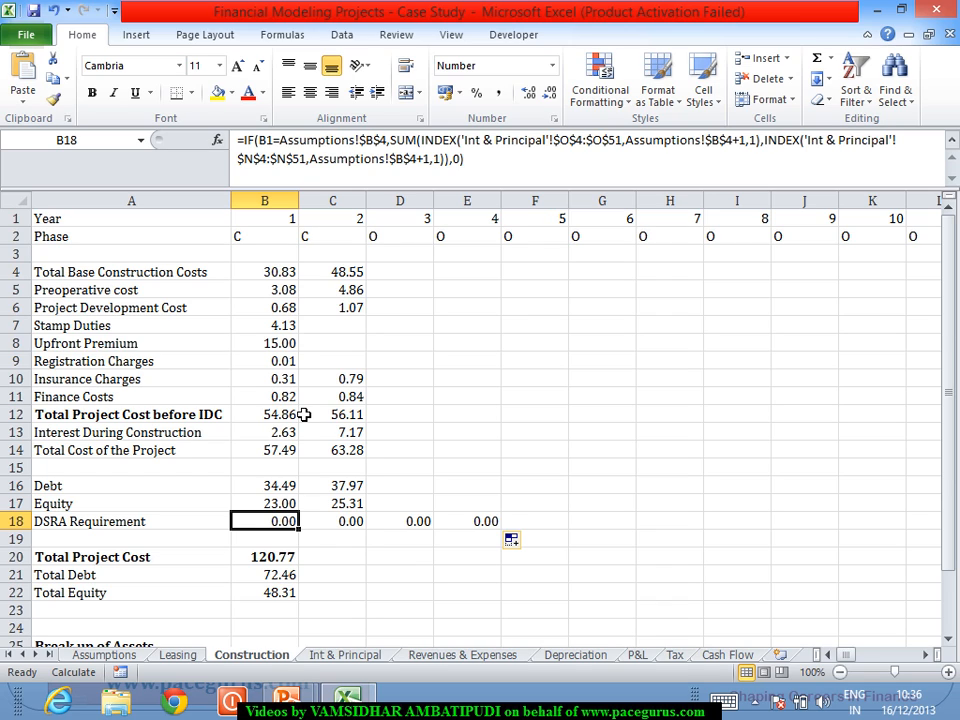
Change the row number of both INDEX functions in Construction B18 to Assumptions!$B$4+2 and fill the formula across to E18
left_click(745, 151)
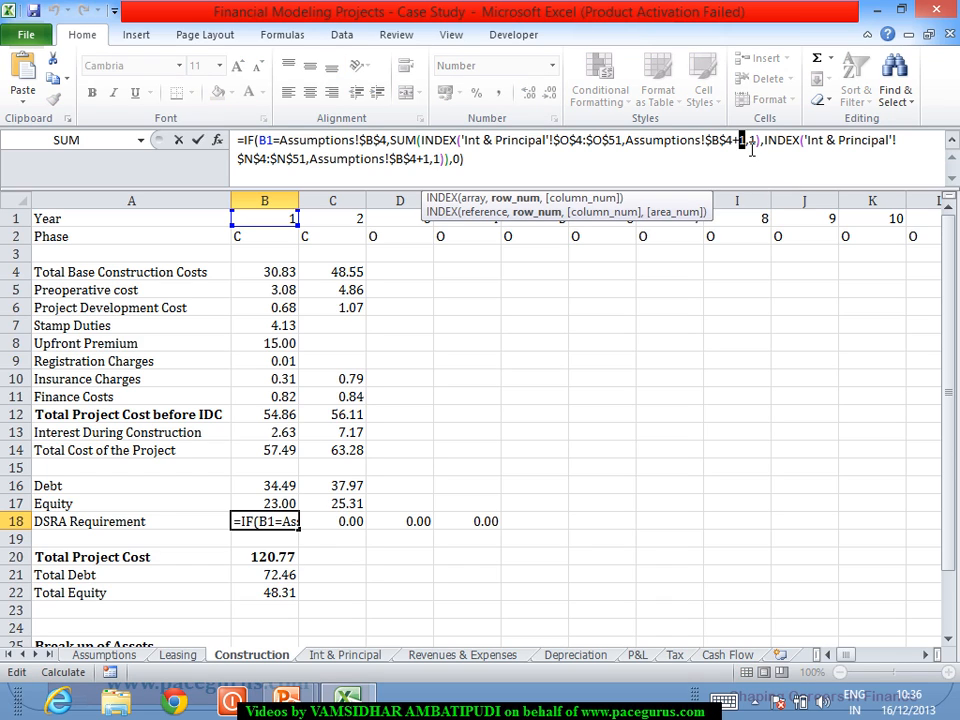
type("2")
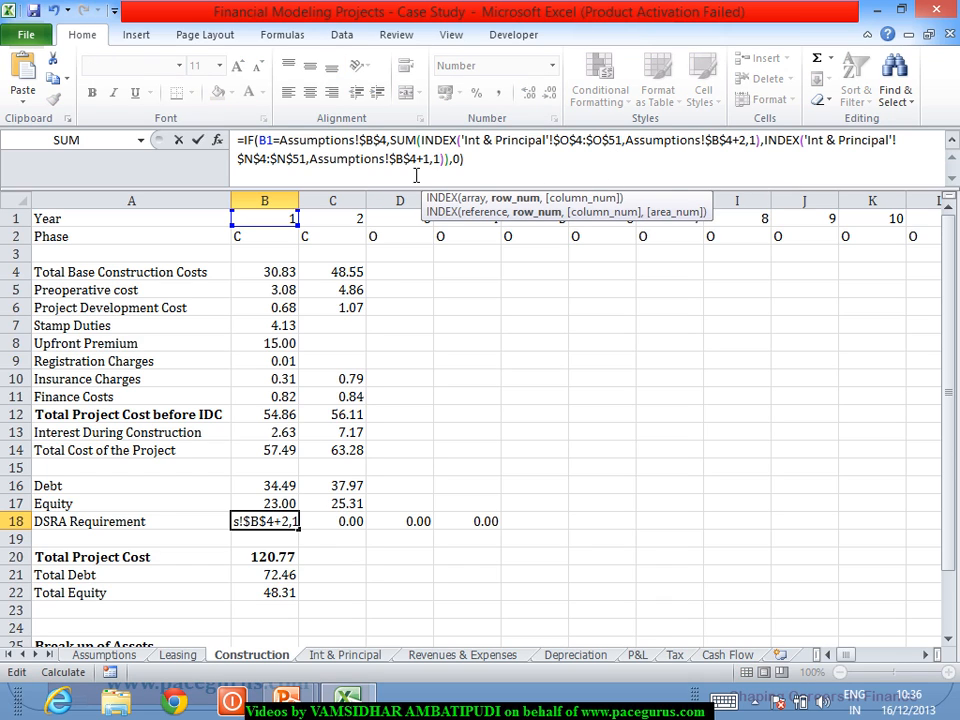
double_click(428, 164)
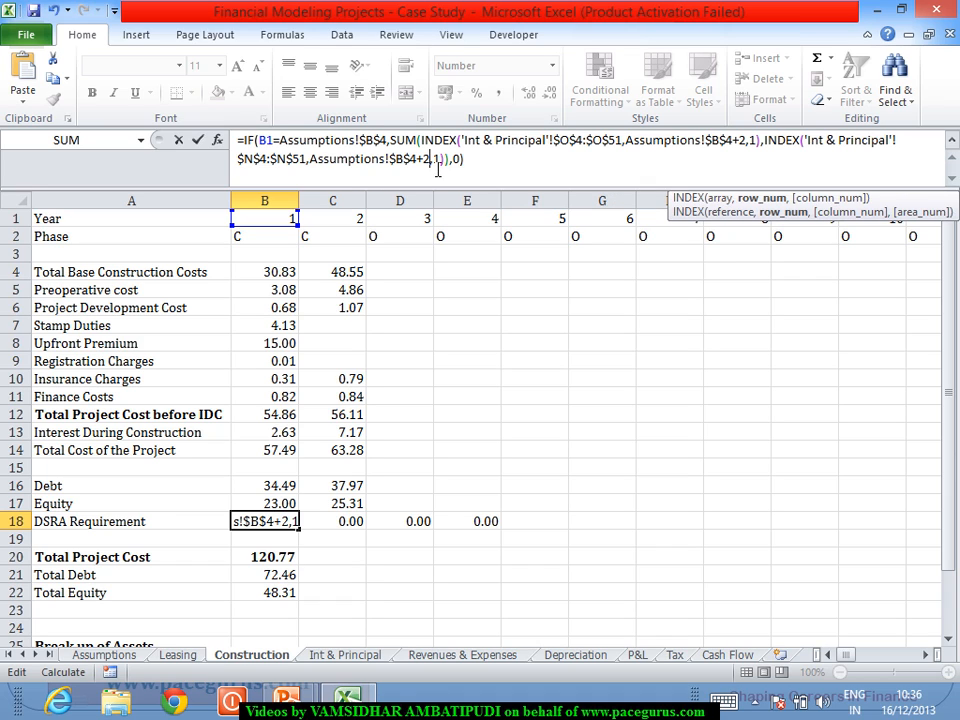
key("Return")
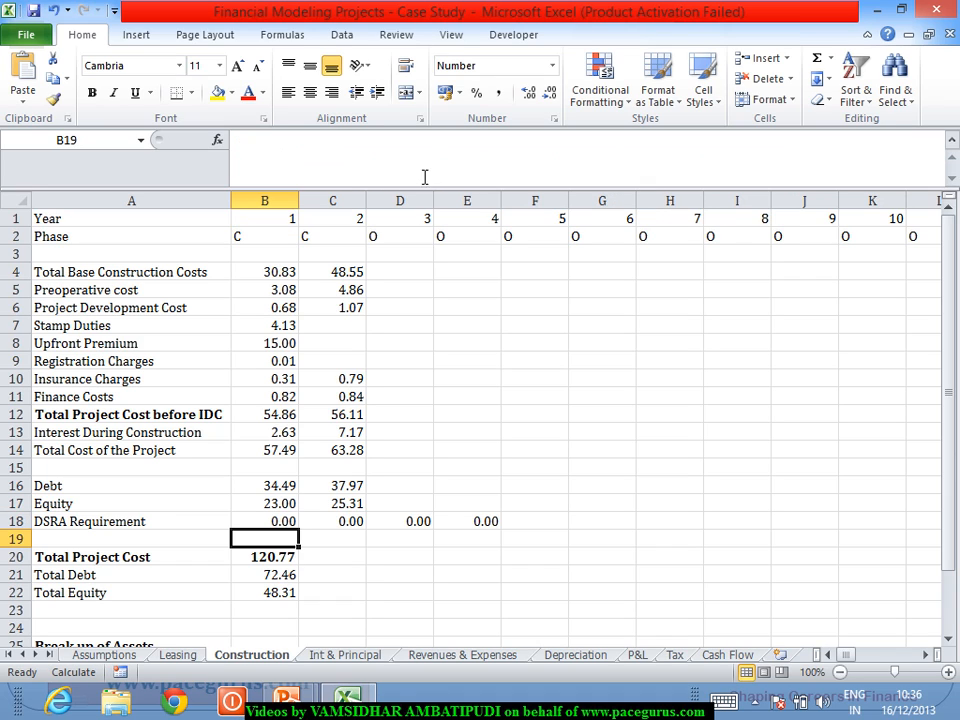
left_click(258, 521)
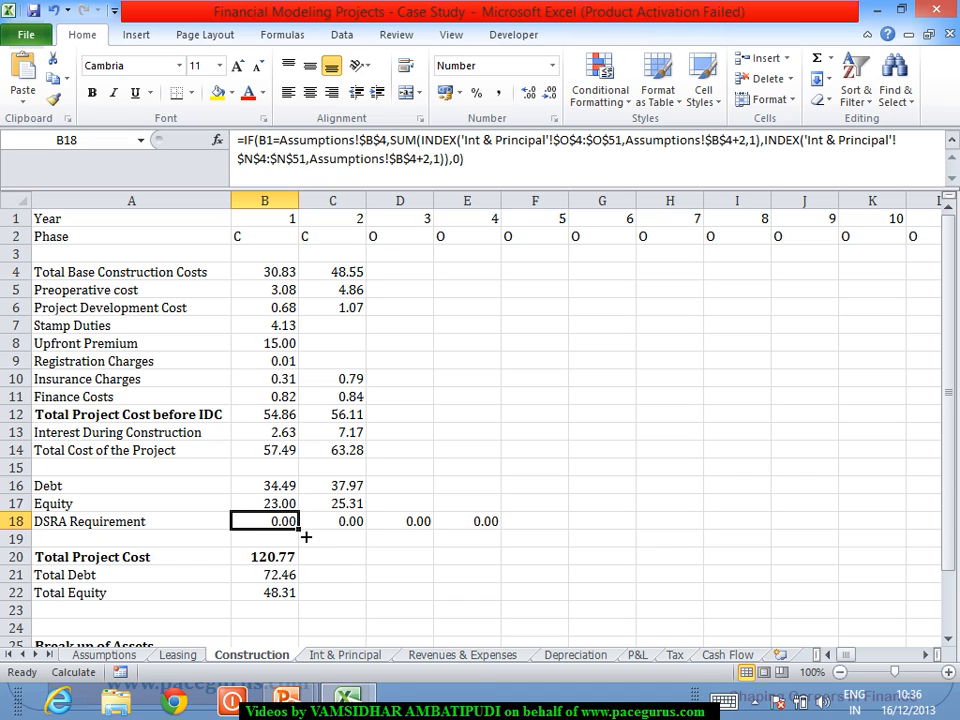
left_click_drag(299, 531, 514, 513)
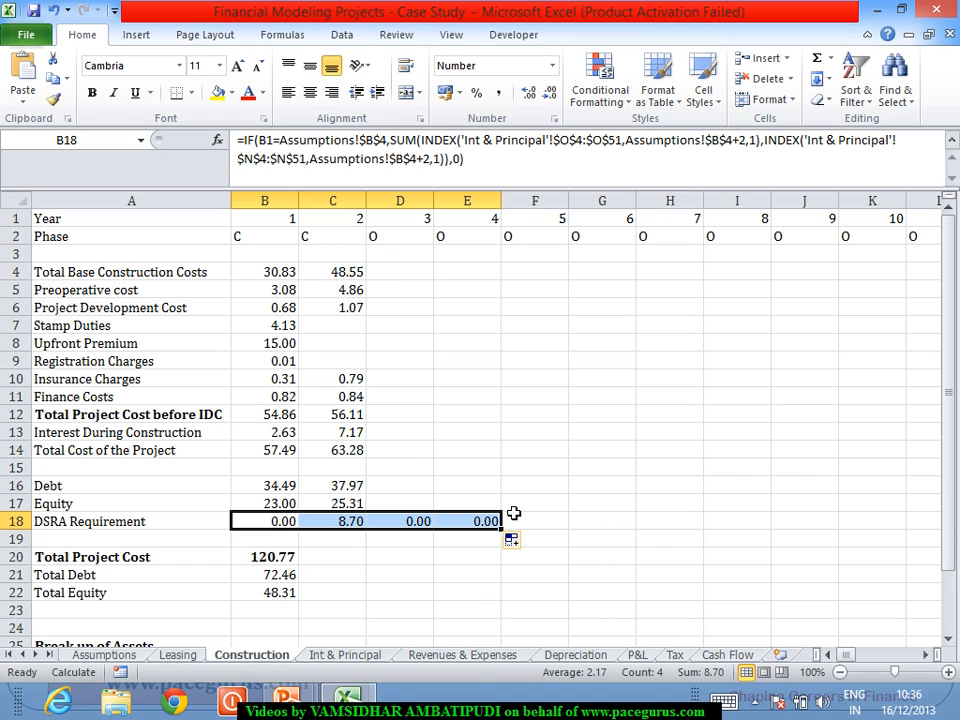
left_click(338, 524)
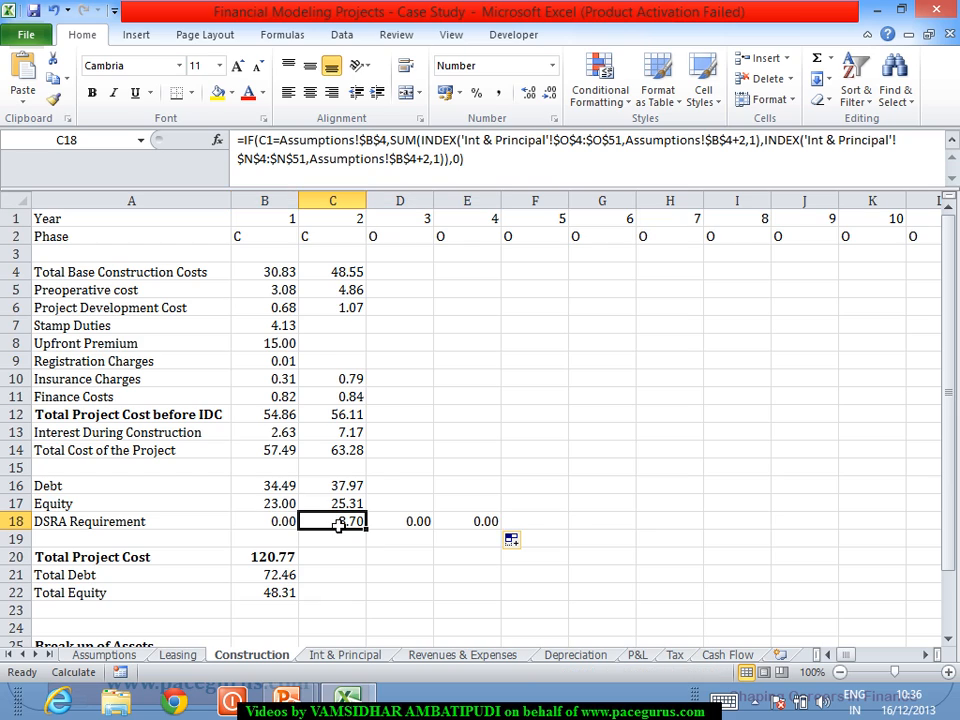
Multiply the SUM in B18 by the DSRA months as Assumptions!$B$32/12 and fill the formula across to J18
left_click(276, 529)
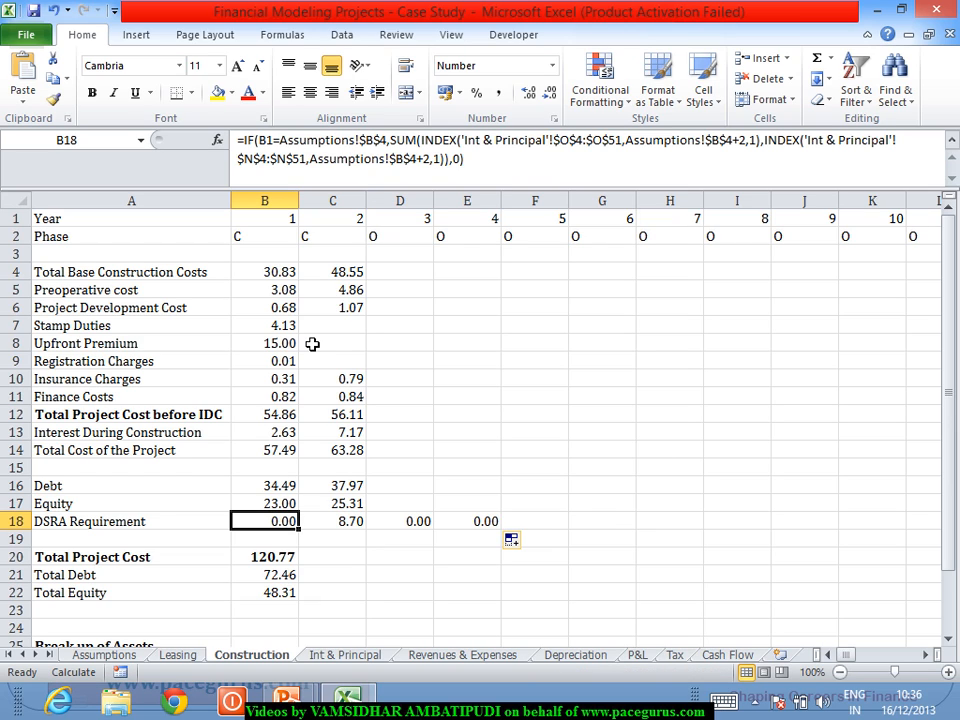
left_click(455, 173)
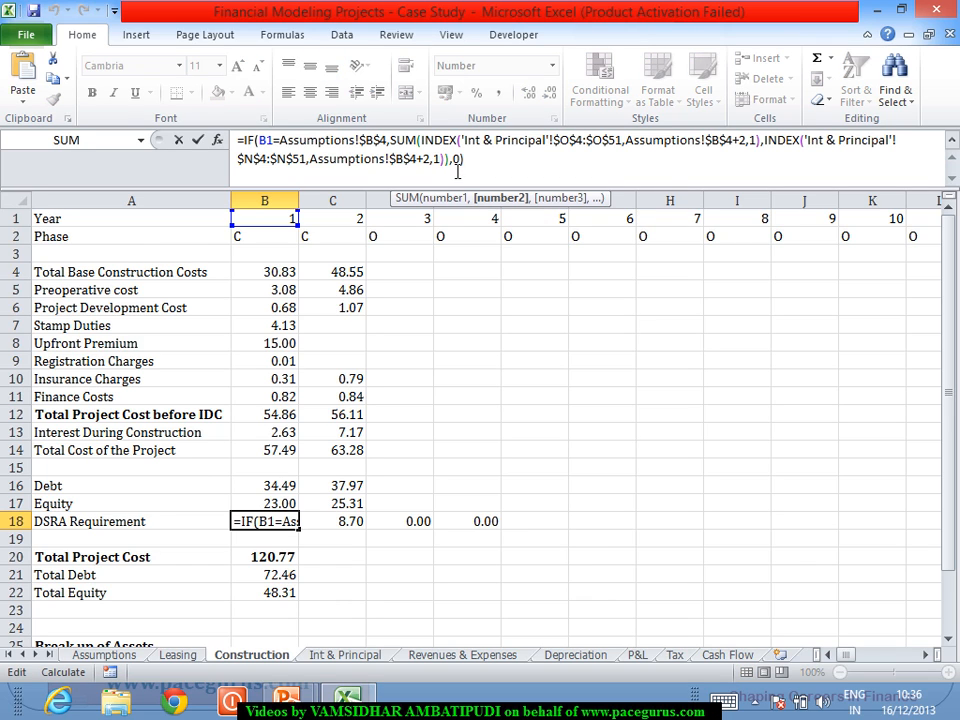
key("Right")
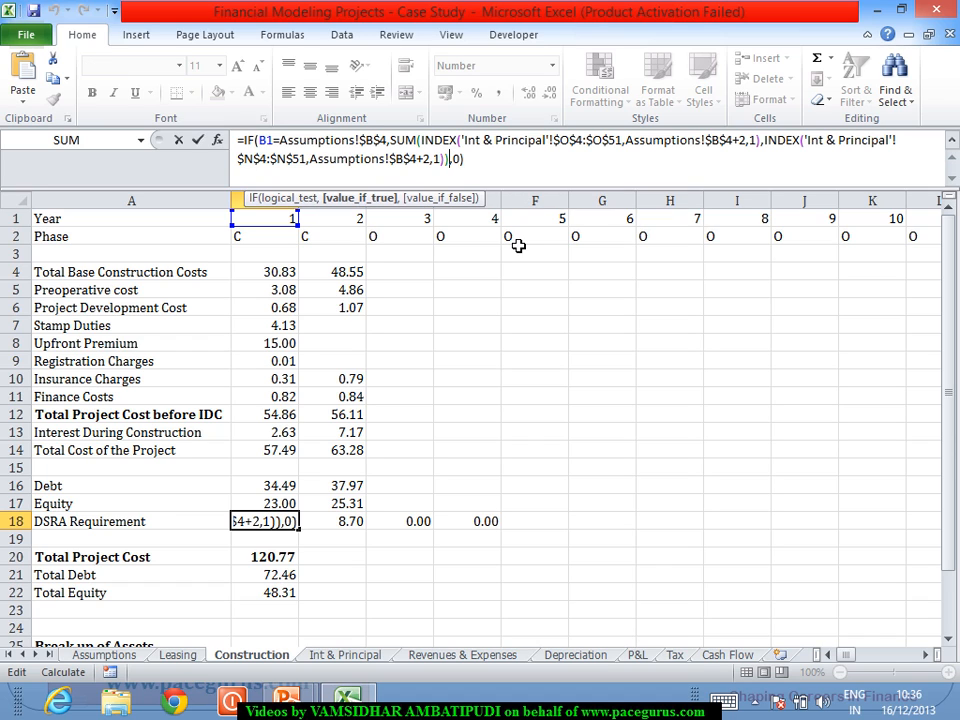
type("*")
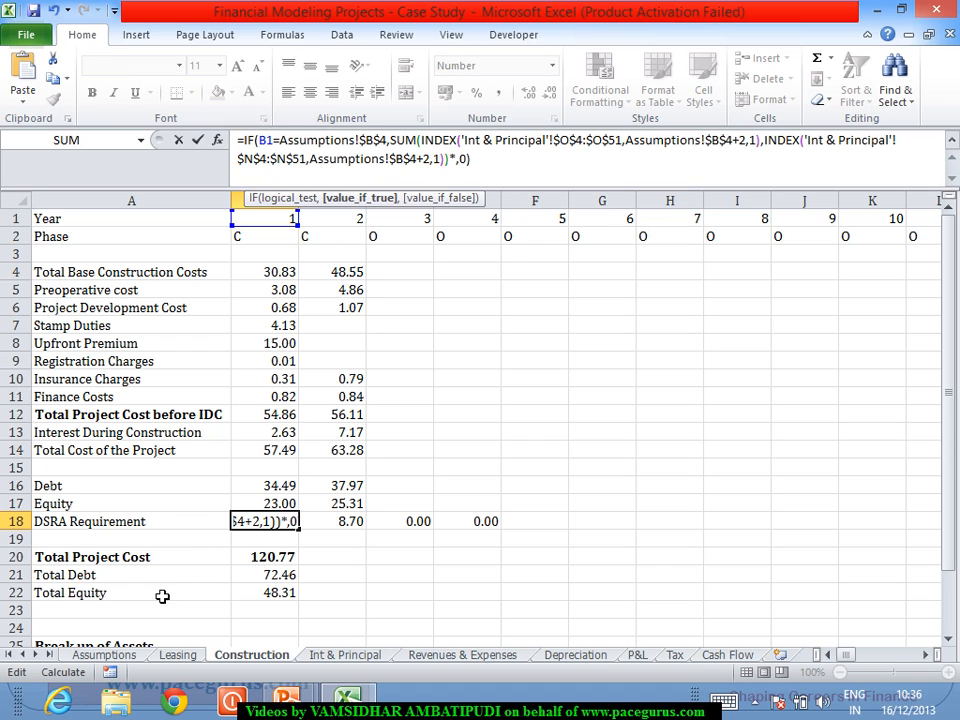
left_click(130, 660)
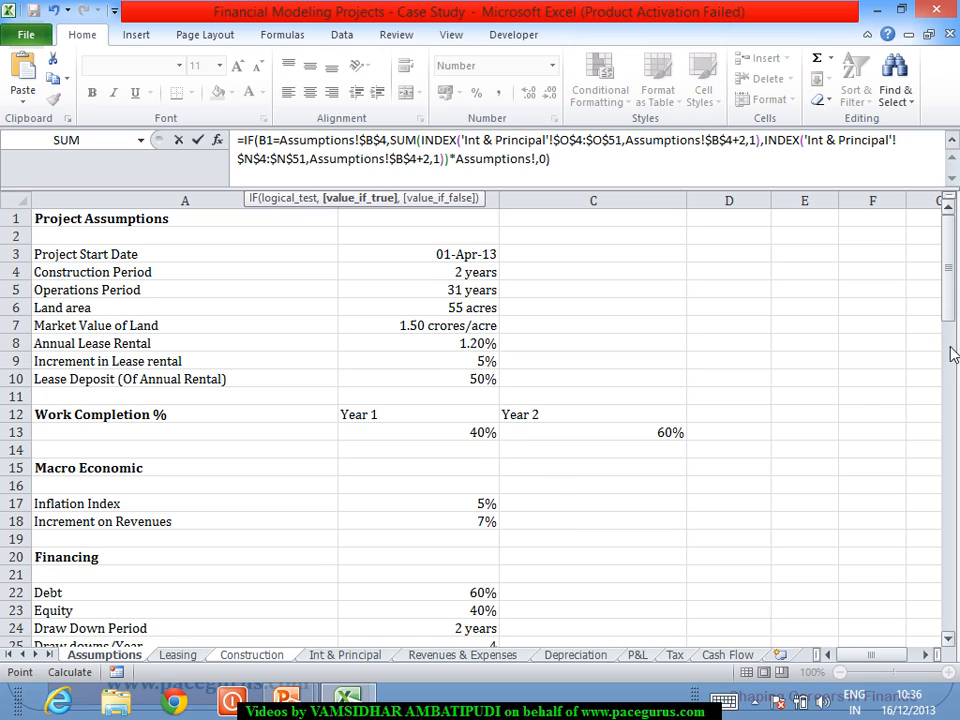
left_click_drag(951, 316, 951, 328)
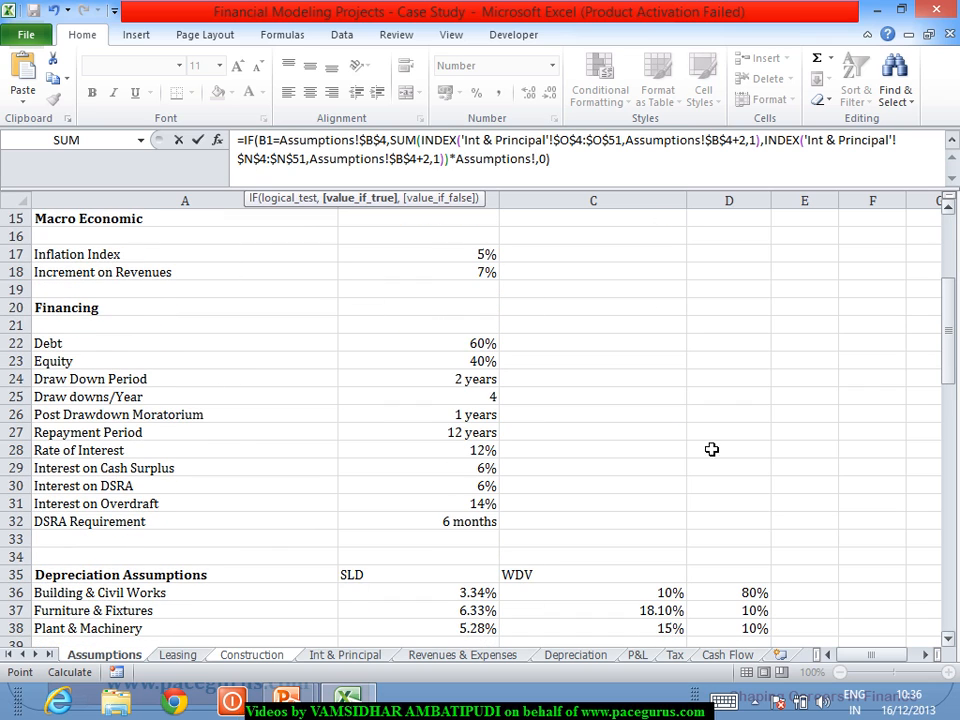
left_click(474, 524)
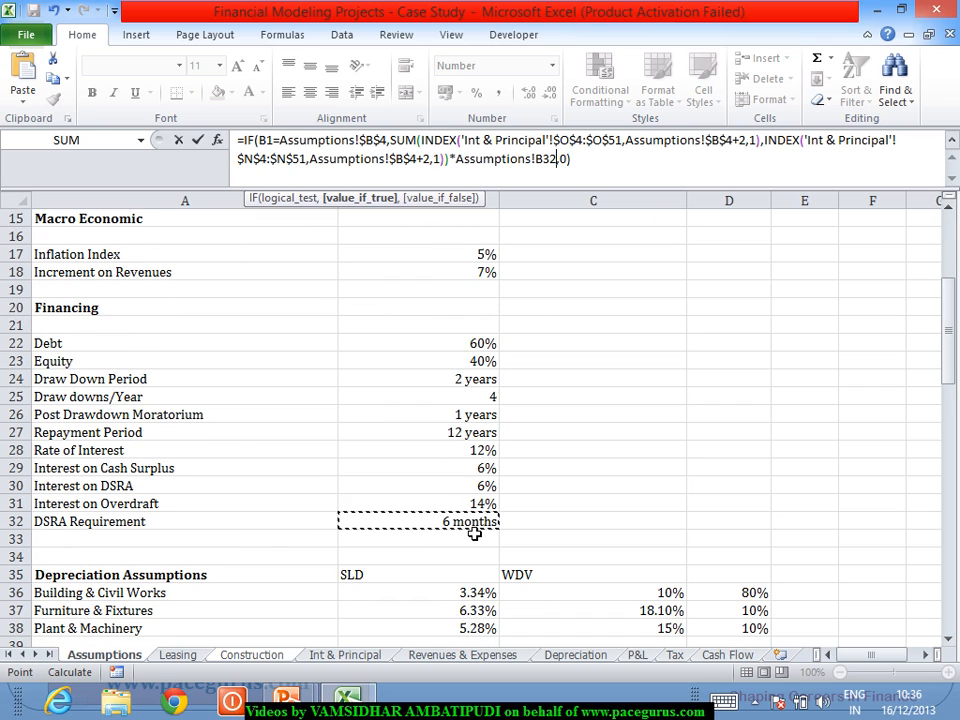
key("F4")
type("/12")
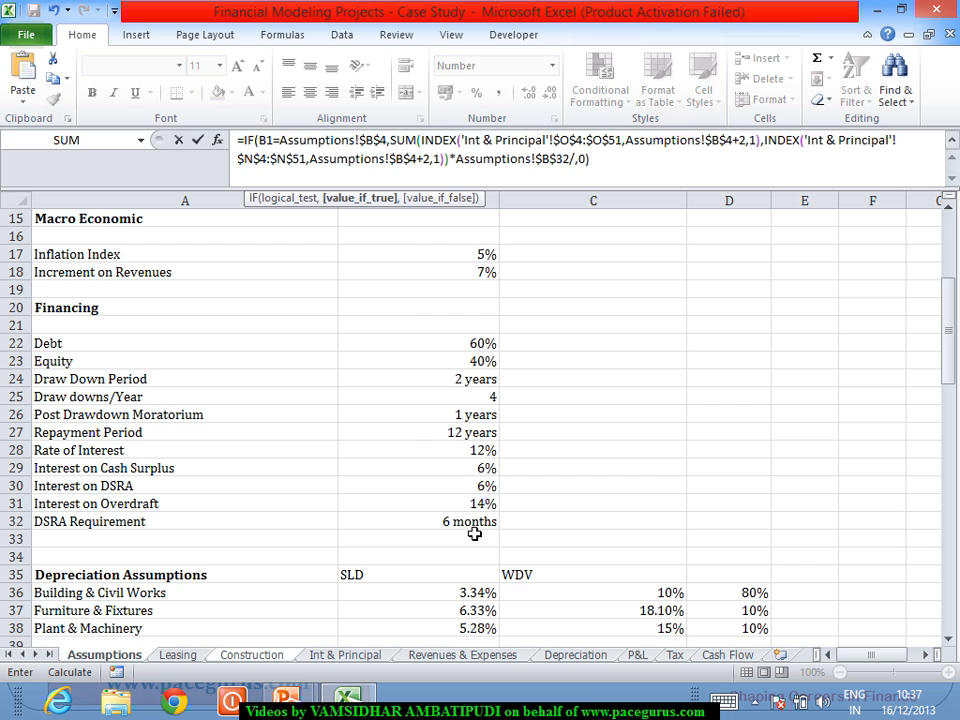
key("Return")
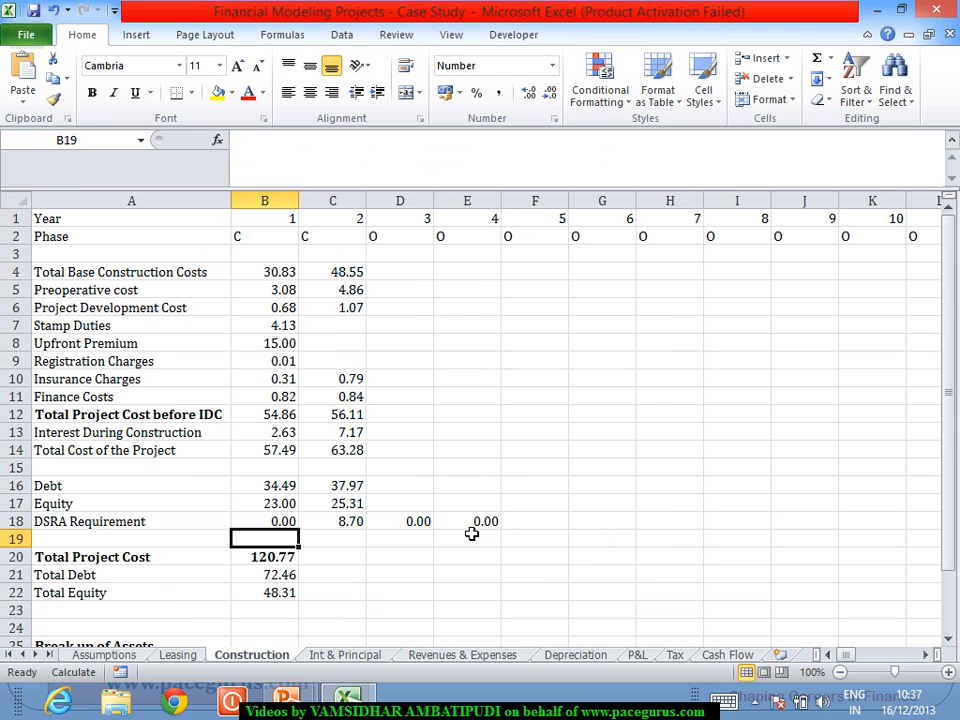
left_click(251, 524)
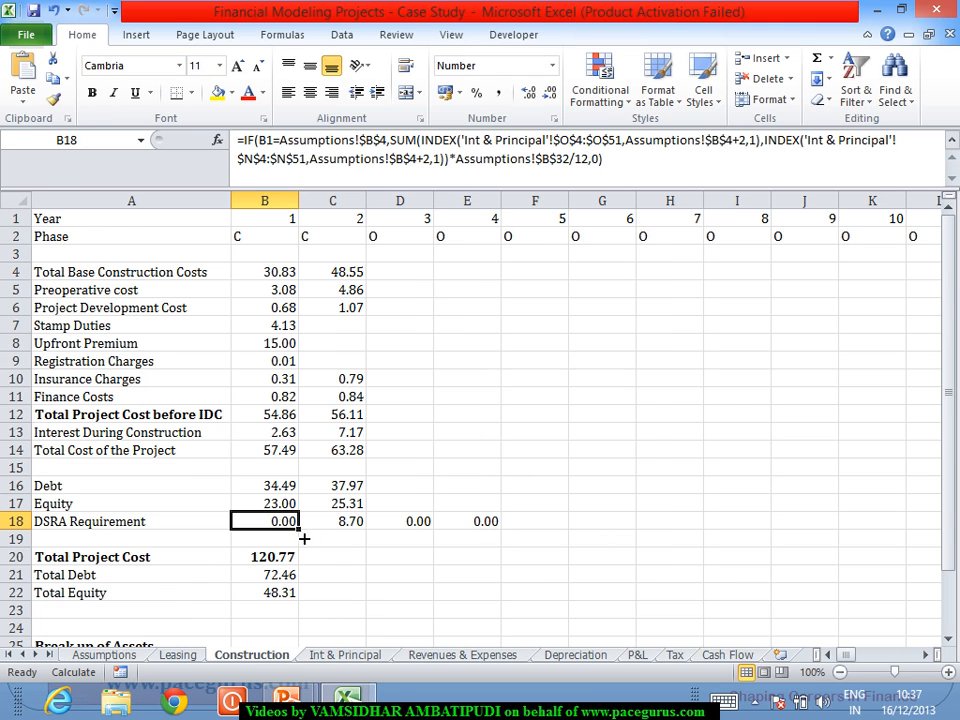
left_click_drag(306, 537, 835, 650)
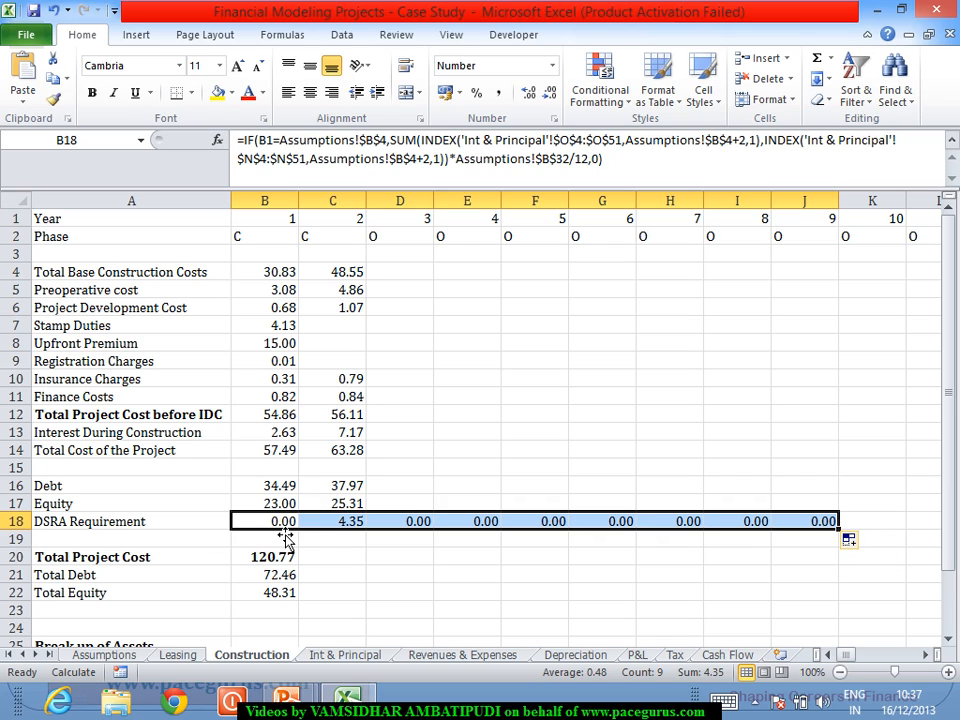
Wrap the B18 formula in an outer IF that tests B2="C" and returns "" when false
left_click(281, 527)
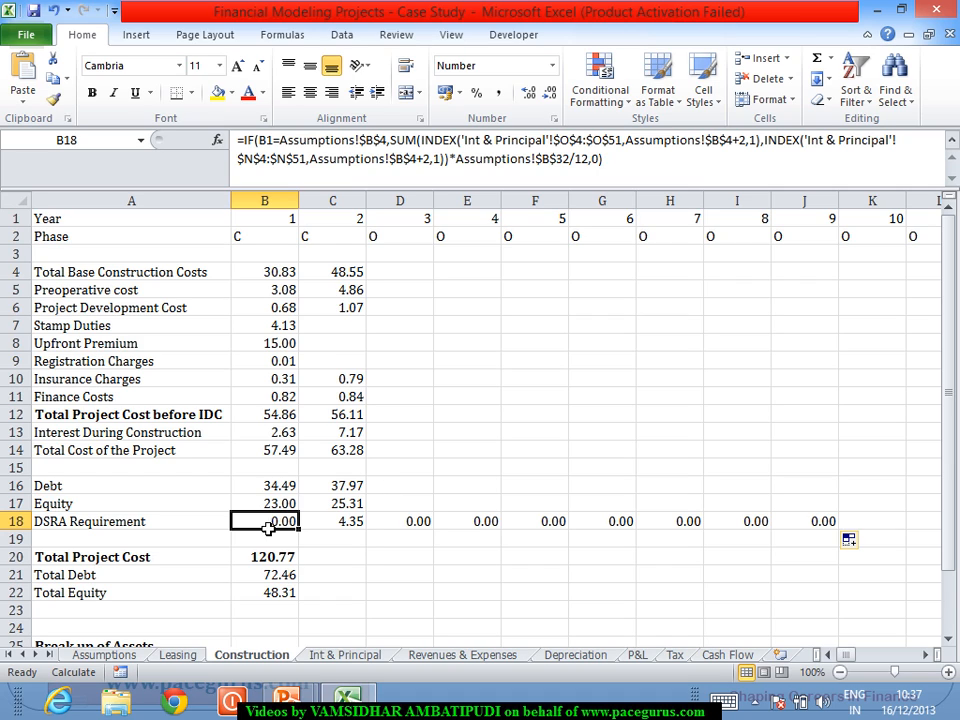
left_click(256, 148)
type("IF(")
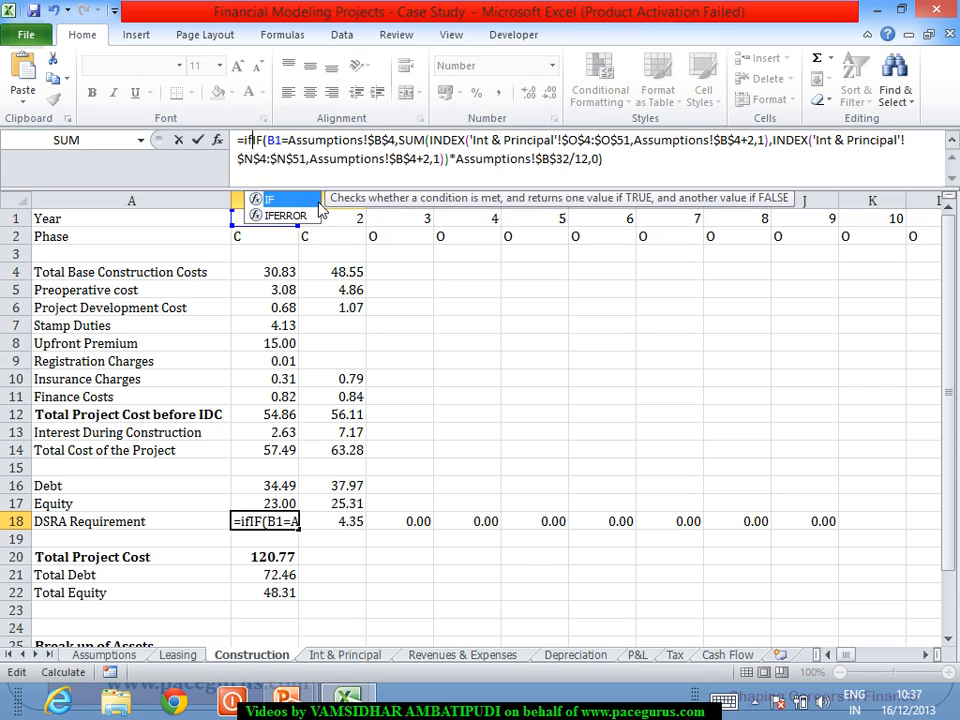
left_click(275, 239)
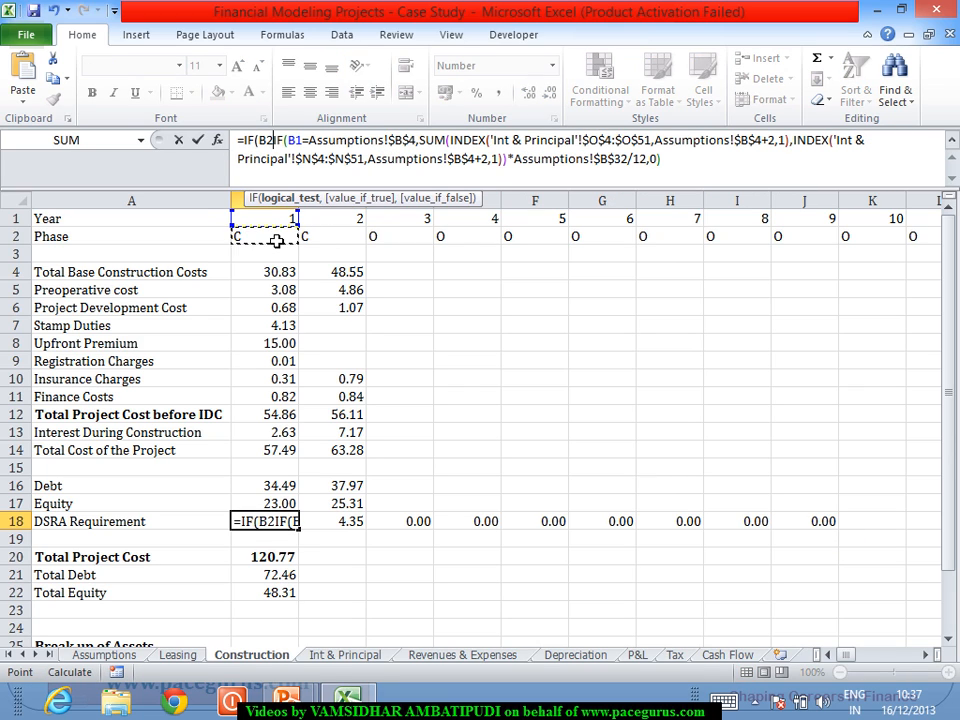
type("=\"")
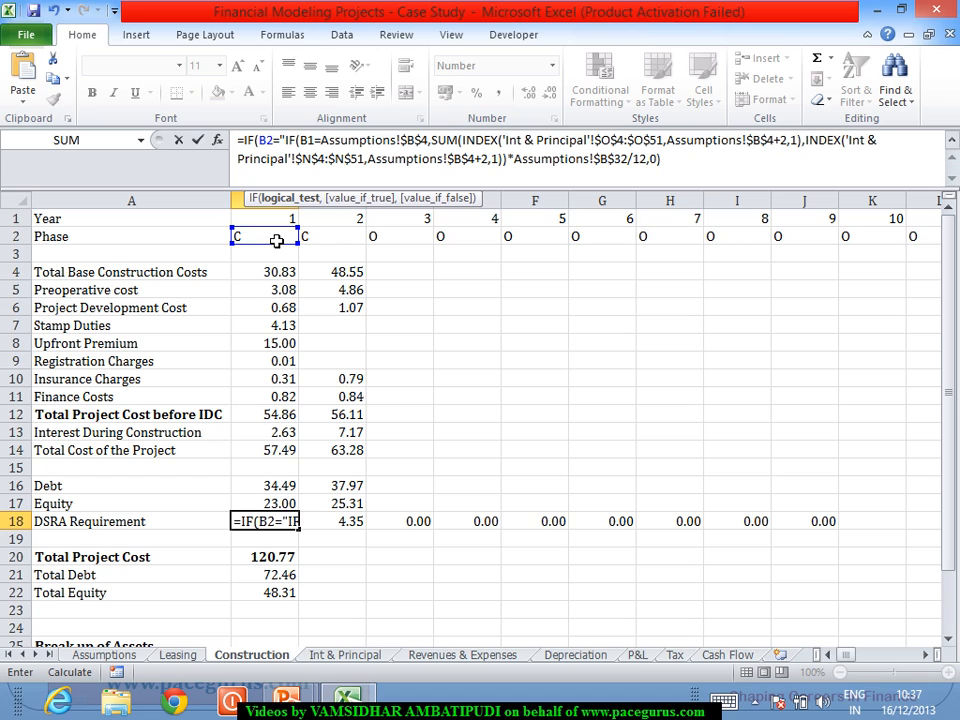
type("C\",")
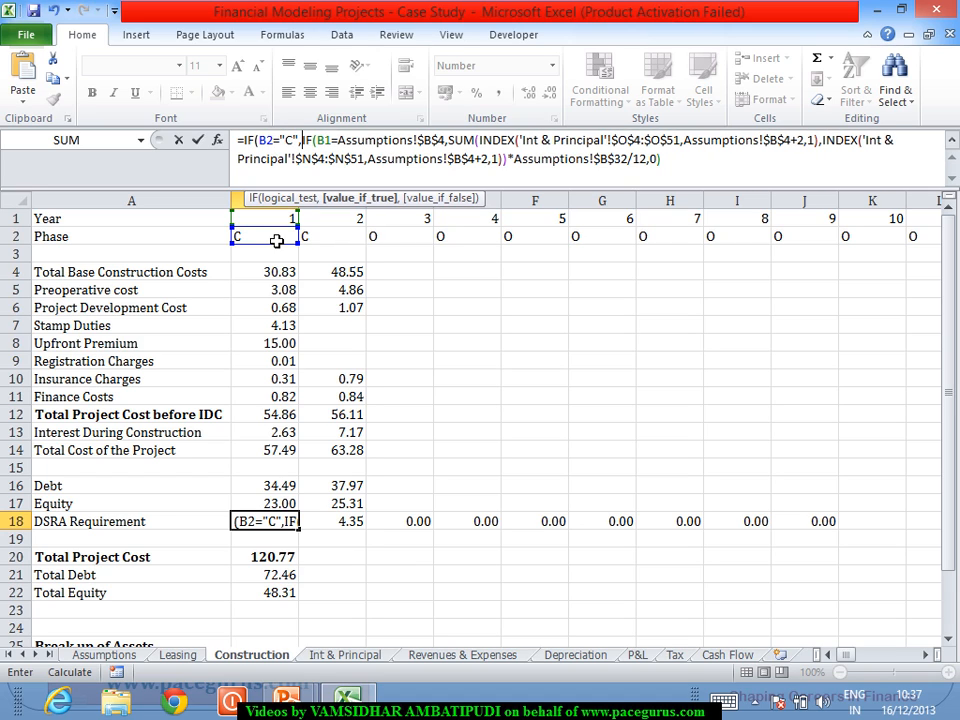
left_click(680, 169)
type(",\"\")")
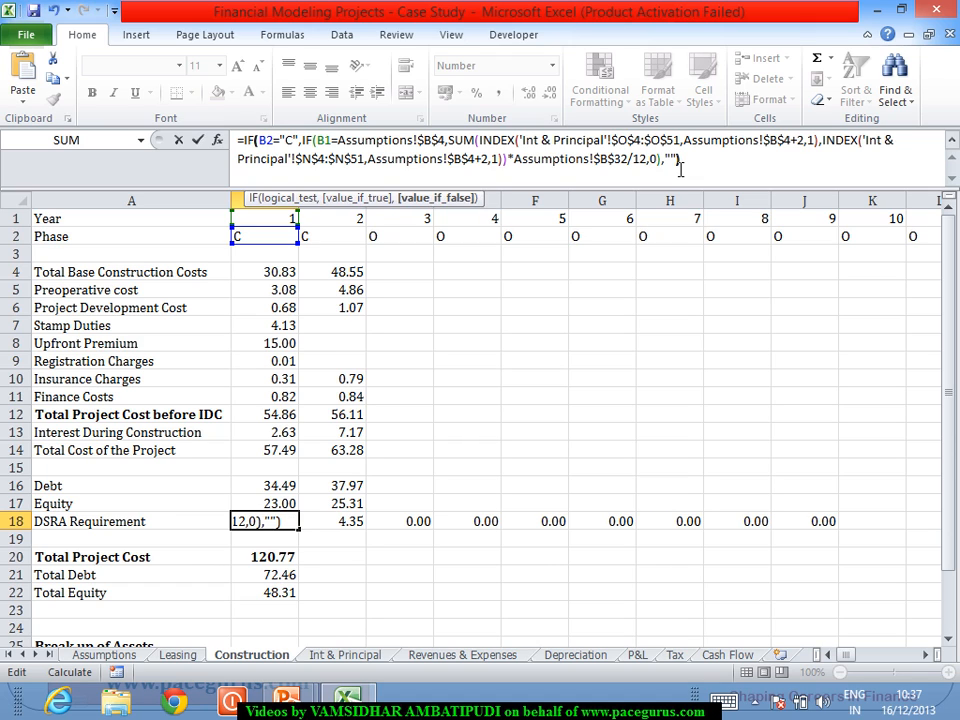
key("Return")
Fill the DSRA Requirement formula from B18 across row 18 to AZ18 and check the start of the row
left_click(279, 520)
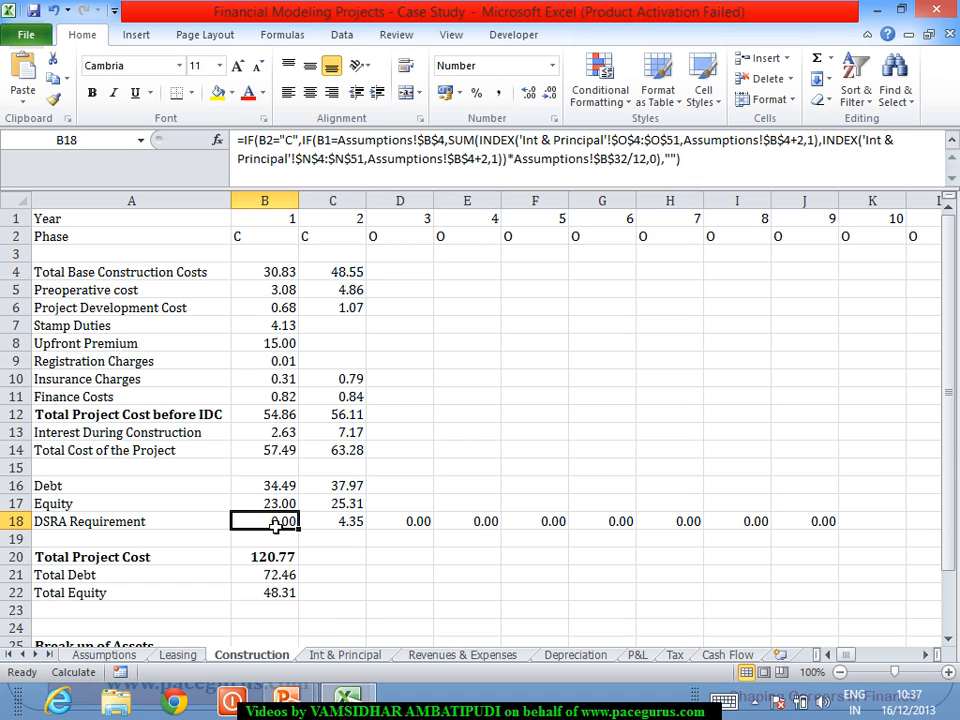
left_click_drag(306, 536, 848, 706)
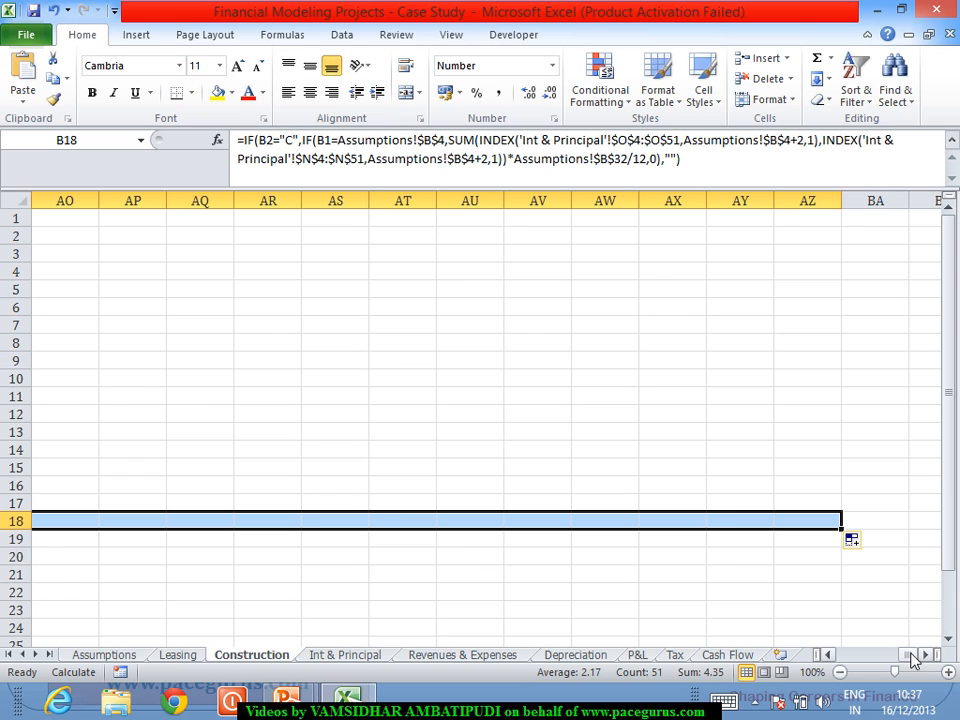
left_click_drag(913, 654, 808, 678)
left_click(477, 560)
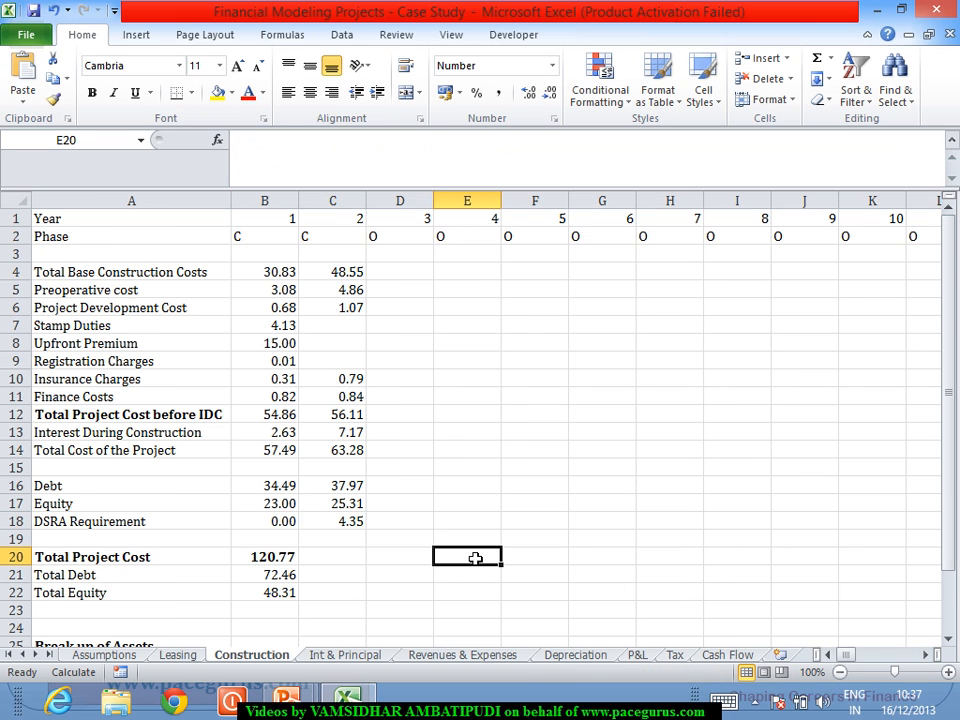
Add the DSRA Requirement cell B18 to the SUM in the Total Cost of the Project formula in Construction B14
left_click(288, 524)
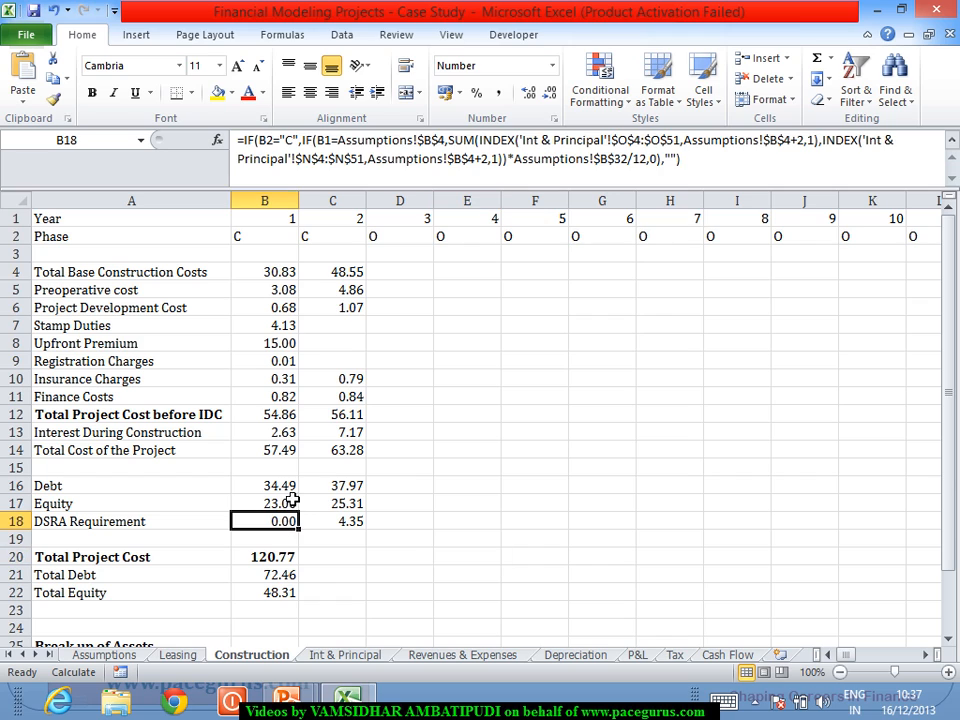
left_click(280, 451)
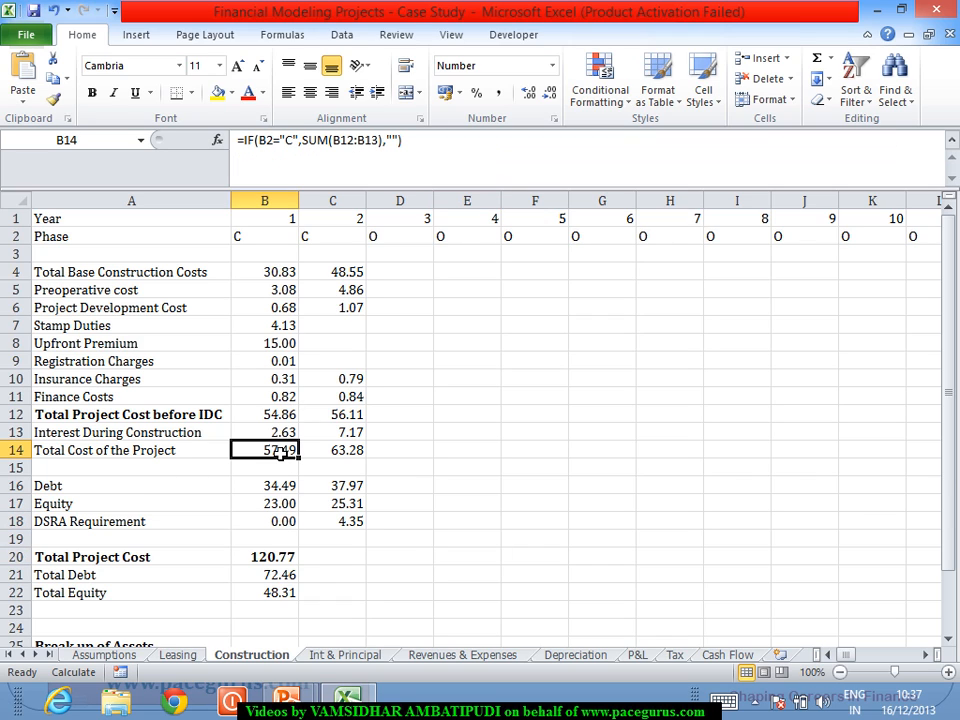
left_click(381, 148)
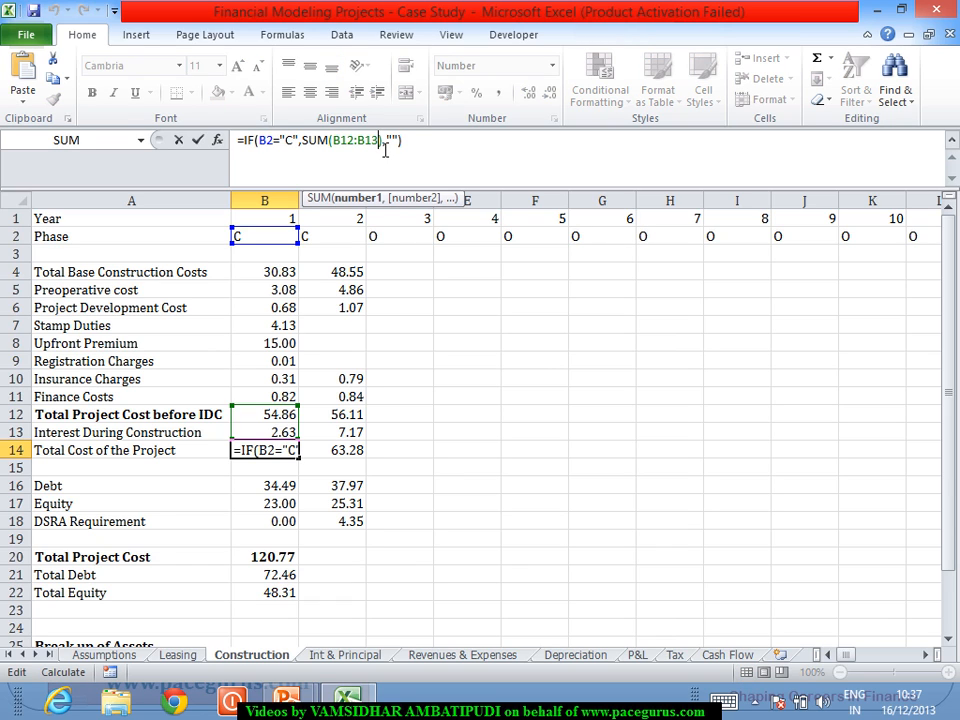
type(",")
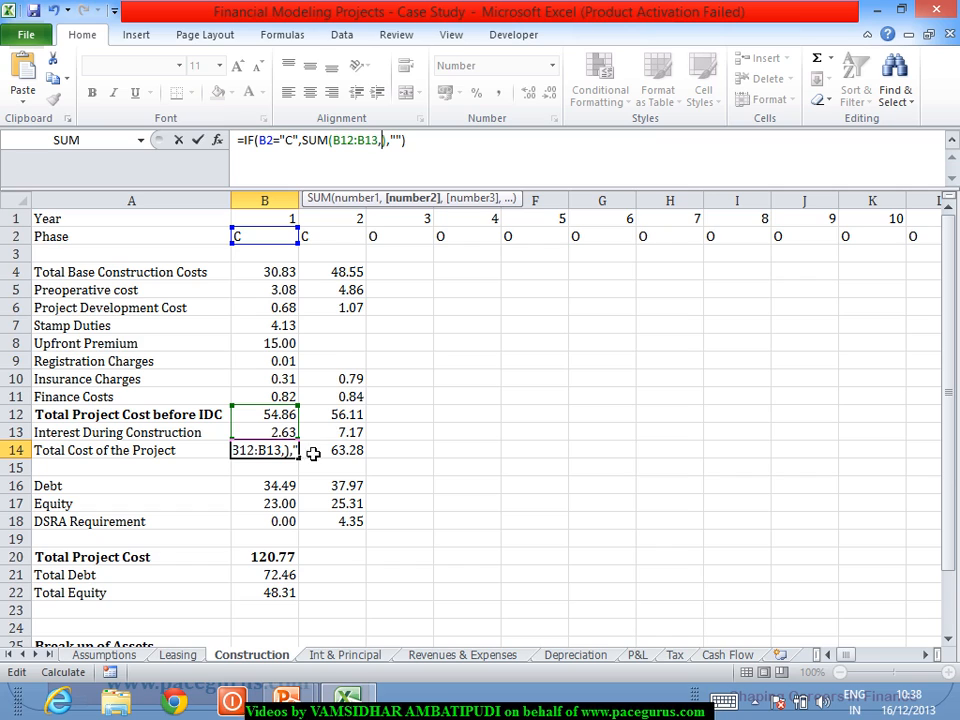
left_click(278, 521)
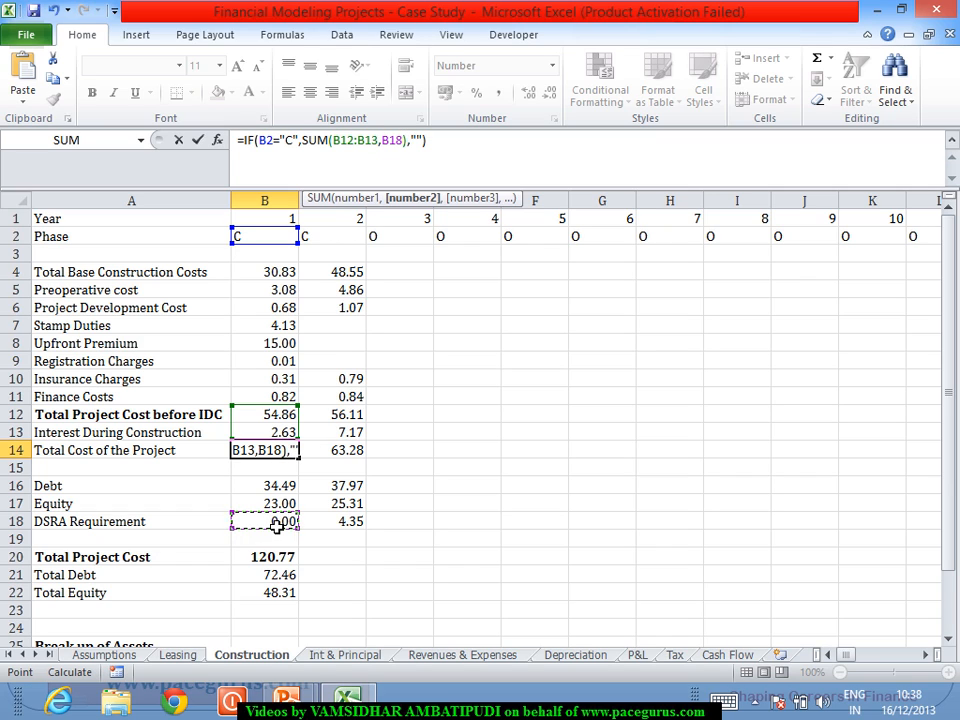
key("Tab")
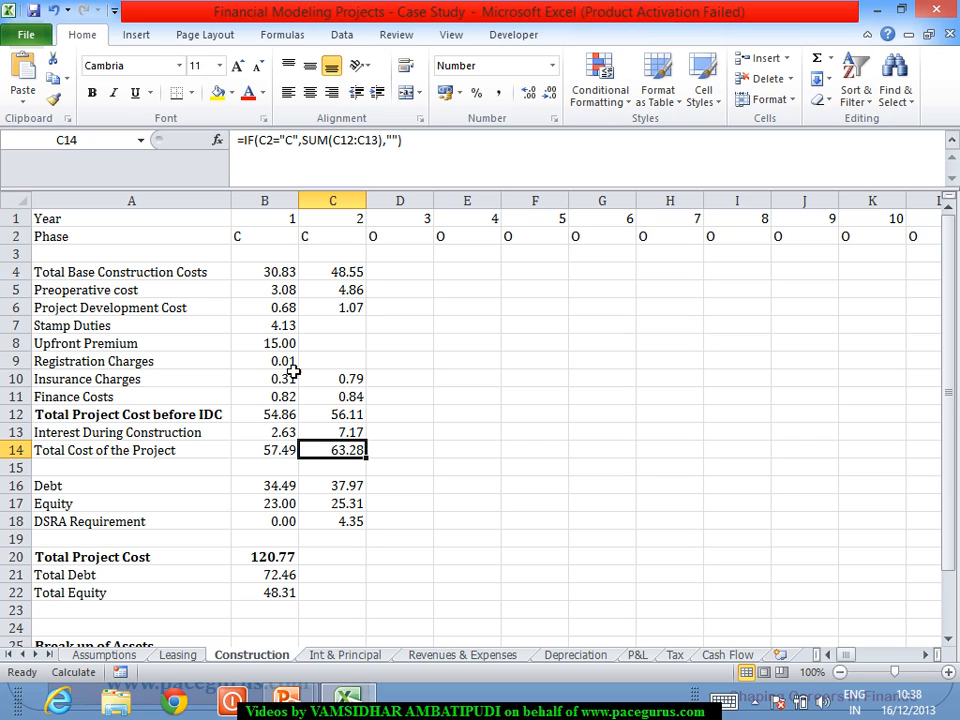
Fill the Total Cost of the Project formula from B14 across row 14 to AZ14 and check the Total Project Cost in B20
left_click(269, 450)
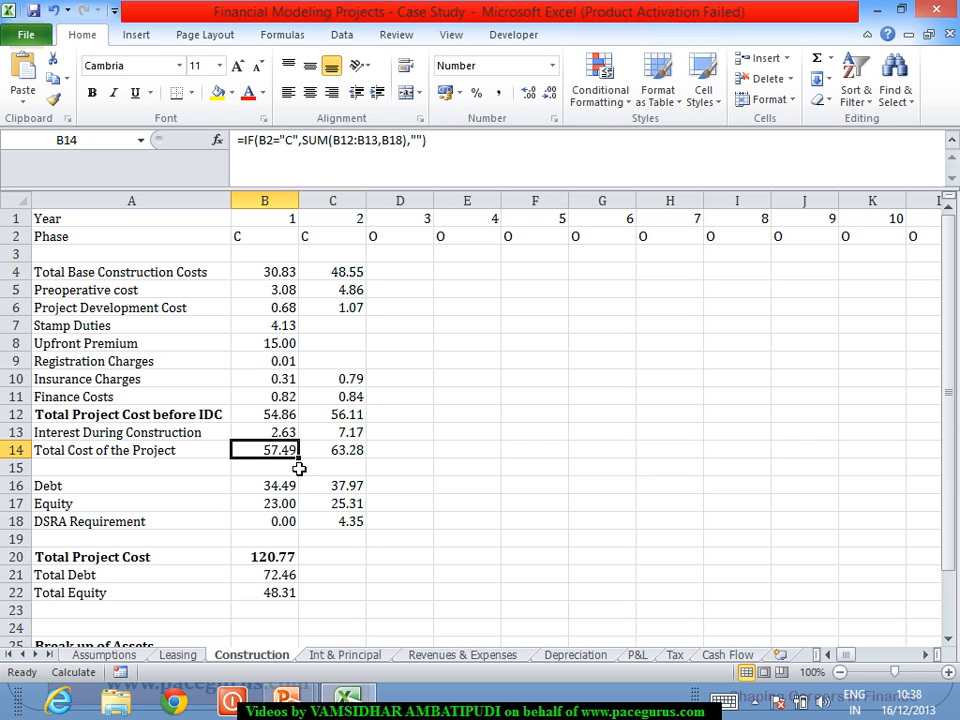
left_click_drag(302, 462, 355, 465)
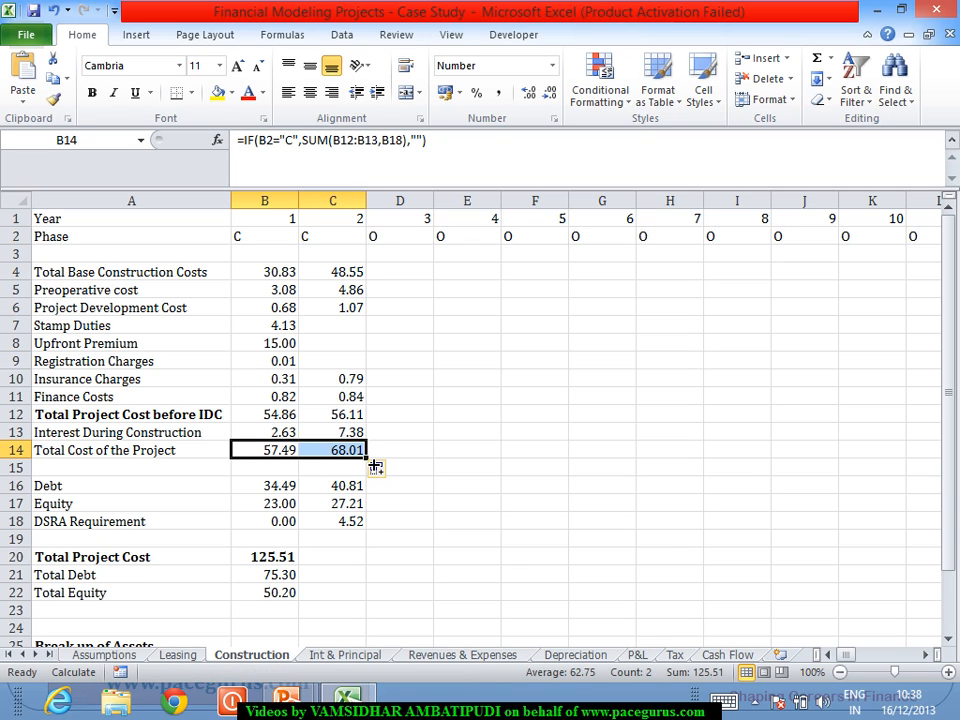
left_click_drag(370, 461, 910, 455)
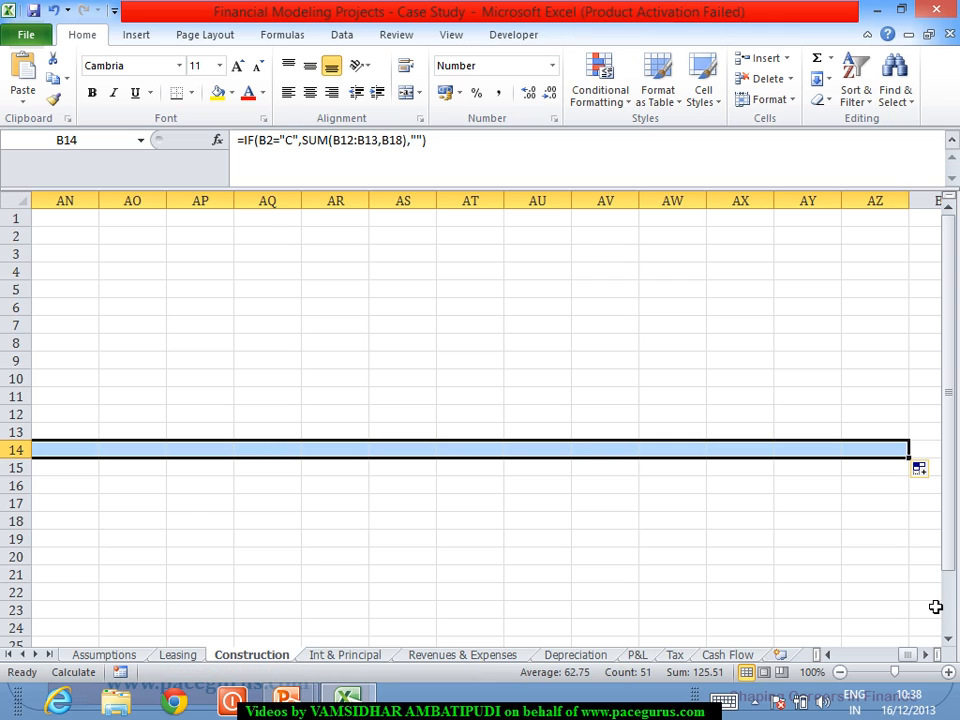
left_click_drag(920, 656, 778, 658)
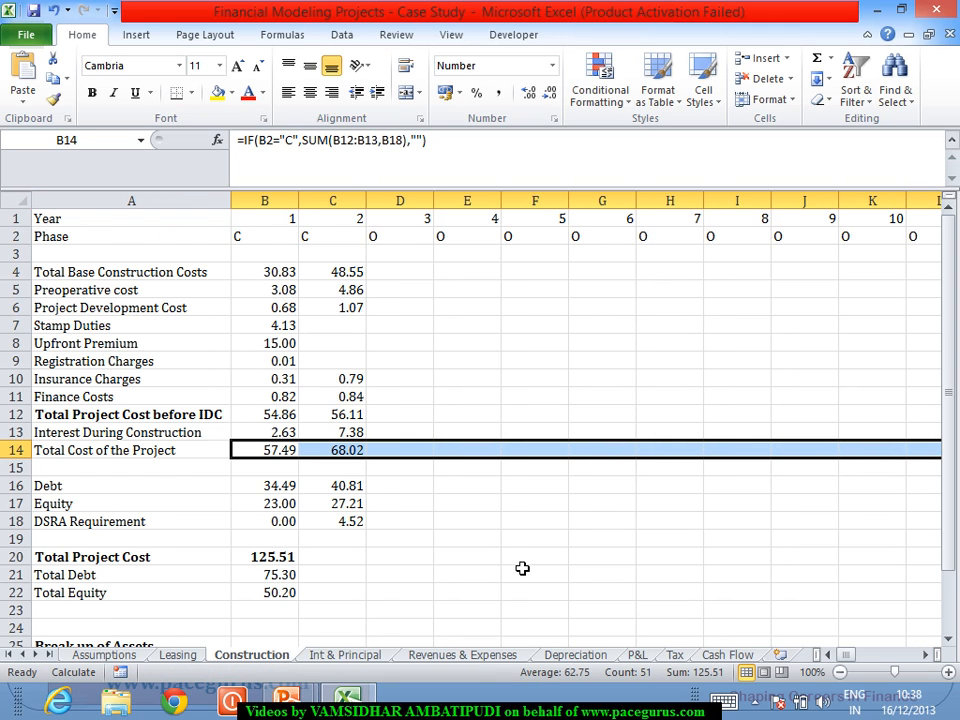
left_click(524, 563)
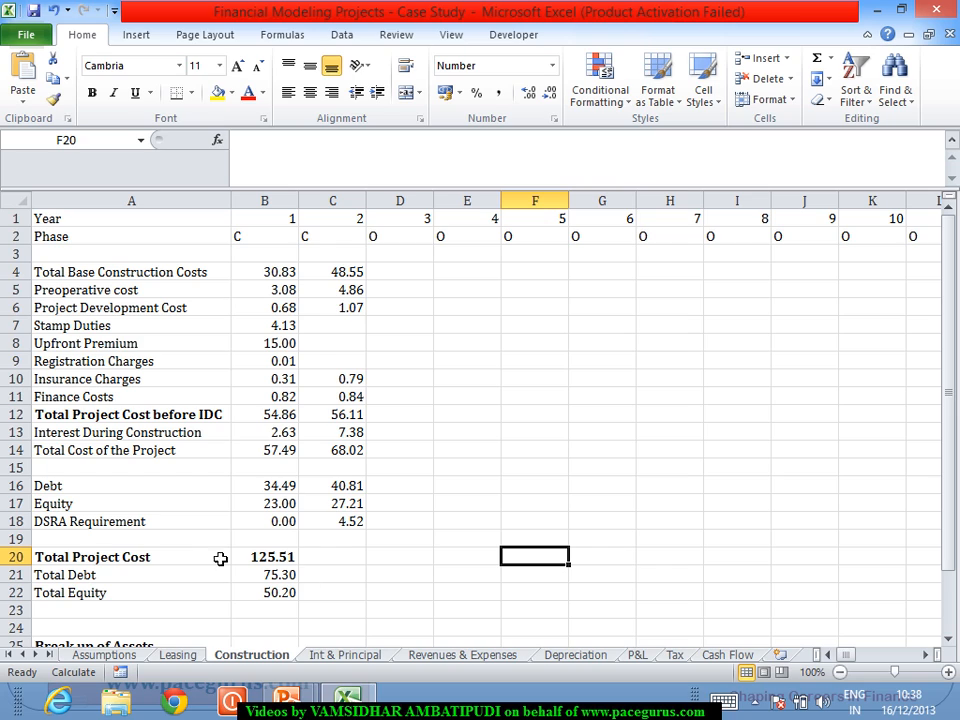
left_click(261, 561)
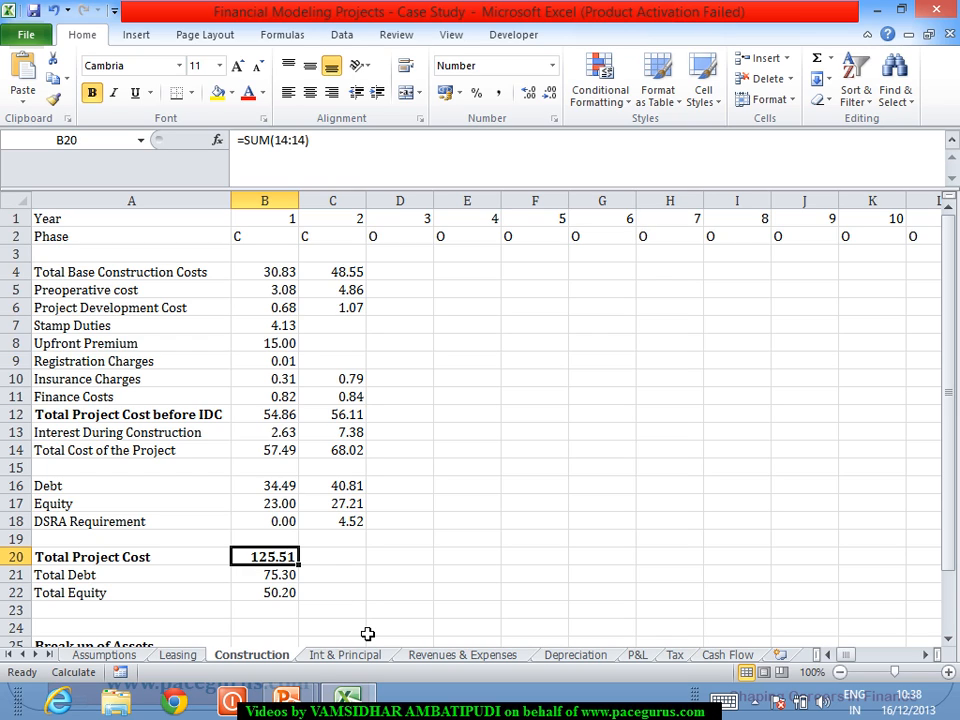
On the Cash Flow sheet, change the logical test of the DSRA Requirement formula in B13 to B12=""
left_click(739, 654)
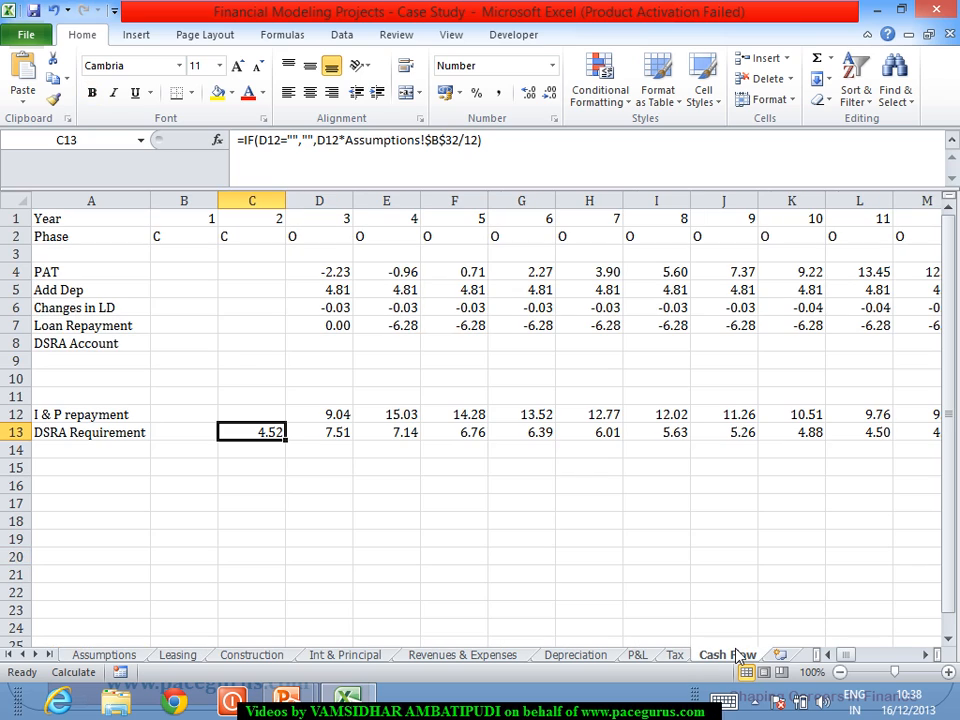
left_click(193, 438)
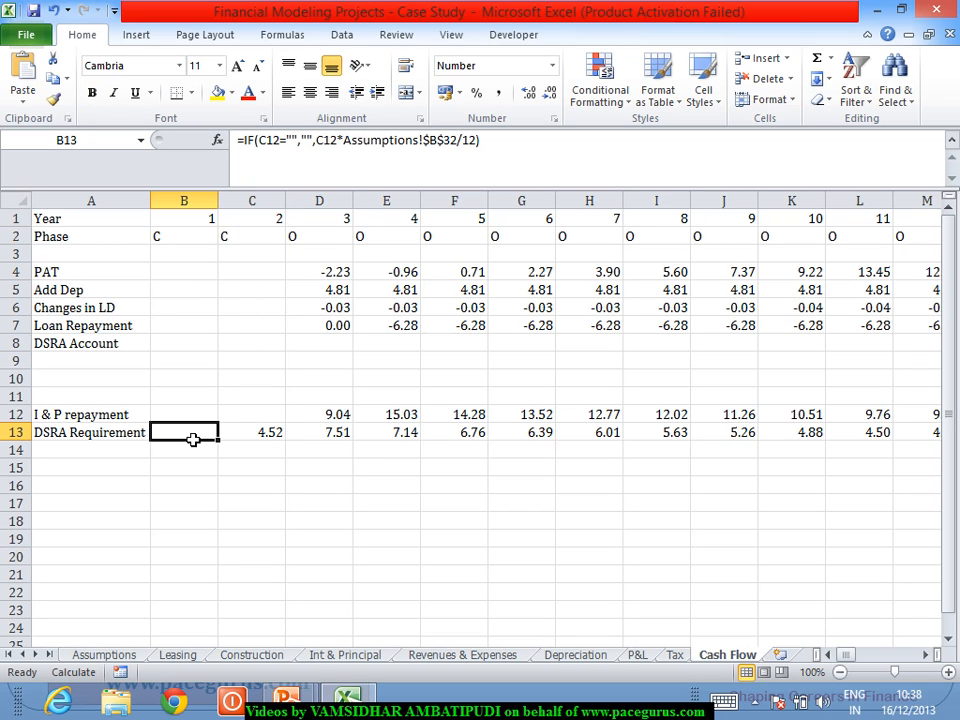
left_click(268, 150)
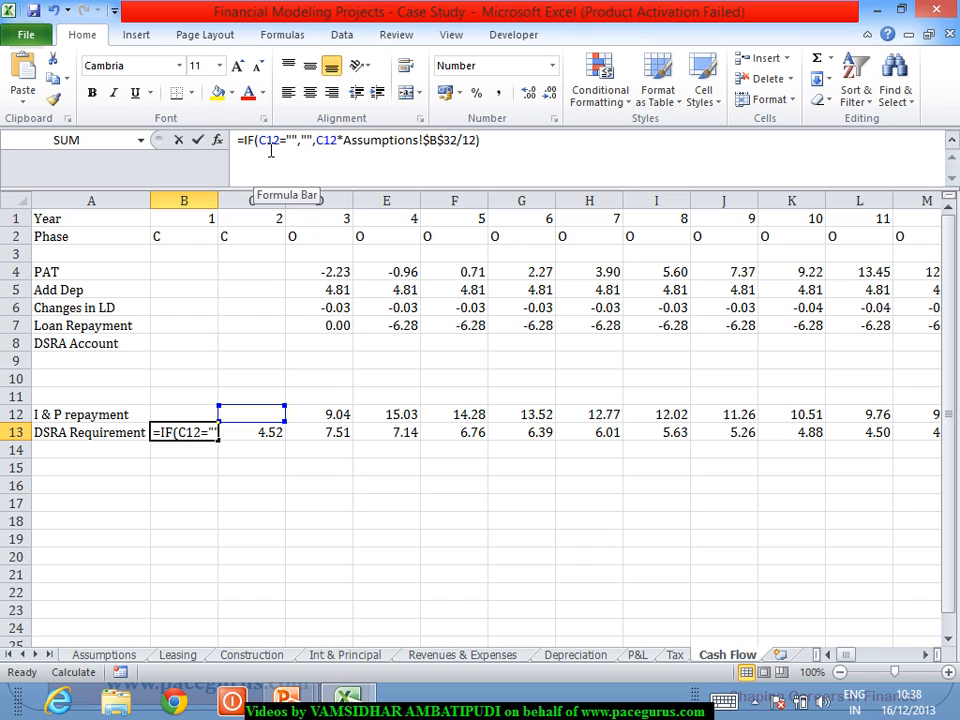
left_click_drag(269, 151, 286, 152)
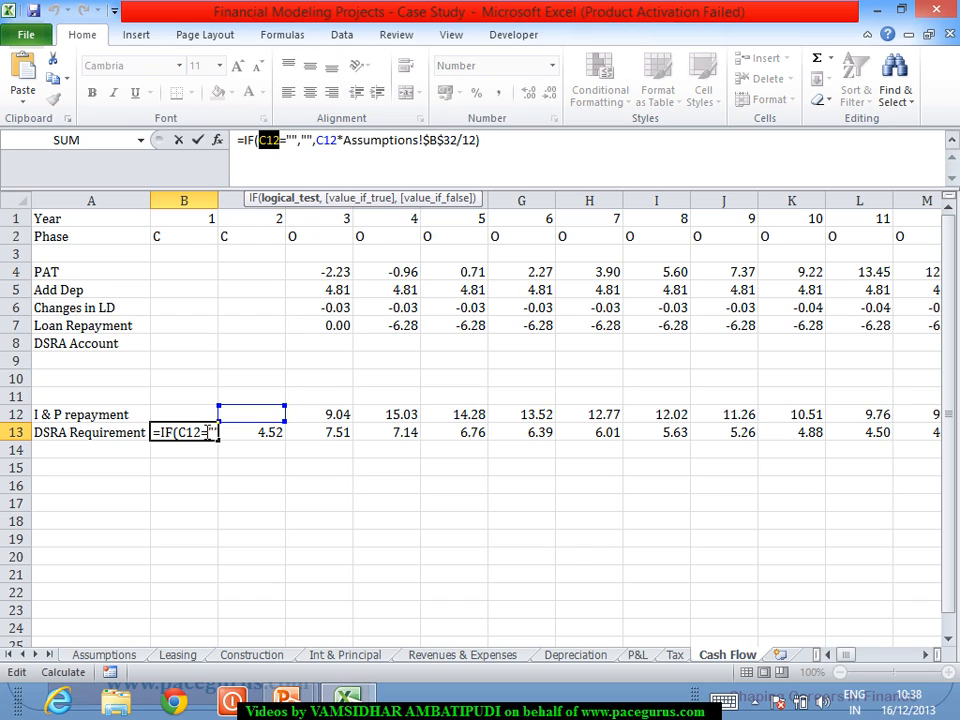
left_click(200, 419)
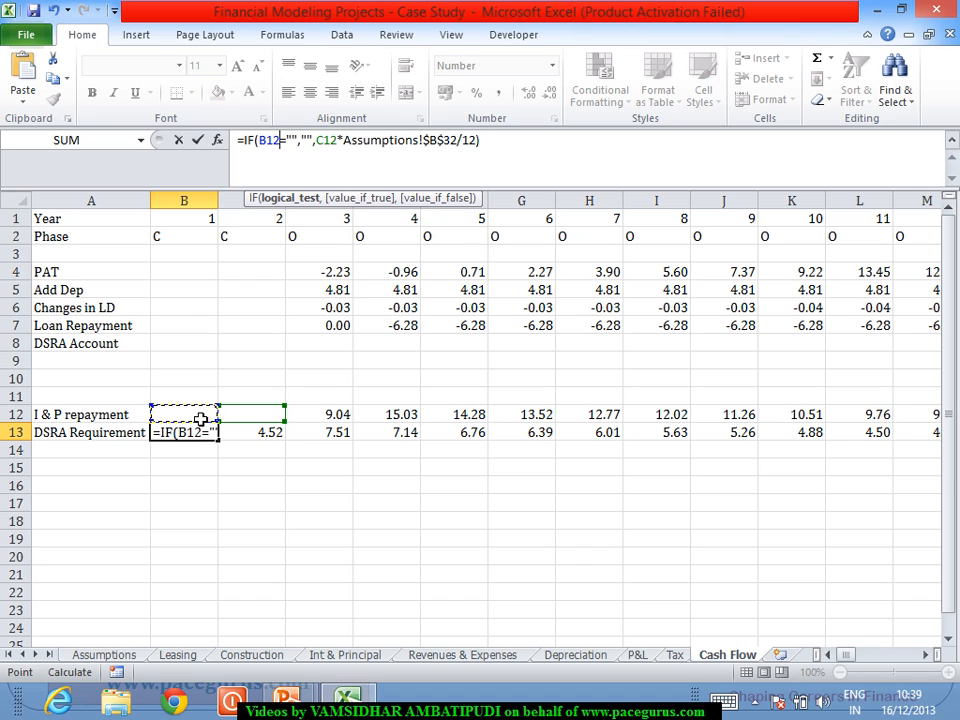
key("Return")
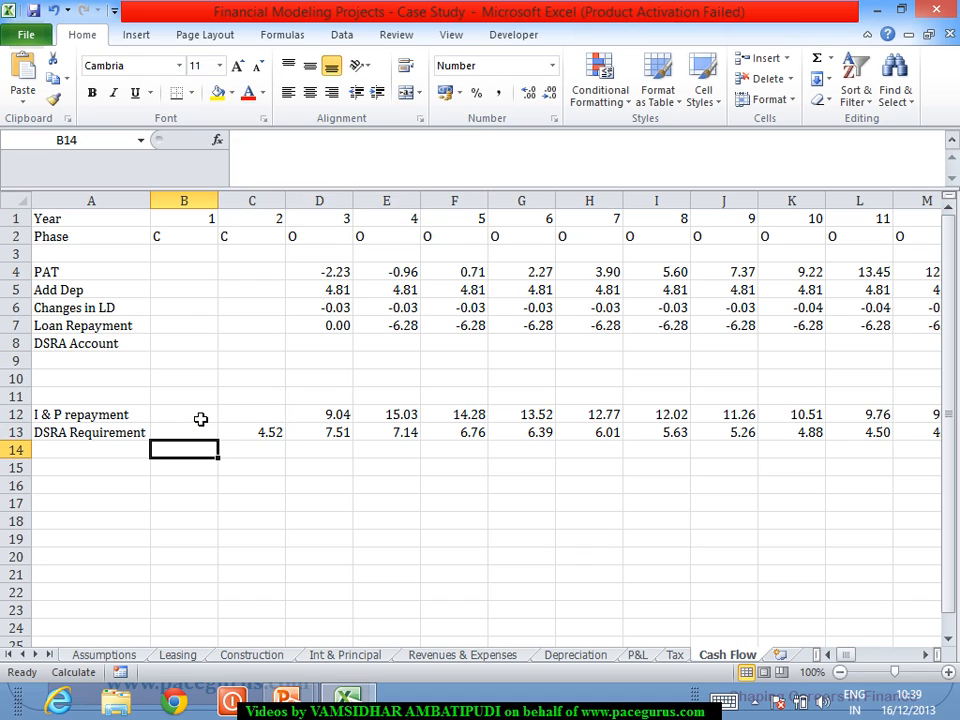
Fill the DSRA Requirement formula from Cash Flow B13 across row 13 to AZ13 and review the filled row
left_click(193, 432)
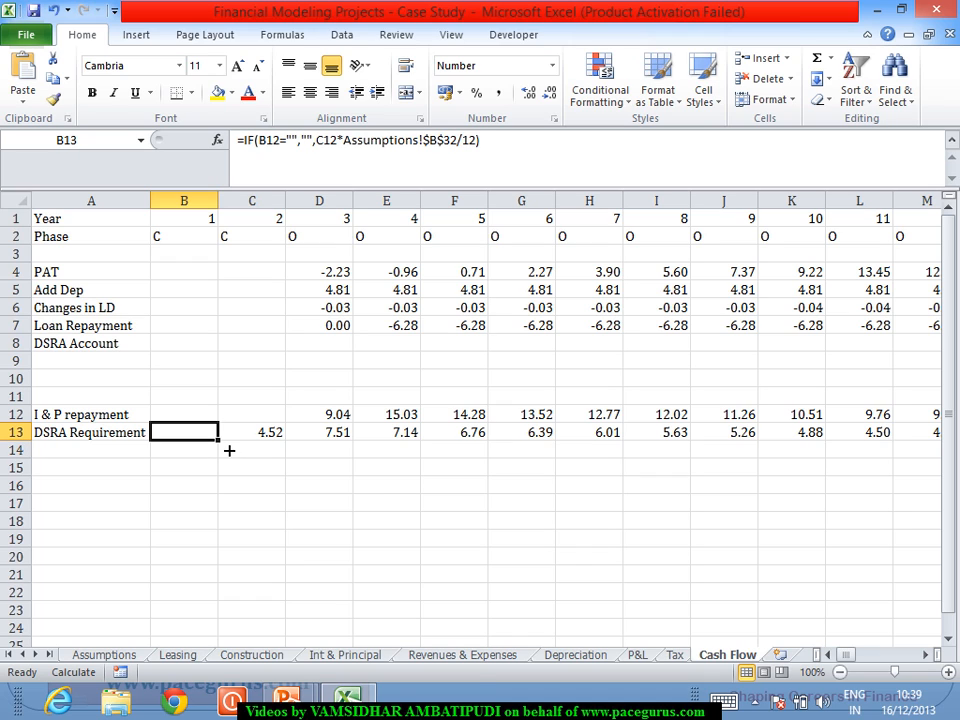
left_click_drag(222, 446, 935, 522)
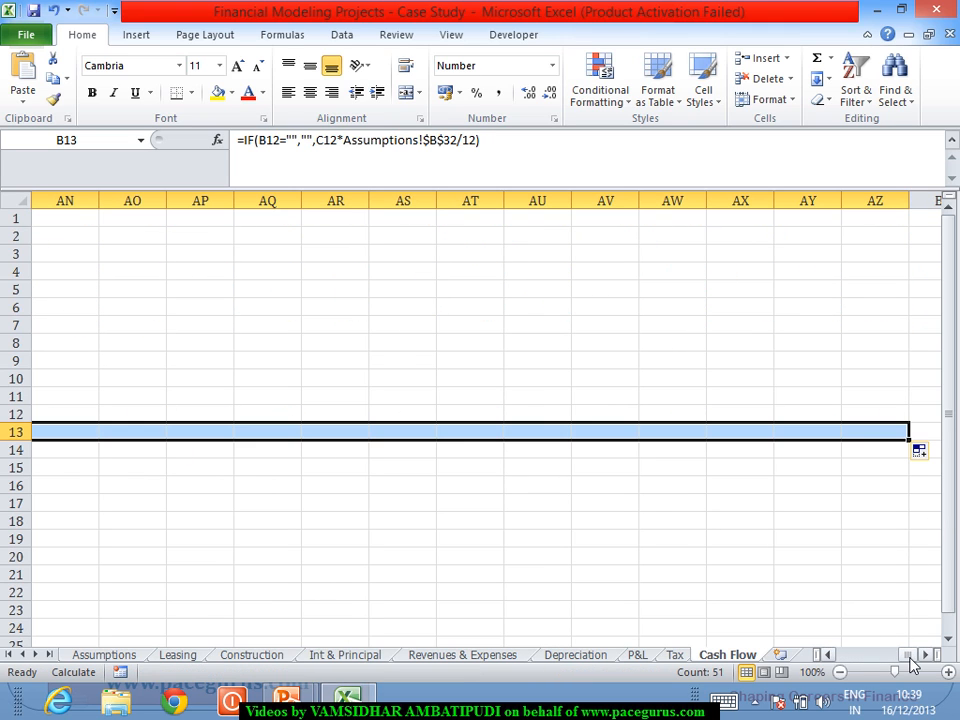
left_click_drag(894, 672, 862, 674)
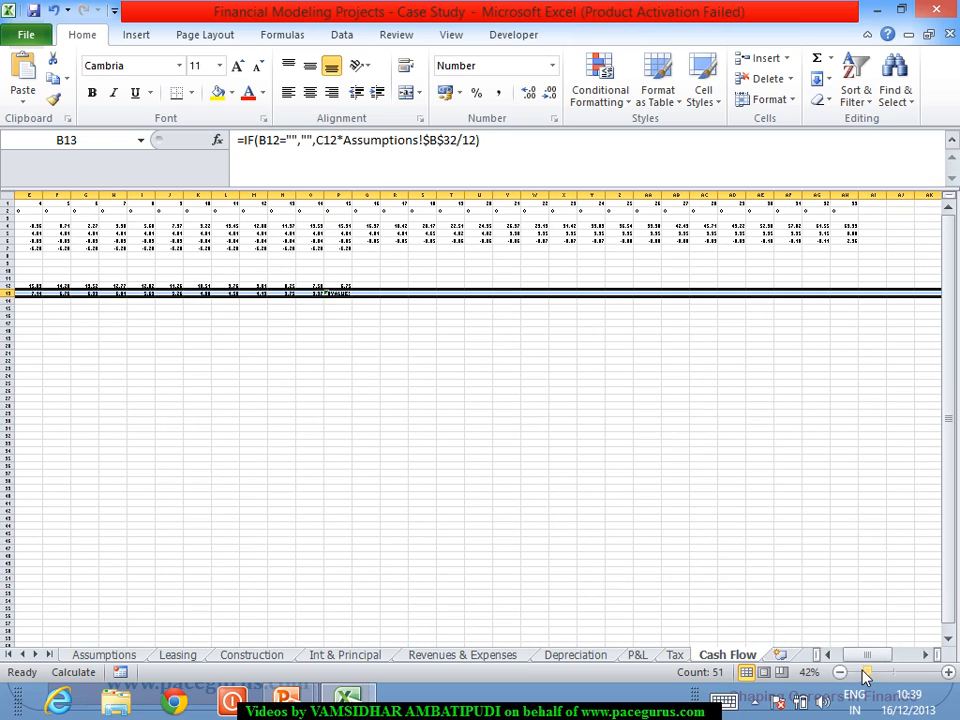
left_click(948, 675)
left_click(948, 675)
left_click(948, 675)
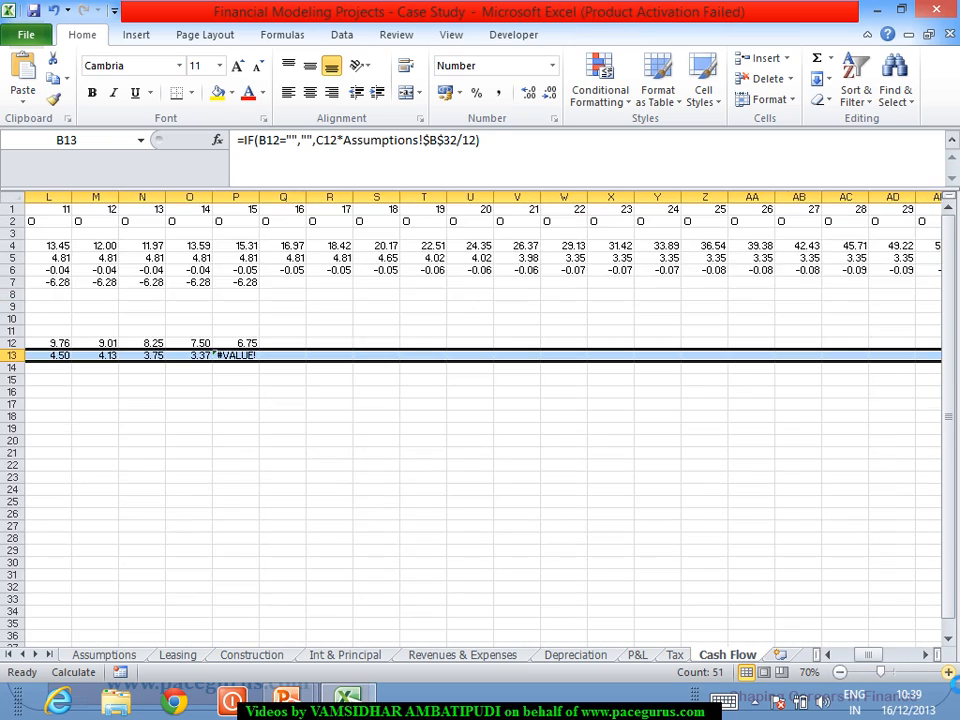
left_click(948, 675)
left_click(948, 675)
left_click(948, 675)
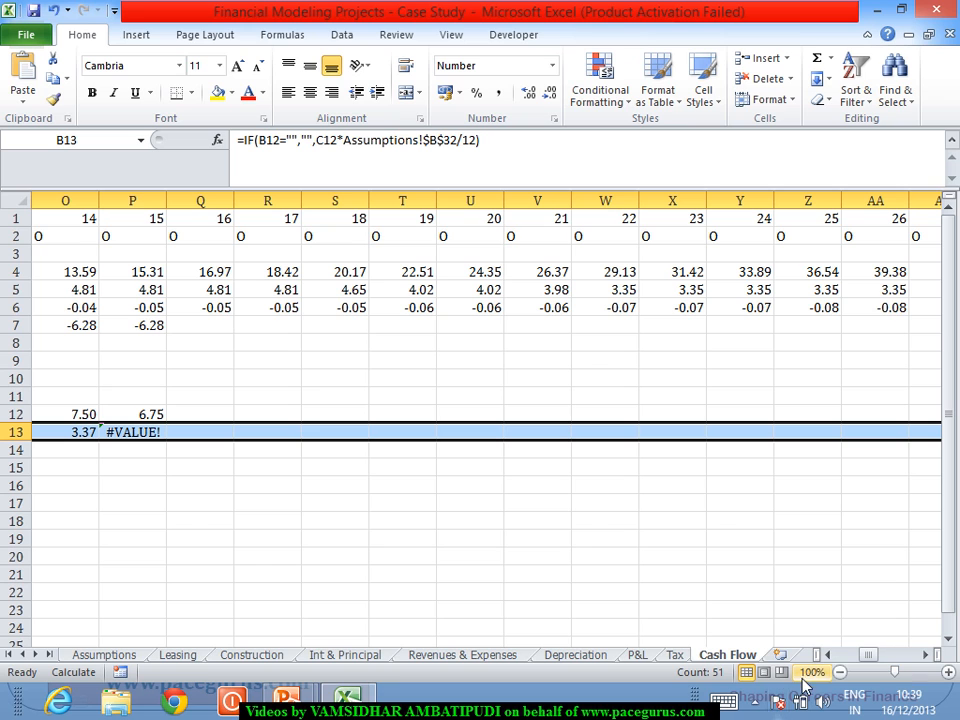
left_click(831, 655)
left_click_drag(831, 655, 831, 655)
left_click(831, 655)
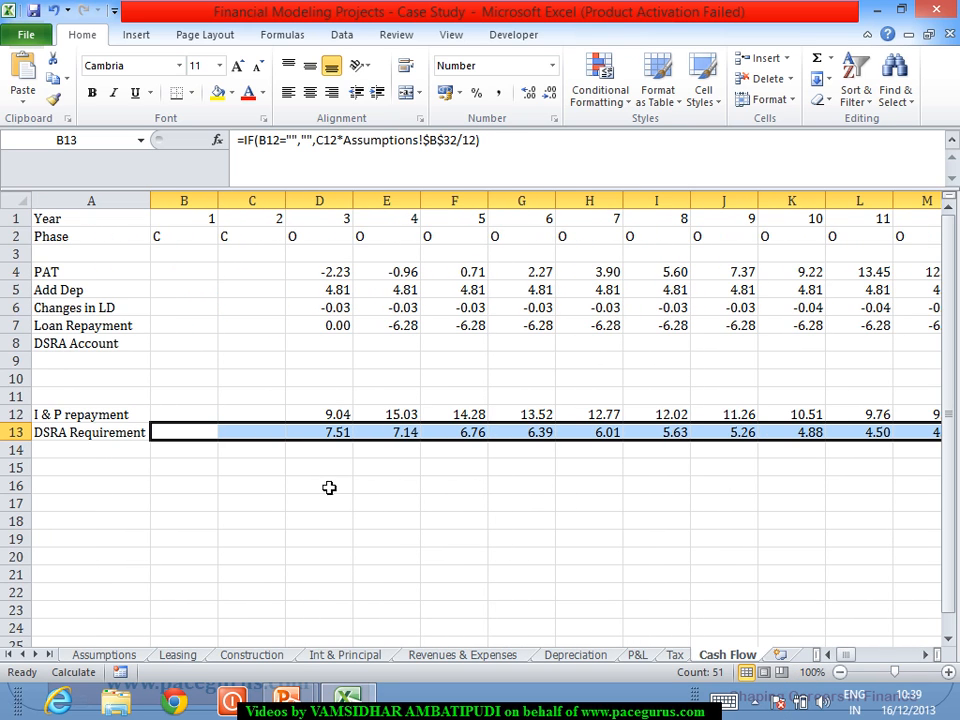
Examine the DSRA Requirement formulas in Cash Flow row 13 cell by cell from B13 to P13, the last repayment year
left_click(200, 440)
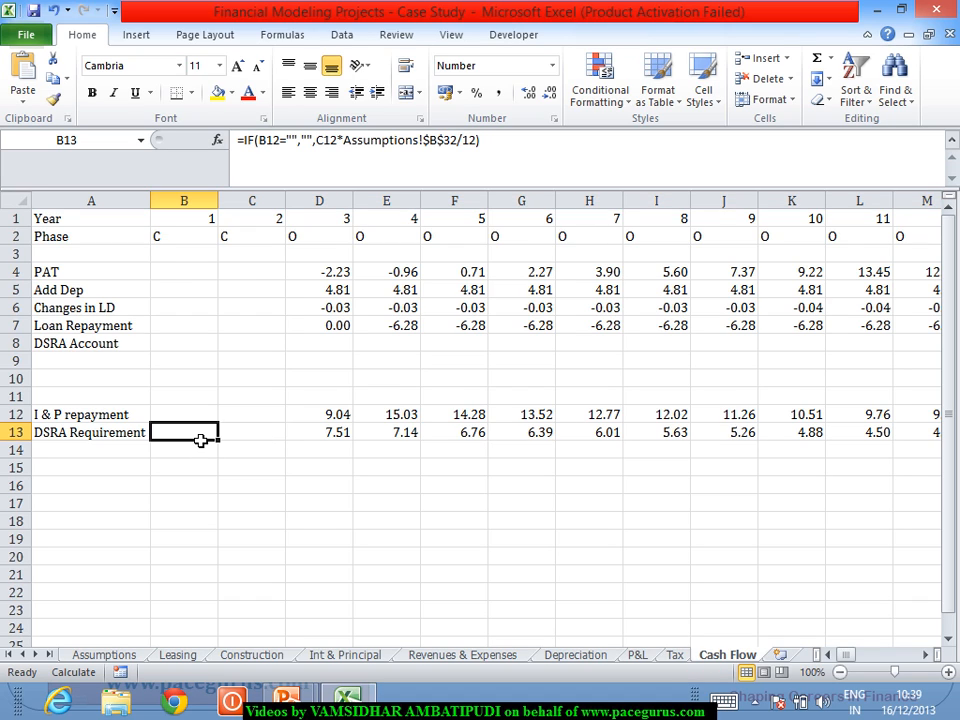
left_click(253, 439)
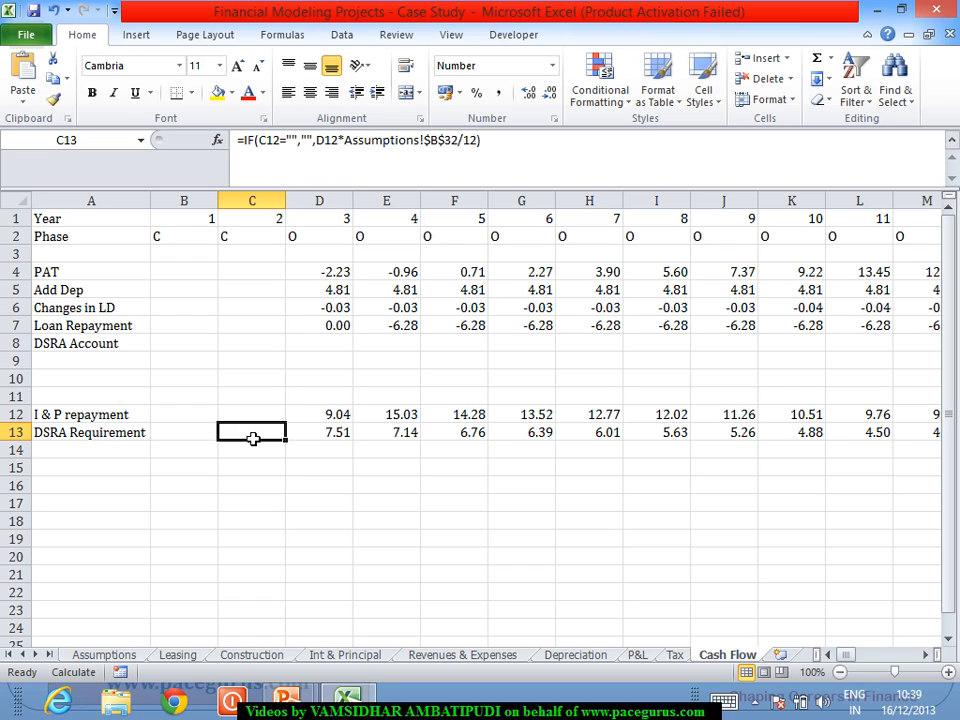
key("Right")
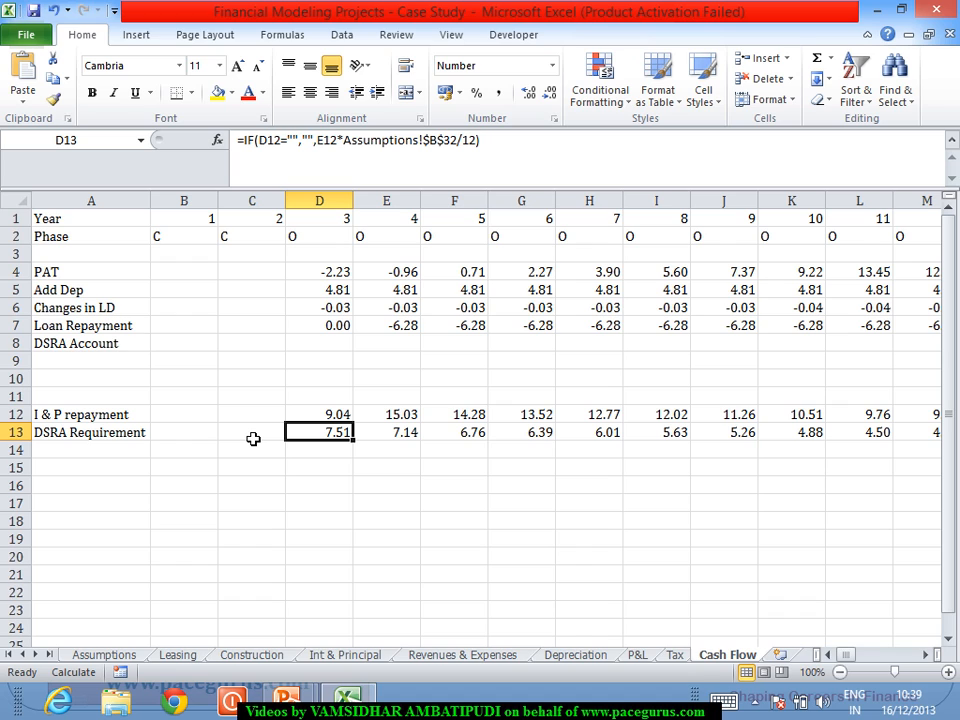
key("Right")
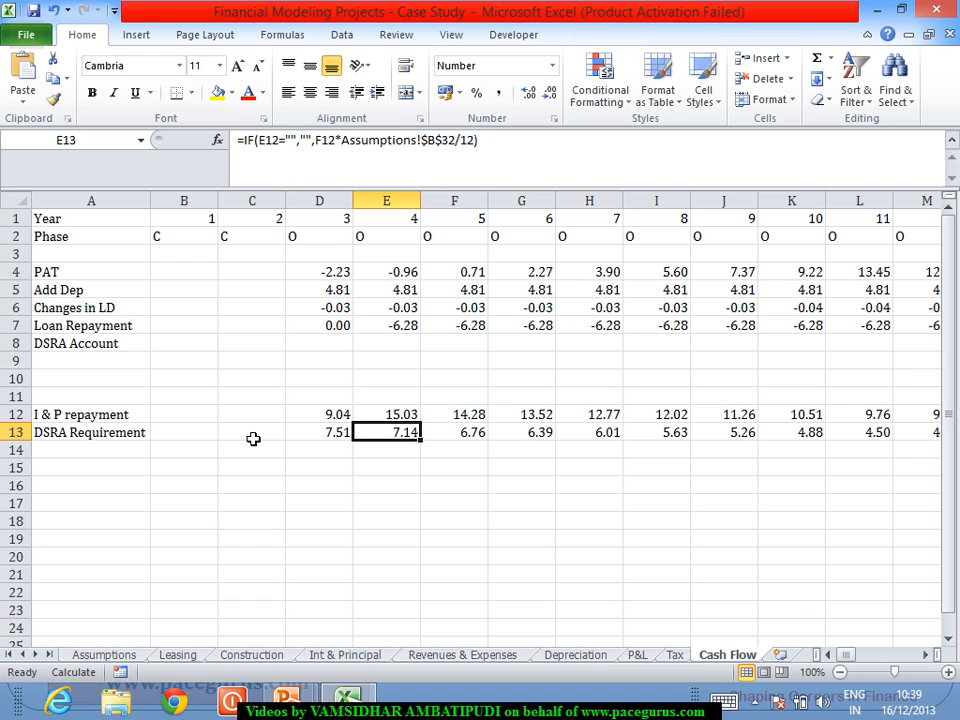
key("Right")
key("Right")
key("Right")
key("Right")
key("Right")
key("Right")
key("Right")
key("Right")
key("Right")
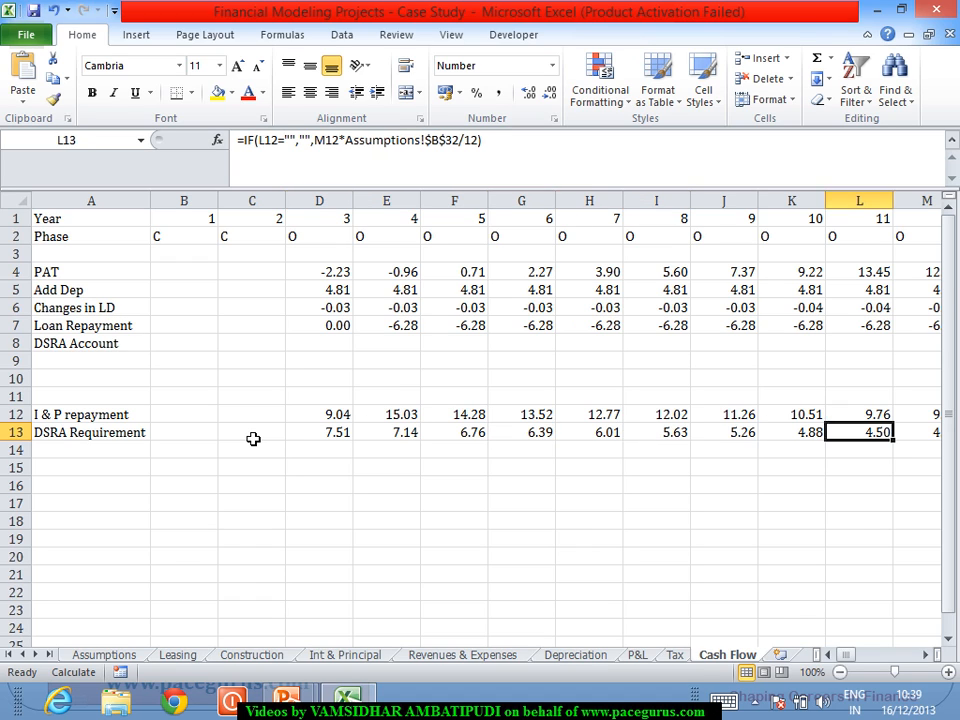
key("Right")
key("Right")
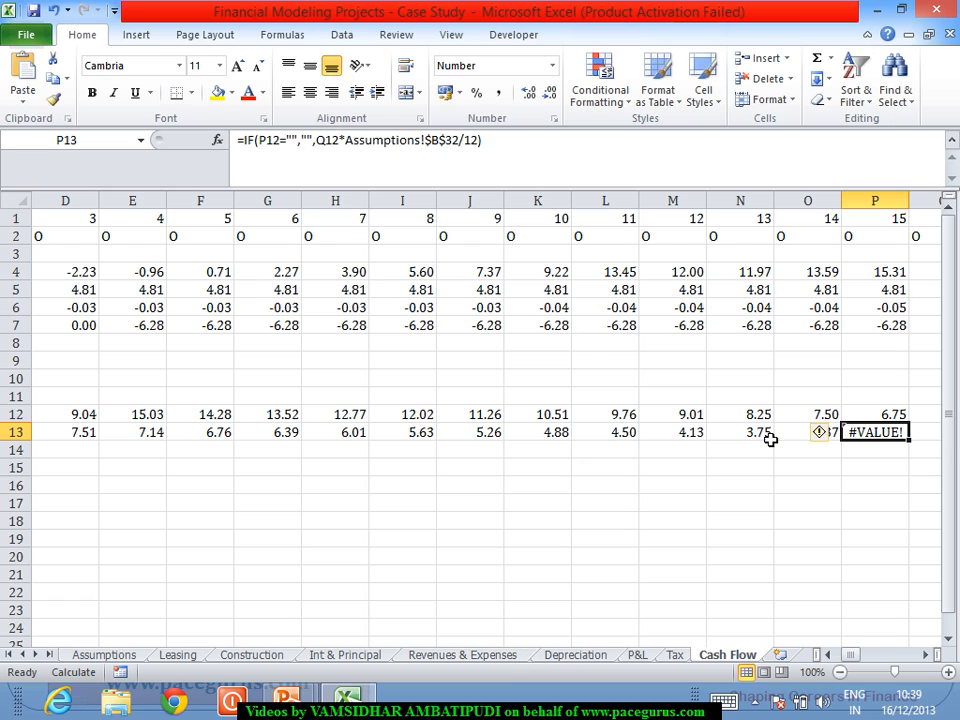
left_click(763, 485)
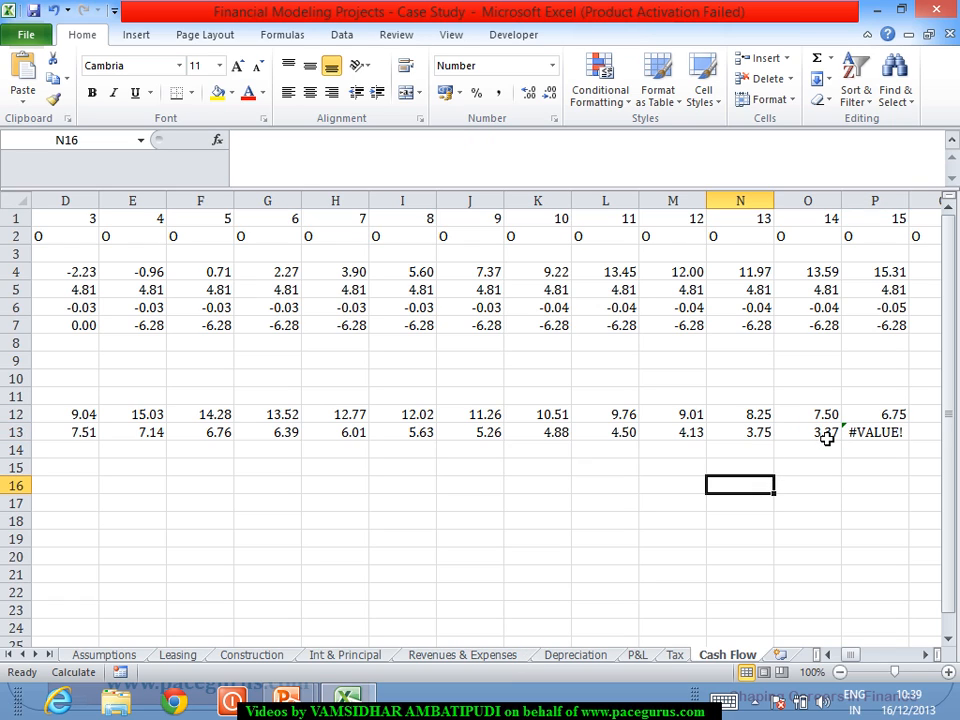
left_click(874, 434)
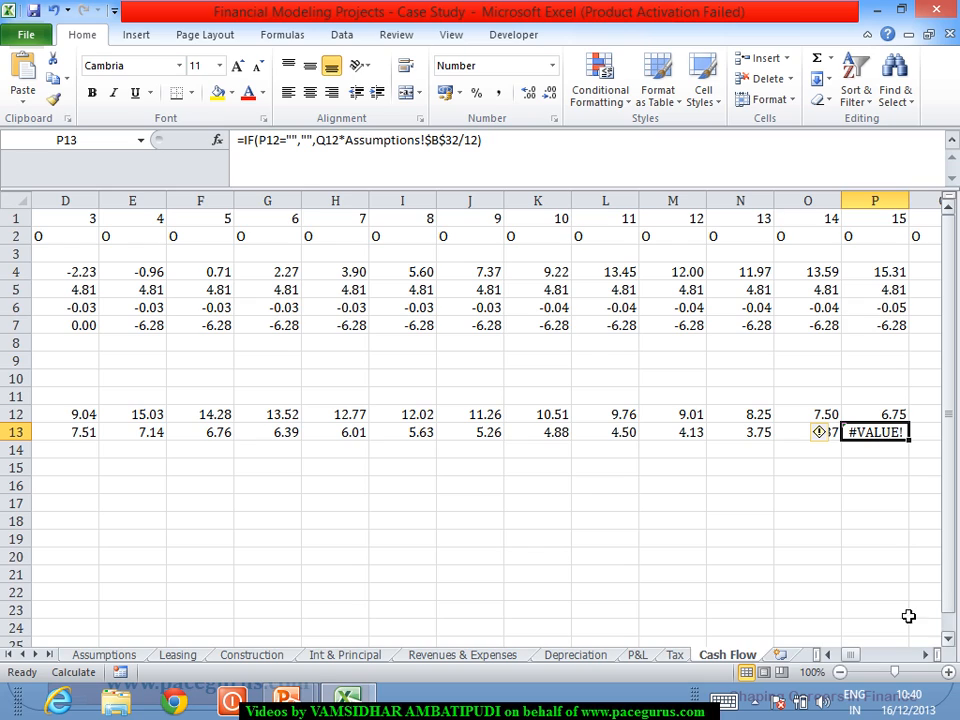
left_click(831, 655)
left_click(831, 655)
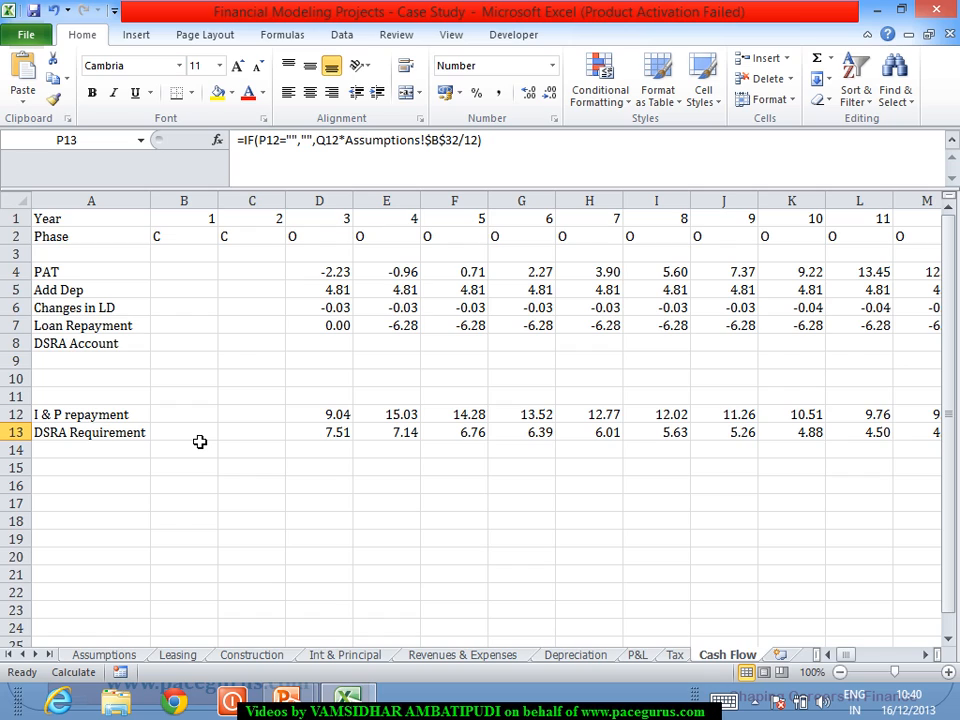
Change the DSRA Requirement formula in Cash Flow B13 to =IF(B12="","",IF(C12="",0,C12*Assumptions!$B$32/12))
left_click(200, 441)
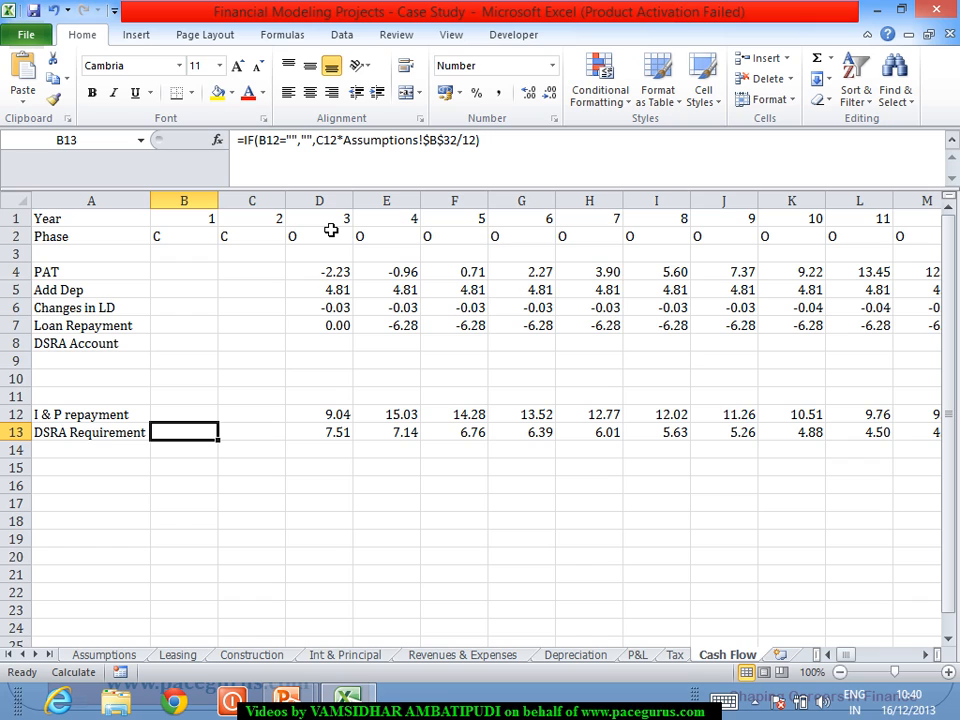
left_click(324, 145)
type("IF(")
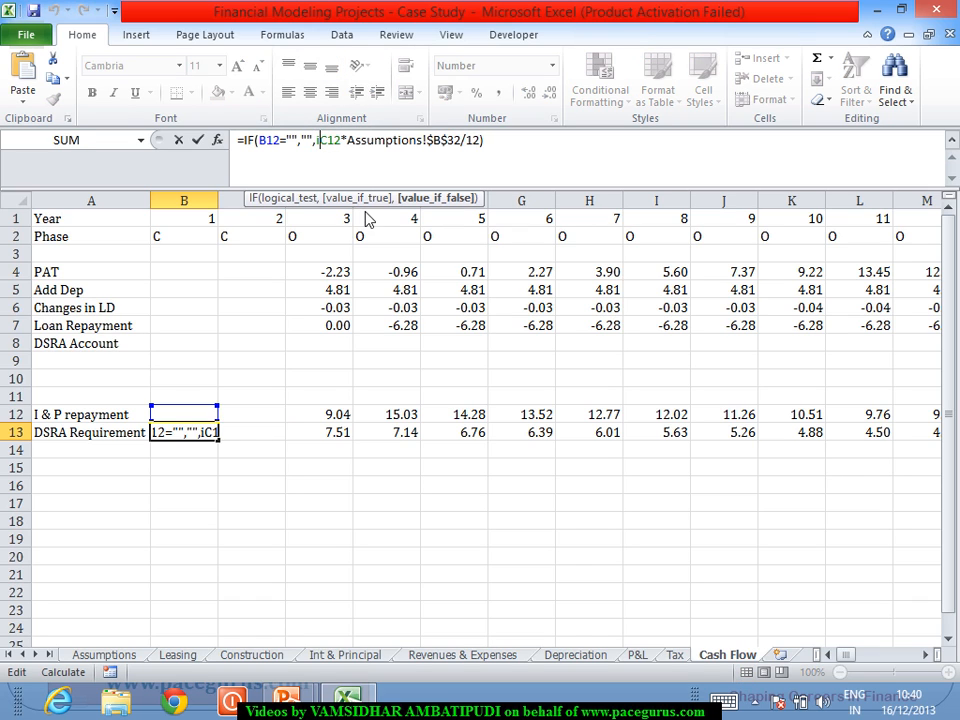
left_click(270, 415)
type("=\"\"")
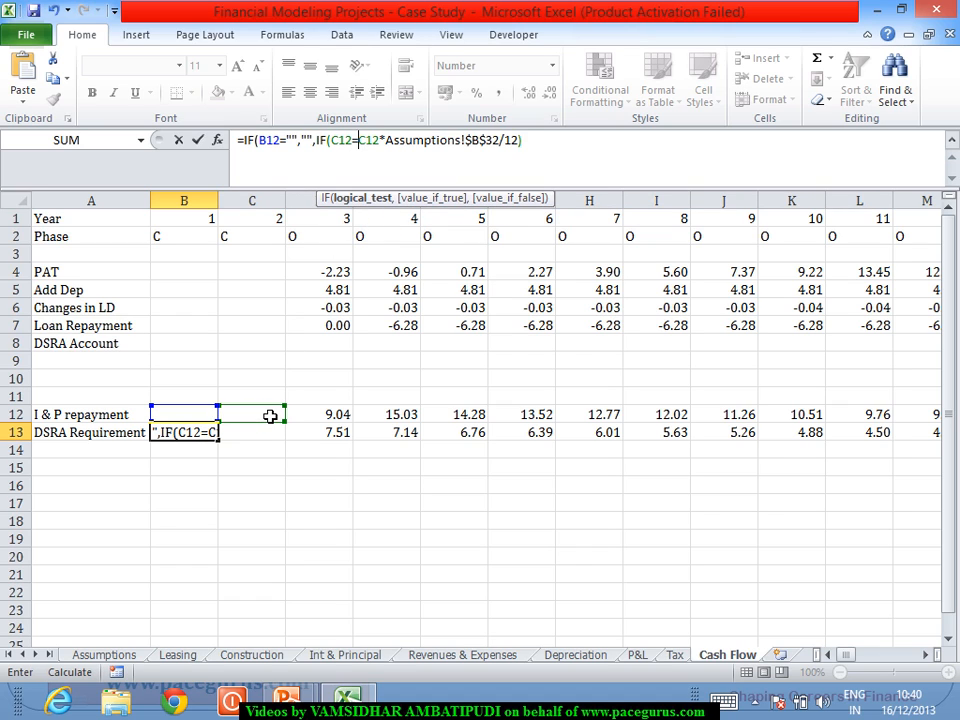
type(",0")
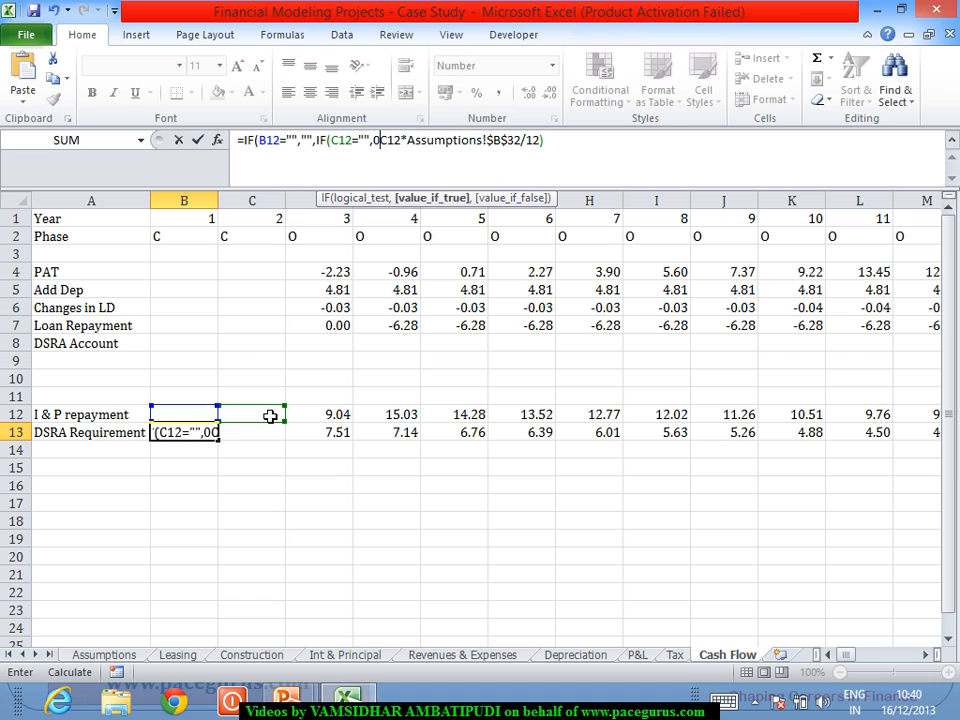
type(",")
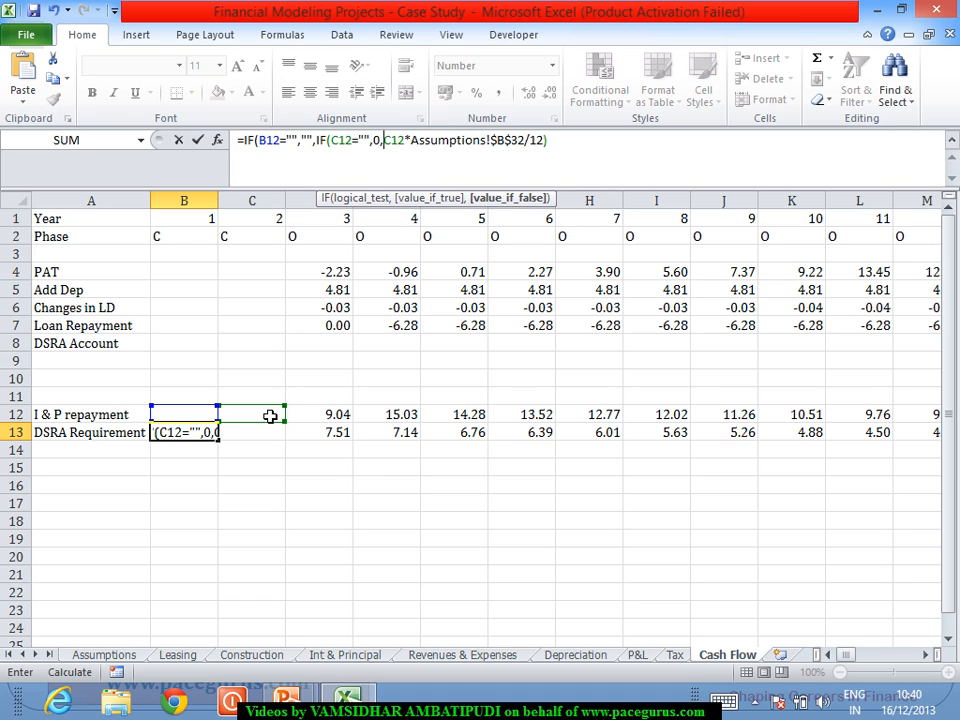
left_click(584, 153)
key("Return")
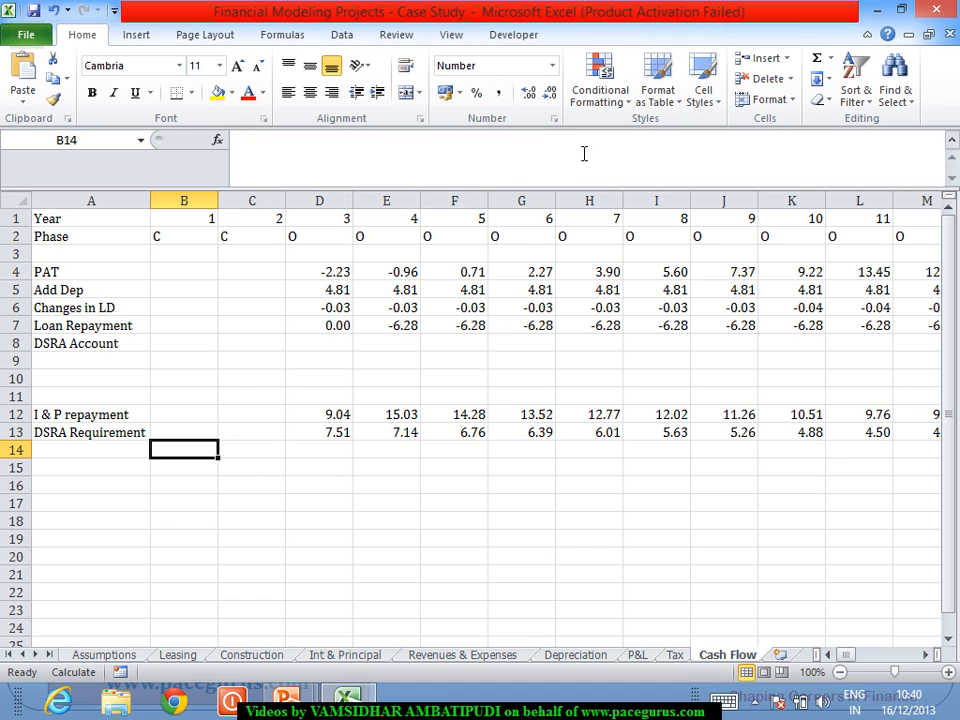
Fill the DSRA Requirement formula from B13 across row 13 for the remaining years
left_click(168, 432)
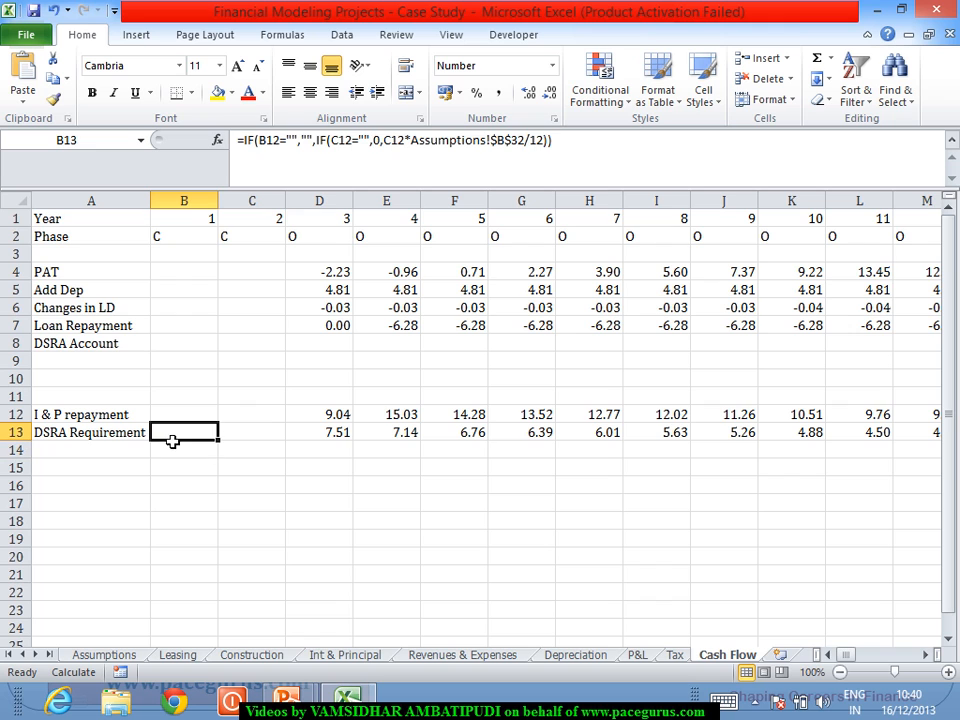
left_click_drag(227, 451, 830, 500)
left_click_drag(912, 657, 793, 632)
left_click(465, 478)
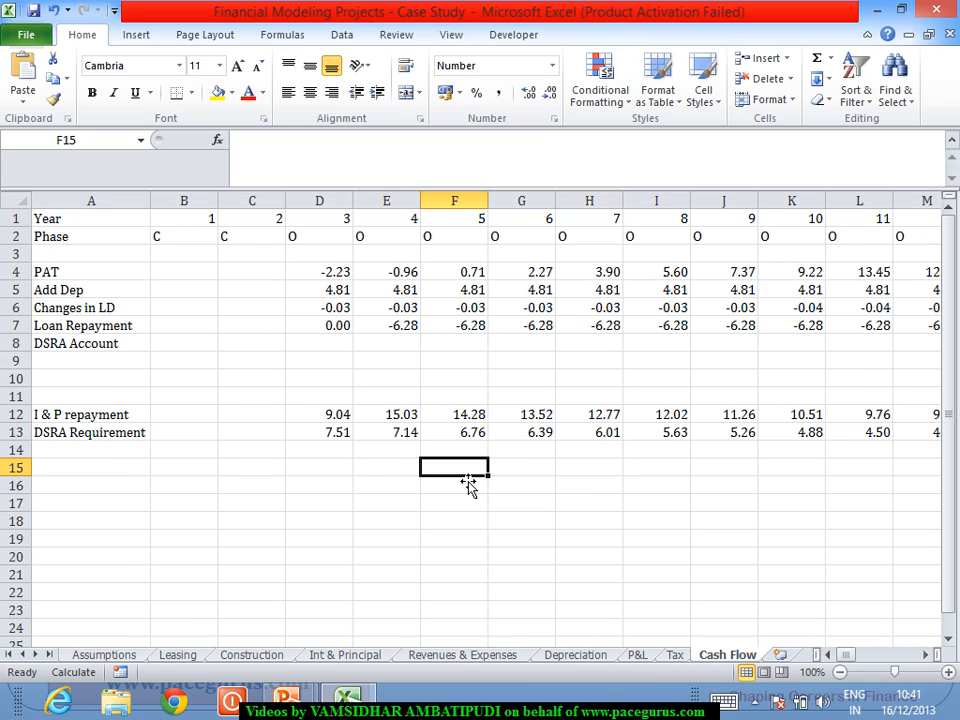
Begin the DSRA Account formula in B8 with an IF that tests whether the phase in B2 equals "O"
left_click(187, 344)
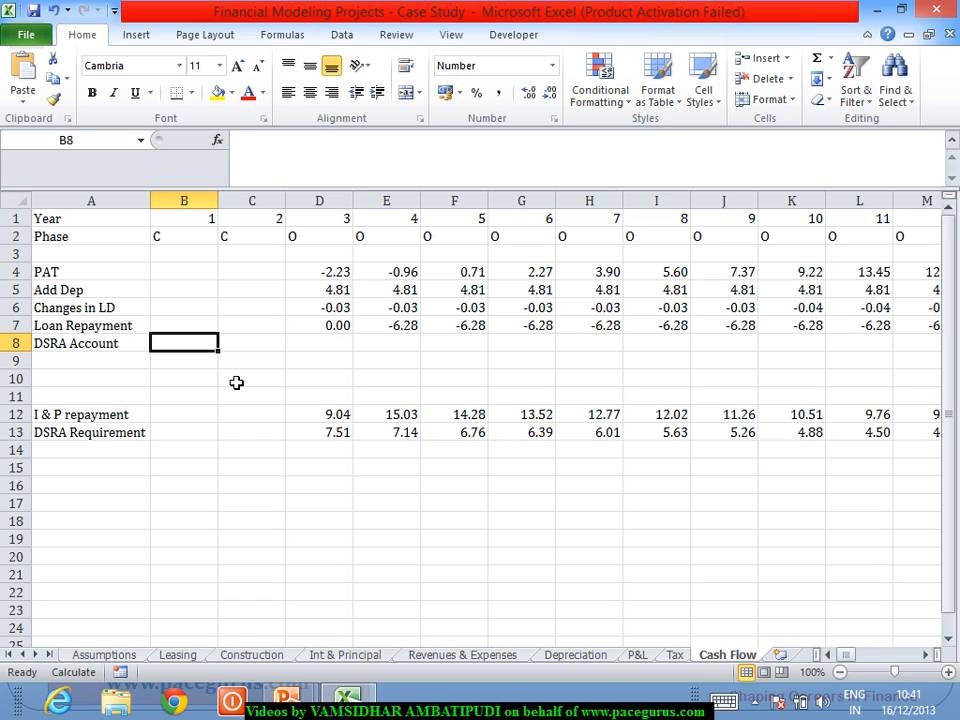
type("=if")
key("Tab")
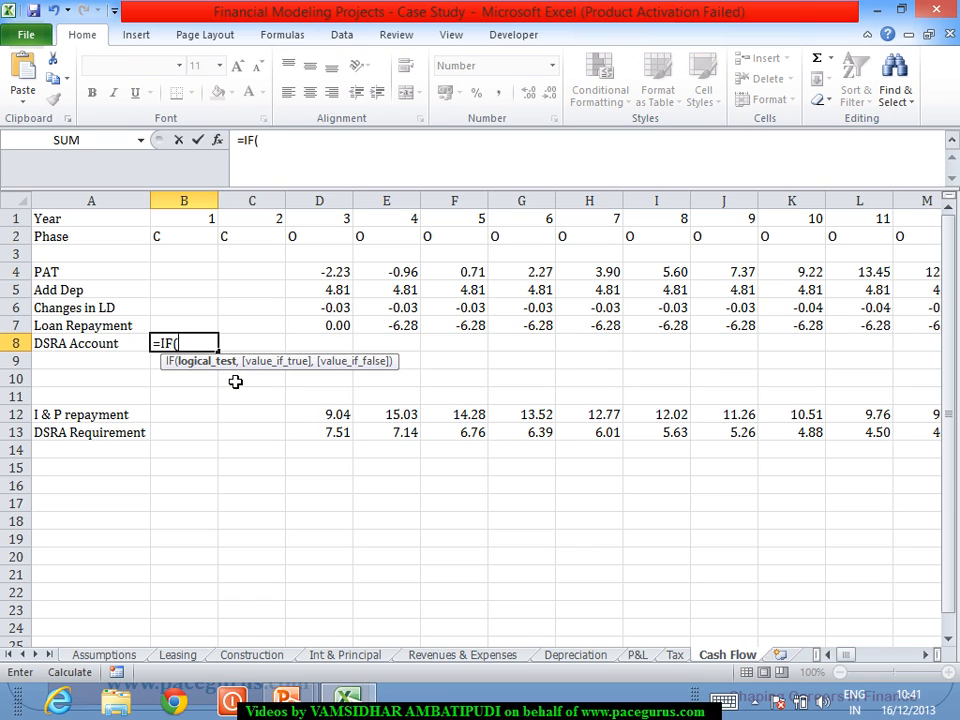
left_click(181, 243)
type("=")
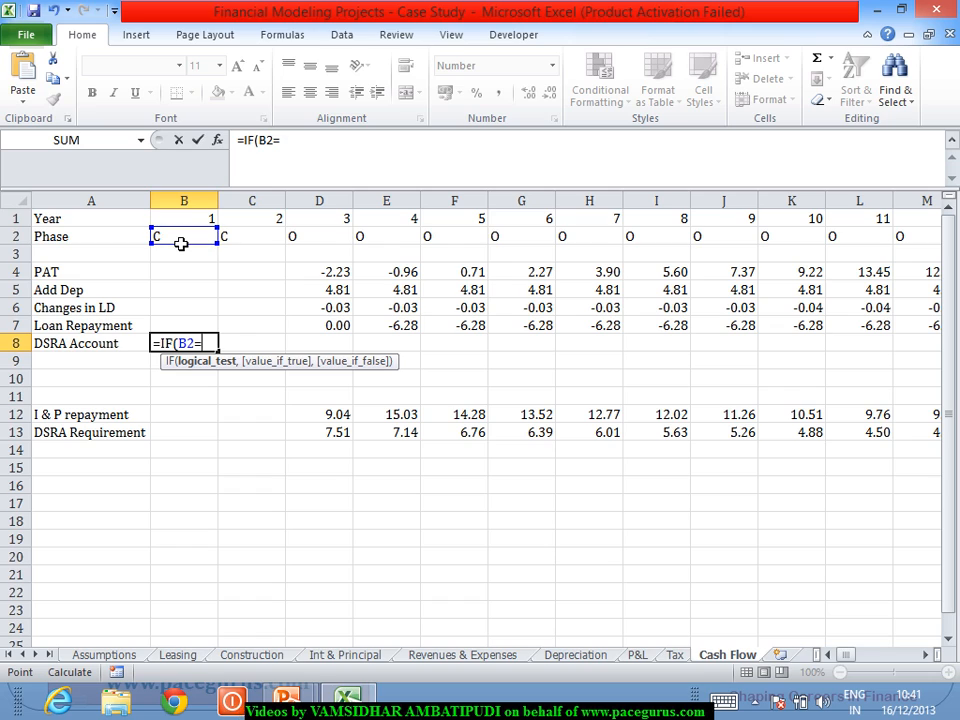
type("\"O\"")
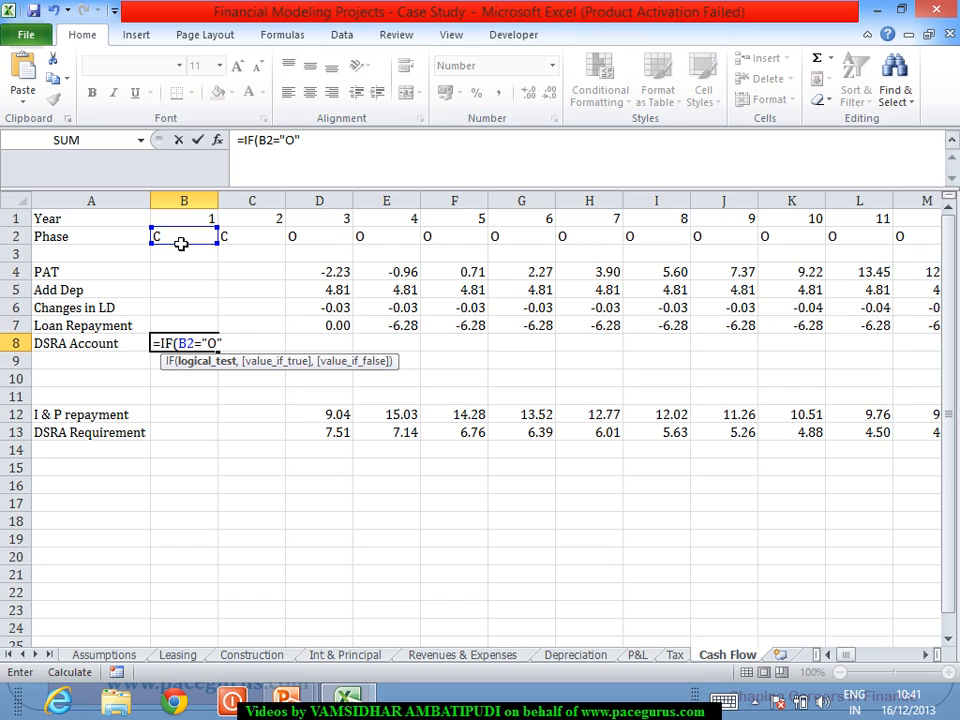
type(",")
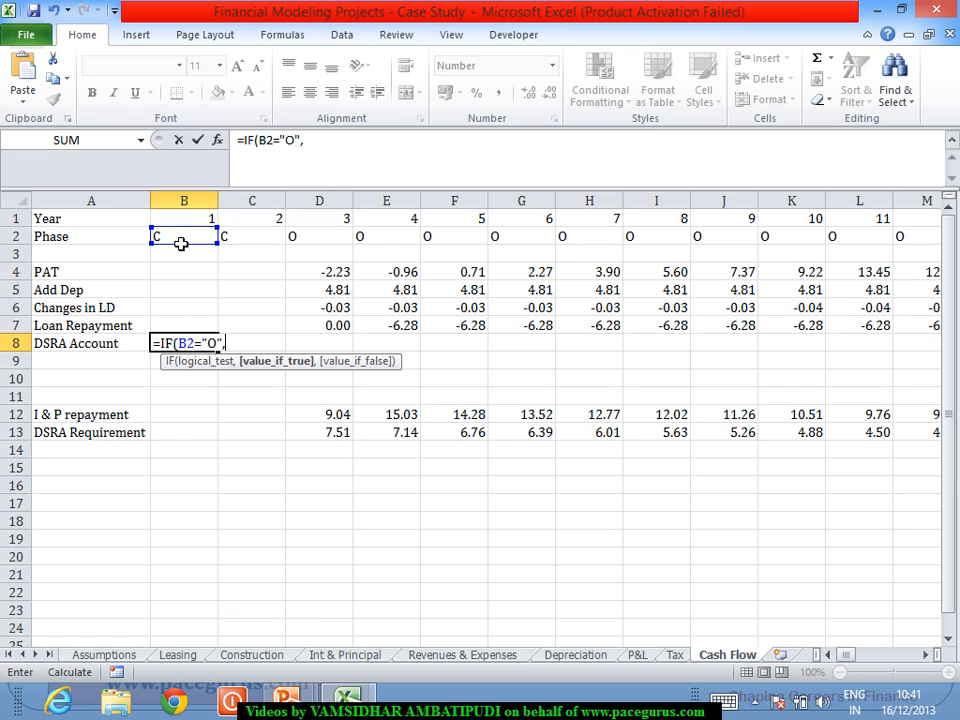
type("SUM(")
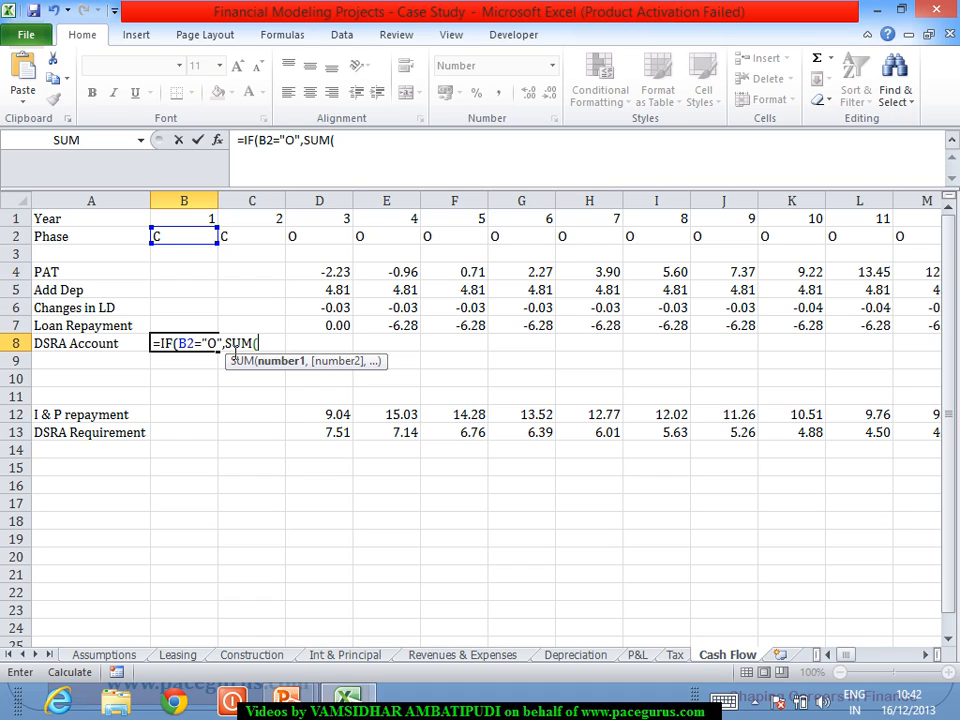
left_click_drag(225, 344, 290, 346)
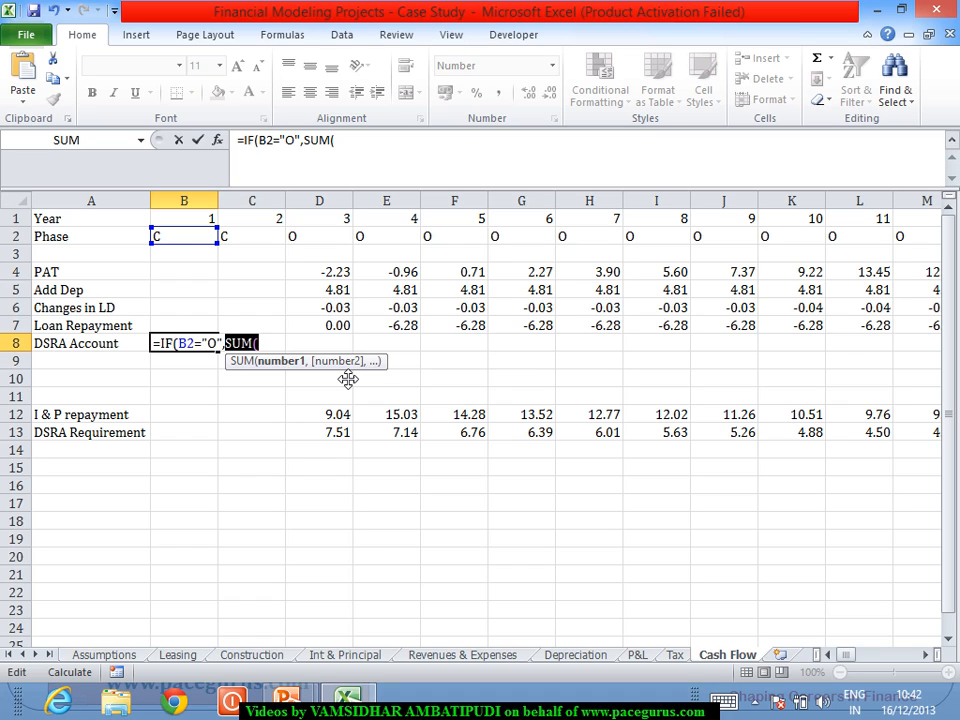
type("-")
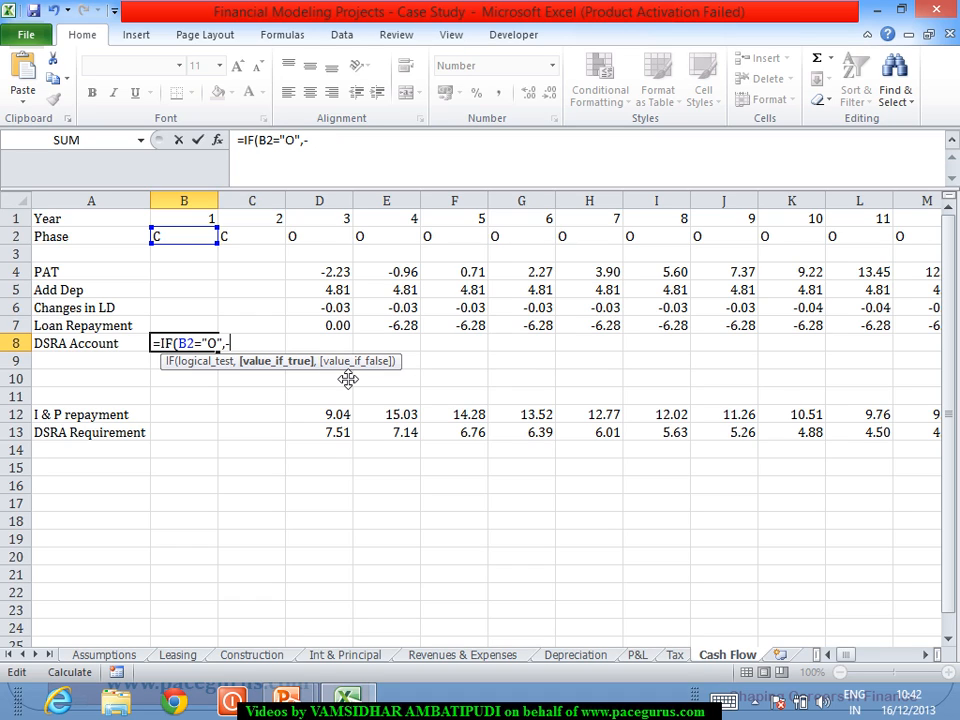
key("BackSpace")
Add a SUM starting at A13 in the DSRA Requirement row as the value-if-true of the B8 formula
type("Sum")
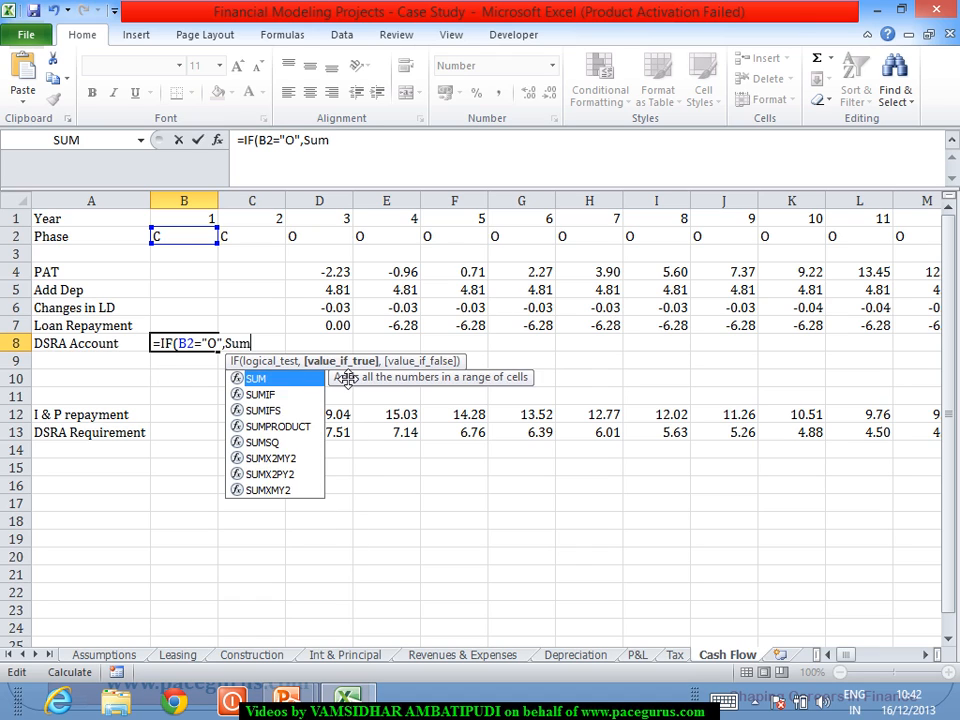
key("Tab")
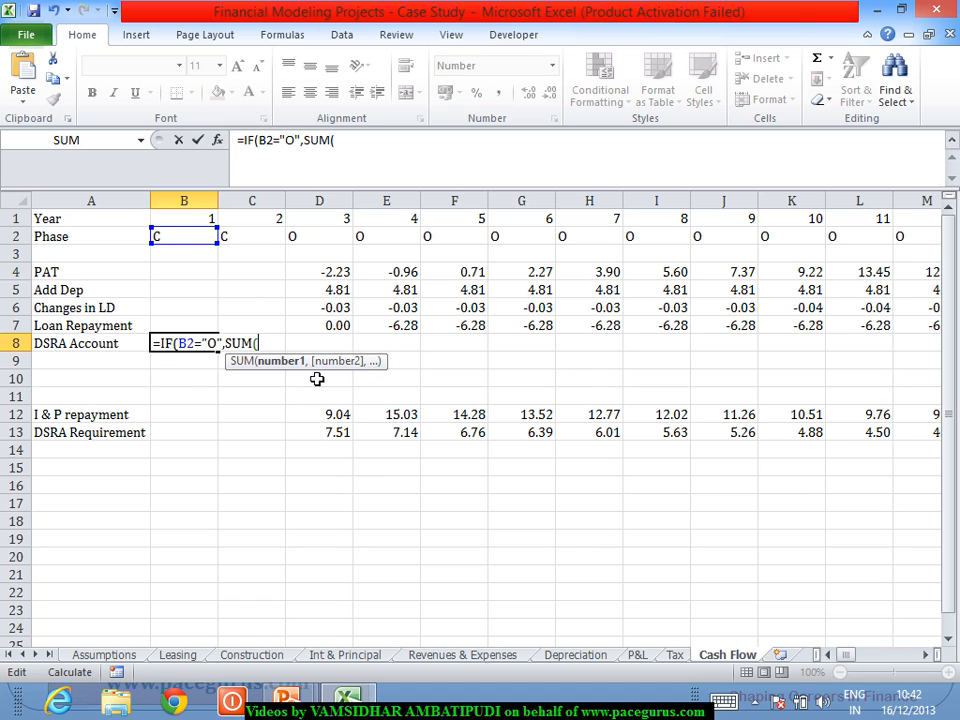
left_click(121, 440)
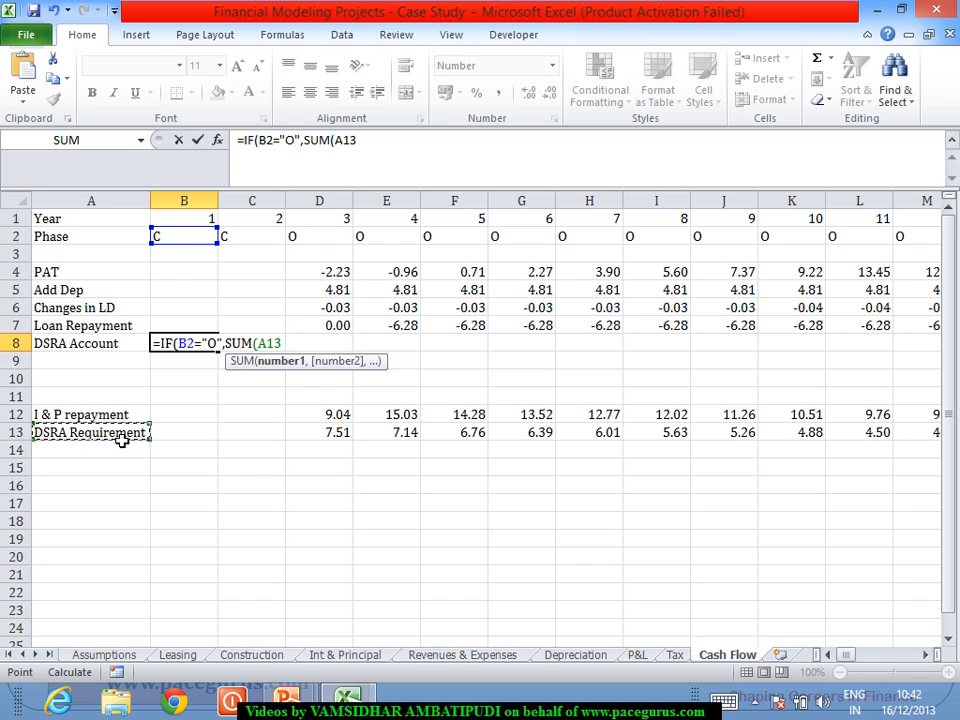
Strip the SUM part from the DSRA Account formula in B8, cutting it back to =IF(B2="O",
type("-")
left_click(185, 435)
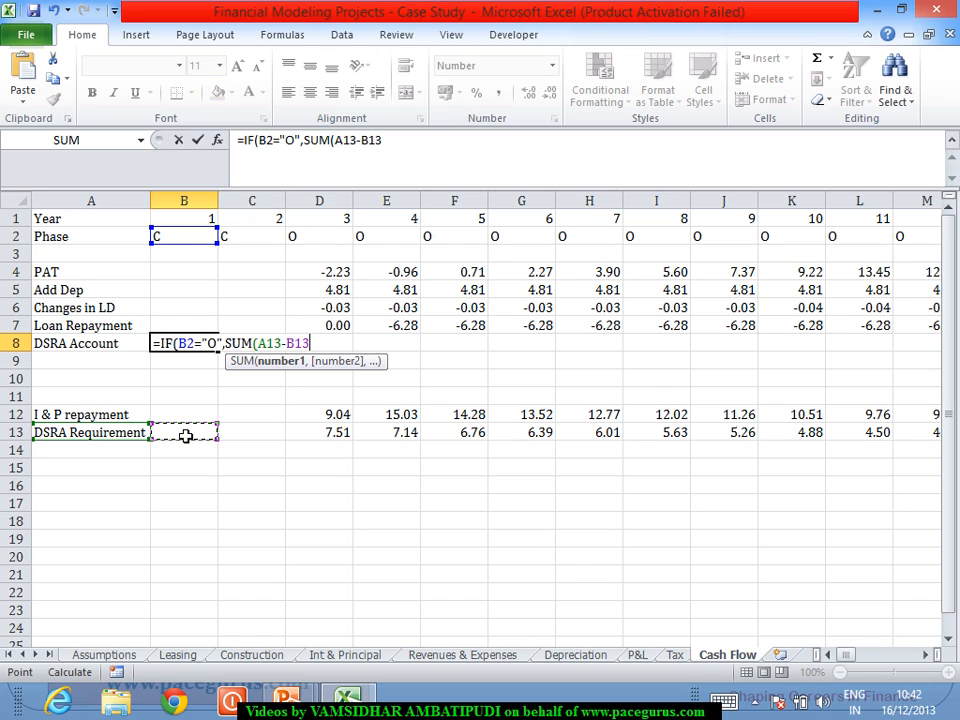
key("BackSpace")
key("BackSpace")
key("BackSpace")
key("BackSpace")
key("BackSpace")
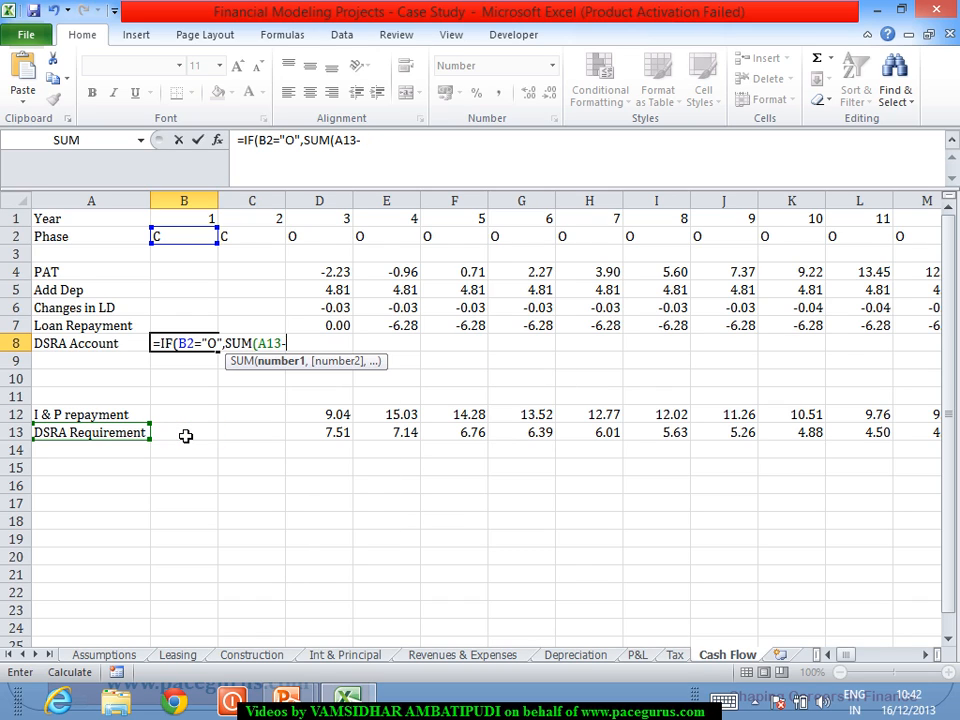
key("BackSpace")
key("BackSpace")
key("BackSpace")
key("BackSpace")
key("BackSpace")
key("BackSpace")
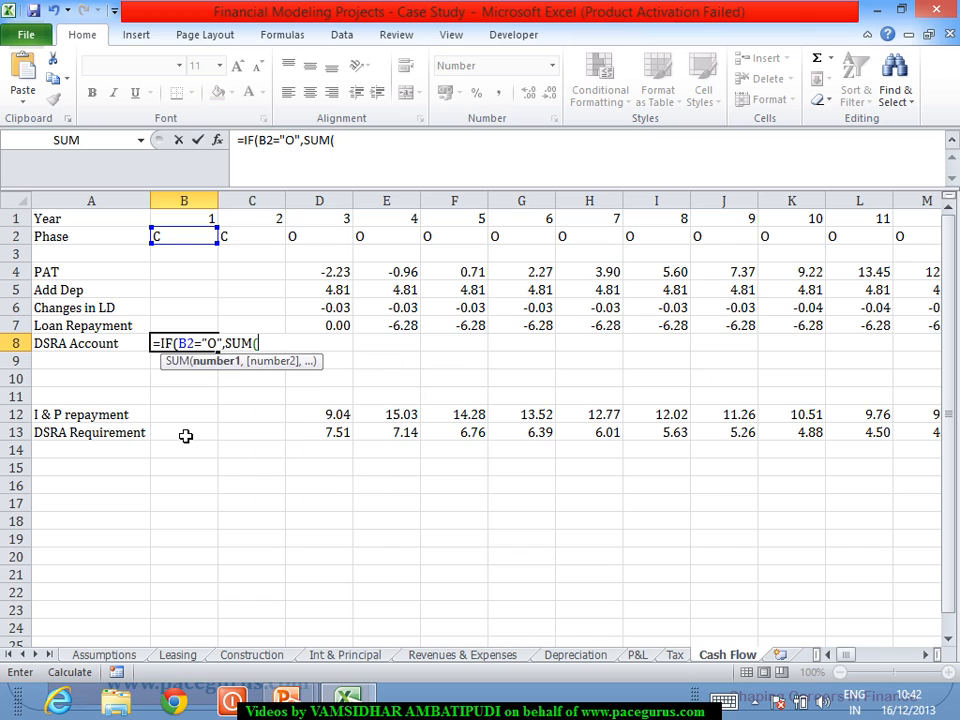
Complete the DSRA Account formula in B8 as =IF(B2="O",A13-B13,"")
left_click(143, 438)
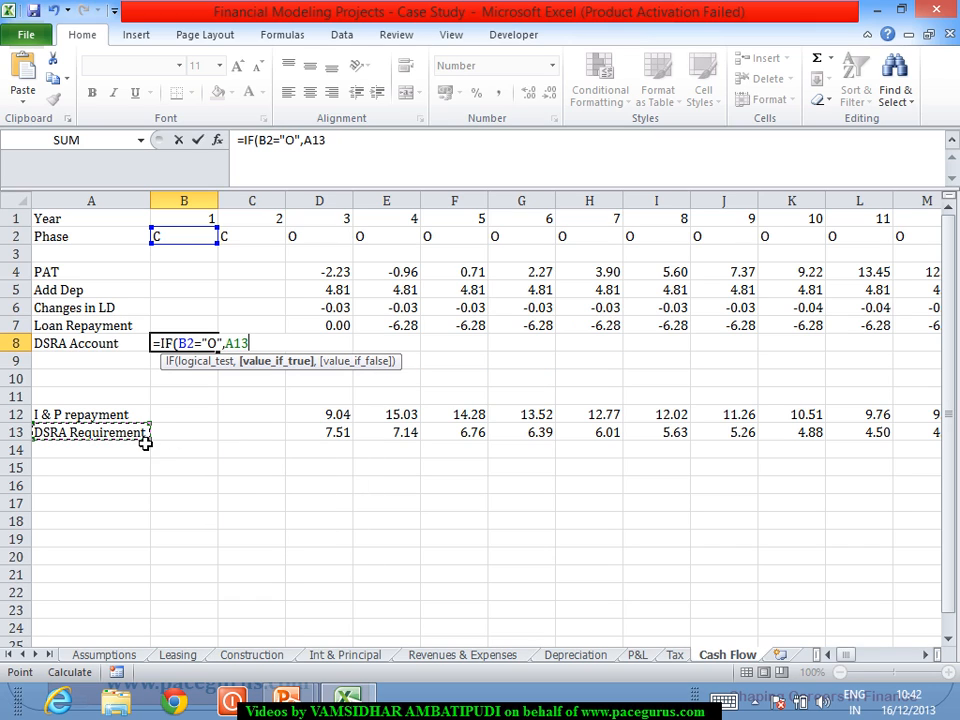
type("-")
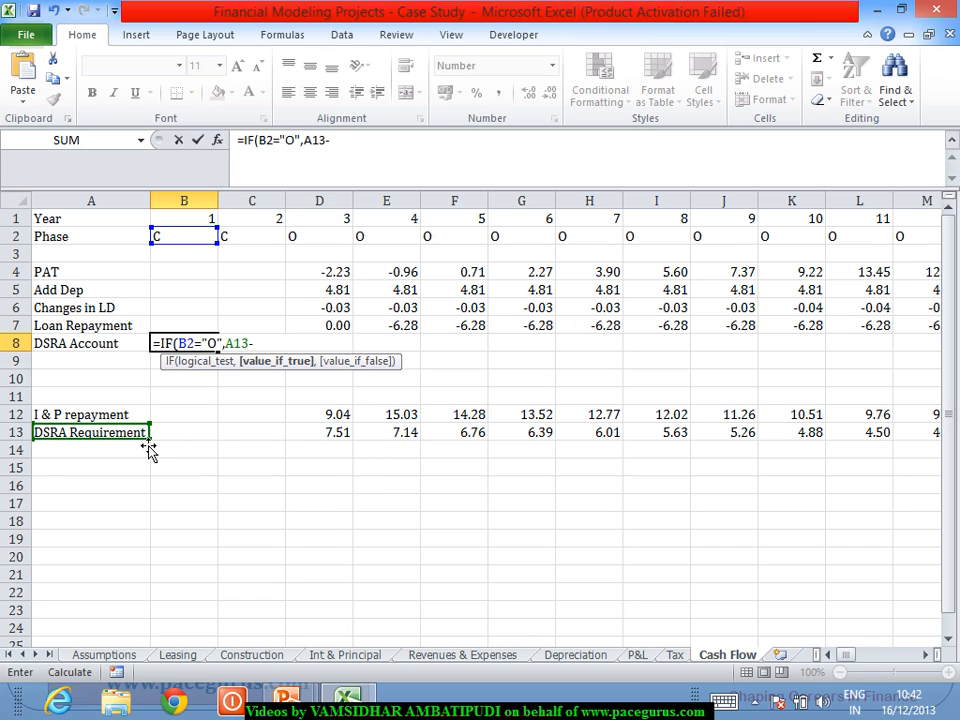
left_click(186, 437)
type(",")
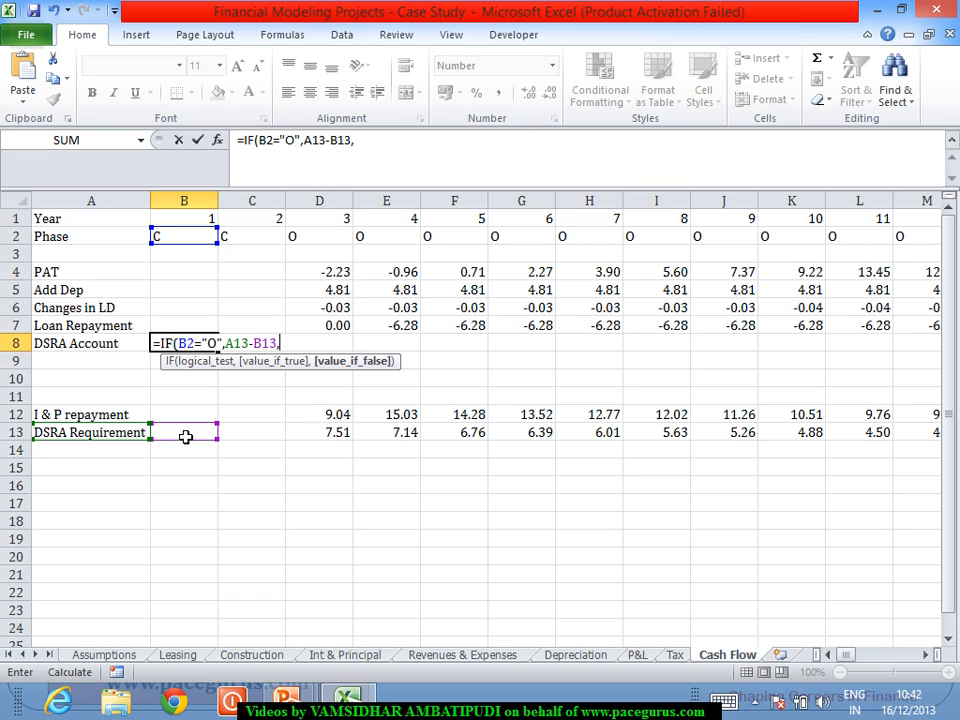
type("\"\")")
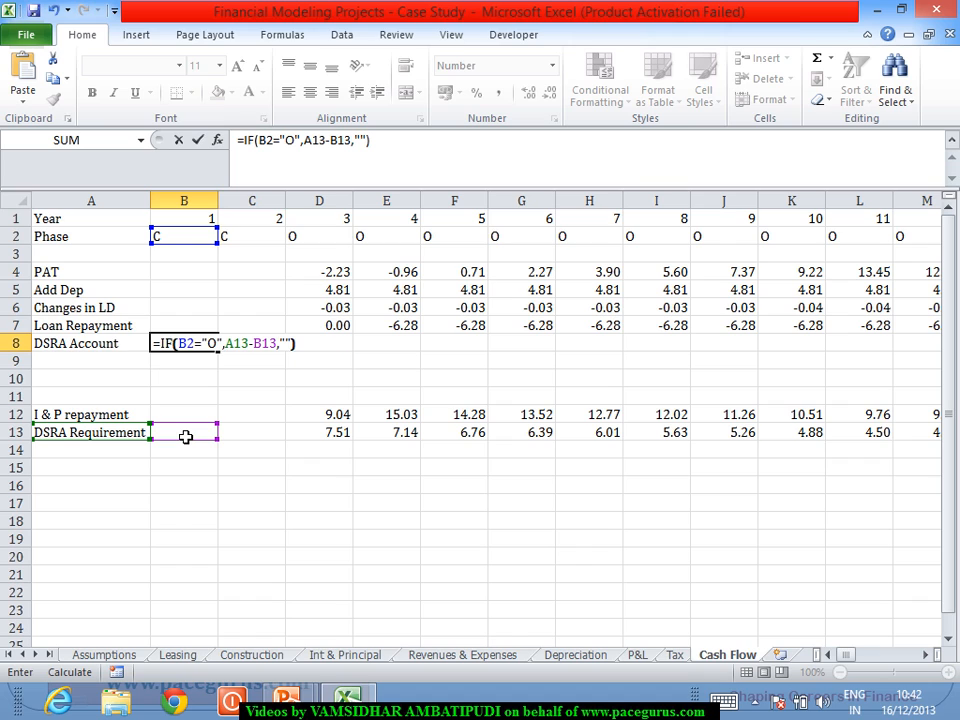
key("Tab")
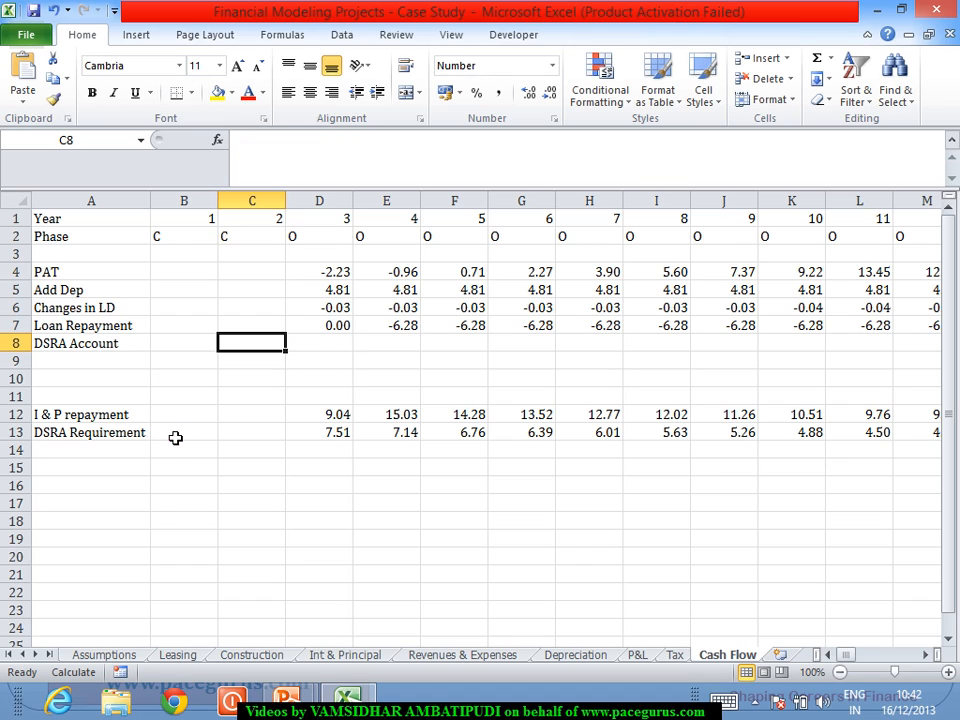
Fill the B8 formula across the DSRA Account row through column AG and check the row from the start
left_click(200, 346)
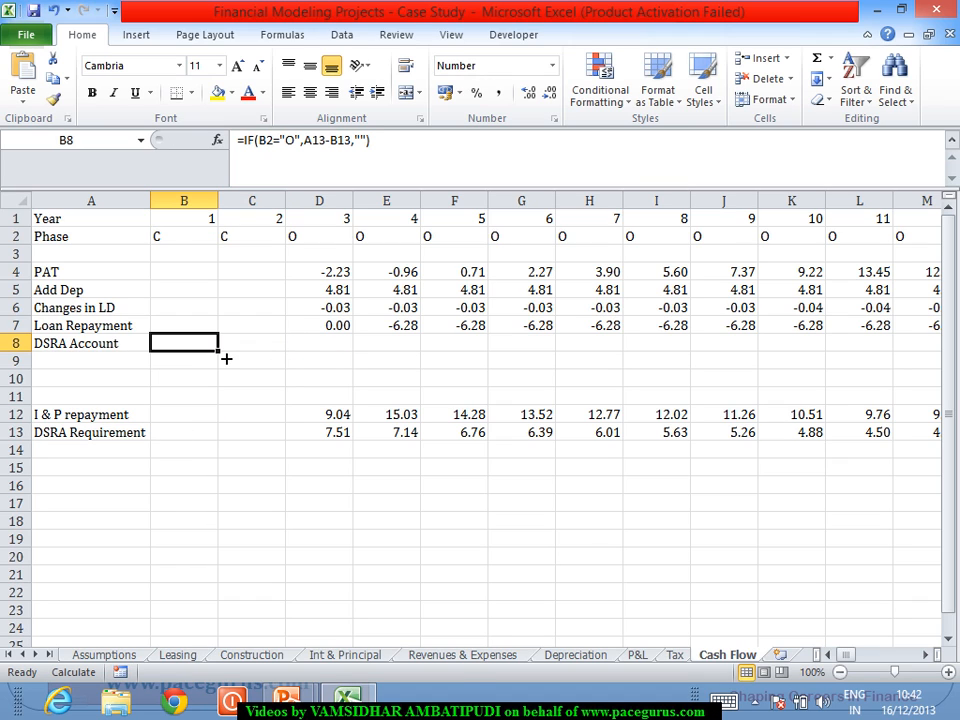
left_click_drag(218, 353, 350, 410)
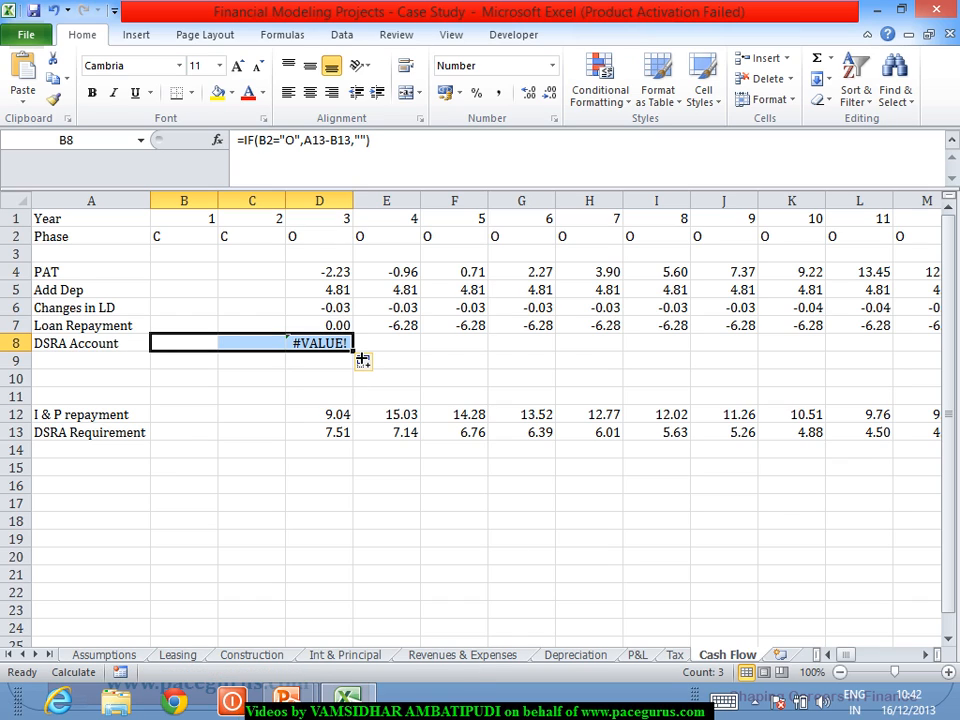
left_click_drag(355, 354, 432, 373)
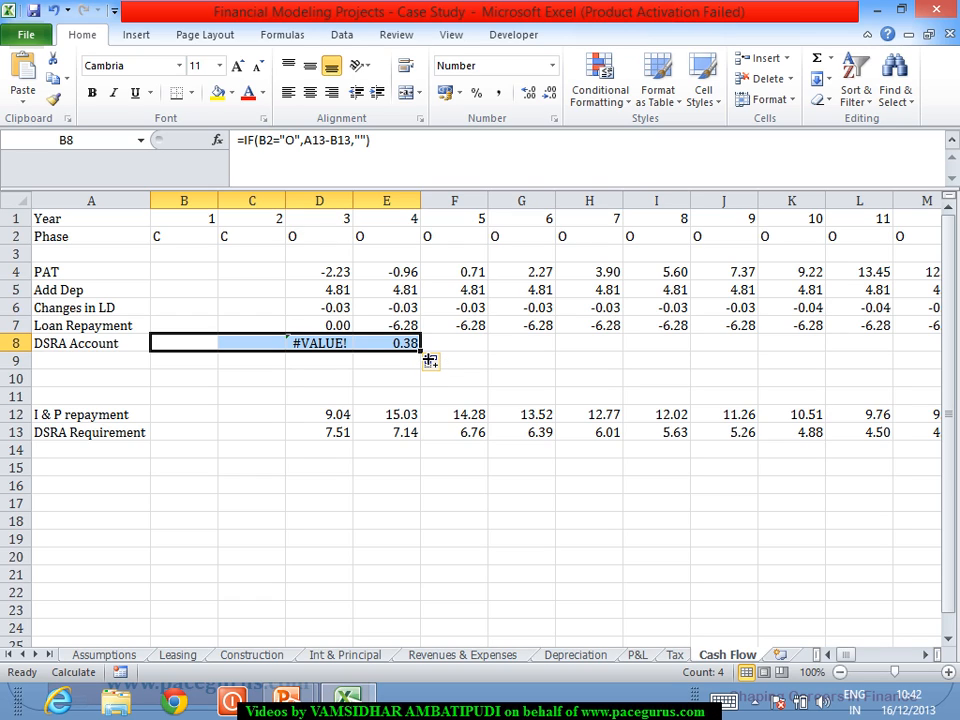
left_click_drag(430, 360, 950, 345)
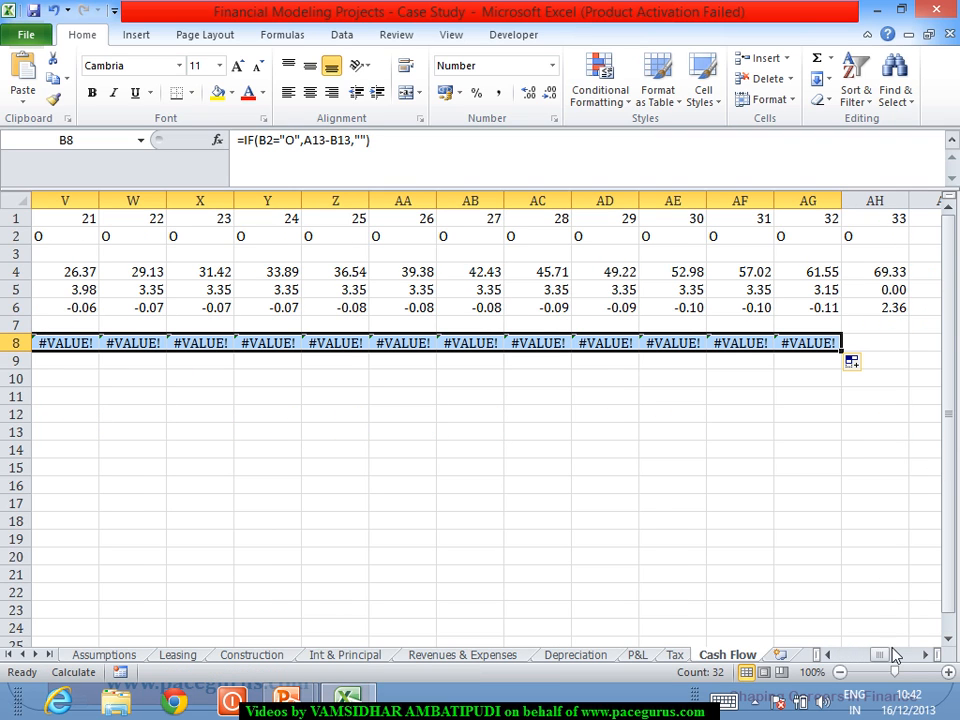
left_click_drag(883, 656, 842, 668)
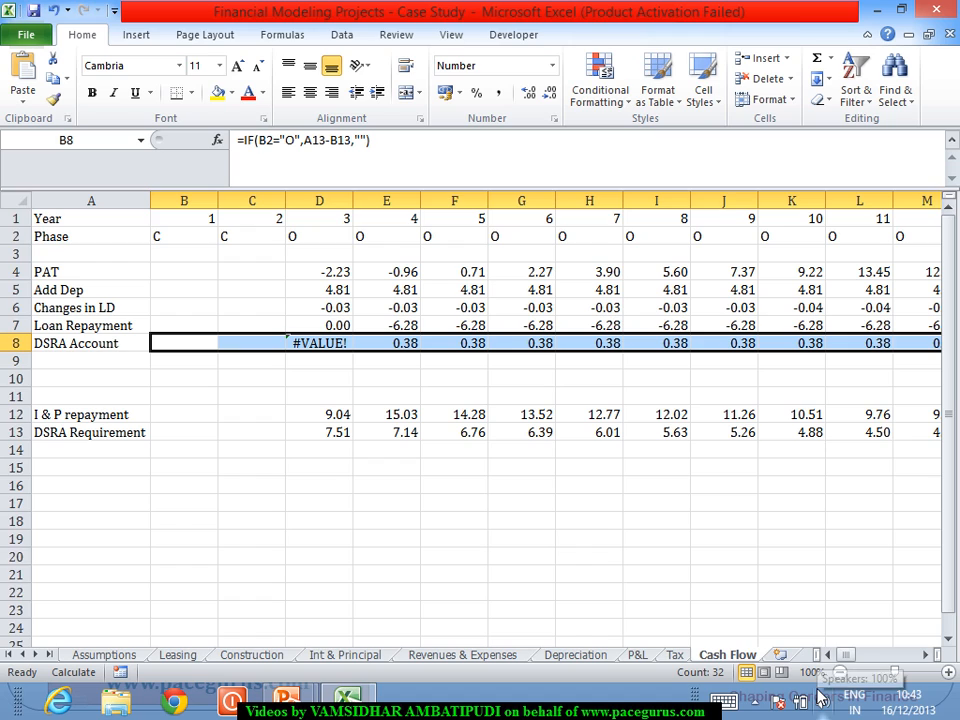
Undo the fills of the DSRA Account row so only B8 holds the formula
key("ctrl+z")
key("ctrl+z")
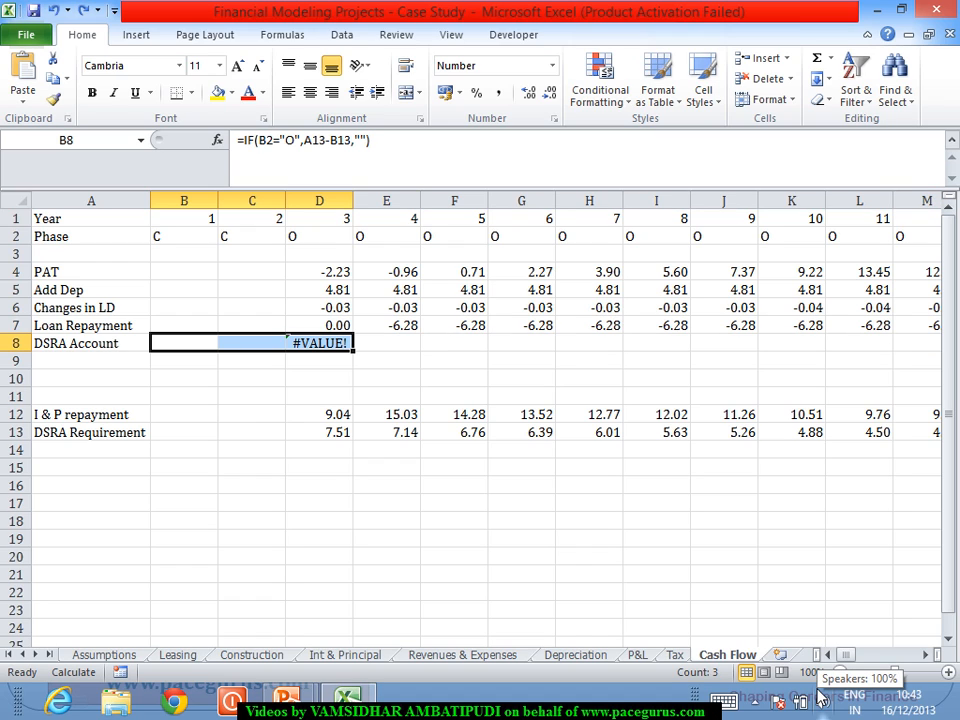
key("ctrl+z")
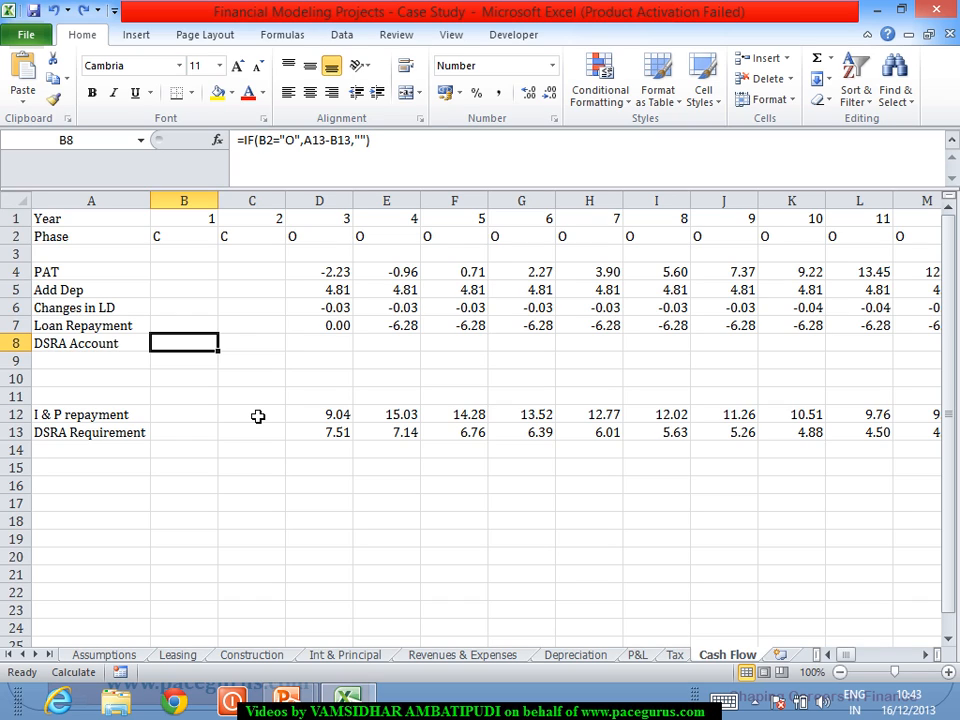
Start a replacement formula in B8 that tests for the operating phase and nests a second IF: =IF(B2="O",IF(
type("=")
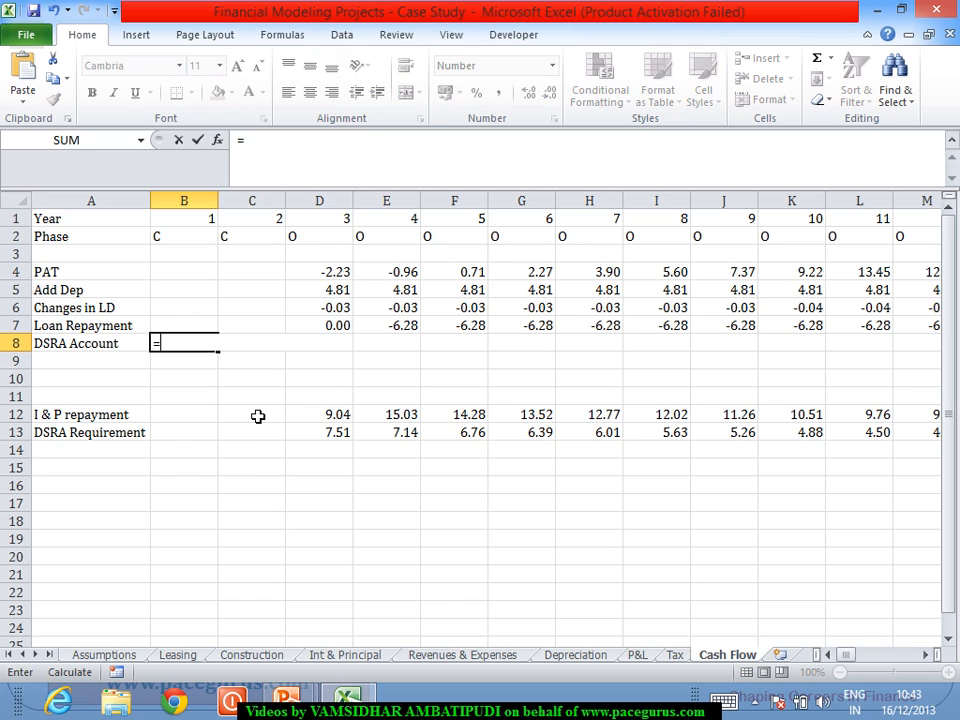
type("if(")
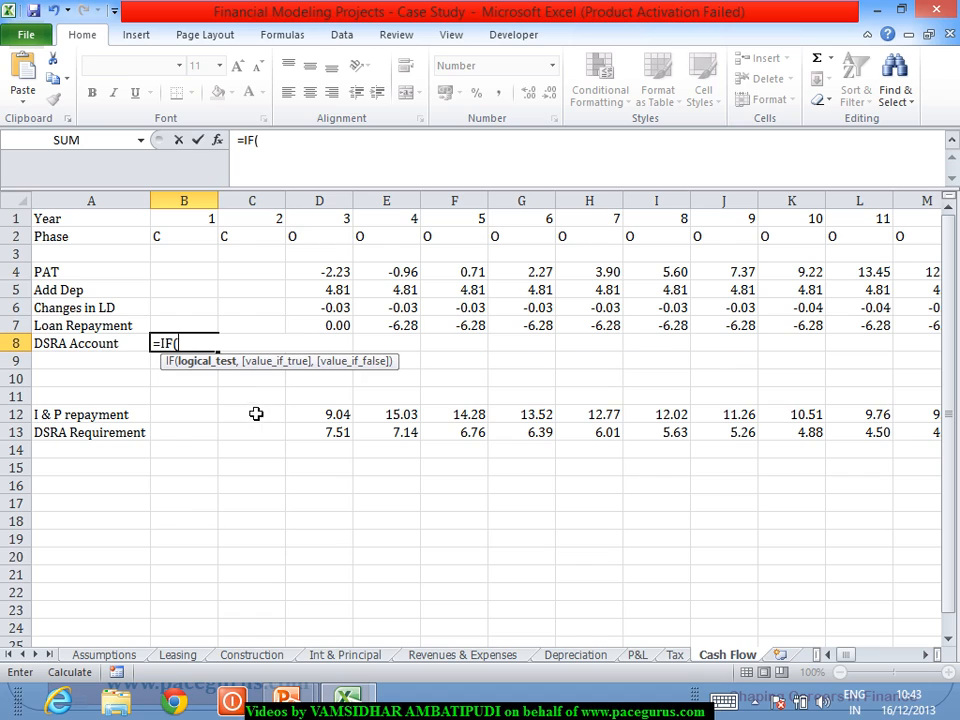
left_click(182, 239)
type("=")
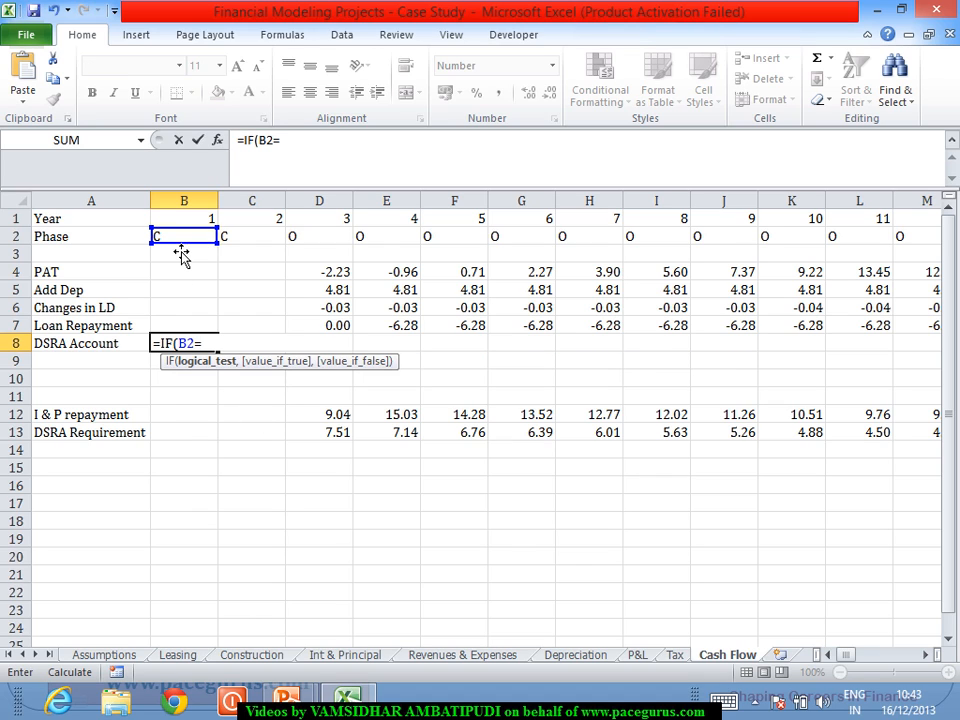
type("\"O\",")
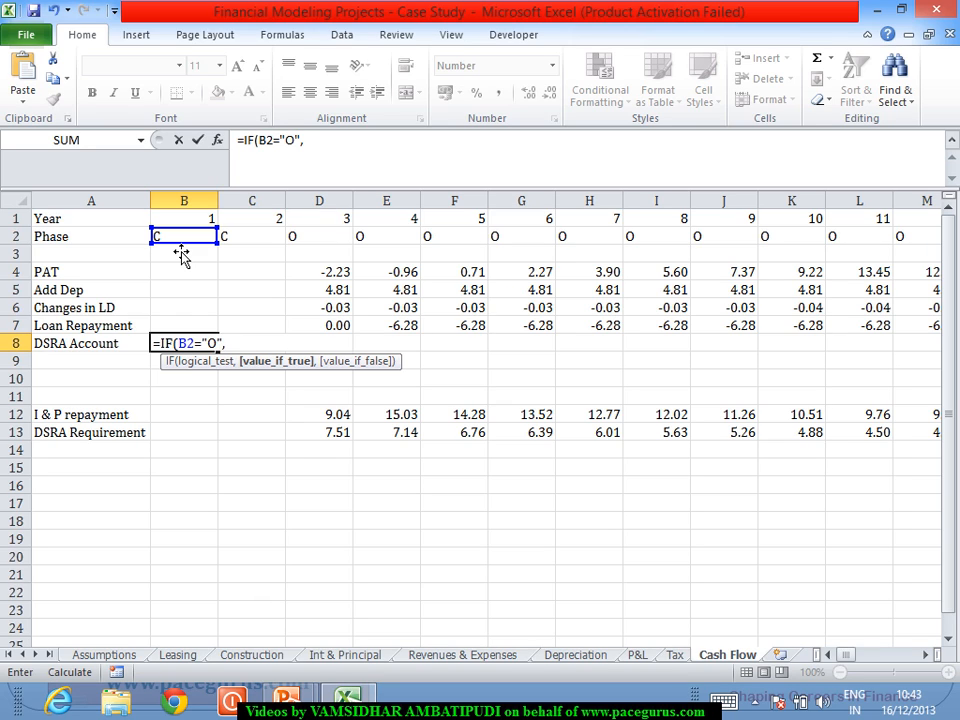
type("if")
key("Tab")
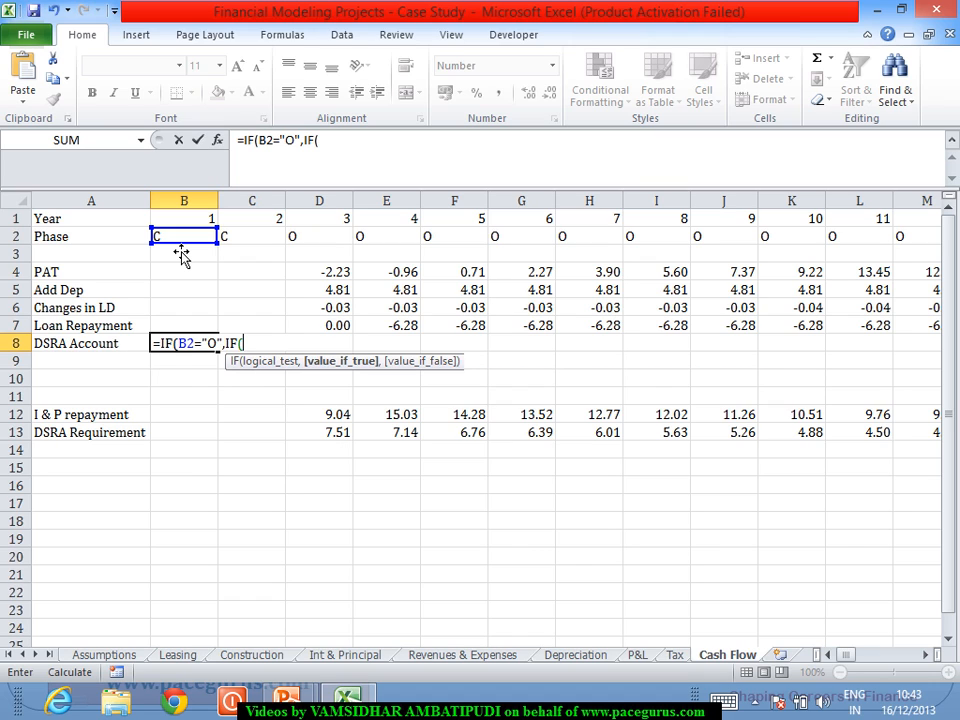
Make the nested IF in B8 test A13="" and return -B13 when true
left_click(116, 437)
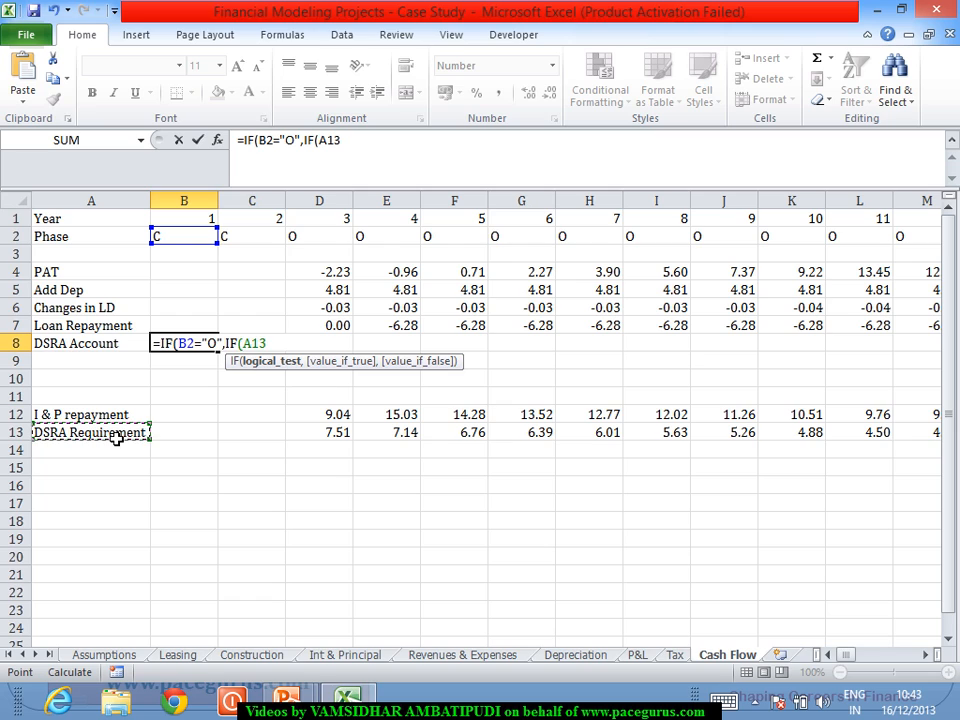
type("=\"\",")
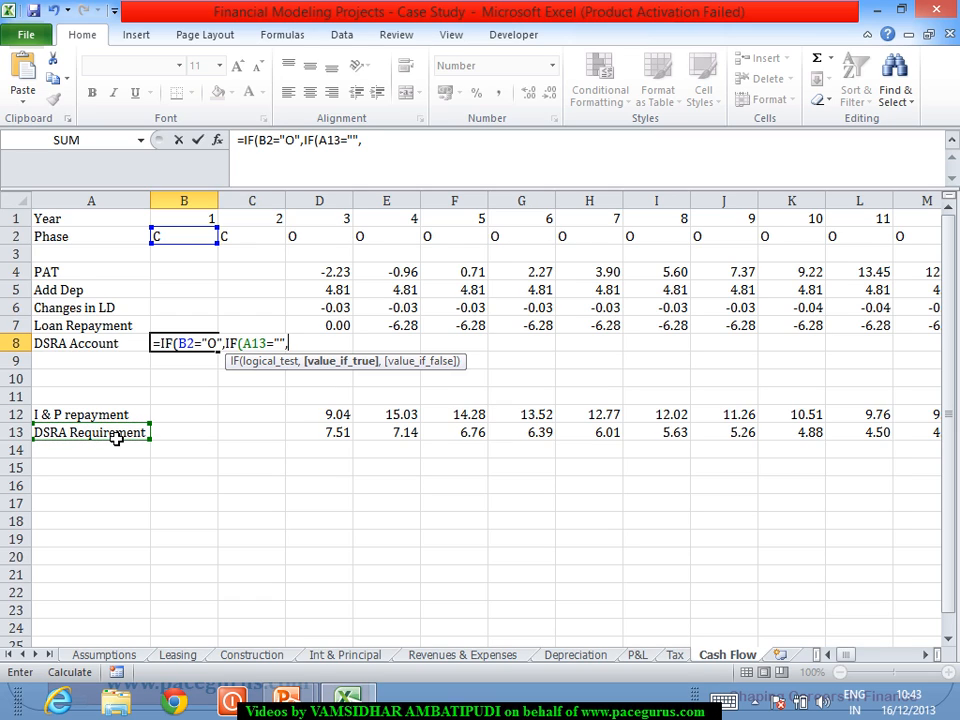
left_click(182, 440)
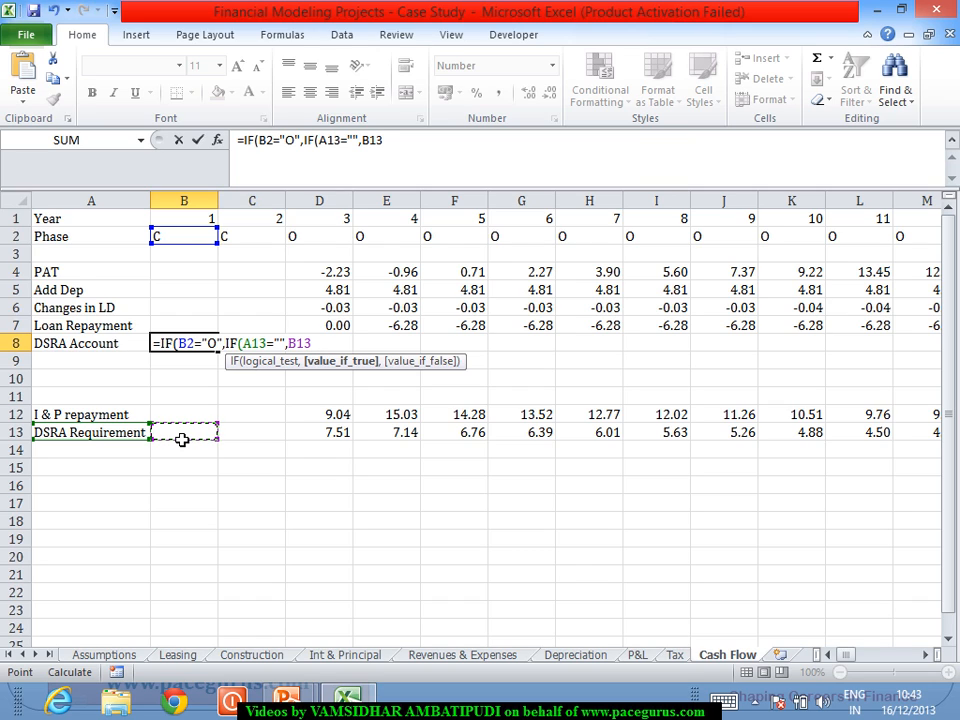
key("BackSpace")
key("BackSpace")
key("BackSpace")
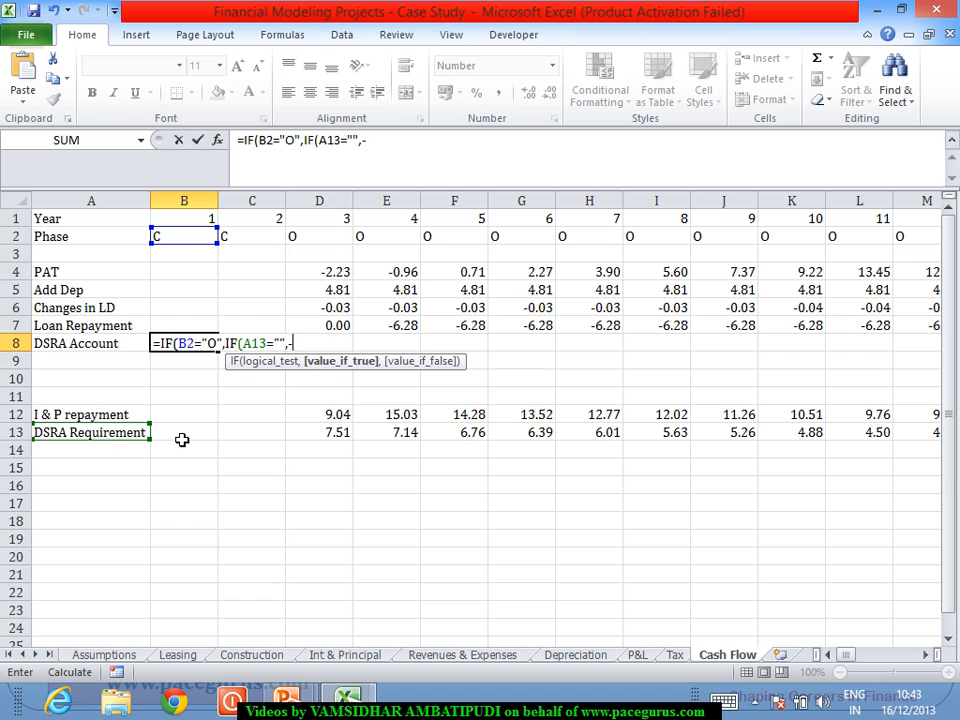
type("-")
left_click(182, 440)
type(",")
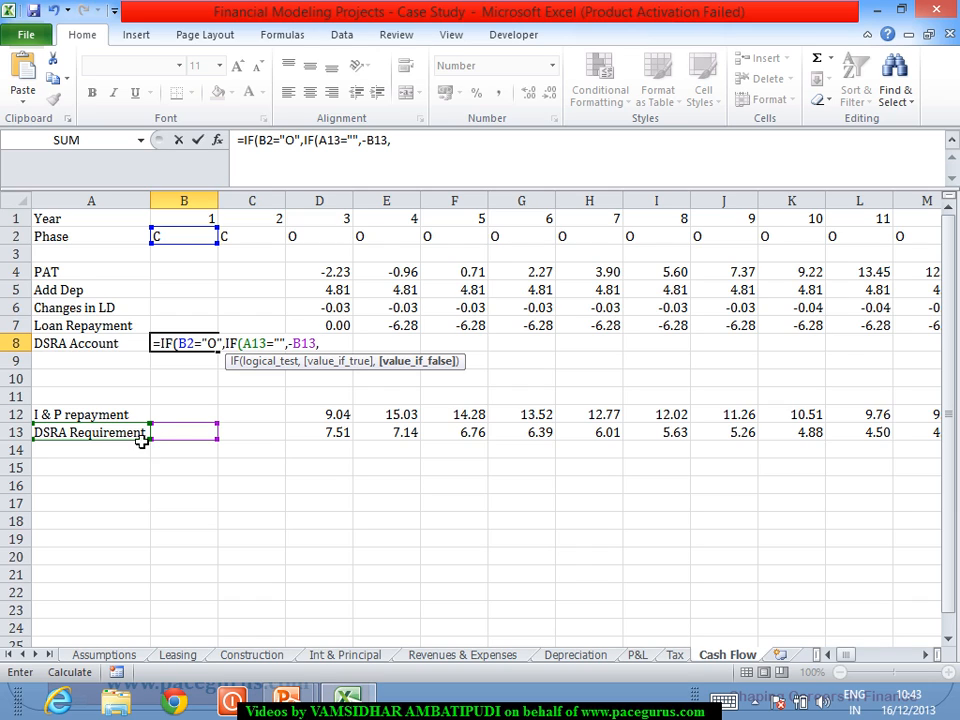
Finish the B8 formula with A13-B13 as the nested alternative and "" for other phases, and enter it
left_click(133, 434)
type("-")
left_click(179, 438)
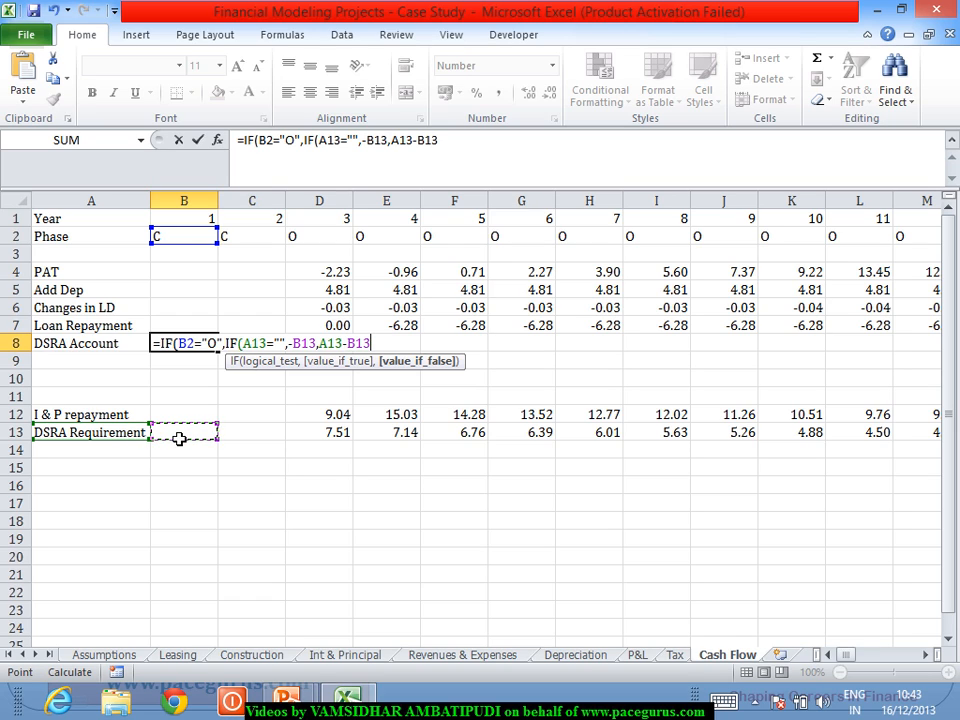
type(")")
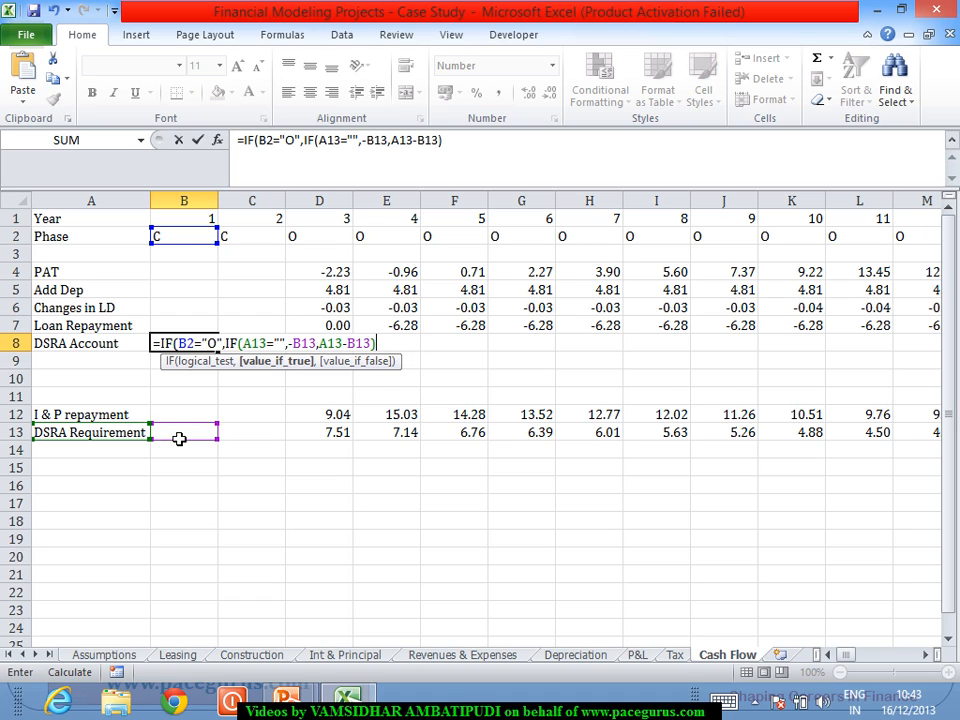
type(",\"")
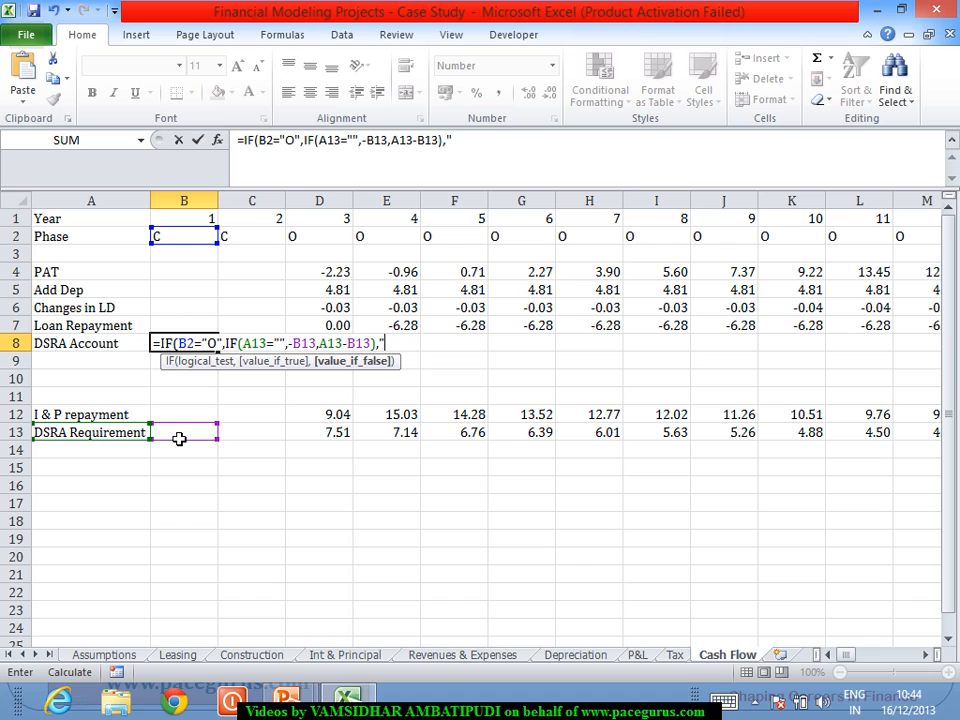
type("\")")
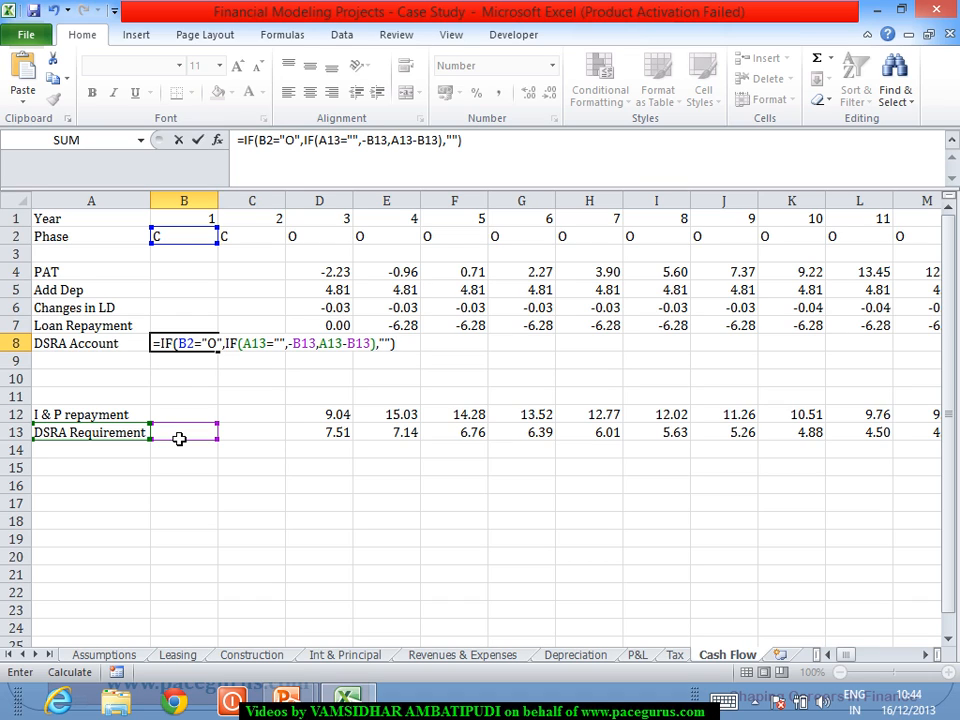
key("Return")
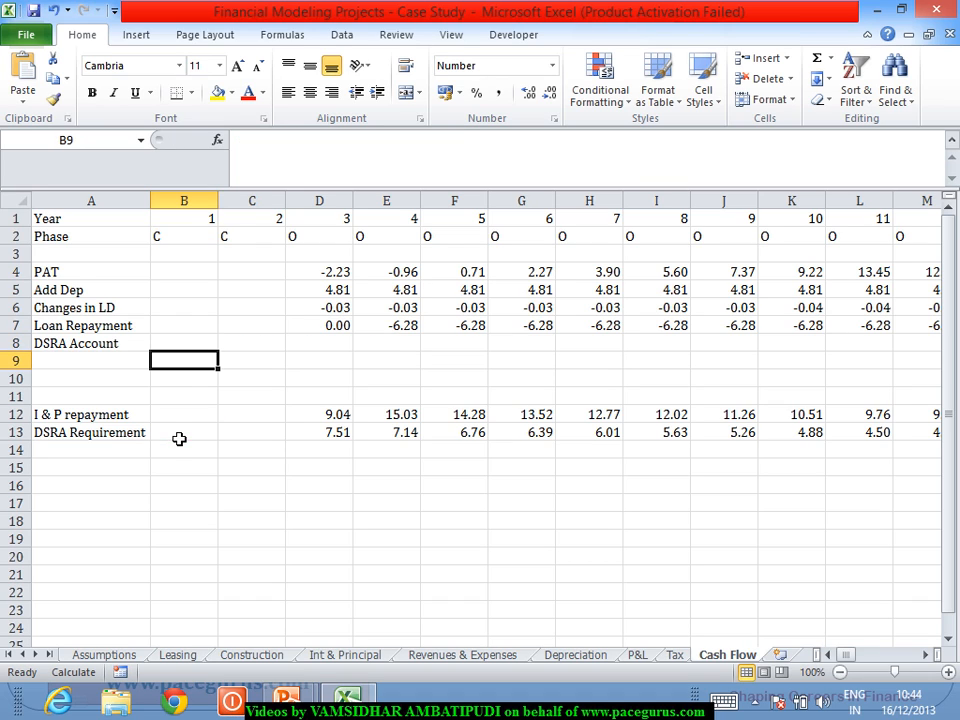
Fill the B8 formula across the DSRA Account row through column AZ and return to the first columns
left_click(200, 343)
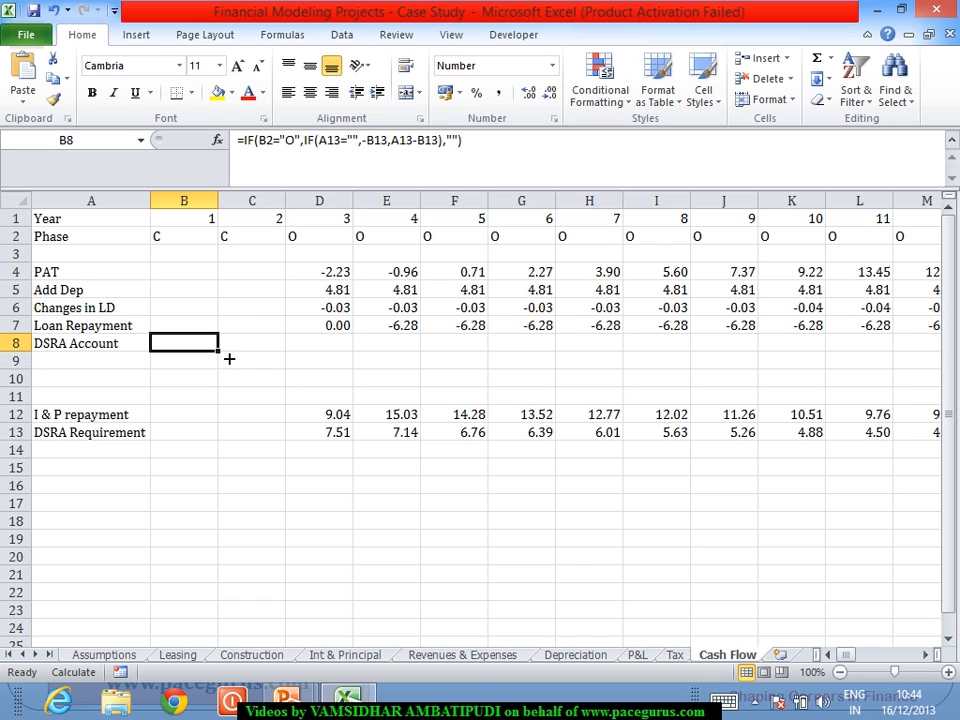
left_click_drag(220, 353, 831, 557)
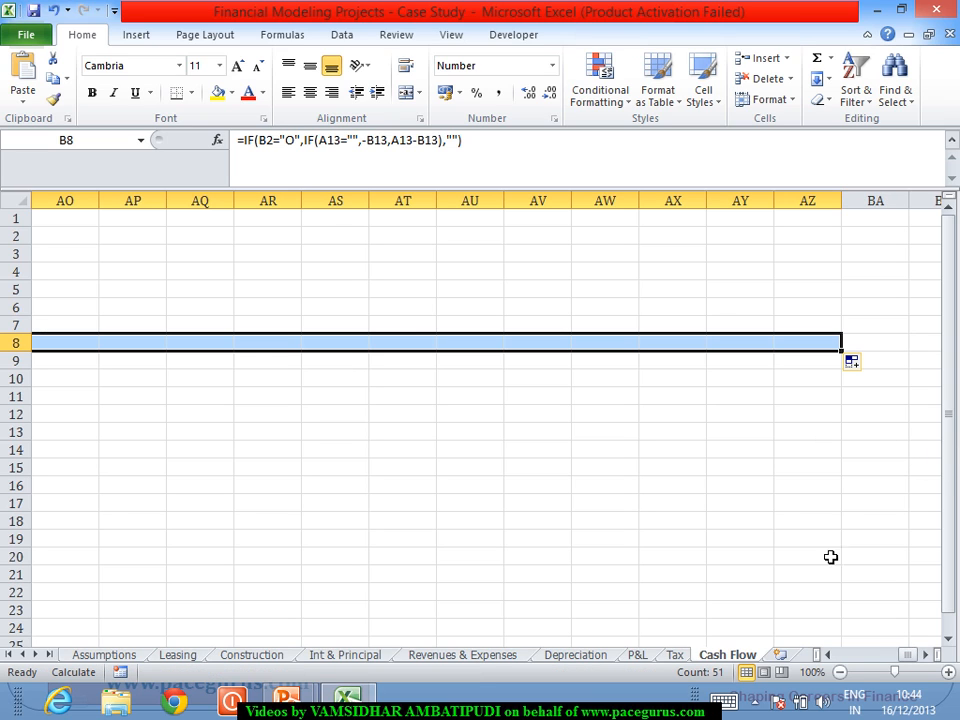
left_click(836, 661)
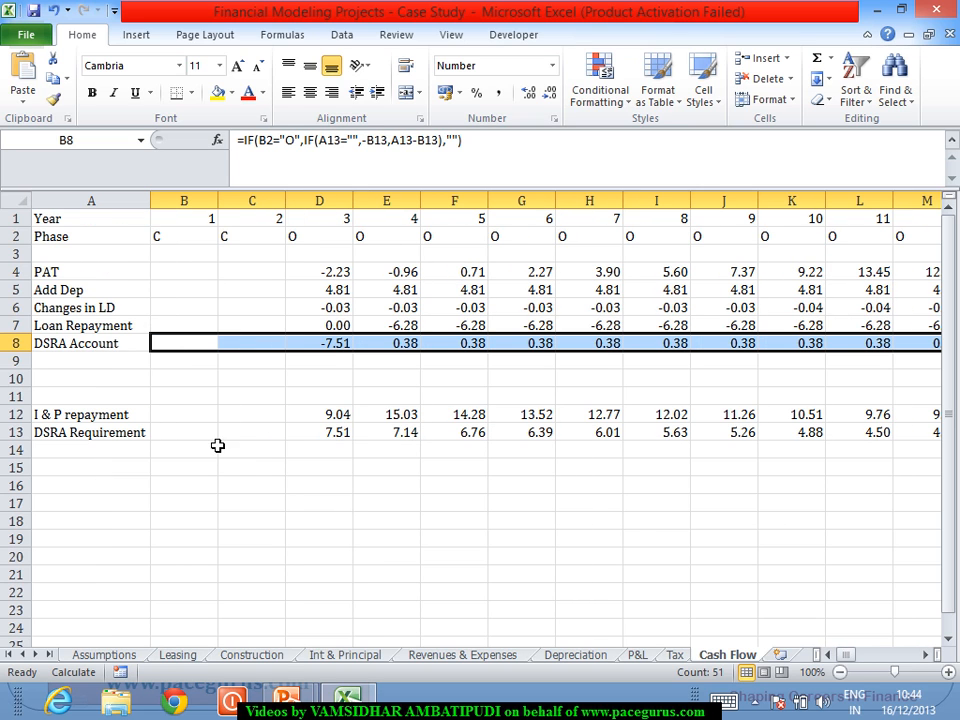
Wrap the DSRA Account formula in B8 in IFERROR with "" as the error value, and enter it
left_click(183, 342)
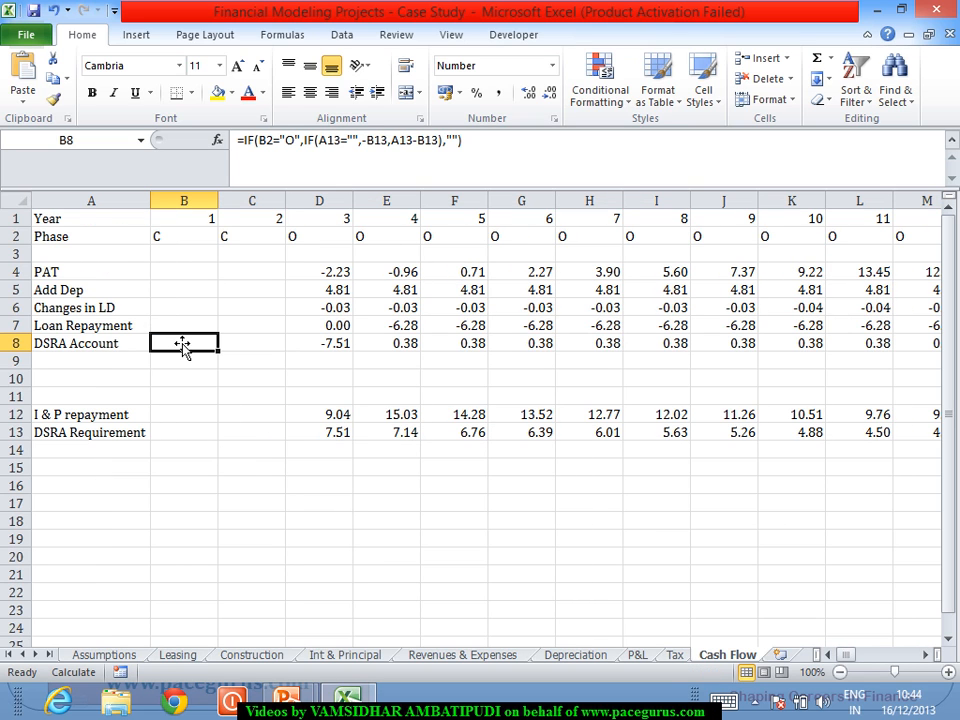
left_click(242, 145)
type("if")
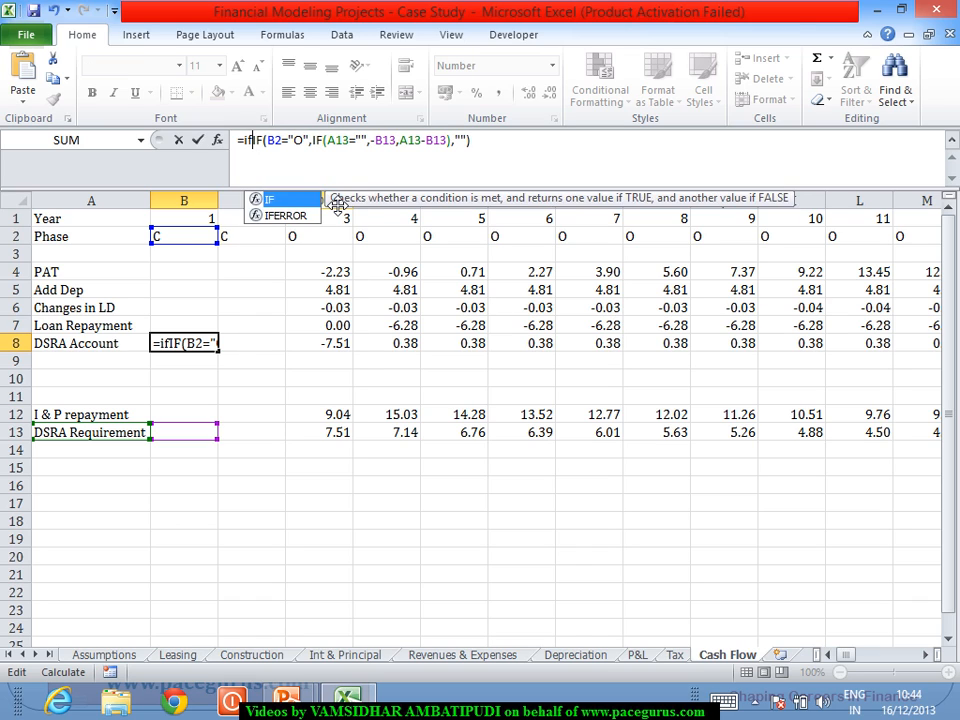
key("Tab")
key("BackSpace")
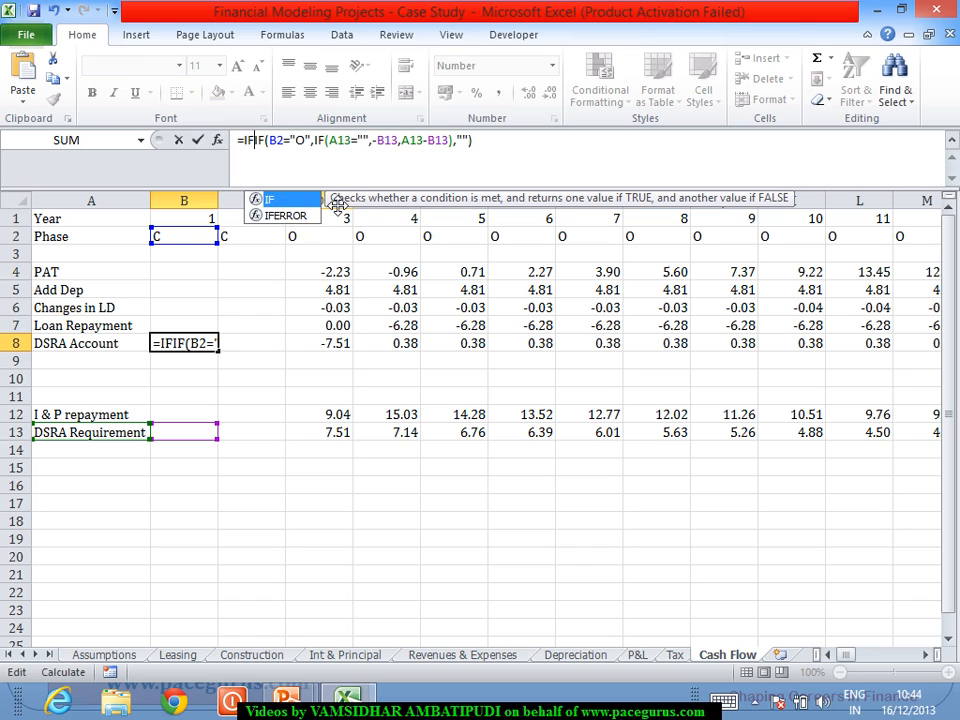
type("e")
key("Tab")
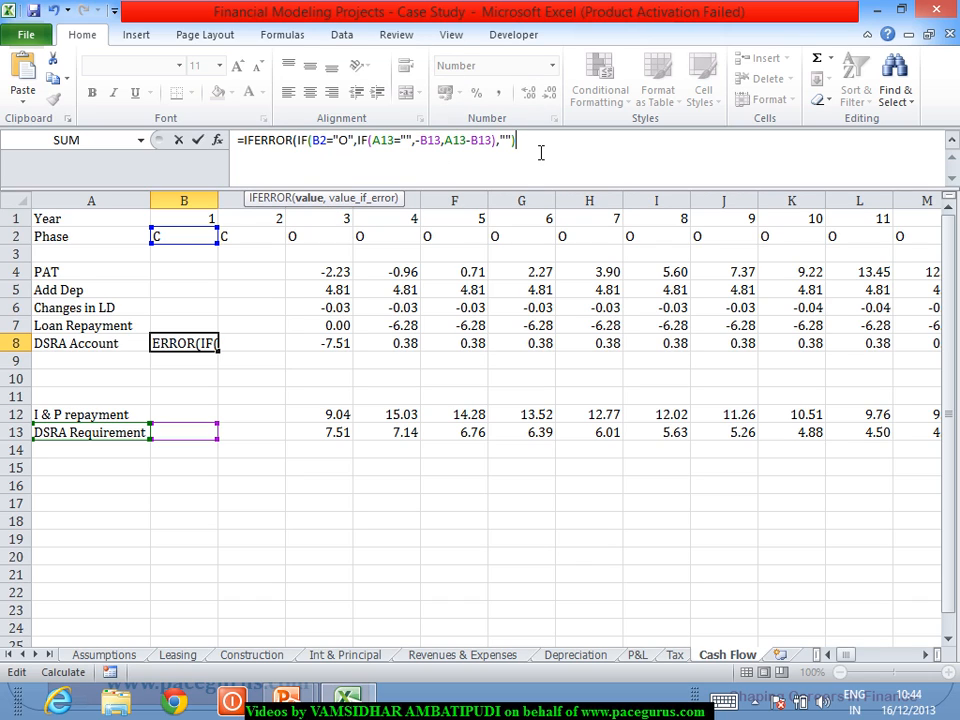
type(",\"\"")
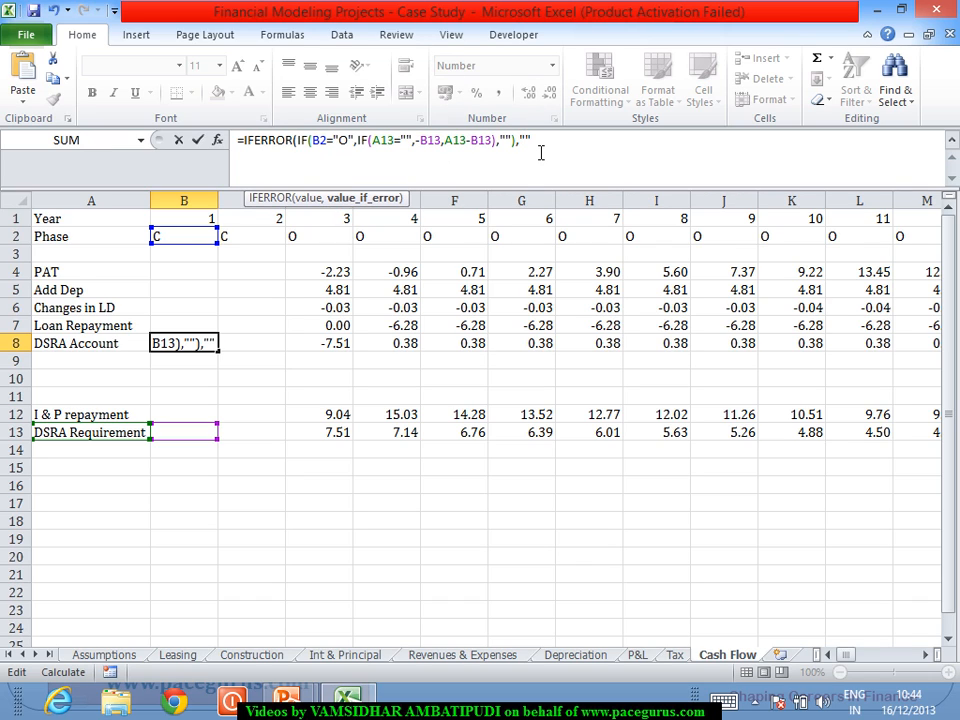
key("Return")
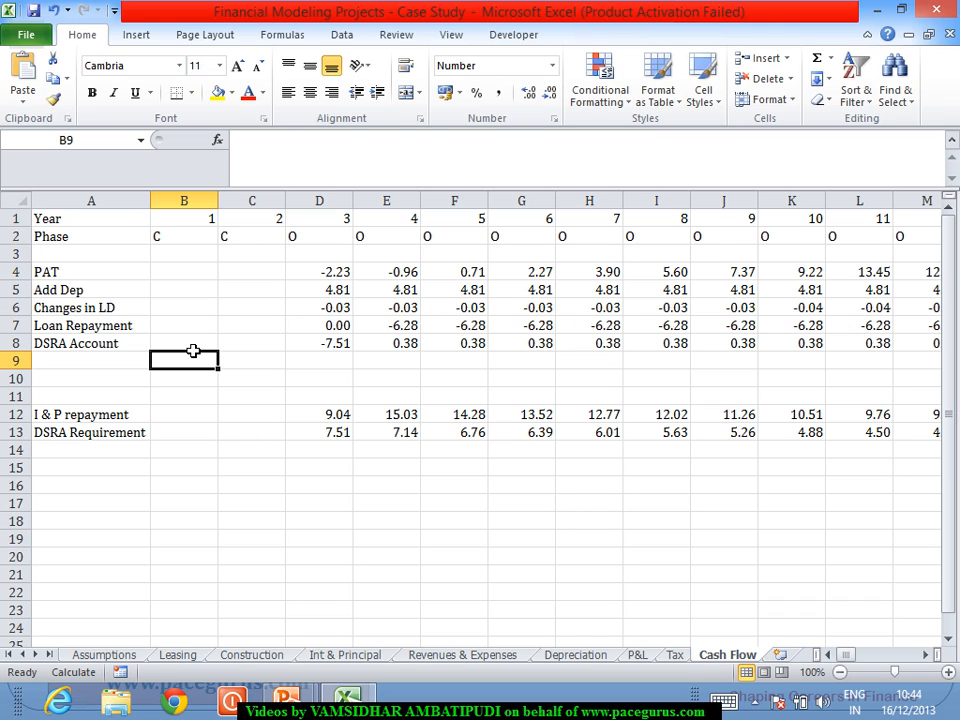
Fill the IFERROR version of the B8 formula across the DSRA Account row through column AZ and return to the first columns
left_click(197, 347)
left_click_drag(227, 358, 835, 611)
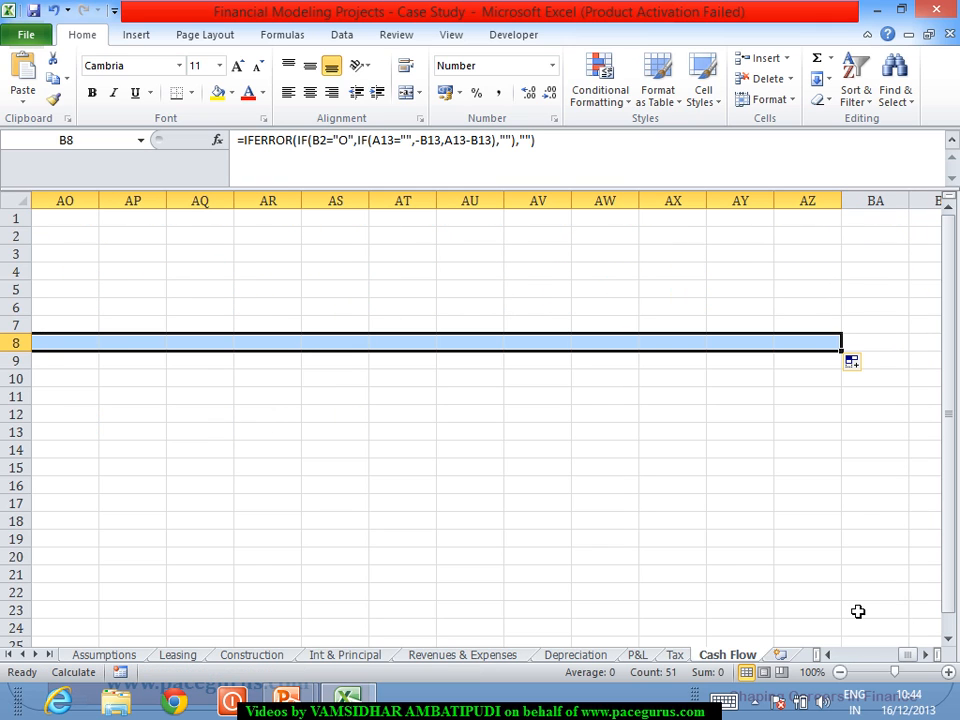
left_click(829, 655)
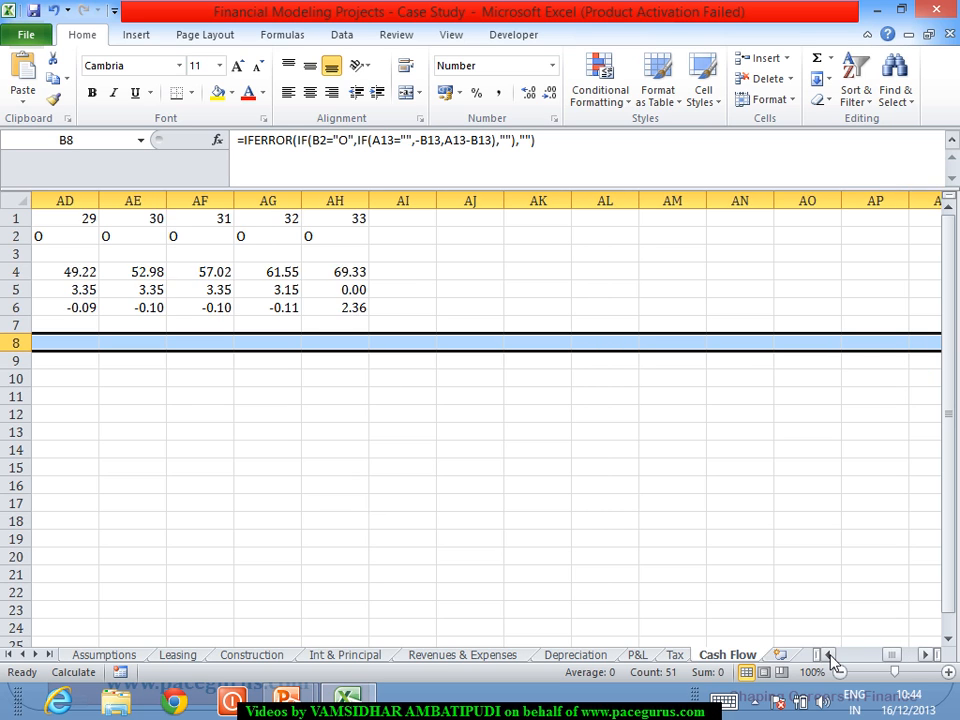
left_click_drag(829, 655, 829, 655)
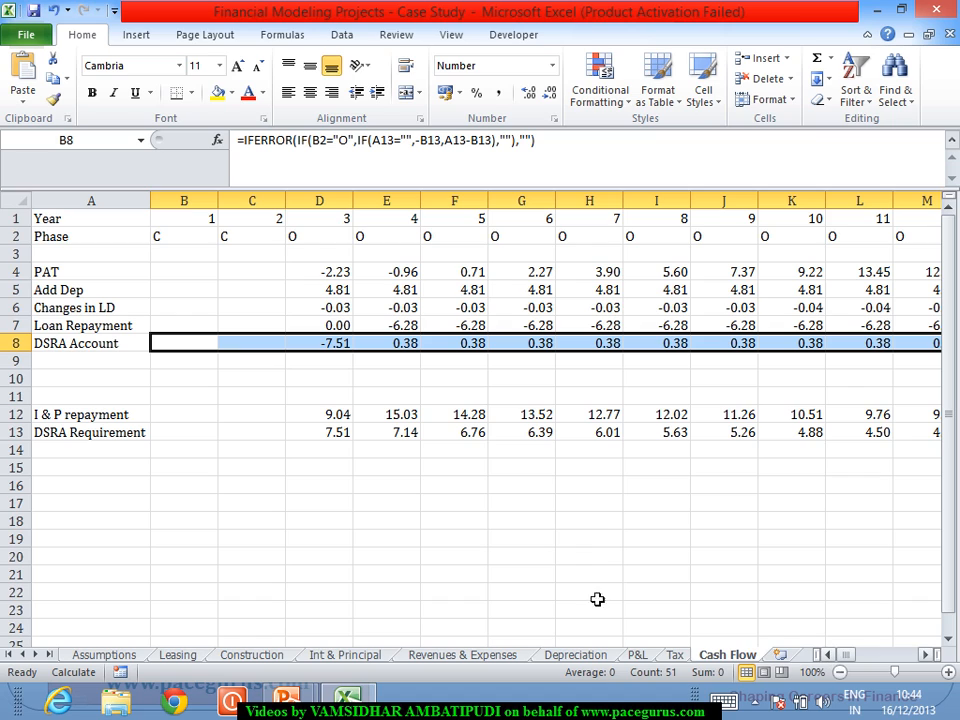
Label cell A9 as Net Cash Flow, directly below DSRA Account
left_click(92, 365)
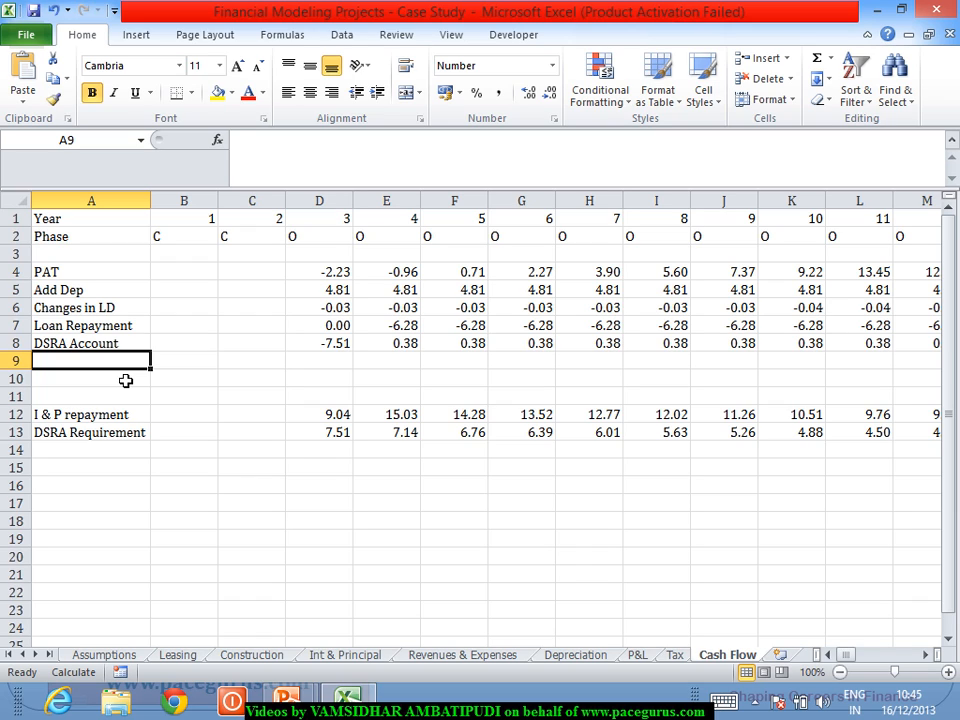
type("Net Cash Flo")
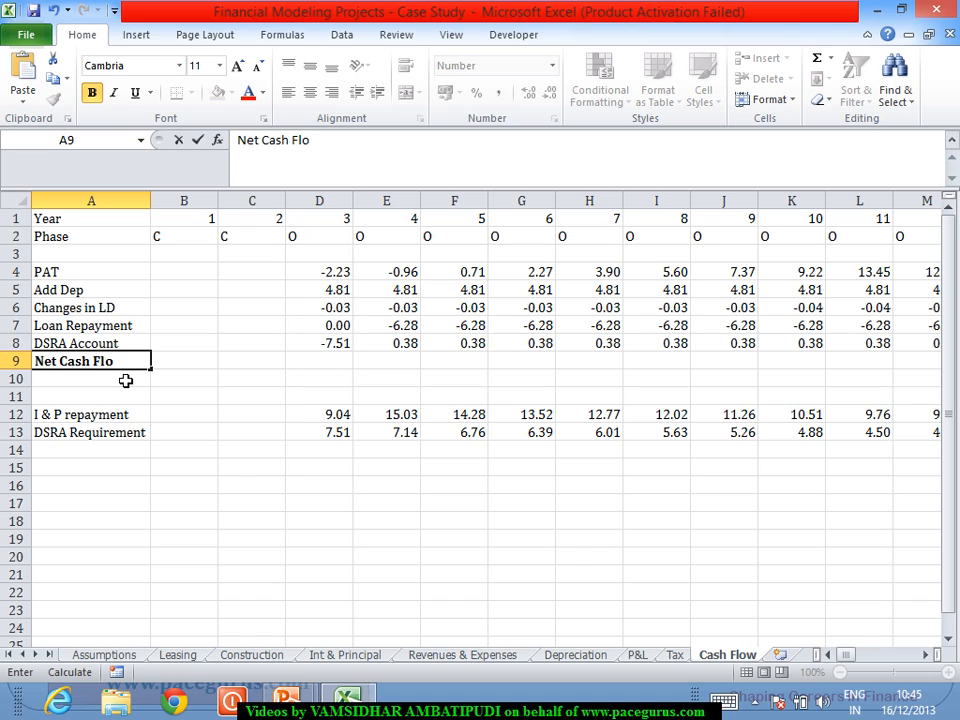
type("w")
key("Tab")
Start the Net Cash Flow formula in B9 with a test for the operating phase: =IF(B2="O",
type("=")
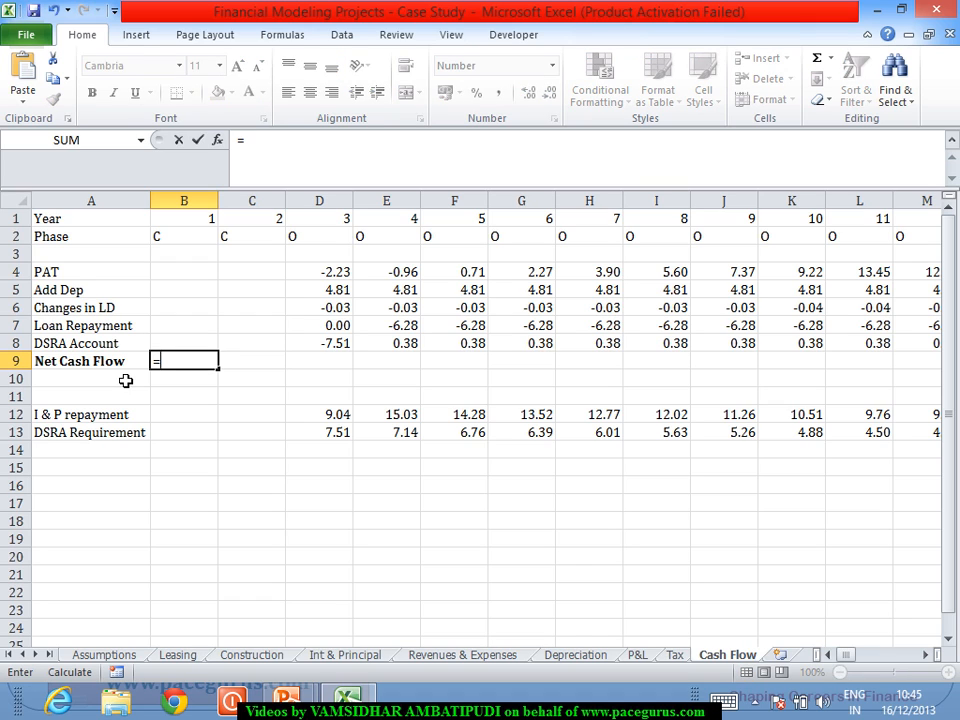
type("if(")
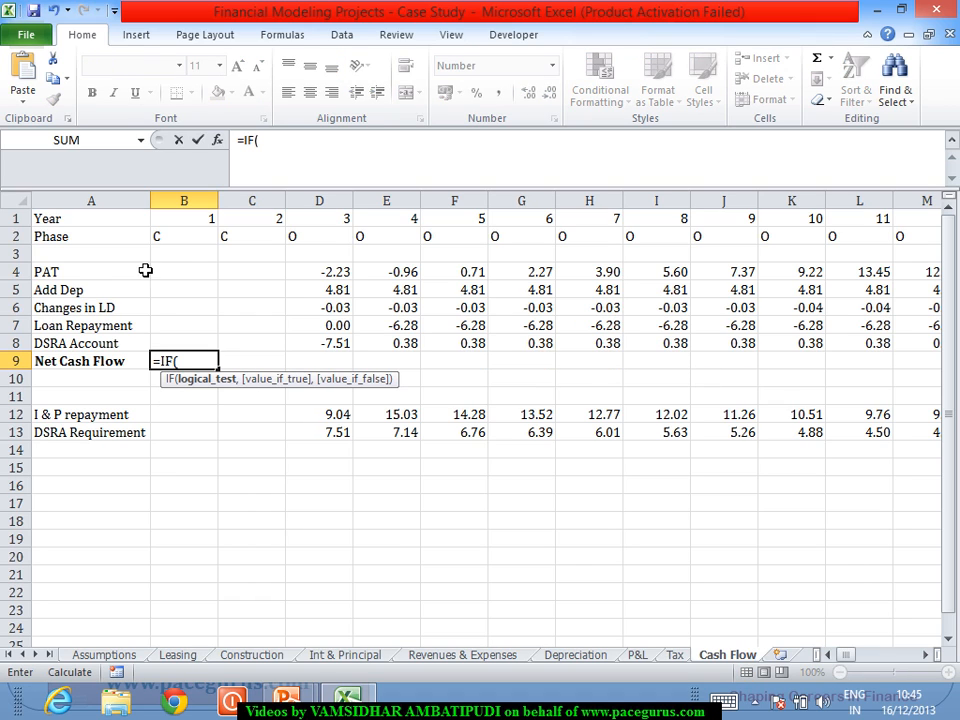
left_click(171, 241)
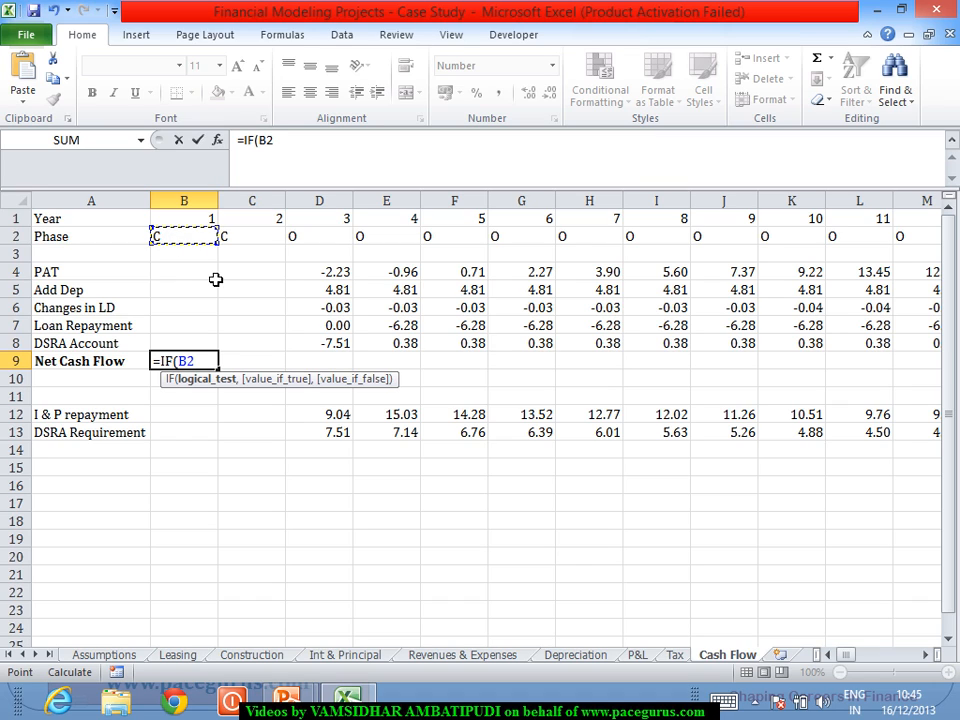
type("=")
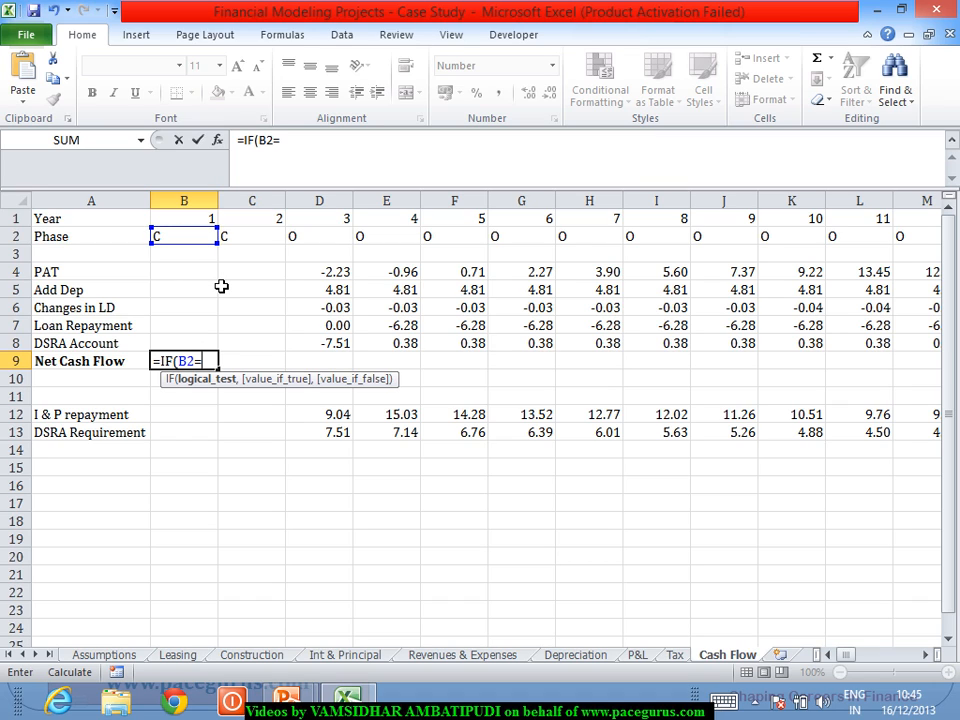
type("O")
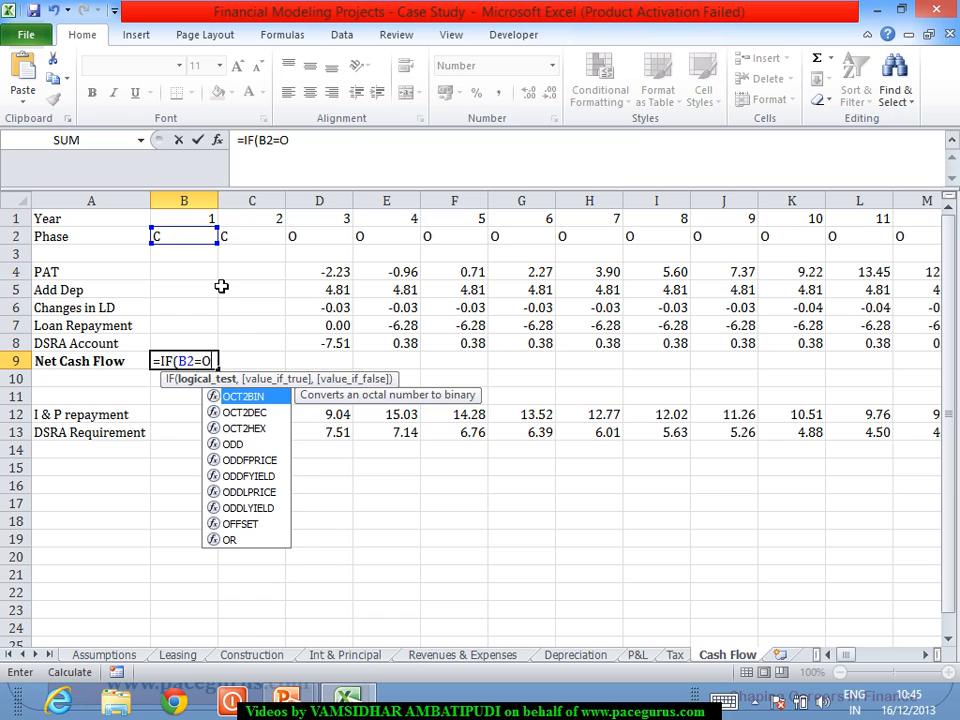
key("BackSpace")
type("\"O")
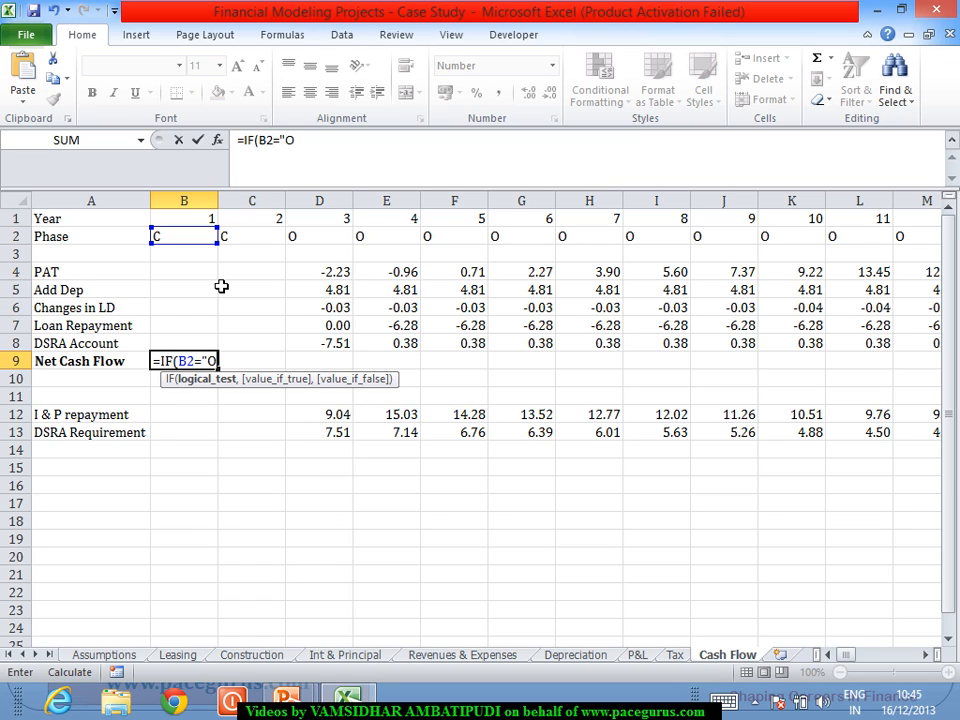
type("\",")
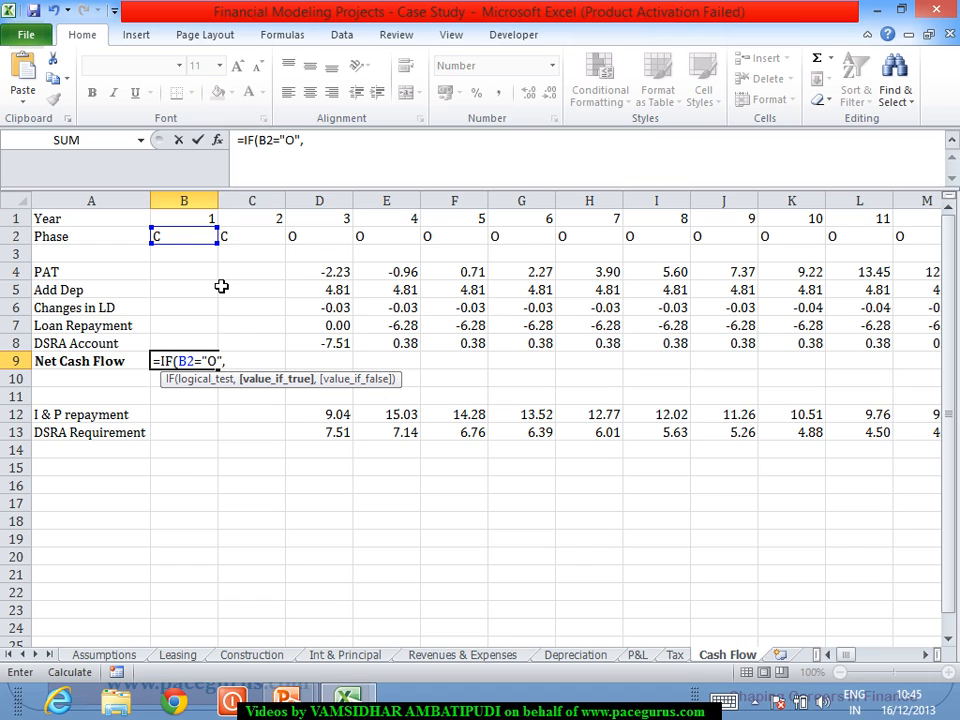
Complete the B9 formula with SUM(B4:B8) for operating years and "" for other phases, and enter it
type("Sum")
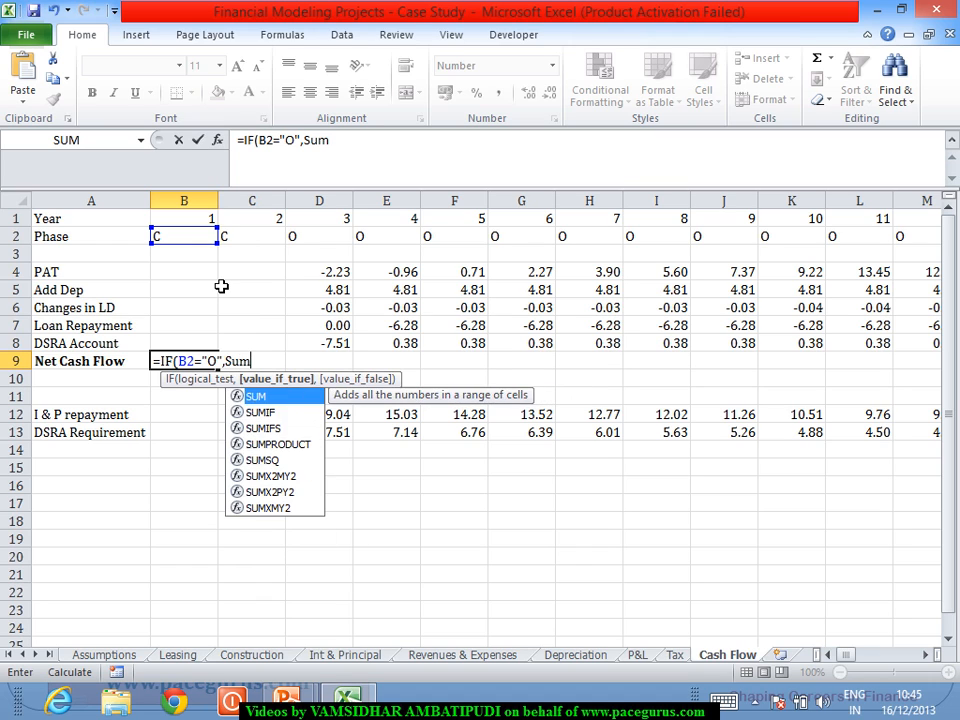
key("Tab")
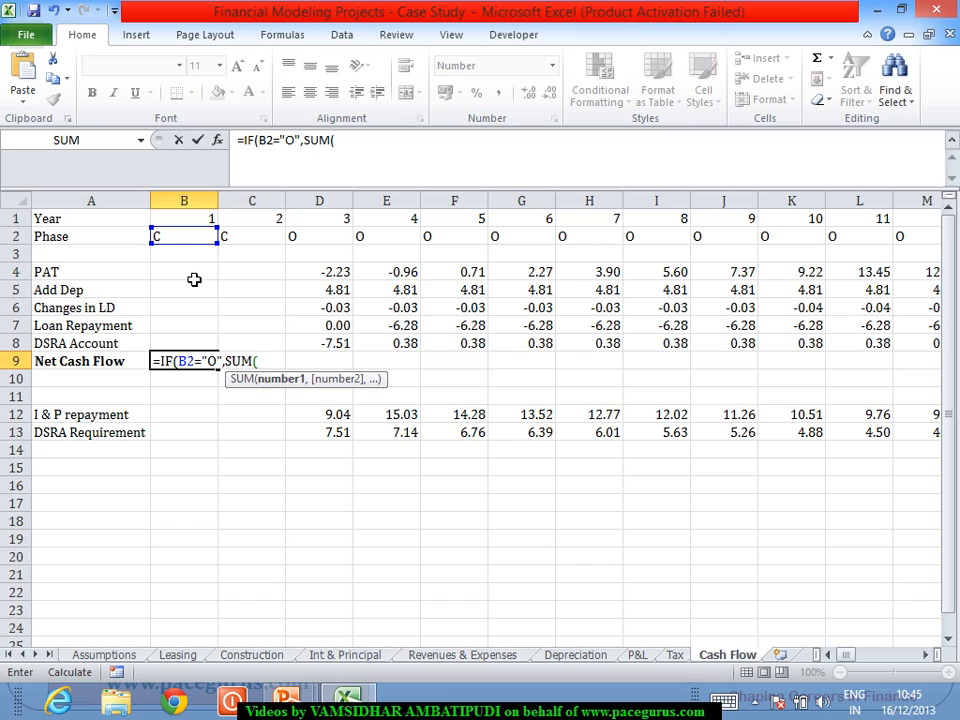
left_click_drag(193, 274, 199, 344)
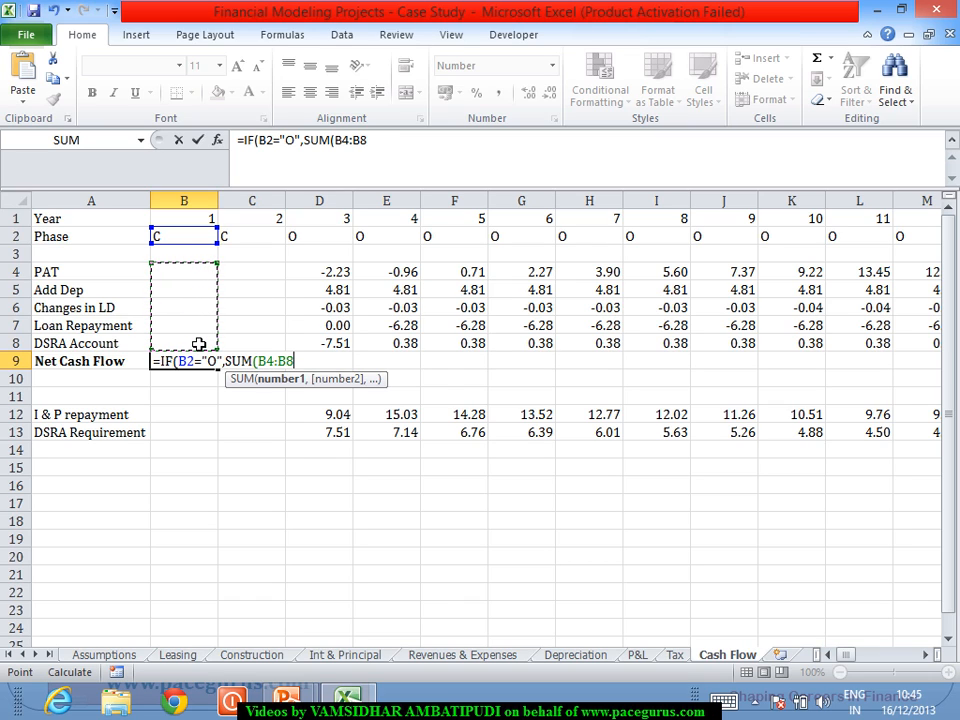
type(",\"")
key("BackSpace")
key("BackSpace")
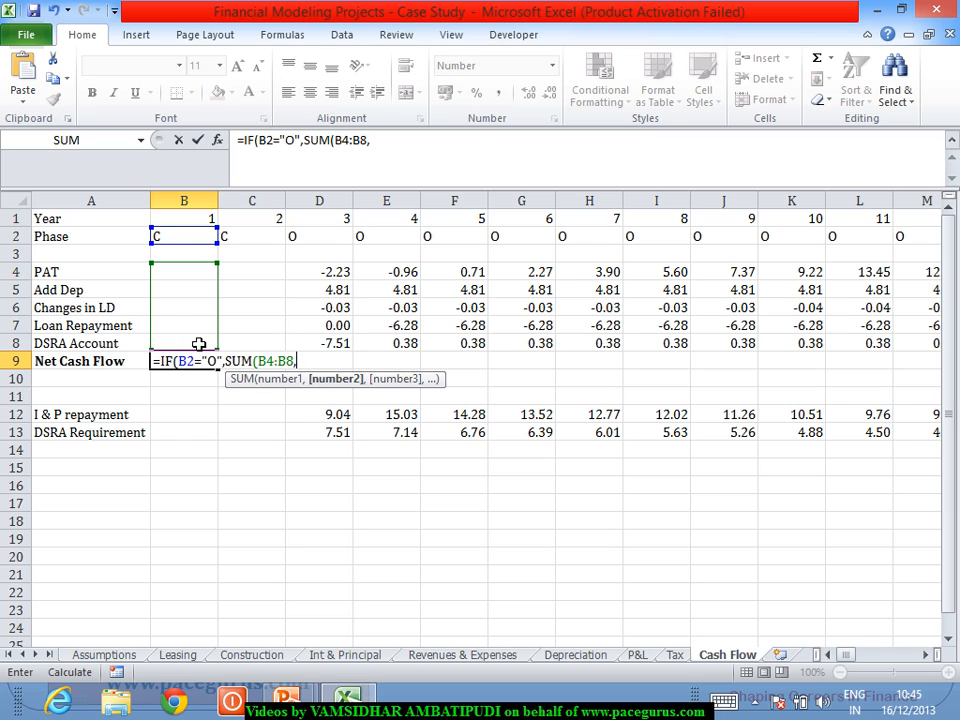
type("),\"\")")
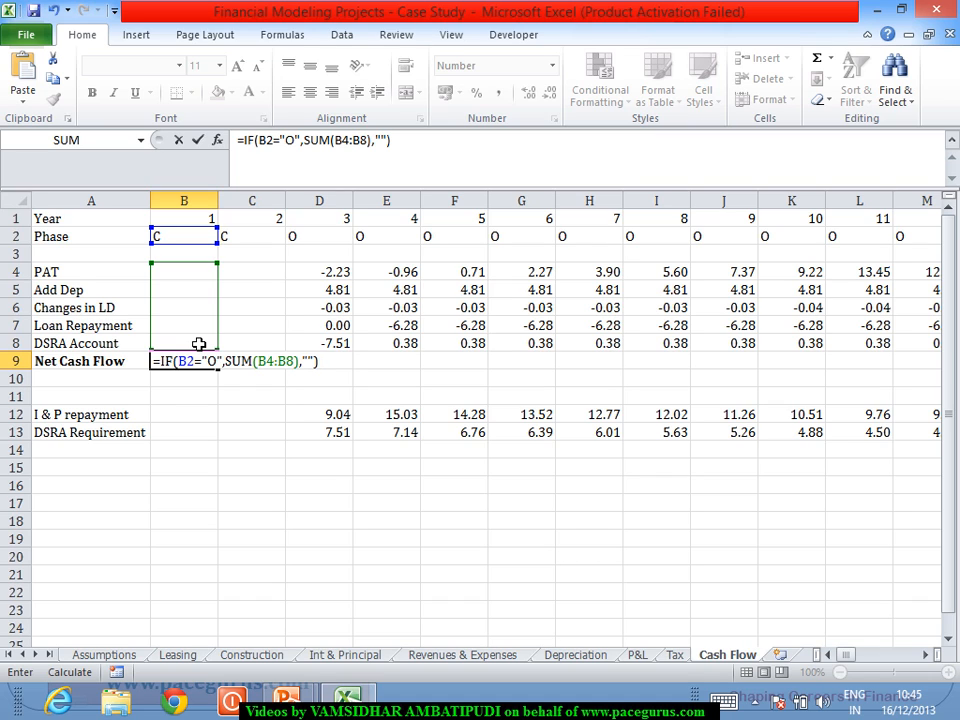
key("Tab")
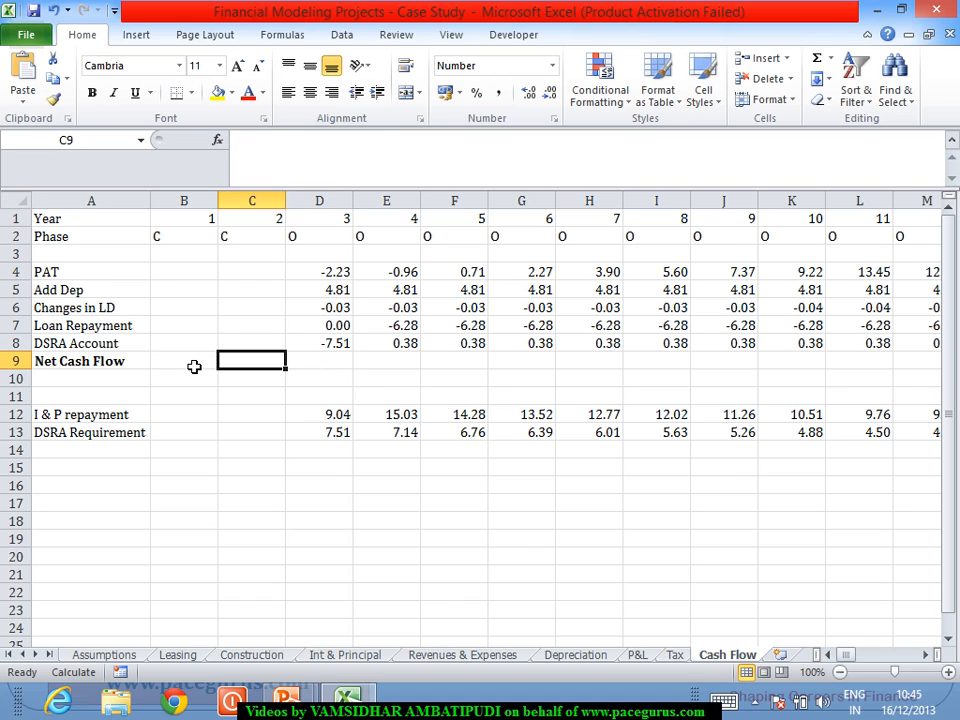
Fill the B9 formula across the Net Cash Flow row through column AZ and return to the first columns
left_click(194, 364)
left_click_drag(219, 371, 838, 665)
left_click(829, 655)
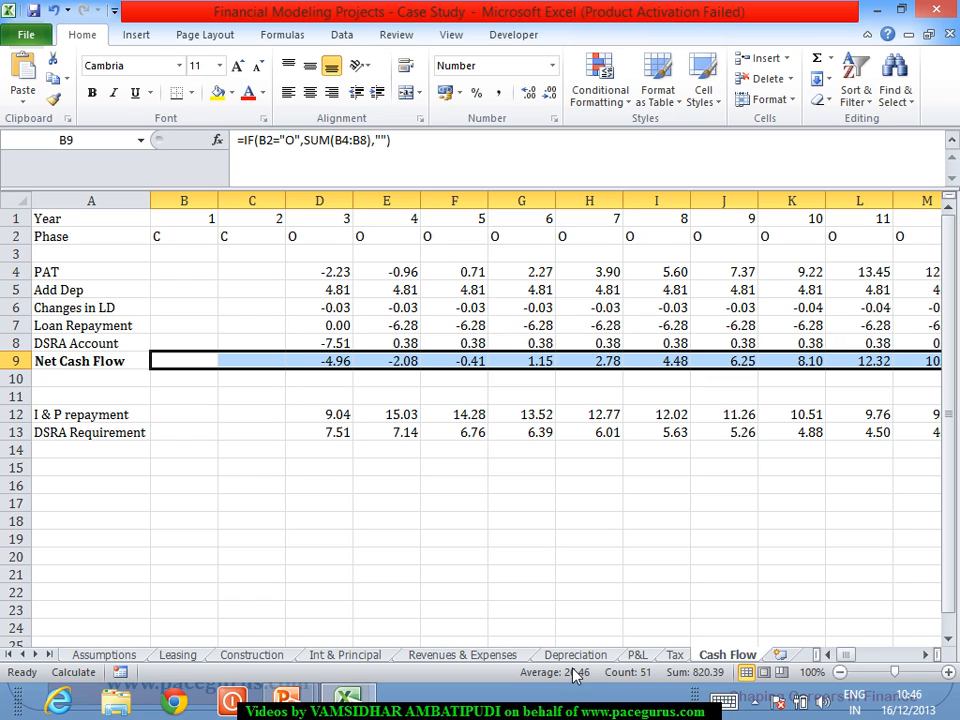
Label cell A10 as Overdraft, directly below Net Cash Flow
left_click(95, 379)
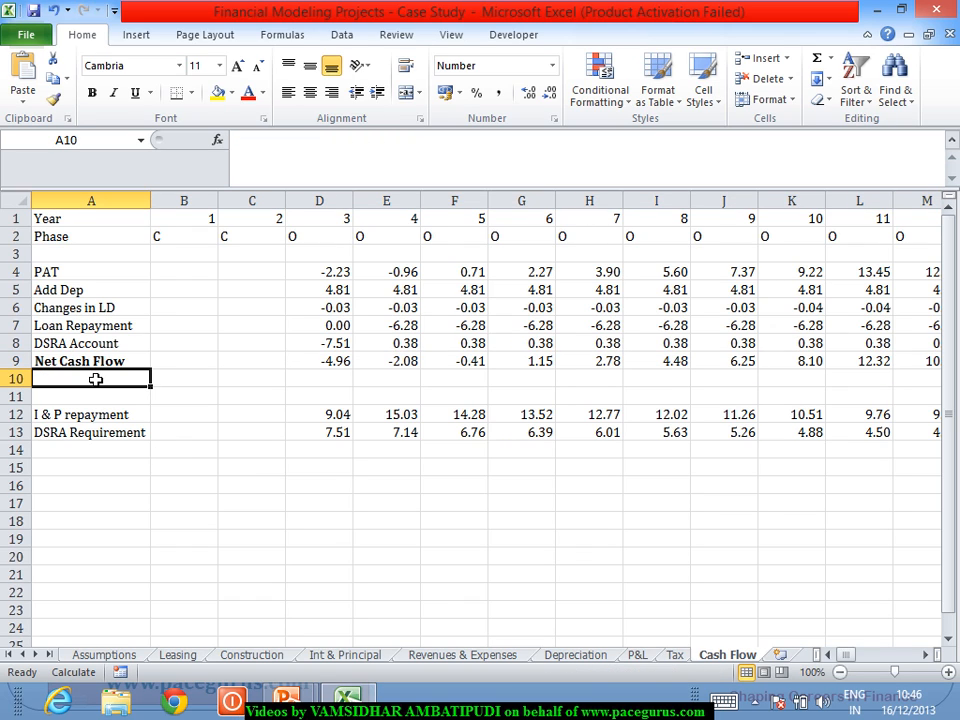
type("O")
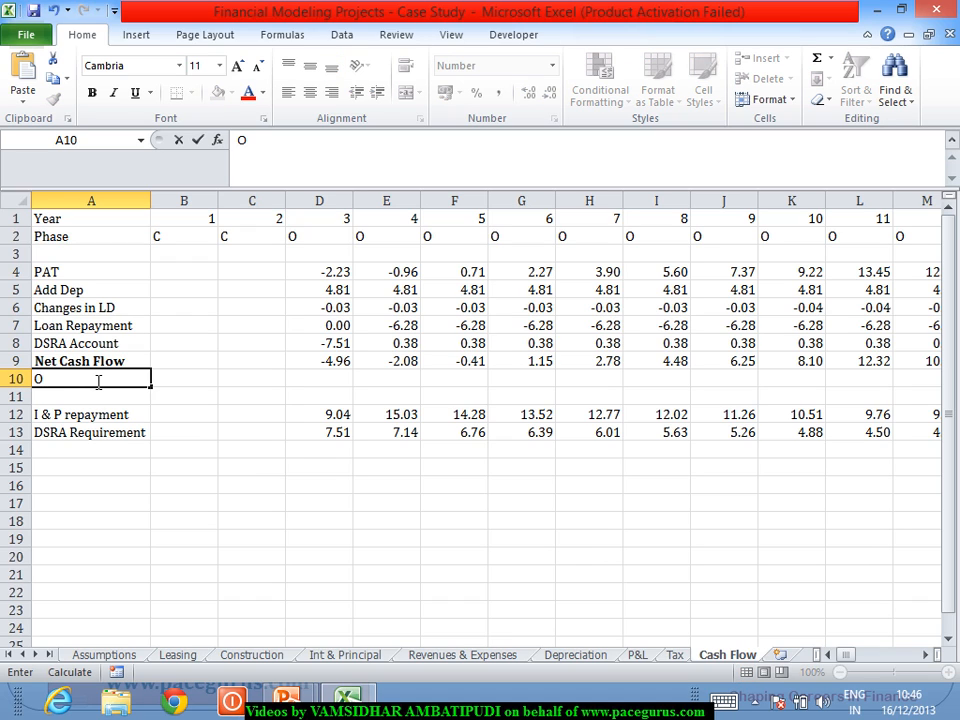
type("verdraft")
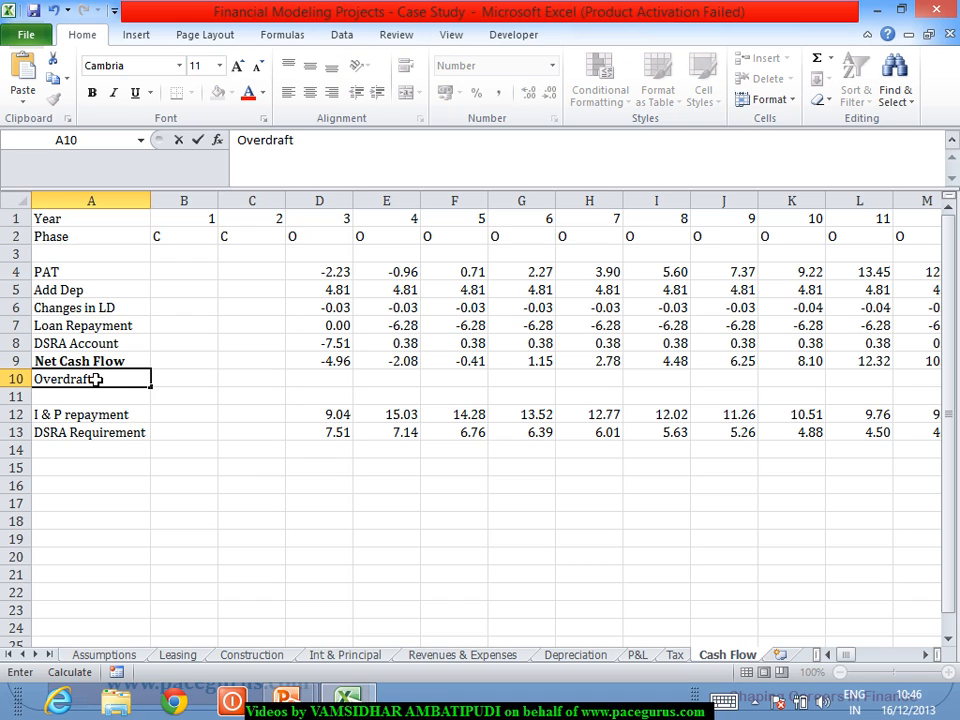
key("Tab")
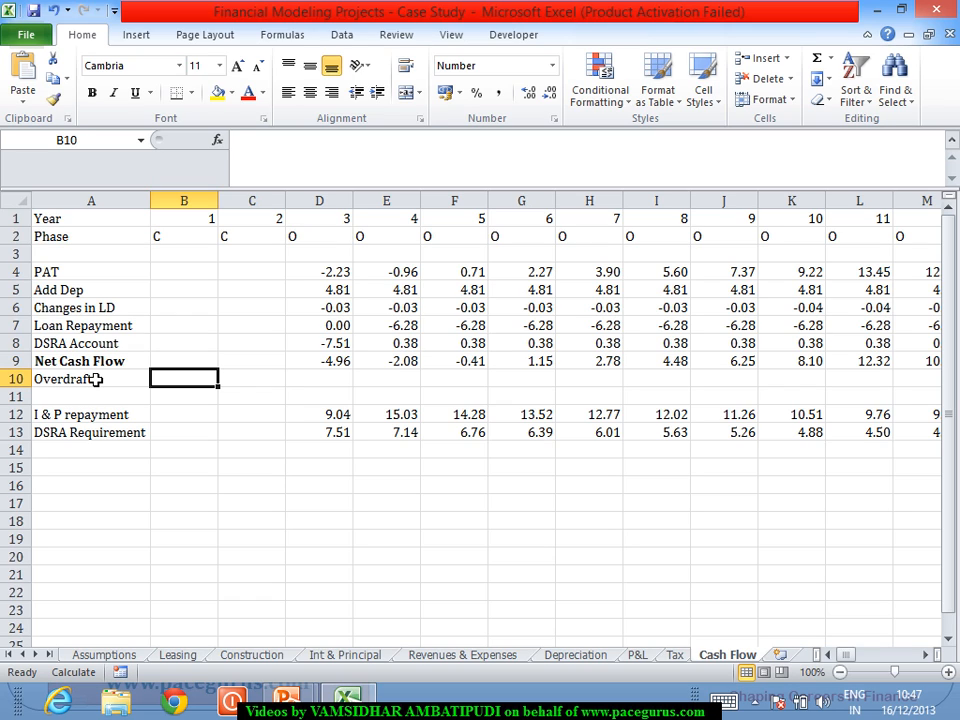
Start the Overdraft formula in B10 with a test for the operating phase: =IF(B2="O",
type("=if")
key("Tab")
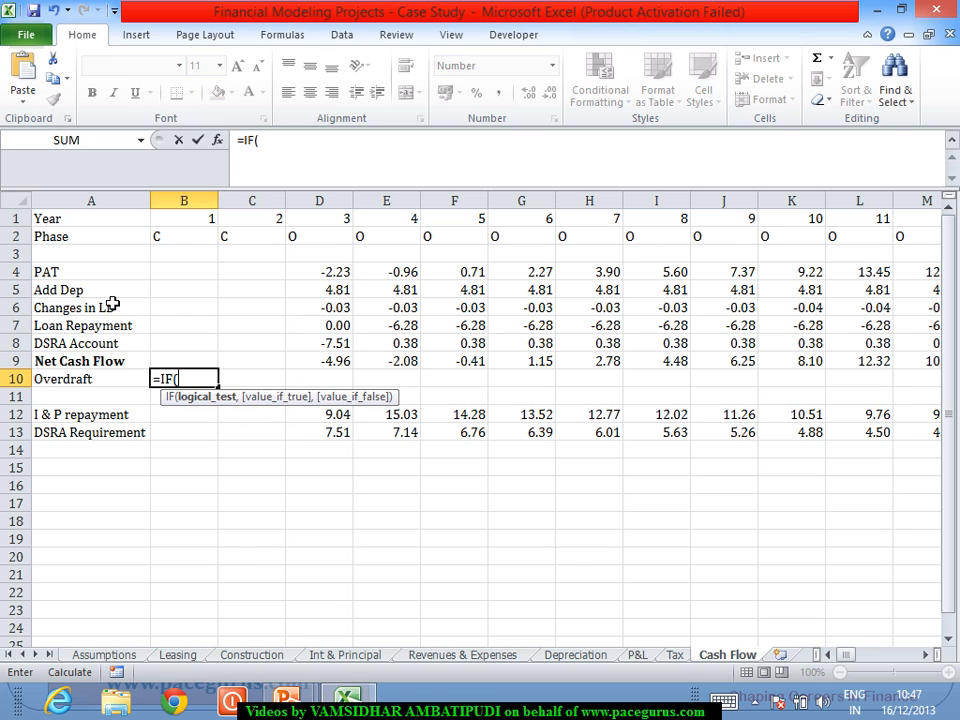
left_click(167, 243)
type("=")
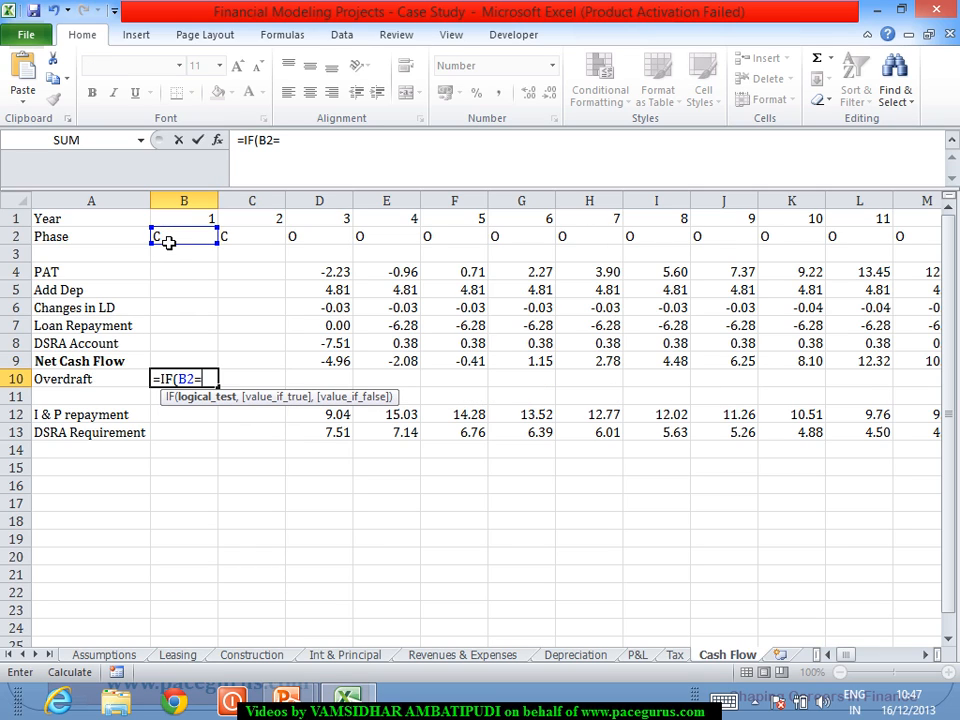
type("\"O\",")
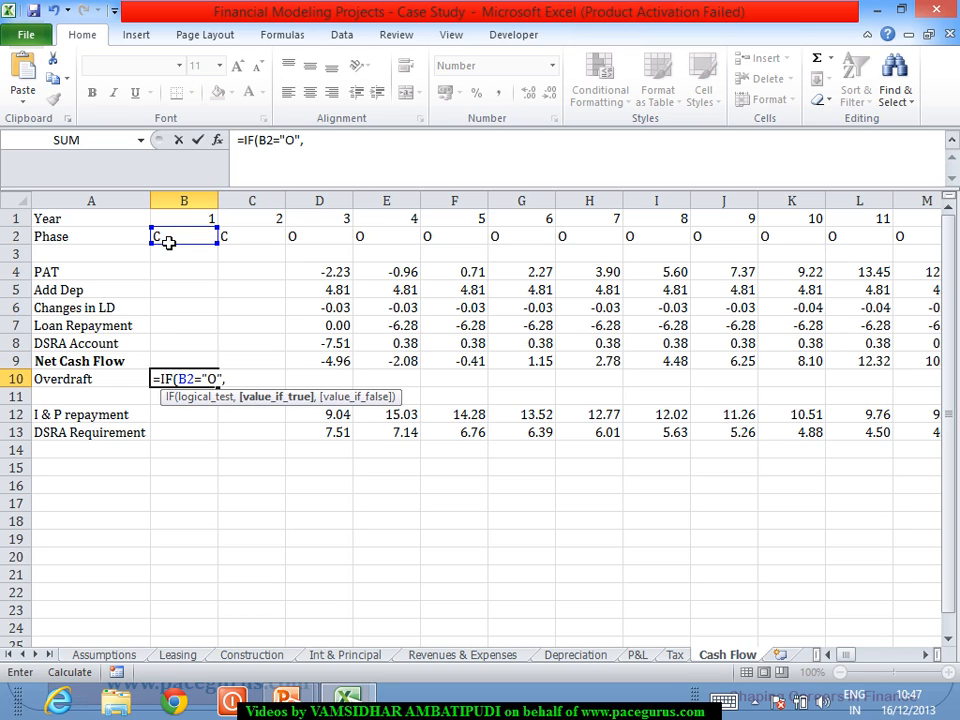
Complete the B10 formula with IF(B9<0,-B9,"") for operating years and "" for other phases, and enter it
type("IF(")
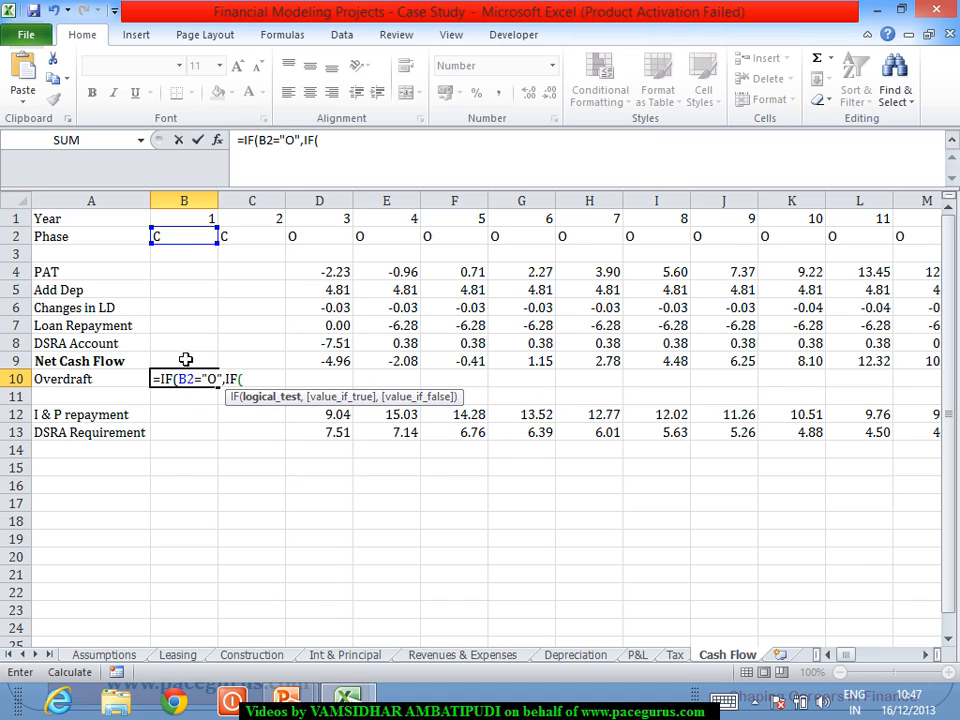
left_click(185, 362)
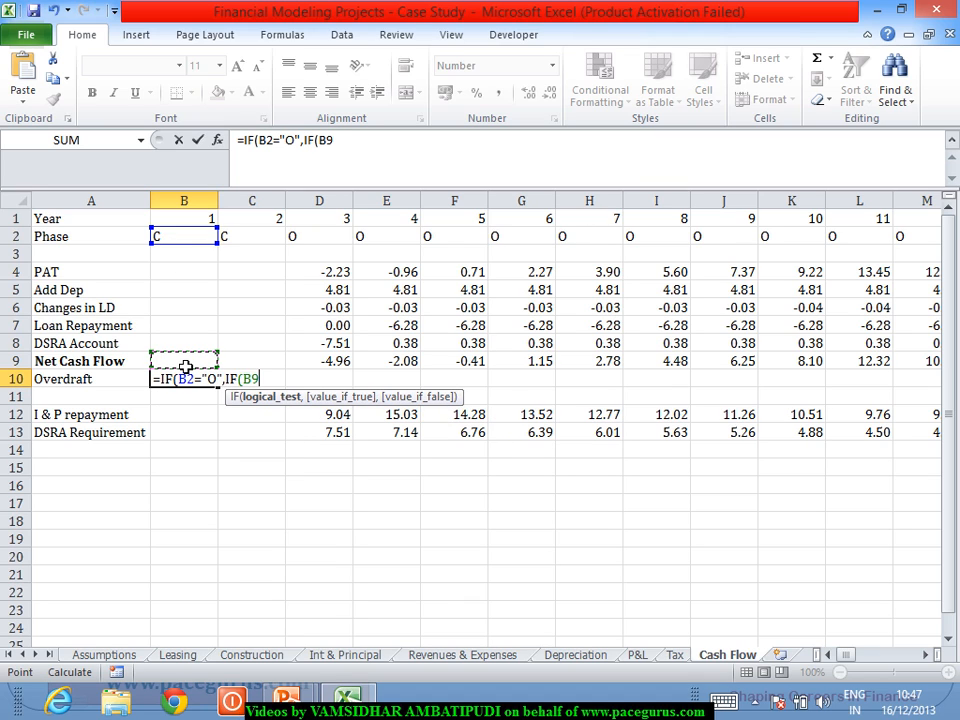
type("<0,")
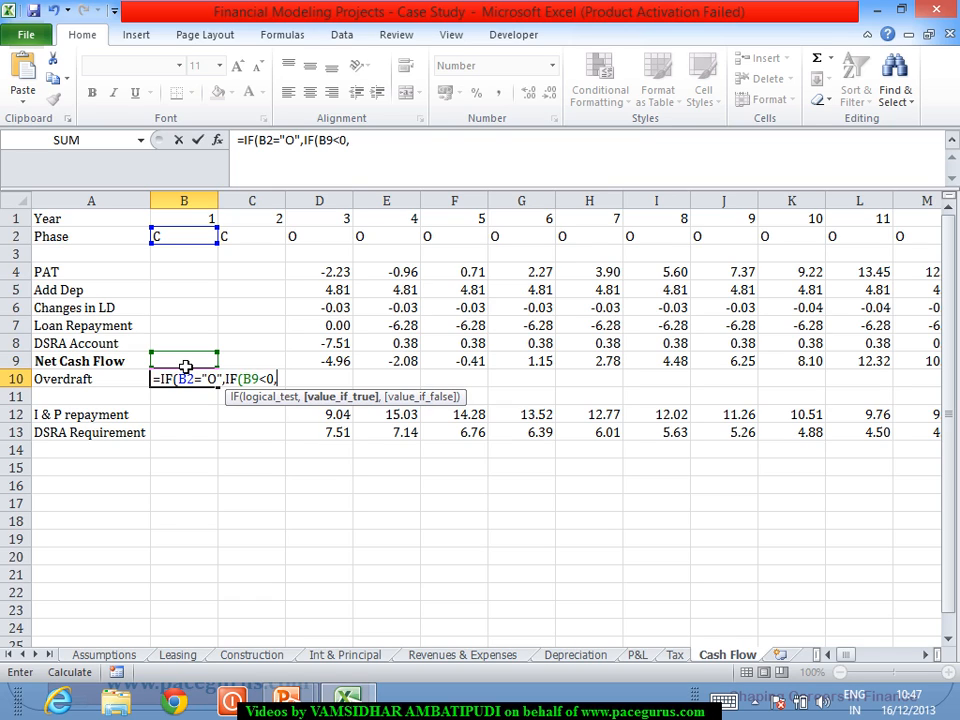
type("-")
left_click(185, 365)
type(",")
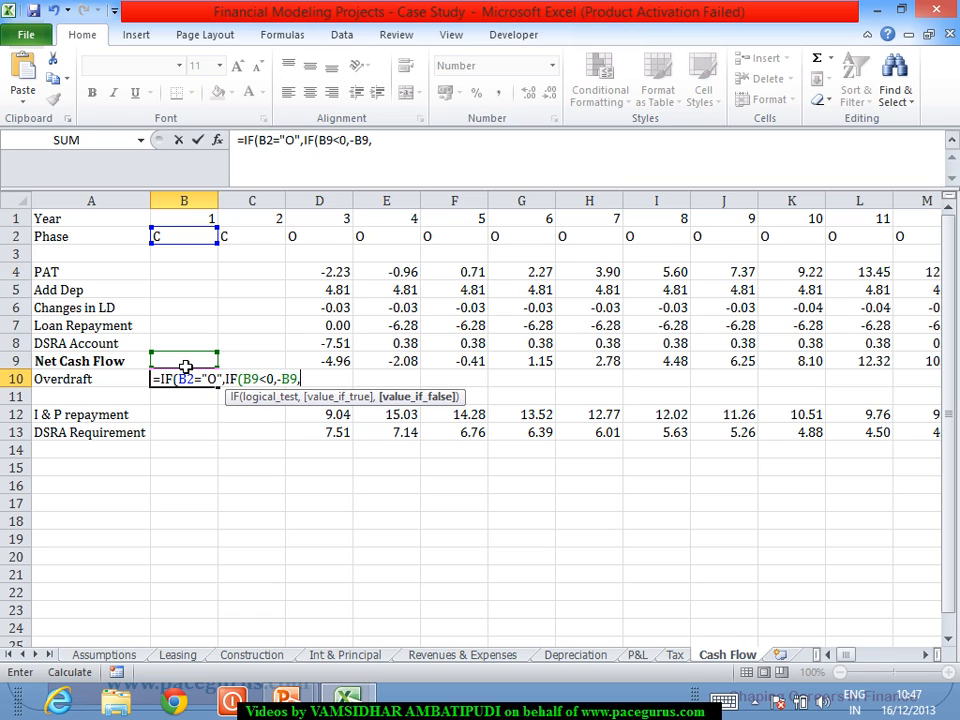
type("\"\"),\"\"")
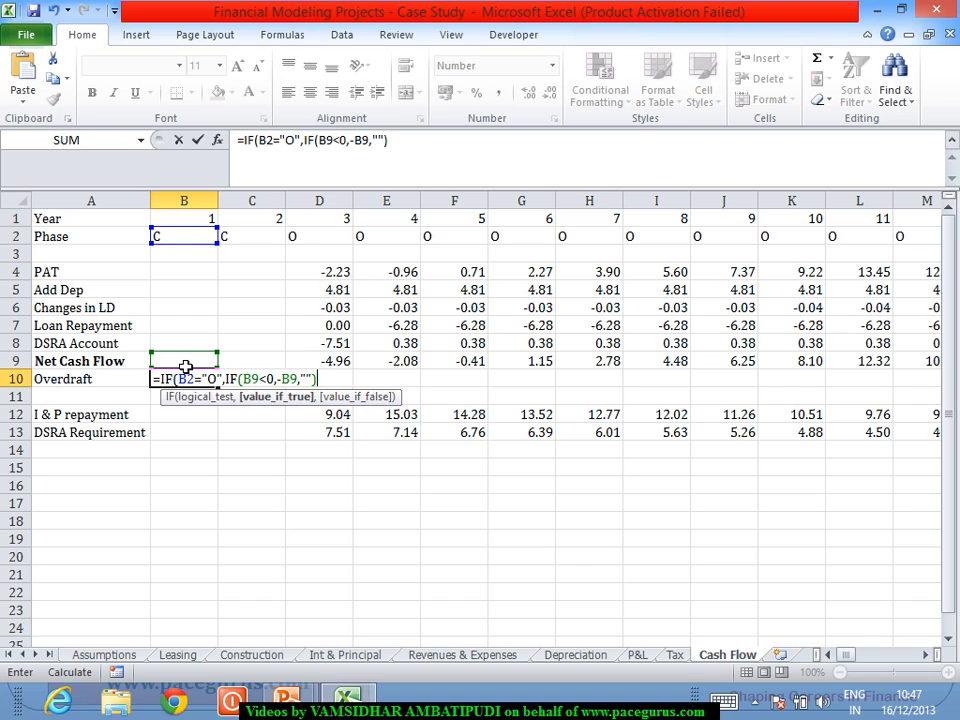
type(")")
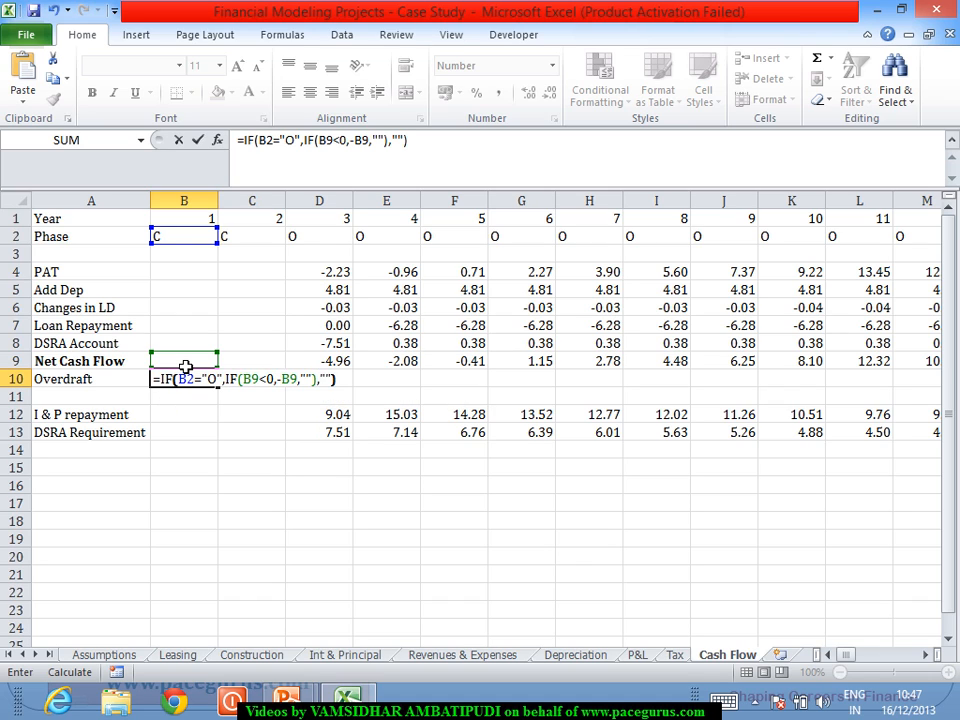
key("Return")
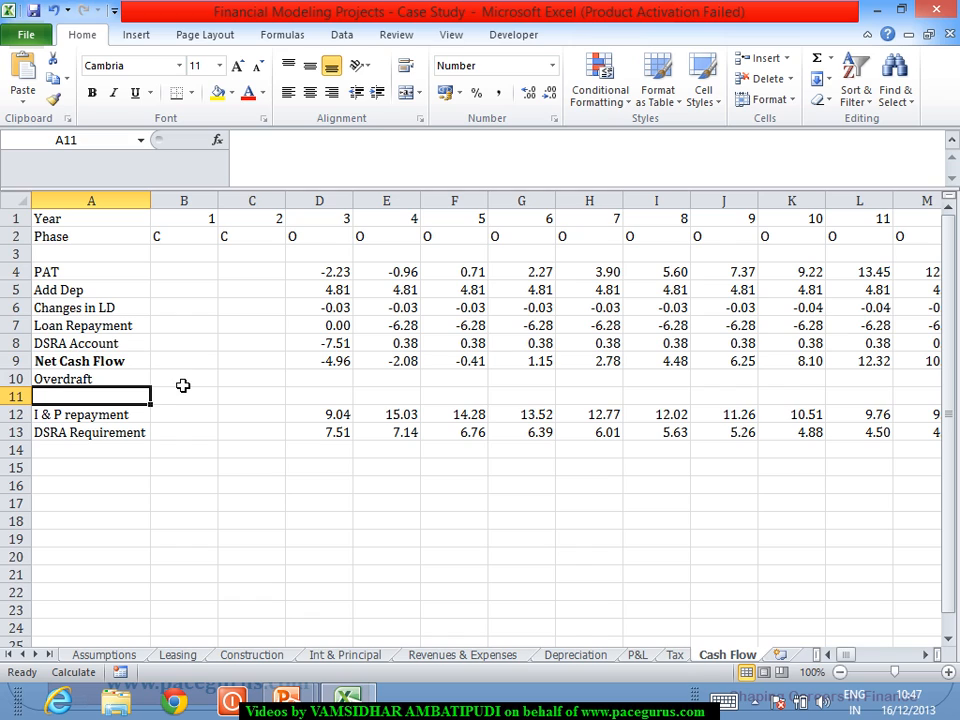
Fill the B10 formula across the Overdraft row through column AZ and return to the first columns
left_click(186, 380)
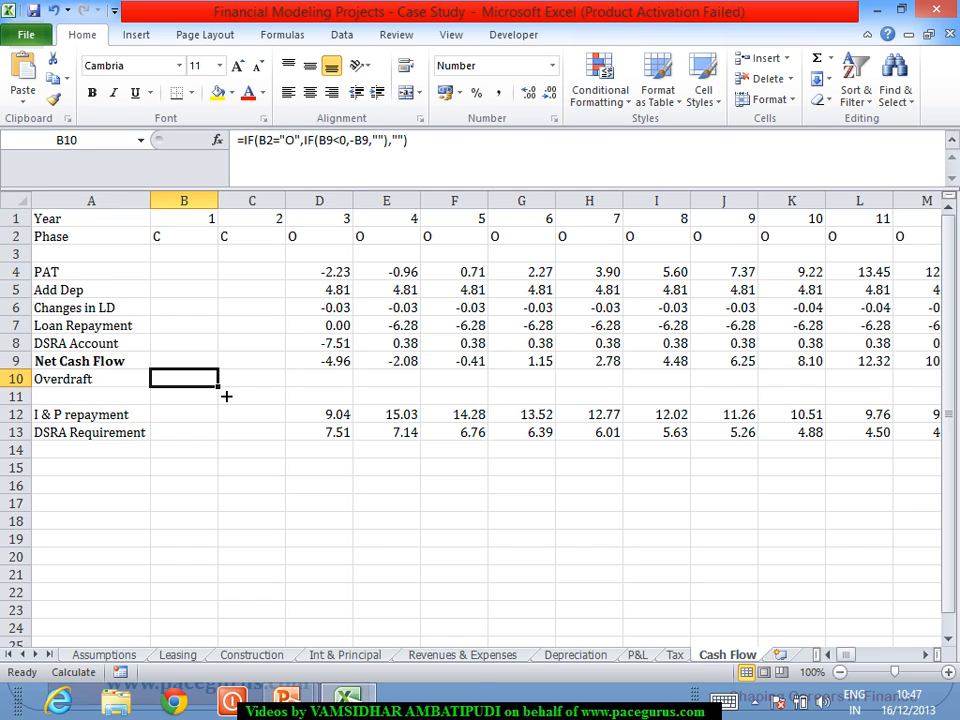
left_click_drag(226, 396, 835, 420)
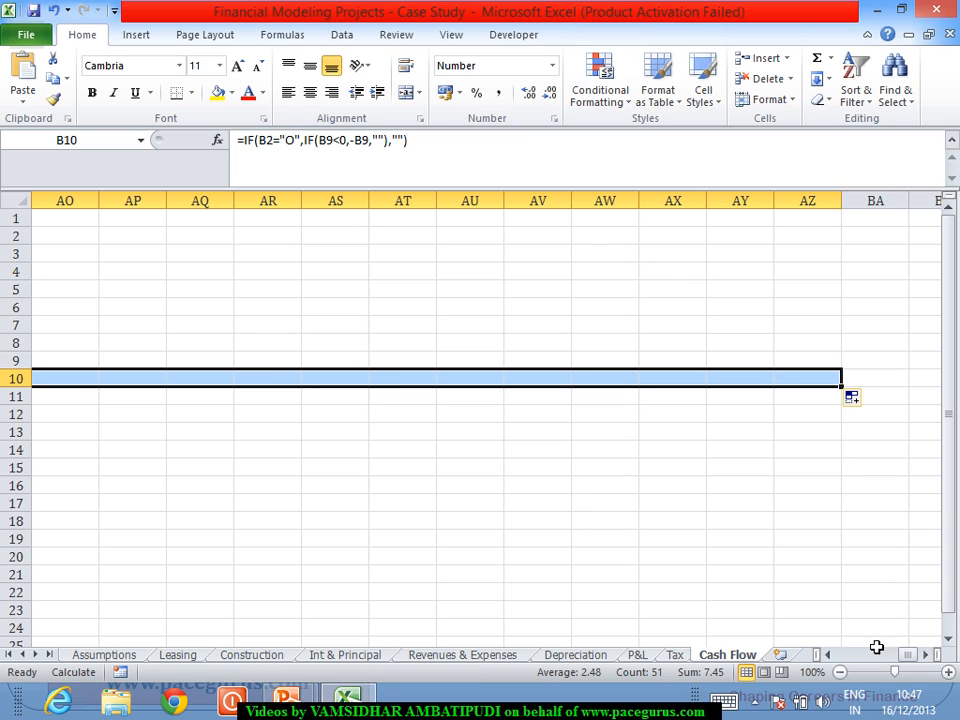
left_click(829, 655)
left_click_drag(834, 660, 835, 663)
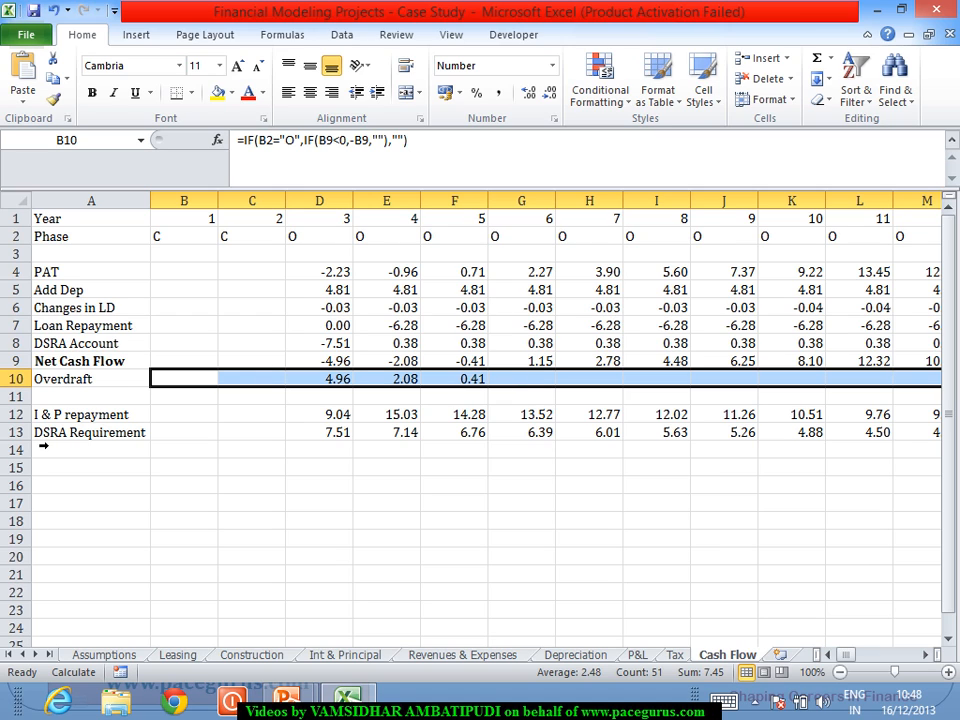
Insert three blank rows above the I & P repayment row
right_click(18, 414)
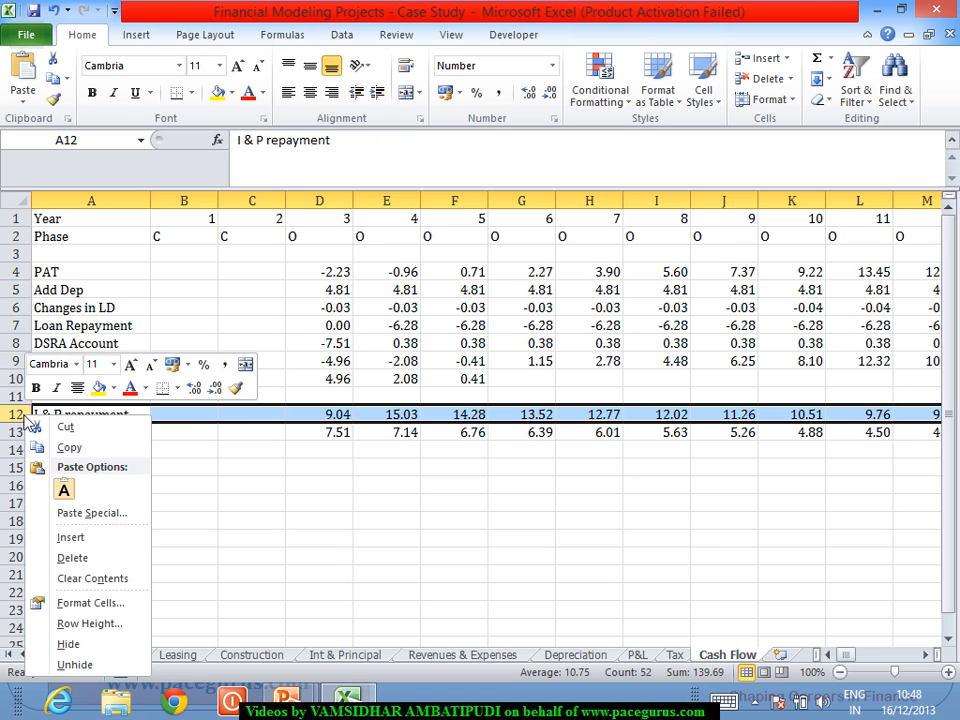
left_click(77, 536)
key("F4")
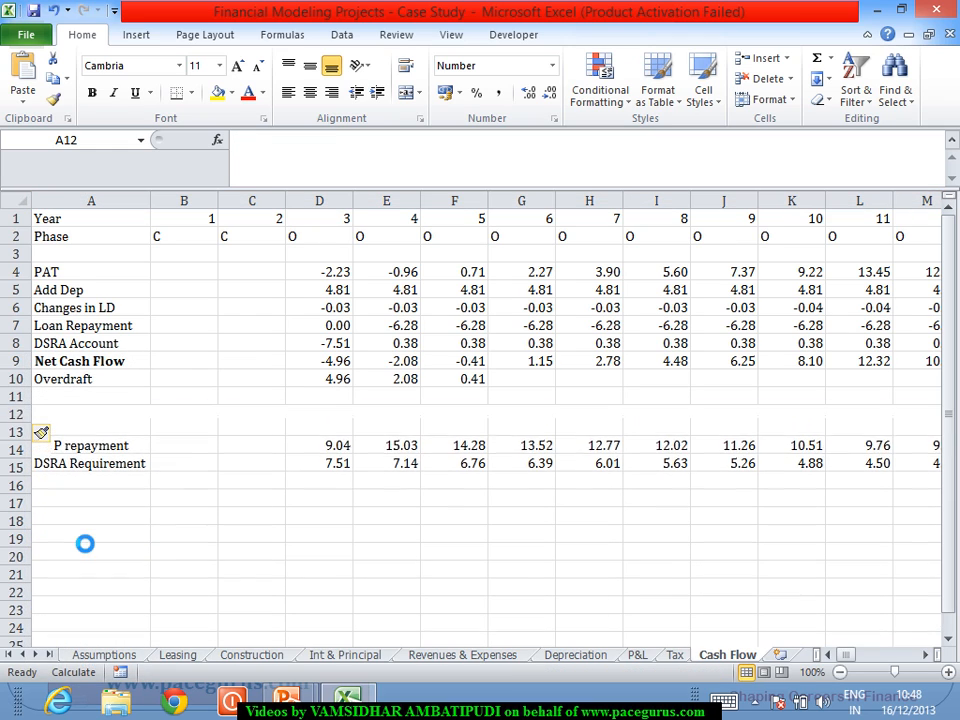
key("F4")
Label cell A17 as Cumulative OD, directly below DSRA Requirement
left_click(92, 506)
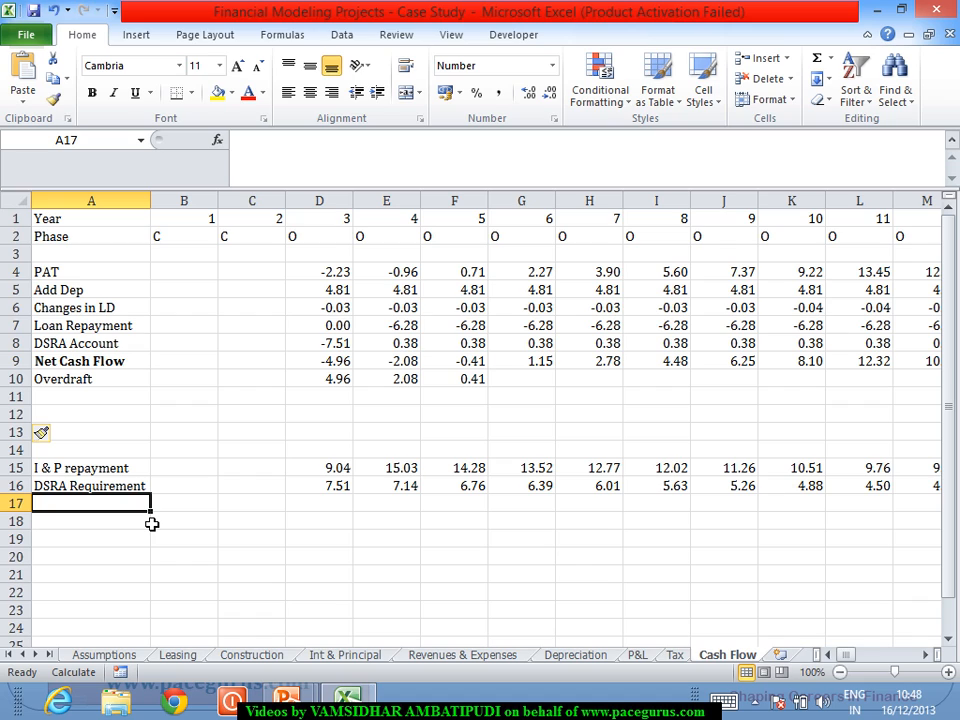
type("Cumu")
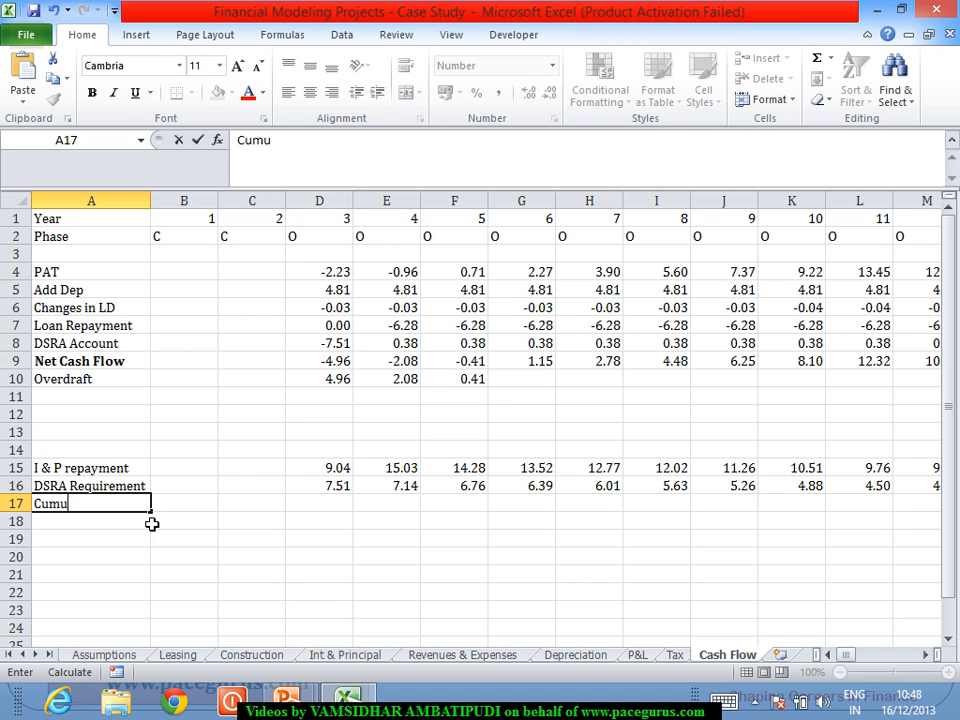
type("lative OD")
key("Tab")
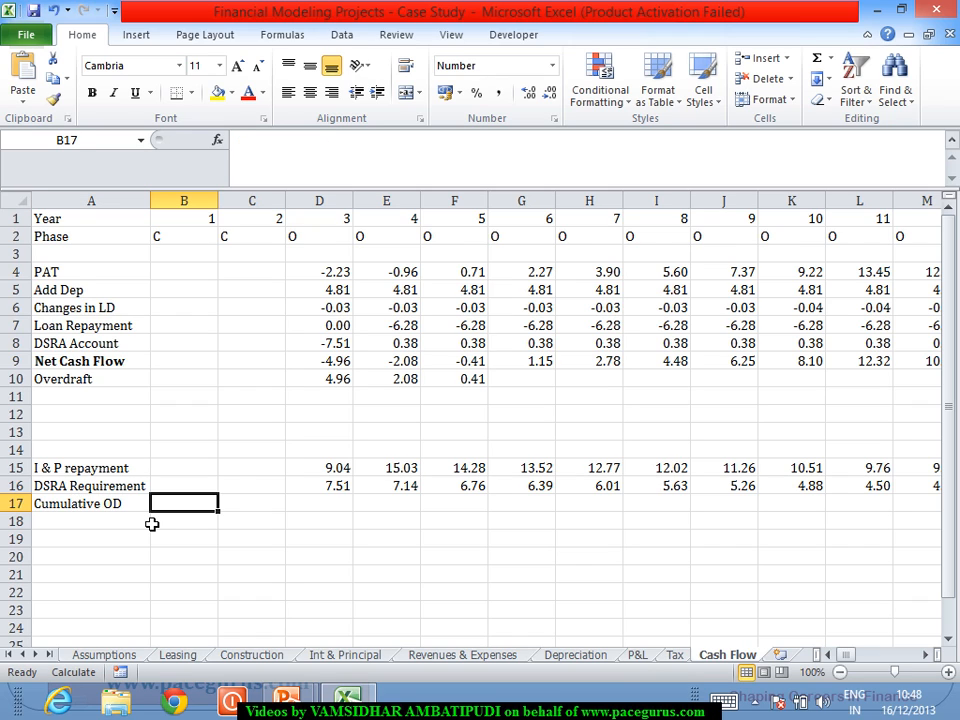
Start the Cumulative OD formula in B17 with a test for the operating phase: =IF(B2="O",
type("=")
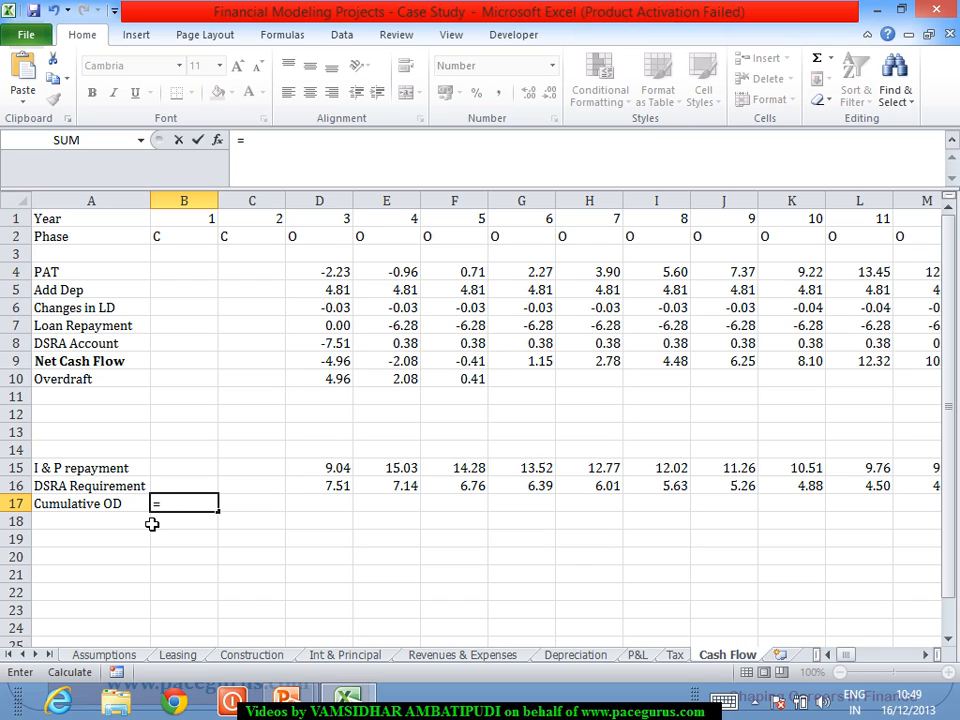
type("IF(")
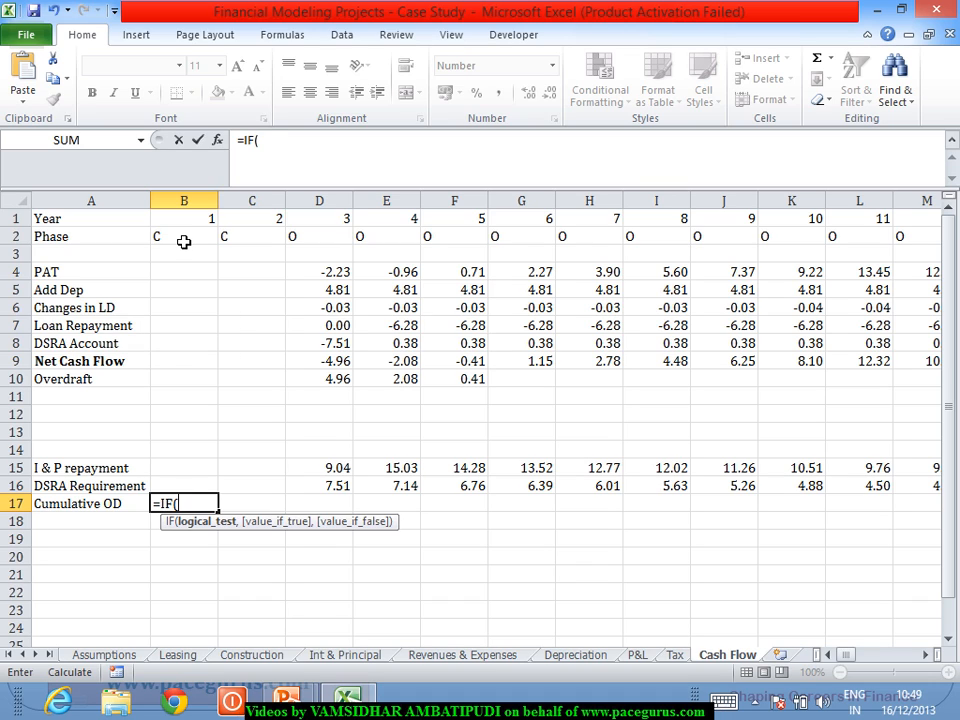
left_click(184, 242)
type("=\"")
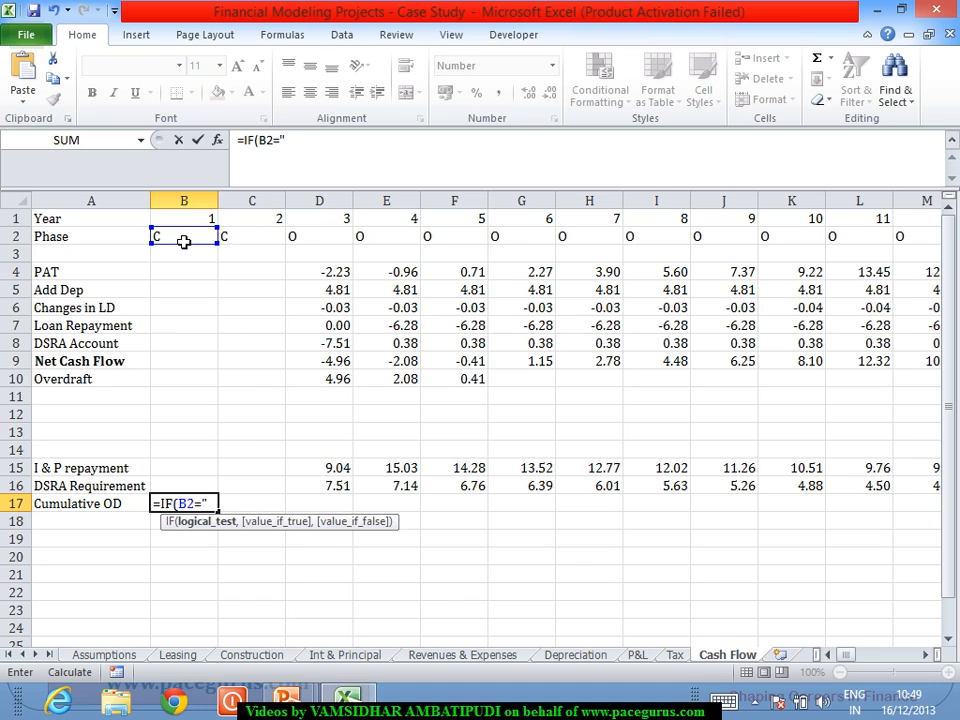
type("O\",")
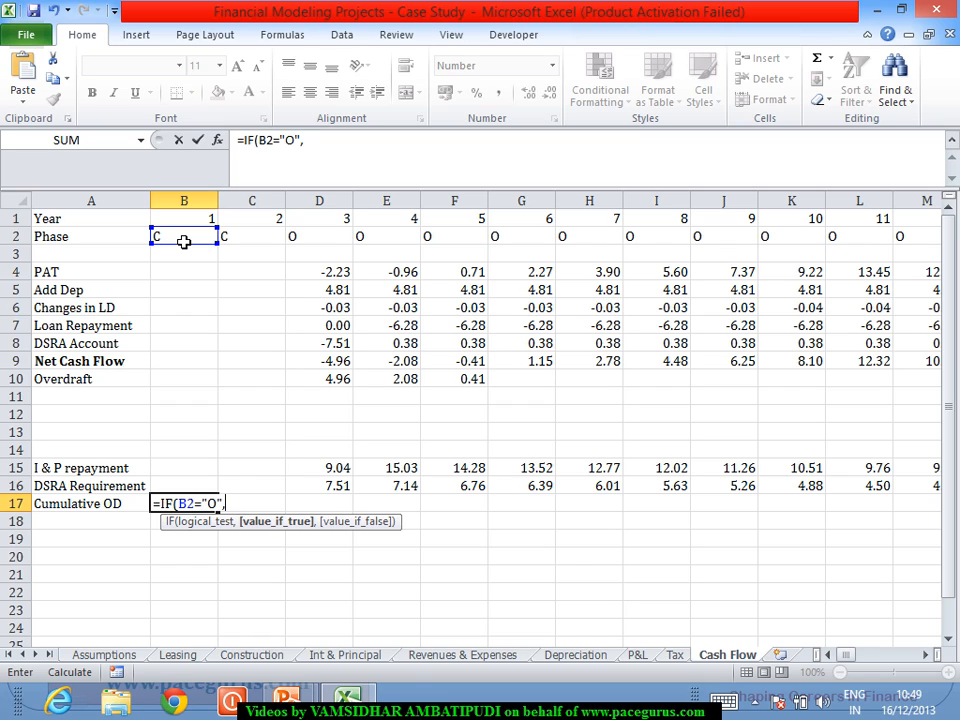
Complete the B17 formula with the running total SUM($B10:B10) for operating years and "" for other phases, and enter it
type("Sum")
key("Tab")
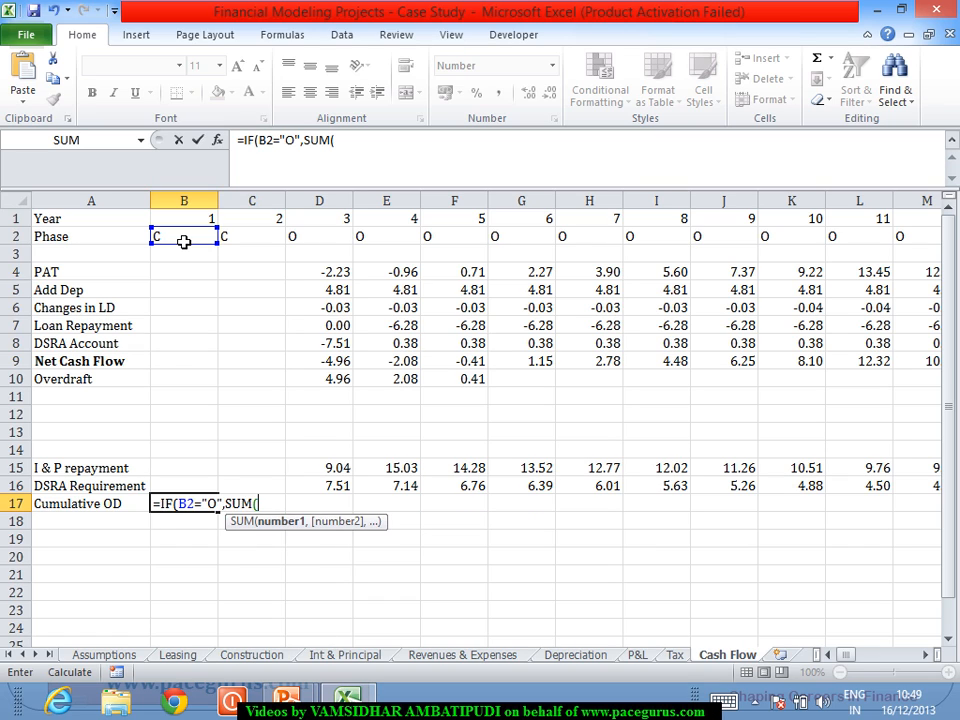
left_click(180, 379)
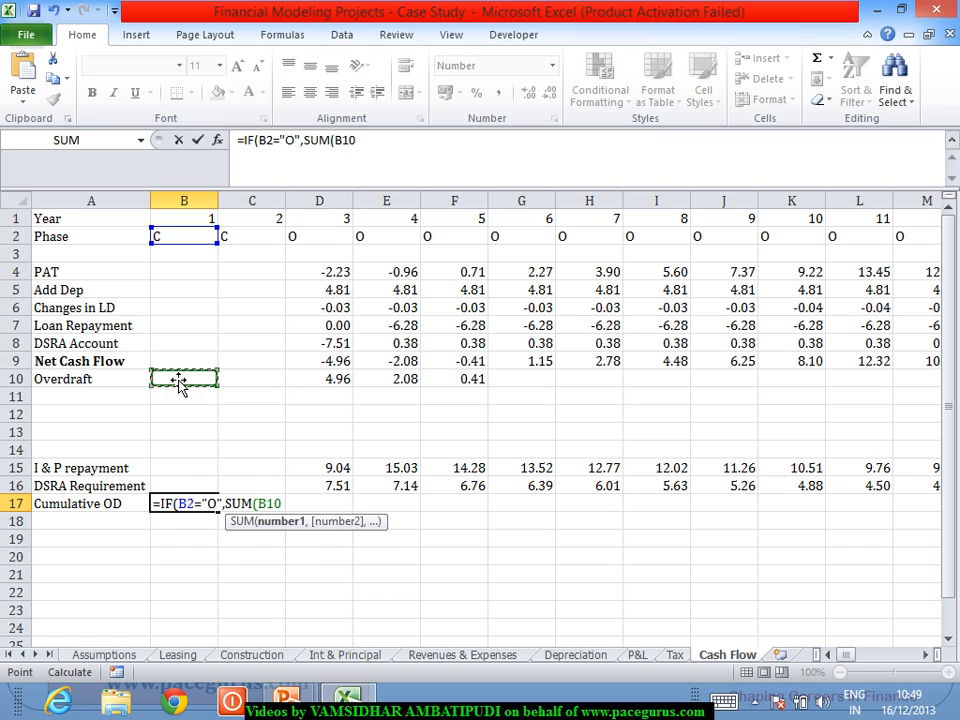
key("F8")
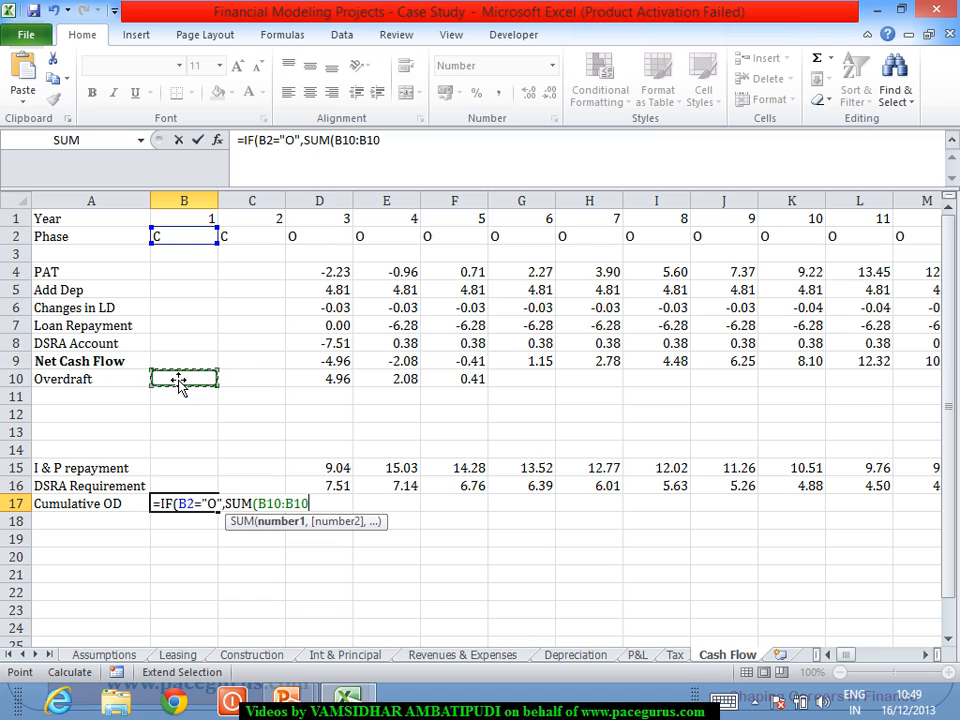
double_click(346, 151)
left_click(340, 152)
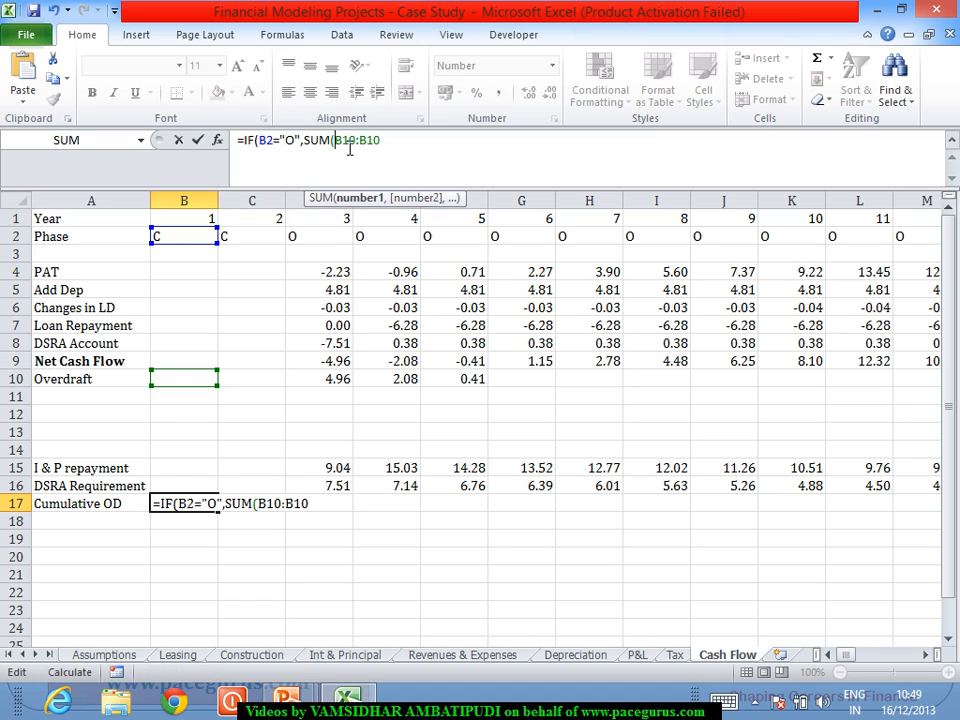
type("$")
left_click(408, 144)
type("),")
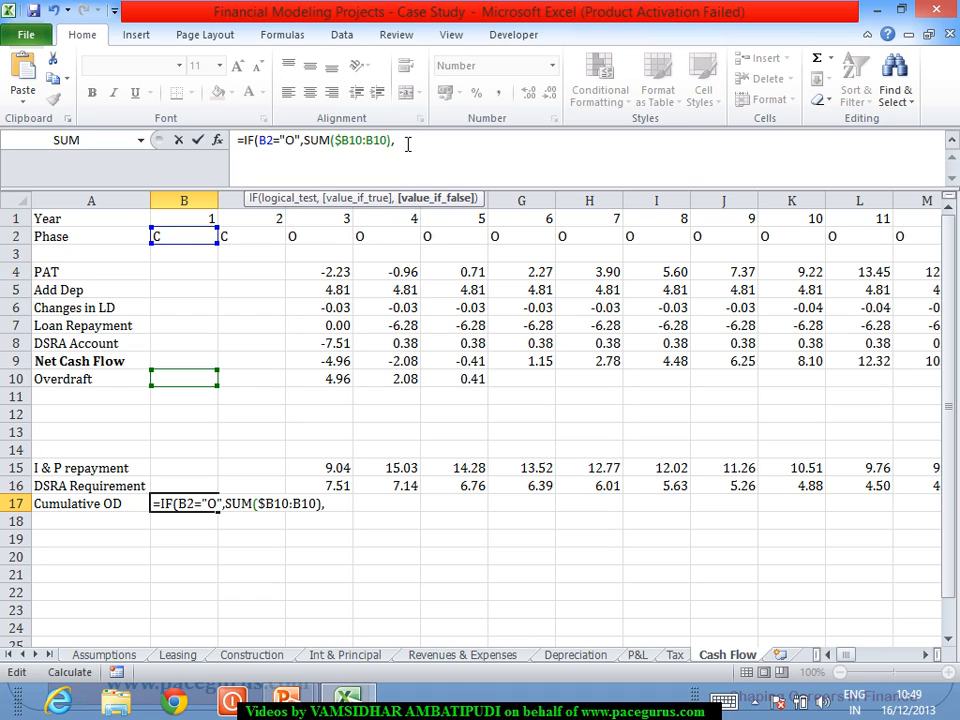
type("\"\")")
key("Return")
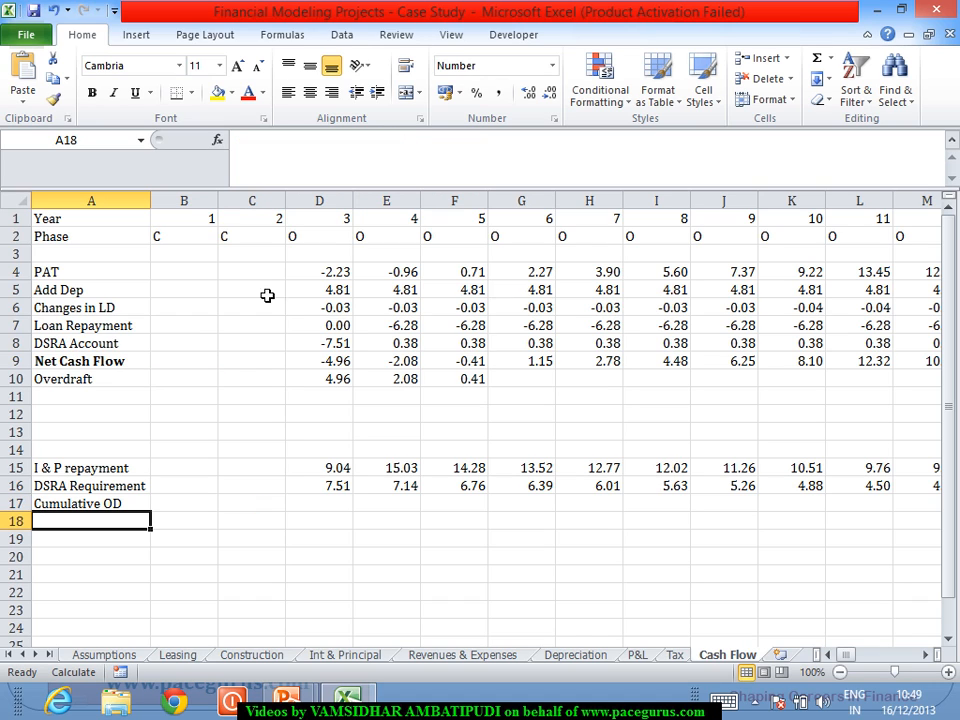
Fill the B17 formula across the Cumulative OD row through column AZ and return to the first columns
left_click(176, 506)
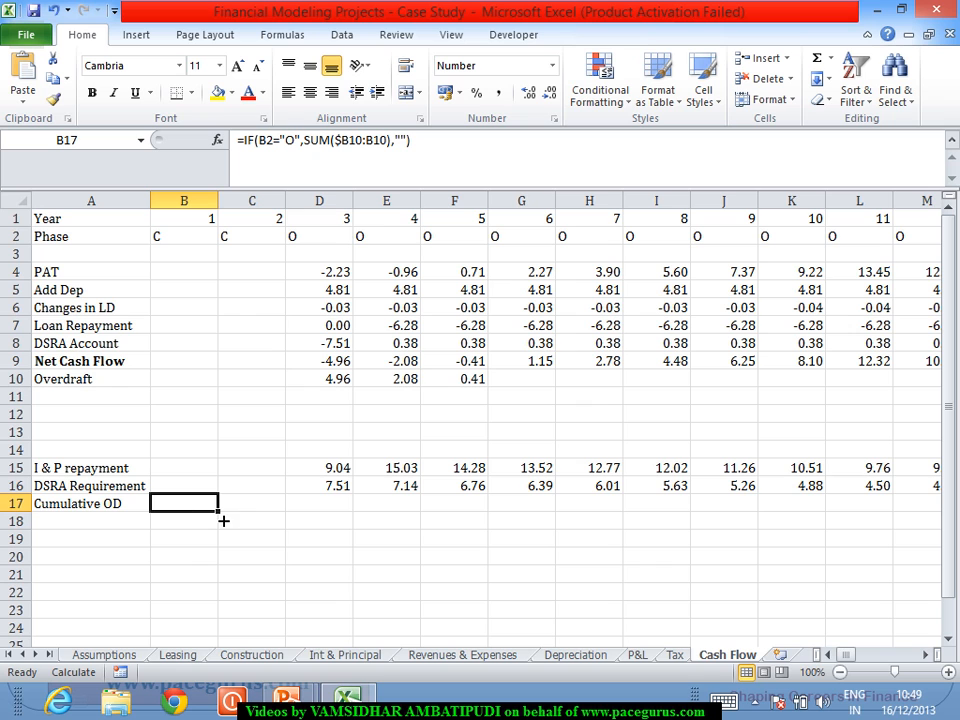
left_click_drag(223, 516, 846, 651)
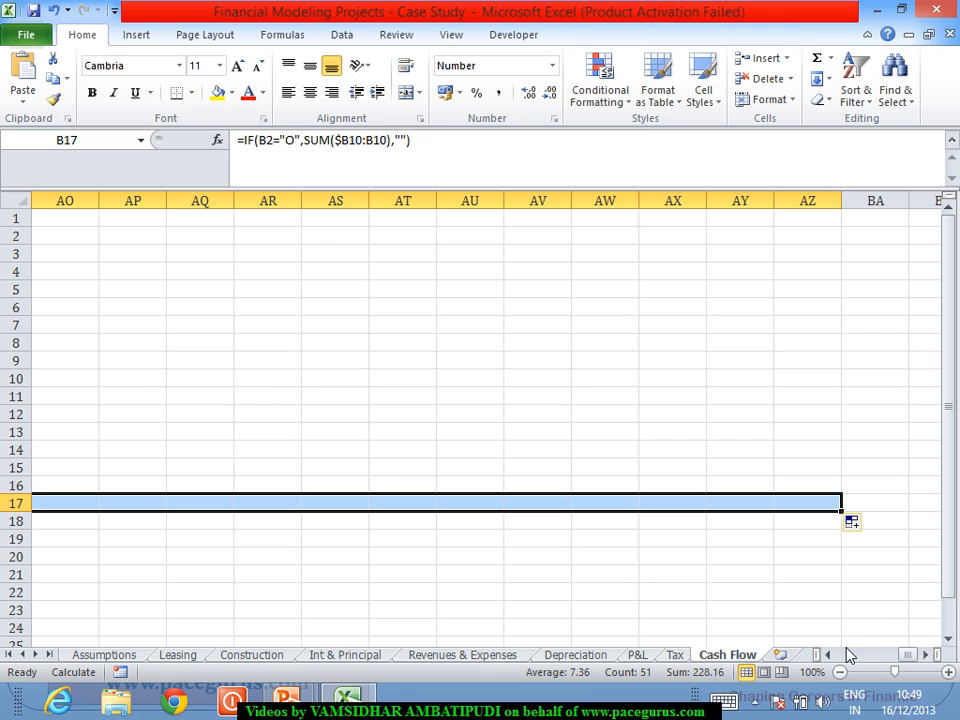
left_click_drag(910, 662, 825, 675)
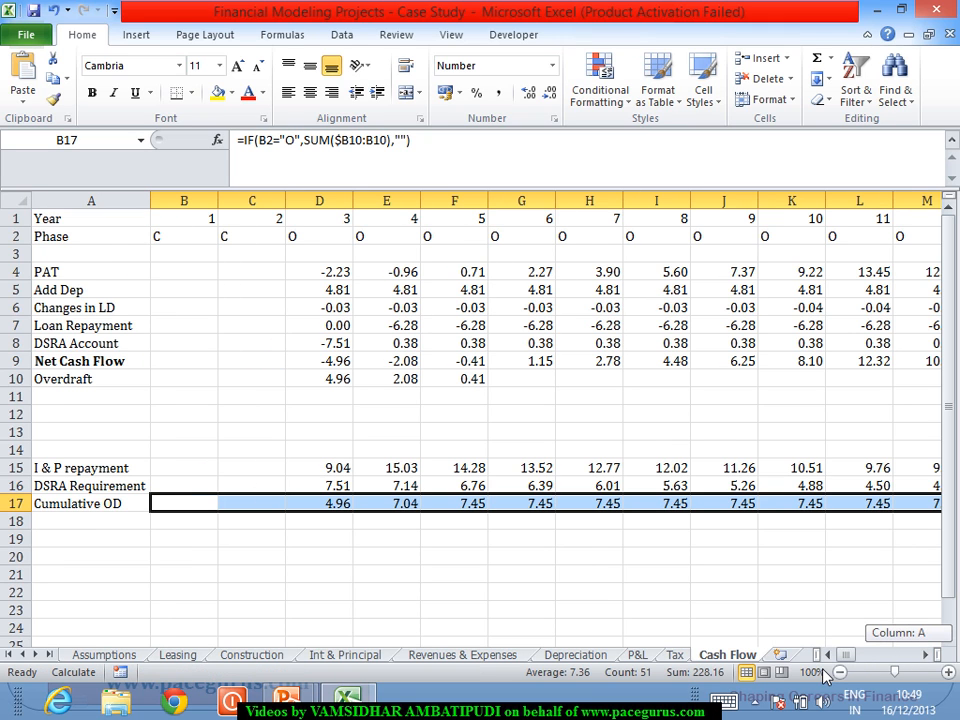
left_click(564, 575)
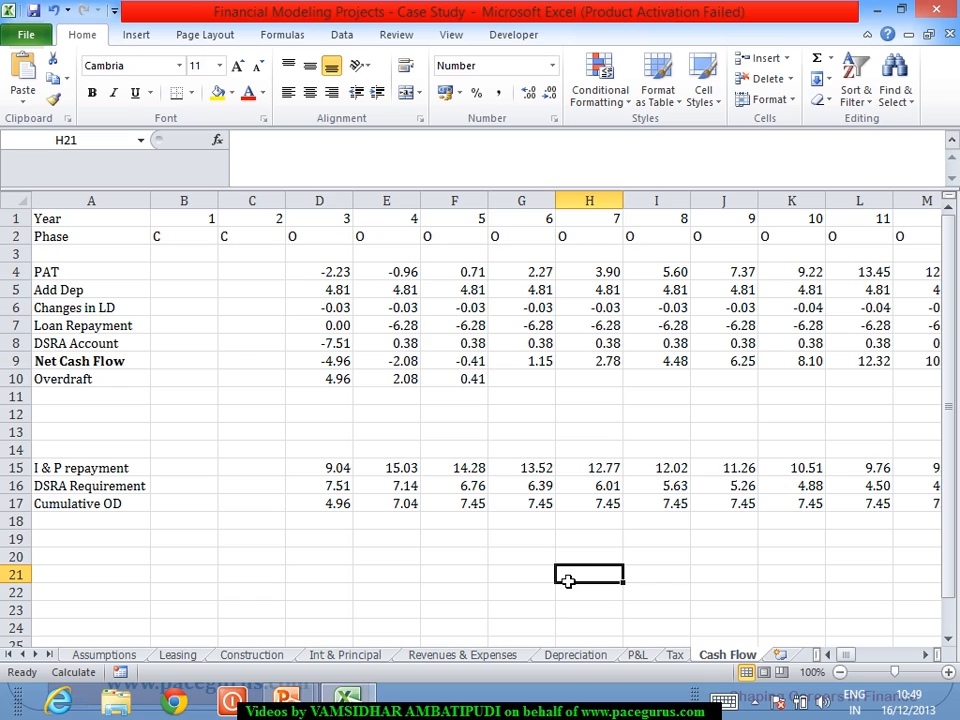
Label cell A11 as OD Repayment, directly below Overdraft
left_click(64, 398)
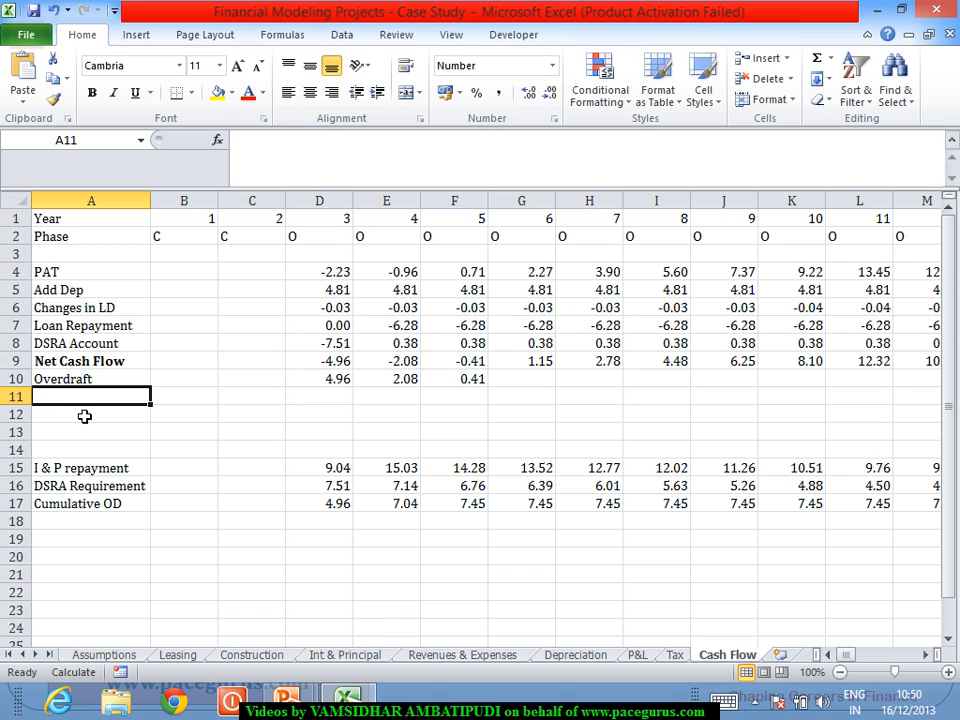
type("OD ")
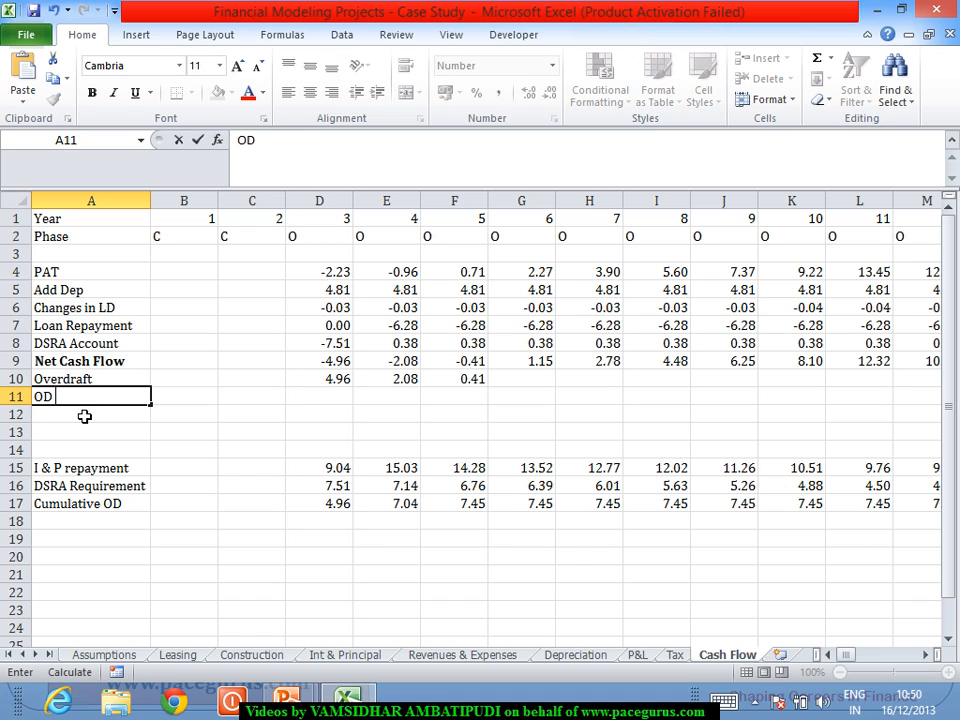
type("Repayment")
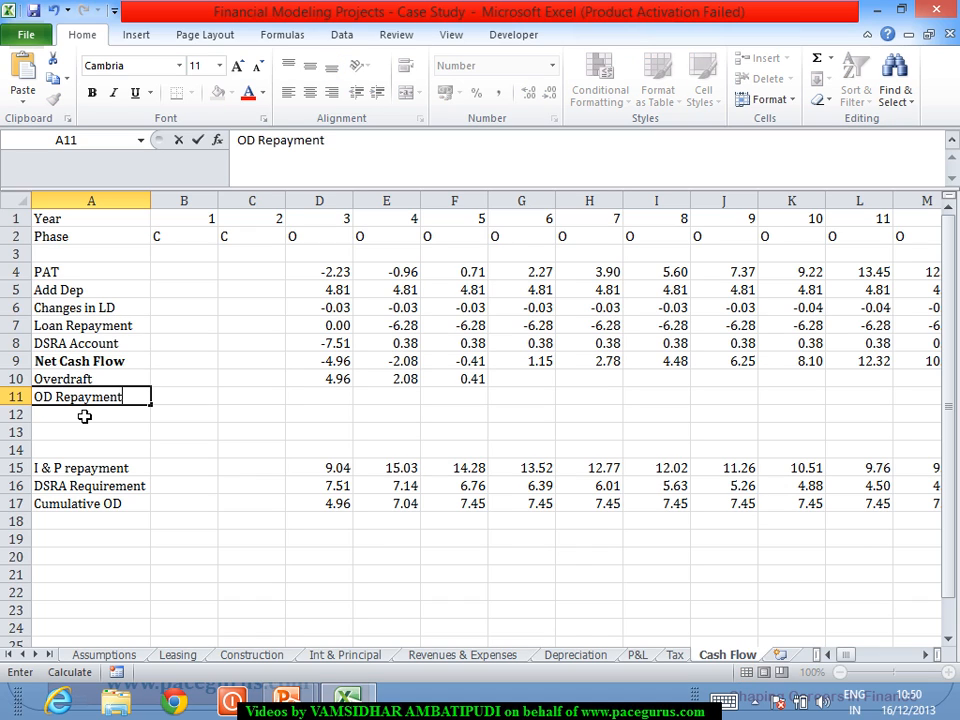
key("Tab")
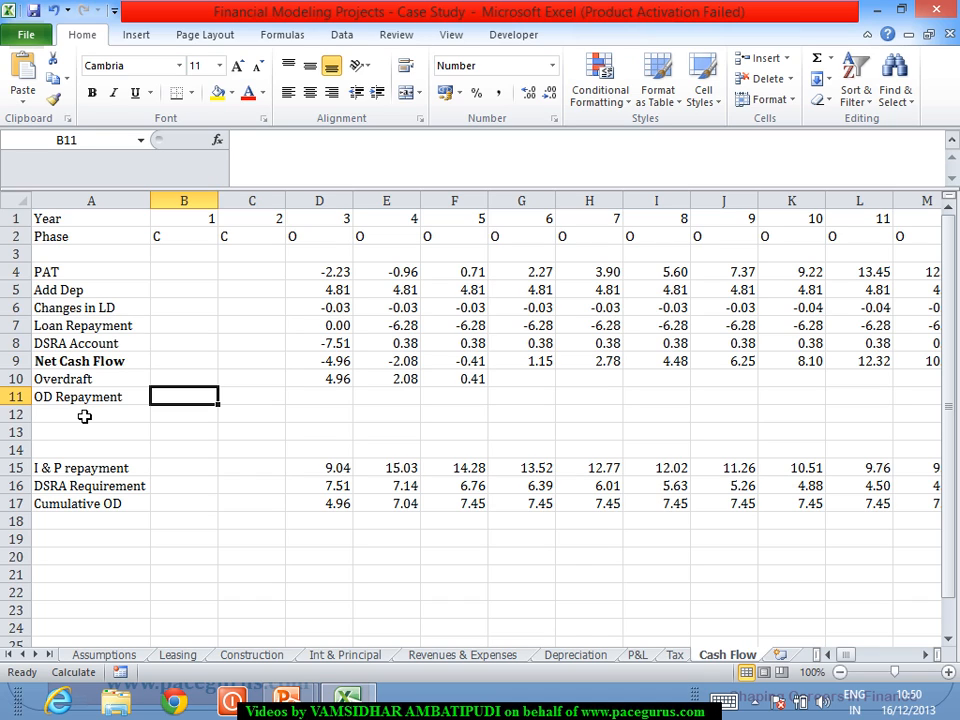
type("=IF(")
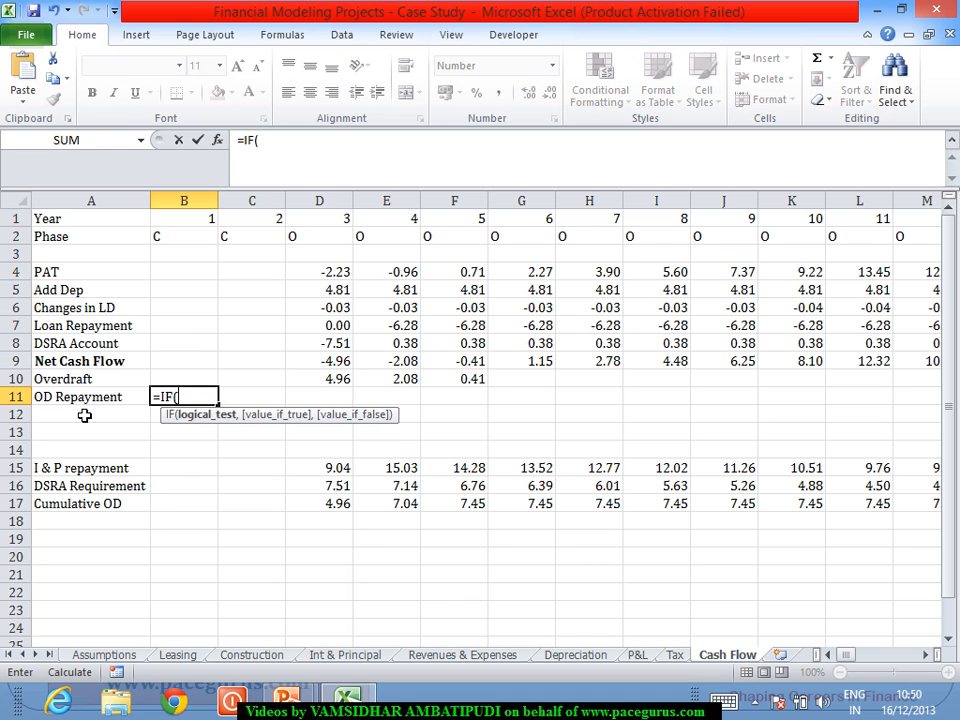
left_click(170, 241)
type("=")
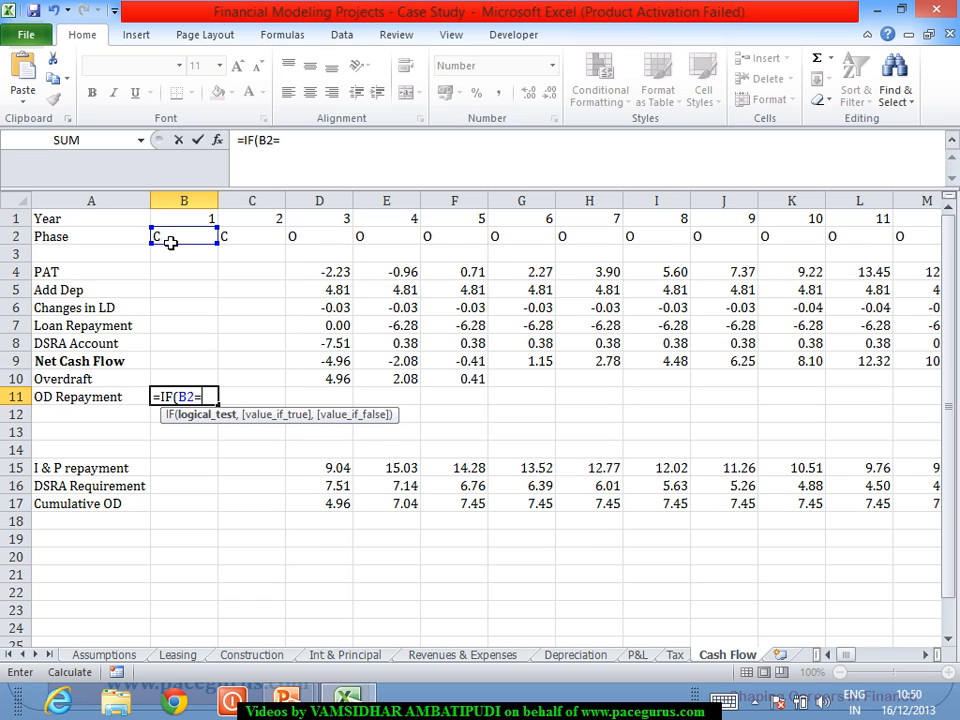
type("\"O\",")
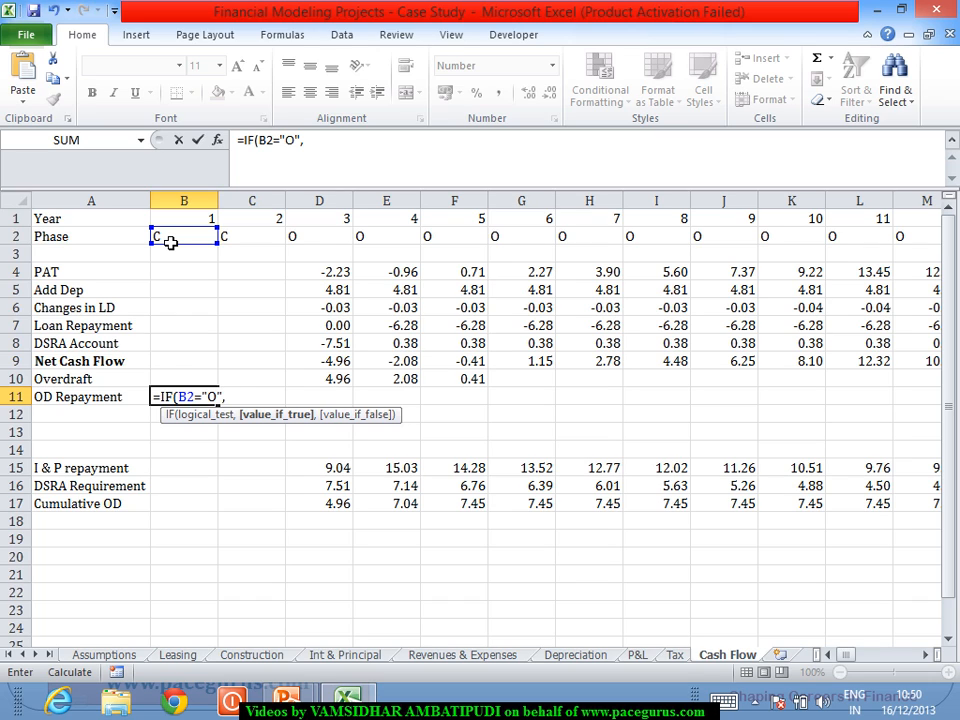
type("if")
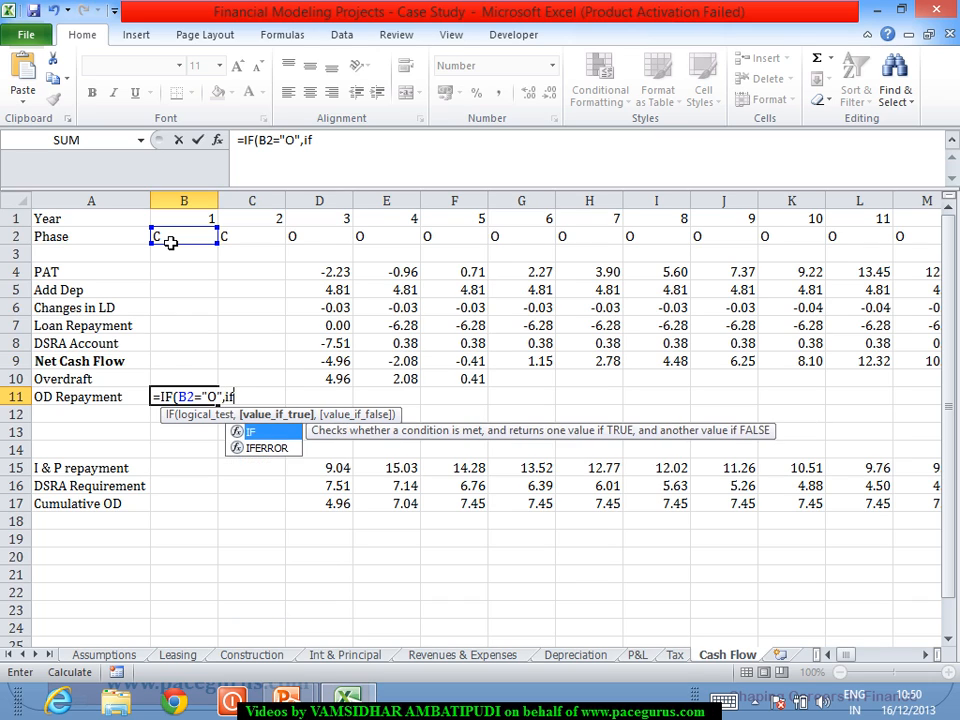
key("Tab")
left_click(172, 364)
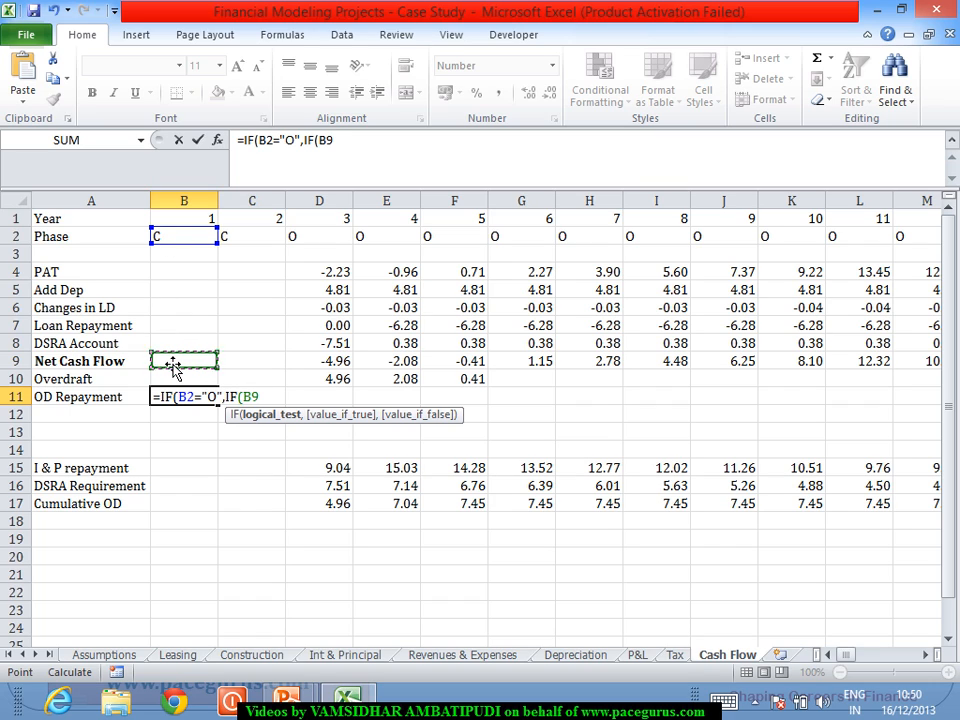
type(">0")
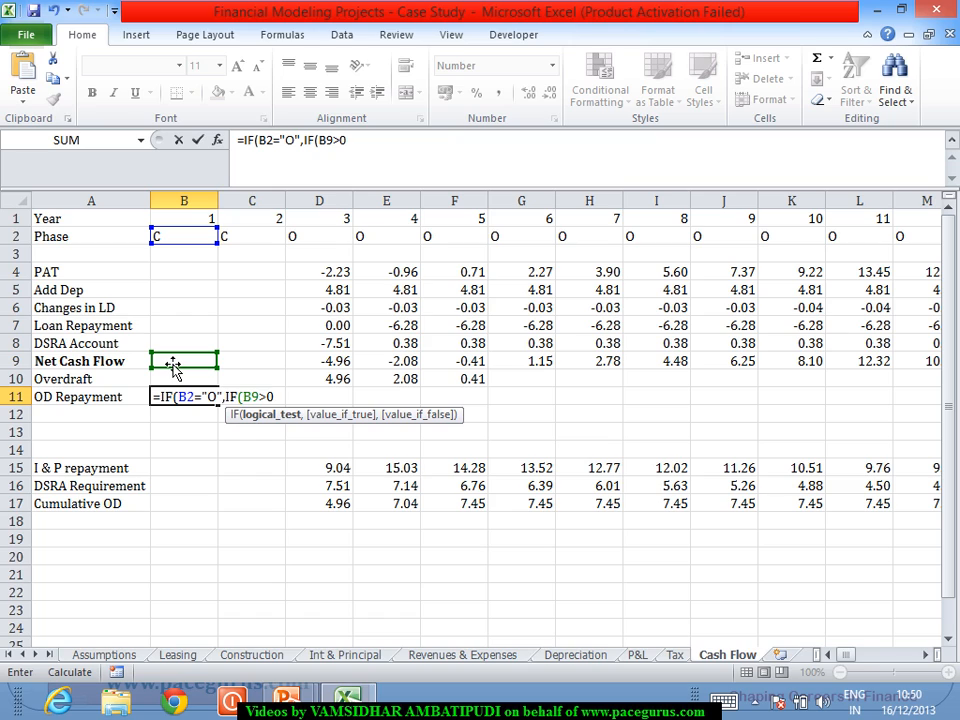
type(",")
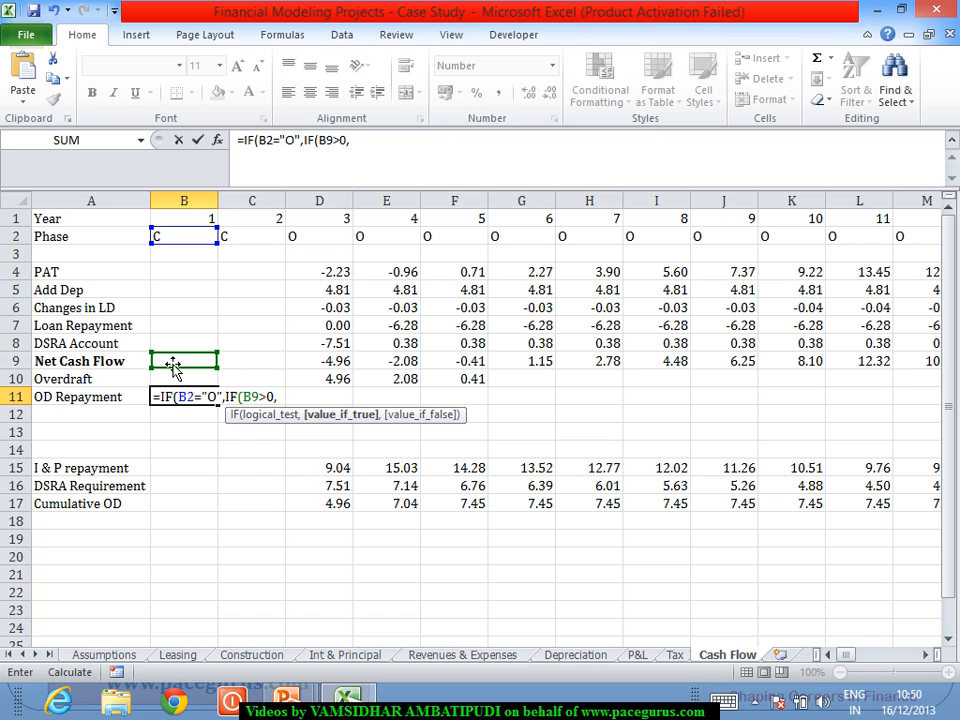
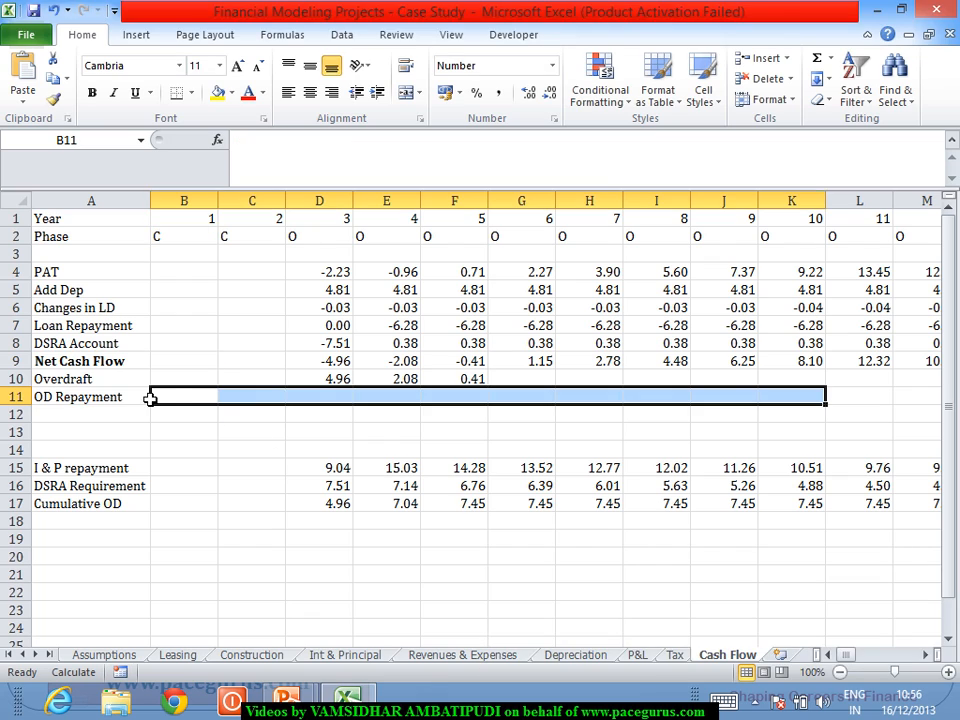
Start the OD Repayment formula in B11 with tests for the operating phase and positive net cash flow: =IF(B2="O",IF(B9>0,
left_click(176, 401)
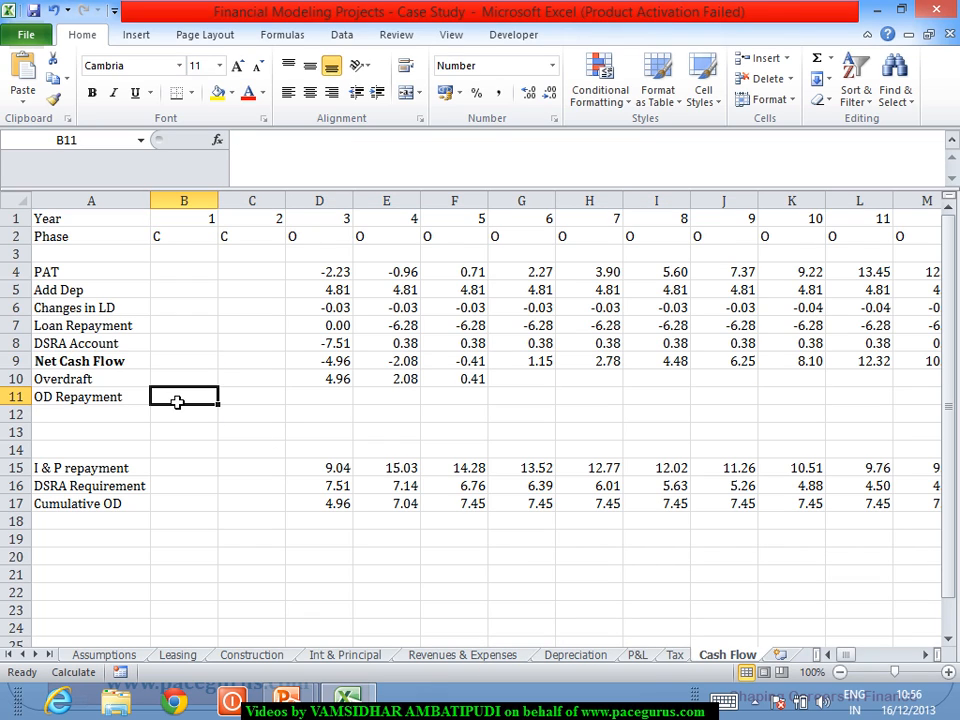
type("=if")
key("Tab")
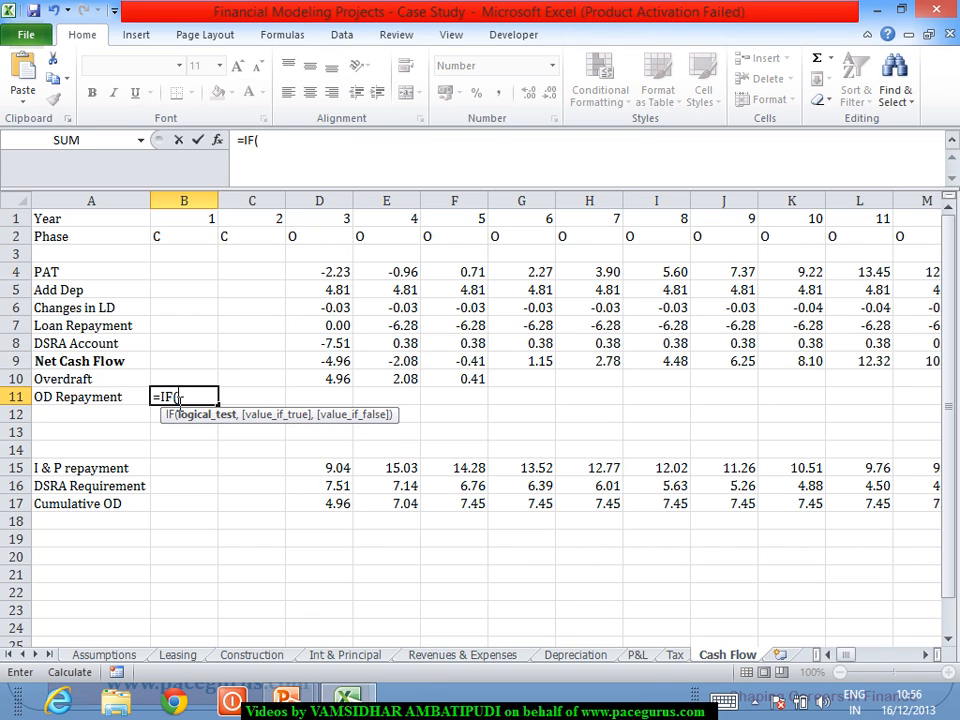
left_click(197, 242)
type("=")
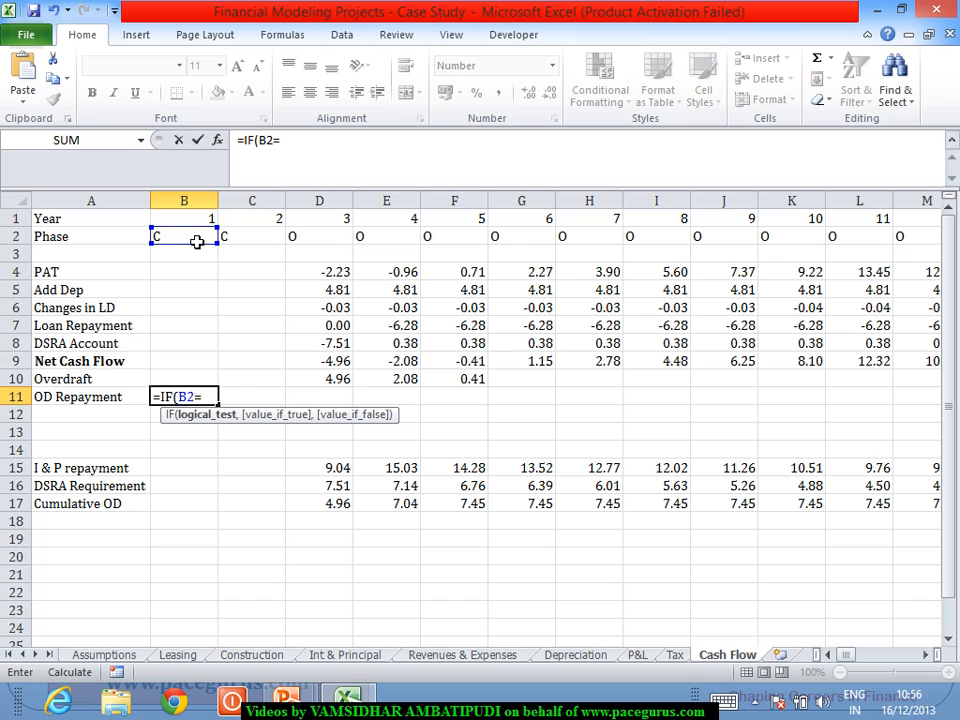
type("\"O\",")
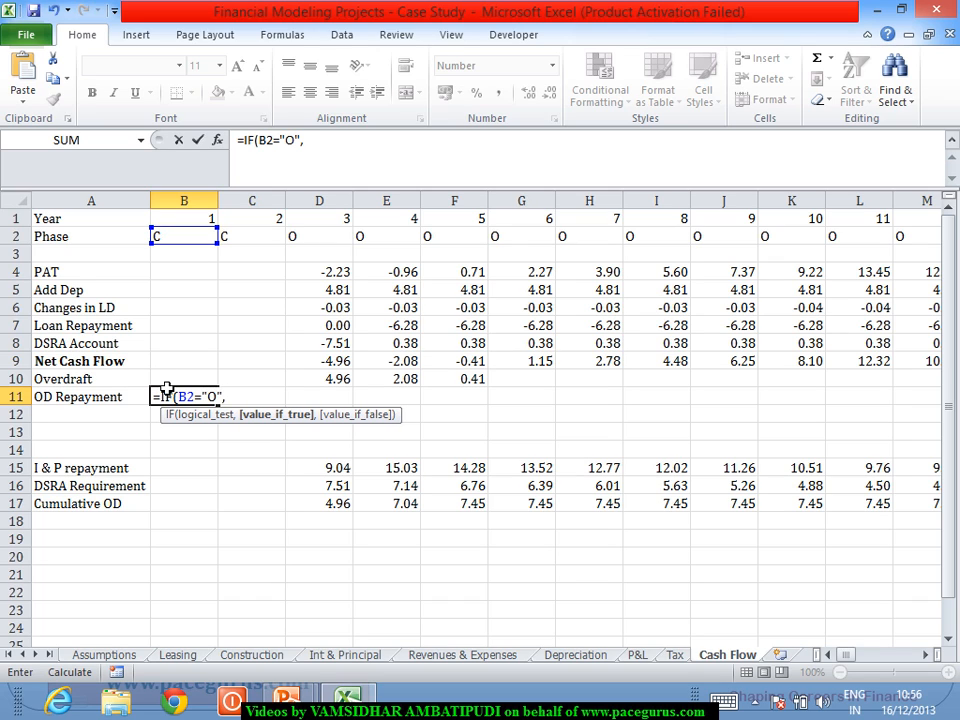
type("IF(")
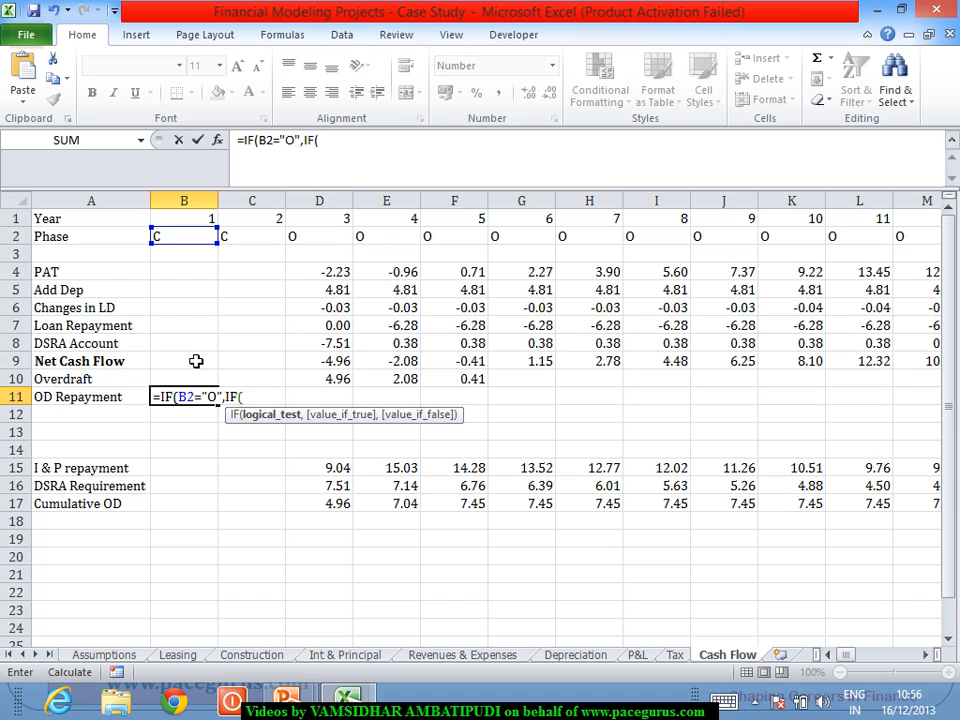
left_click(196, 361)
type(">0")
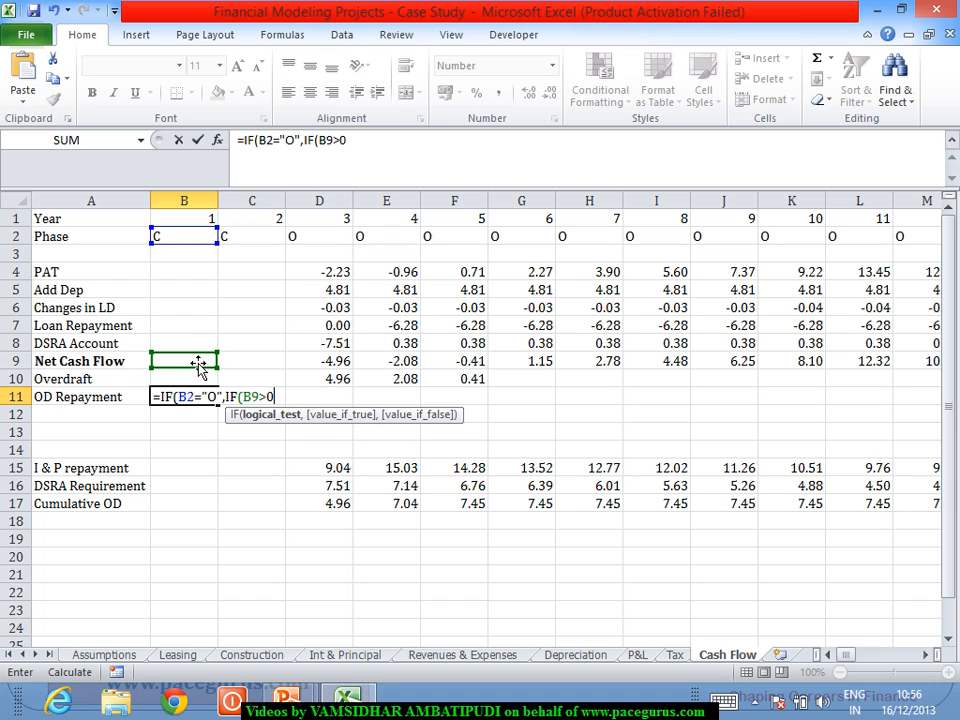
type(",")
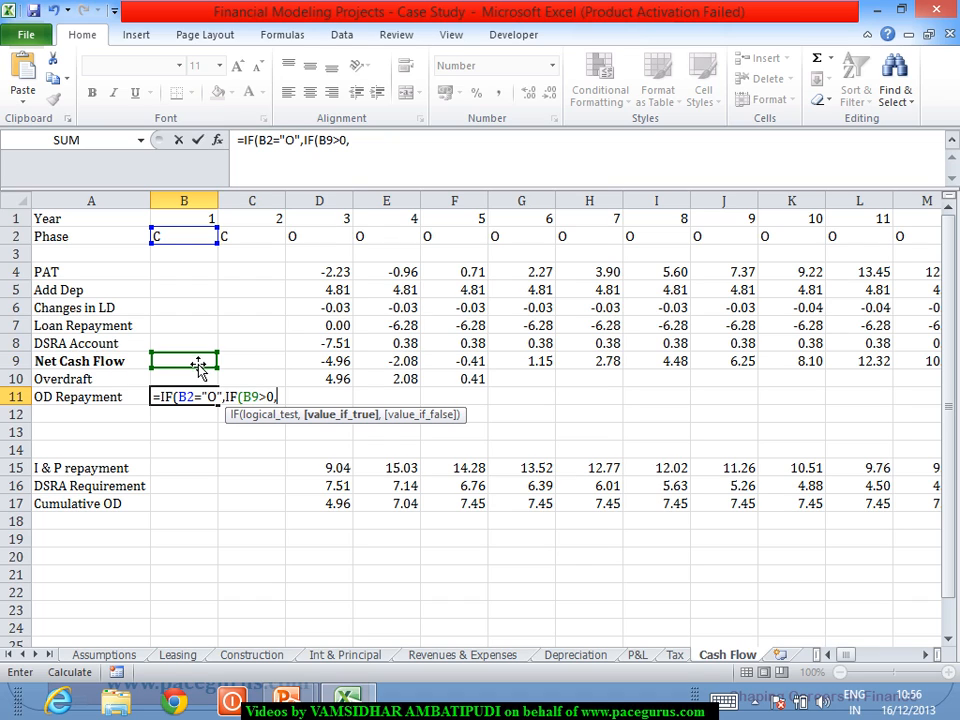
Add MIN(B17-SUM($A11:A11) to the B11 formula as the cumulative overdraft less earlier repayments, with the range's starting column fixed
type("min")
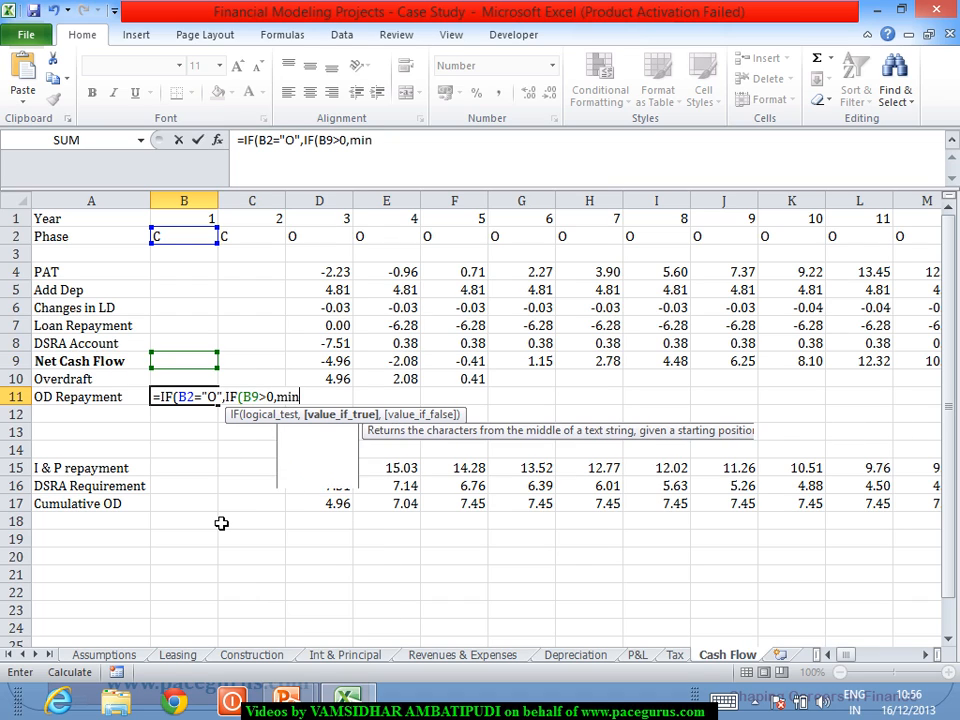
key("Tab")
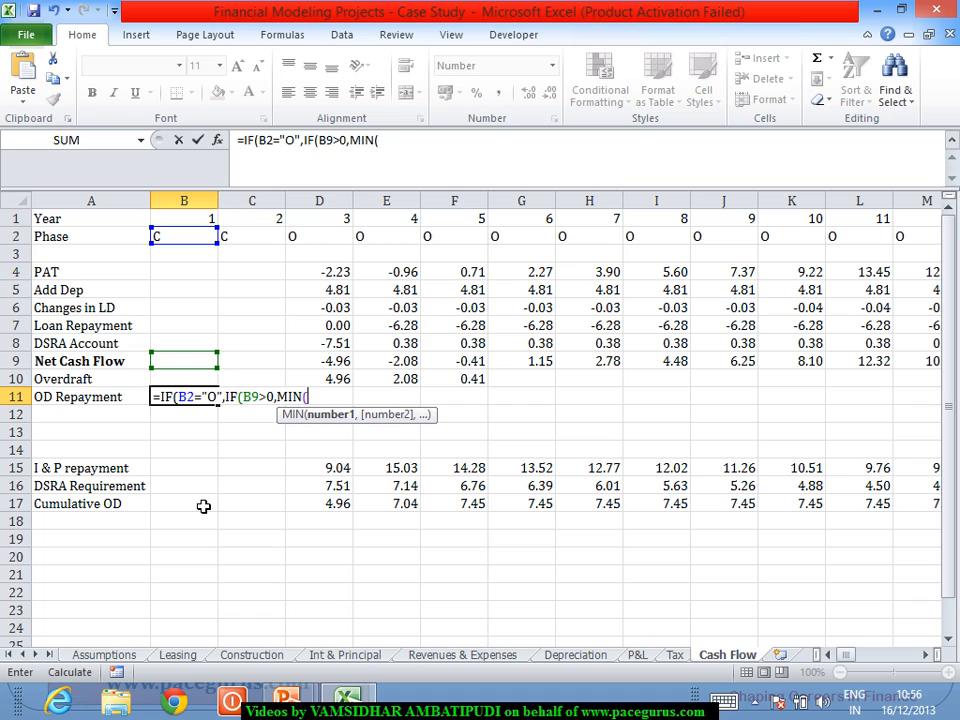
left_click(203, 506)
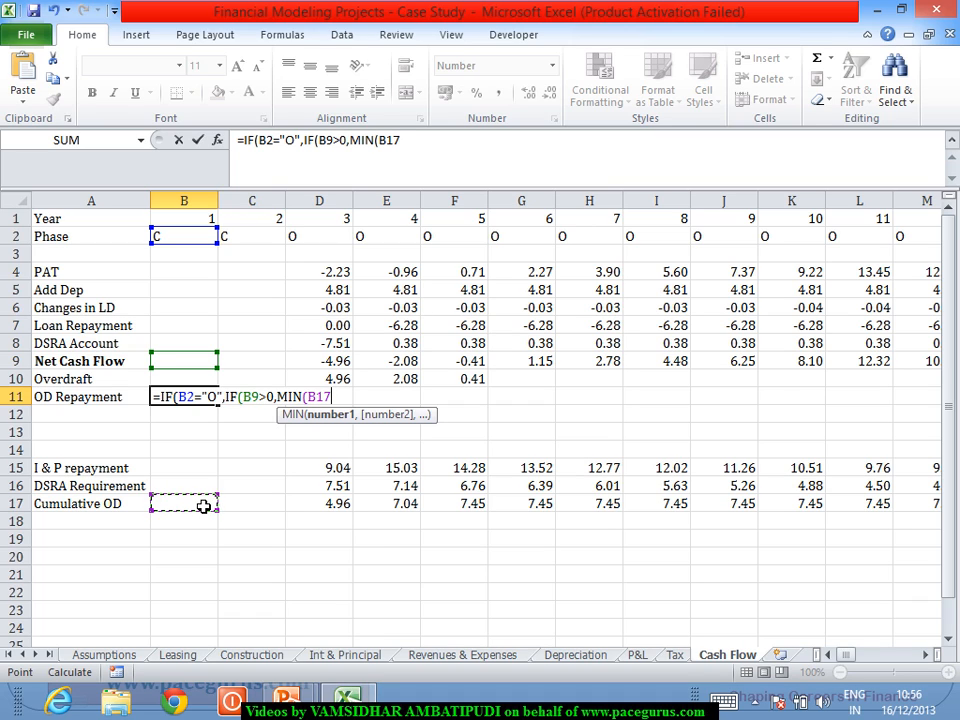
type("-Sum")
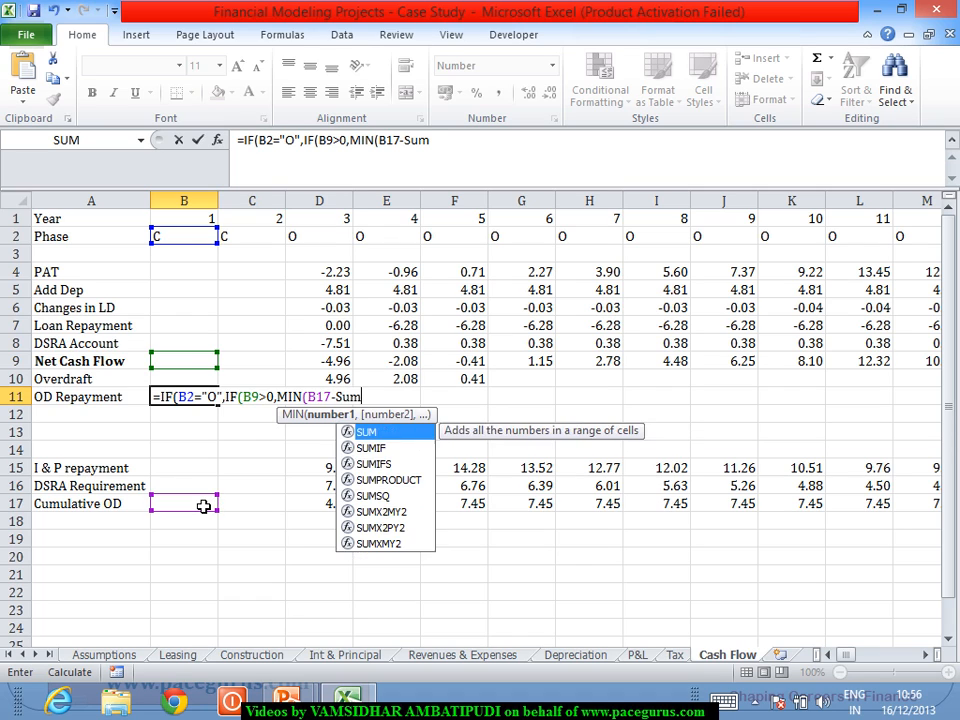
key("Tab")
left_click(128, 401)
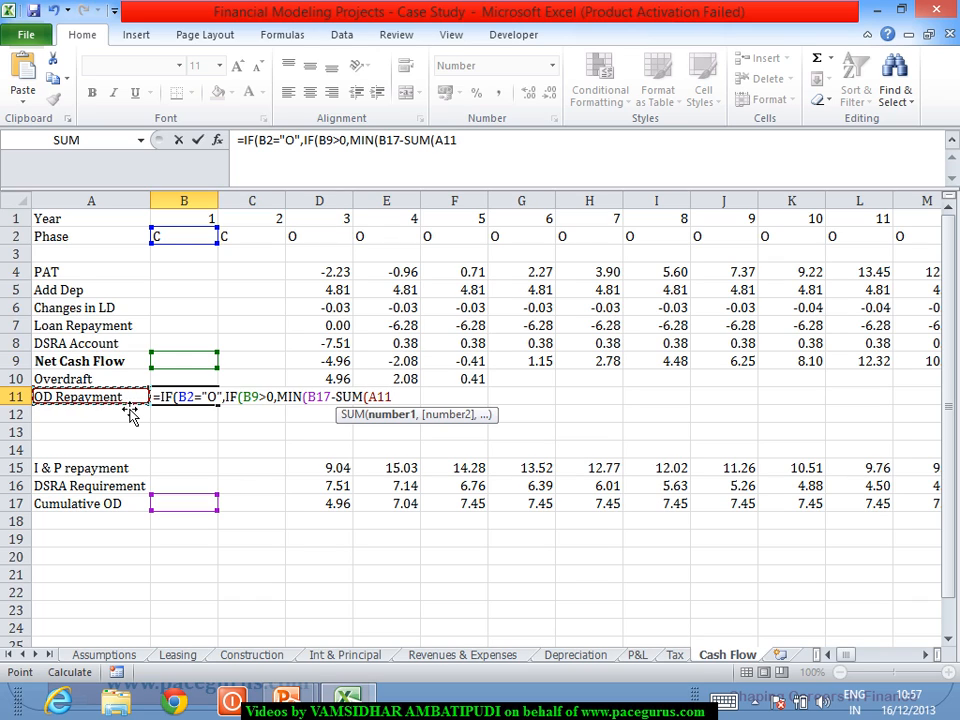
key("F8")
type(")")
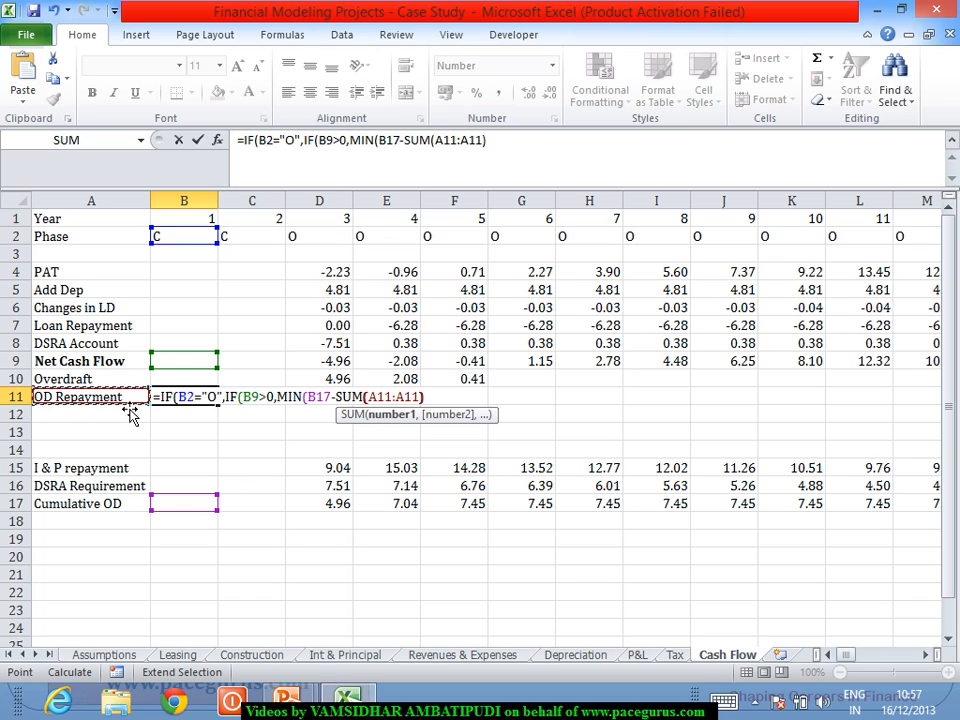
left_click(370, 398)
type("$")
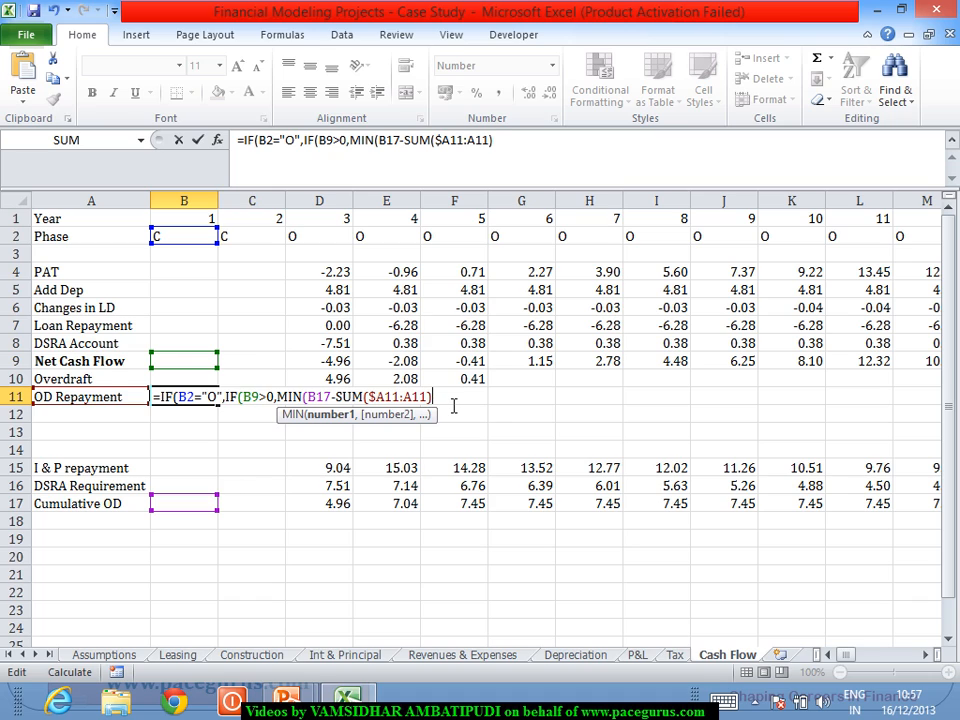
Complete the B11 formula with net cash flow B9 as the second MIN argument and "" for both false cases, and enter it
left_click(453, 404)
type(",")
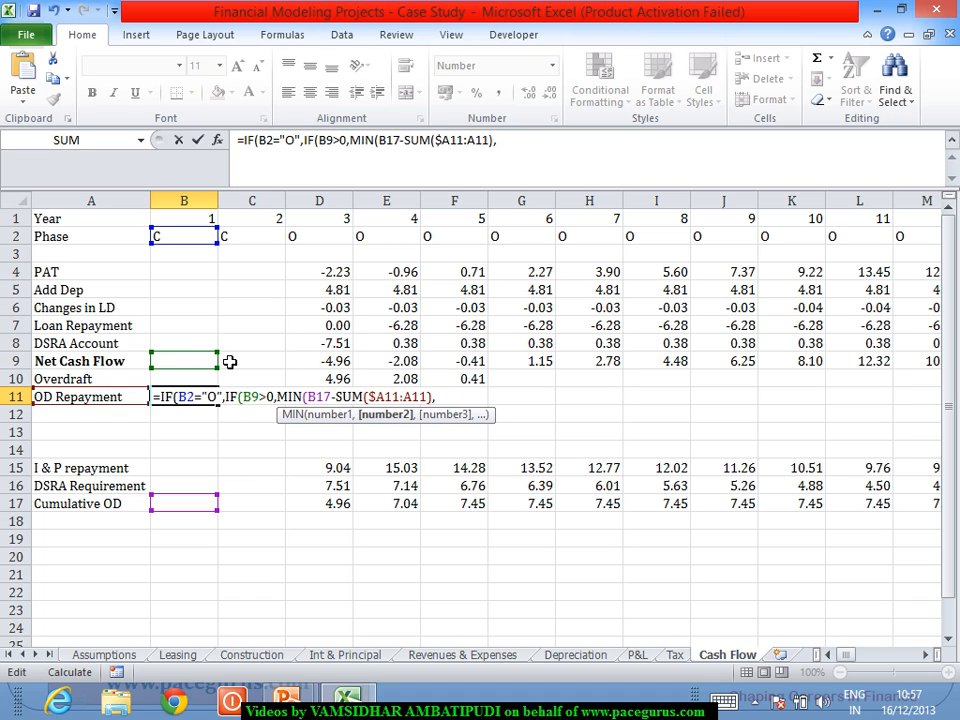
left_click(208, 367)
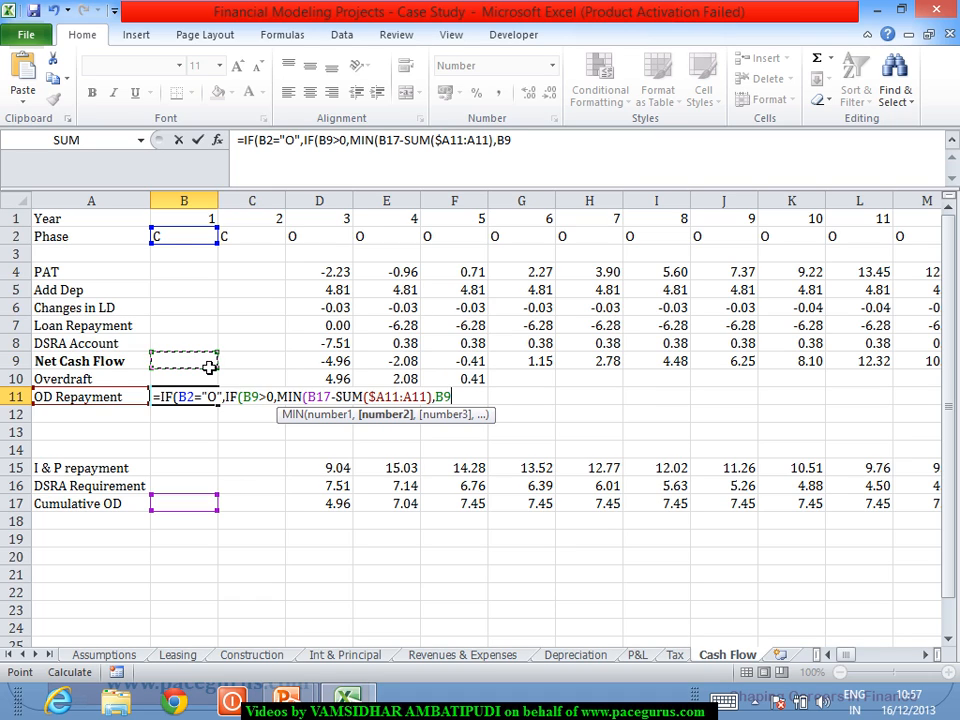
type(")")
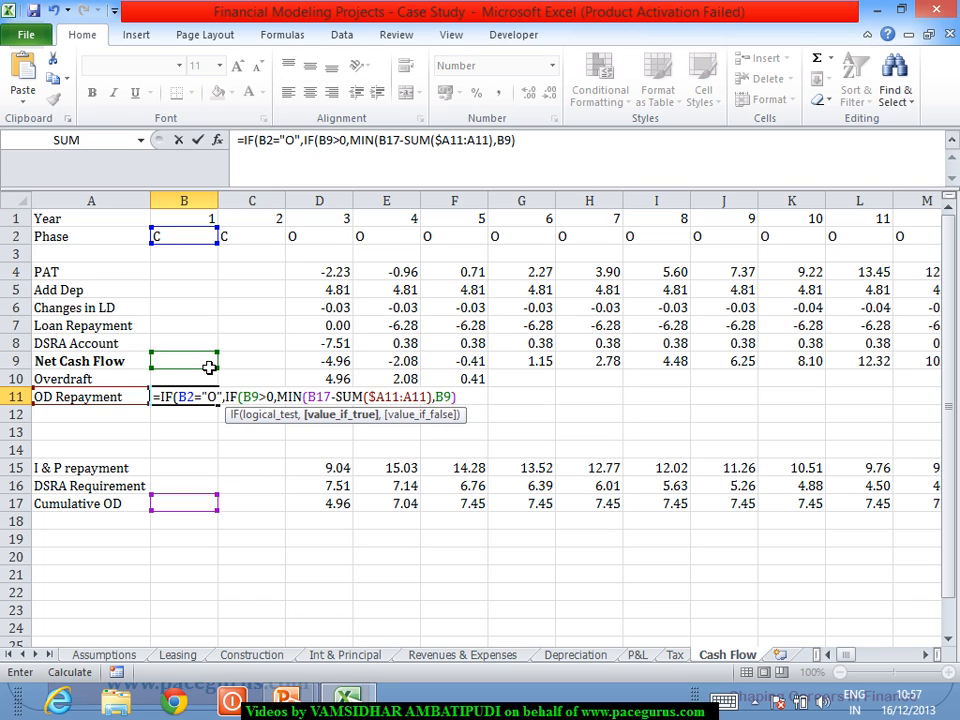
type(",")
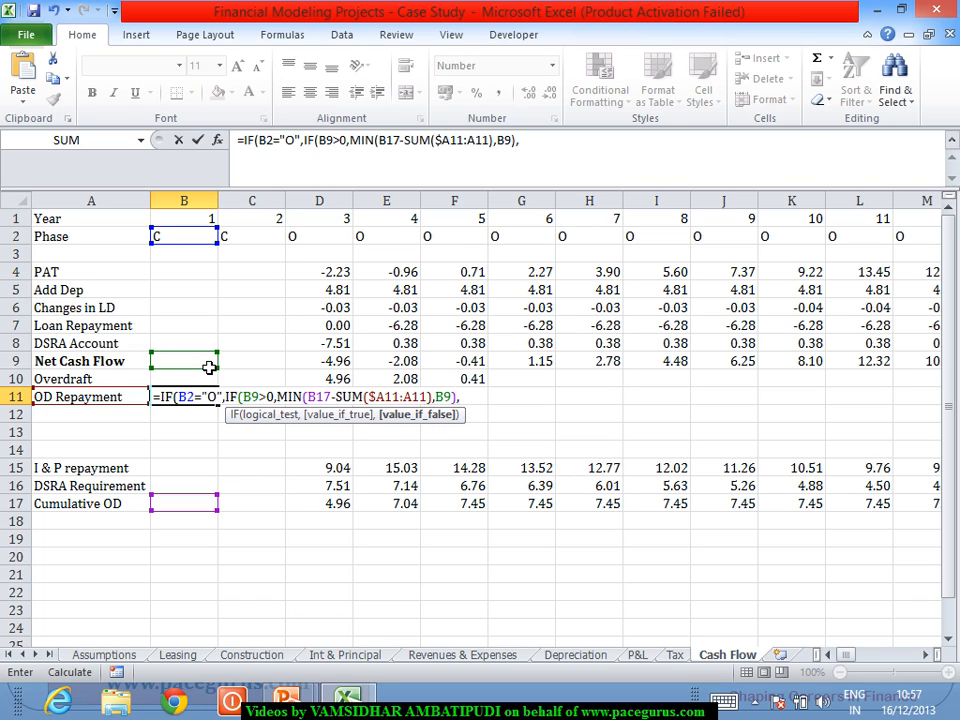
type("\"\"),")
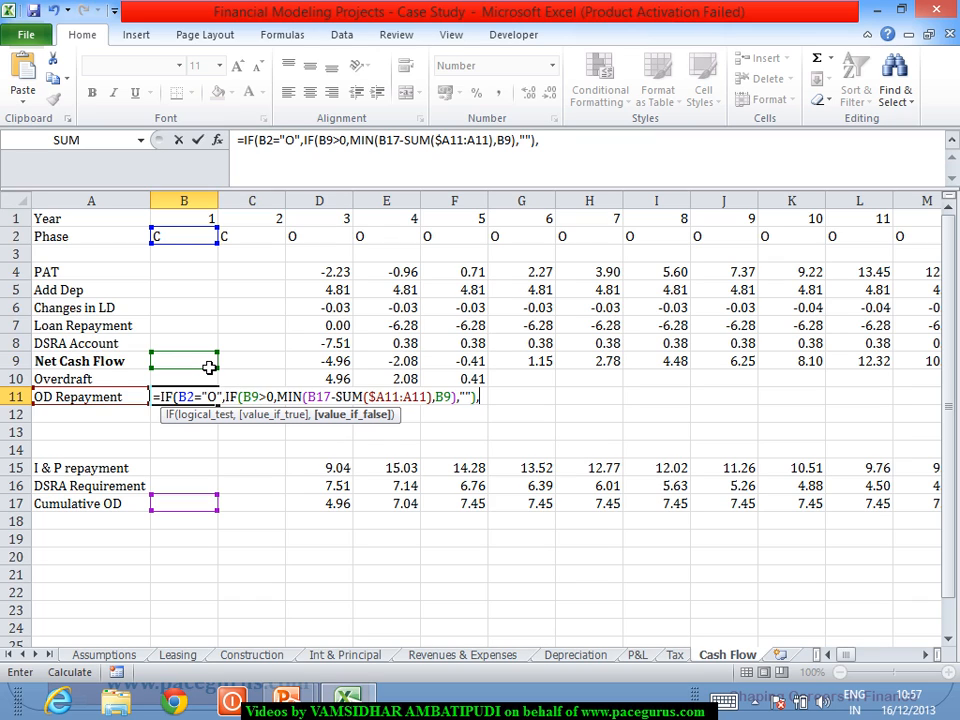
type("\"\")")
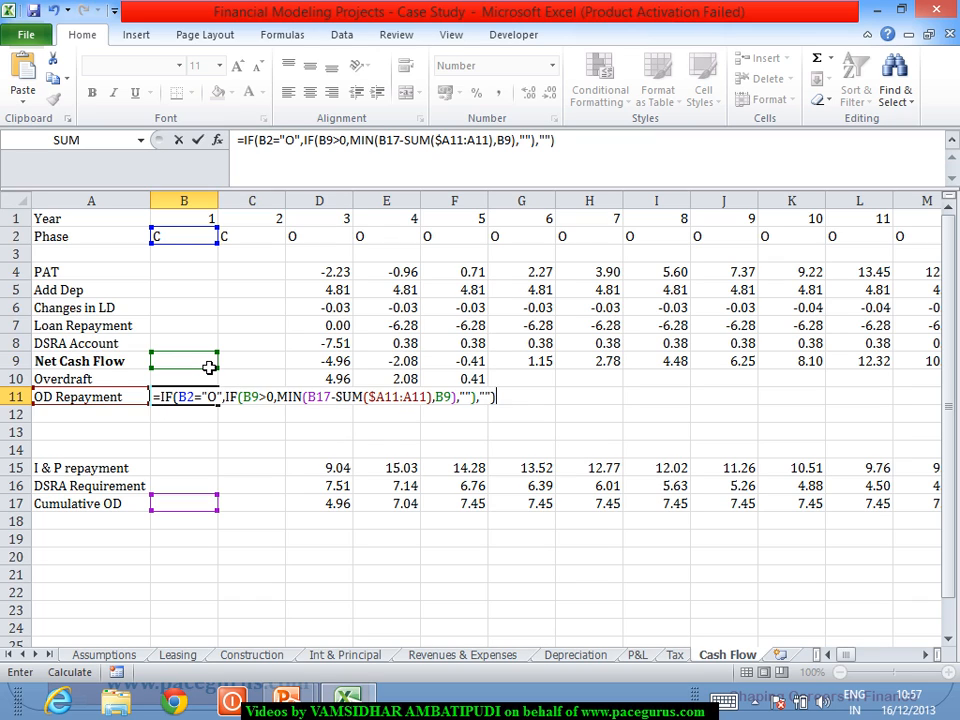
key("Return")
Fill the B11 formula across the OD Repayment row through column AZ
left_click(191, 400)
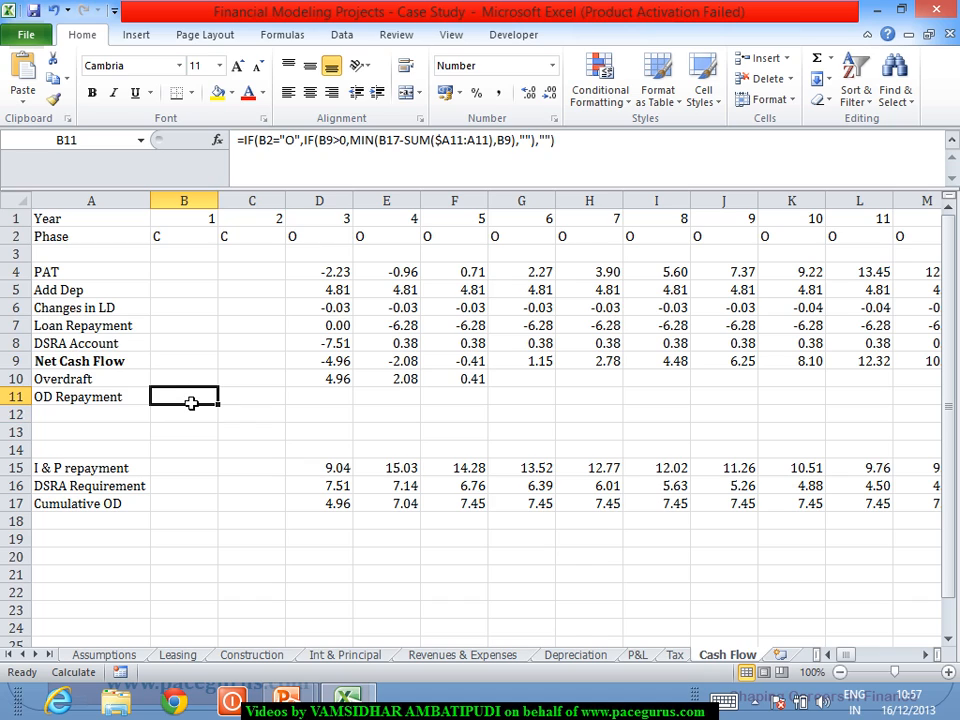
left_click_drag(221, 412, 731, 414)
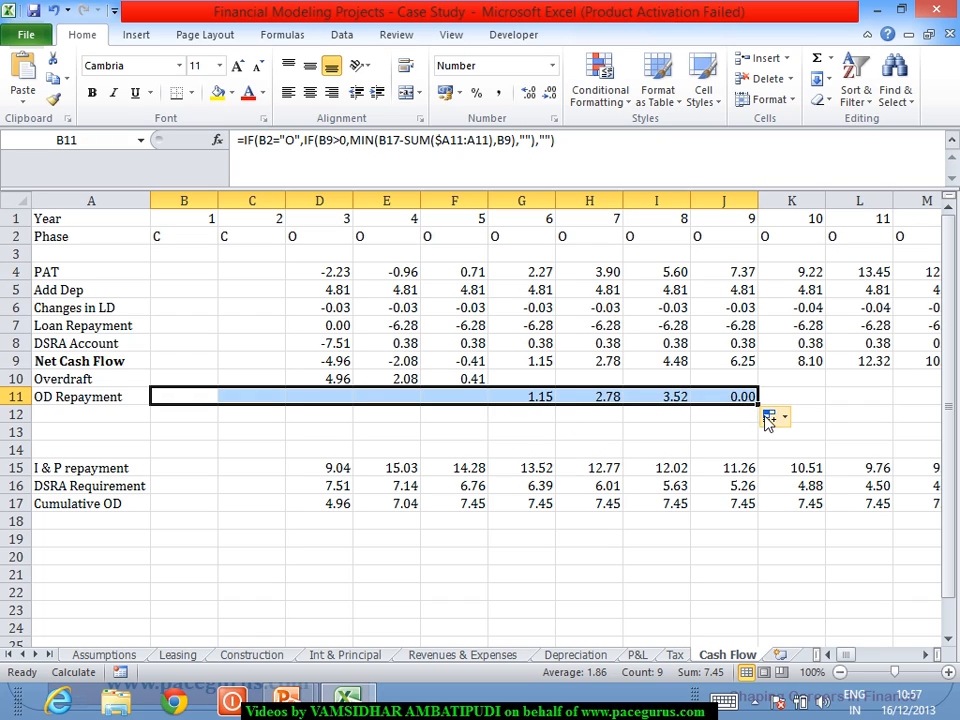
left_click_drag(758, 404, 823, 412)
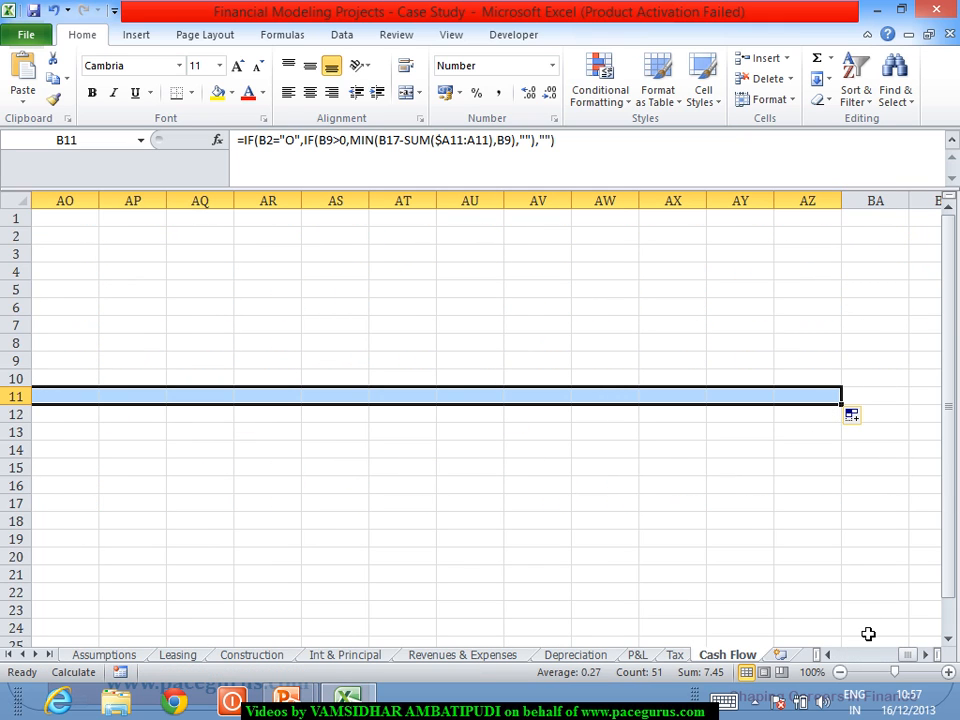
Review the filled OD Repayment row in the first years of the Cash Flow sheet
left_click(828, 655)
left_click_drag(829, 657, 829, 657)
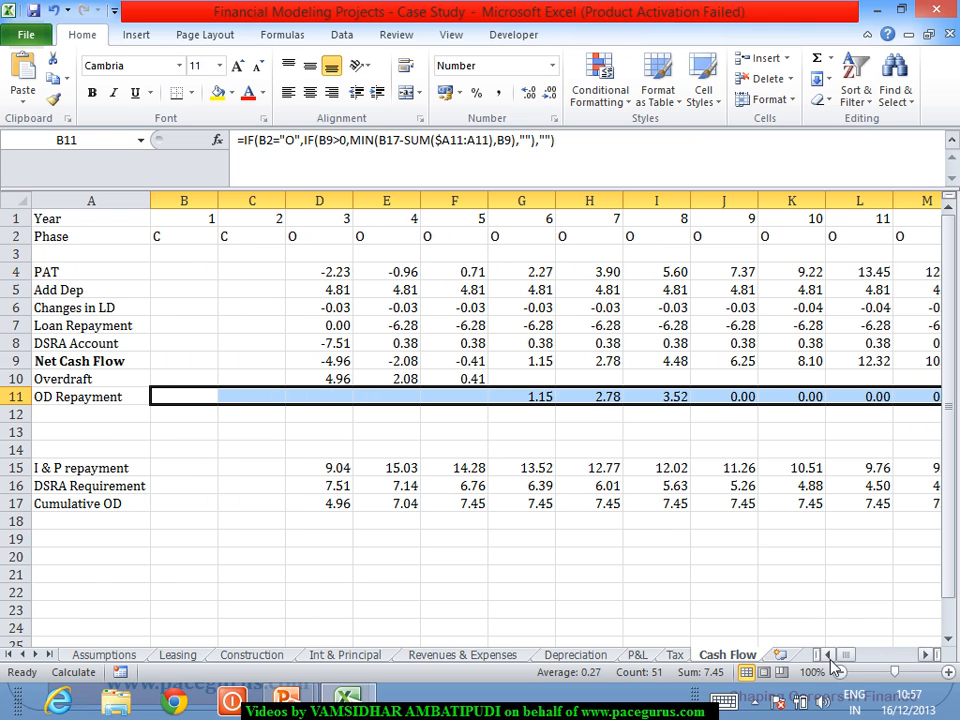
left_click(290, 415)
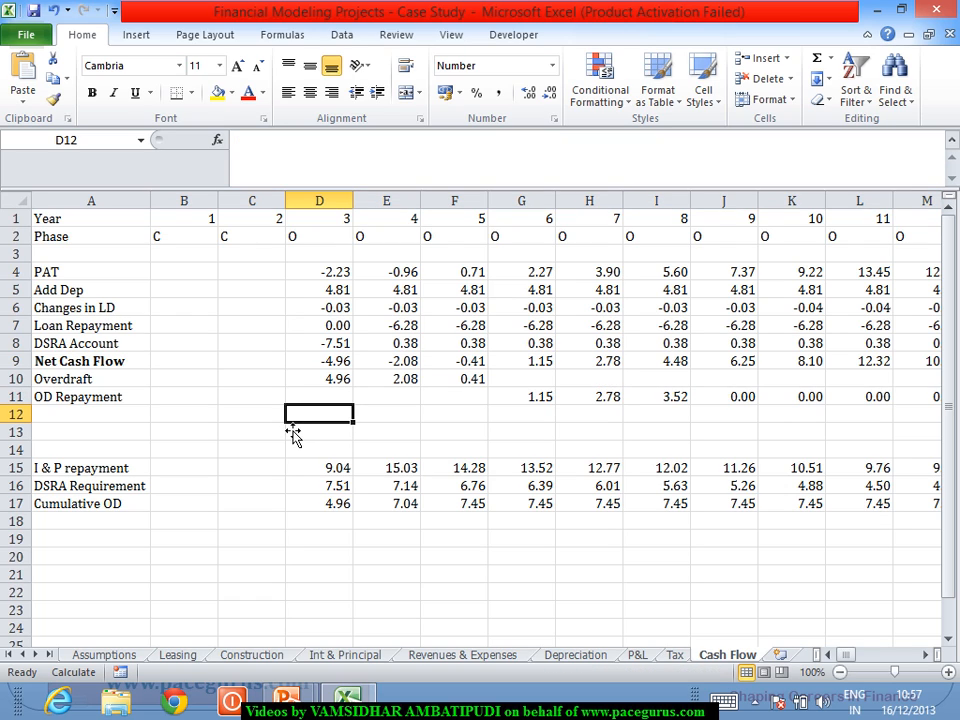
left_click(112, 420)
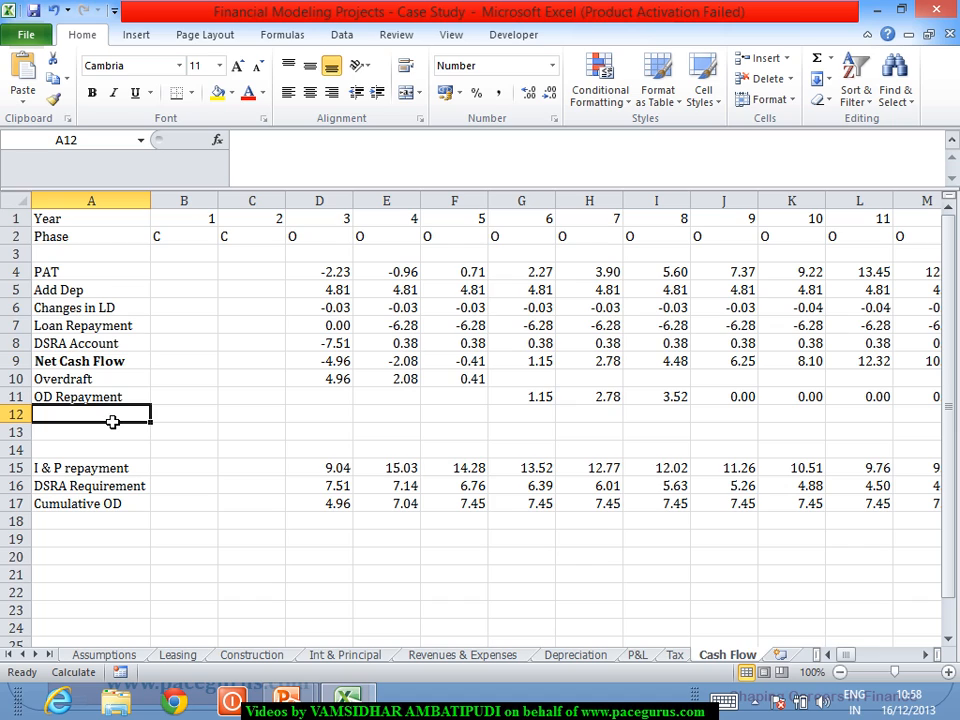
type("Tot")
key("BackSpace")
key("BackSpace")
key("BackSpace")
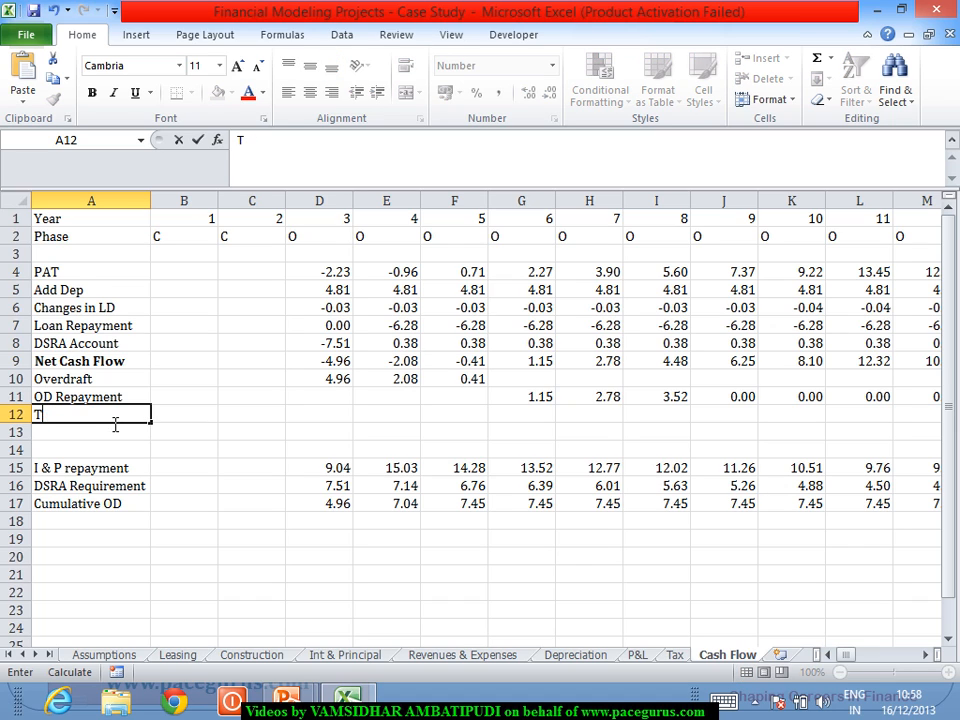
key("Escape")
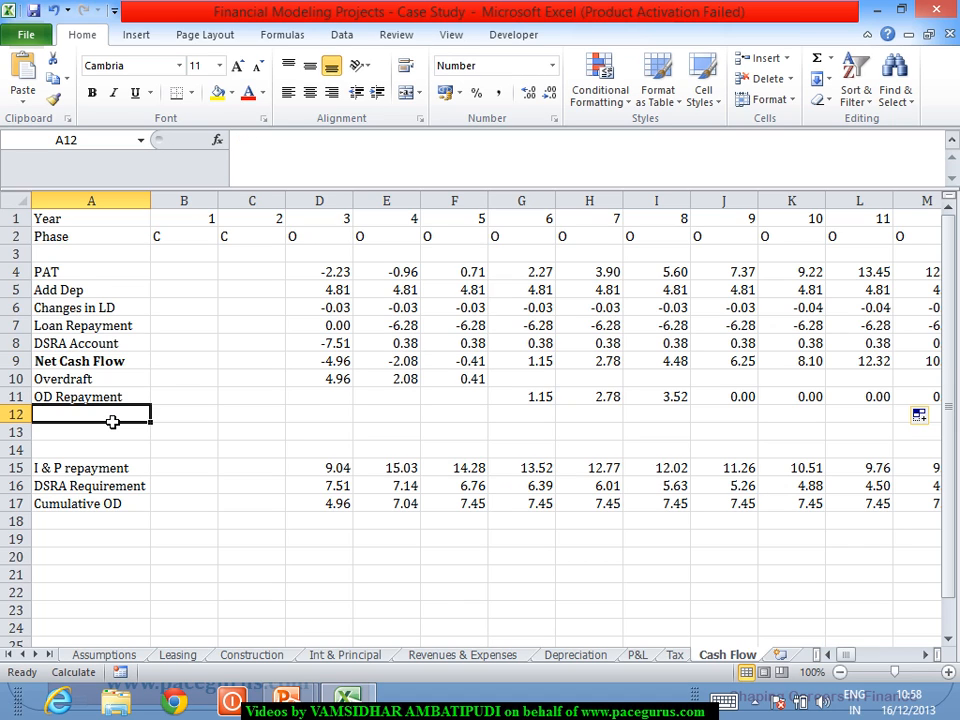
Enter the bold label "Total Cash Outflow" in A12, directly under OD Repayment
key("ctrl+b")
type("Tot")
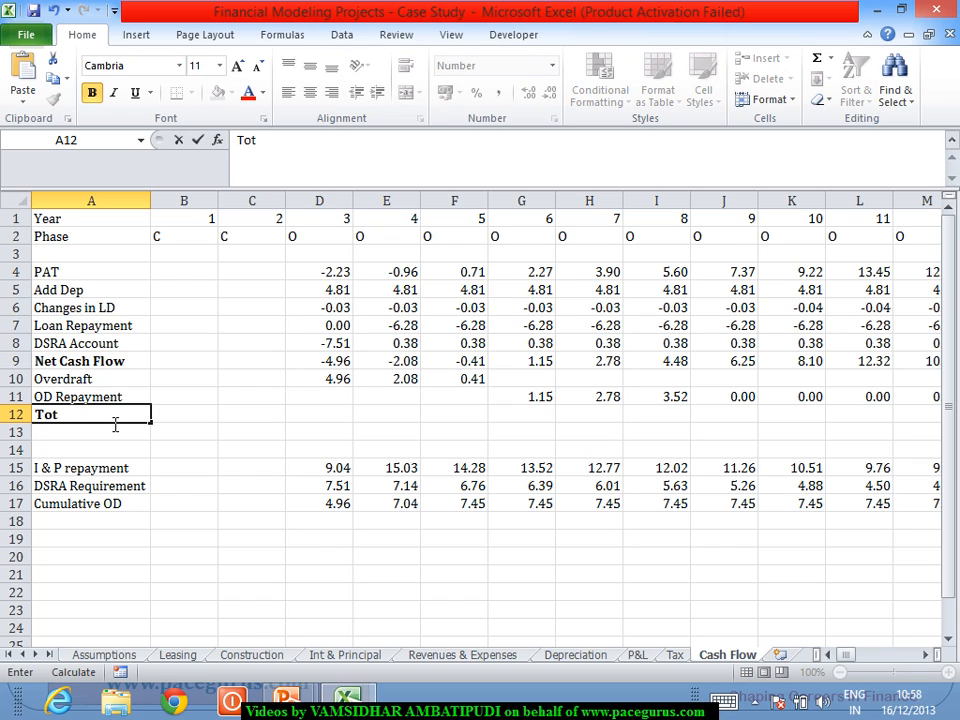
type("al Cash ")
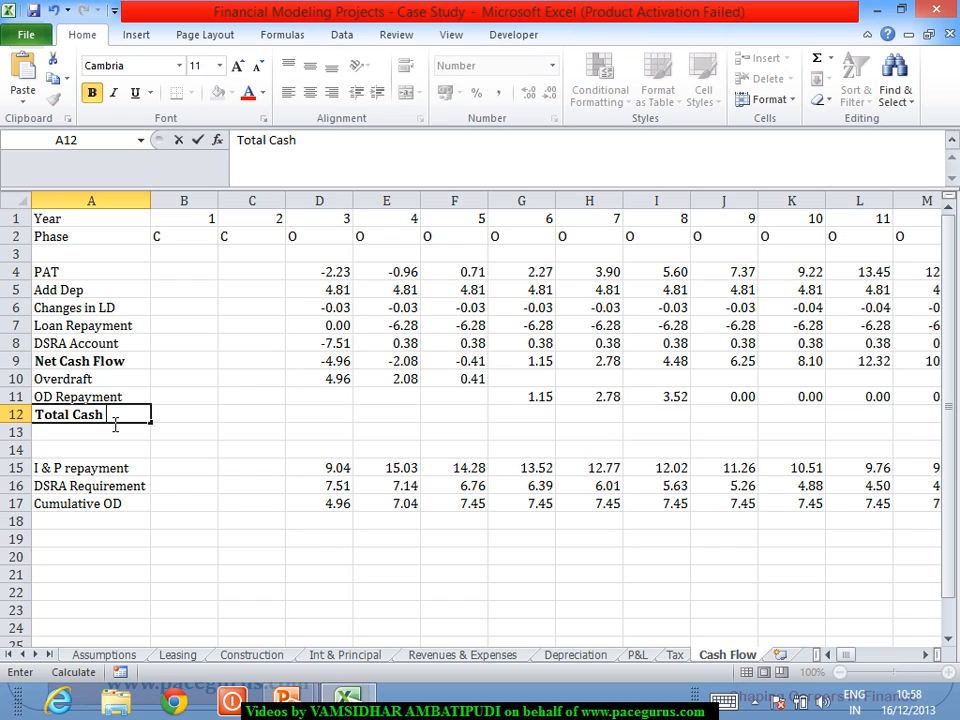
type("Outflow")
key("Tab")
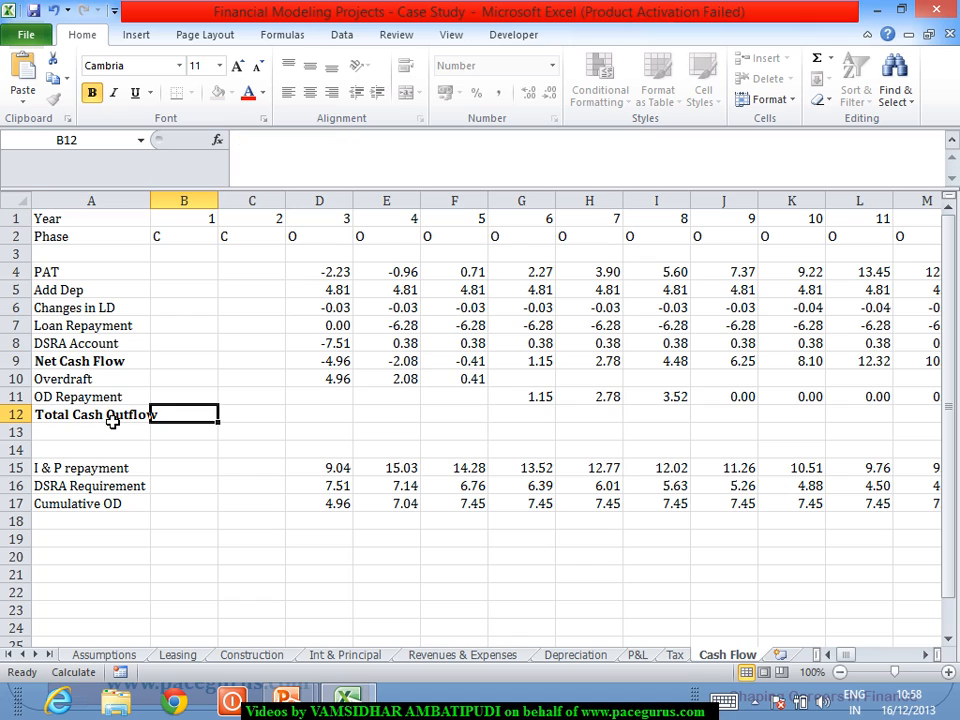
type("=i")
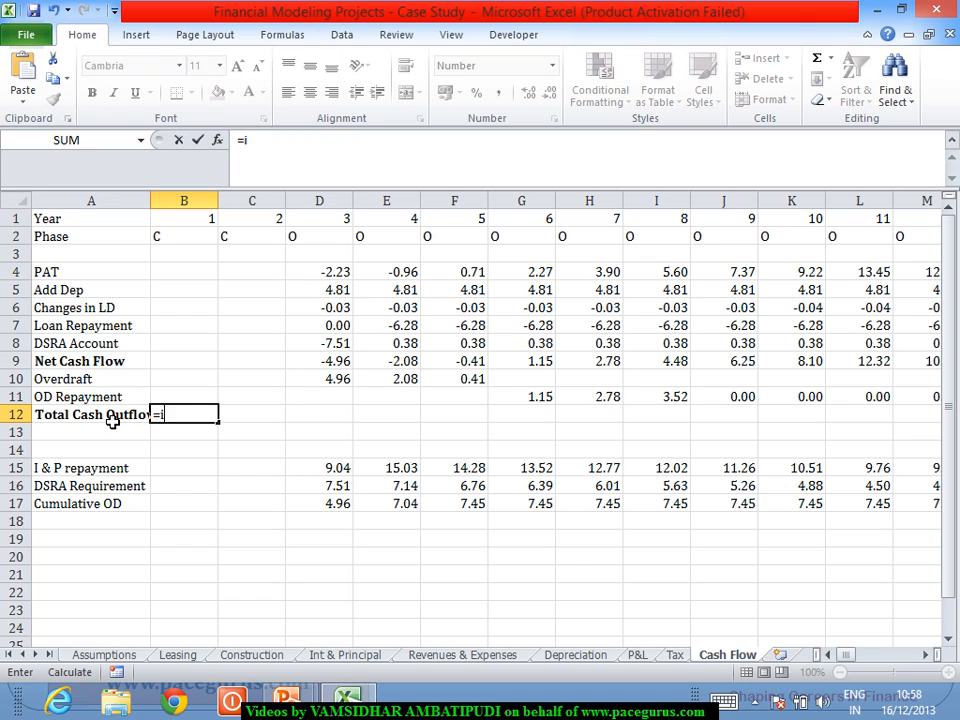
key("Tab")
left_click(187, 238)
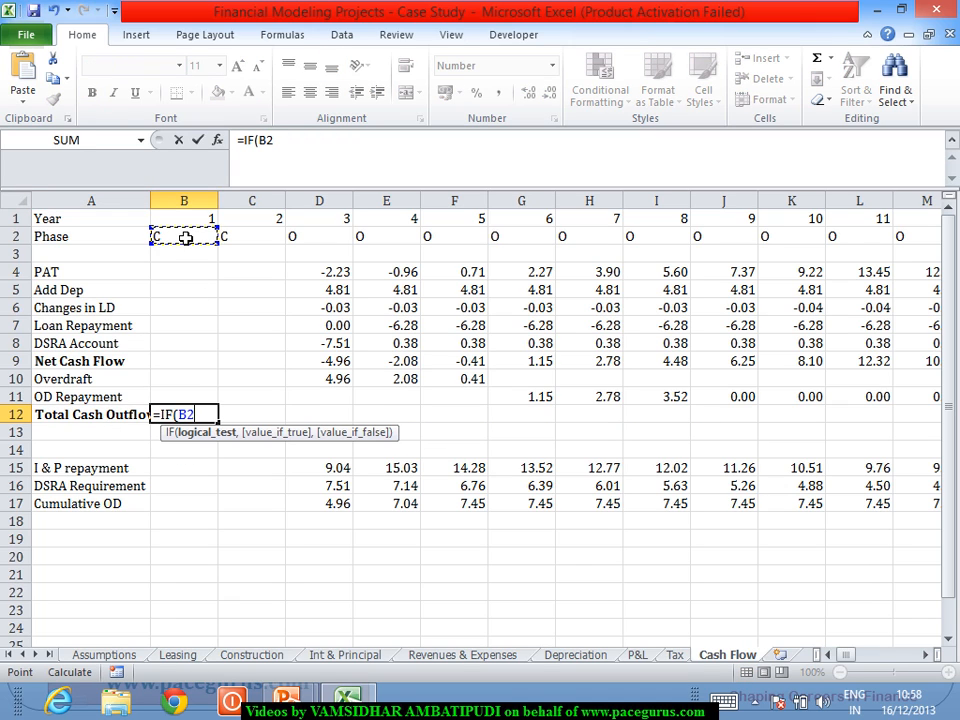
type("=\"O\",")
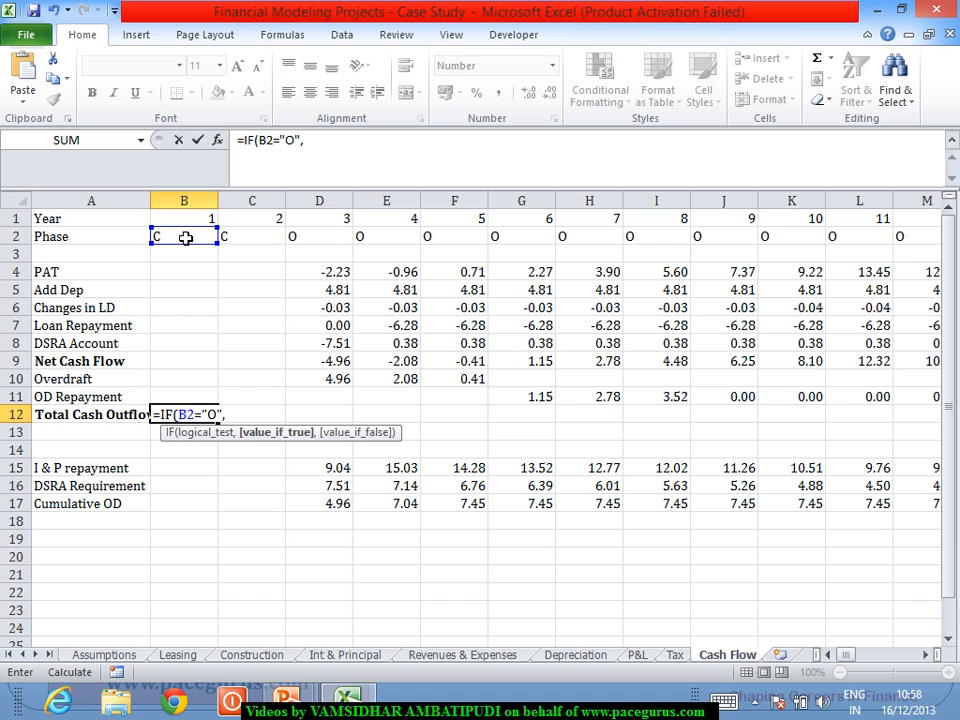
type("Sum")
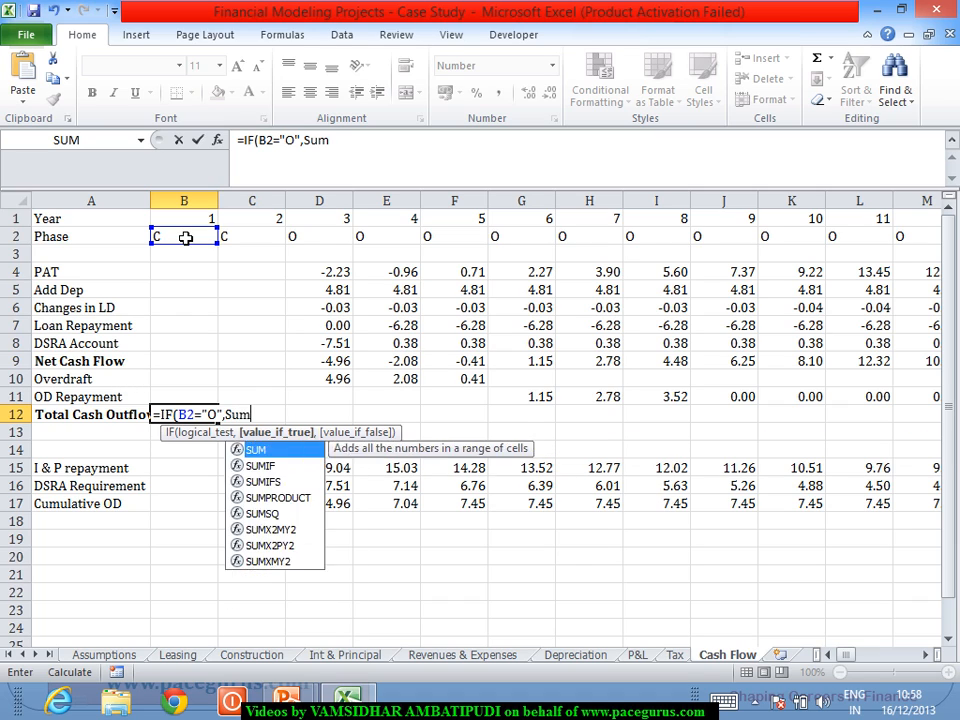
key("Tab")
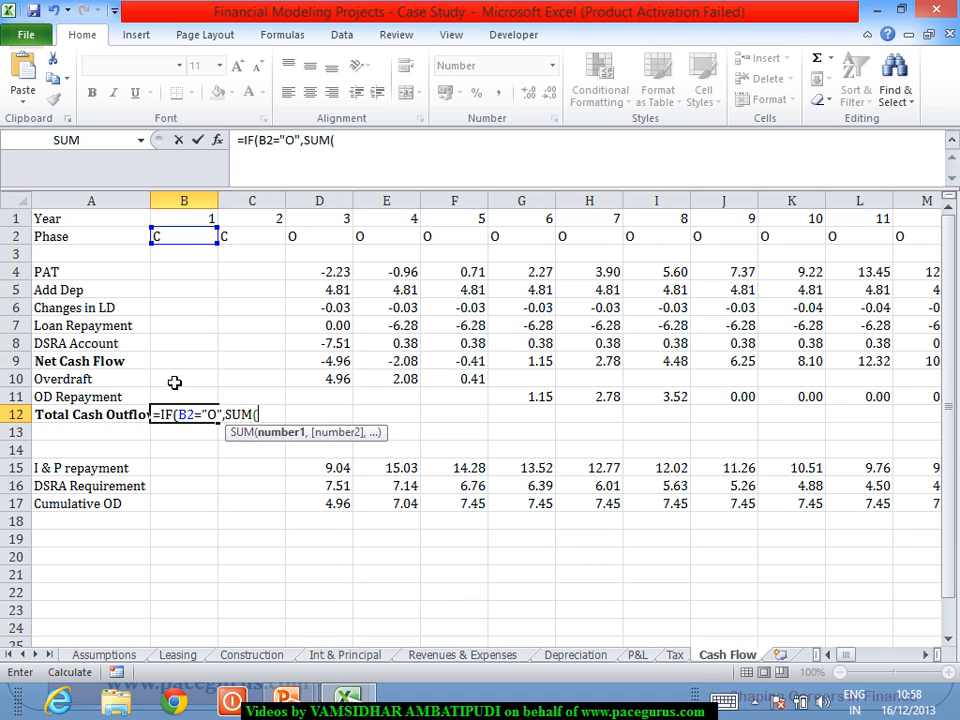
left_click_drag(176, 381, 176, 399)
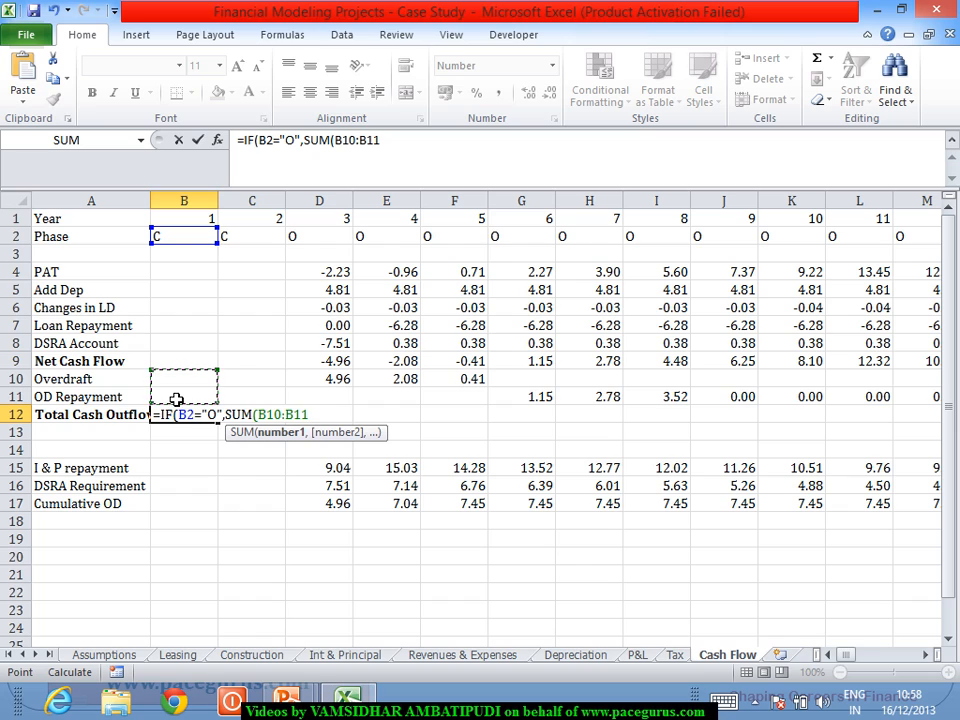
left_click_drag(188, 358, 188, 383)
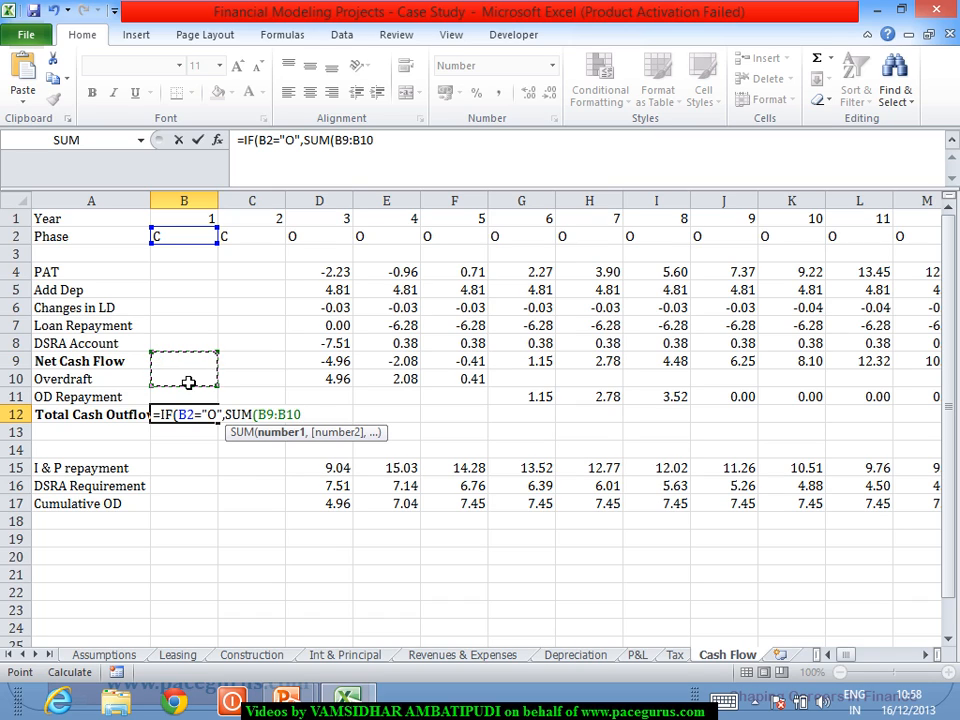
type(",")
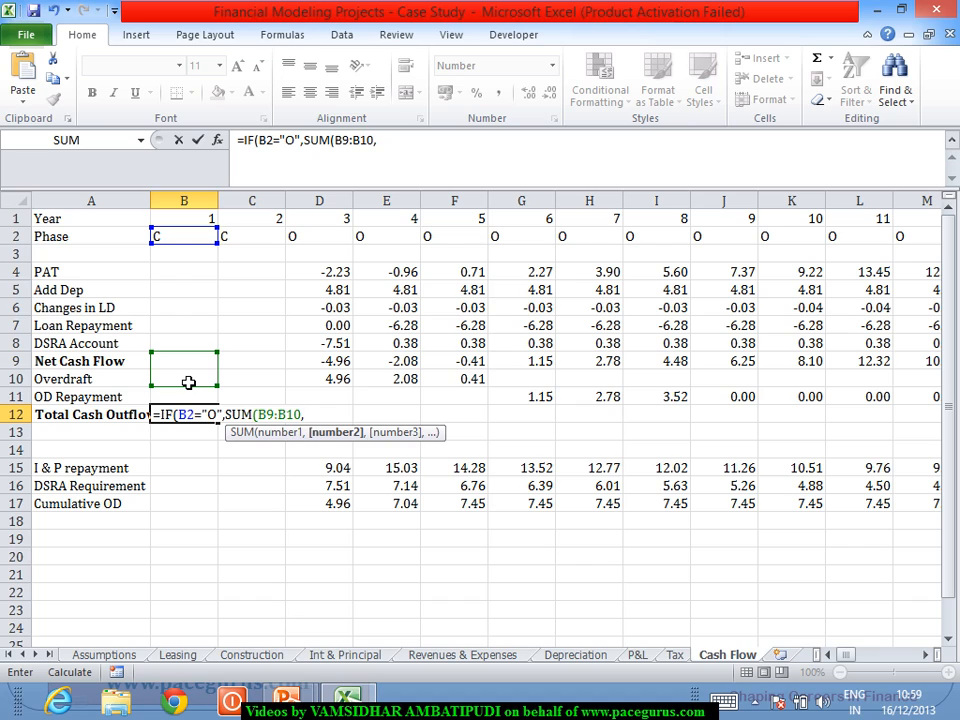
key("Escape")
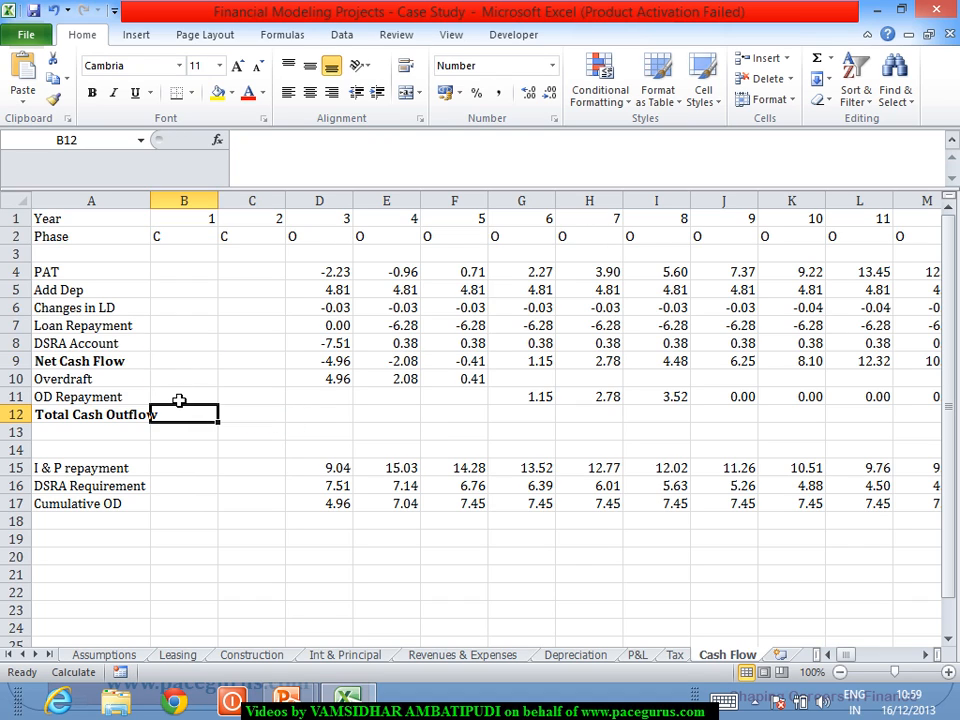
Try to make the B11 OD Repayment formula negative by replacing MIN with MAX and removing B17- before SUM($A11:A11)
left_click(178, 399)
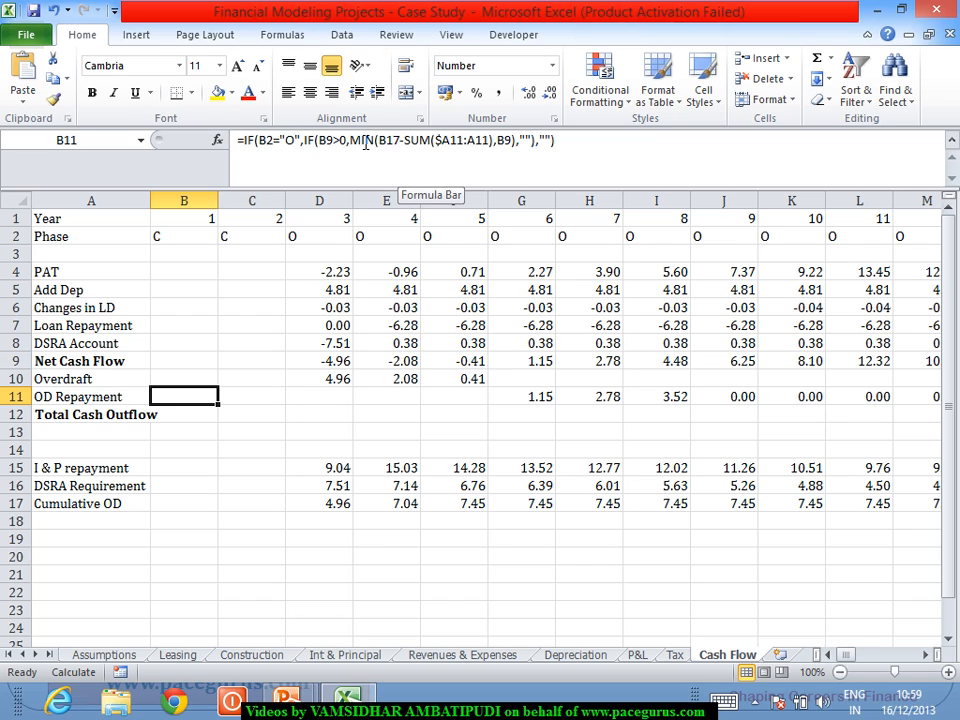
left_click_drag(367, 150, 382, 150)
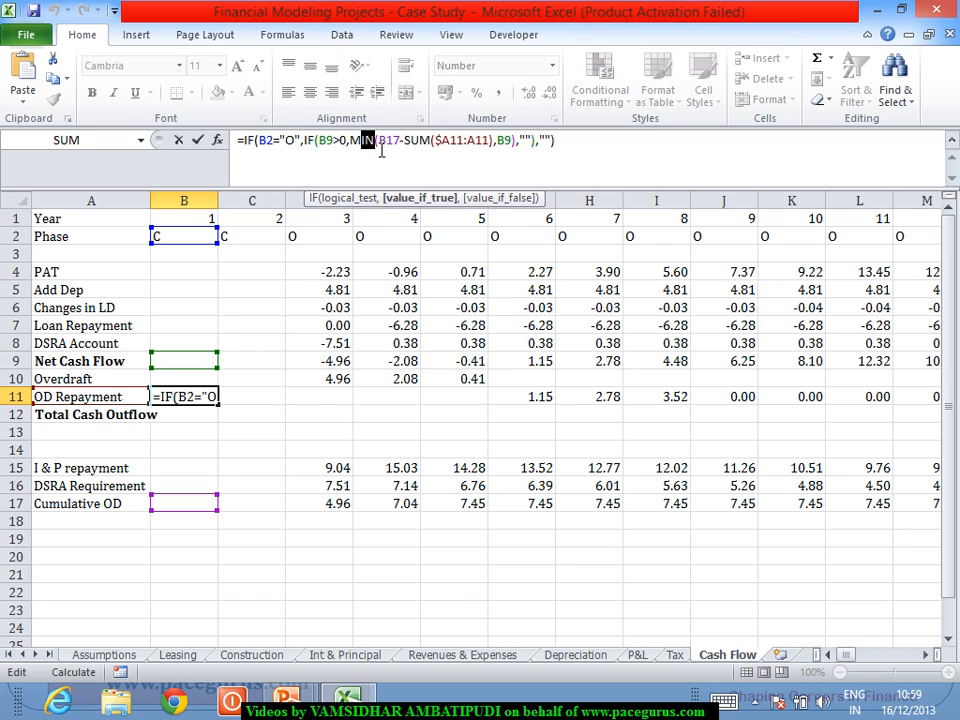
type("ax")
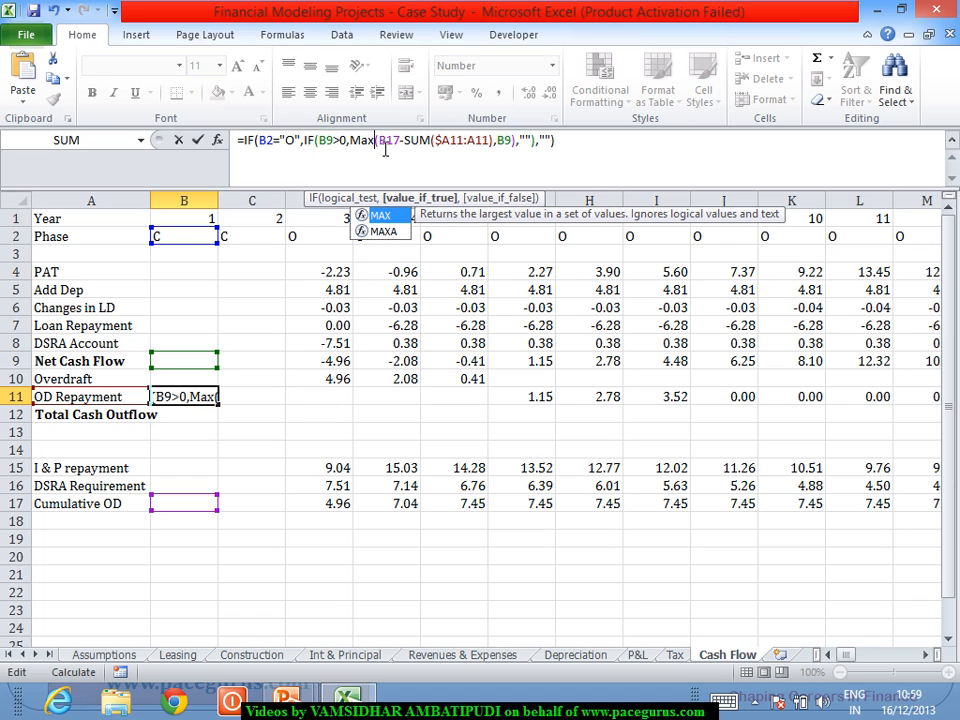
left_click(385, 150)
left_click_drag(375, 141, 411, 155)
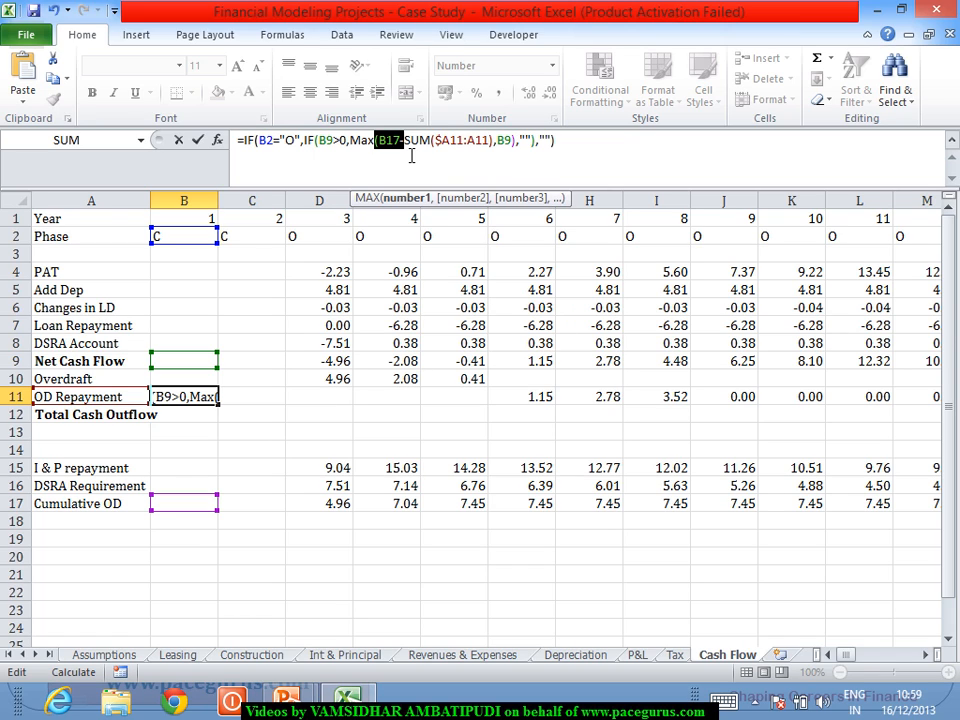
key("Delete")
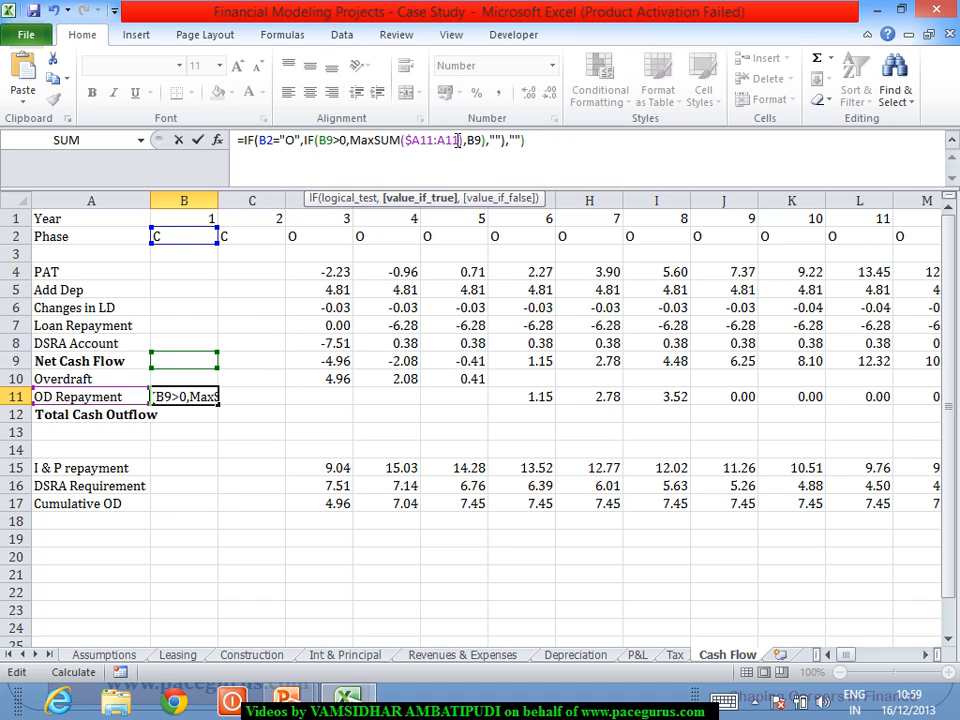
type("(")
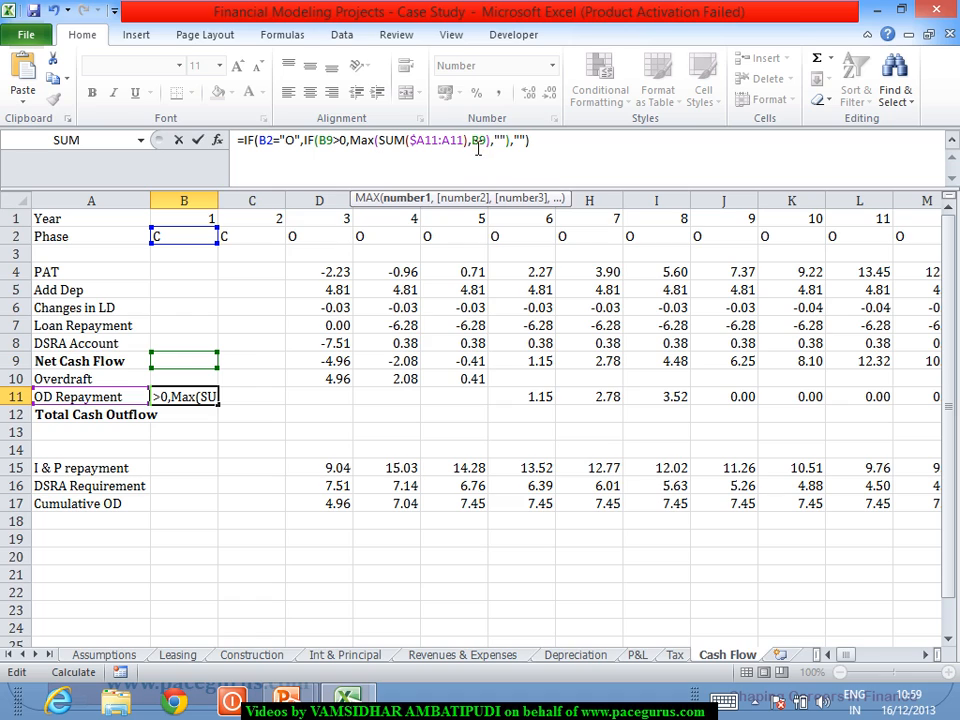
Complete the B11 formula's MAX arguments as SUM($A11:A11)-B17 and -B9, and fill it across OD Repayment through column I
left_click(467, 141)
type("-")
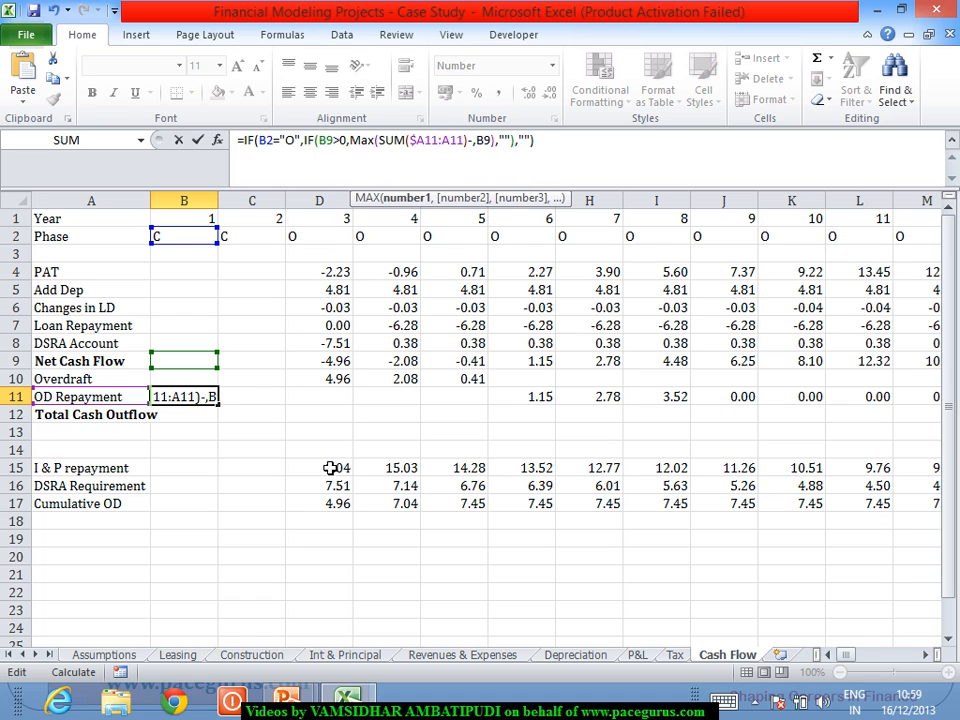
left_click(204, 506)
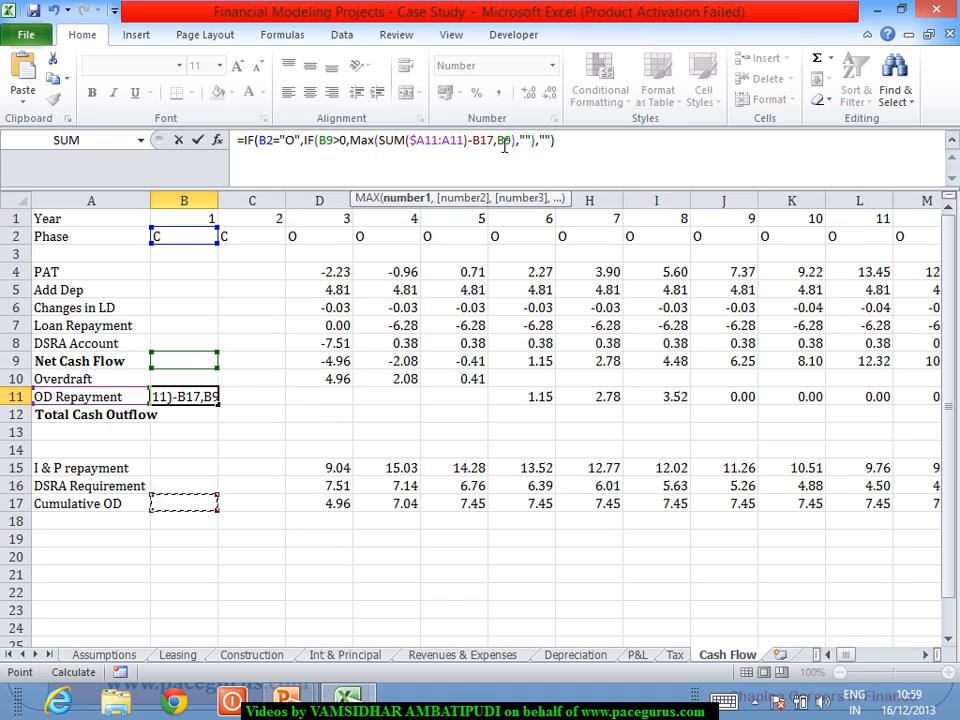
key("F2")
key("Right")
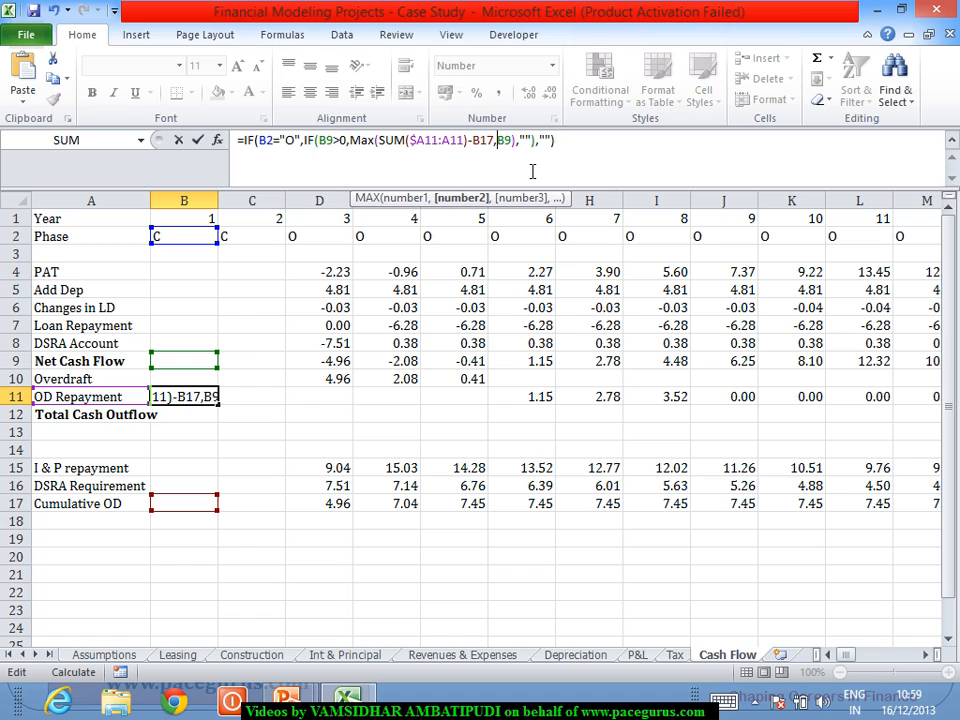
type("-")
key("Return")
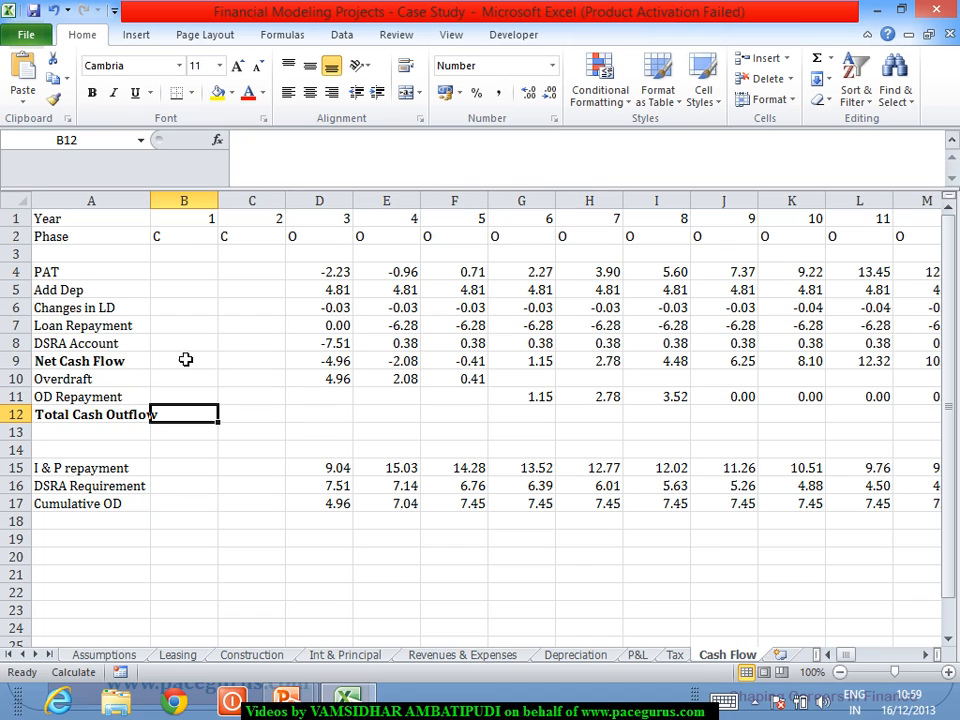
left_click(196, 402)
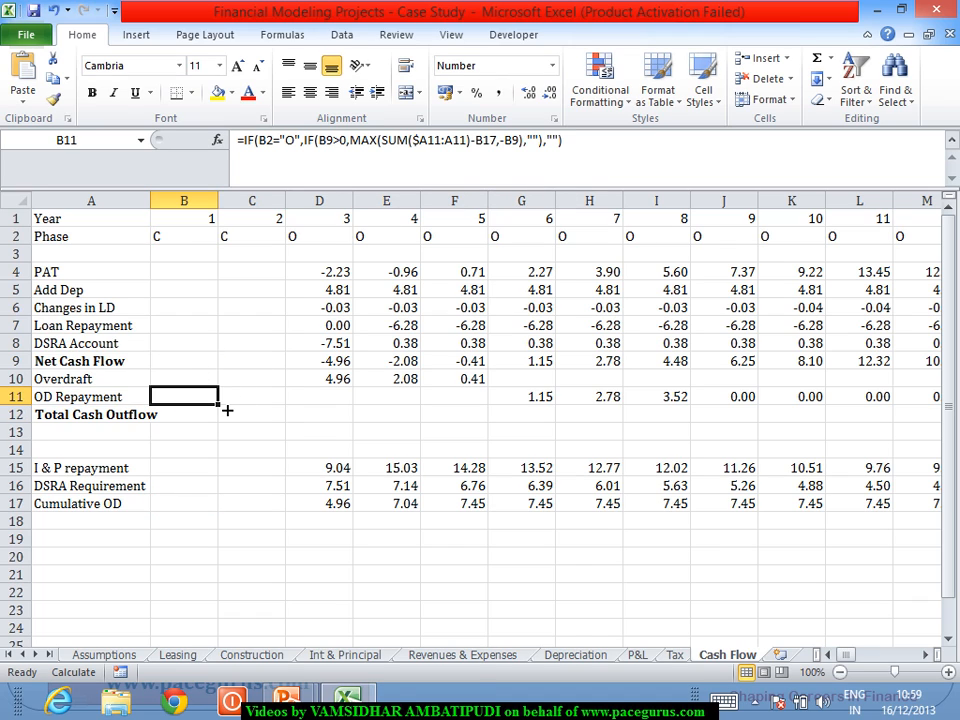
left_click_drag(219, 405, 688, 445)
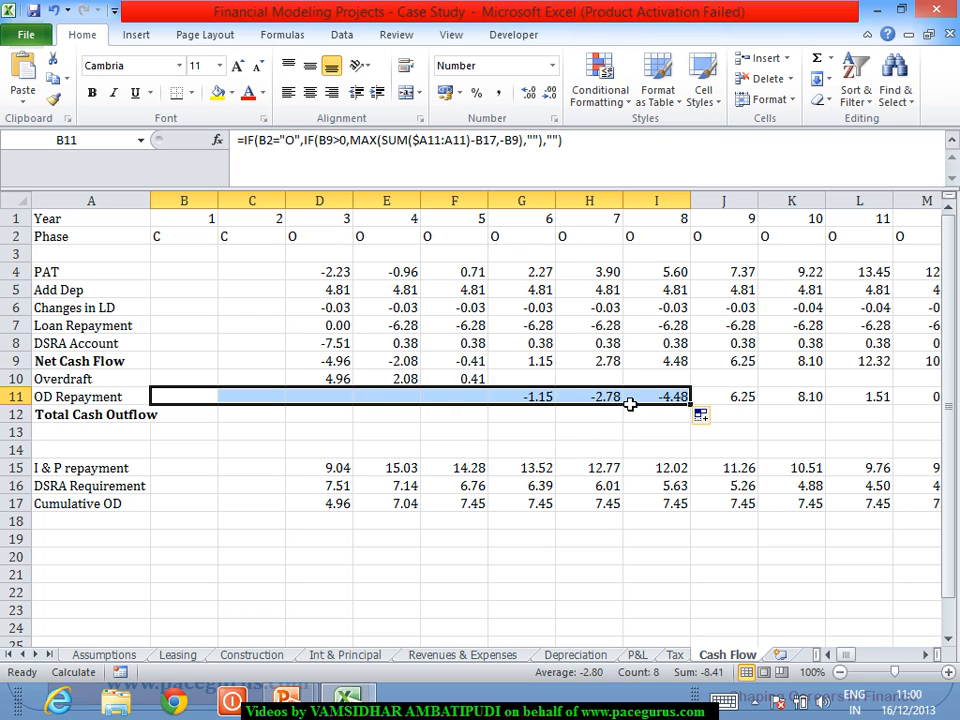
Check the filled formulas in H11 and I11, and undo both the fill and the B11 formula edit
left_click(620, 398)
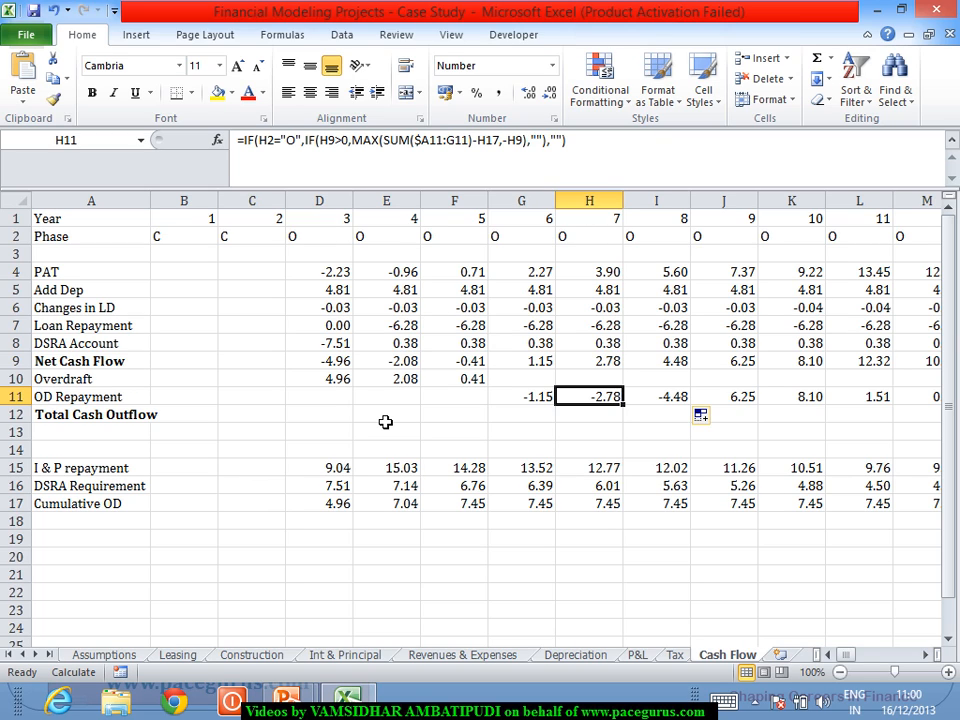
key("Right")
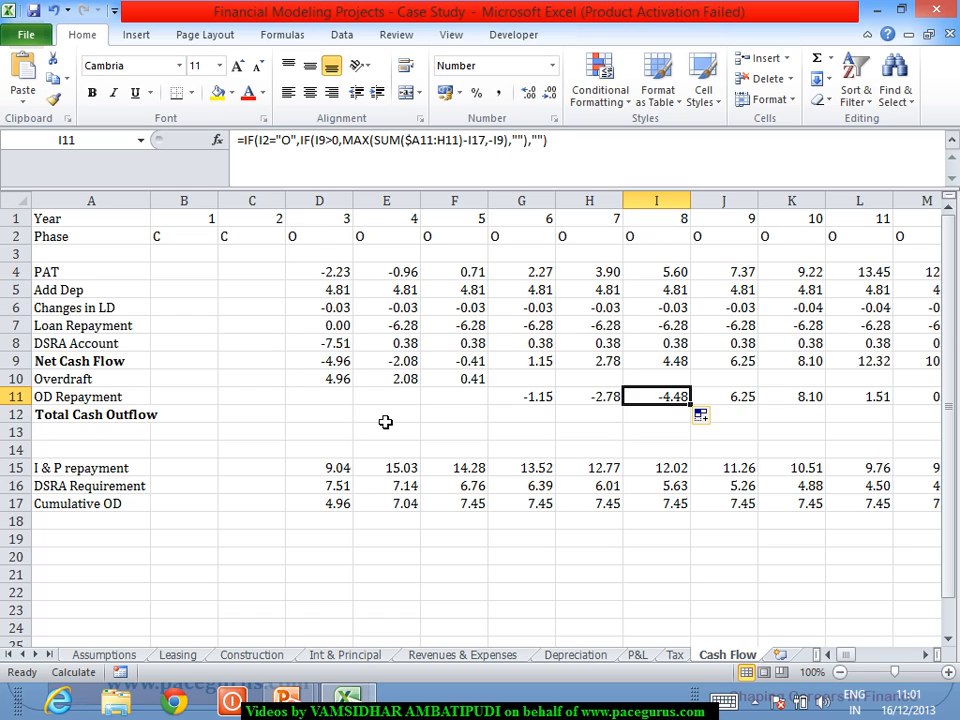
key("Left")
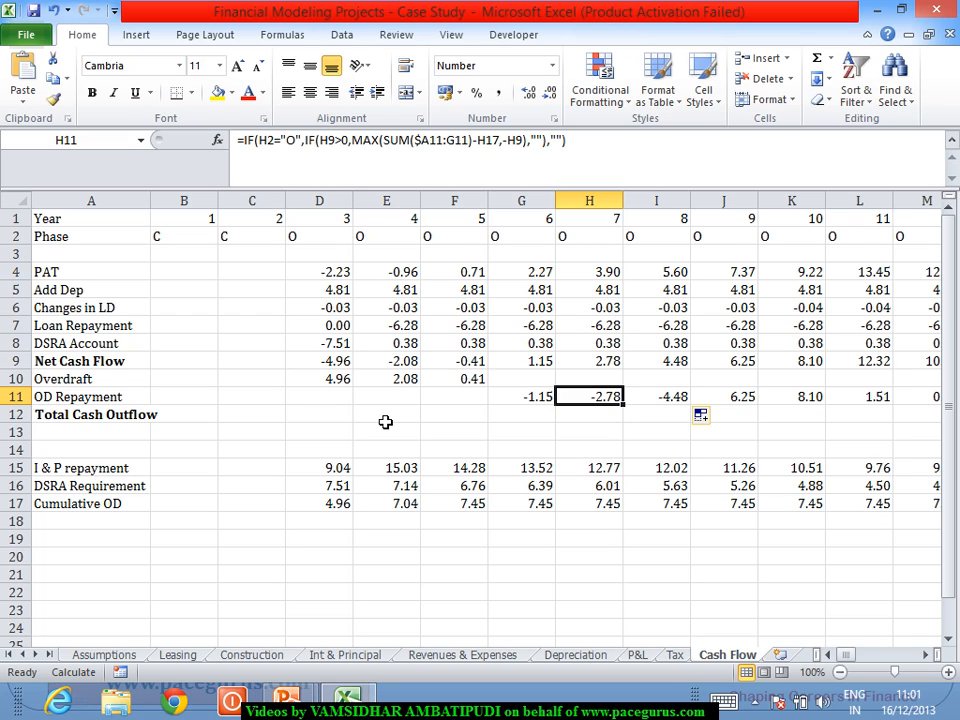
key("Down")
key("Up")
key("Right")
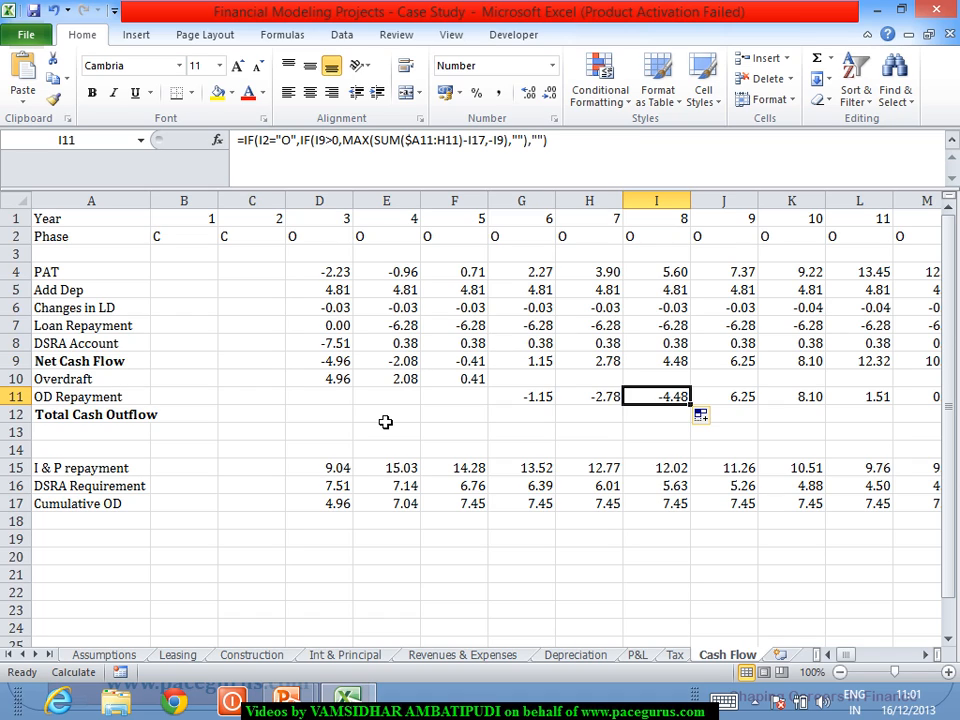
key("ctrl+z")
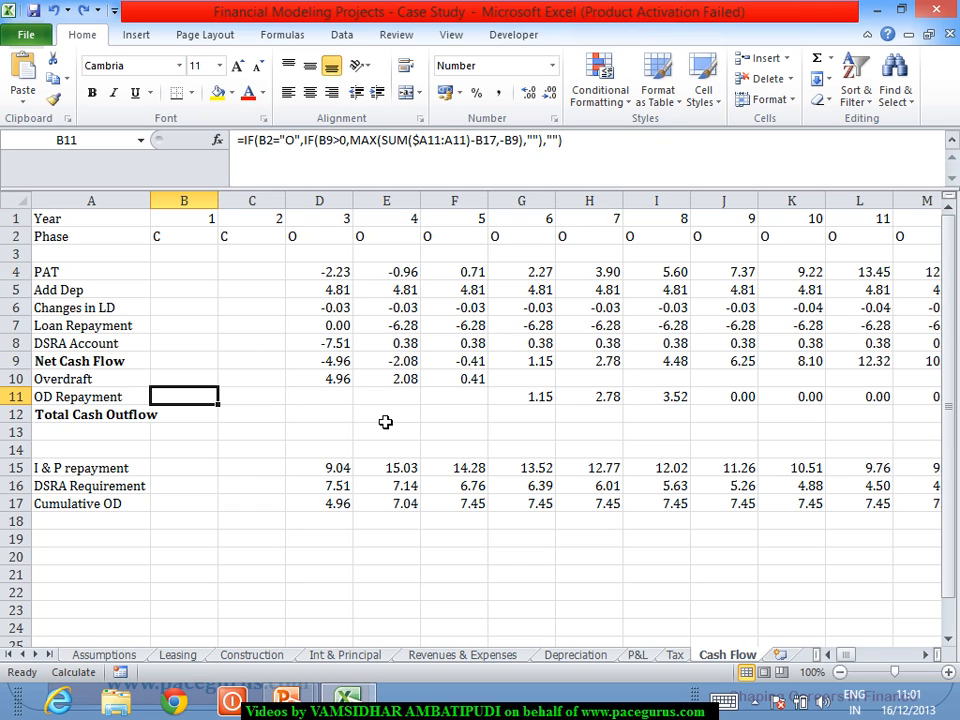
key("ctrl+z")
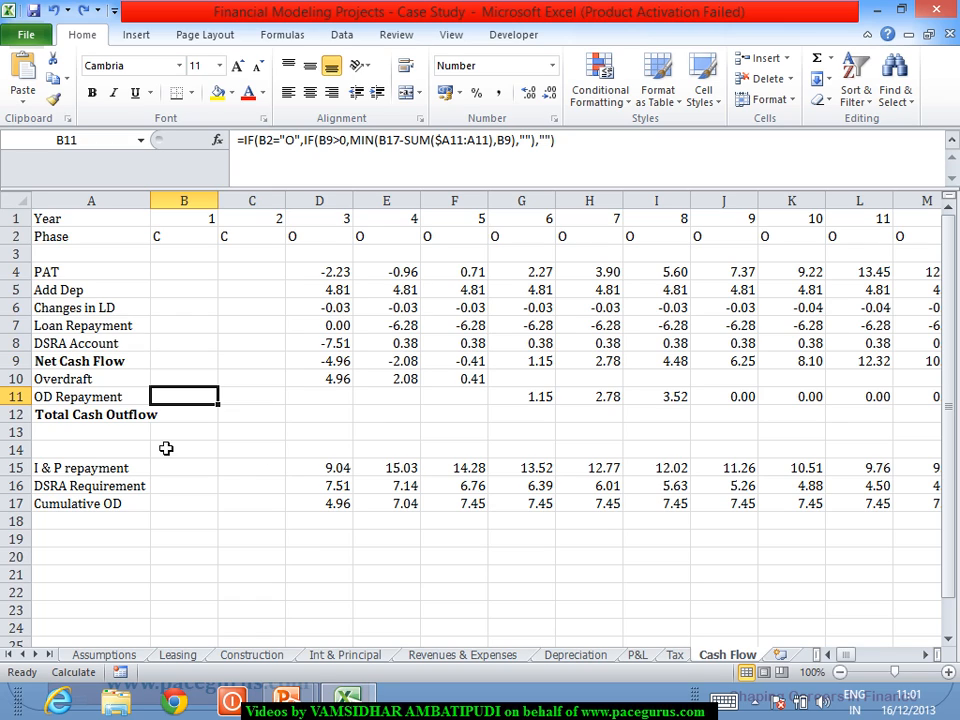
Insert a row above Total Cash Outflow and label its A12 cell "OD Payment"
left_click(18, 416)
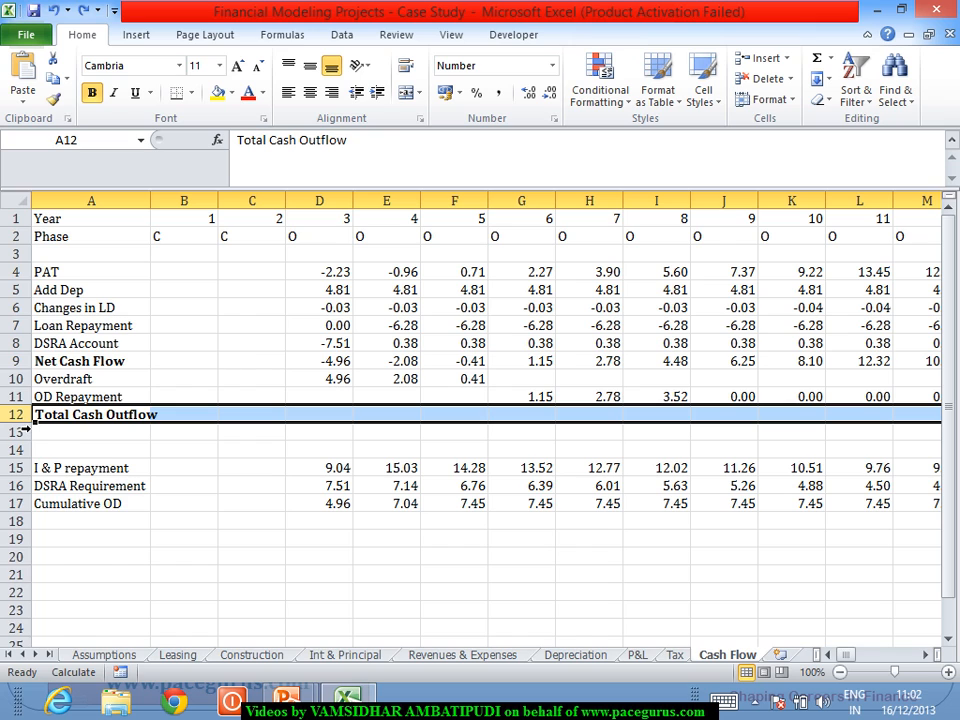
right_click(24, 424)
left_click(70, 537)
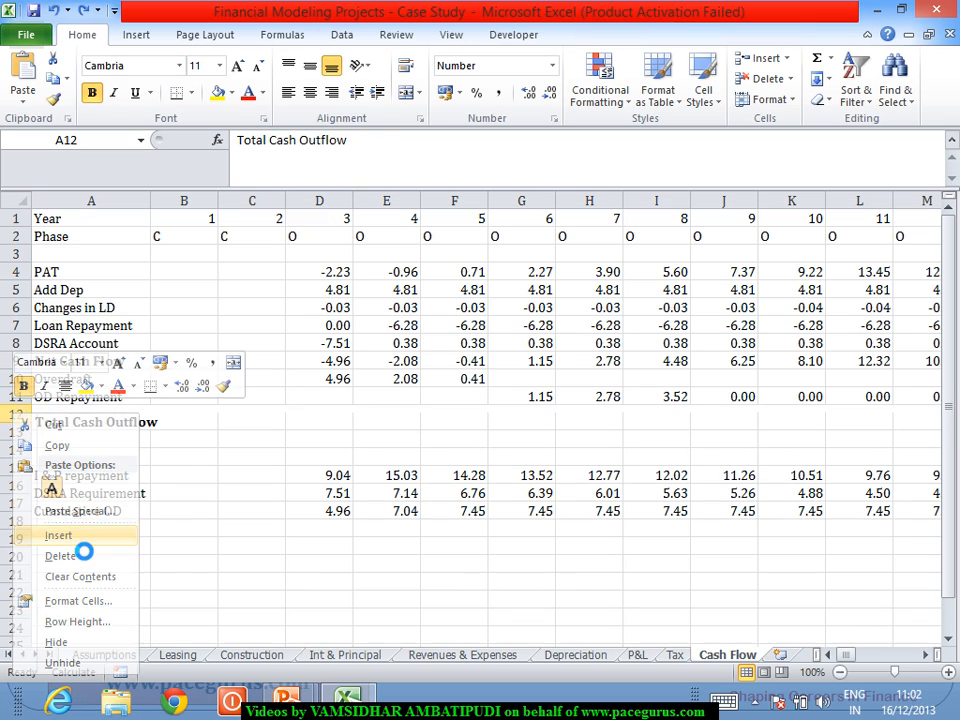
left_click(107, 422)
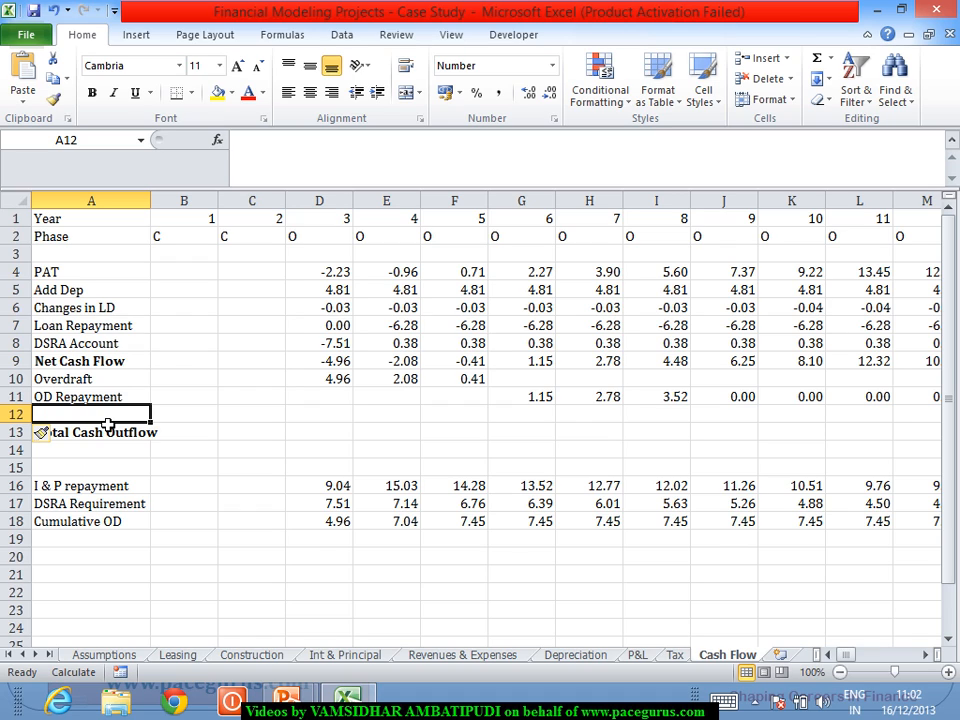
type("OD ")
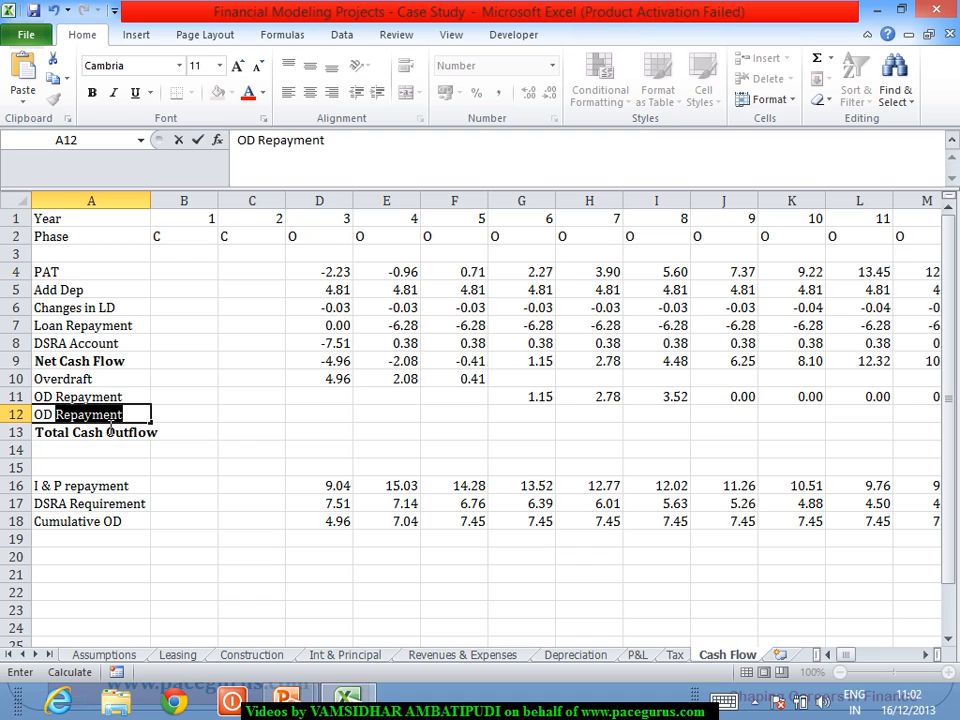
type("Payment")
key("Tab")
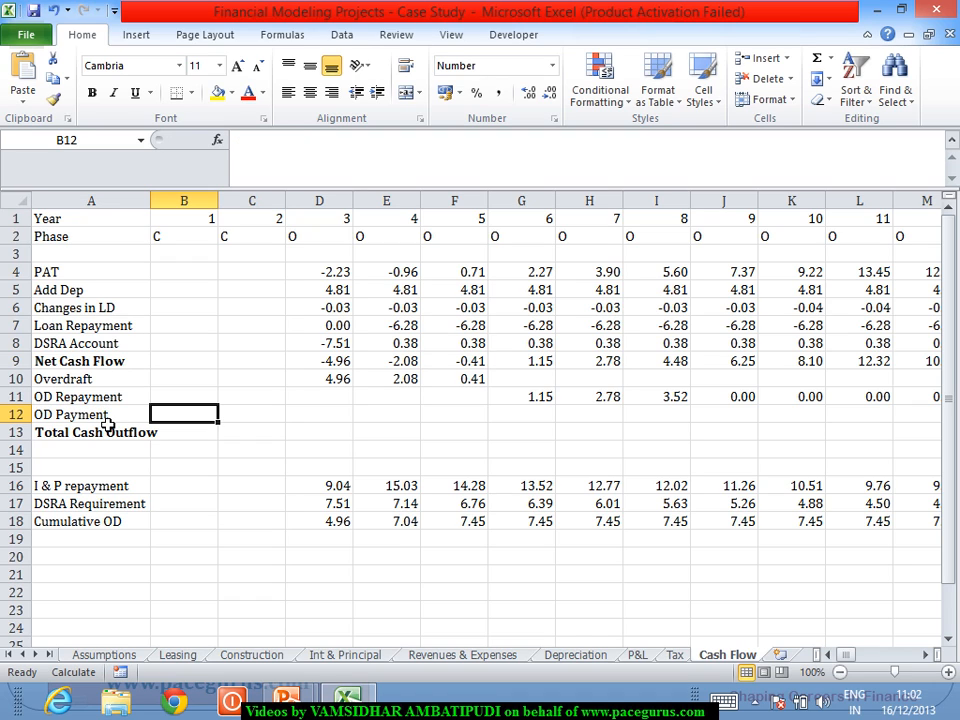
Enter the OD Payment formula =IF(B11="","",-B11) in B12 to show the OD Repayment as a negative
type("=")
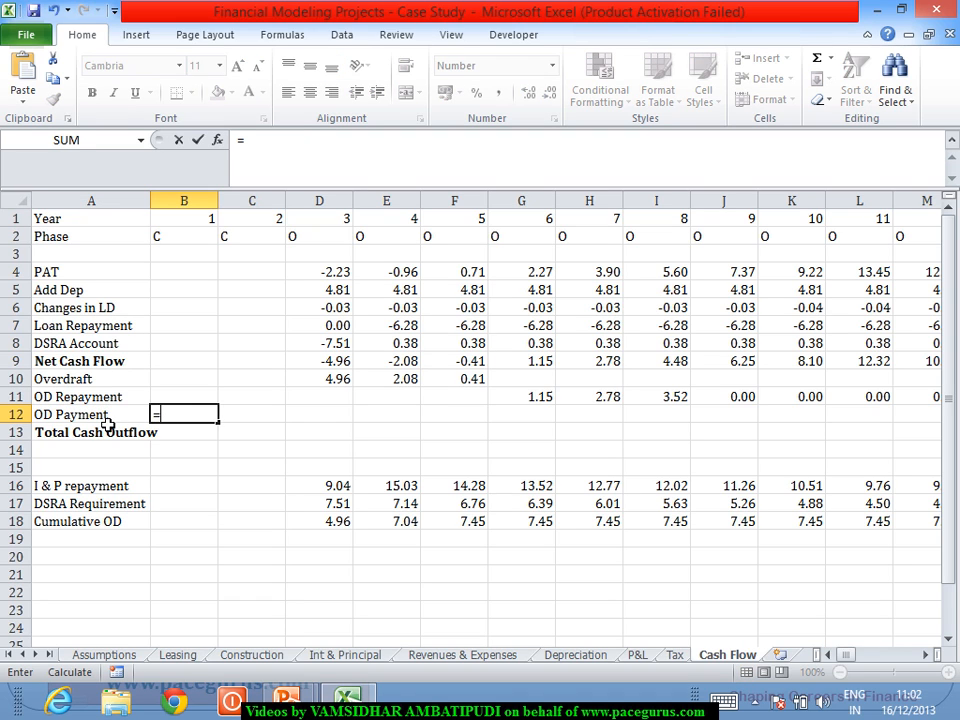
type("=IF(")
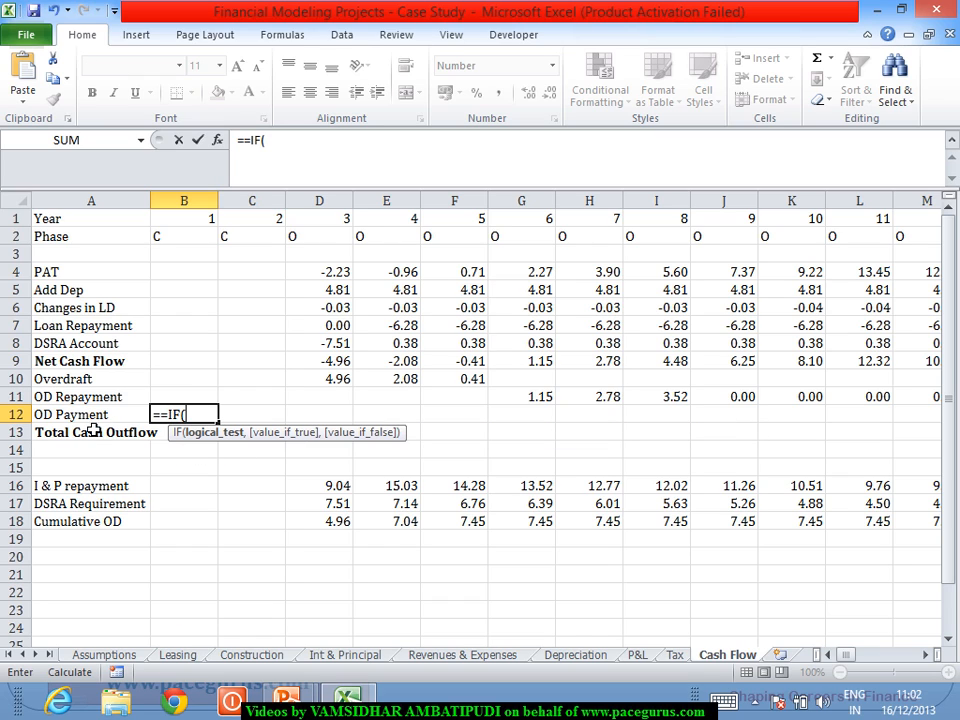
key("BackSpace")
key("BackSpace")
key("BackSpace")
key("BackSpace")
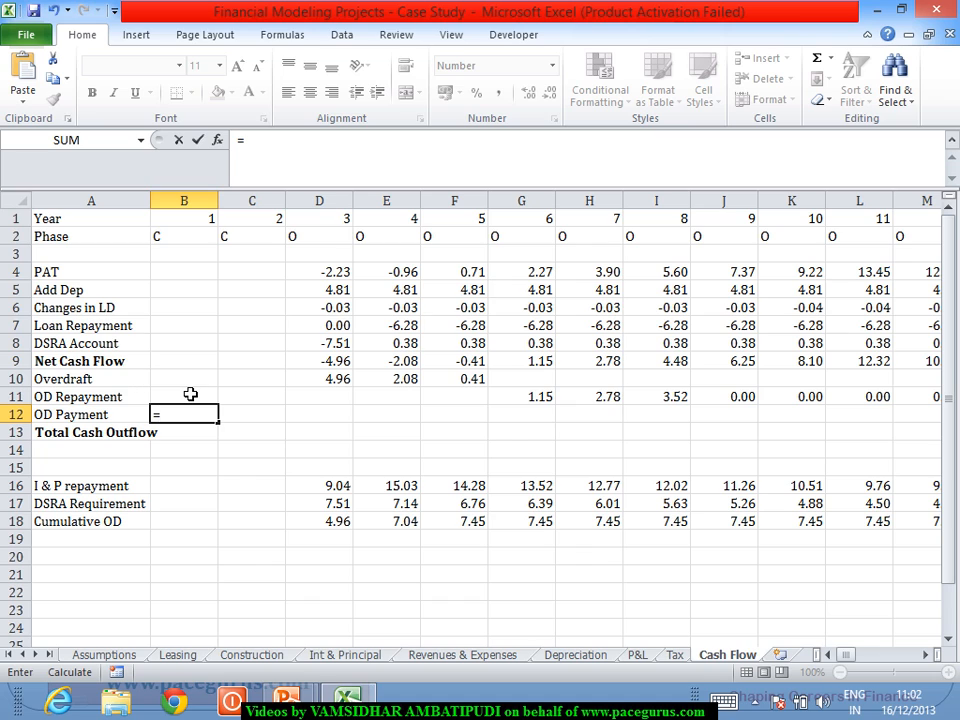
type("IF(")
left_click(190, 396)
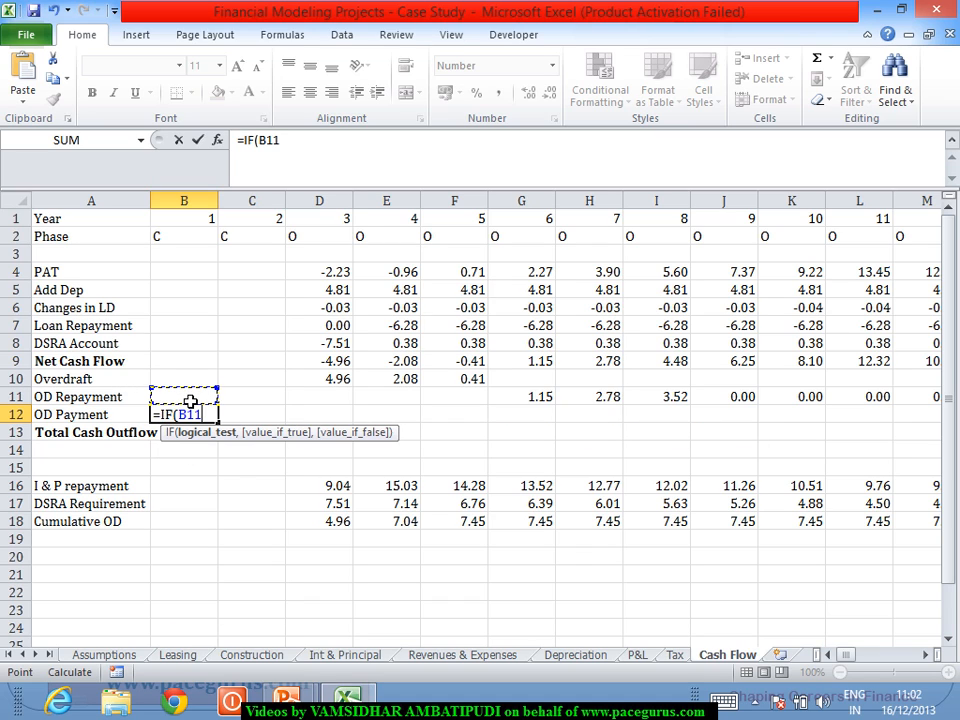
type("=\"\",")
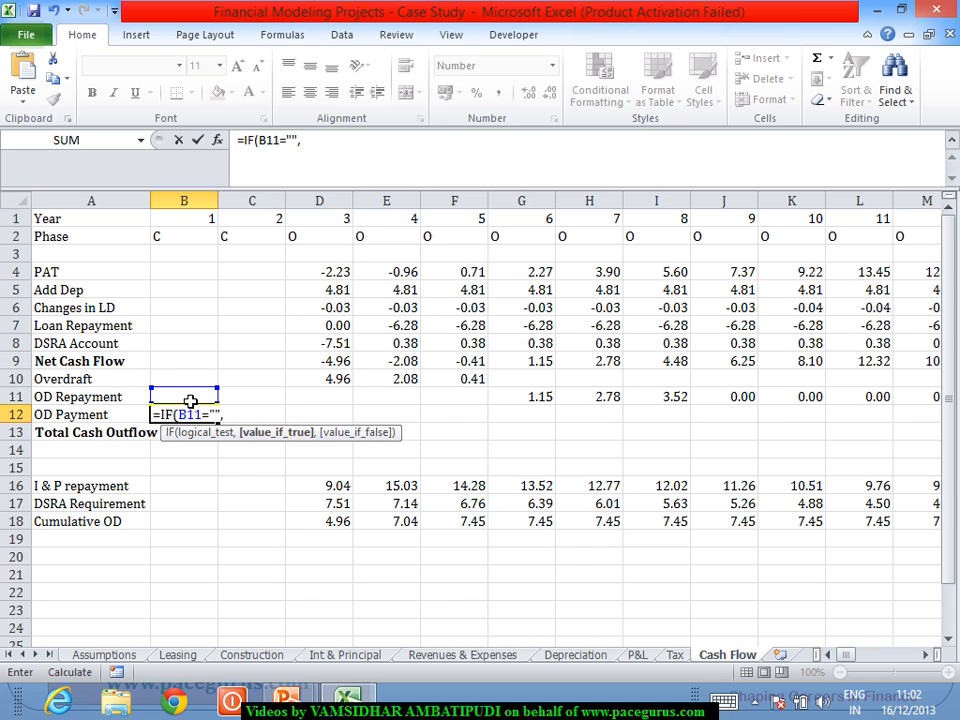
type("\"\",-")
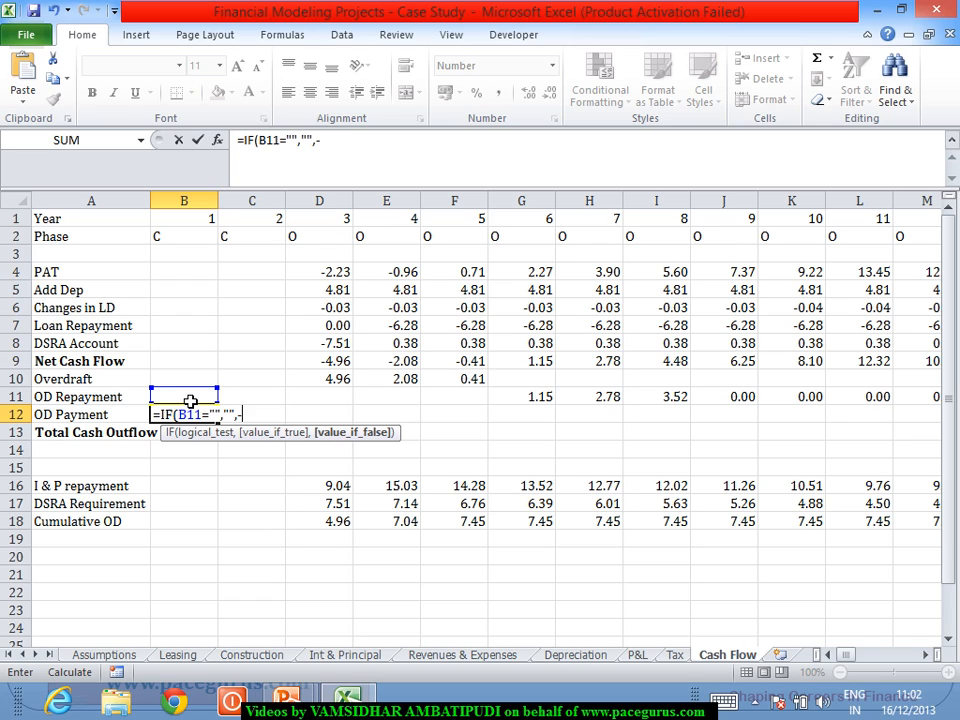
left_click(190, 402)
type(")")
key("Tab")
Fill the B12 OD Payment formula across row 12 through column AZ
left_click(191, 414)
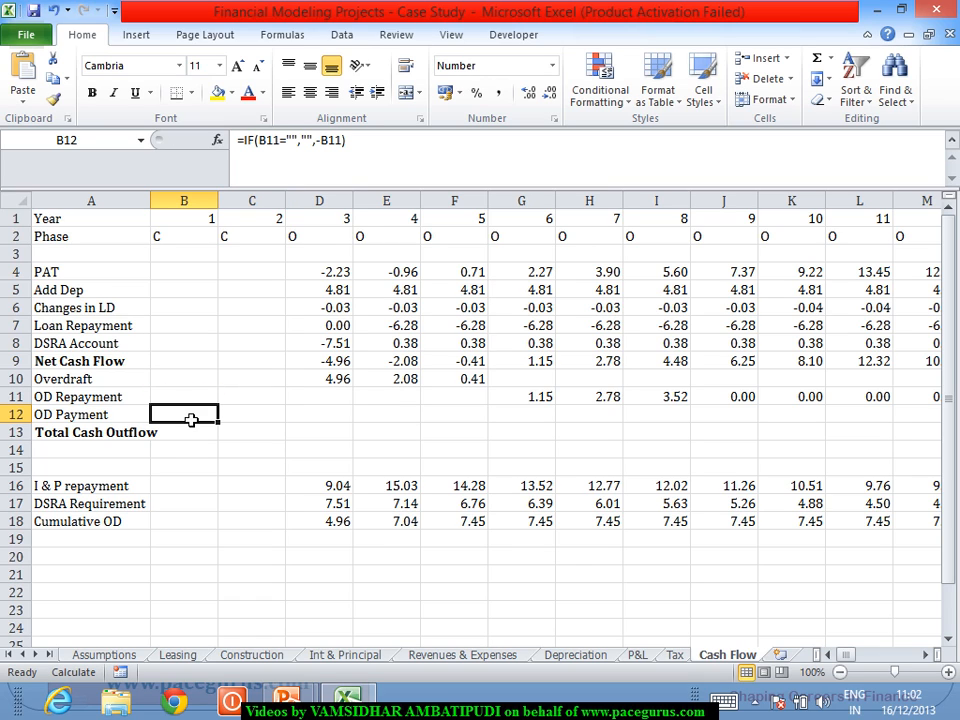
left_click_drag(227, 431, 922, 498)
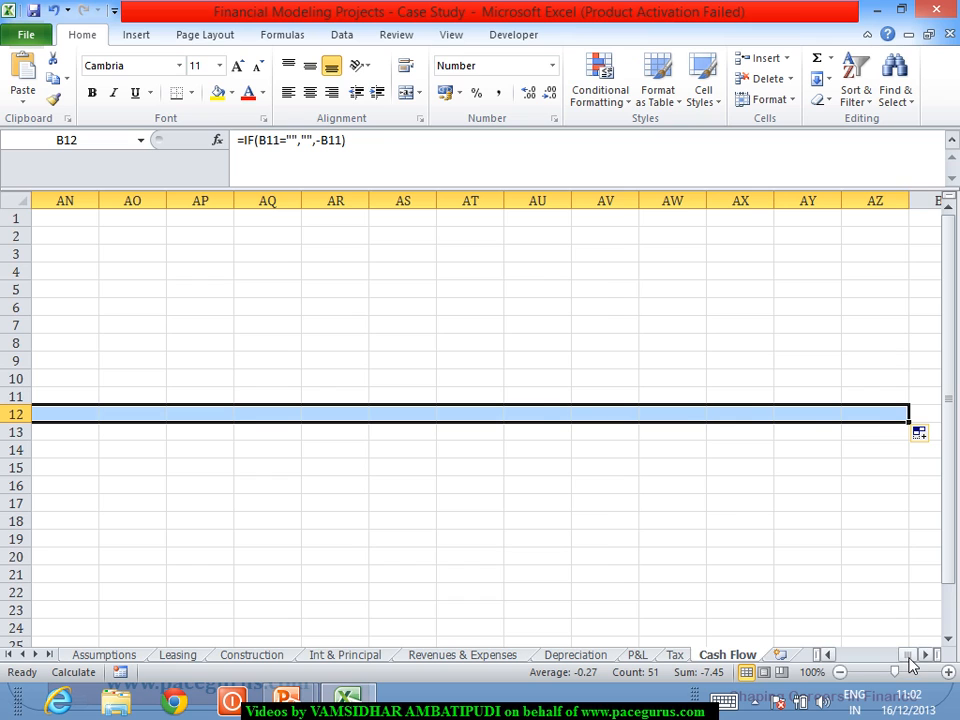
left_click_drag(908, 657, 808, 682)
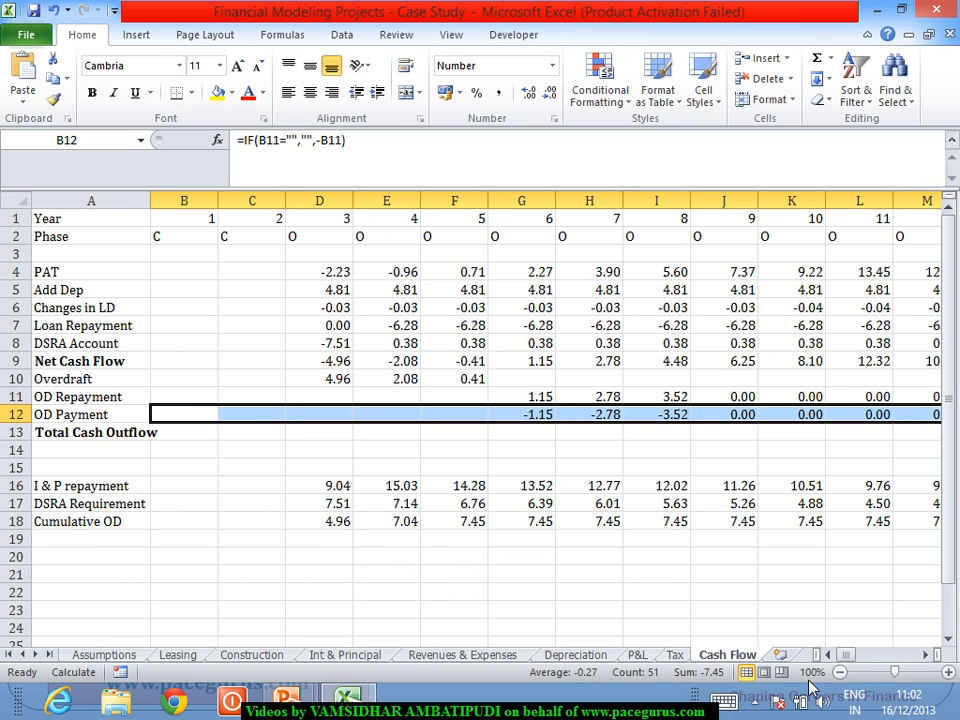
Enter the Total Cash Outflow formula =IF(B2="O",SUM(B9:B10,B12),"") in B13
left_click(201, 438)
type("=i")
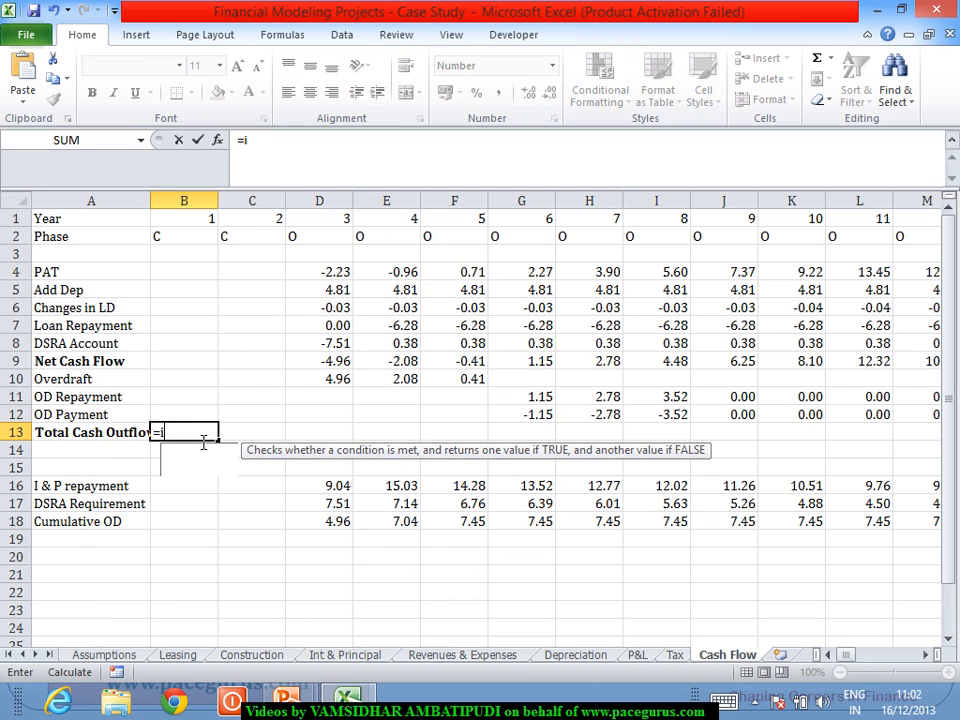
key("Tab")
left_click(169, 244)
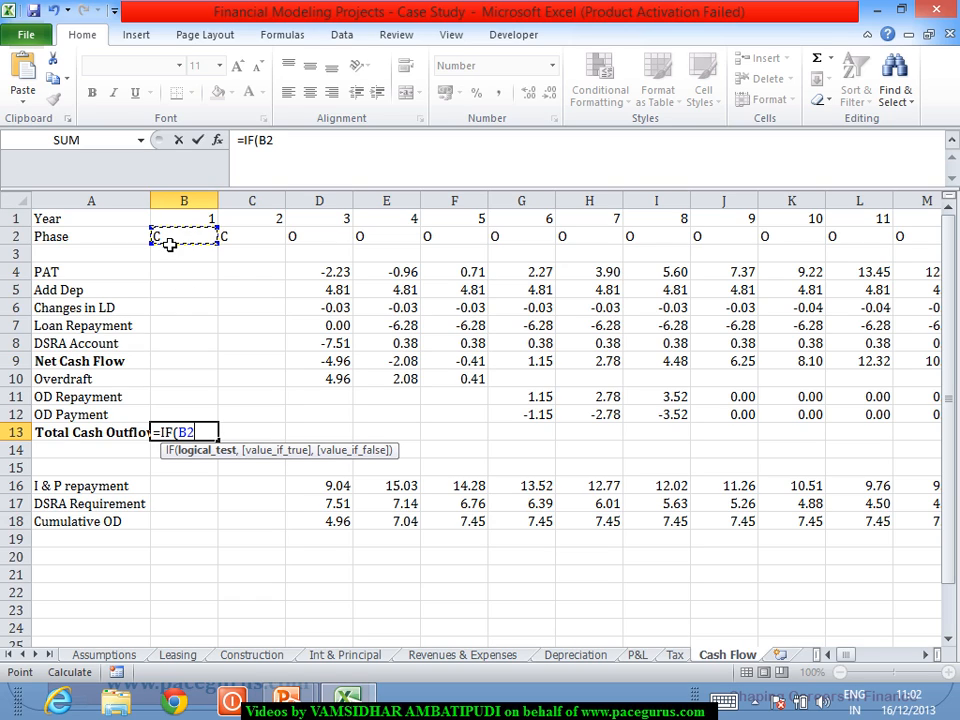
type("=\"O\"")
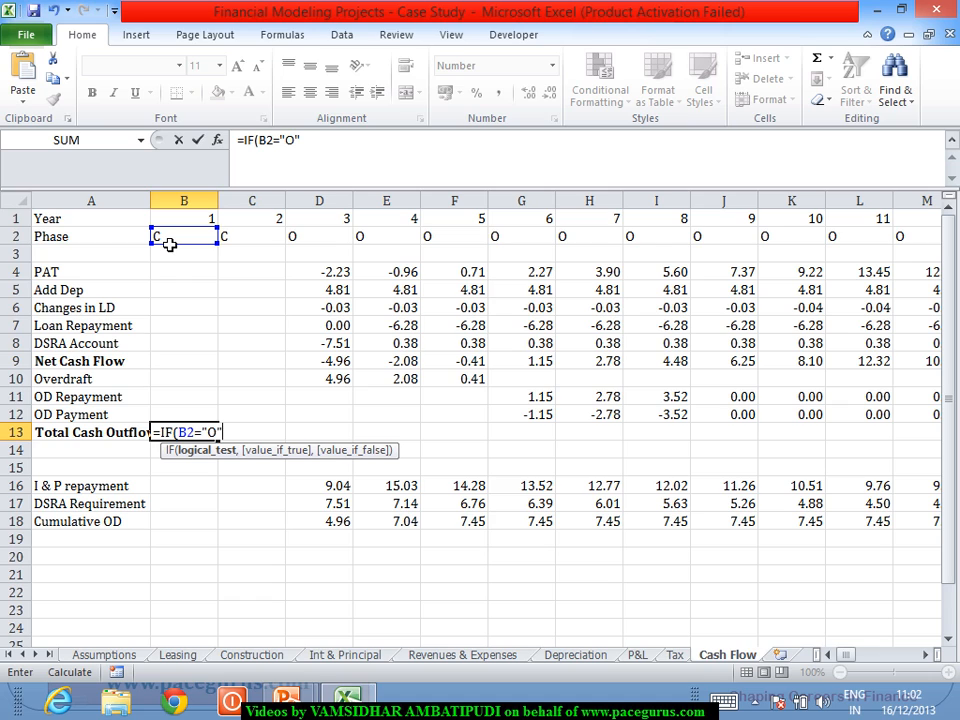
type(",")
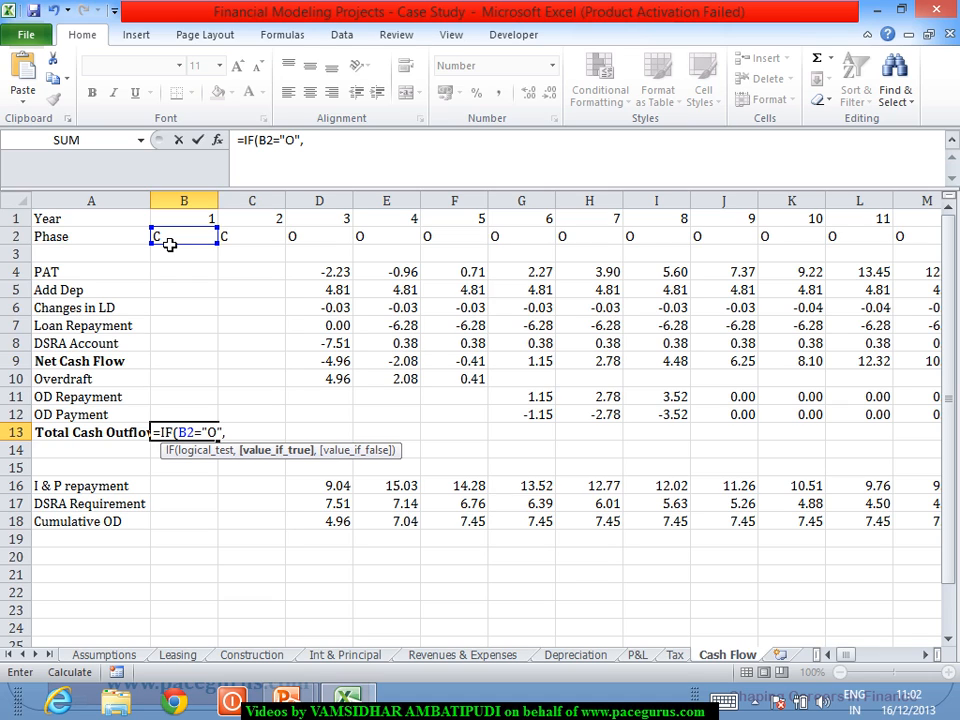
type("SUM(")
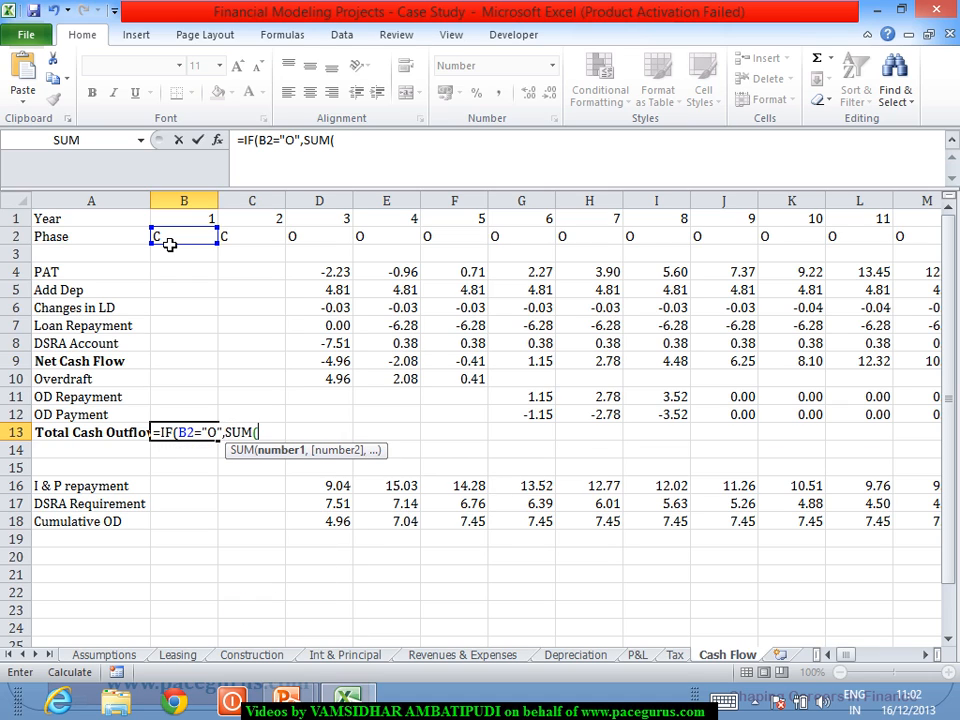
left_click_drag(179, 363, 181, 382)
type(",")
left_click(181, 418)
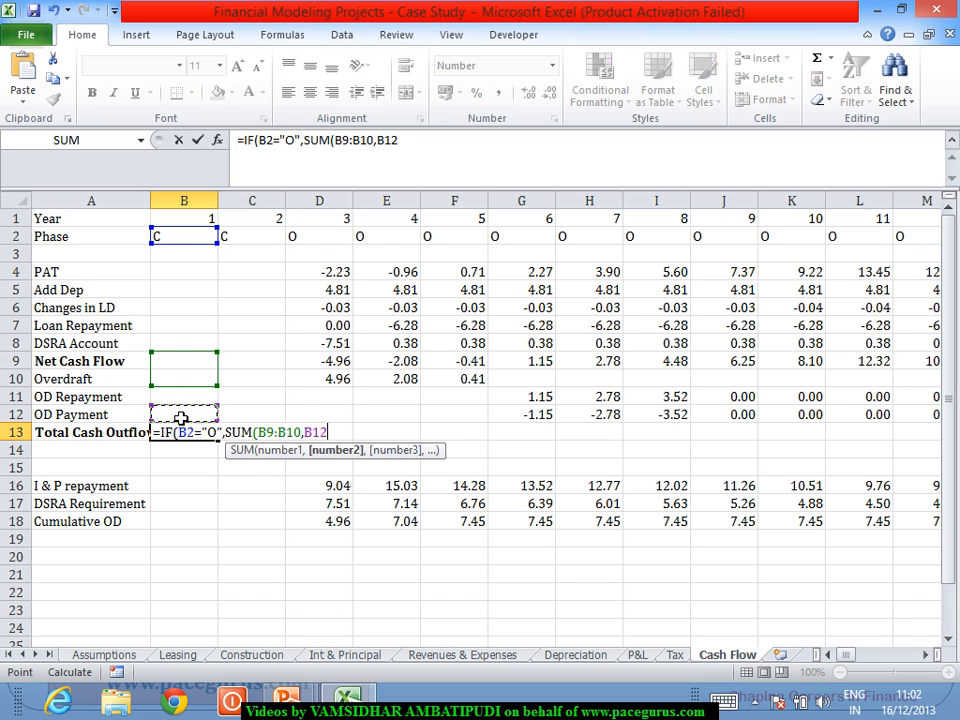
type(")")
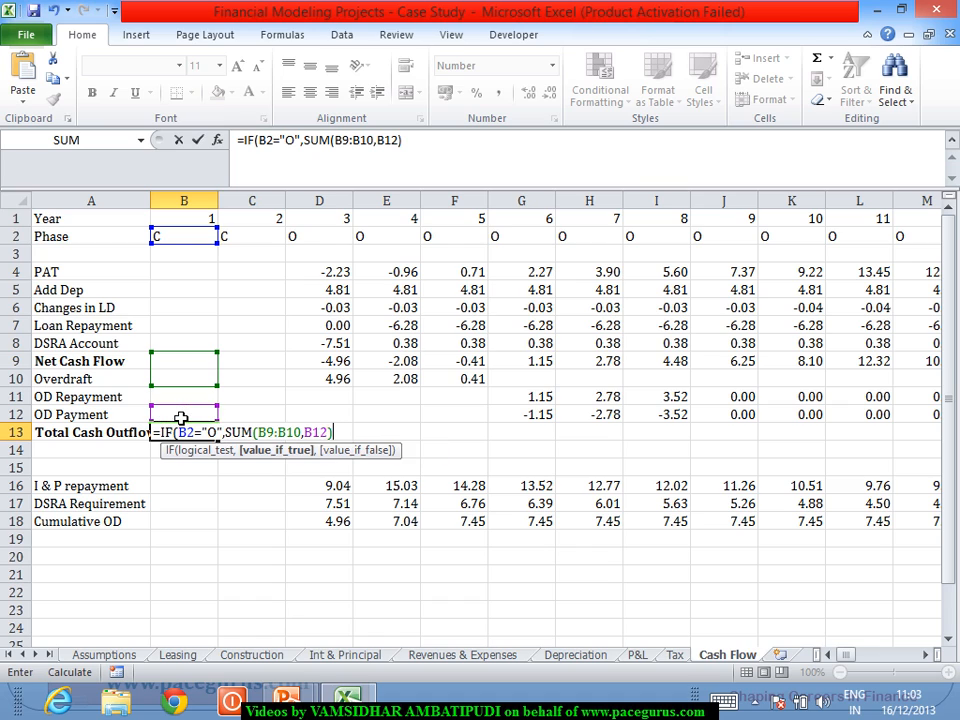
type(",\"\"")
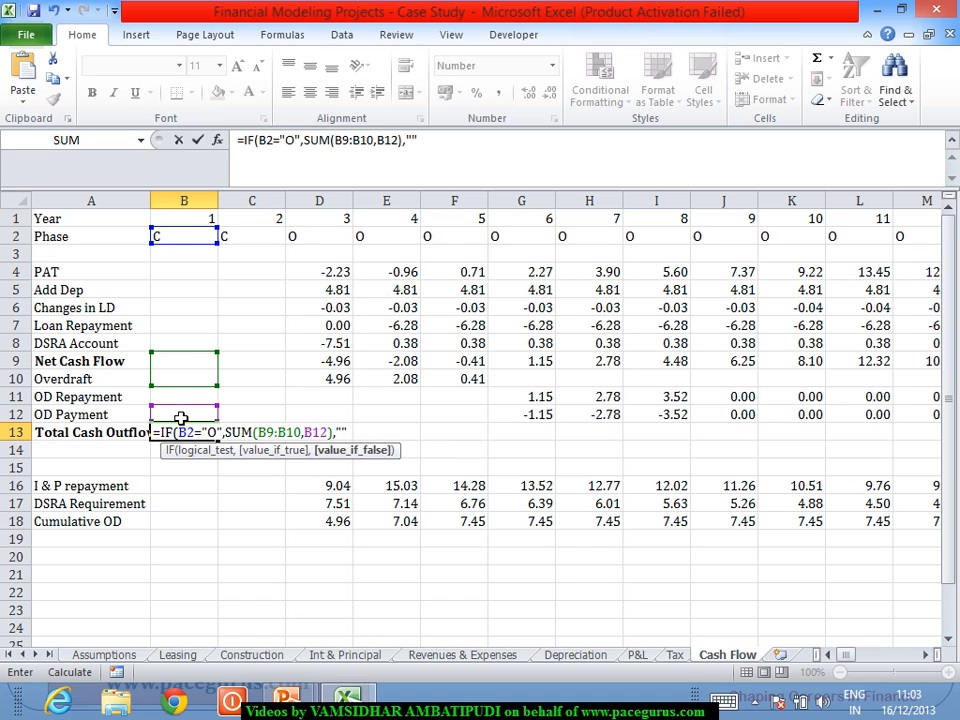
type(")")
key("Tab")
Fill the B13 Total Cash Outflow formula across row 13 through column AZ
left_click(185, 433)
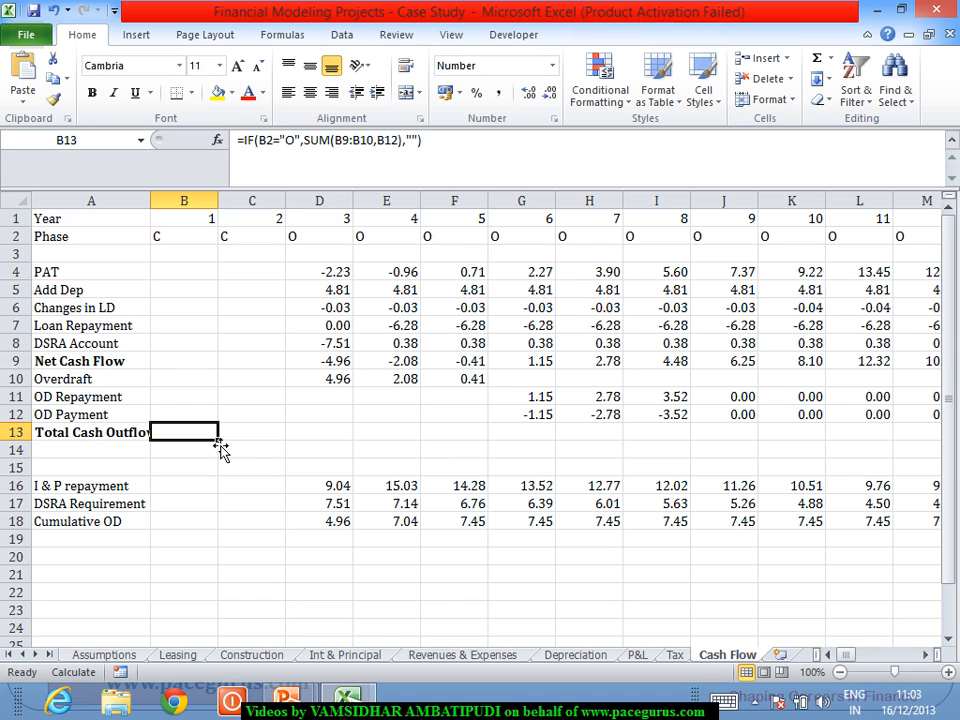
left_click_drag(226, 443, 695, 504)
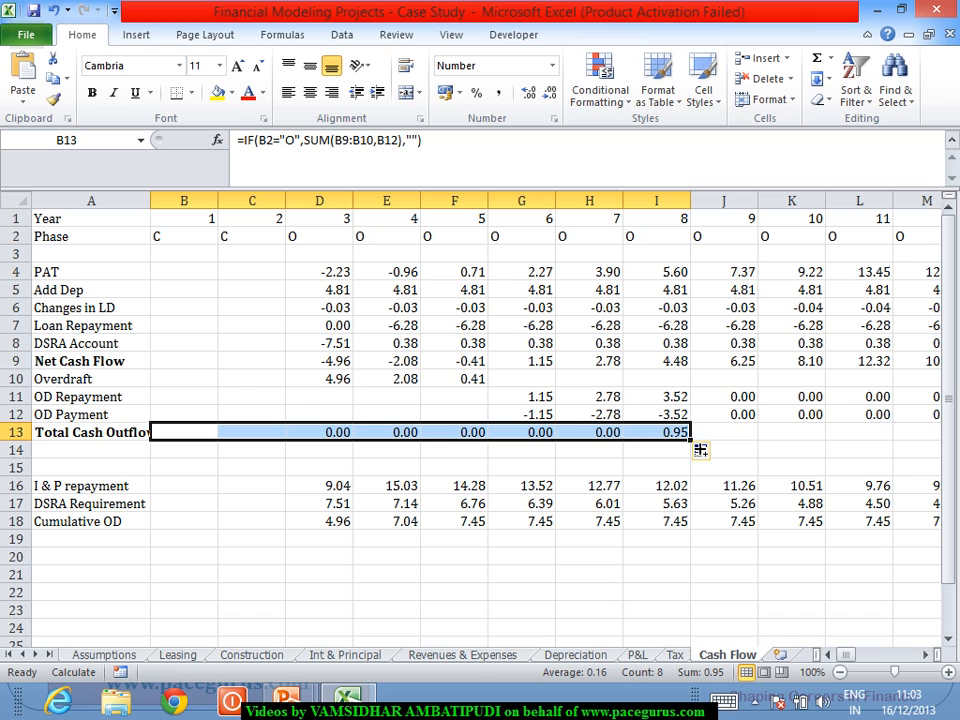
left_click_drag(690, 441, 931, 506)
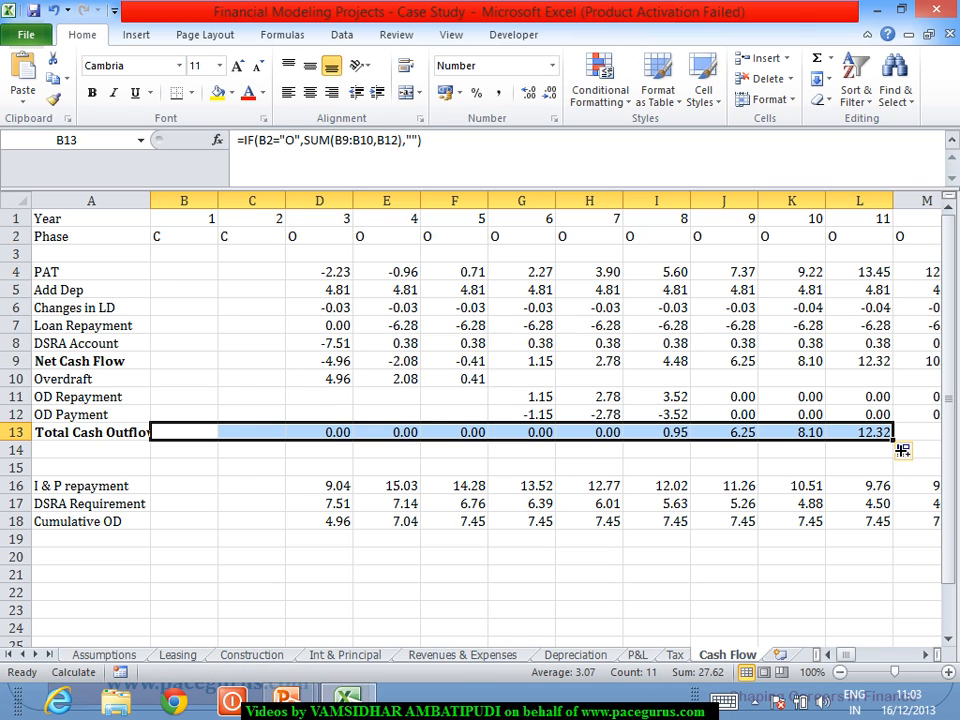
left_click_drag(902, 451, 867, 530)
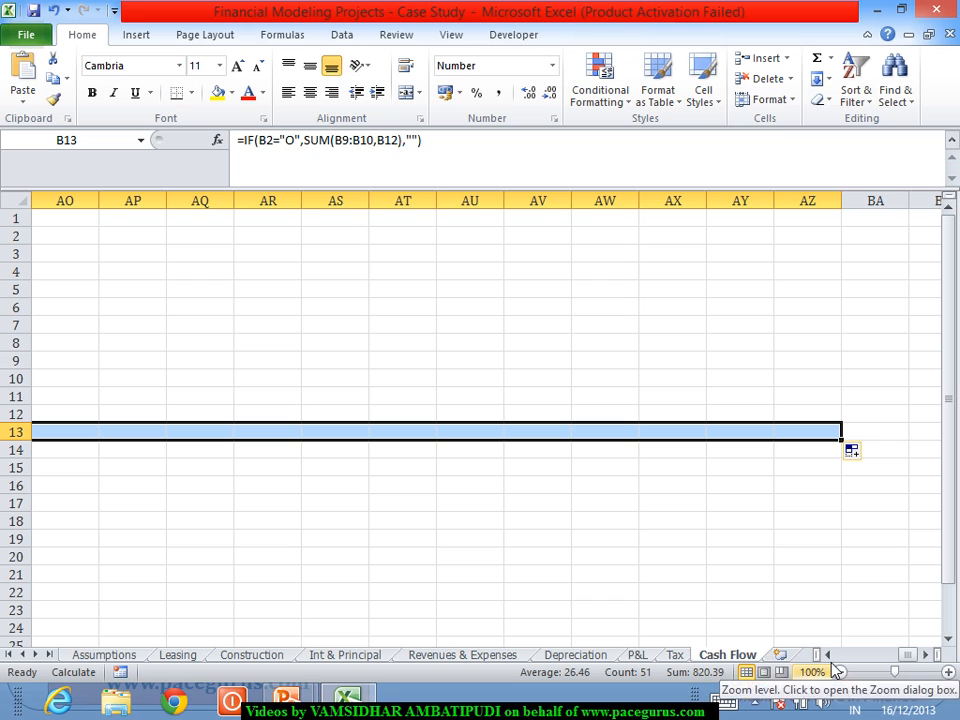
left_click(827, 655)
left_click_drag(827, 655, 827, 655)
left_click(459, 564)
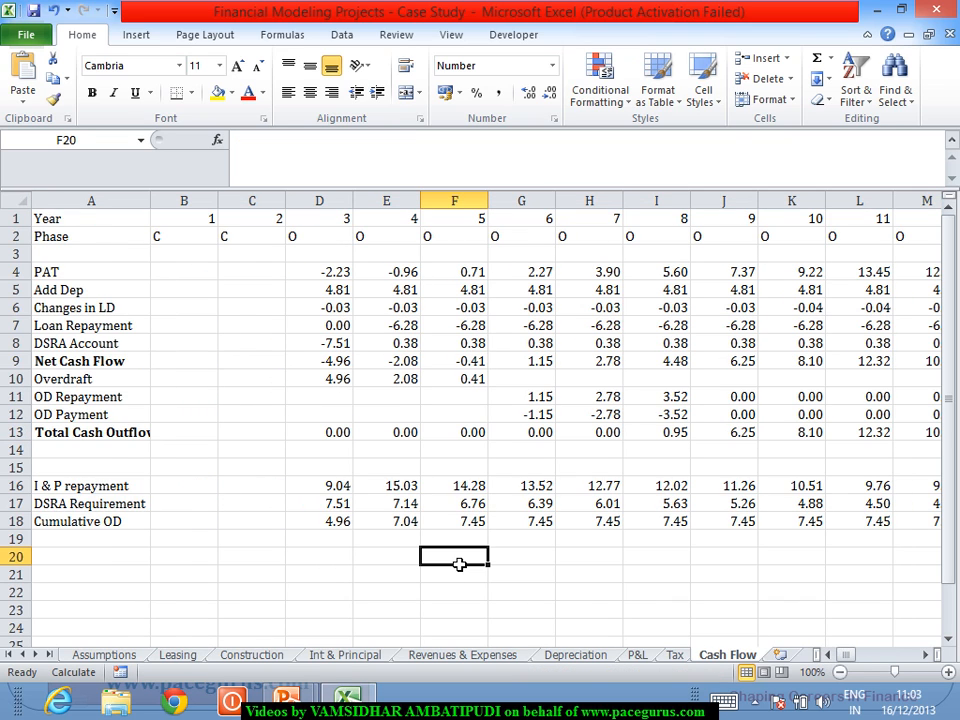
Rename the A13 label to "Total Cash Surplus" and autofit the width of column A
left_click(120, 433)
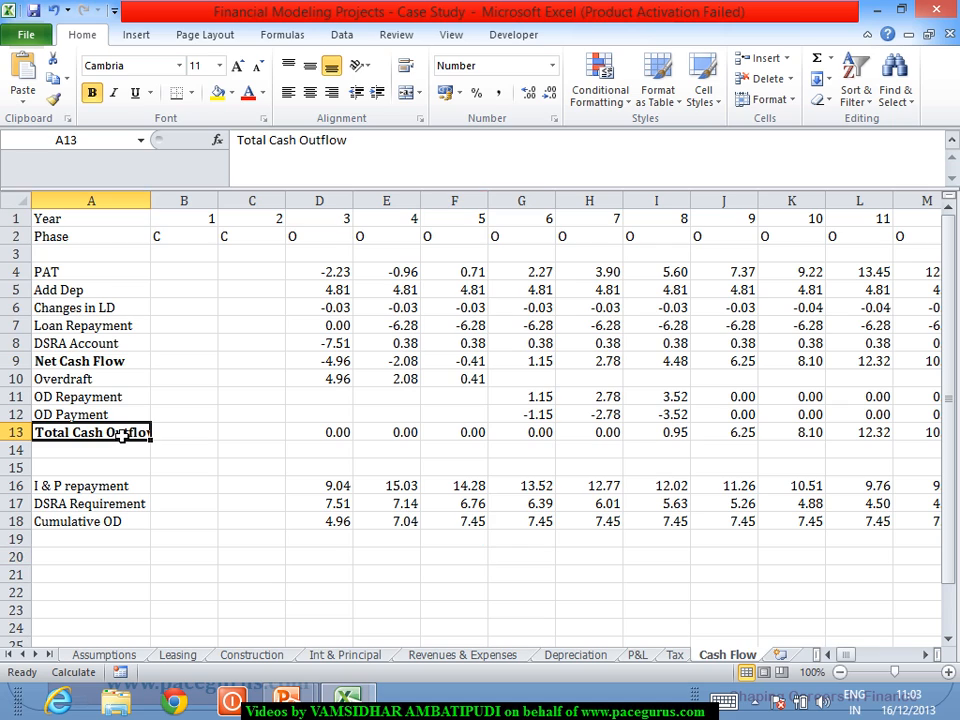
double_click(311, 150)
type("Sur")
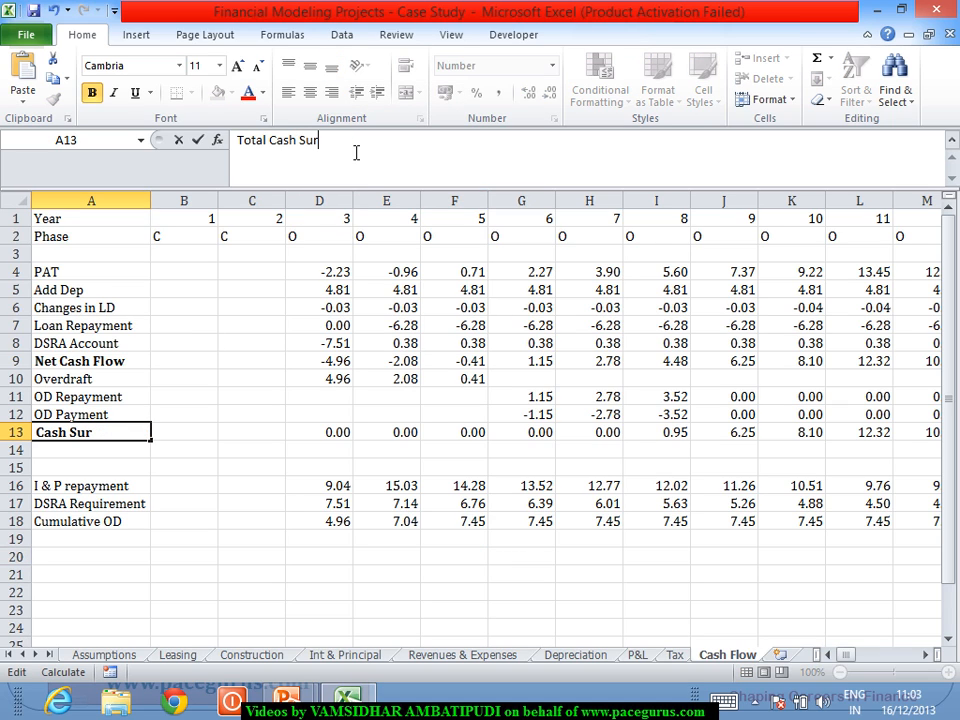
type("plus")
key("Return")
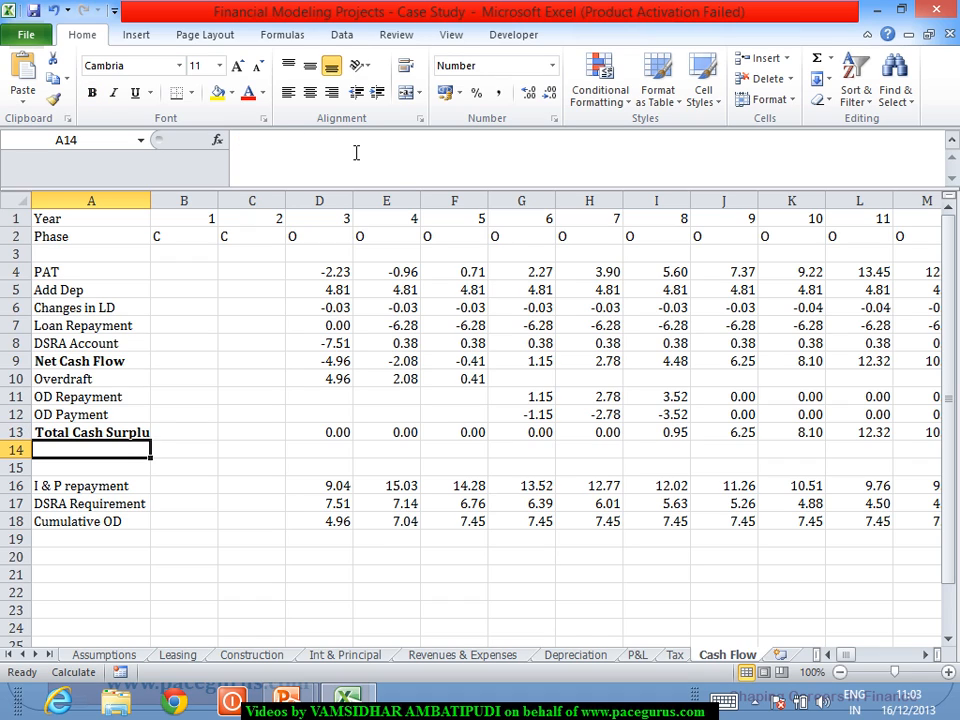
double_click(160, 200)
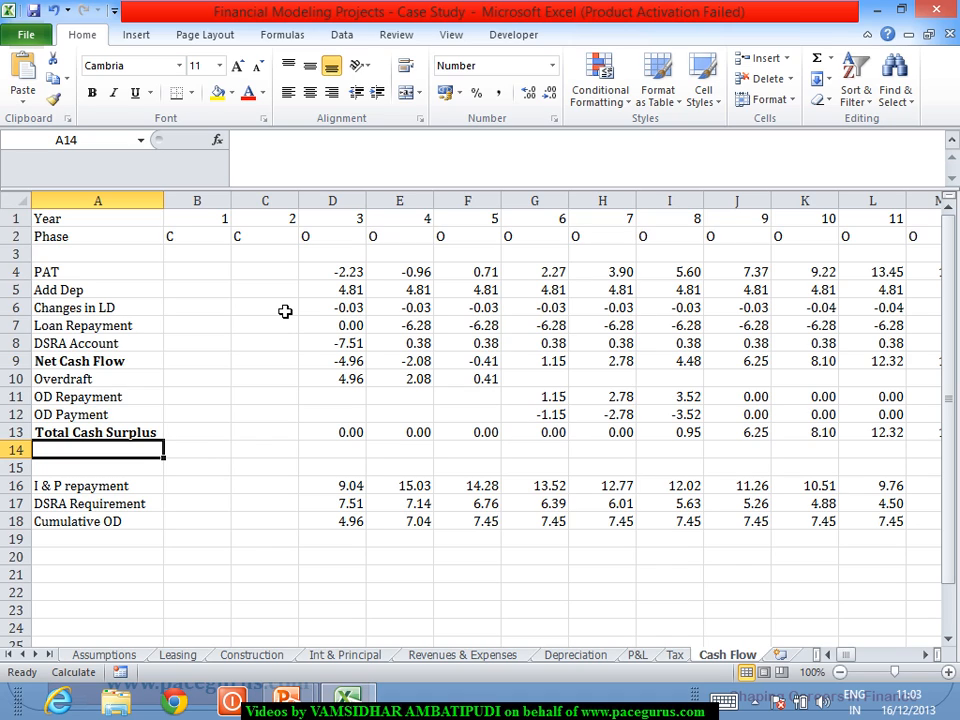
Enter the label "Cumulative Cash Surplus" in A19, directly under Cumulative OD
left_click(73, 556)
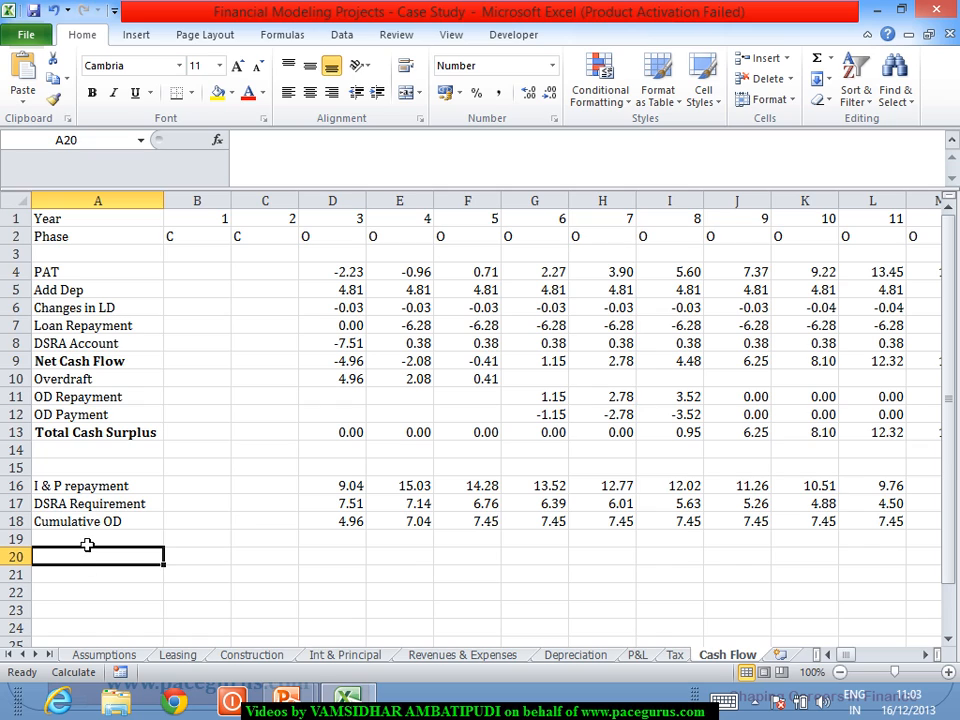
left_click(86, 543)
type("Cumula")
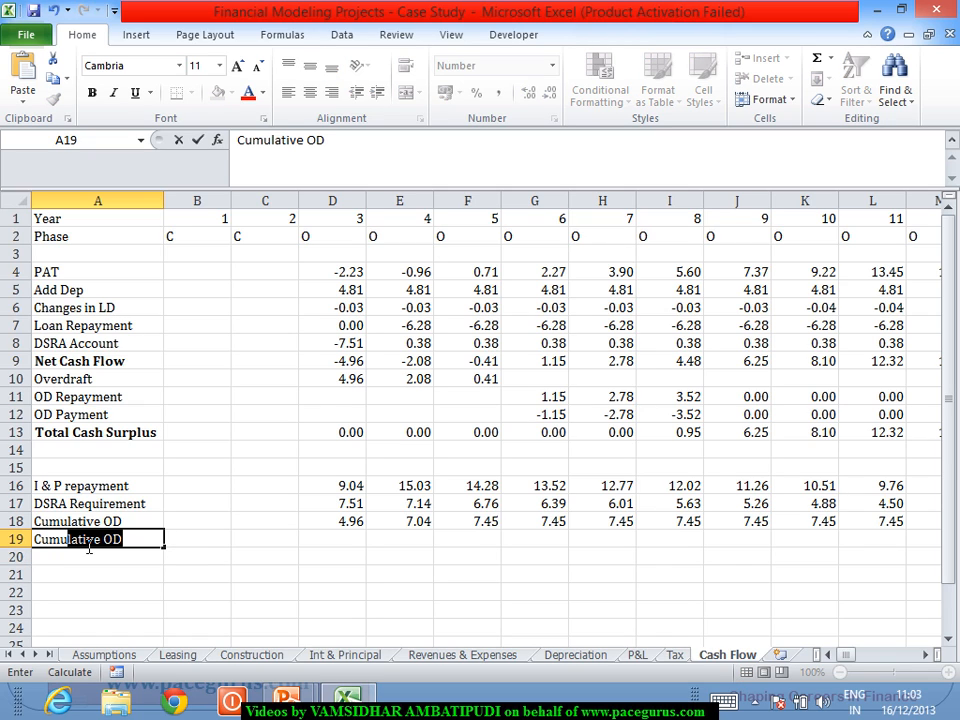
type("tive ")
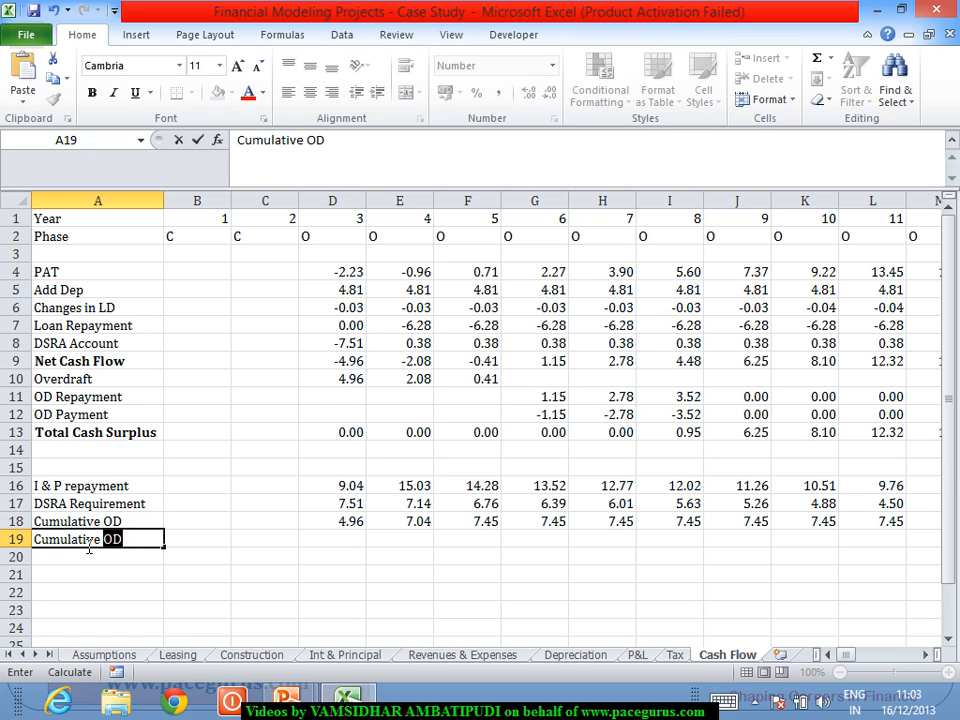
type("Cash Surplus")
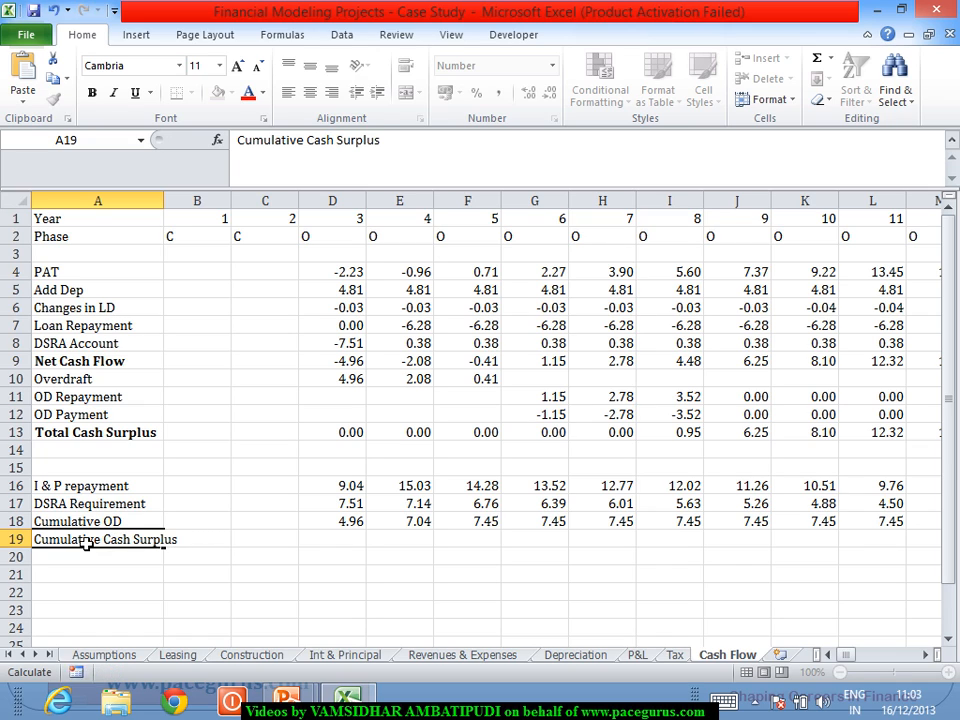
Enter the Cumulative Cash Surplus formula =IF(B2="O",SUM($B13:B13),"") in B19
key("Tab")
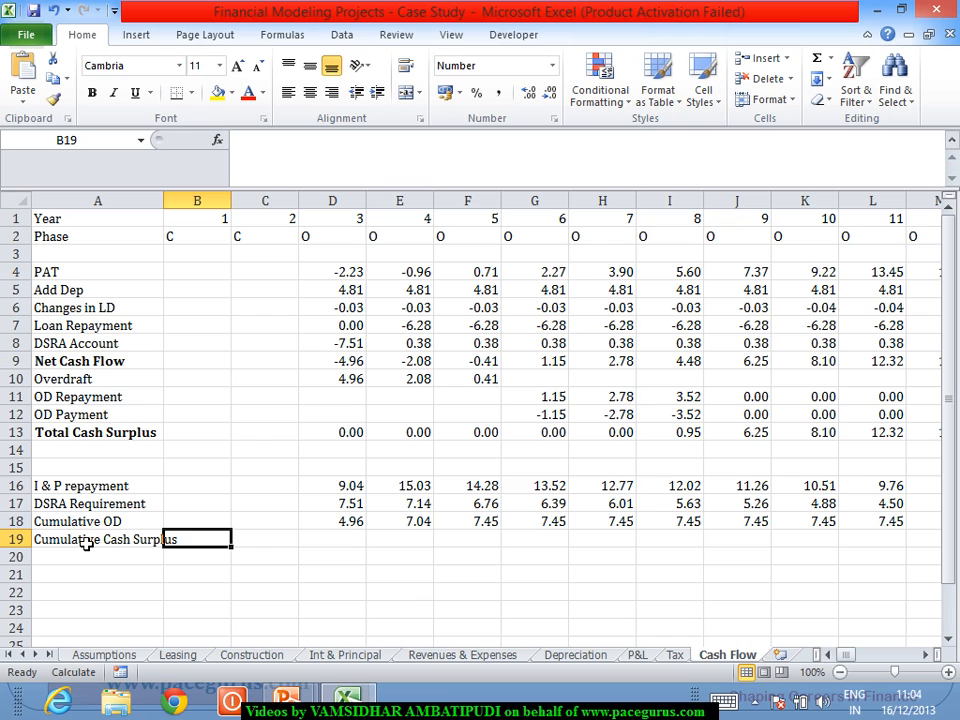
type("=if")
key("Tab")
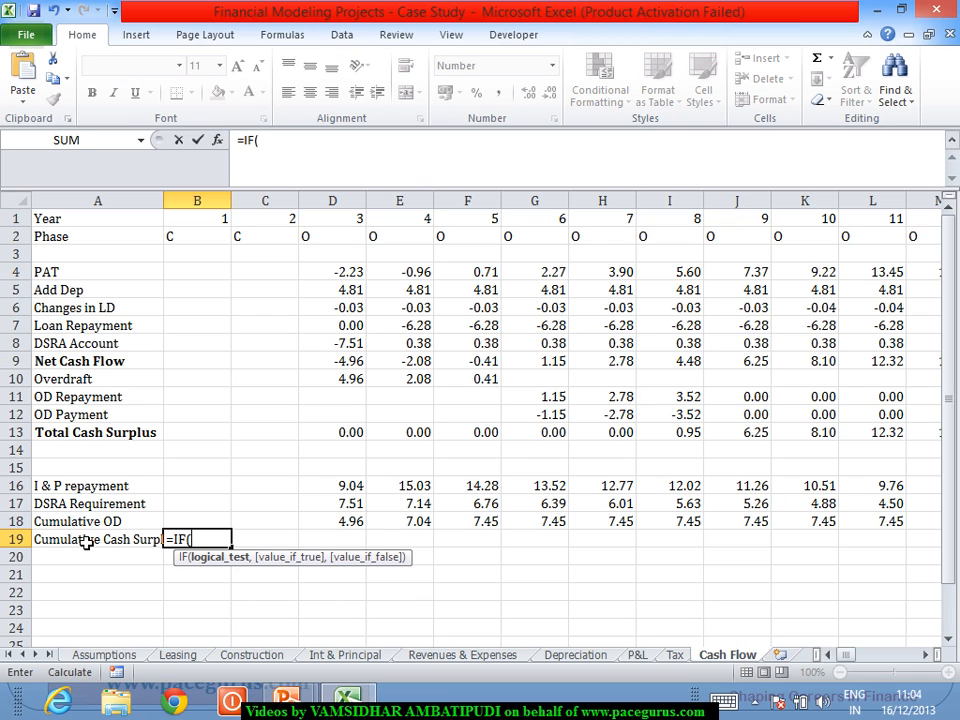
left_click(190, 240)
type("=")
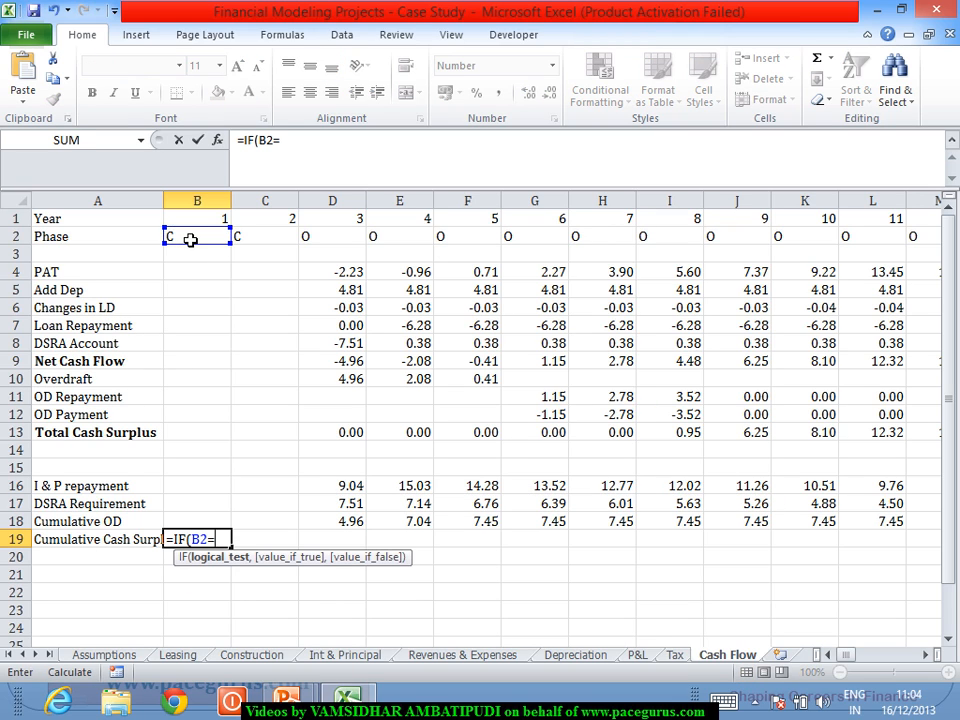
type("\"O\",")
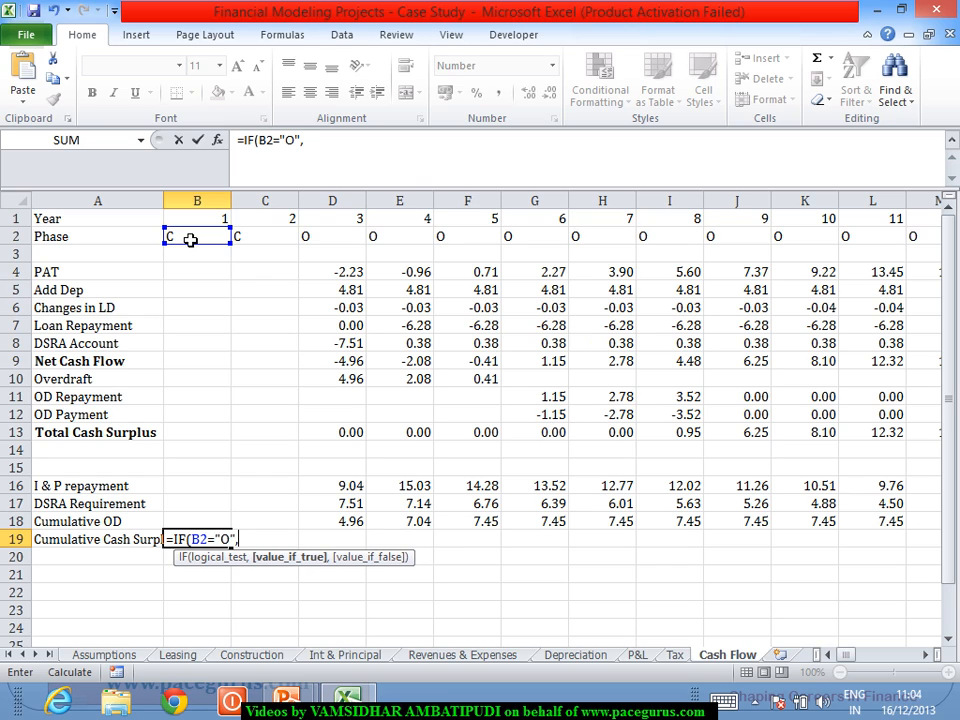
type("Sum")
key("Tab")
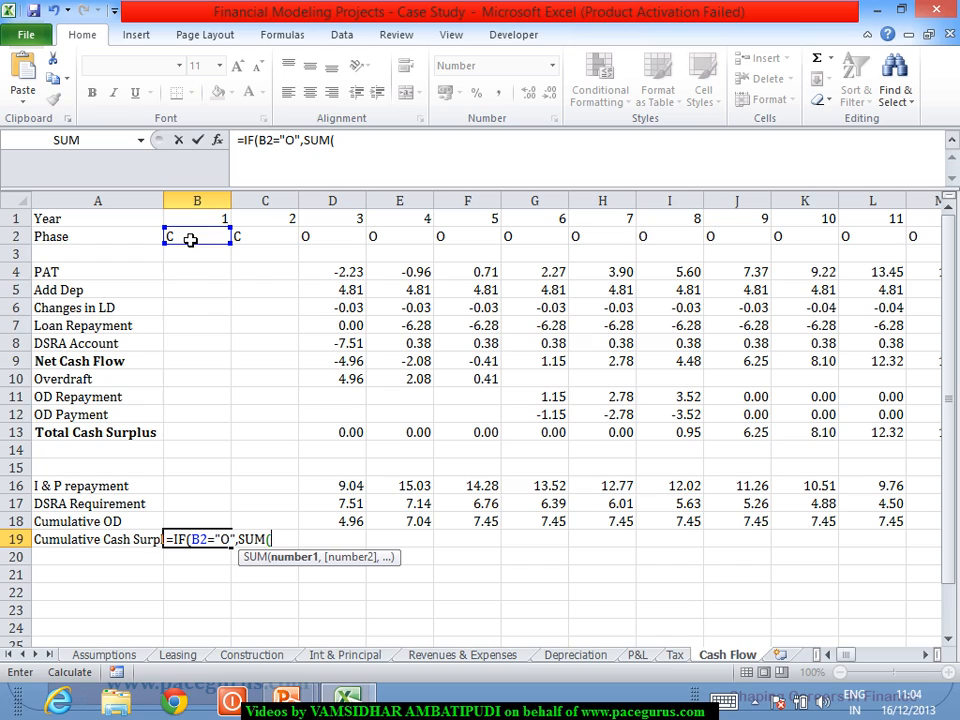
left_click(213, 438)
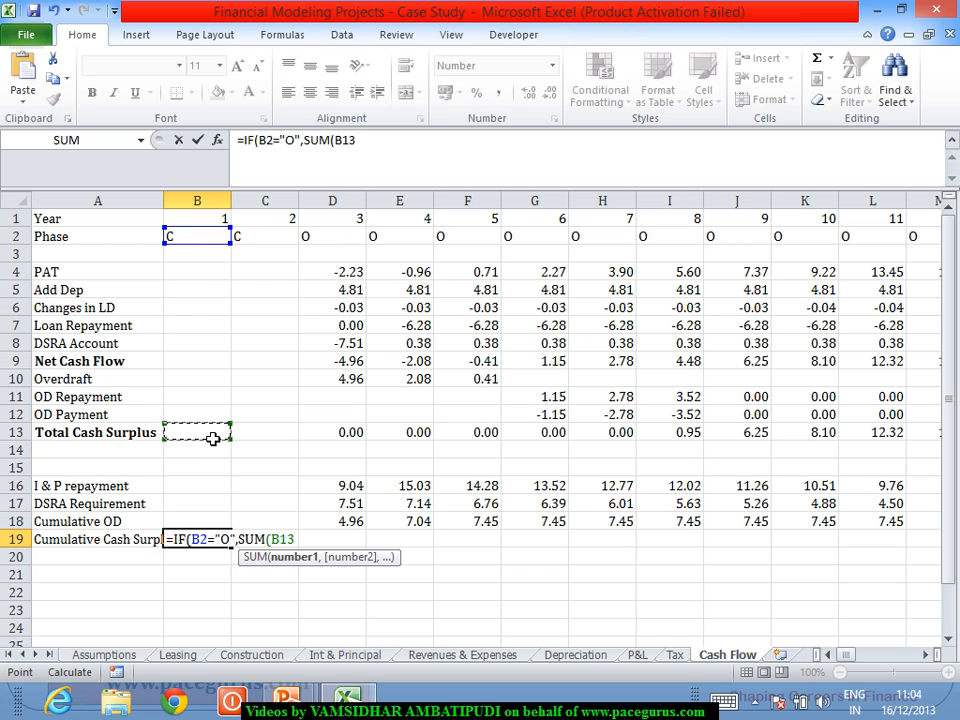
key("F8")
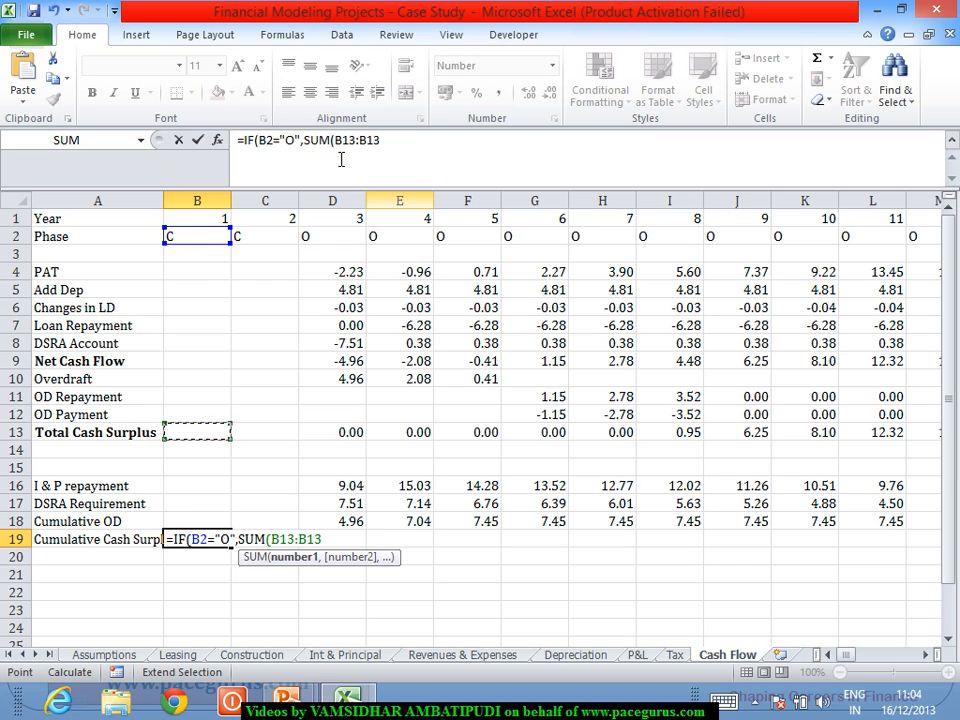
left_click(341, 151)
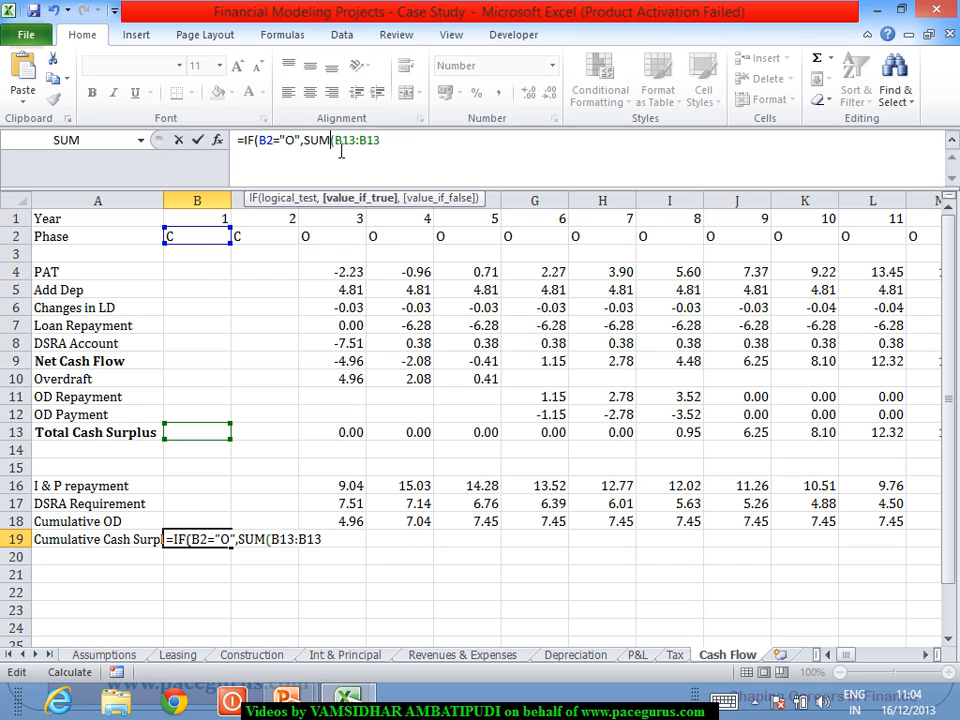
key("Right")
type("$")
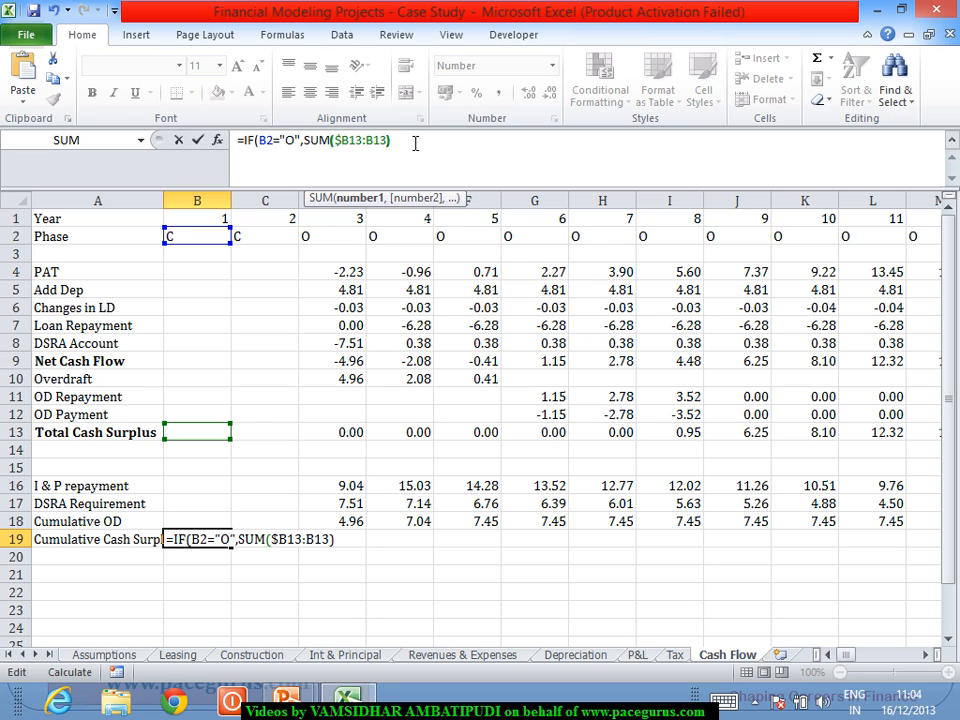
type("),")
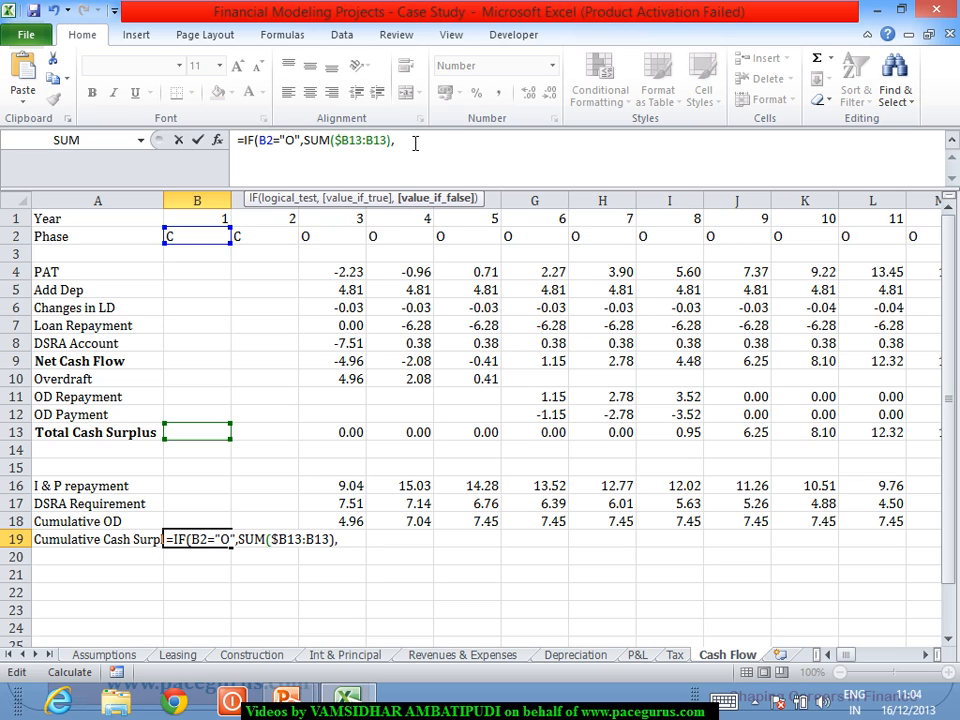
type("\"\")")
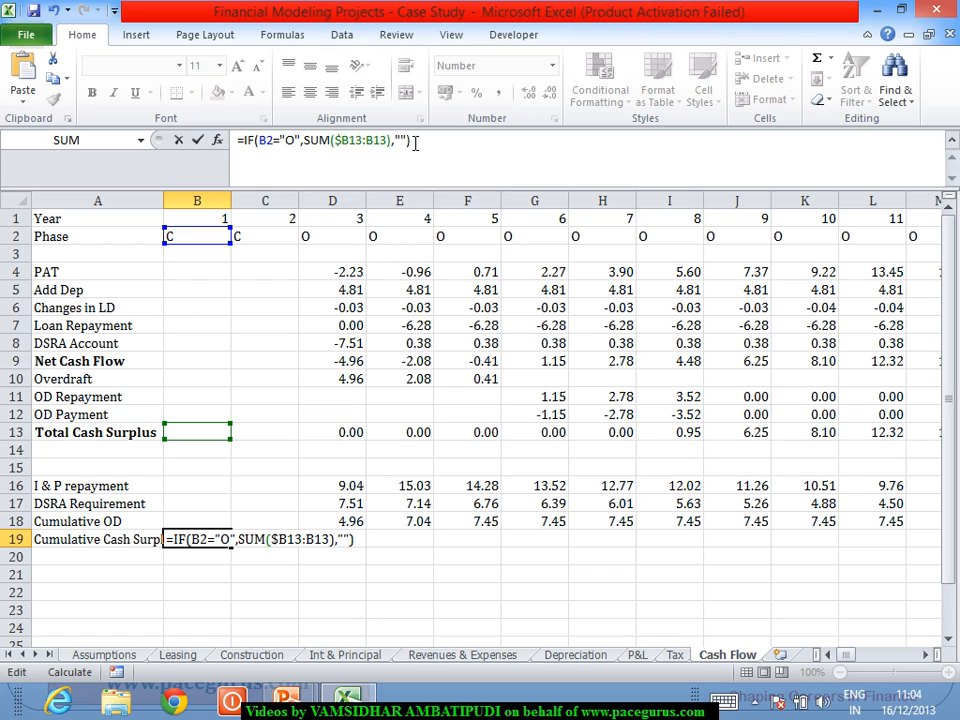
key("Return")
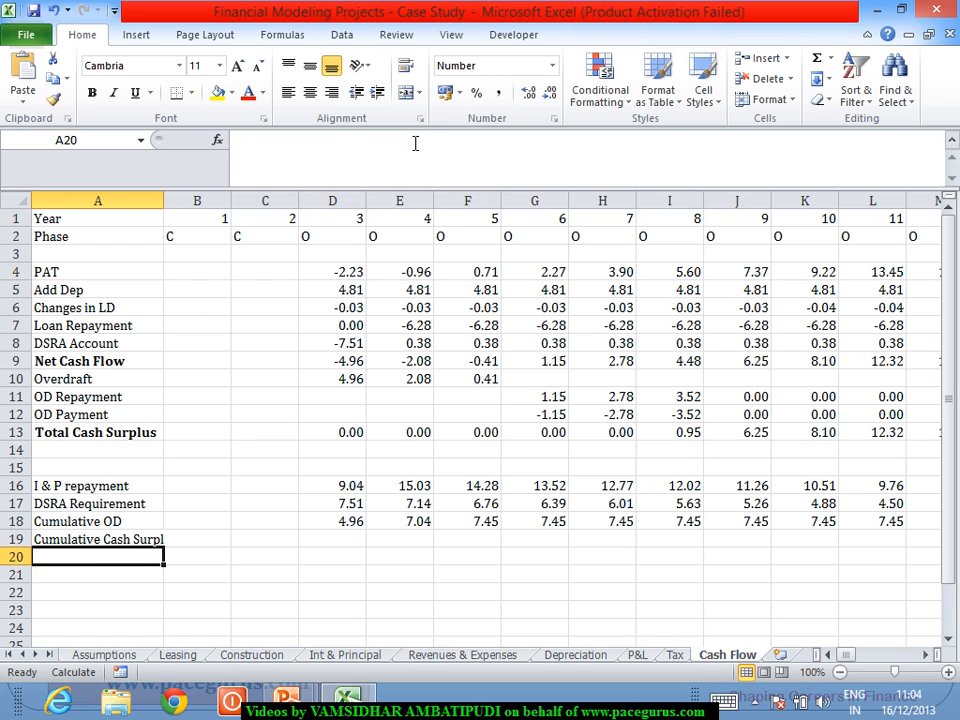
Fill the B19 Cumulative Cash Surplus formula across row 19 through column AZ
left_click(200, 540)
left_click_drag(240, 555, 820, 540)
left_click_drag(856, 620, 854, 620)
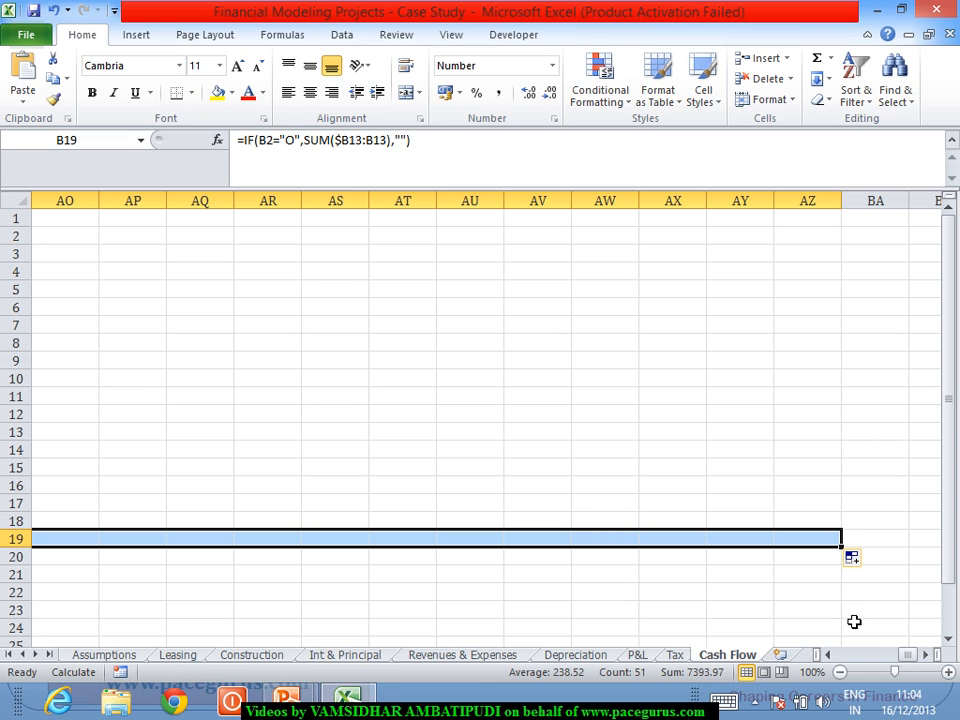
Examine the filled Cumulative Cash Surplus values in row 19 from the last columns back to year 1
left_click(832, 656)
left_click(832, 656)
left_click(832, 656)
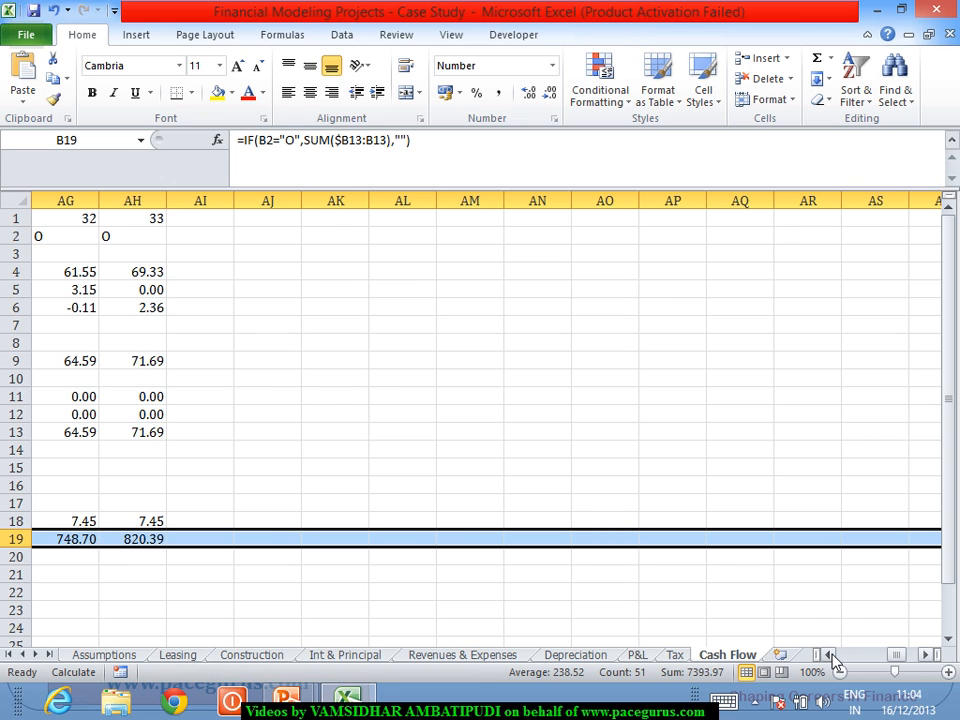
left_click(832, 656)
left_click(832, 656)
left_click(832, 656)
left_click(832, 656)
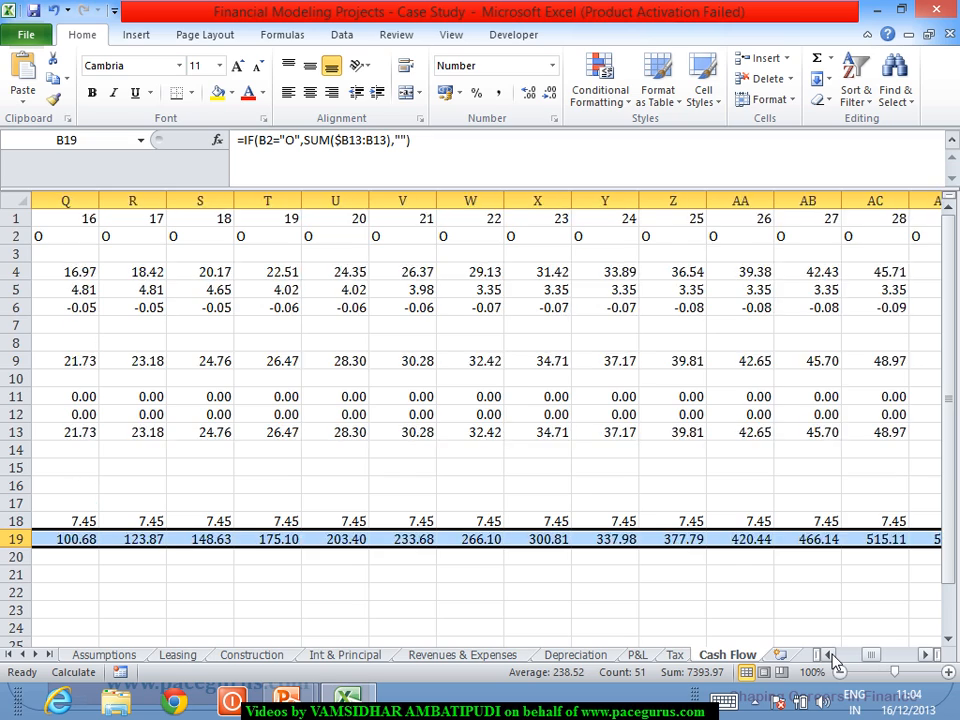
left_click(832, 656)
left_click(832, 656)
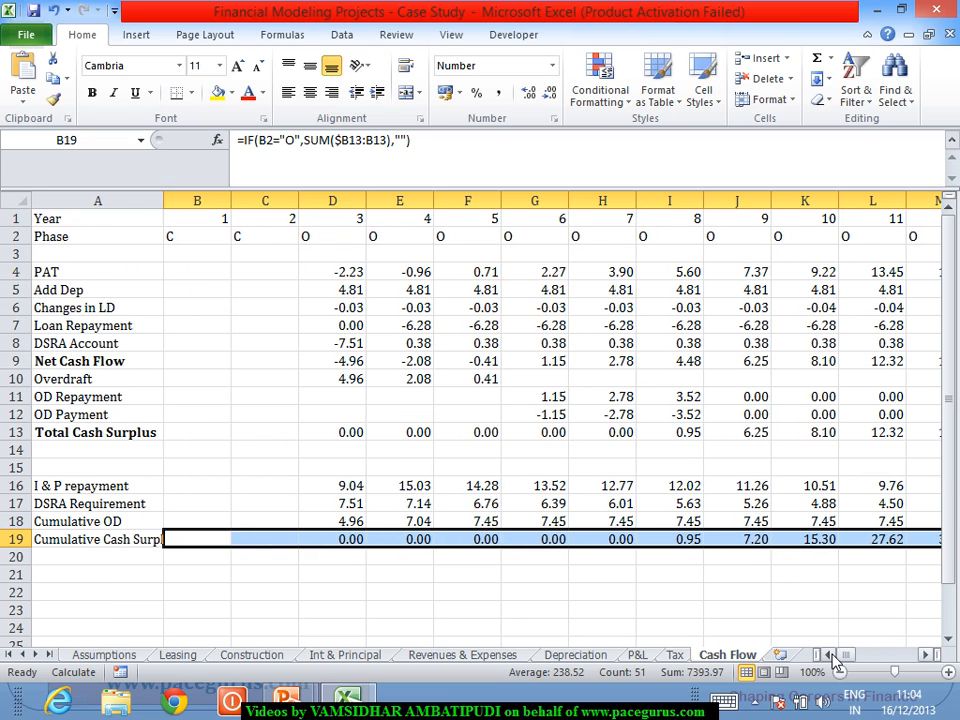
Shrink the formula bar to a single line and autofit the width of column A
left_click(467, 577)
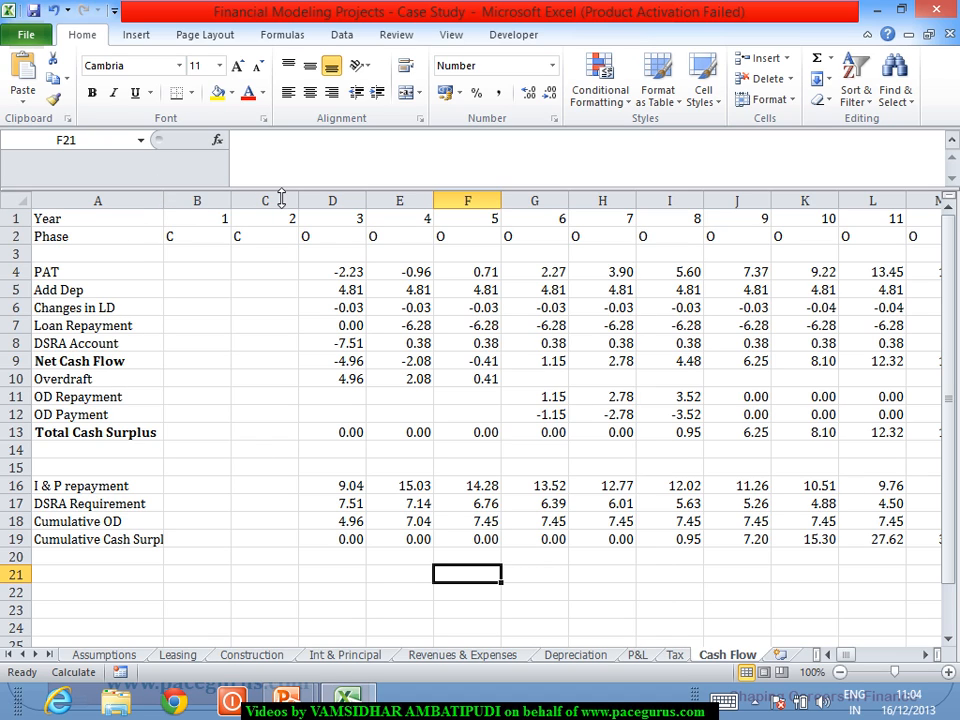
left_click_drag(281, 193, 283, 153)
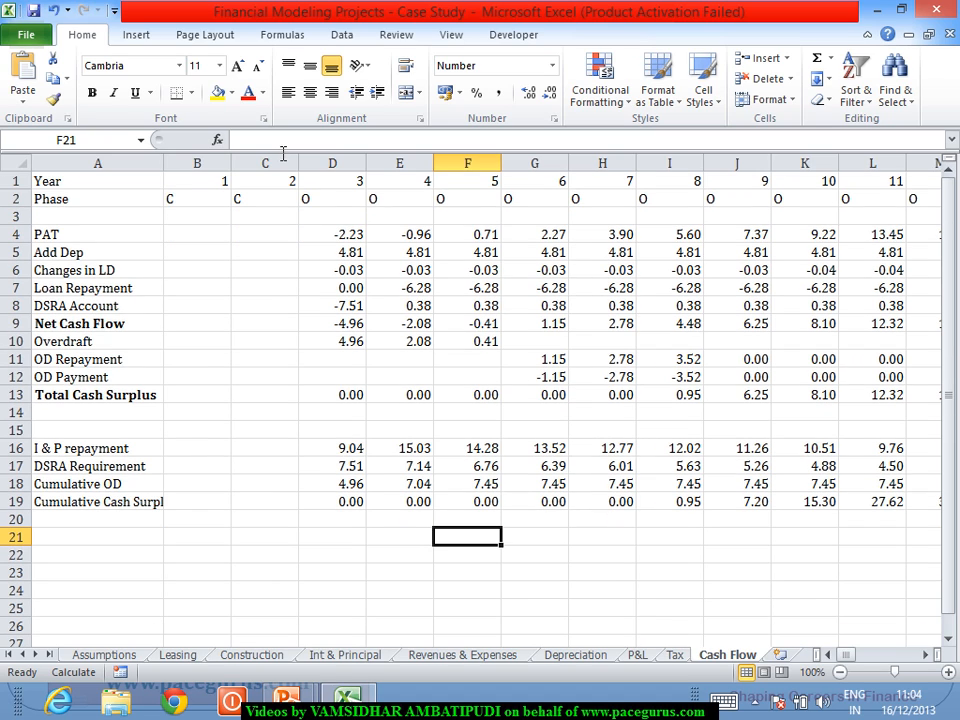
double_click(177, 165)
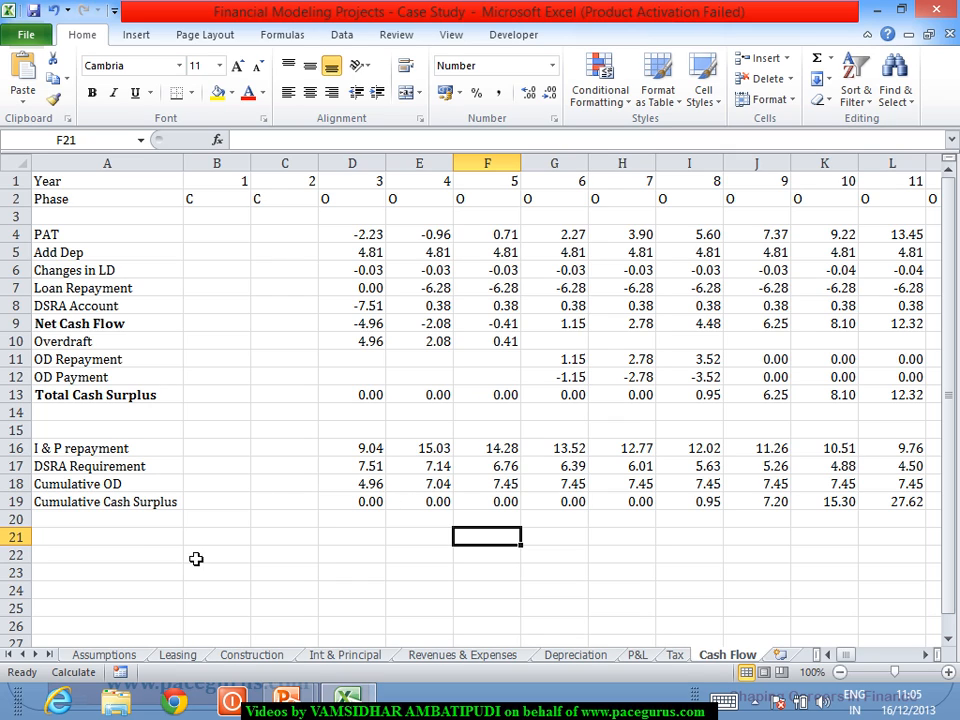
Enter the label "Outstanding OD" in A20, directly under Cumulative Cash Surplus
left_click(131, 521)
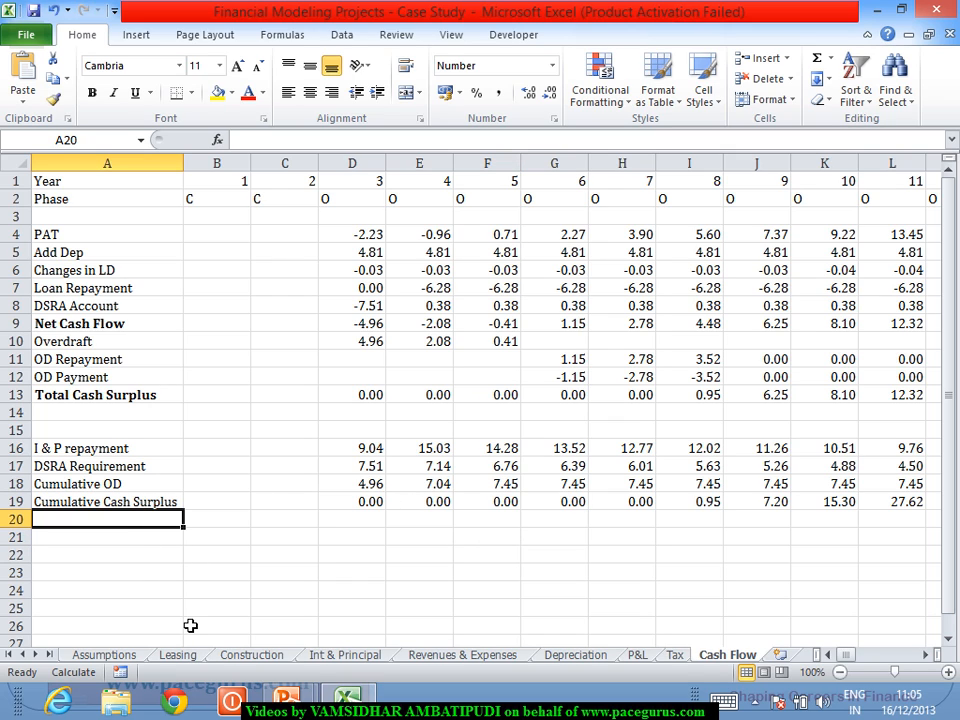
type("Outstand")
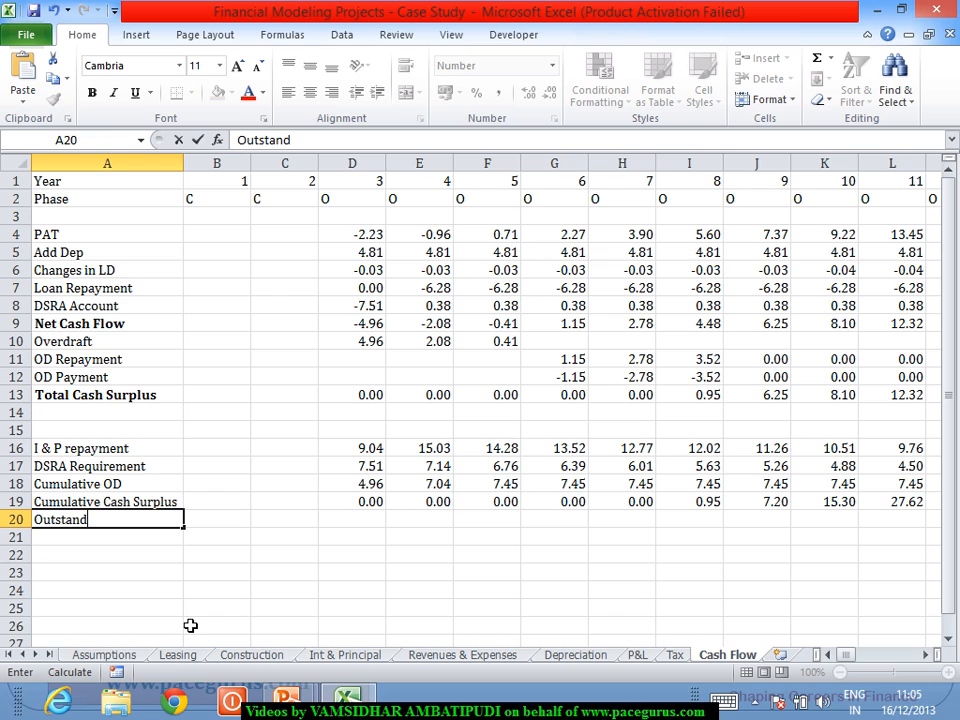
type("ing OD")
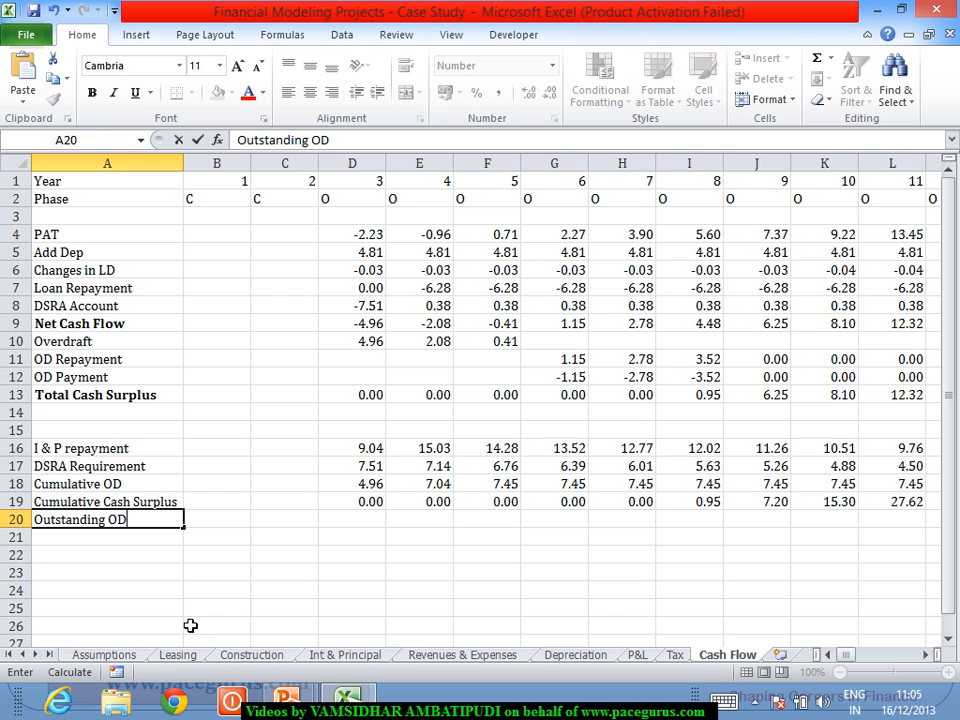
key("Tab")
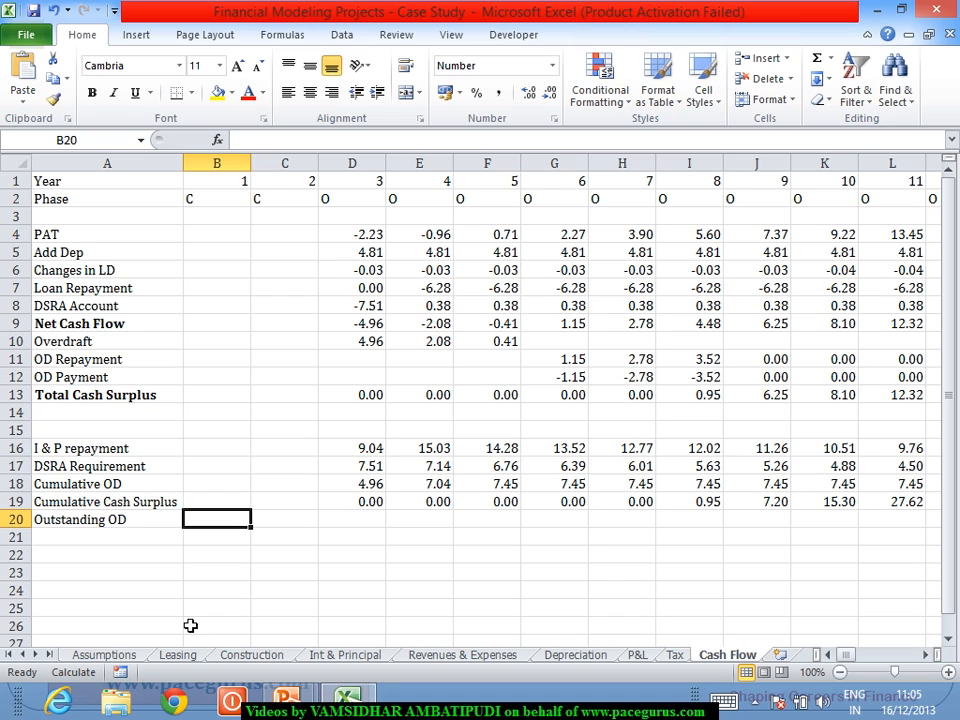
Compare the sum of the Overdraft values in D10:F10 with the sum of the OD Repayment values in G11:I11
left_click(365, 347)
left_click_drag(365, 347, 504, 343)
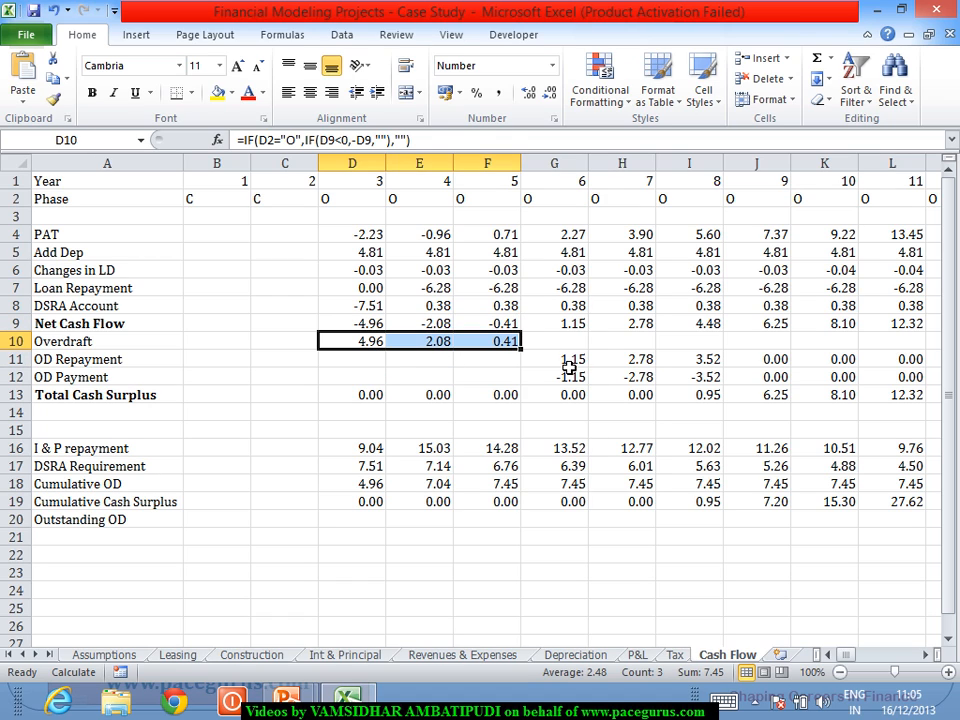
left_click(567, 364)
left_click_drag(567, 366, 667, 368)
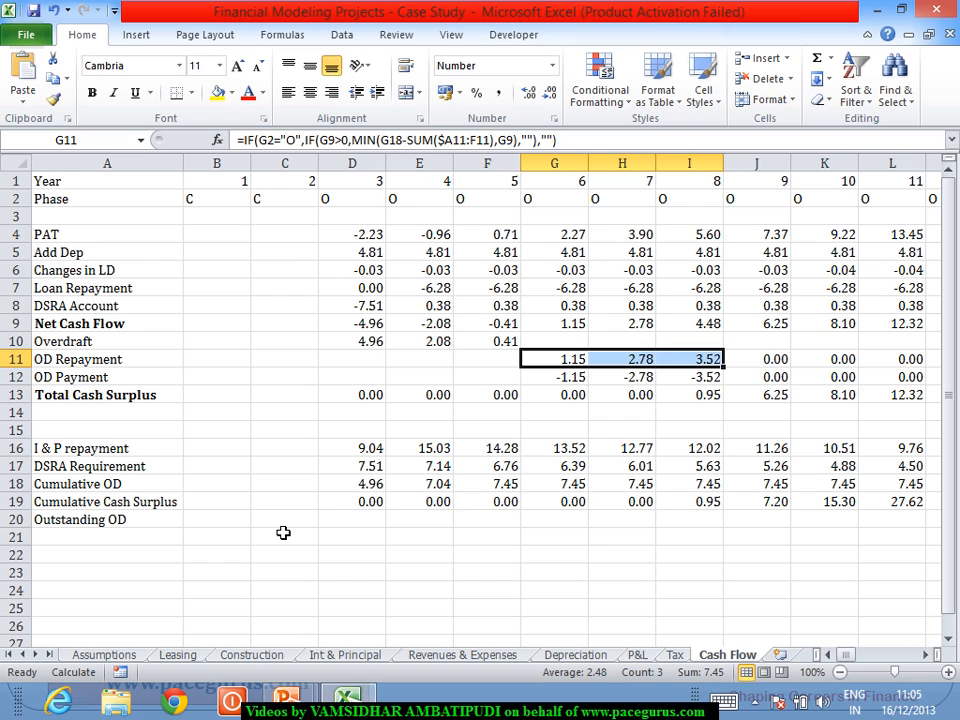
Start the Outstanding OD formula in B20: if the phase in B2 is "O", sum the overdraft over $B10:B10
left_click(225, 519)
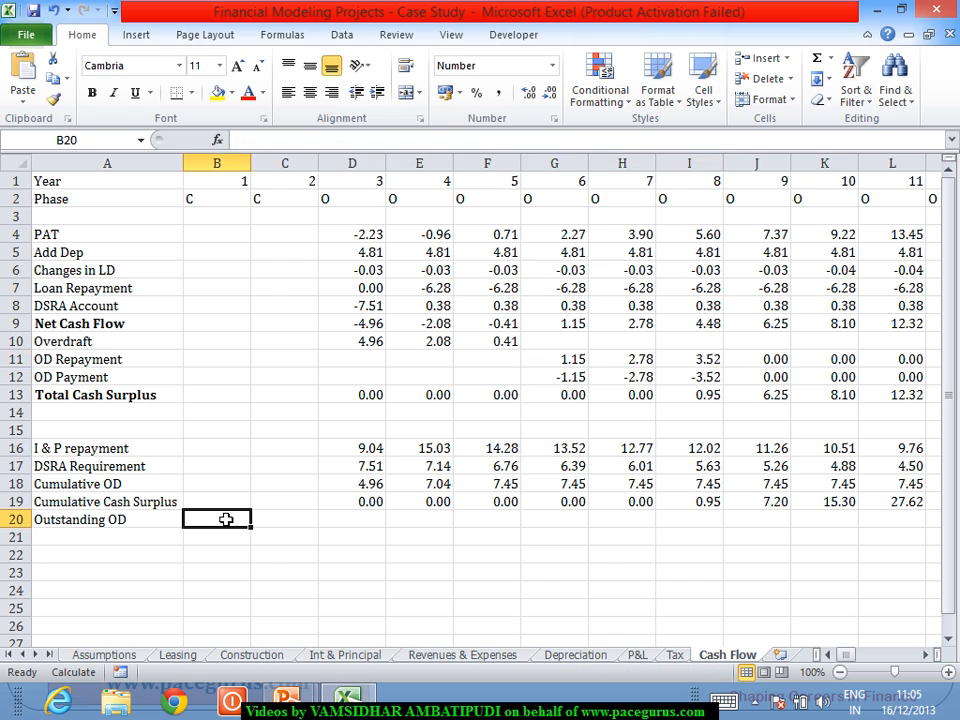
type("=IF(")
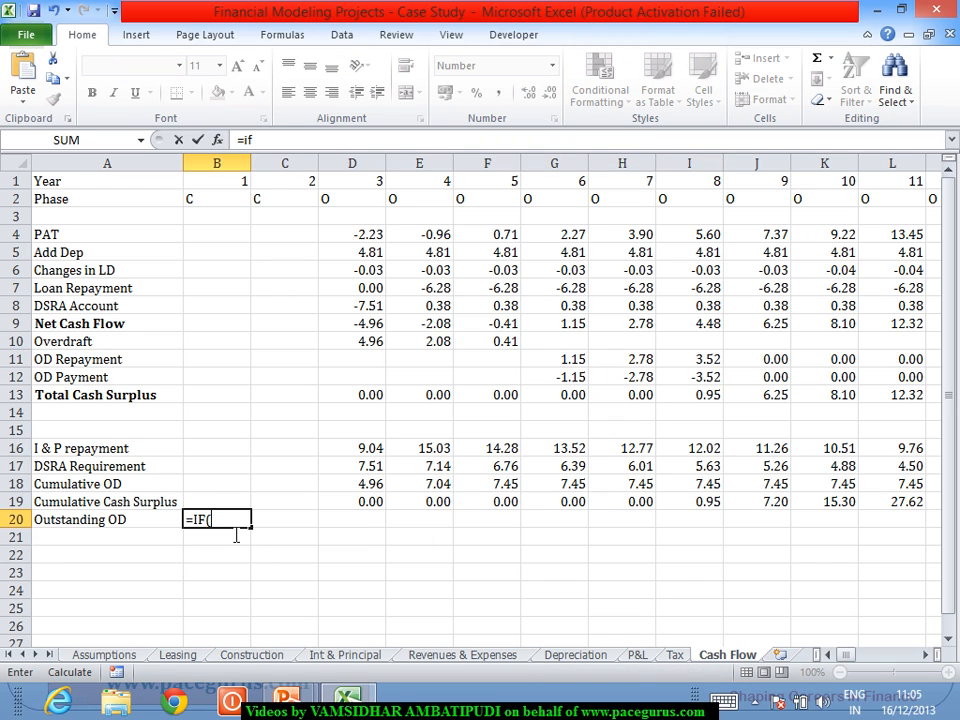
left_click(212, 204)
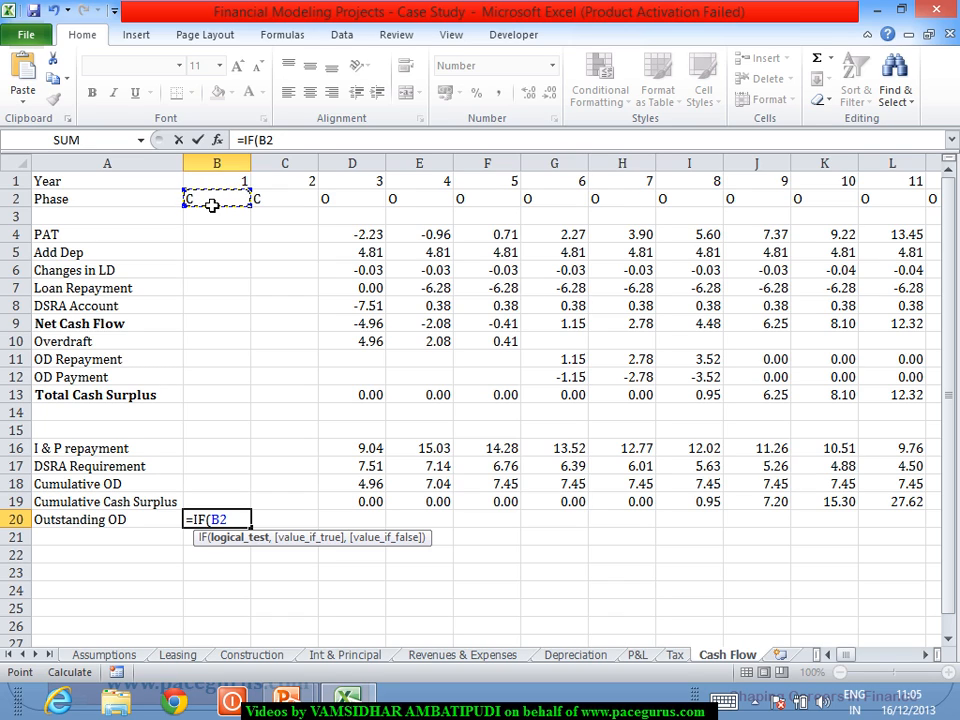
type("=\"O\",")
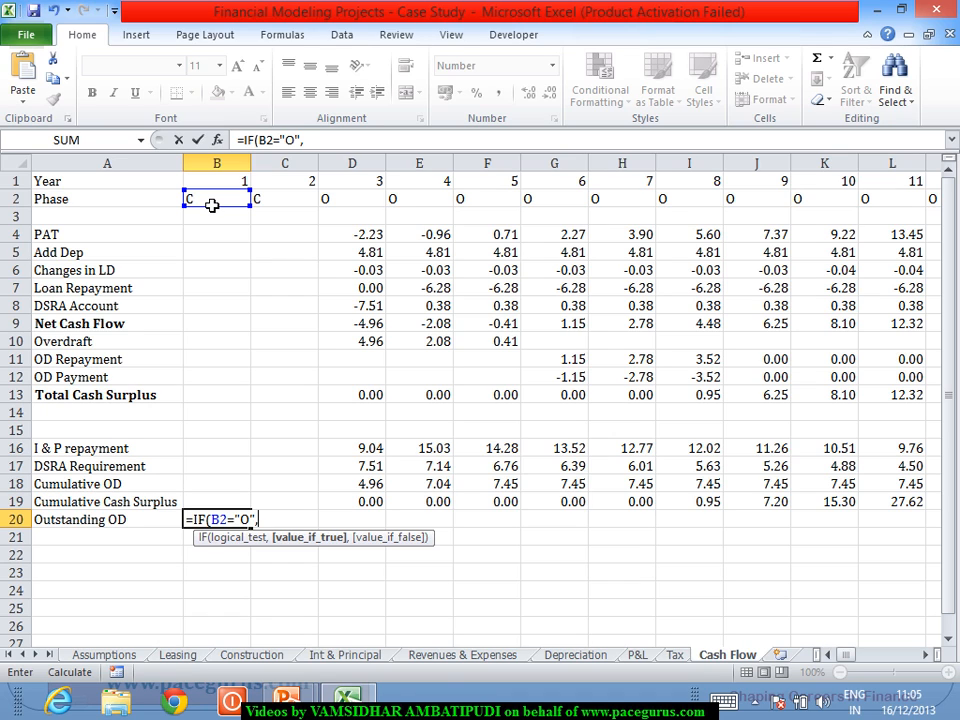
type("Sum")
key("Tab")
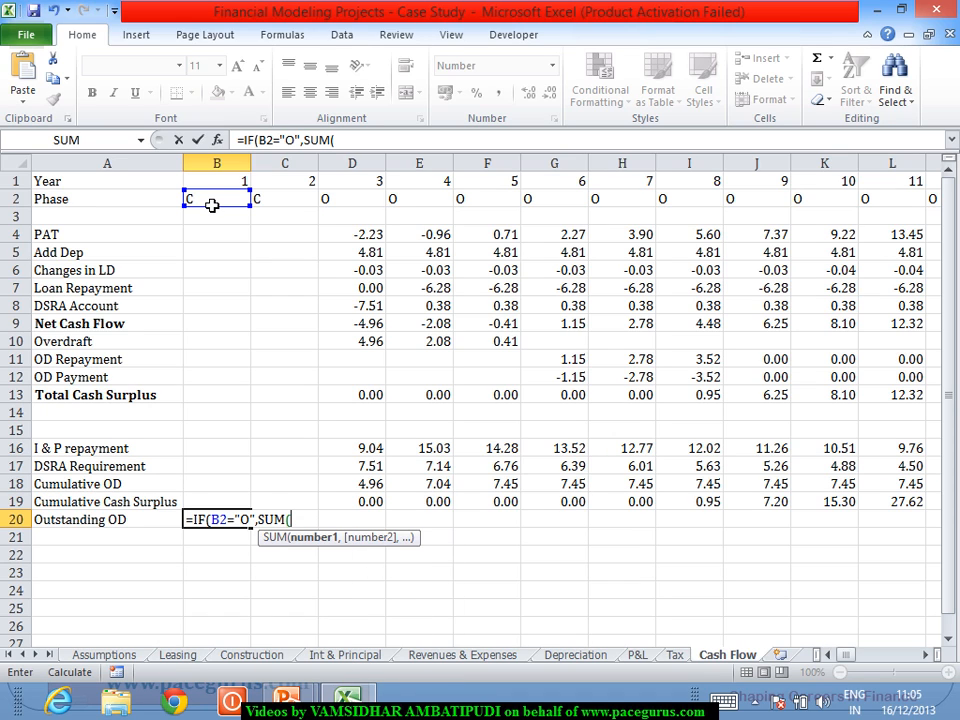
left_click(212, 347)
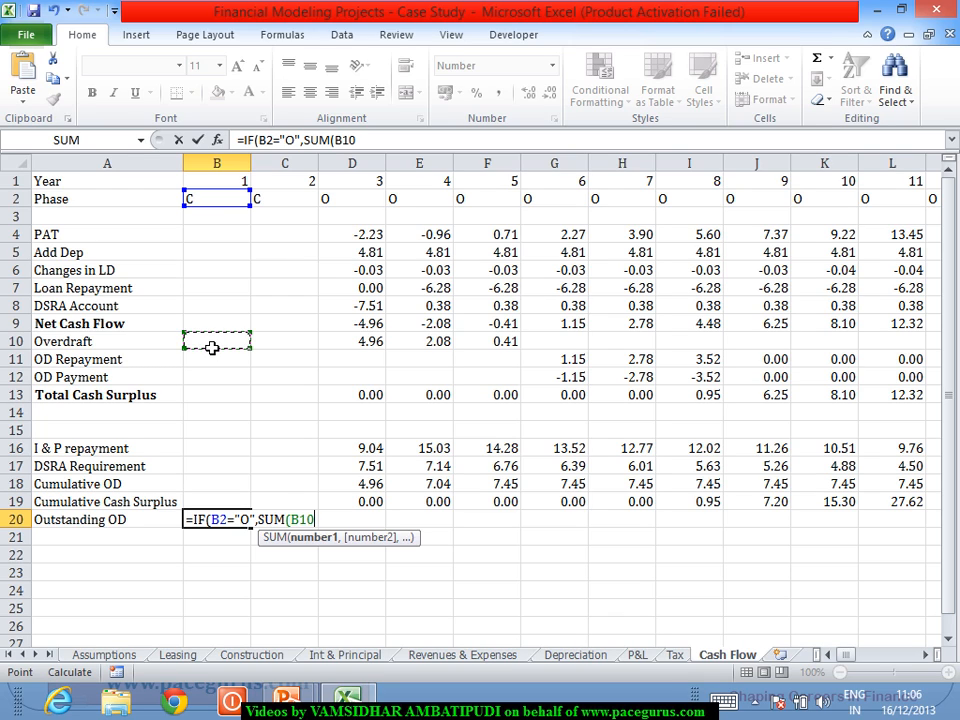
key("F8")
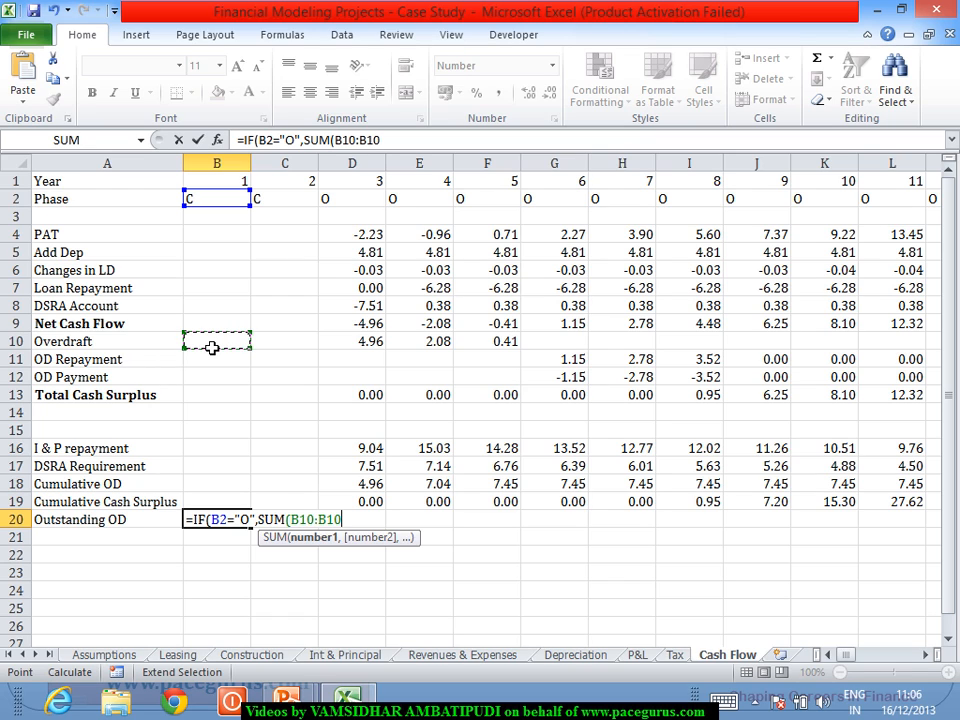
left_click(338, 141)
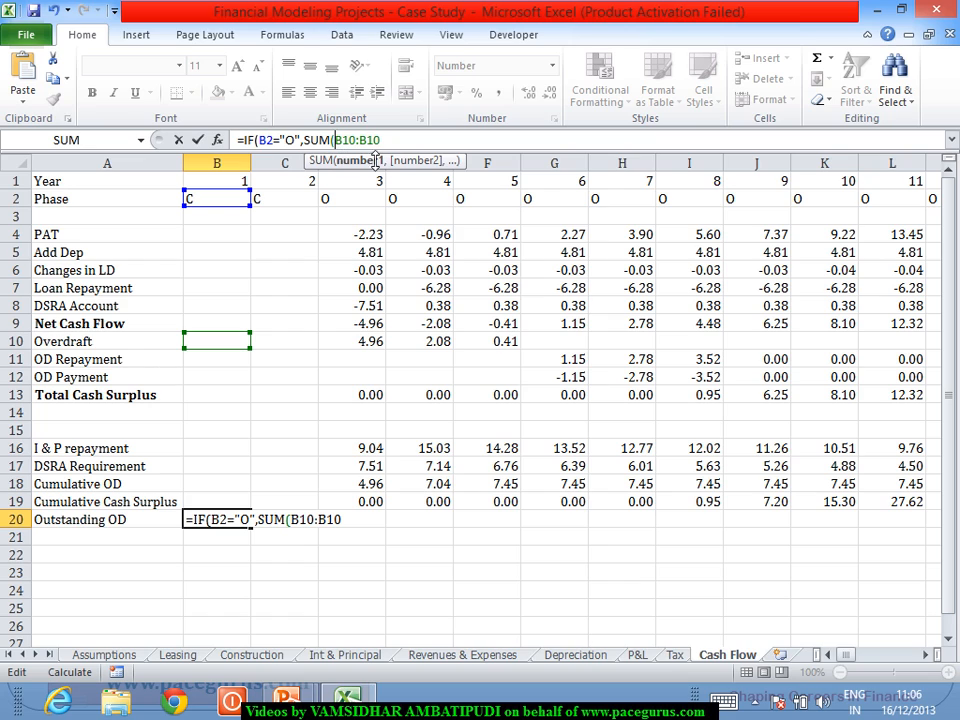
type("$")
left_click(407, 148)
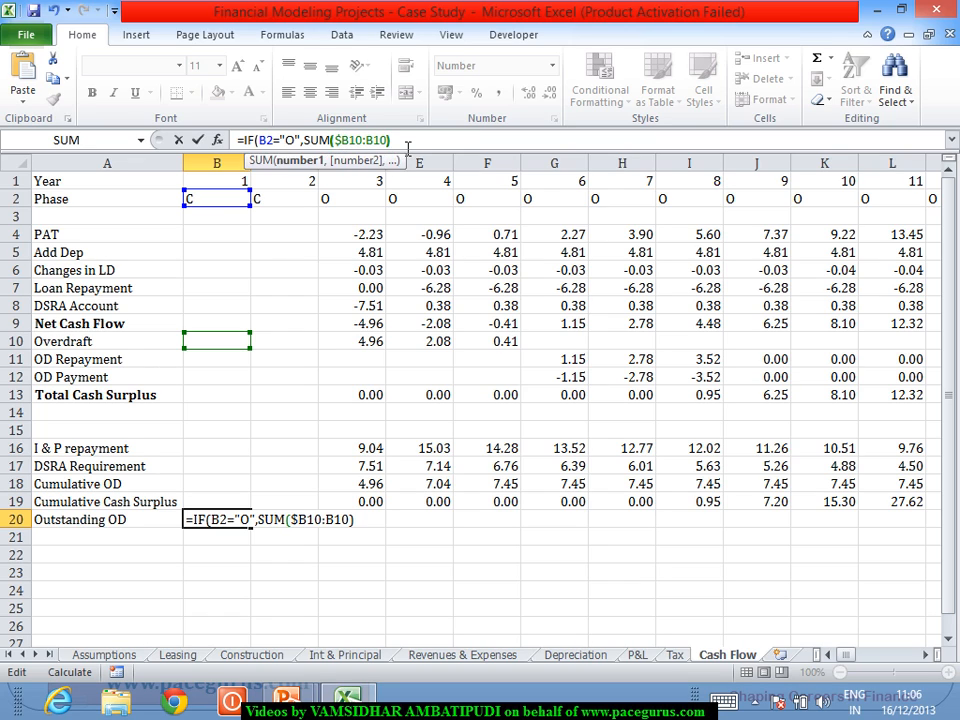
type(")")
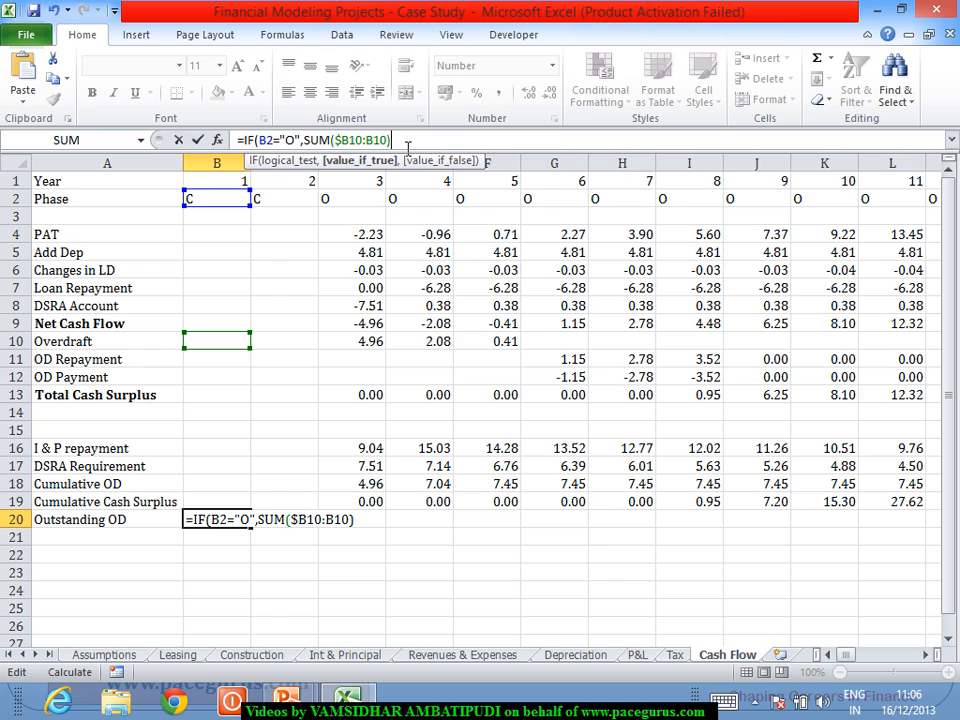
Wrap the overdraft sum in B20's formula in an outer SUM so that a second argument can follow
left_click(305, 142)
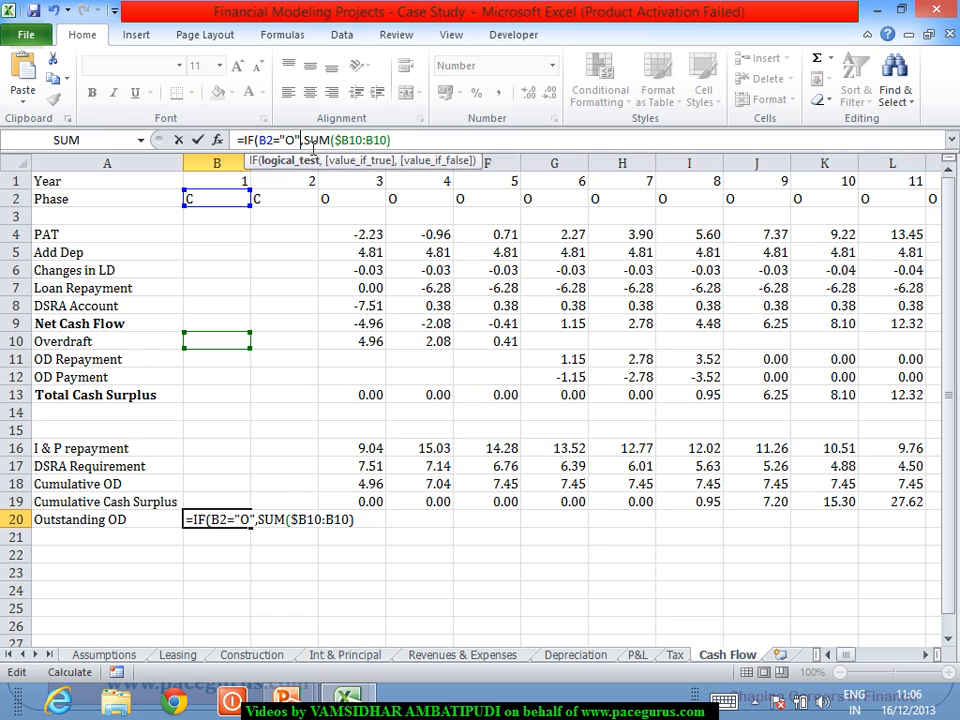
key("Right")
type("SUM($B10:B10)")
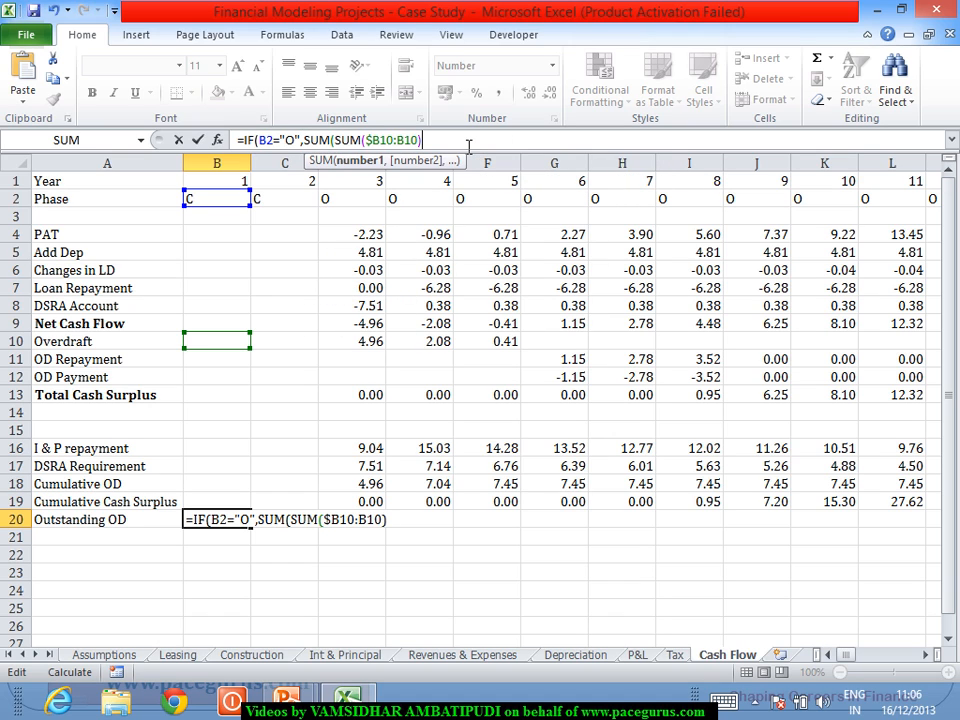
type(",")
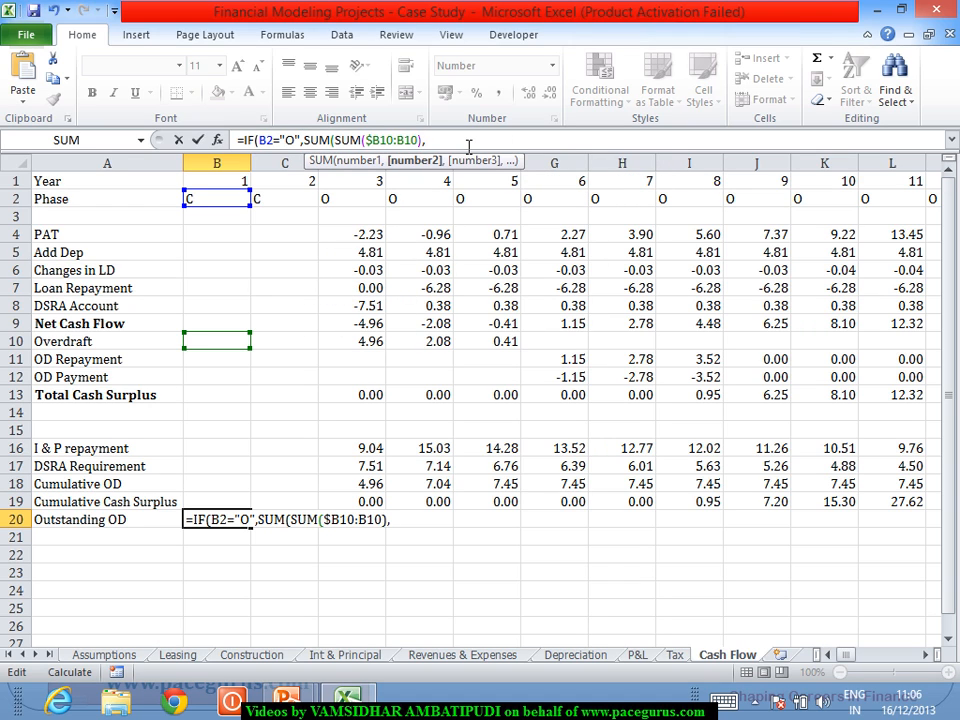
Add SUM($B12:B12) for OD Payment as the outer SUM's second argument, return "" otherwise, and complete the B20 formula
type("SUM(")
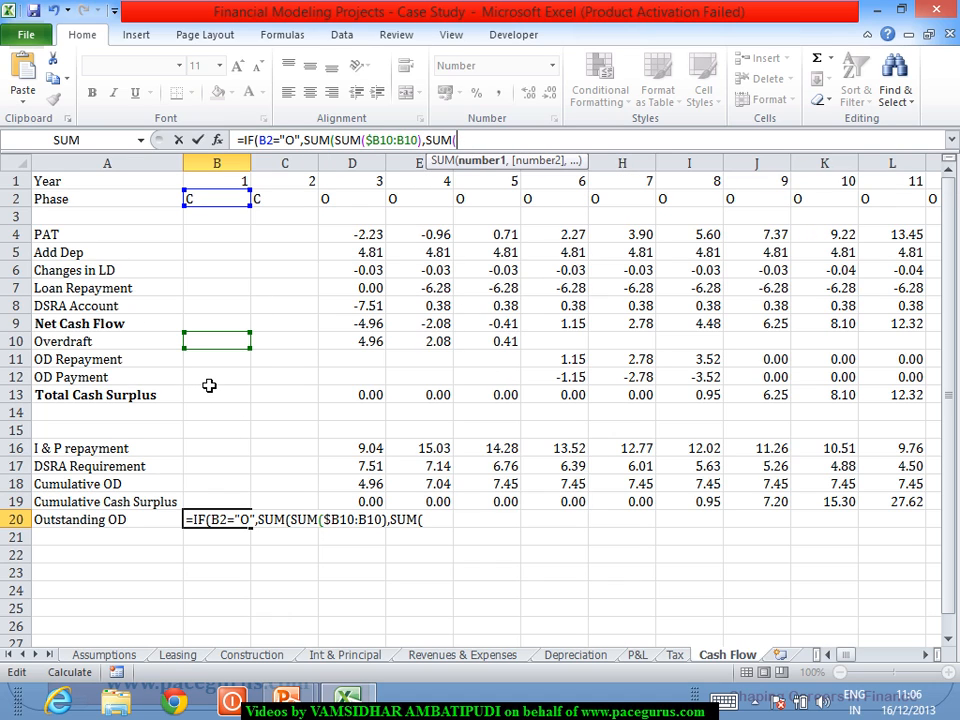
left_click(209, 384)
key("F8")
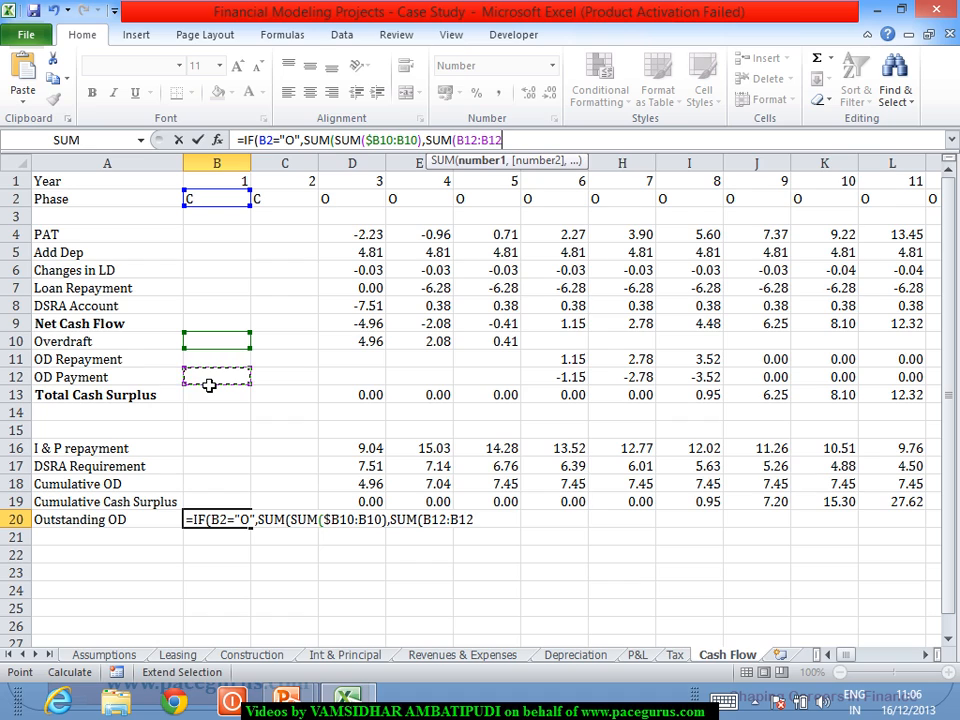
double_click(461, 141)
left_click(458, 141)
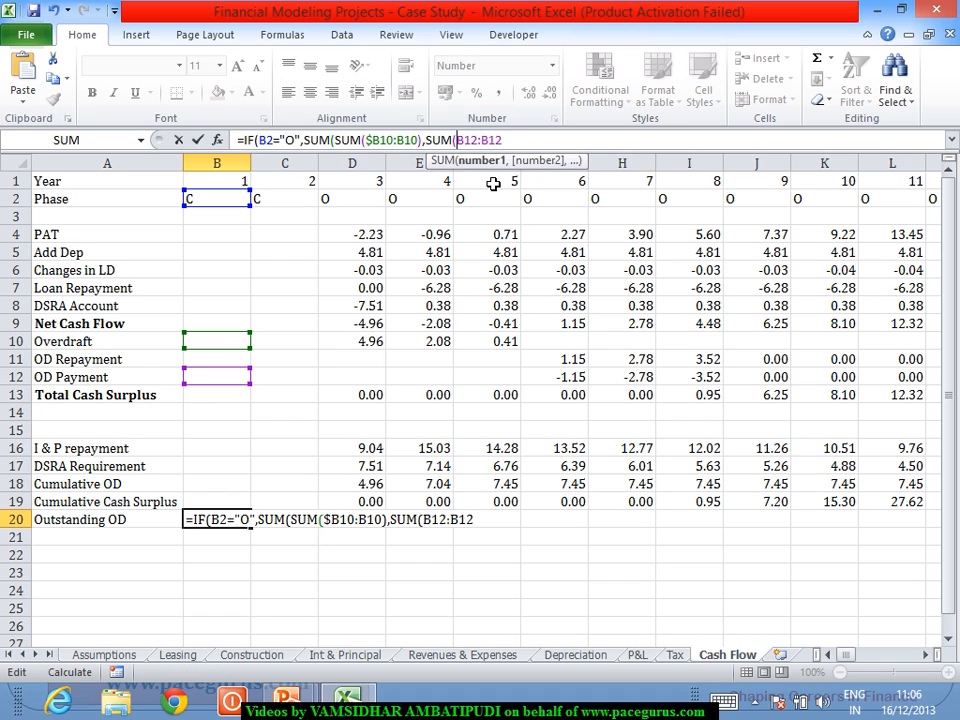
type("$")
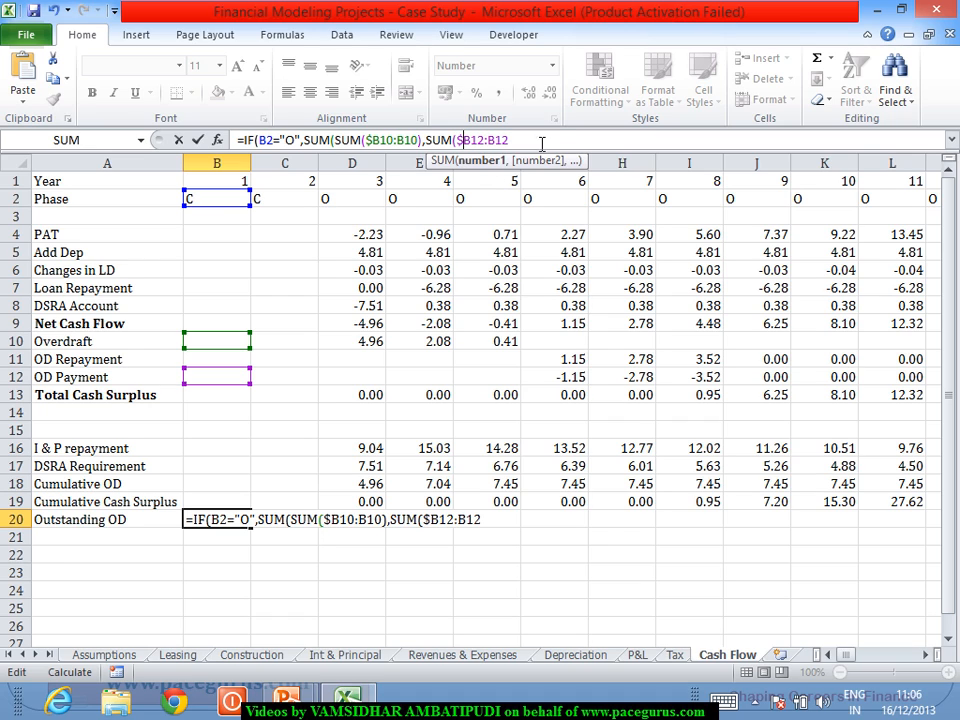
type(")),")
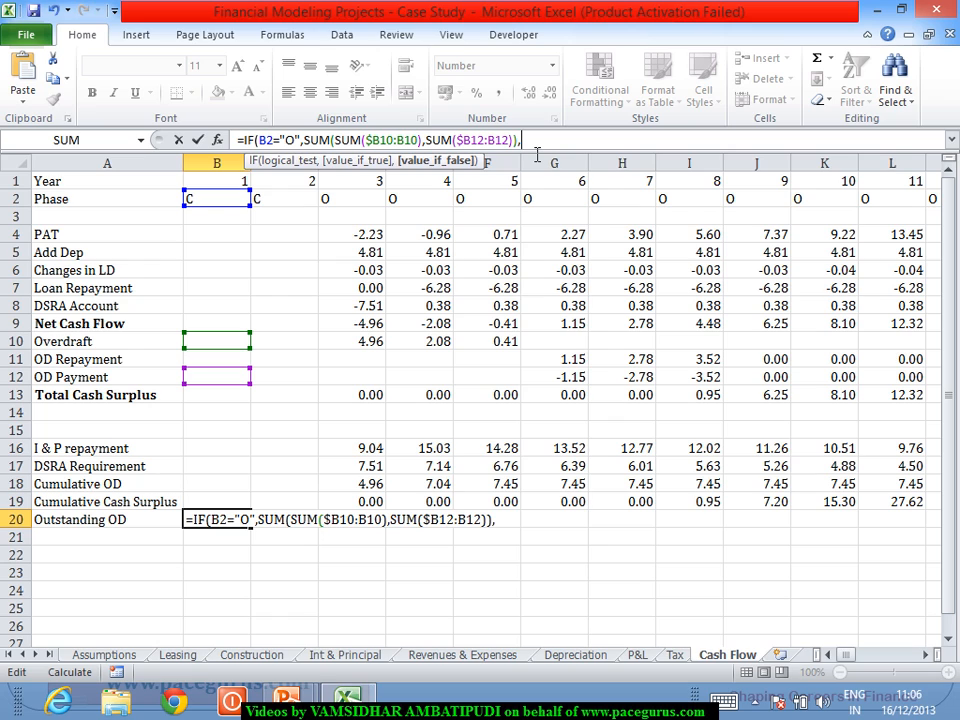
type("\")")
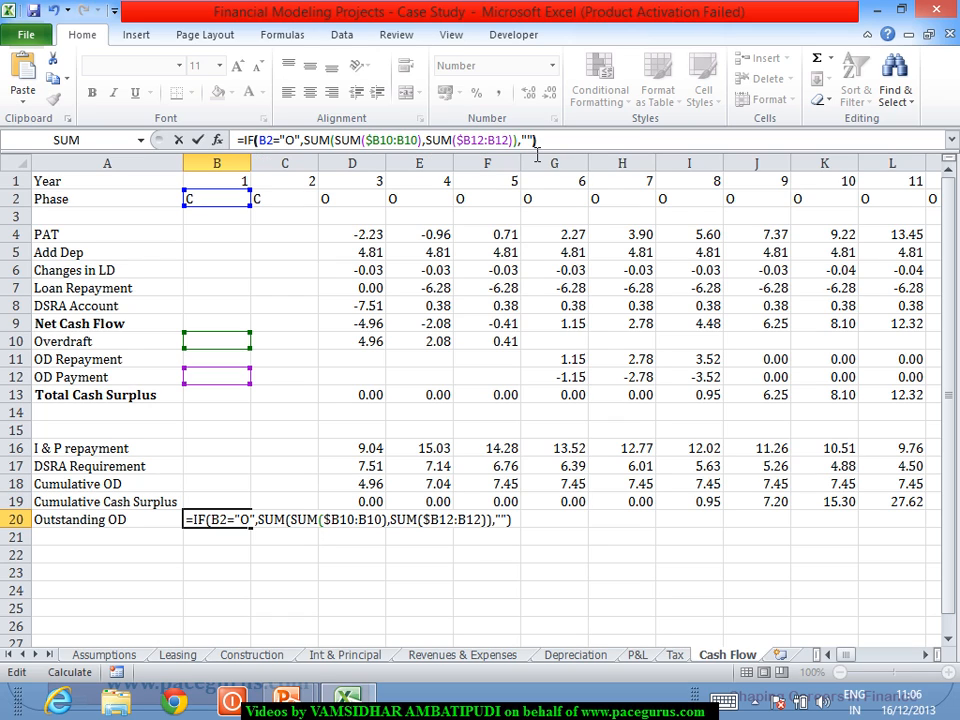
key("Return")
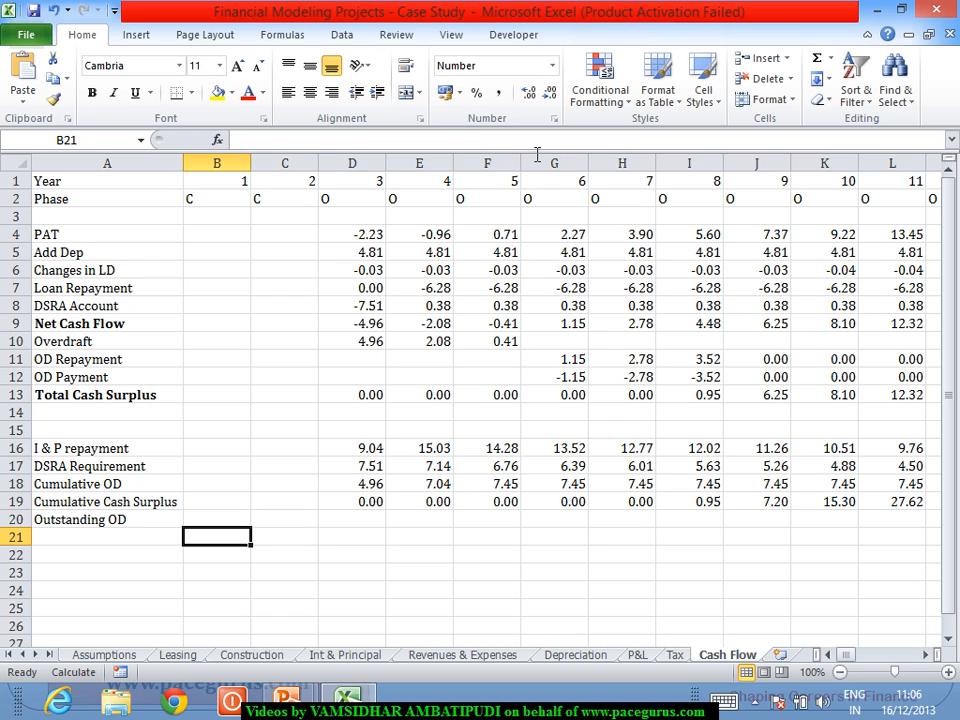
Fill the Outstanding OD formula from B20 across row 20 to beyond the last project year
left_click(230, 521)
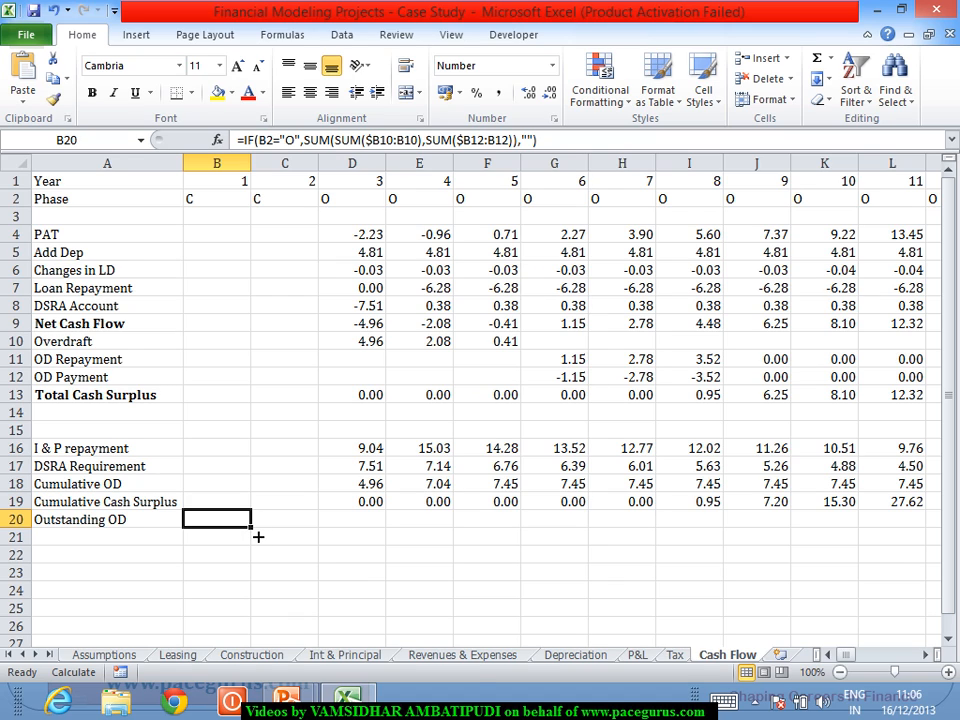
left_click_drag(258, 537, 445, 528)
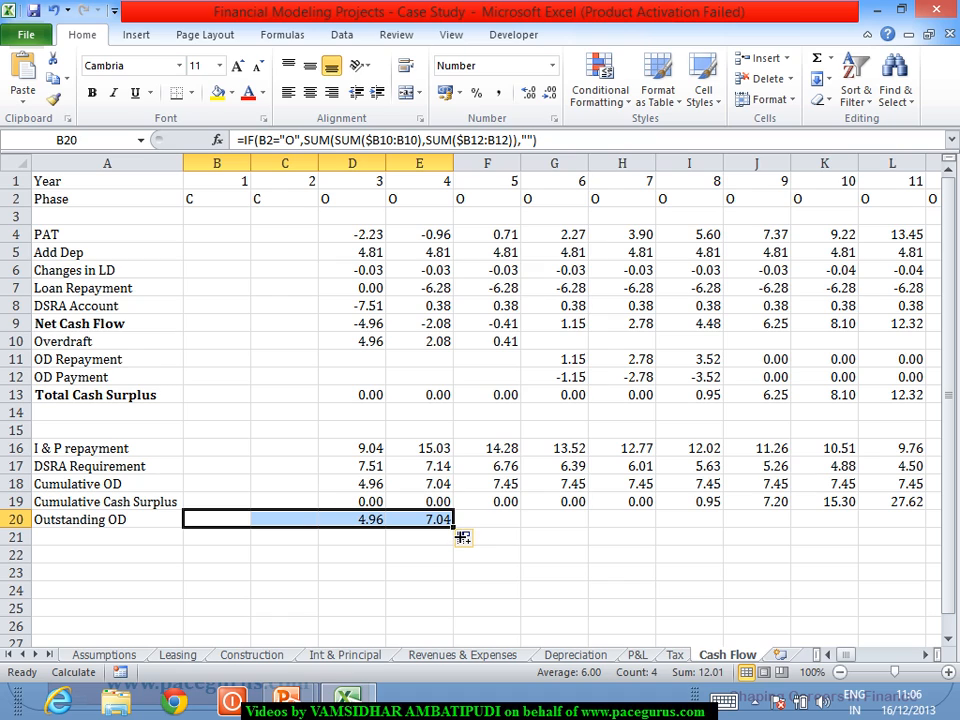
left_click_drag(453, 527, 683, 523)
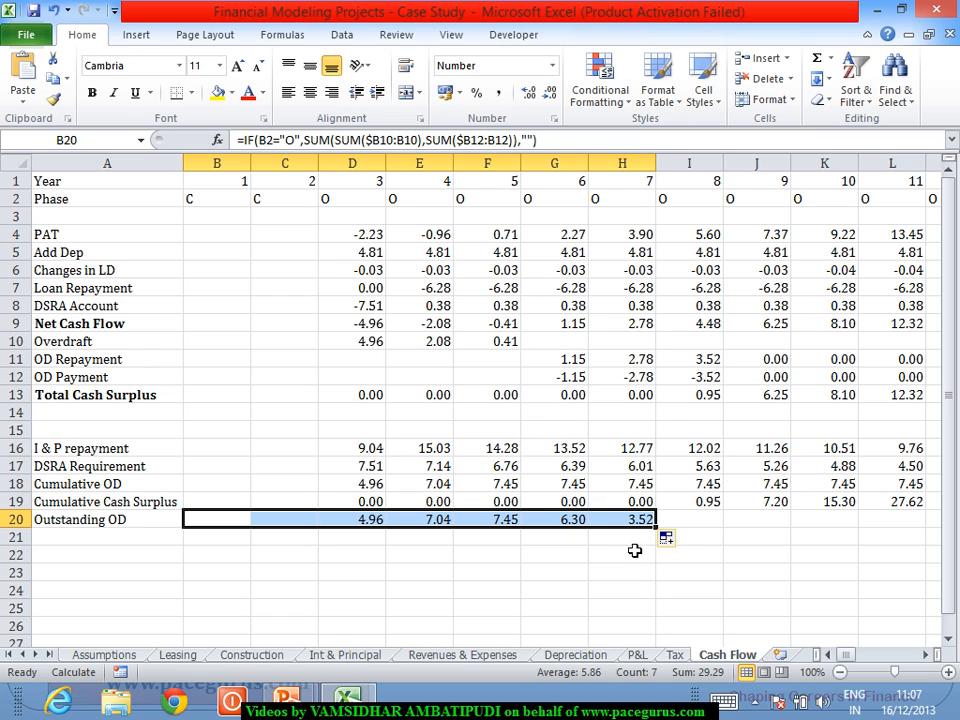
left_click_drag(656, 527, 911, 596)
Examine the filled Outstanding OD values in row 20 from the last columns back to year 1
left_click(827, 655)
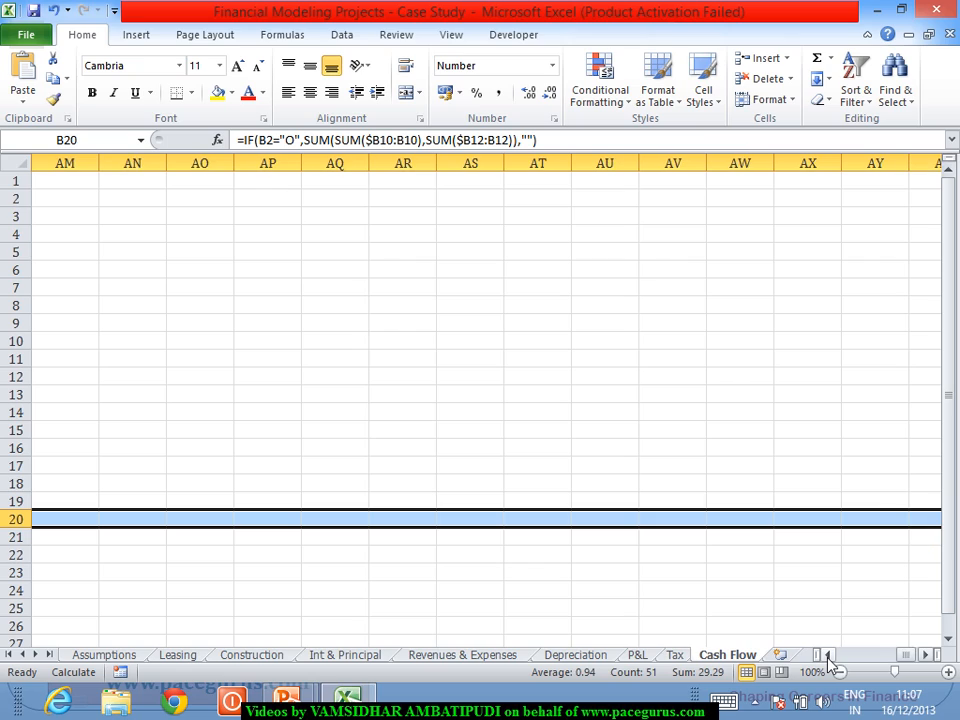
left_click(828, 657)
left_click(828, 657)
left_click(828, 657)
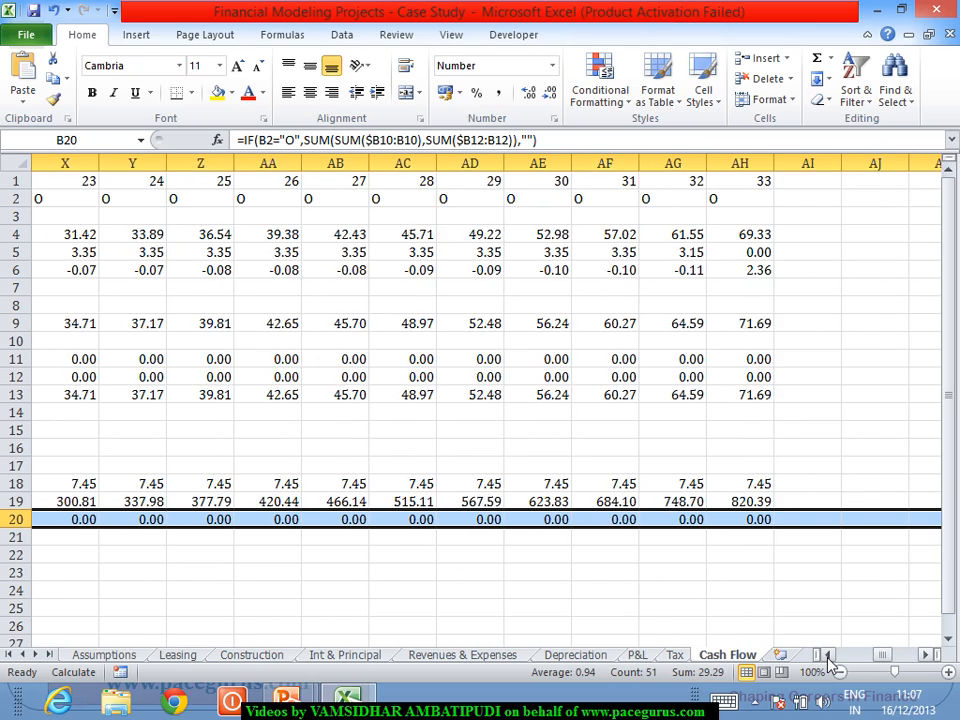
left_click(828, 657)
left_click(828, 657)
left_click(828, 657)
left_click(828, 657)
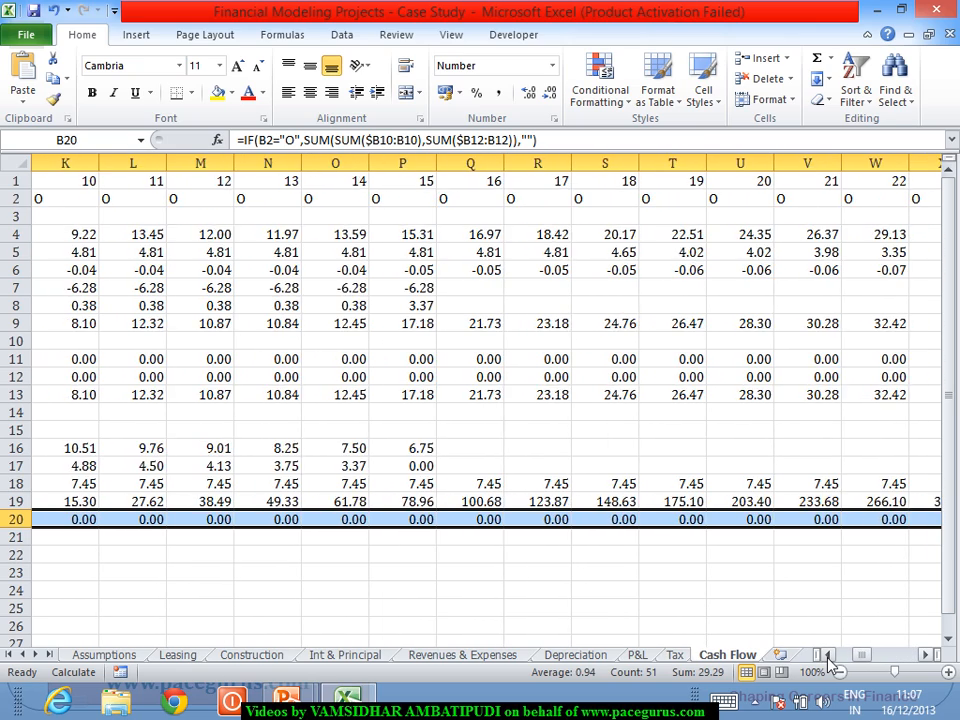
left_click(828, 657)
left_click(828, 657)
left_click(828, 657)
left_click(828, 657)
left_click(828, 657)
left_click(828, 657)
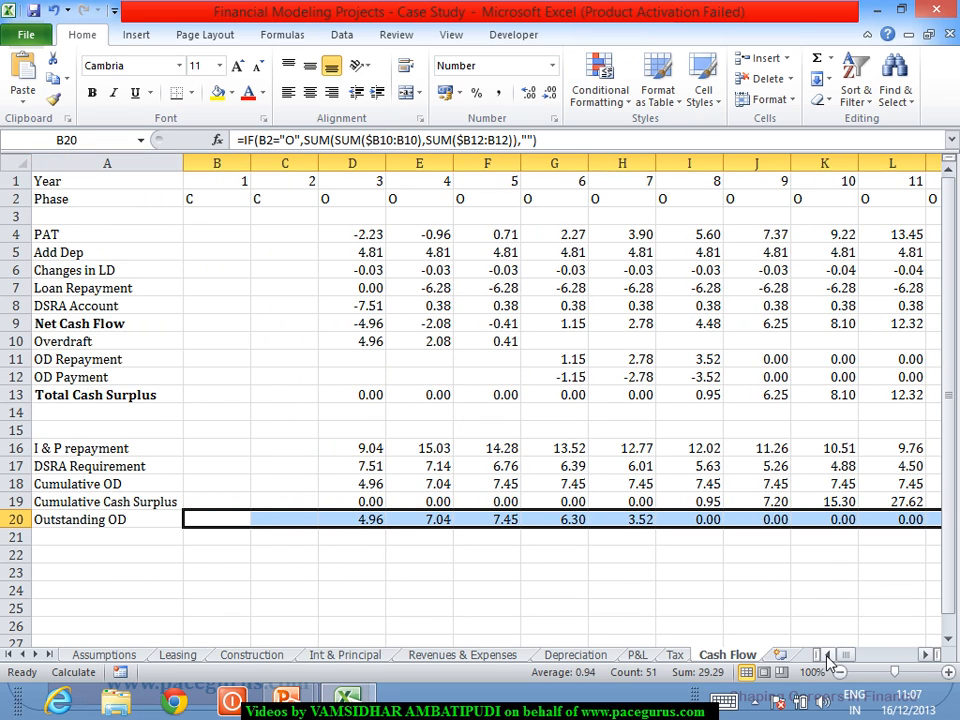
left_click(669, 591)
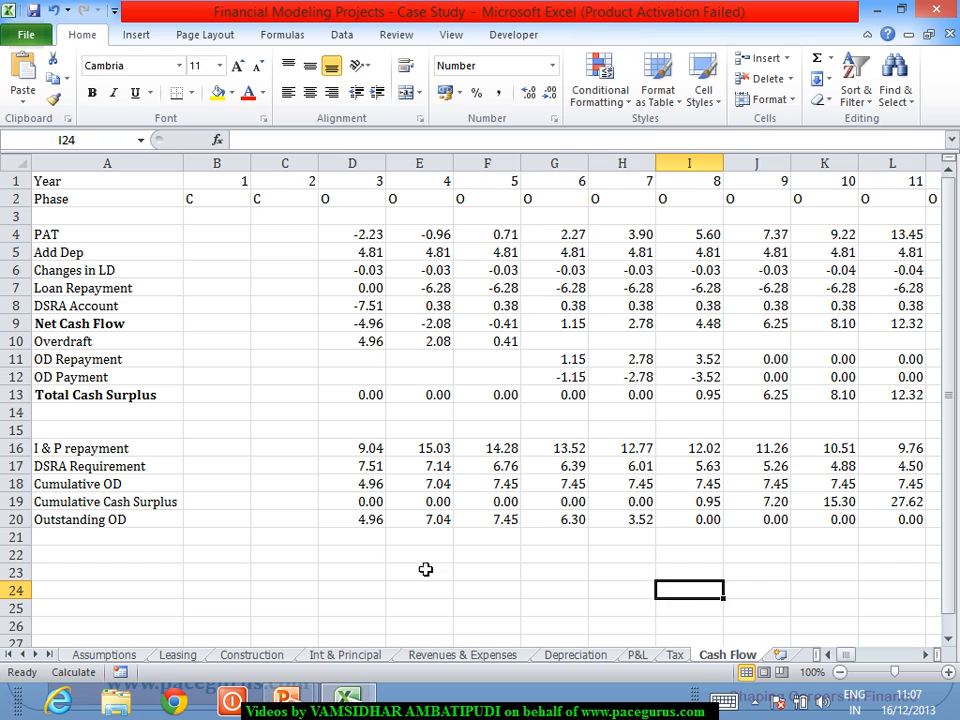
Start the Other Income formula in P&L cell B6 with an IF testing whether the phase in B2 is "O"
left_click(641, 658)
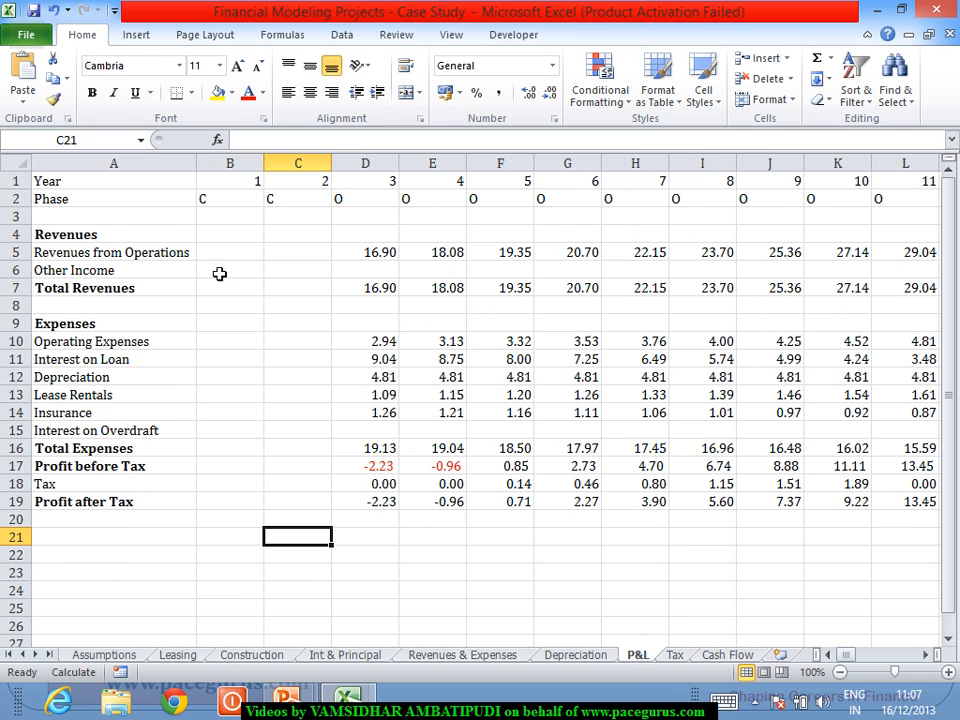
left_click(238, 279)
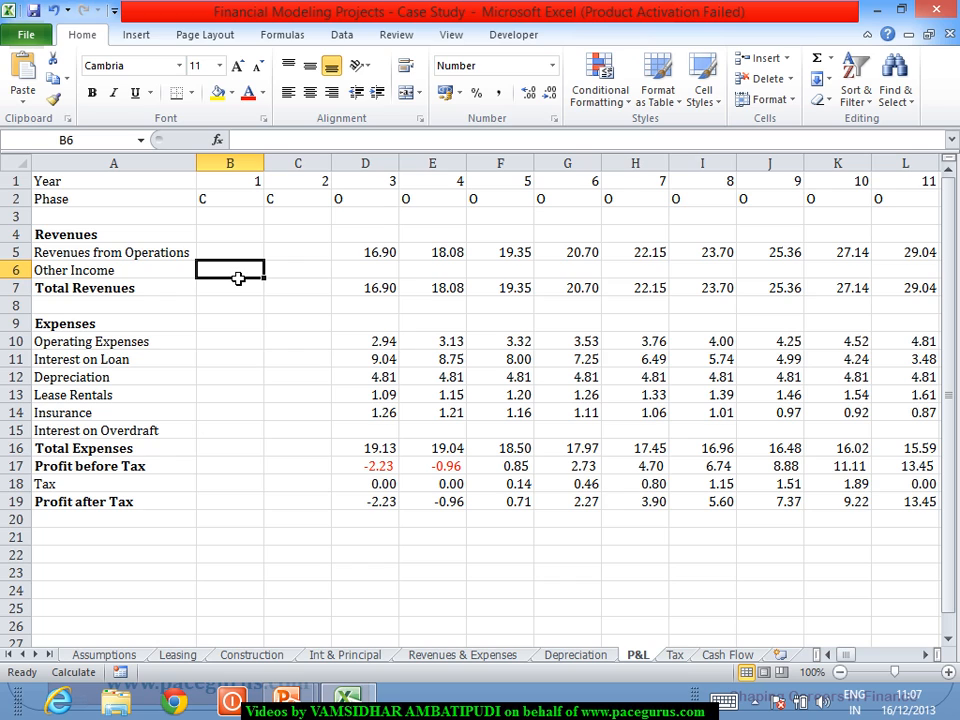
left_click(728, 658)
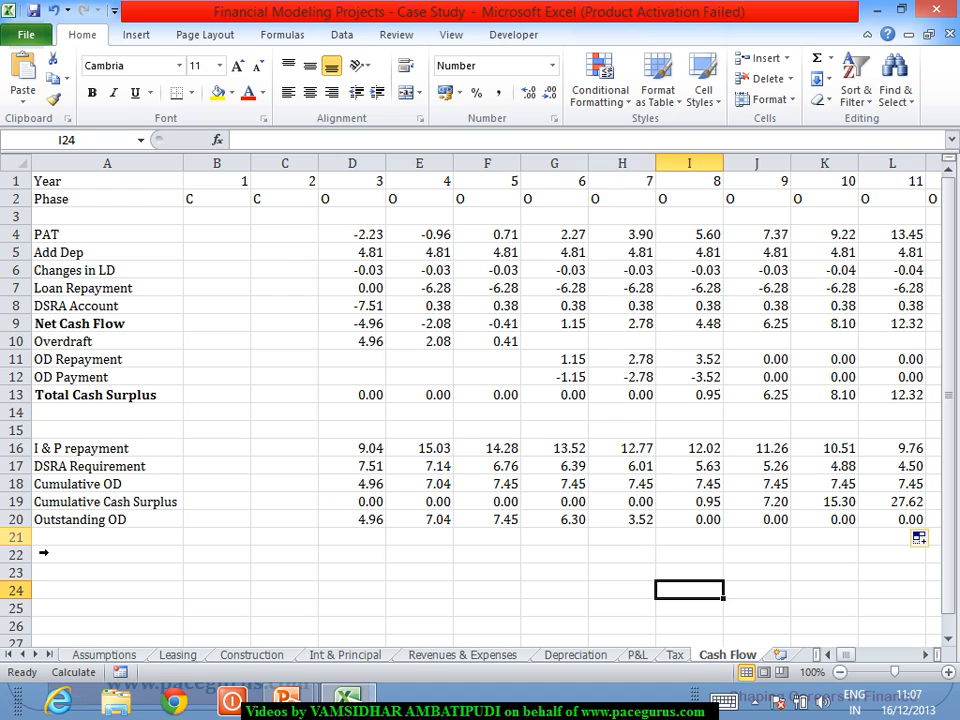
left_click(18, 502)
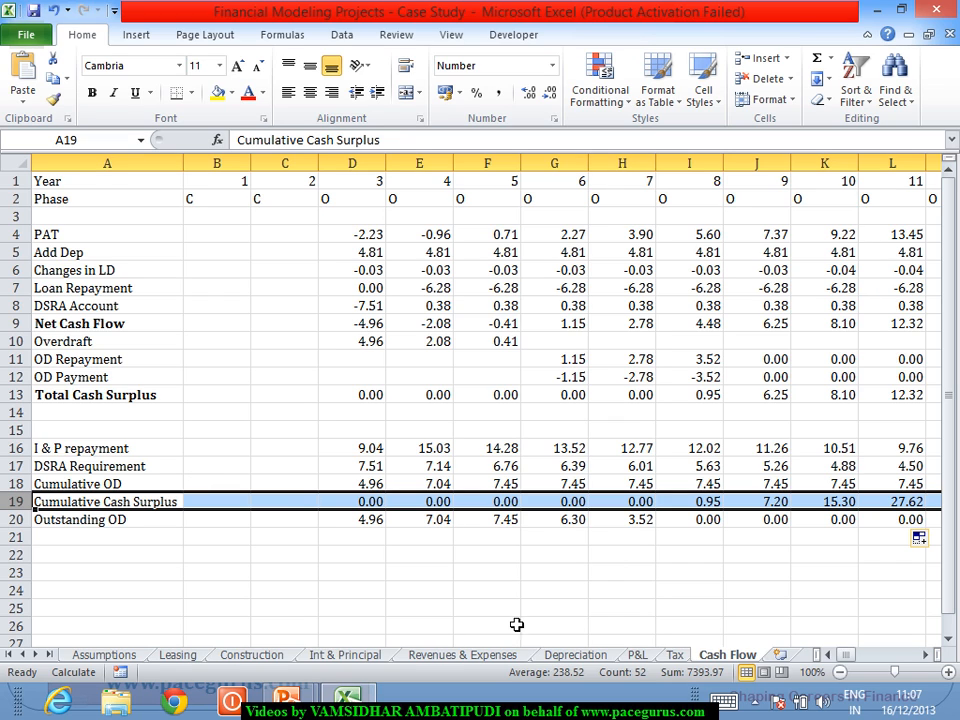
left_click(636, 656)
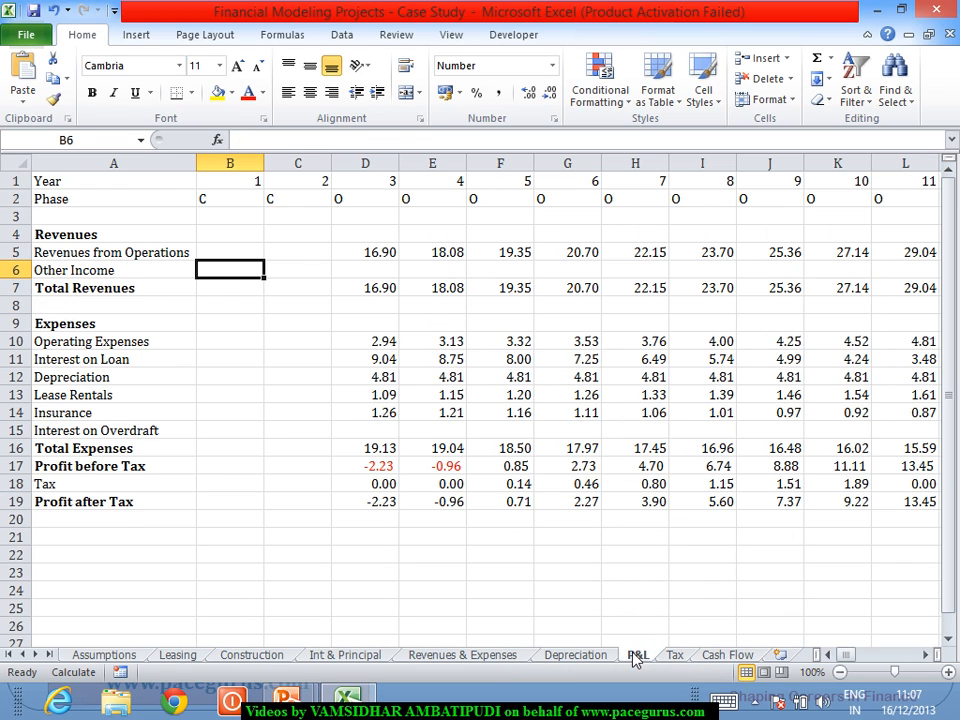
type("=IF(")
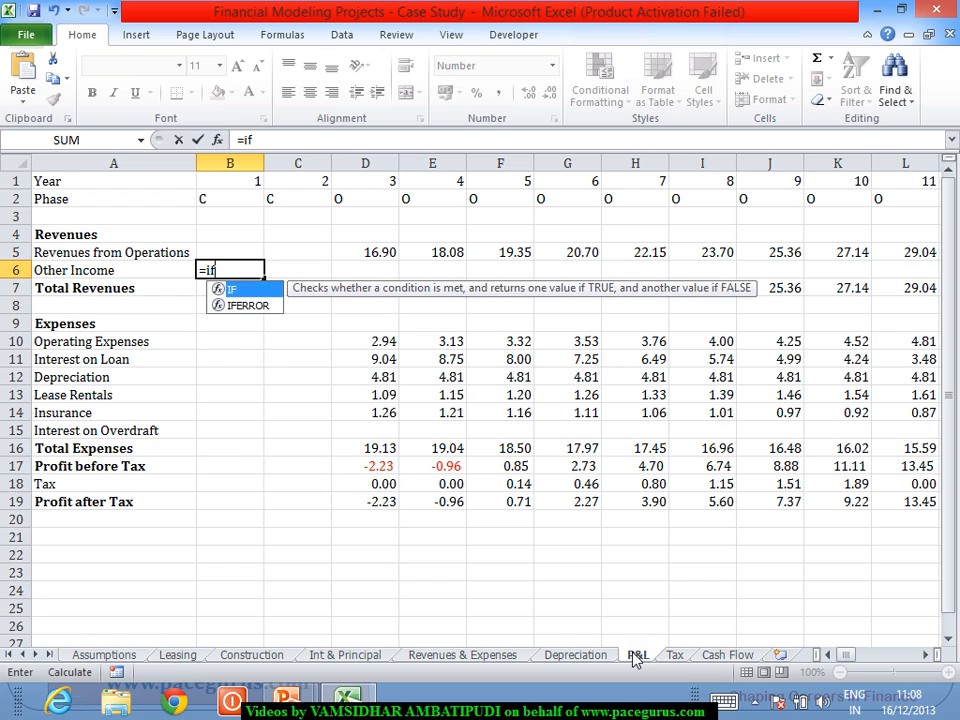
left_click(214, 204)
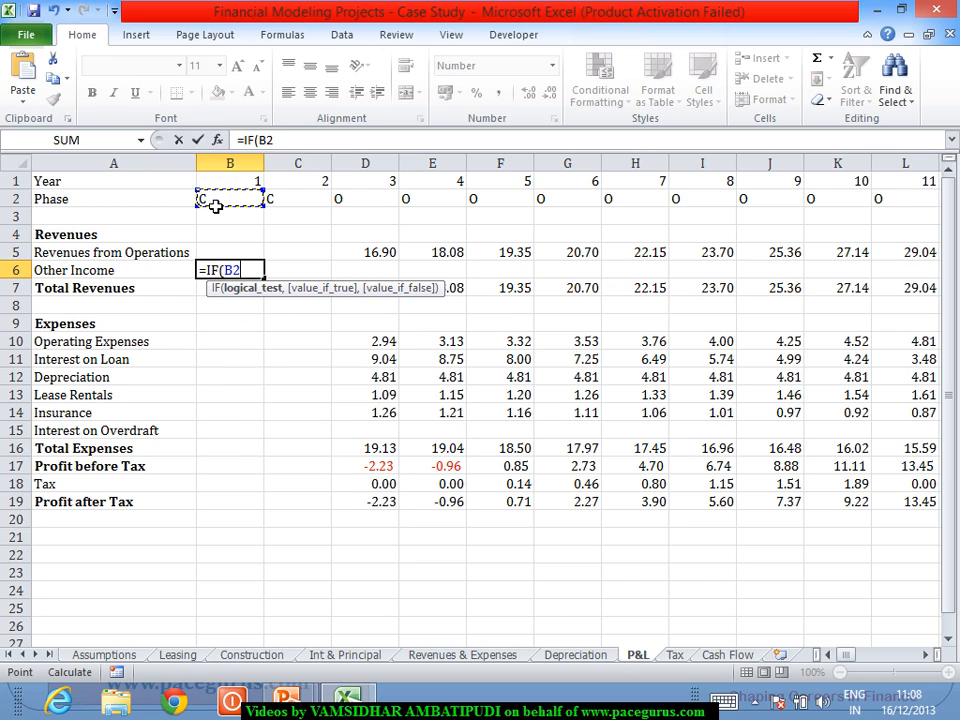
type("=\"O\",")
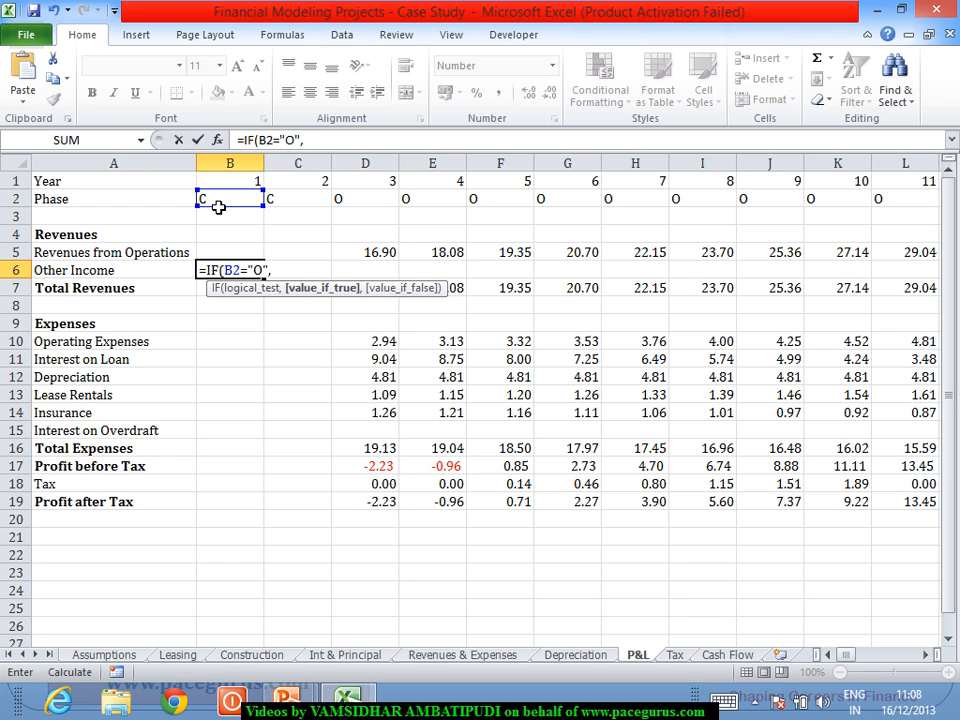
Add a SUM as the true result, with Cumulative Cash Surplus 'Cash Flow'!B19 times the cash surplus interest rate Assumptions!$B$29 as its first argument
type("SUM(")
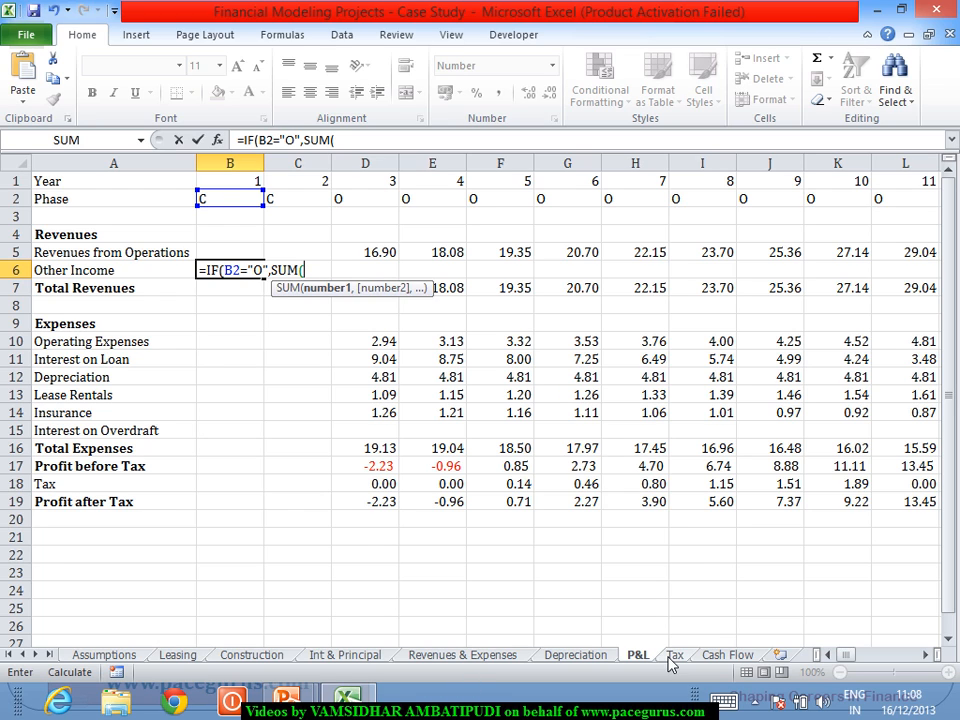
left_click(722, 655)
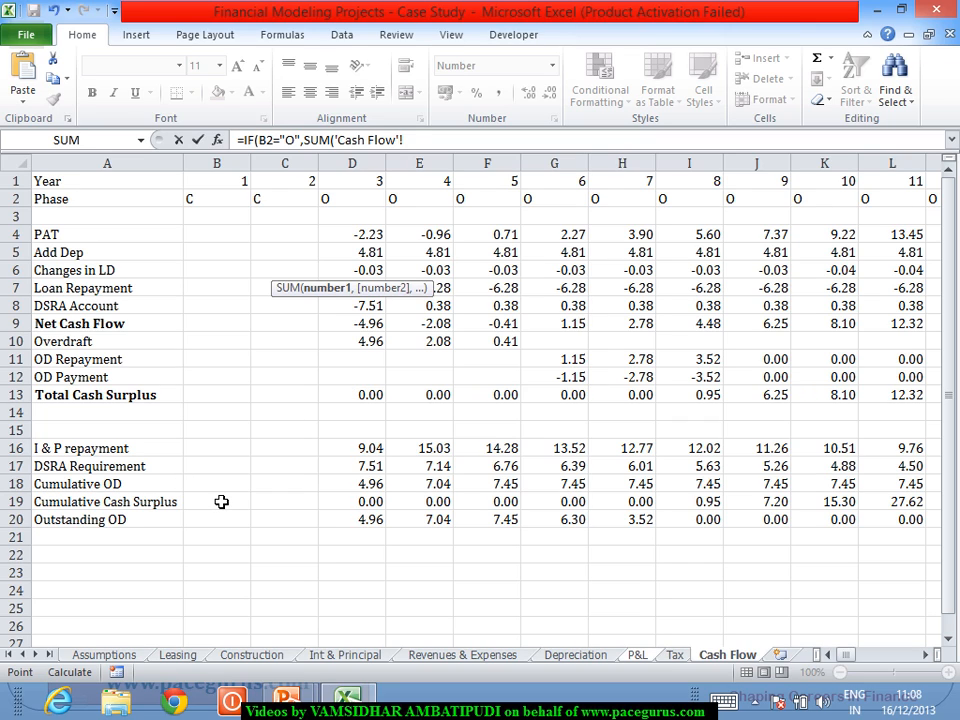
left_click(221, 502)
type("*")
left_click(100, 653)
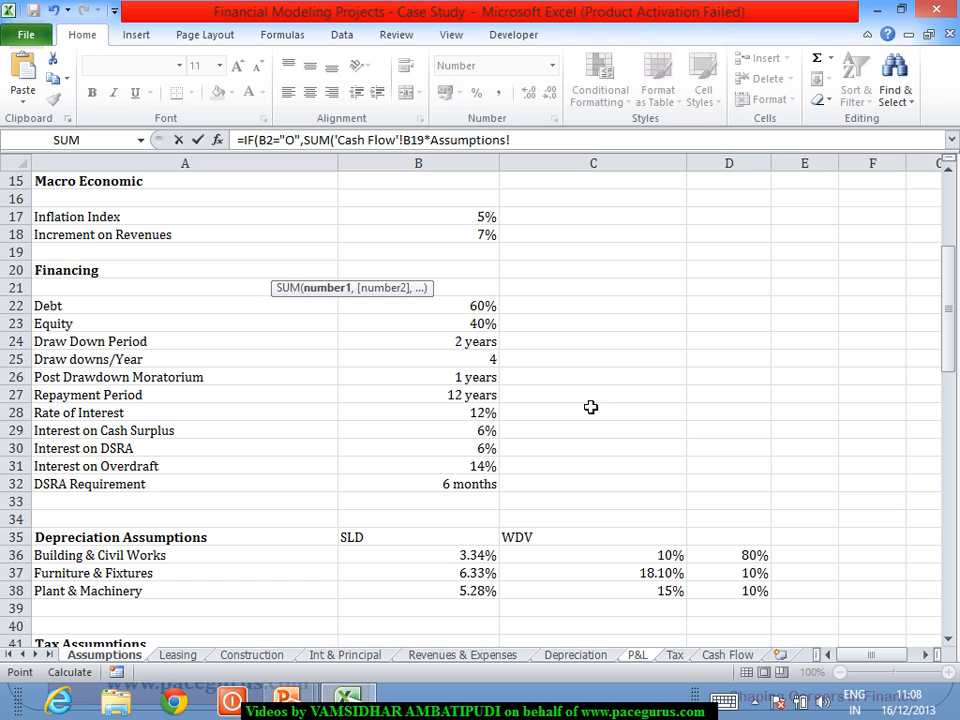
left_click(481, 435)
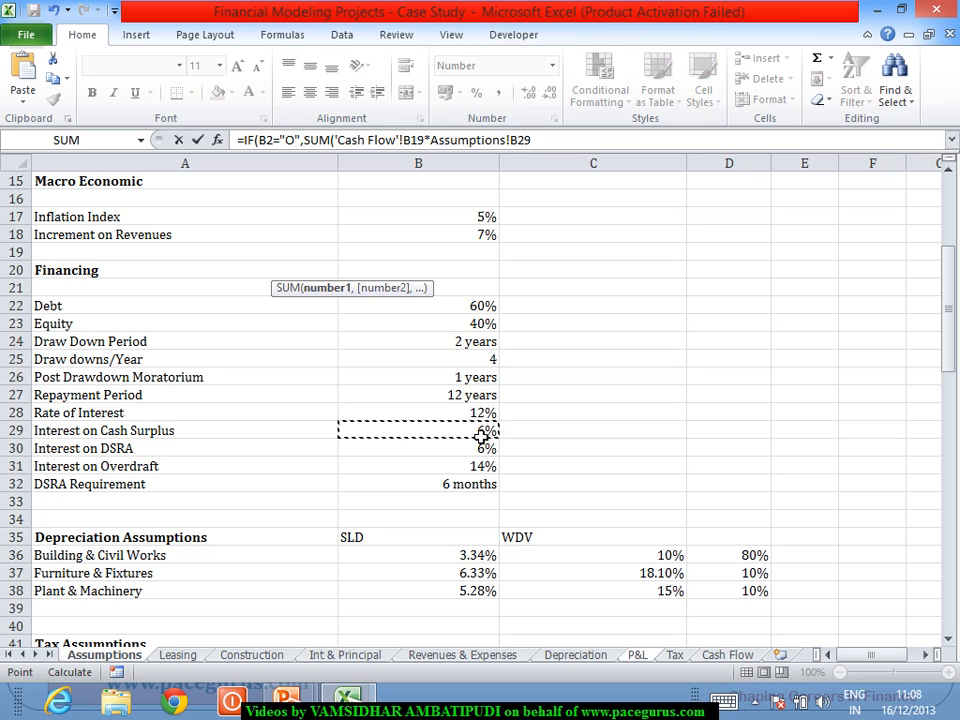
key("F4")
type(",")
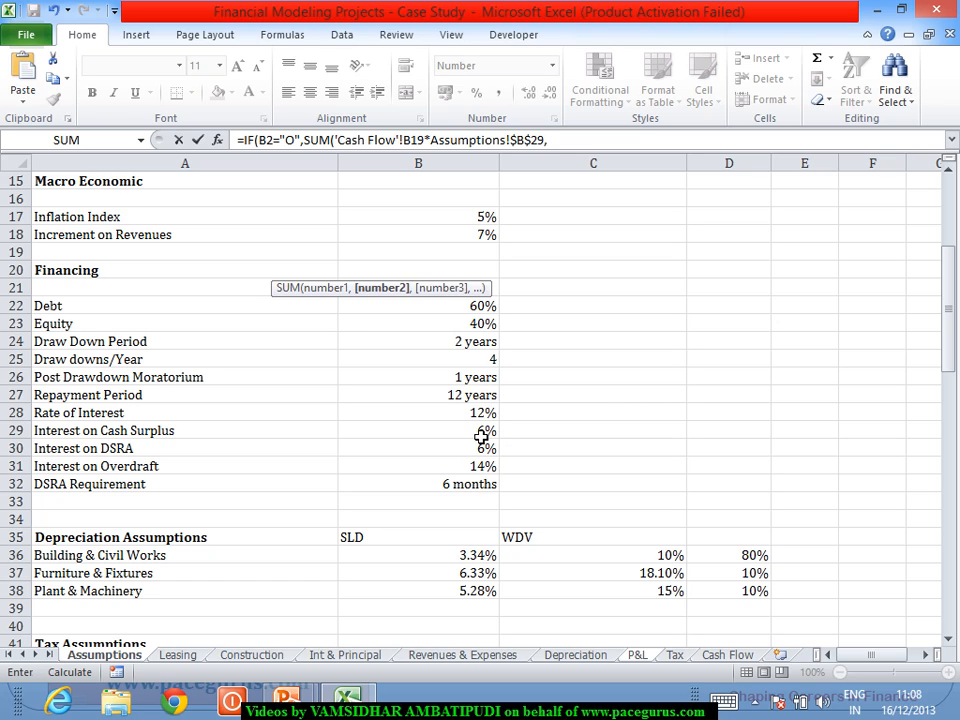
Add DSRA Requirement 'Cash Flow'!B17 times Assumptions!$B$30 as the SUM's second argument, return "" otherwise, and complete the B6 formula
left_click(733, 656)
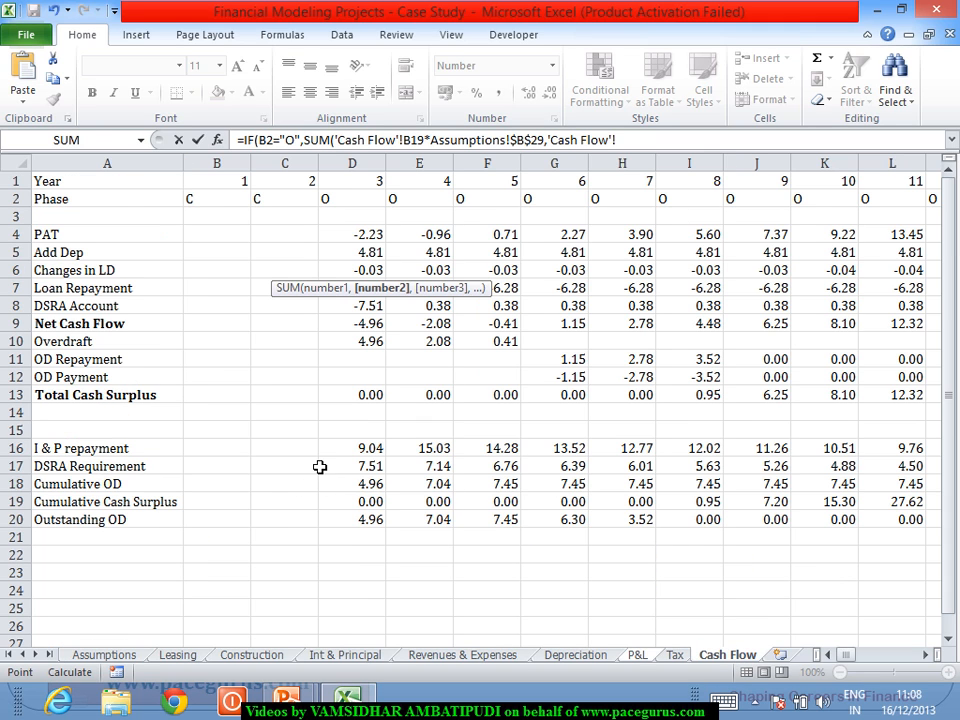
left_click(221, 474)
type("*")
left_click(110, 655)
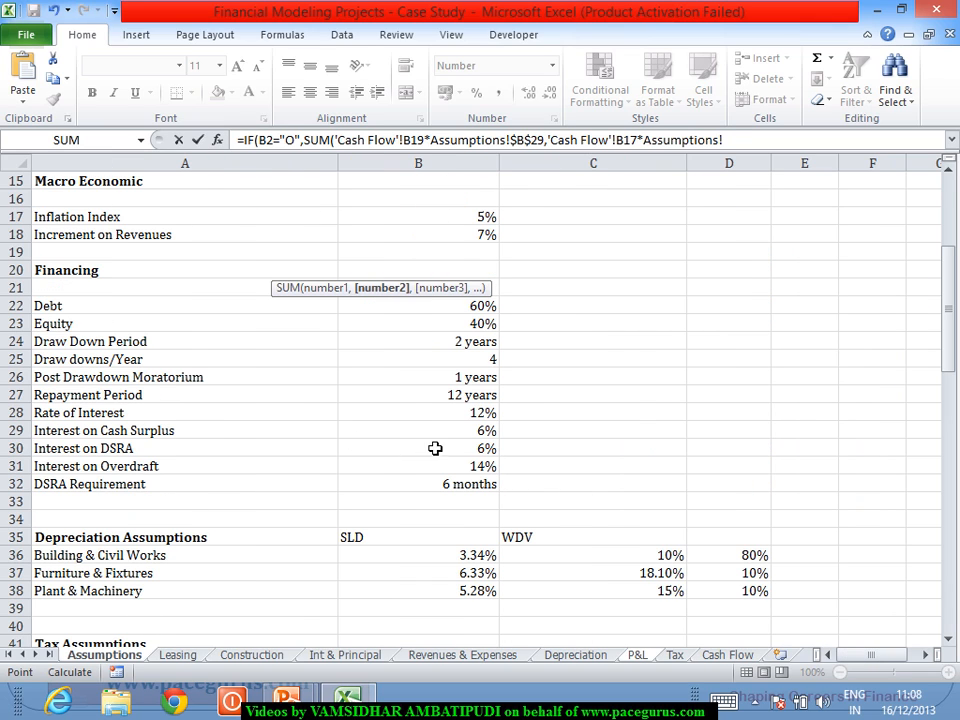
left_click(474, 450)
key("F4")
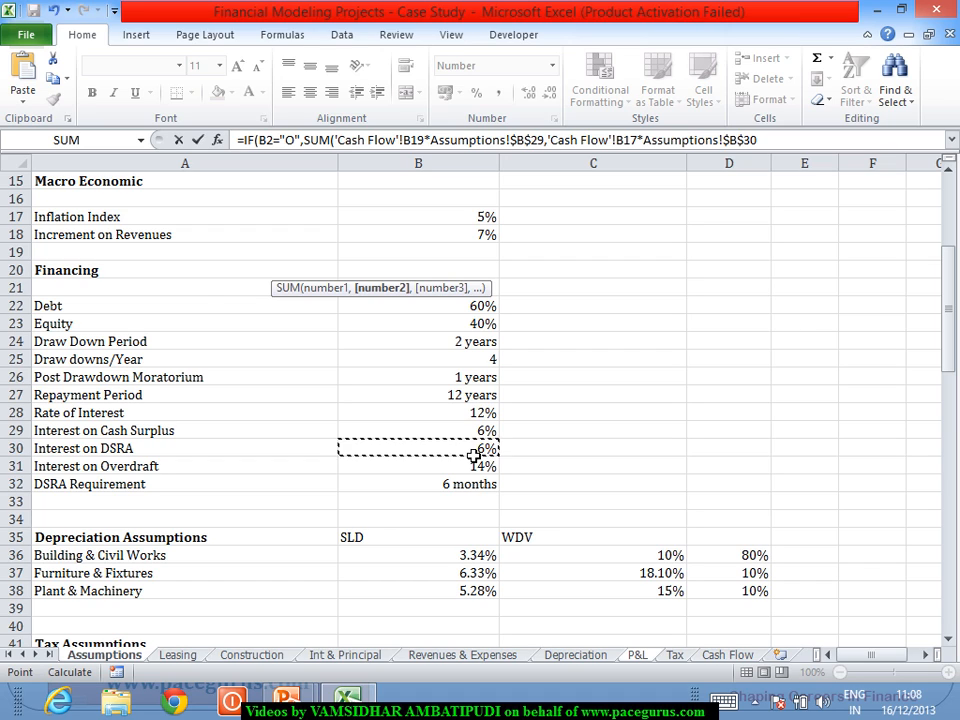
type("),")
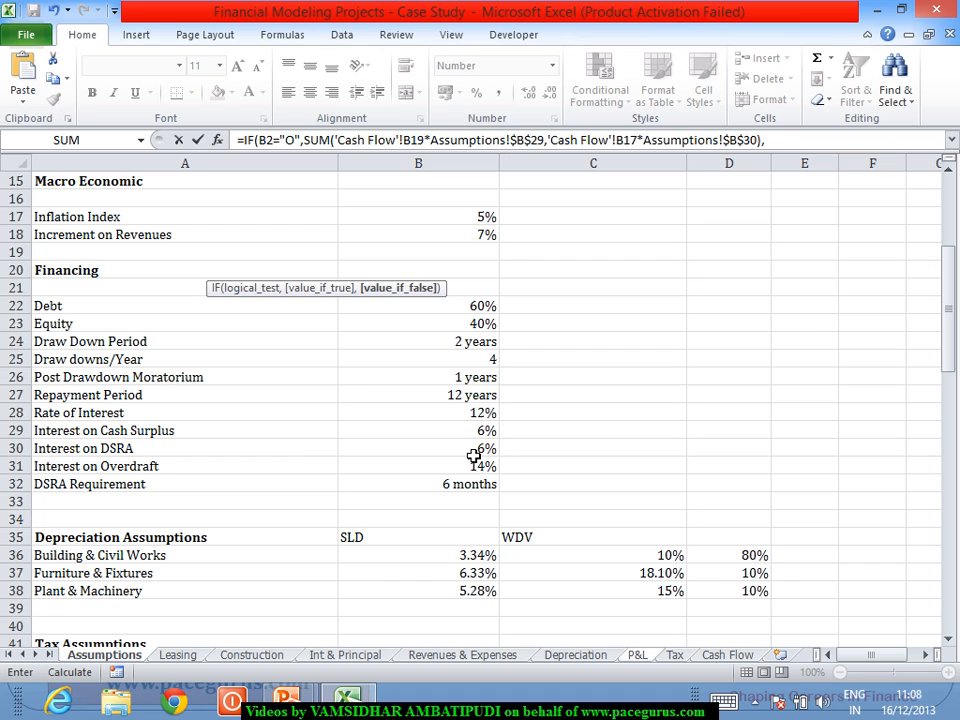
key("Return")
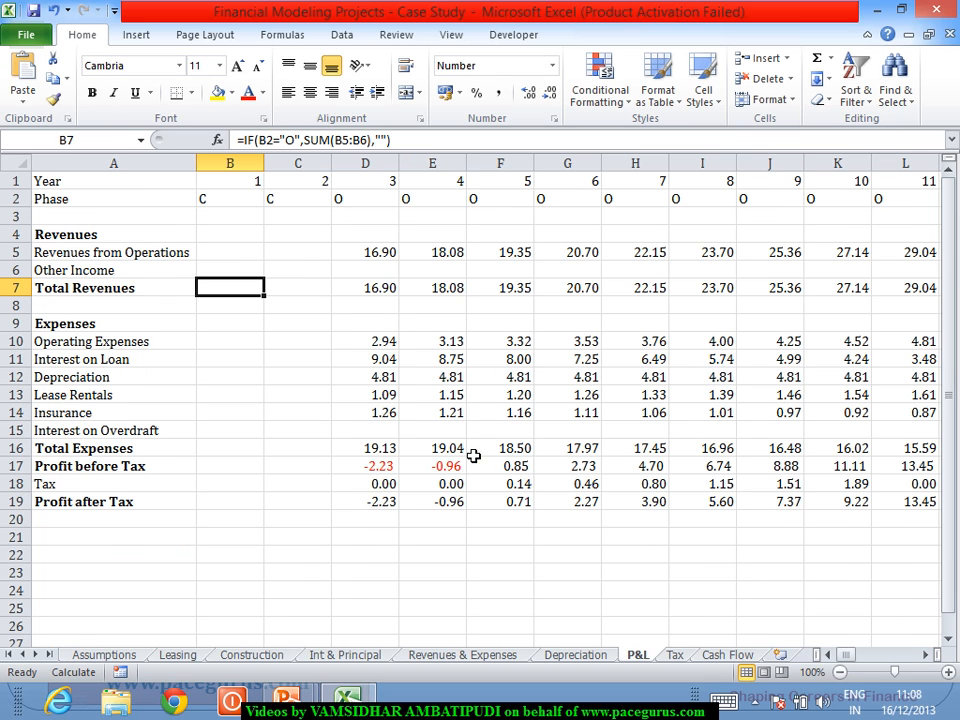
Fill the Other Income formula from B6 across row 6 to beyond the last project year
left_click(243, 267)
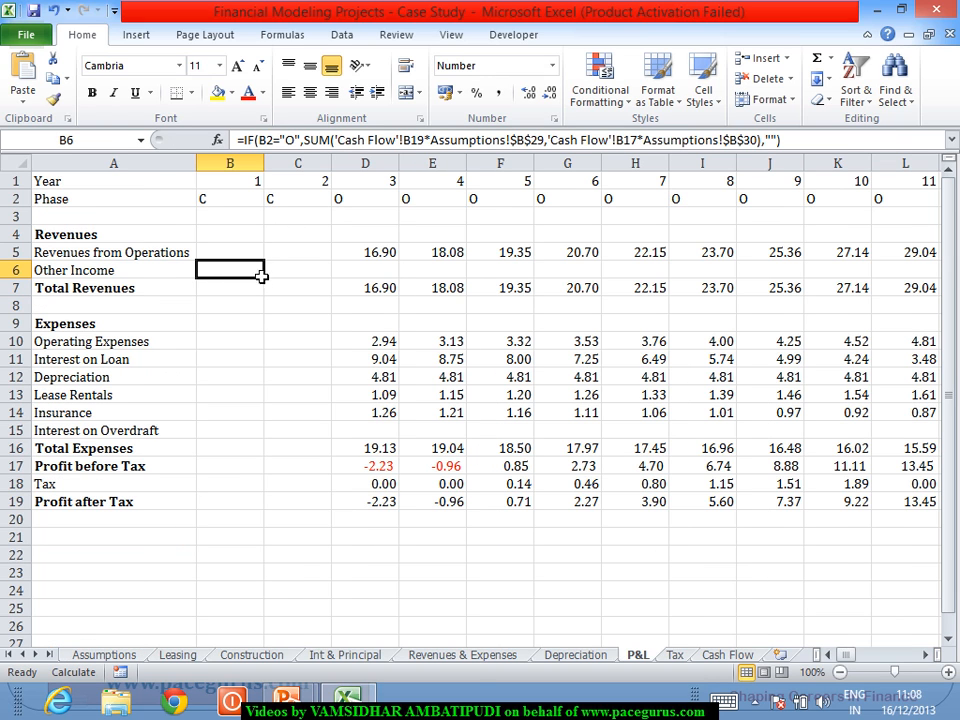
left_click_drag(268, 285, 465, 278)
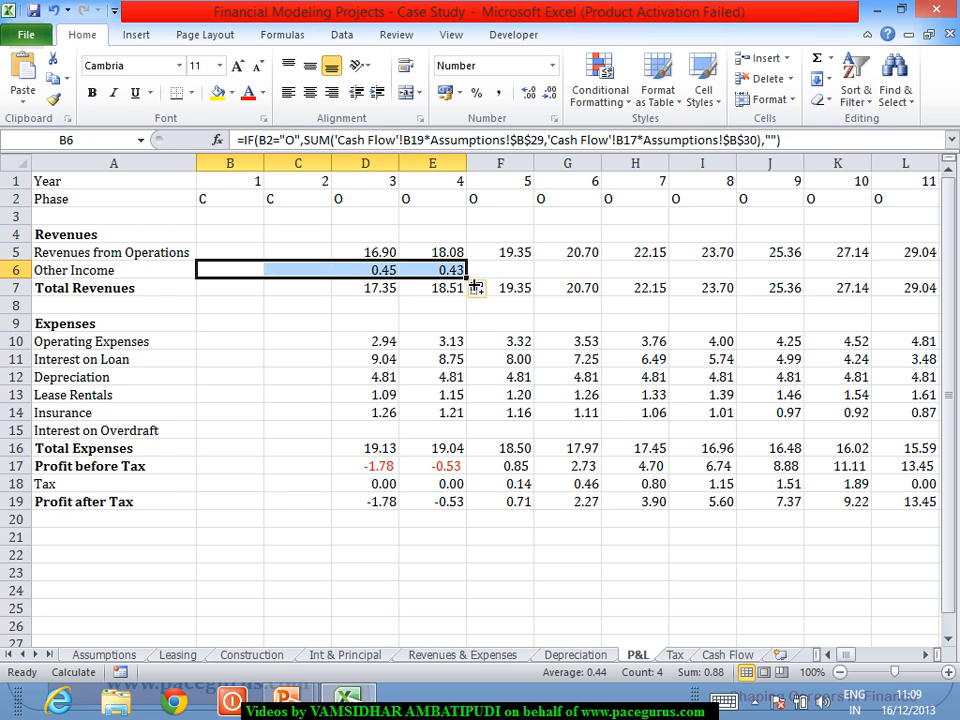
left_click_drag(475, 287, 831, 426)
Examine the filled Other Income values in row 6 from beyond the last project year back to year 1
left_click(829, 654)
left_click(829, 654)
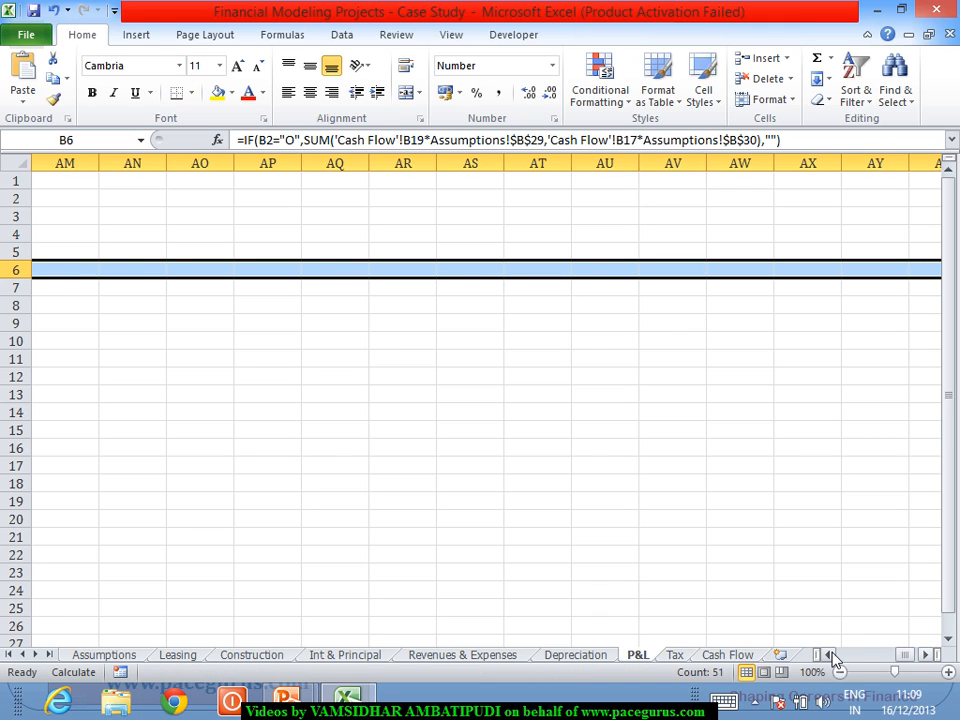
left_click(829, 654)
left_click(829, 654)
left_click(829, 654)
left_click(829, 654)
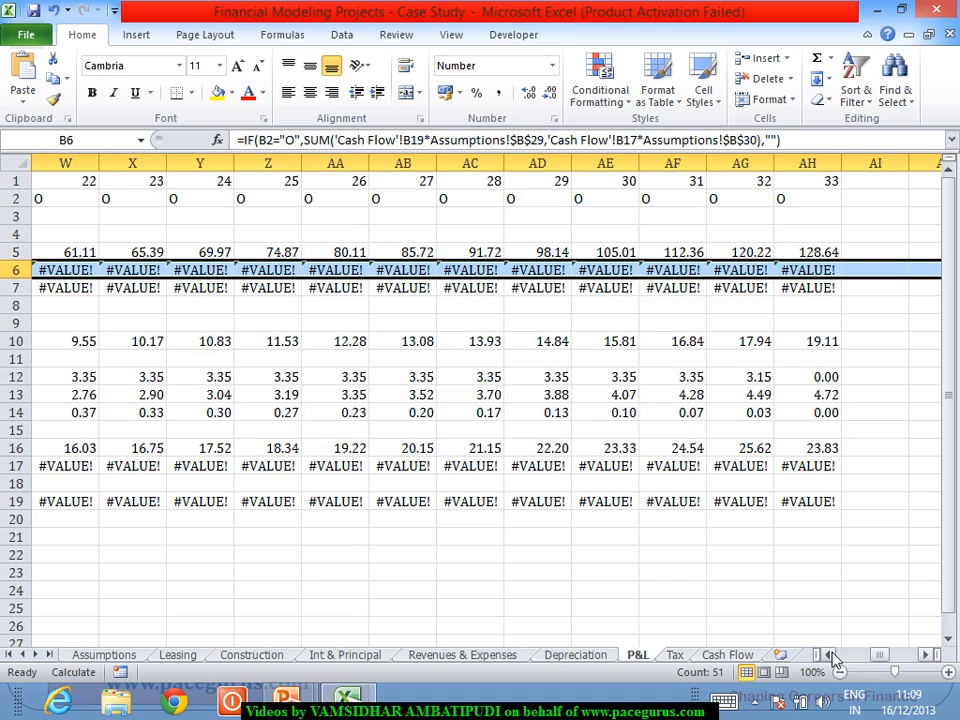
left_click_drag(831, 654, 831, 654)
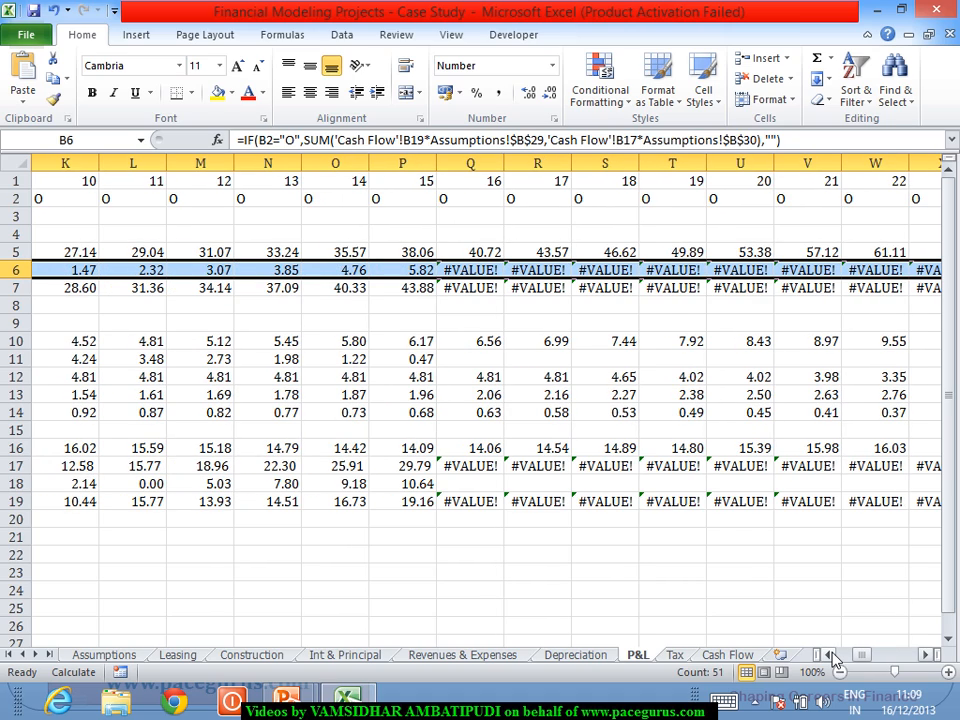
left_click(831, 654)
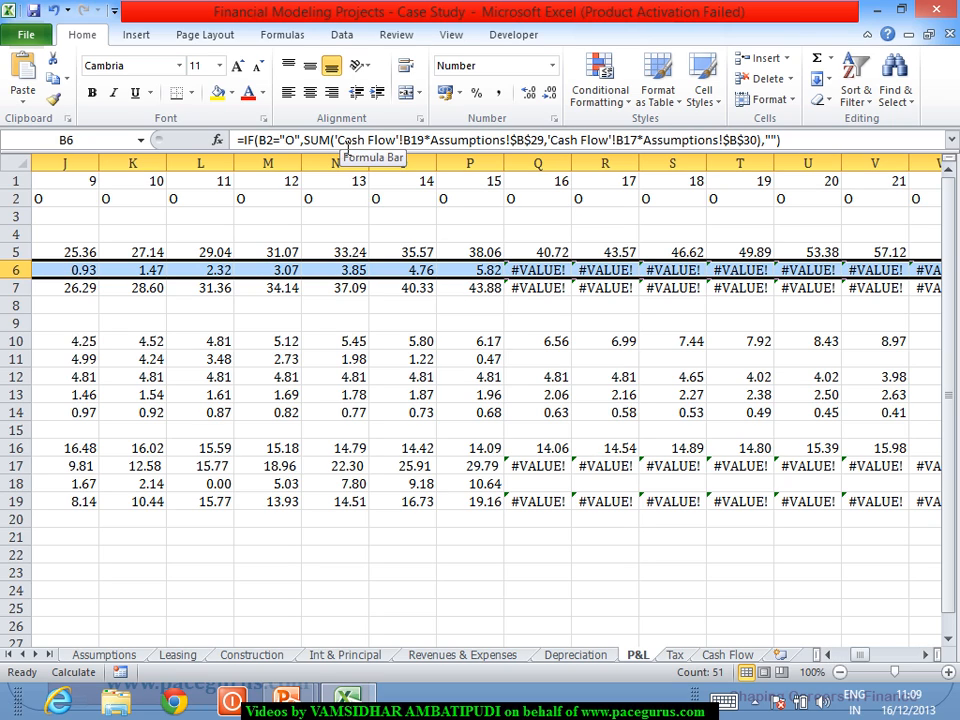
left_click(342, 145)
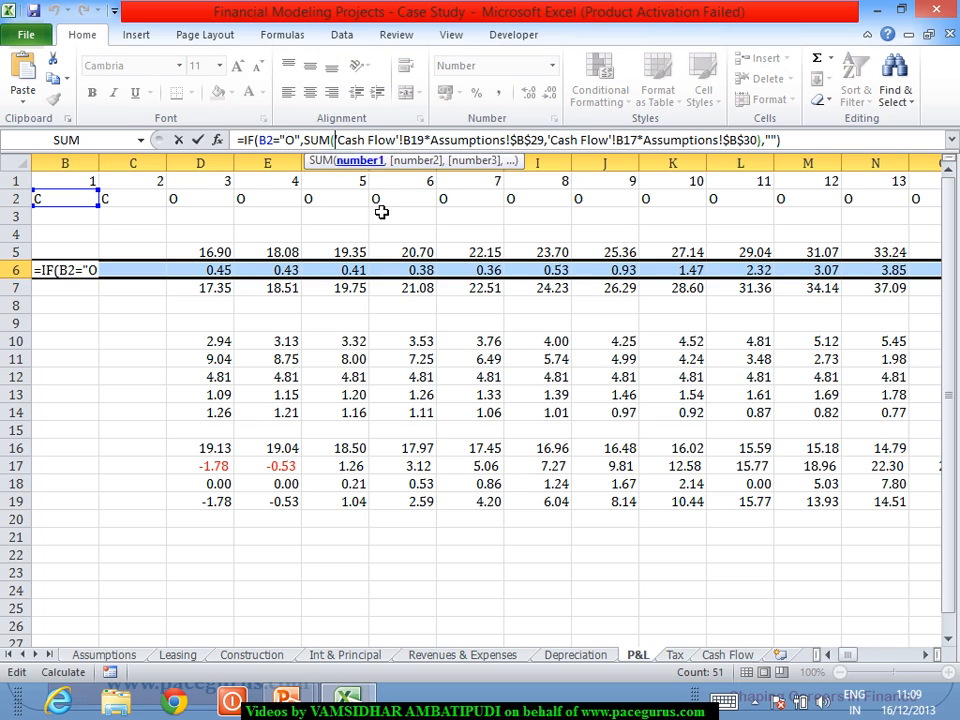
key("ctrl+Return")
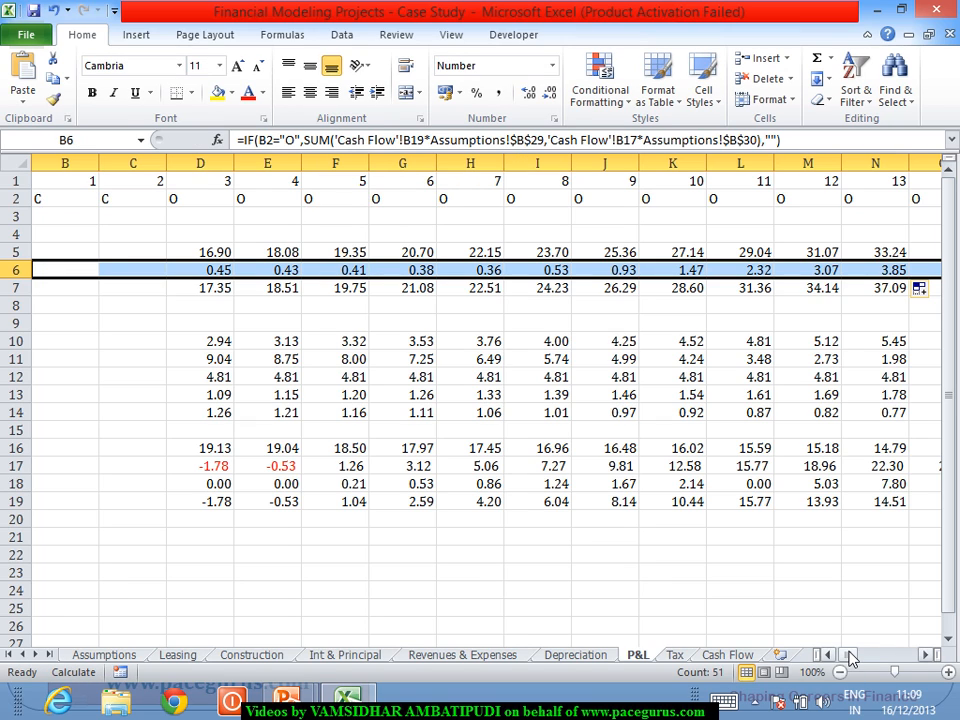
left_click_drag(846, 655, 822, 657)
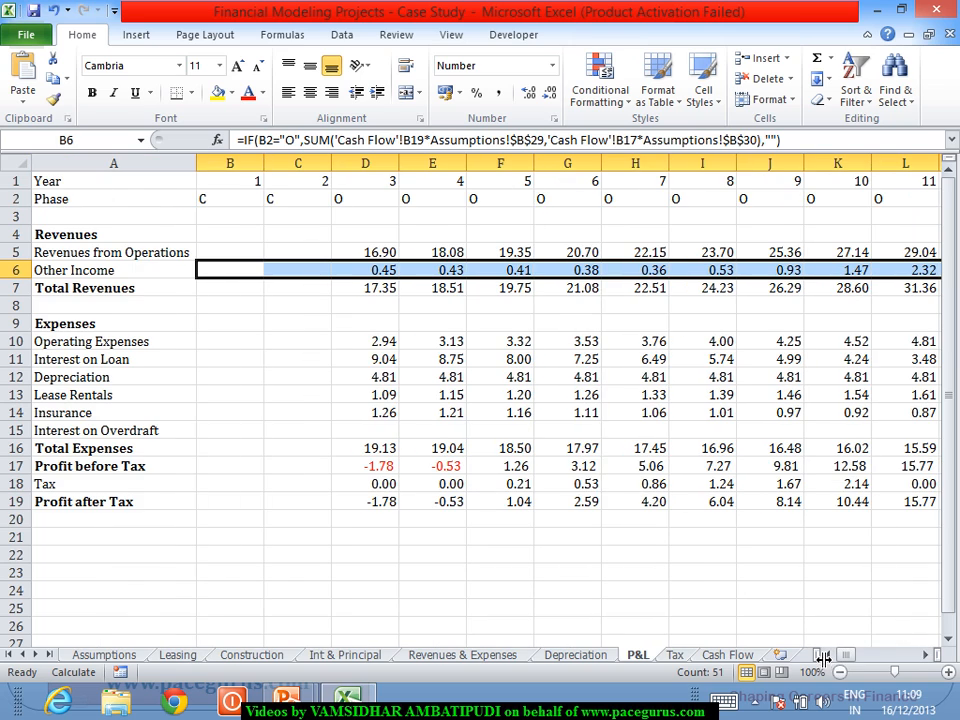
Rewrite the first SUM argument in B6 as PRODUCT('Cash Flow'!B19,Assumptions!$B$29) instead of a multiplication
left_click(225, 272)
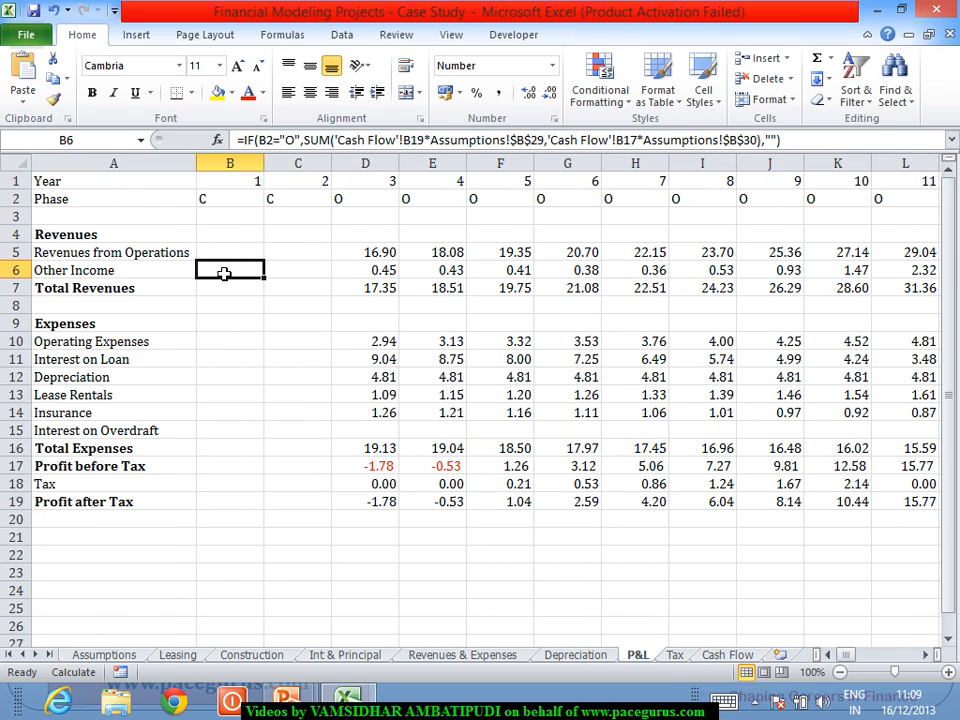
left_click(341, 148)
type("Pr")
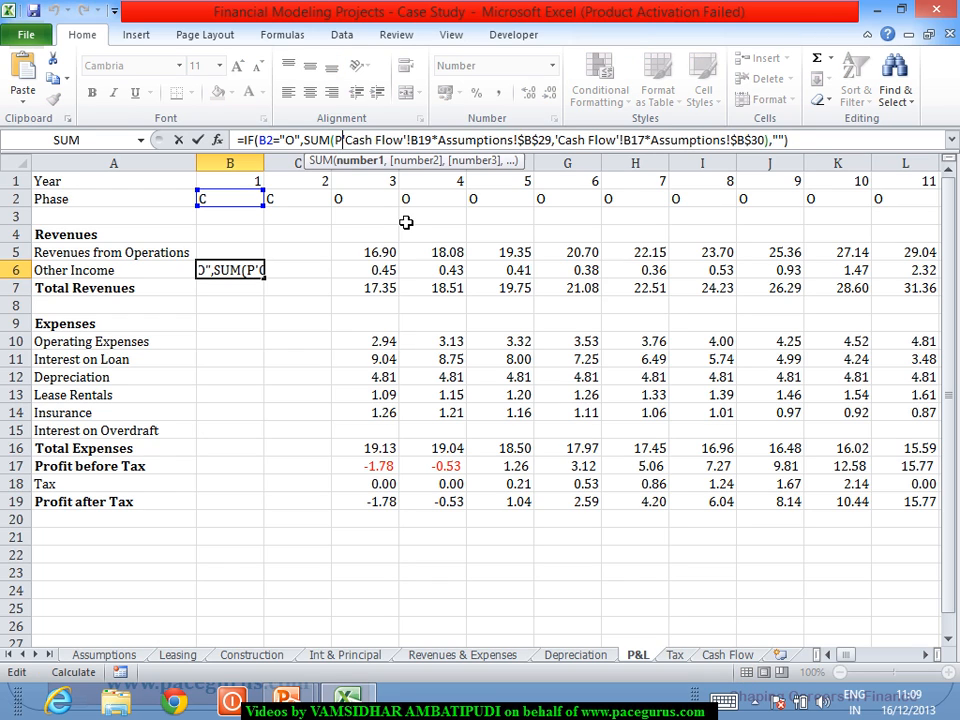
type("o")
key("Down")
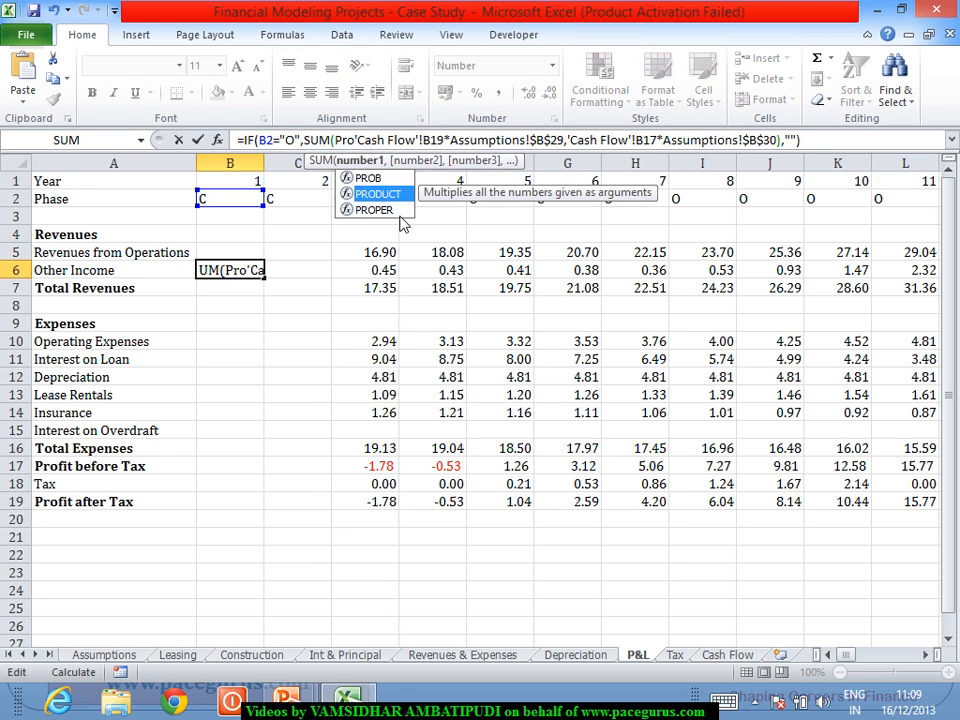
key("Tab")
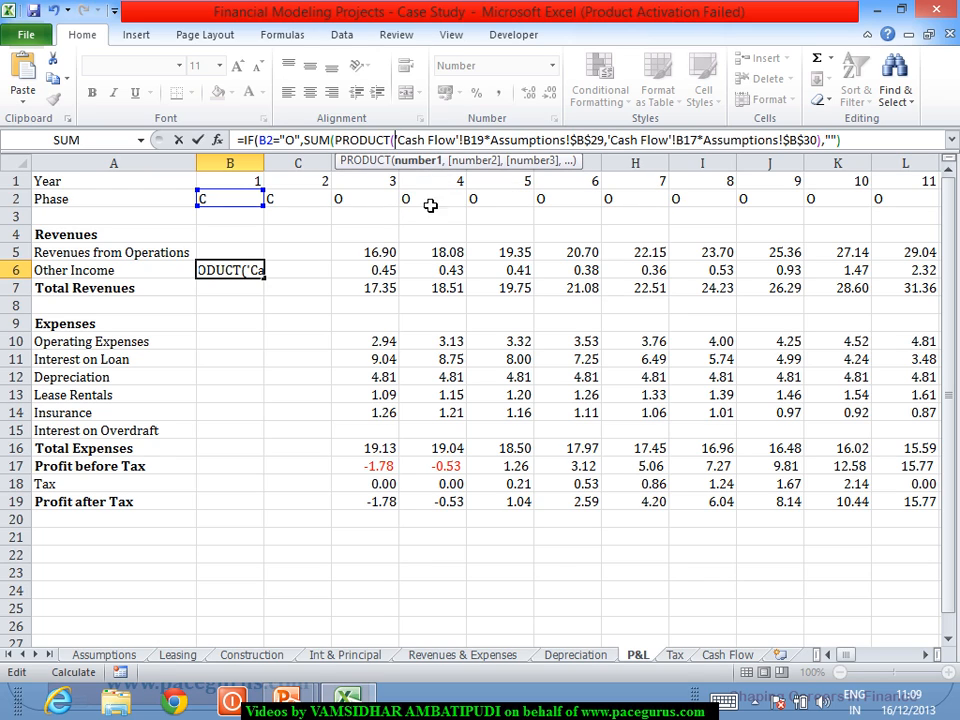
left_click(492, 145)
key("BackSpace")
type(",")
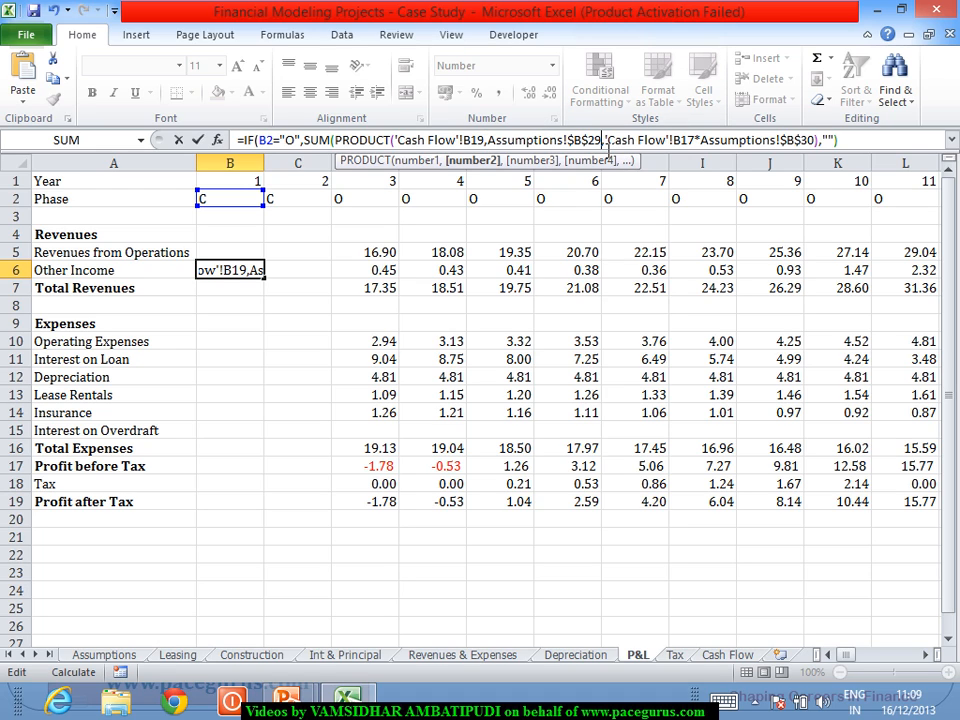
left_click(605, 142)
type(")")
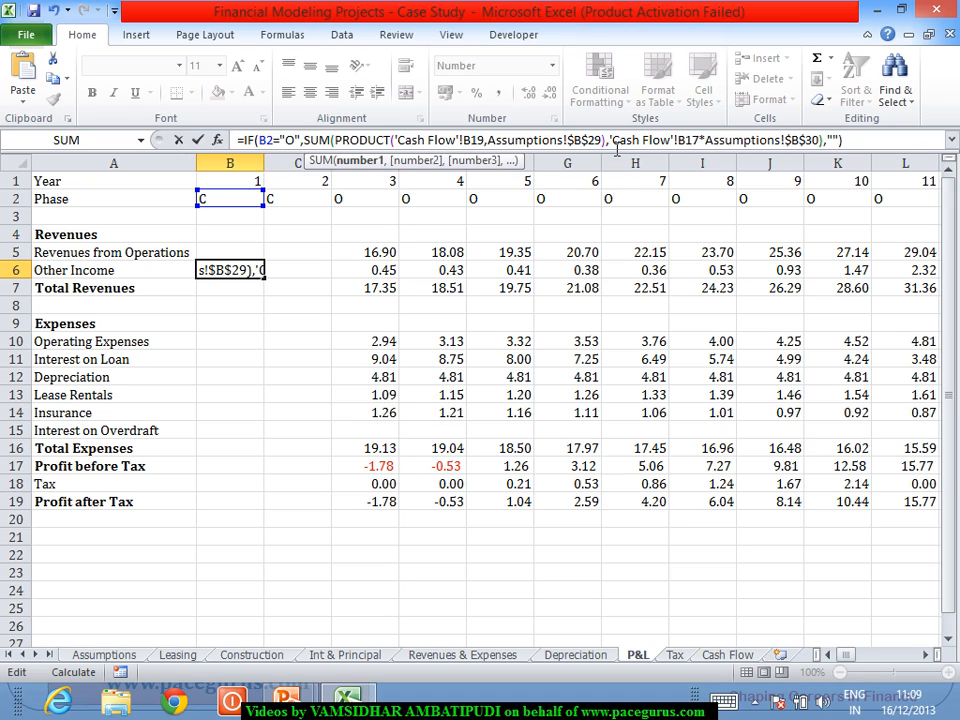
Rewrite the second SUM argument in B6 as PRODUCT('Cash Flow'!B17,Assumptions!$B$30) and complete the formula
key("Right")
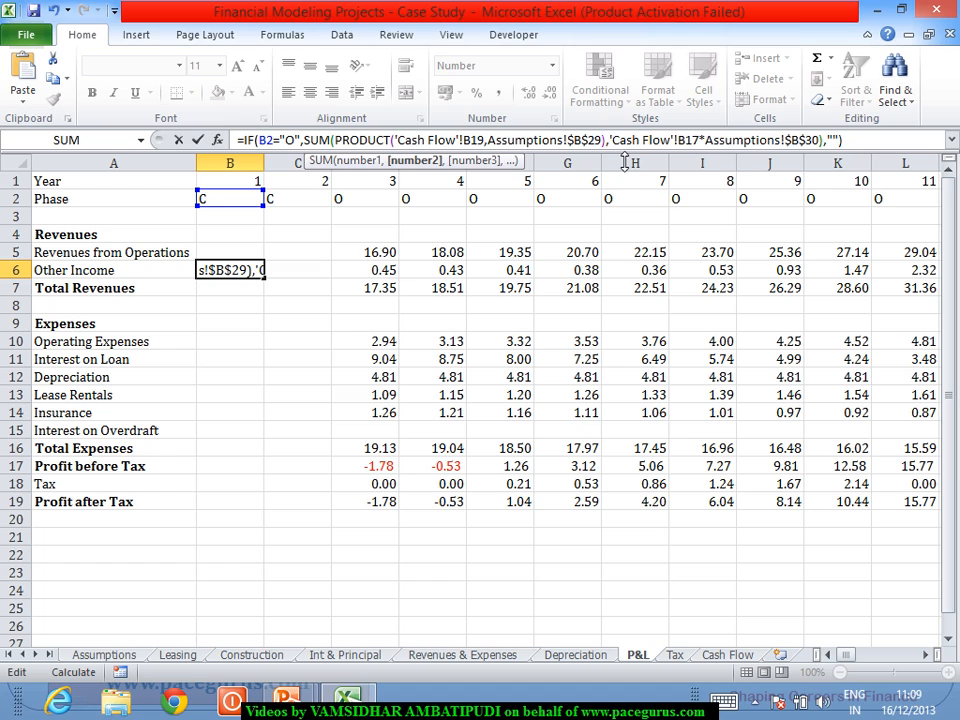
type("Pro")
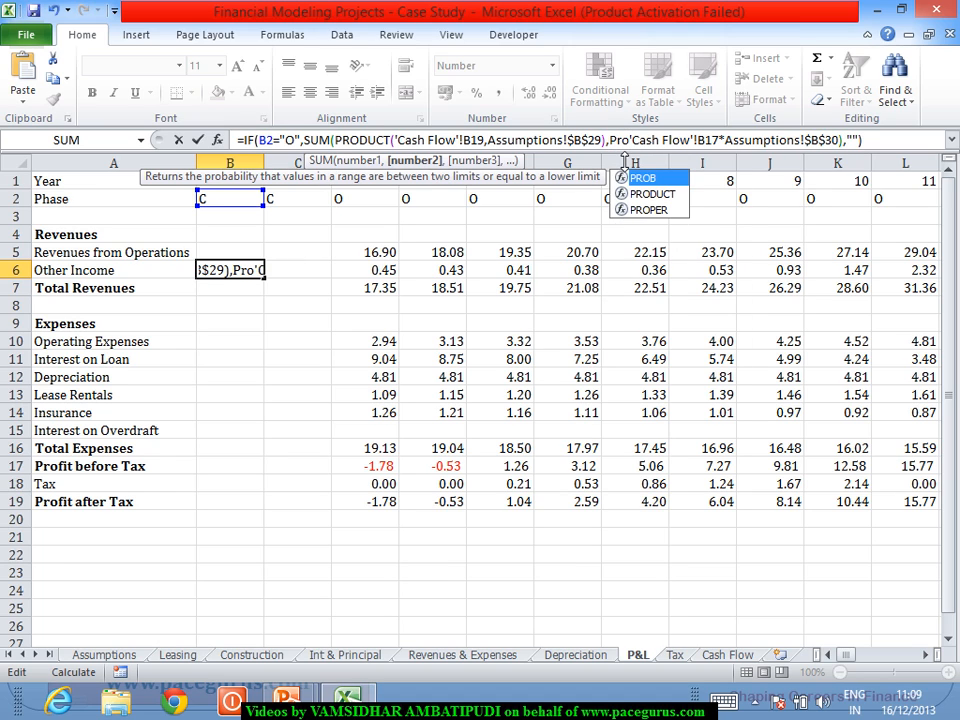
key("Down")
key("Tab")
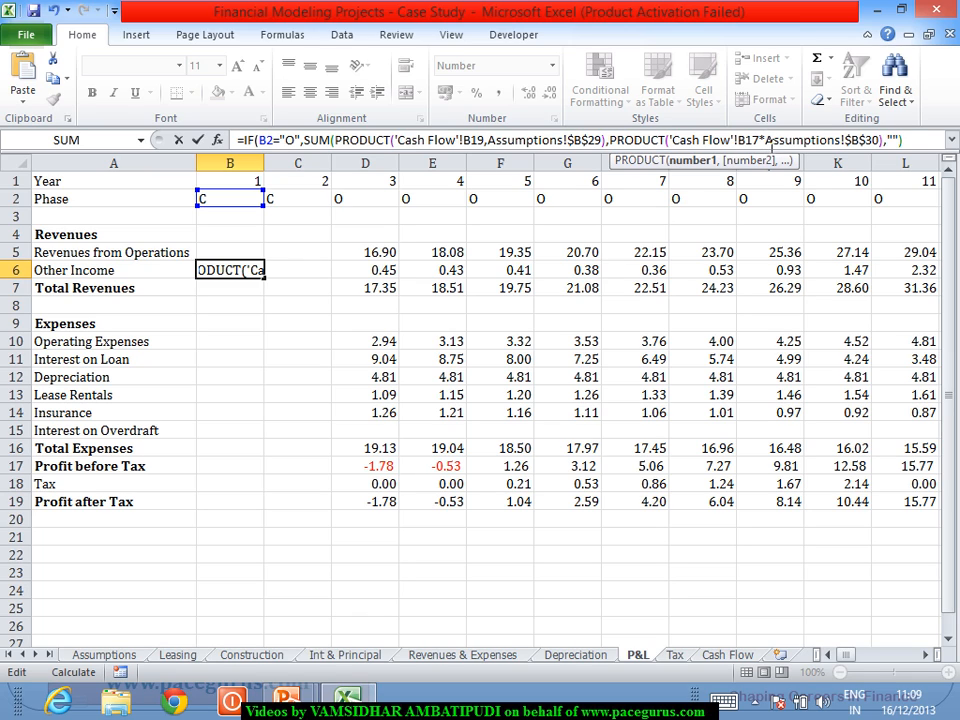
left_click(771, 140)
key("BackSpace")
type(",")
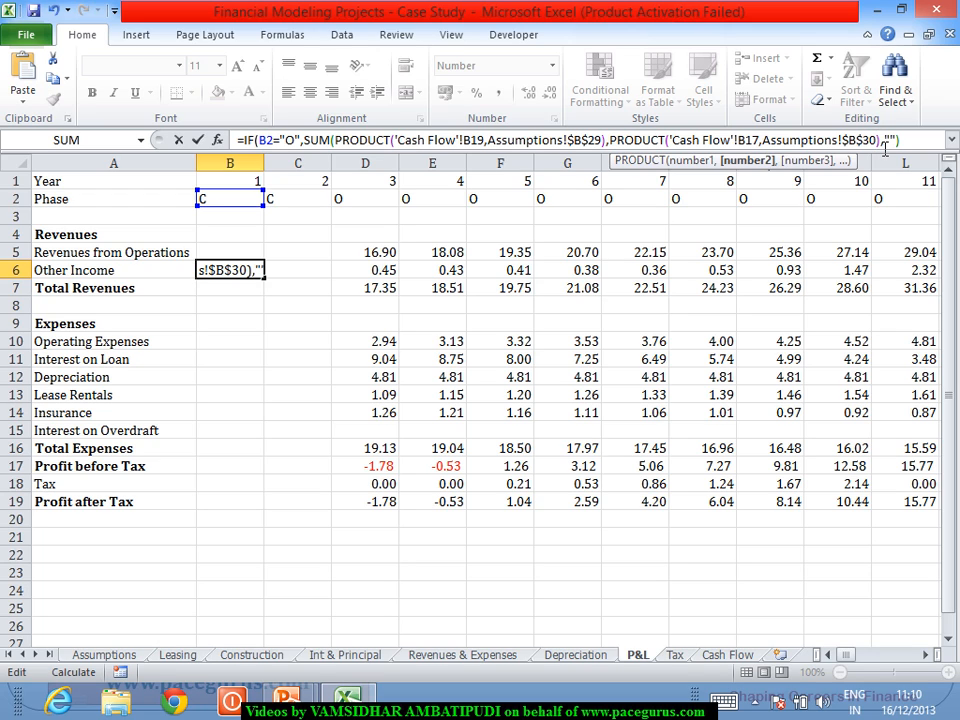
type(")")
key("Return")
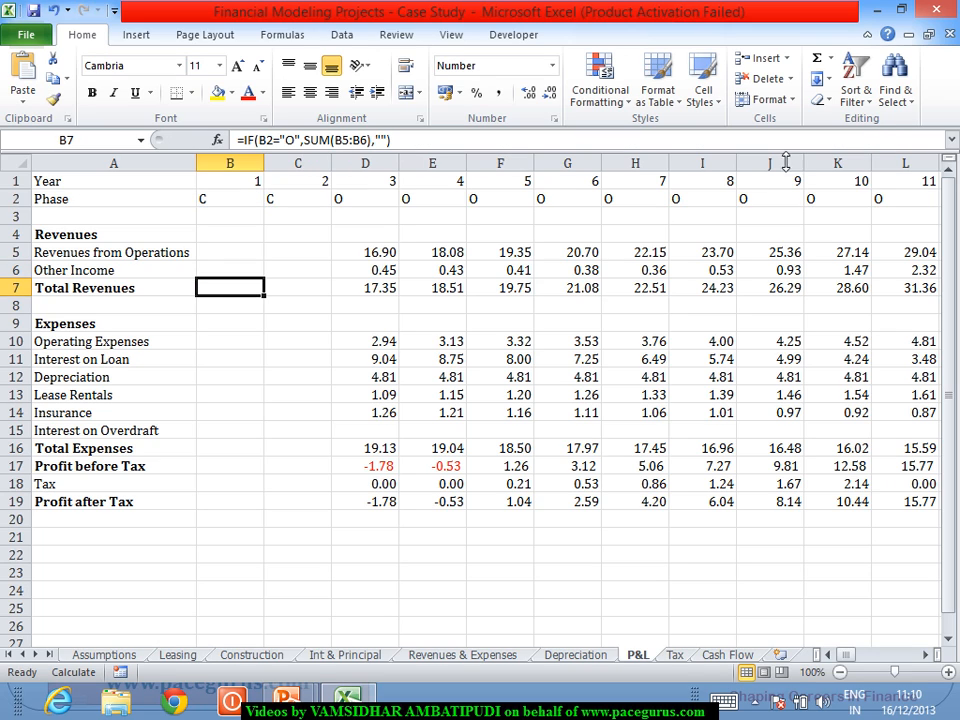
Fill the PRODUCT-based Other Income formula from B6 across row 6 to year 32 and enlarge the formula display to read AB6
left_click(210, 272)
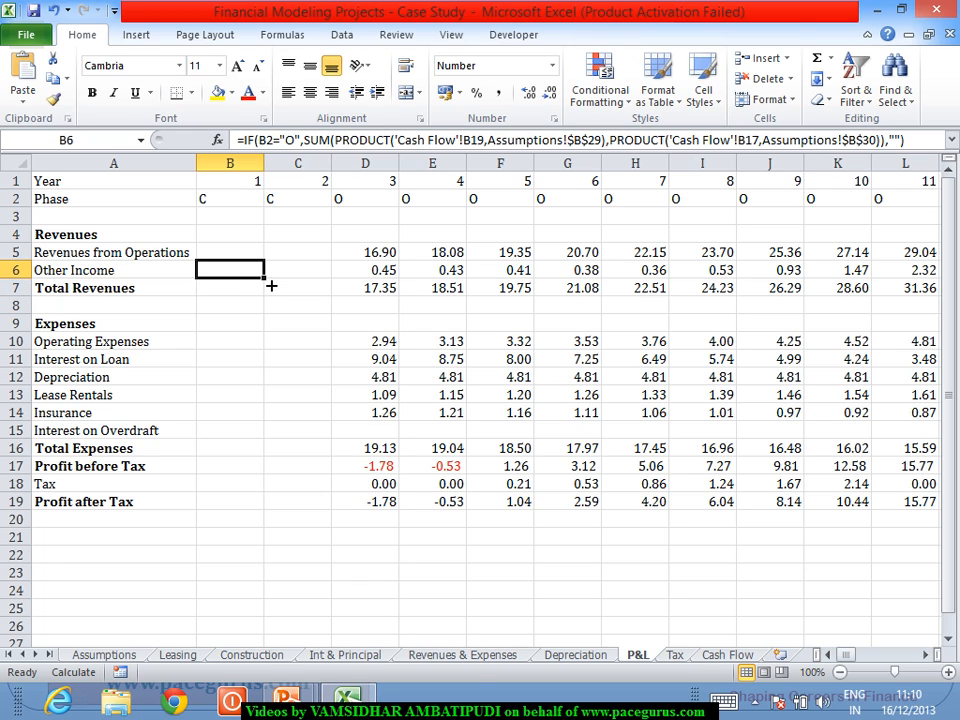
left_click_drag(265, 277, 836, 281)
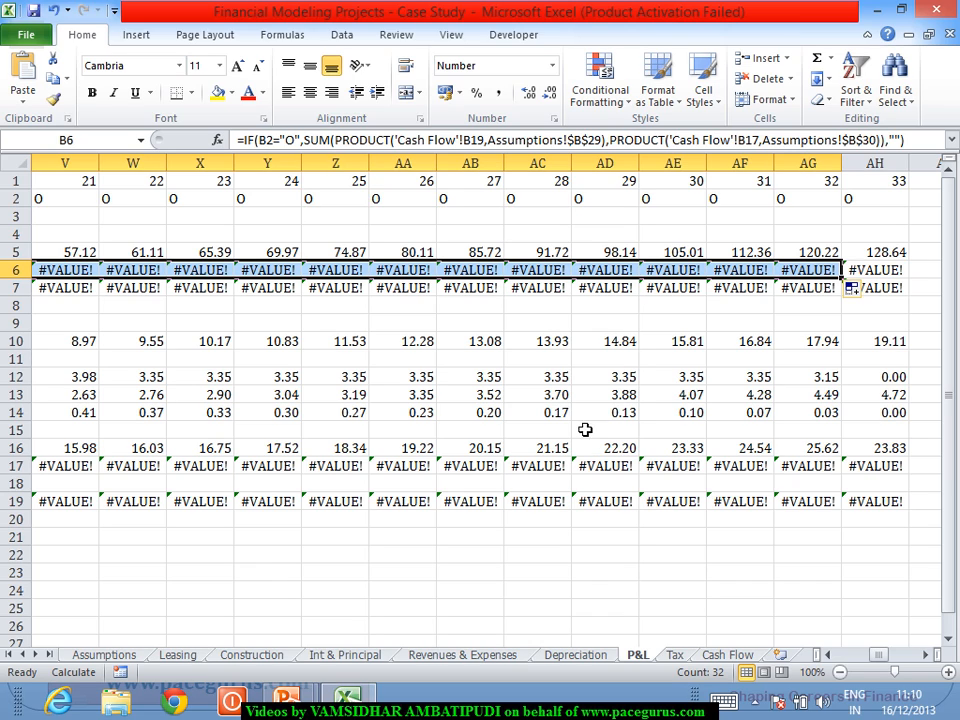
left_click(477, 273)
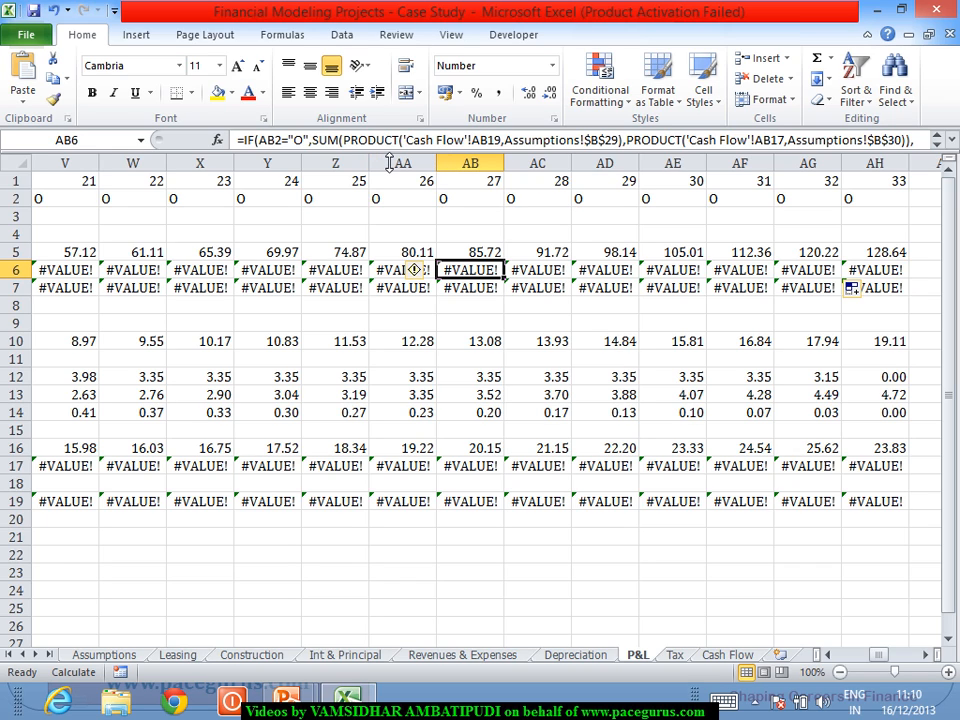
left_click_drag(390, 163, 400, 175)
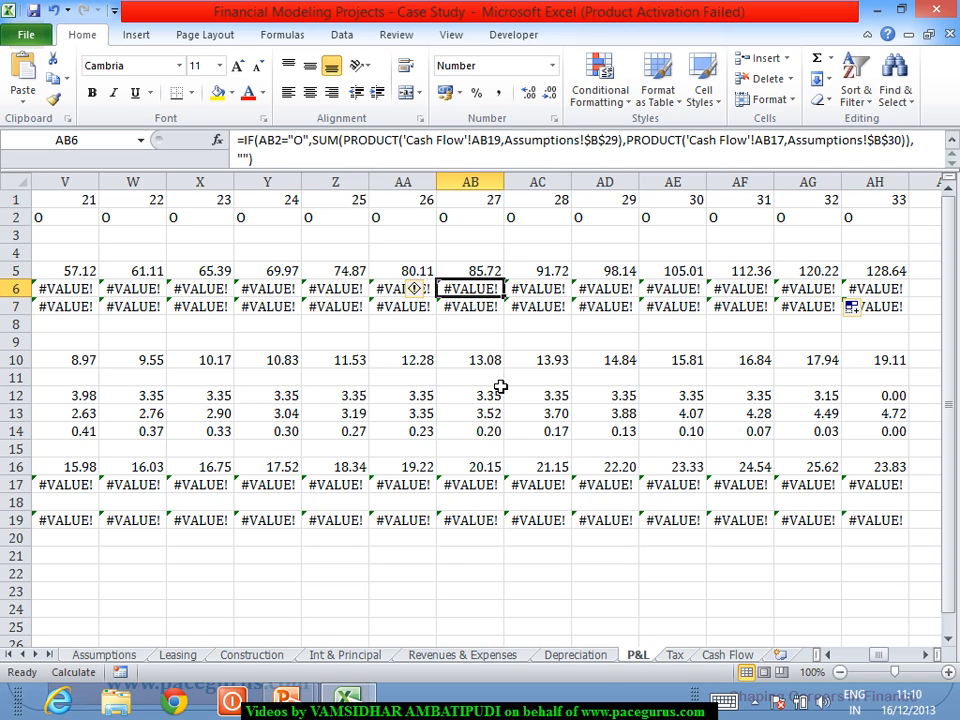
Examine the Cash Flow rows around years 15 to 18 and the PAT formula in Q4 to trace the error's source
left_click(722, 655)
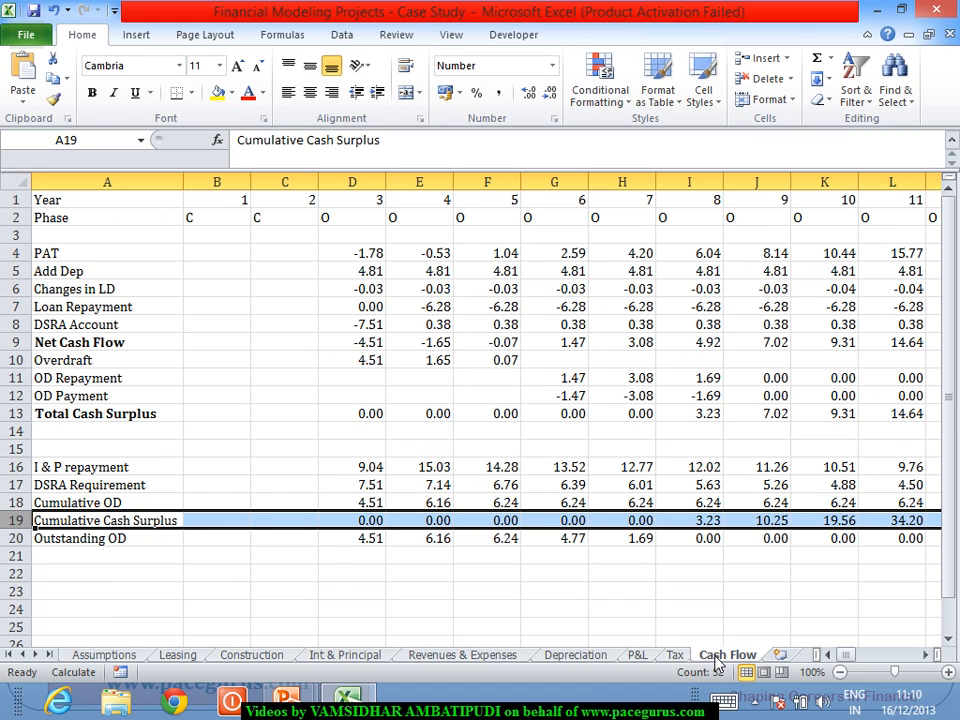
left_click(925, 655)
left_click(925, 655)
left_click(925, 655)
left_click(925, 655)
left_click(925, 655)
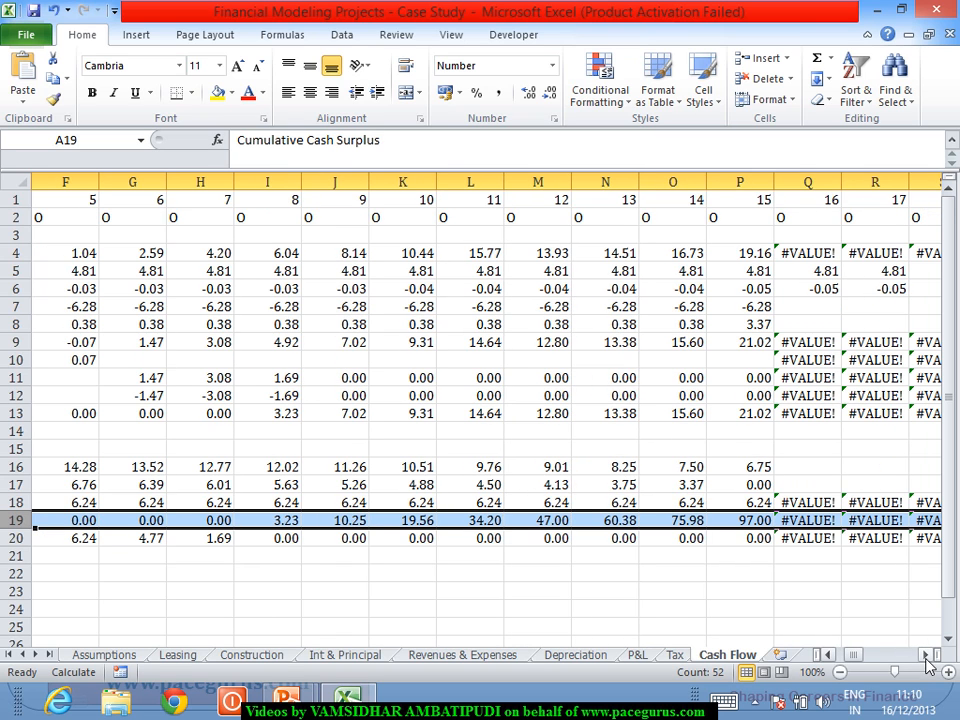
left_click(925, 655)
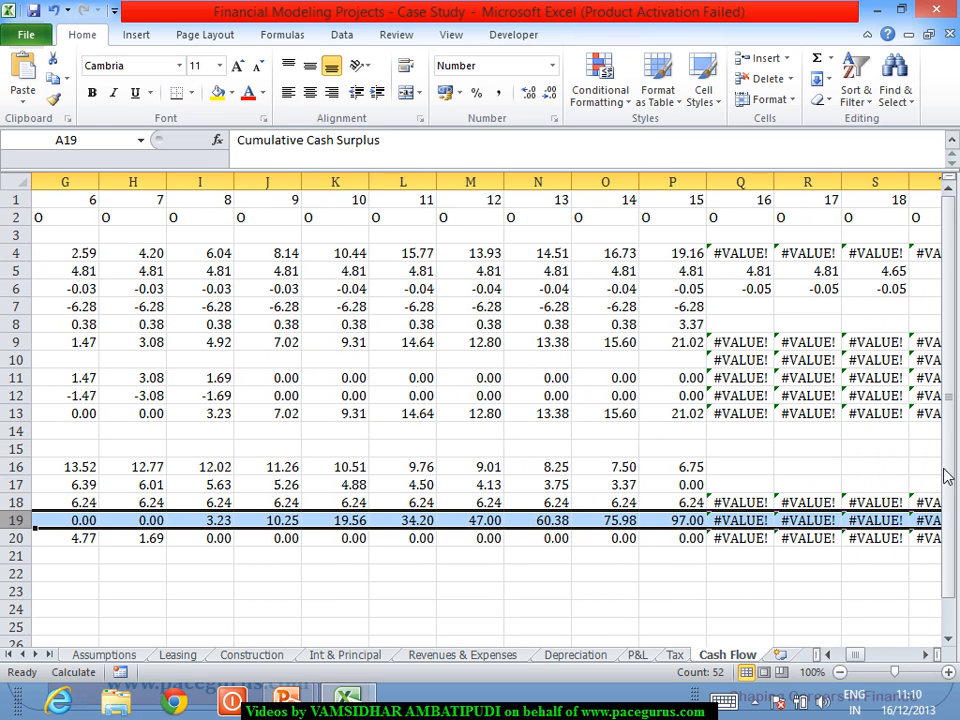
left_click_drag(950, 446, 951, 402)
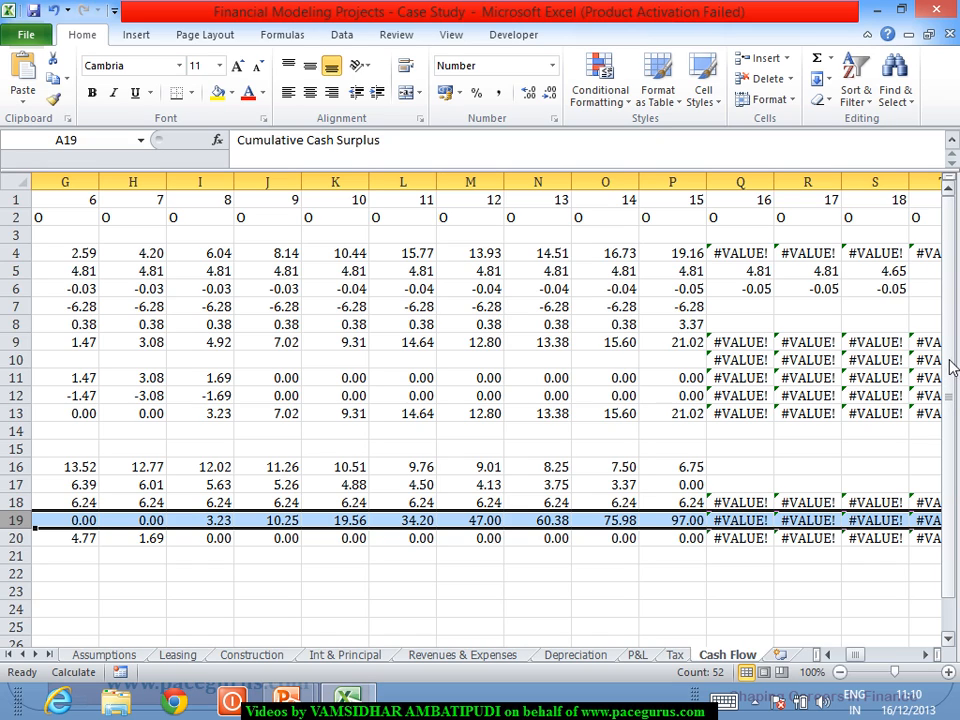
left_click(736, 259)
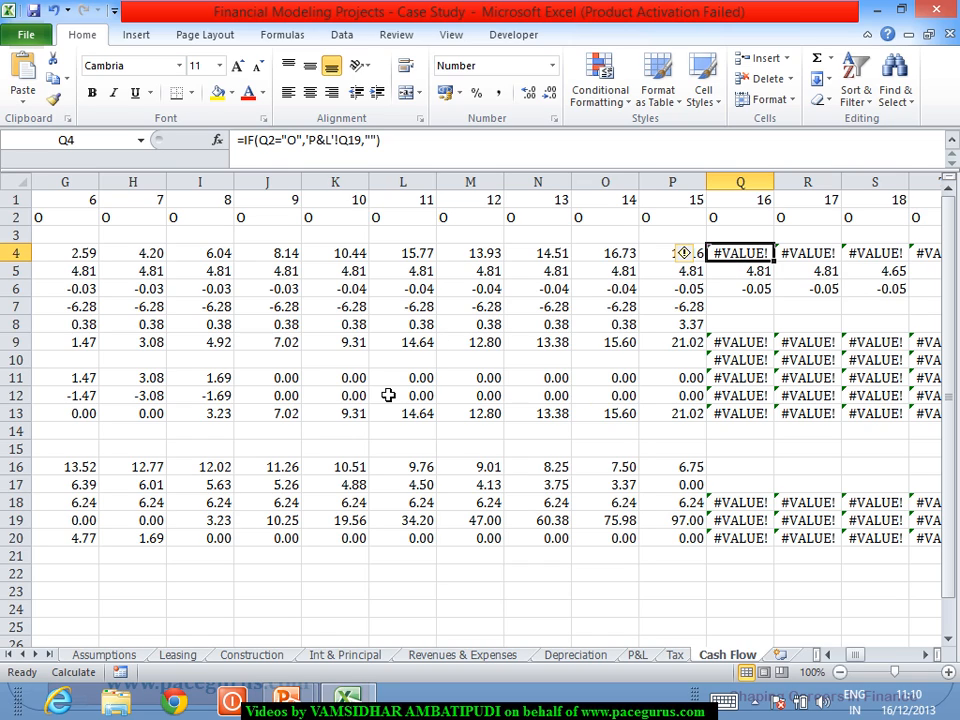
Check the Int & Principal schedule, and inspect the year 16 Profit before Tax and Other Income formulas on the P&L sheet
left_click(378, 658)
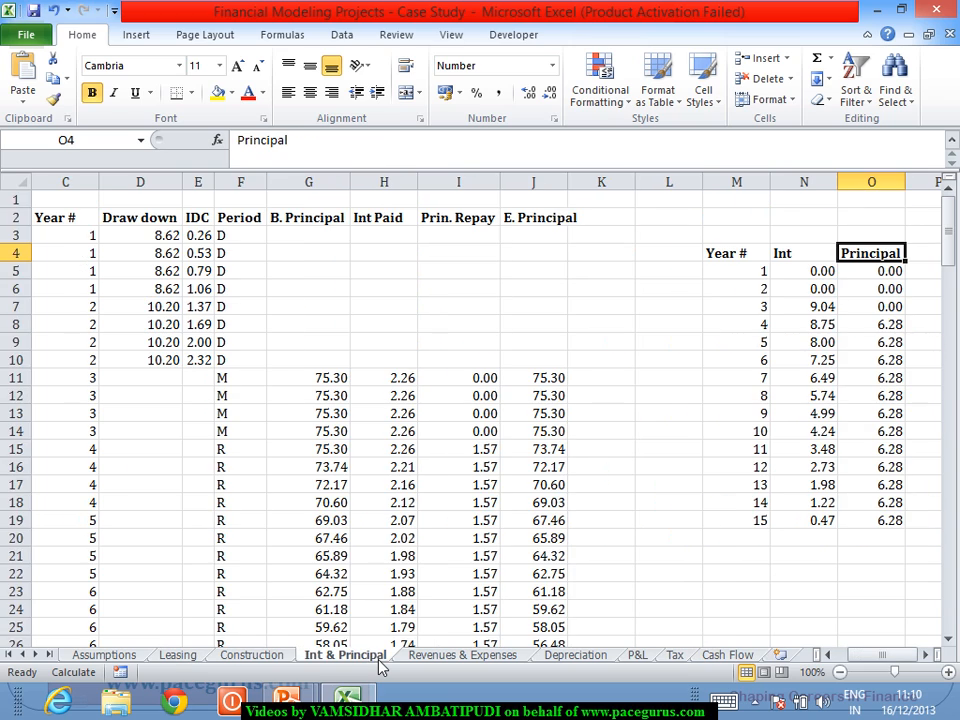
left_click(638, 657)
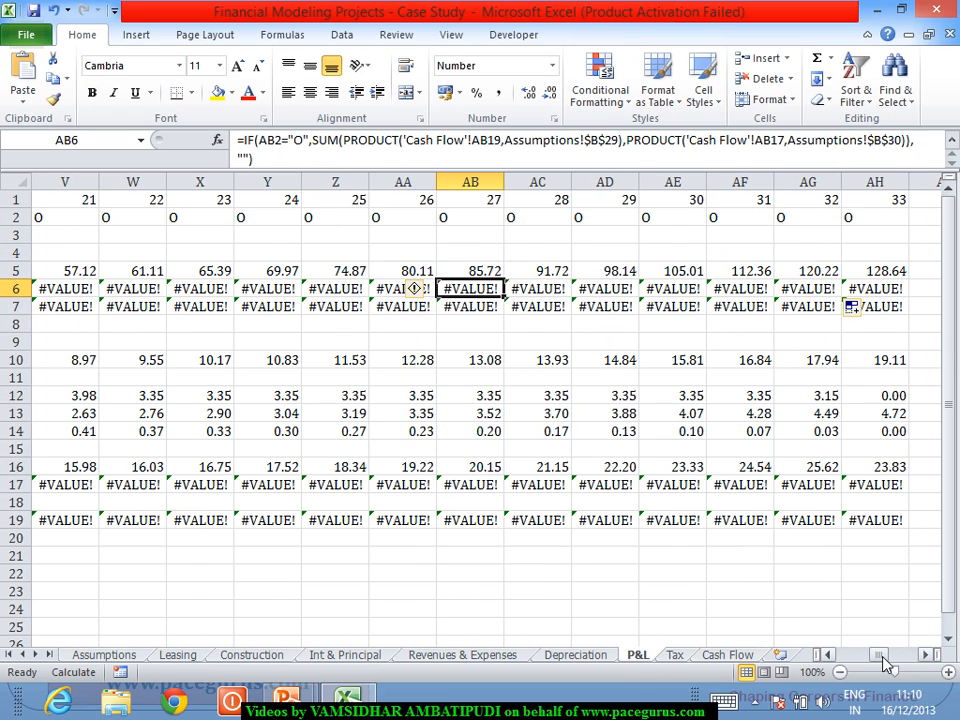
left_click_drag(876, 655, 862, 675)
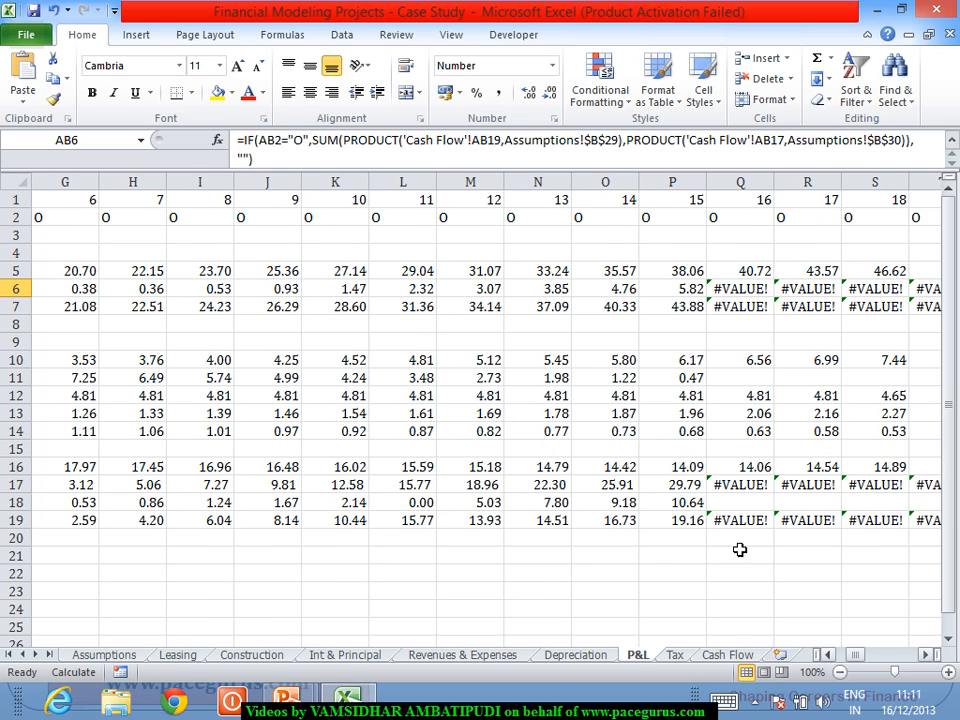
left_click(741, 487)
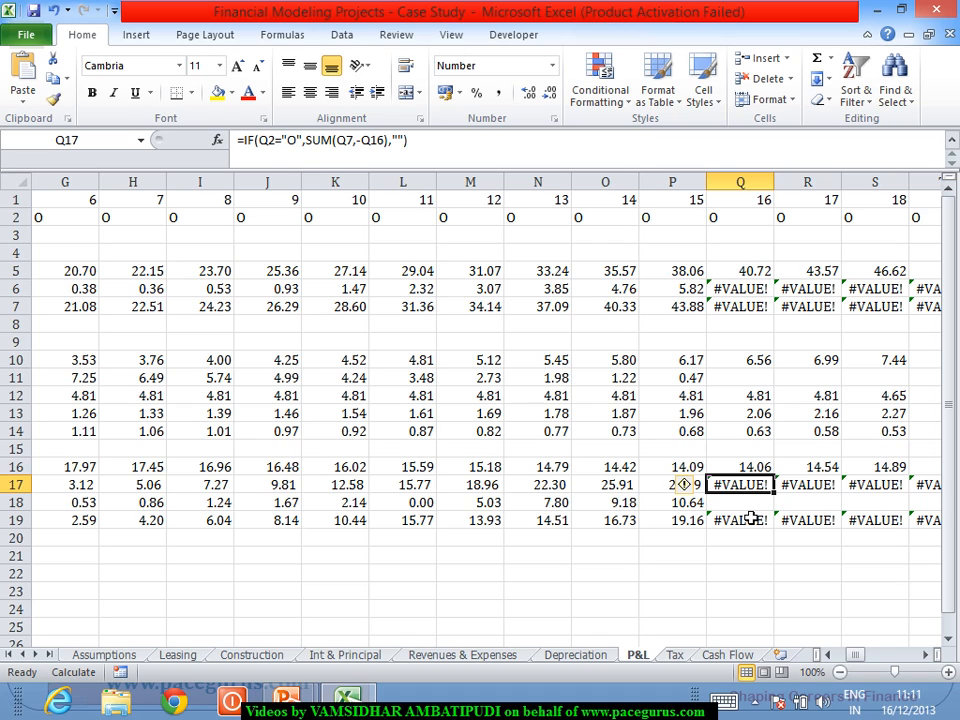
left_click(743, 290)
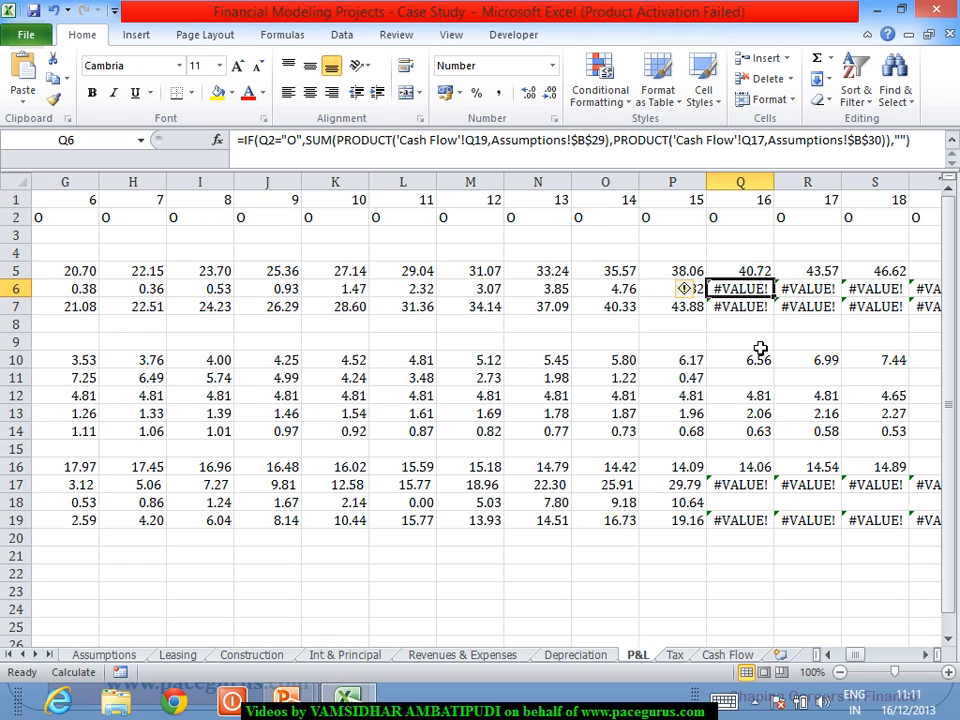
Start a new Other Income formula in P&L cell B6 with an IF testing B2="O" and a SUM as the true result
key("Home")
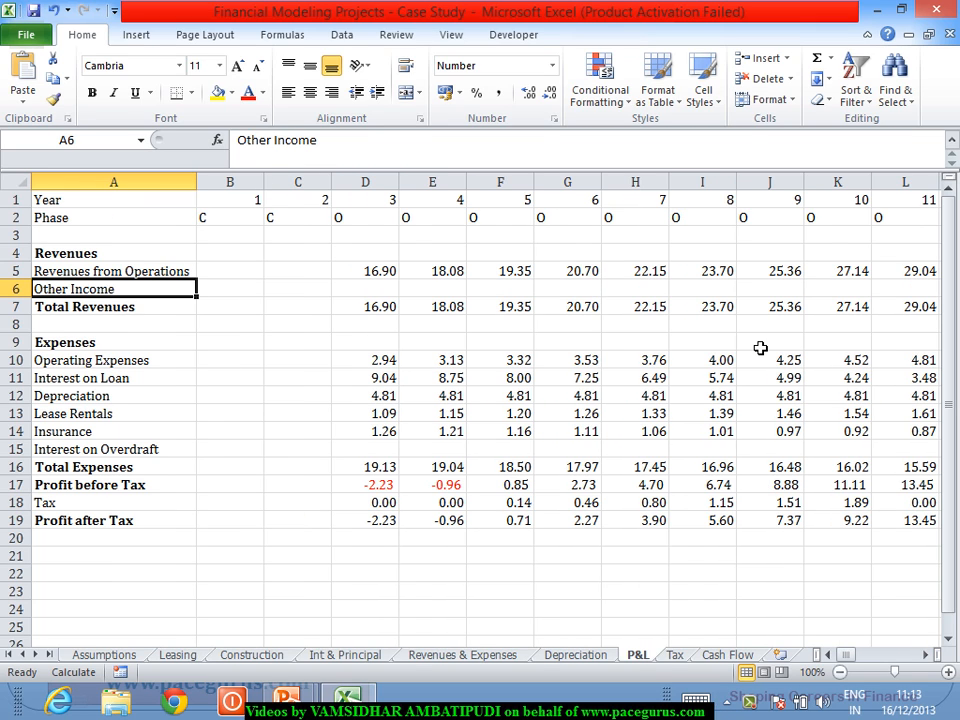
key("Right")
type("=")
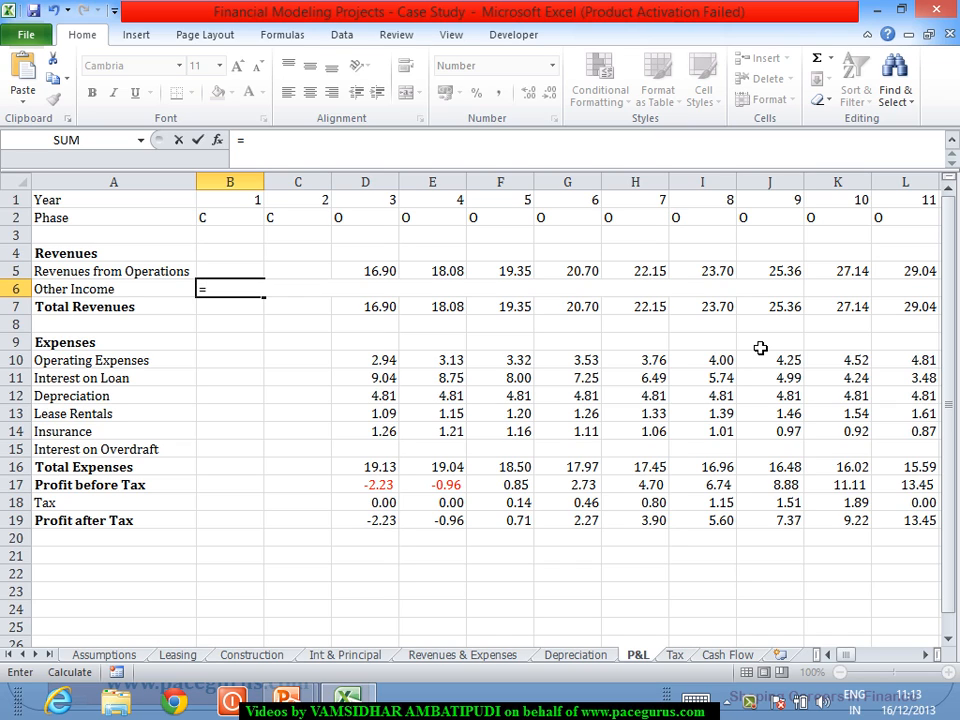
type("if(")
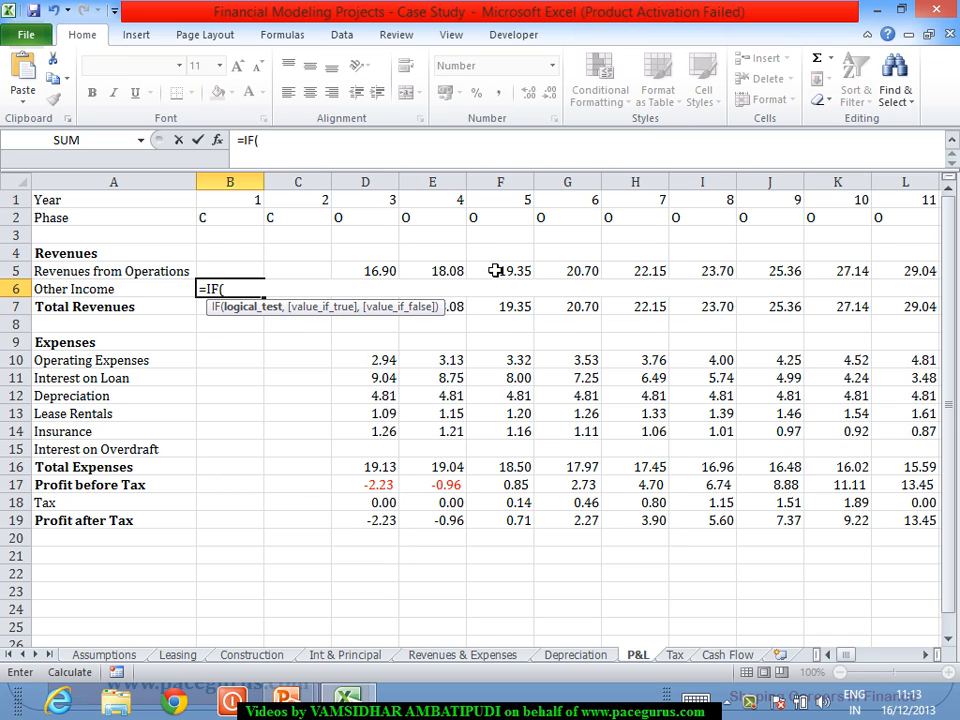
left_click(238, 218)
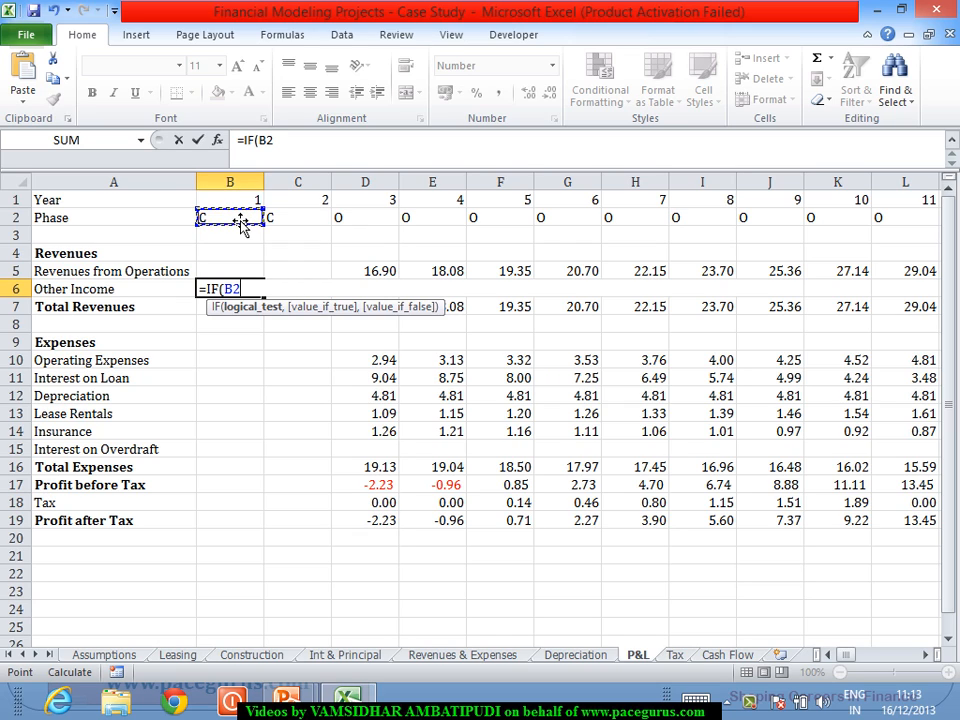
type("=\"O\",")
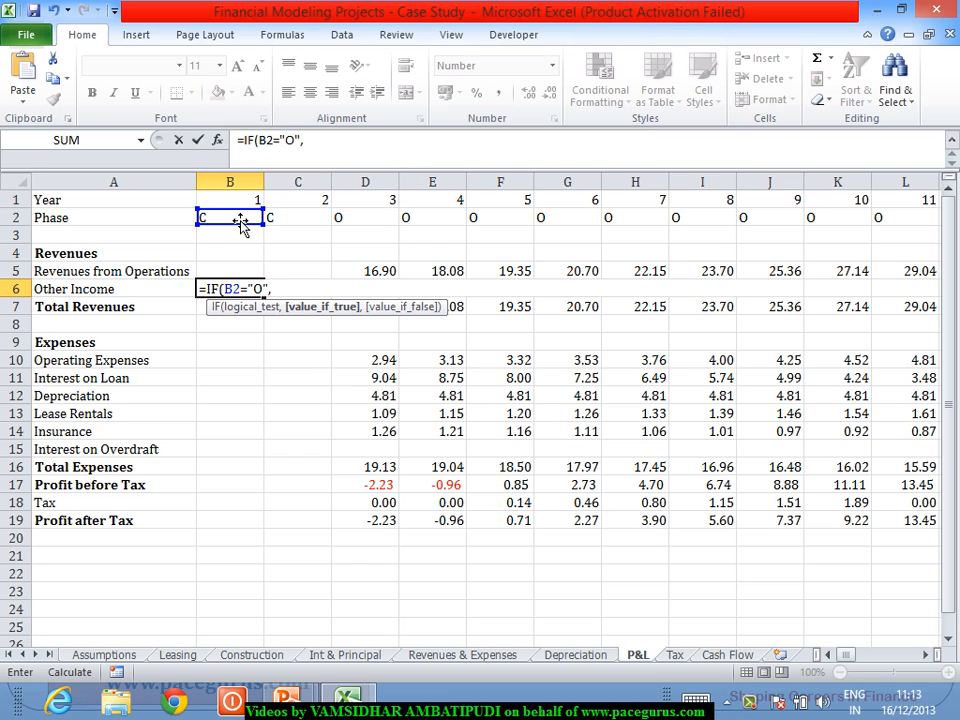
type("sum")
key("Tab")
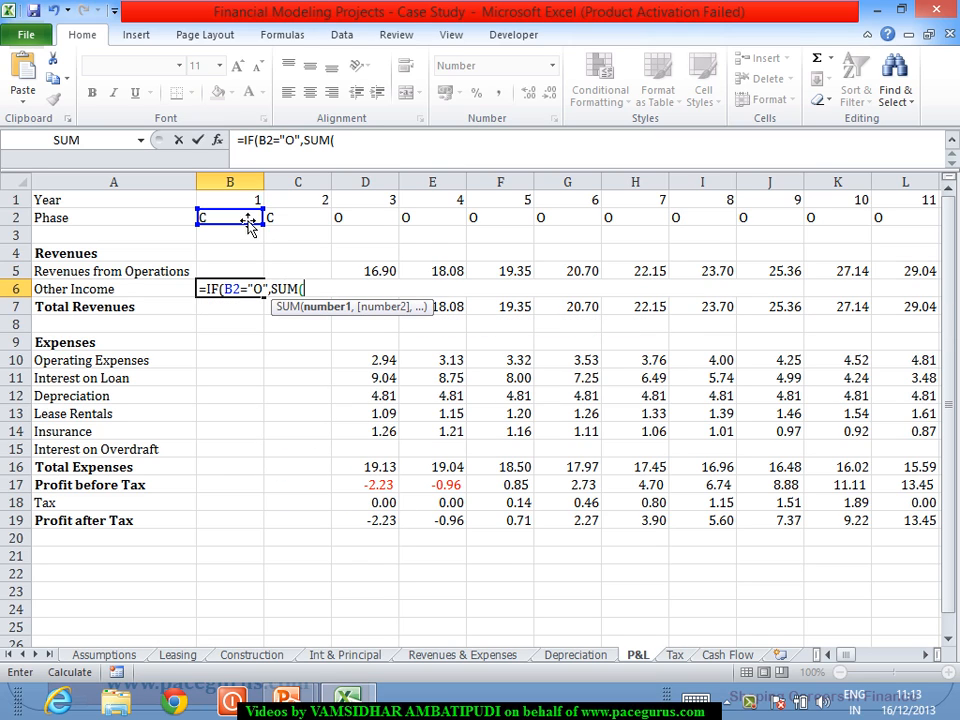
Enter DSRA Requirement 'Cash Flow'!B17 times the absolute DSRA interest rate Assumptions!$B$30 as the SUM's first argument
left_click(727, 655)
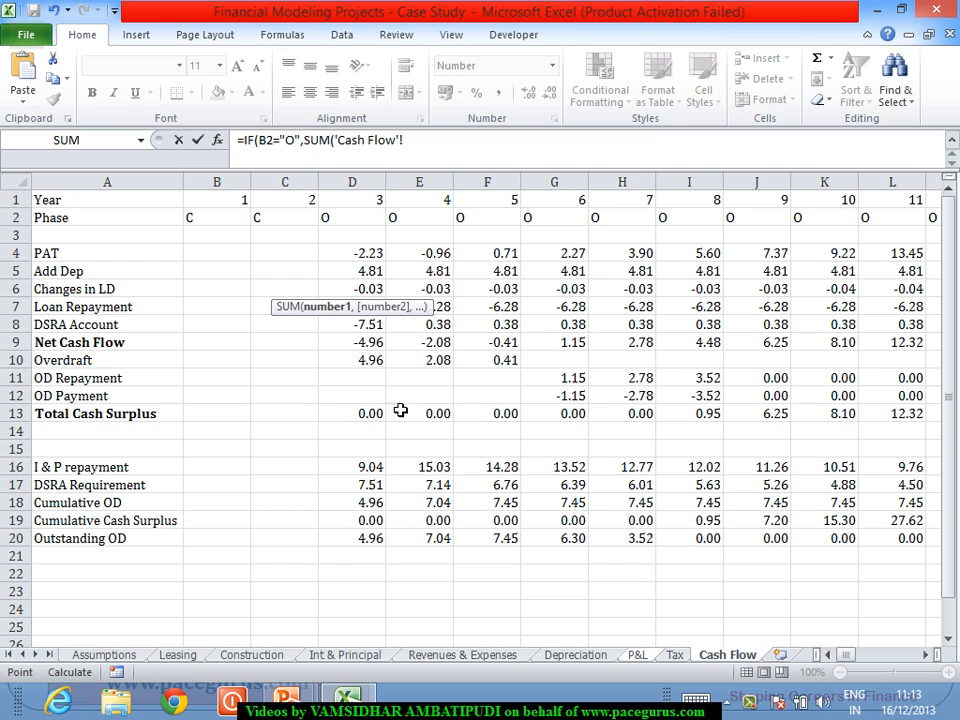
left_click(229, 486)
type("*")
left_click(104, 655)
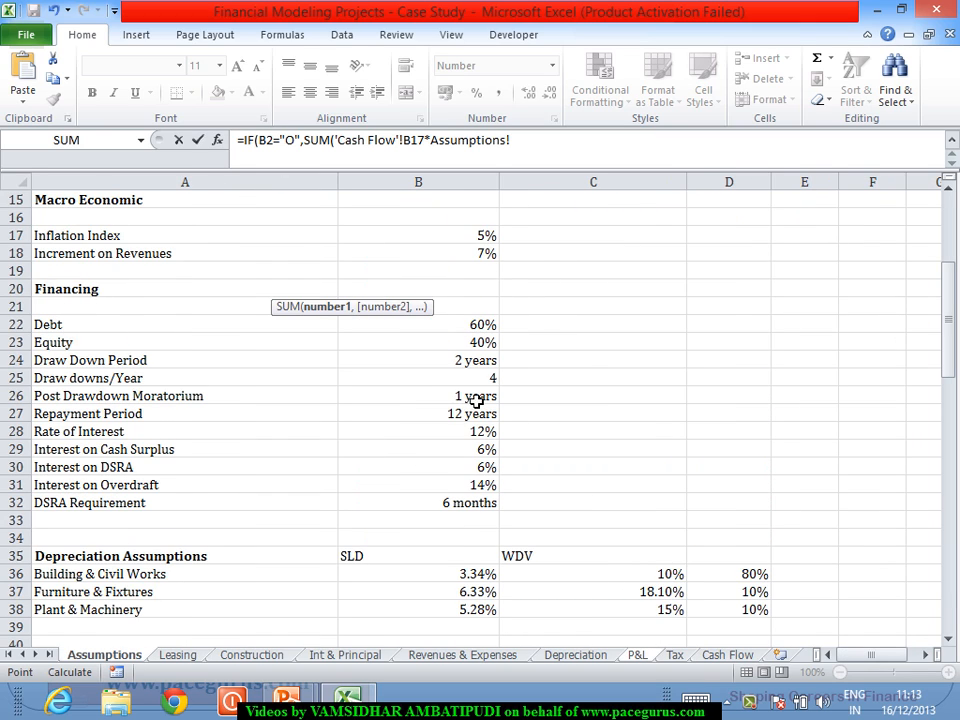
left_click(452, 469)
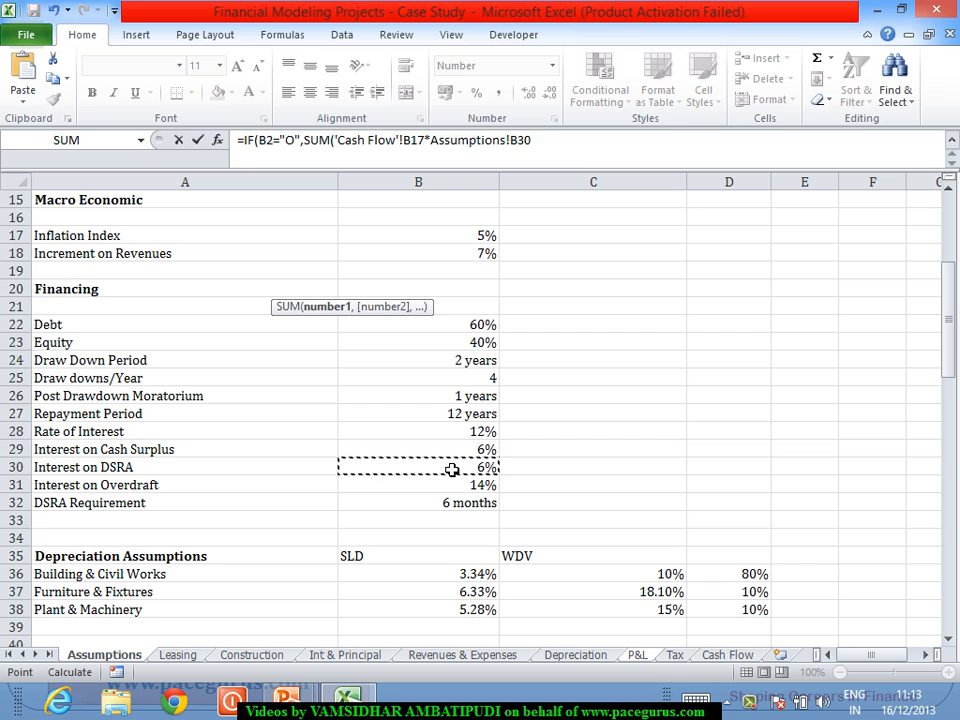
key("F4")
type(",")
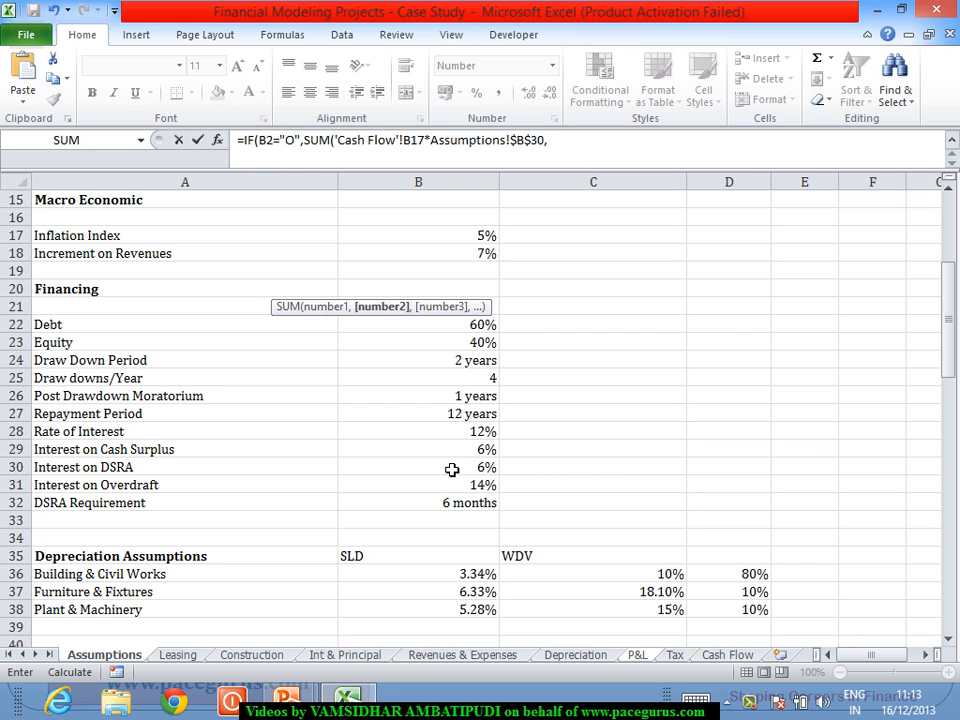
Add Cumulative Cash Surplus 'Cash Flow'!$B$19 times Assumptions!$B$29 as the second argument and close the SUM
left_click(728, 655)
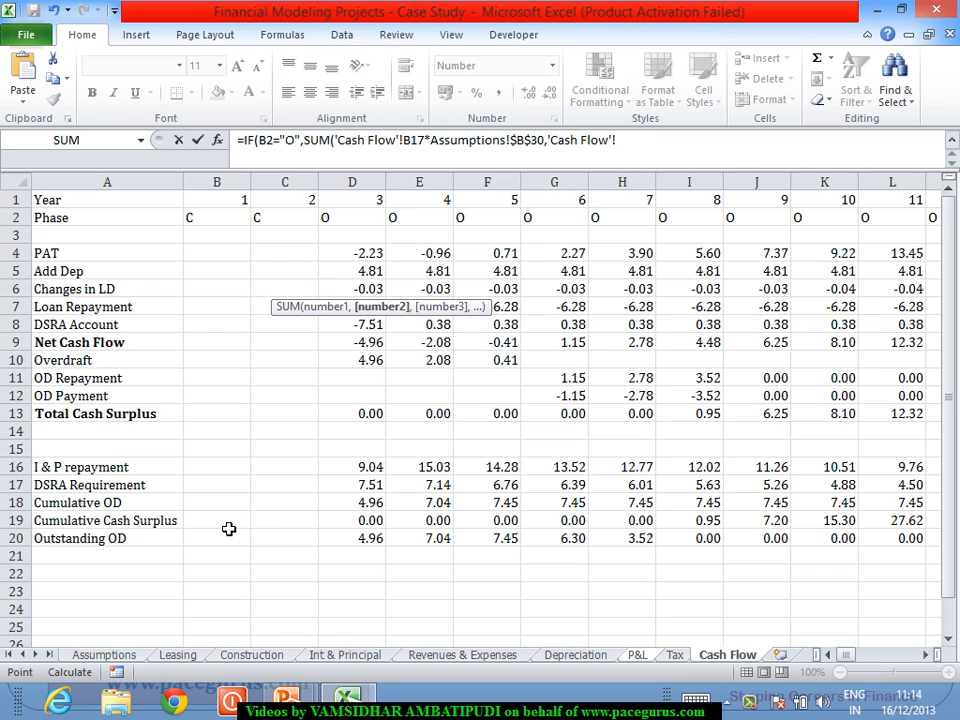
left_click(229, 527)
key("F4")
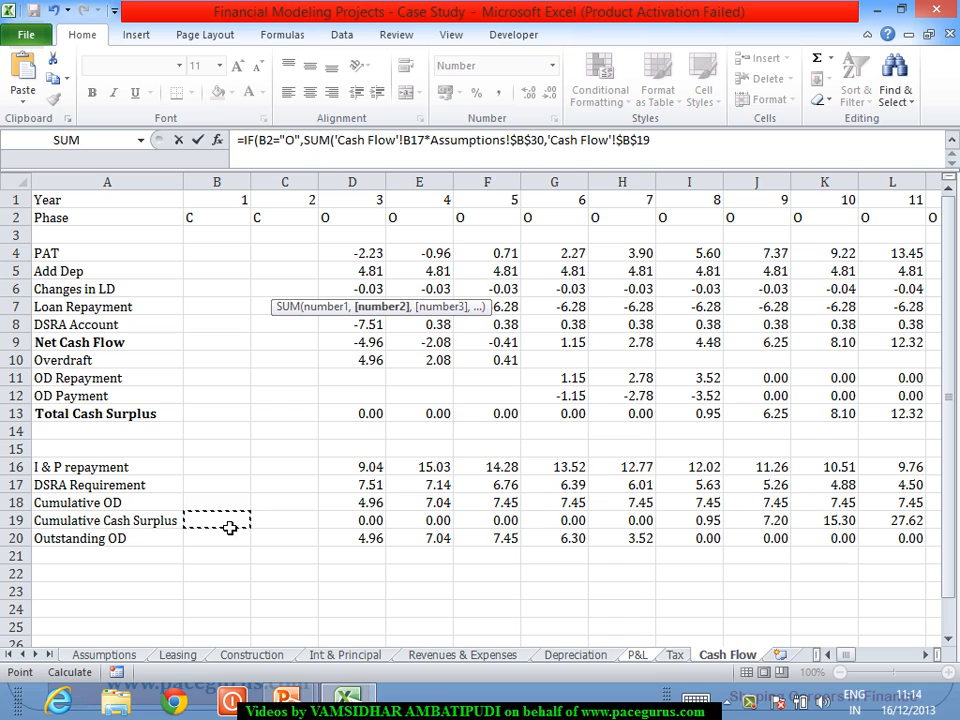
type("*")
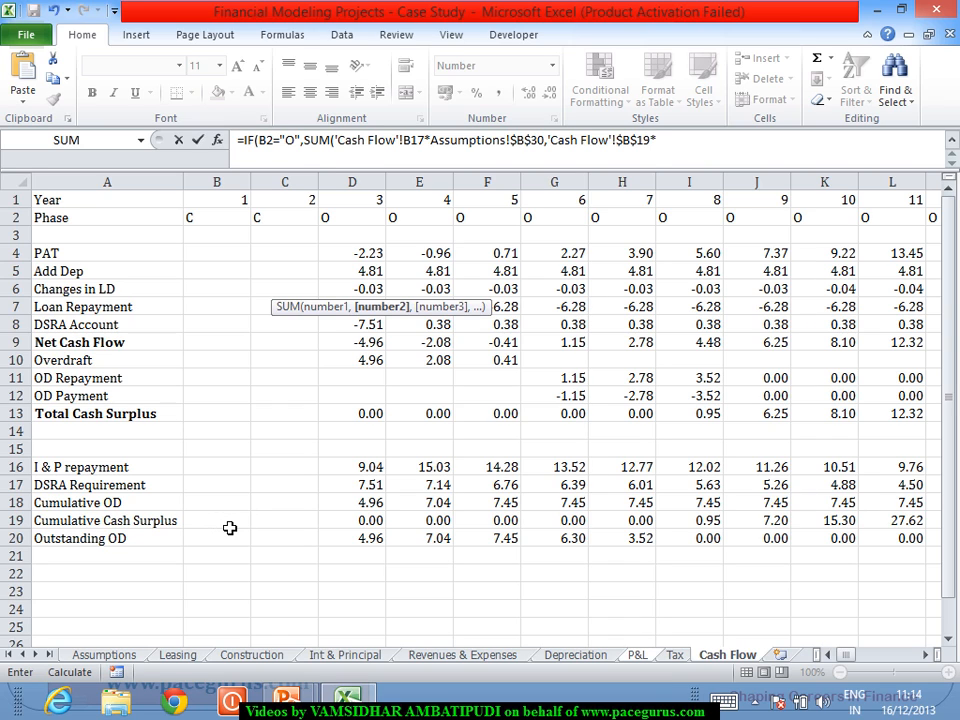
left_click(113, 659)
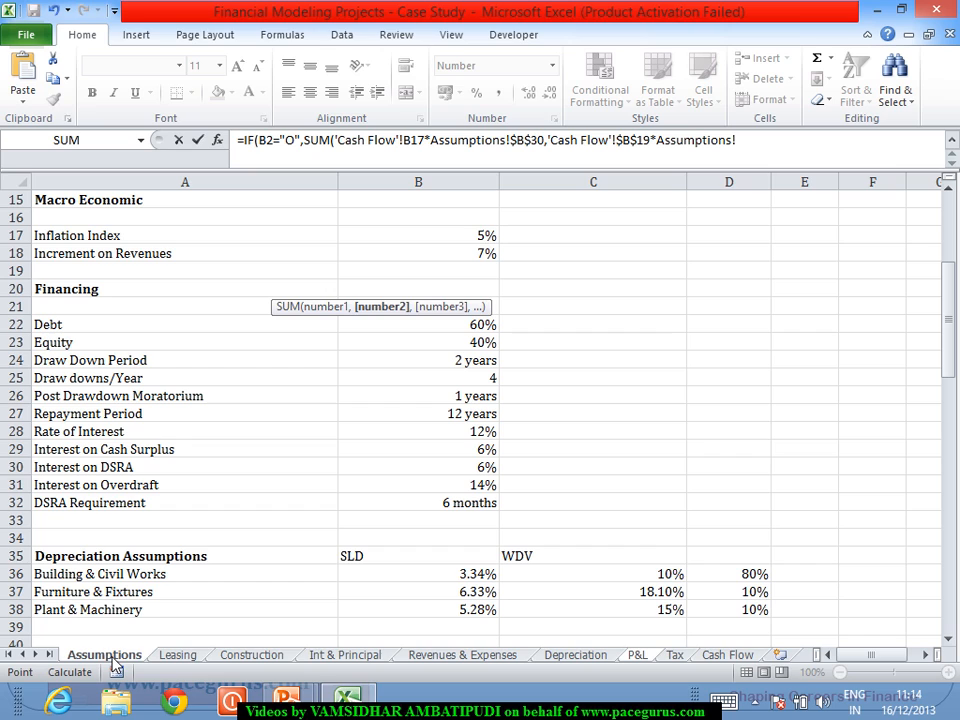
left_click(454, 457)
key("F4")
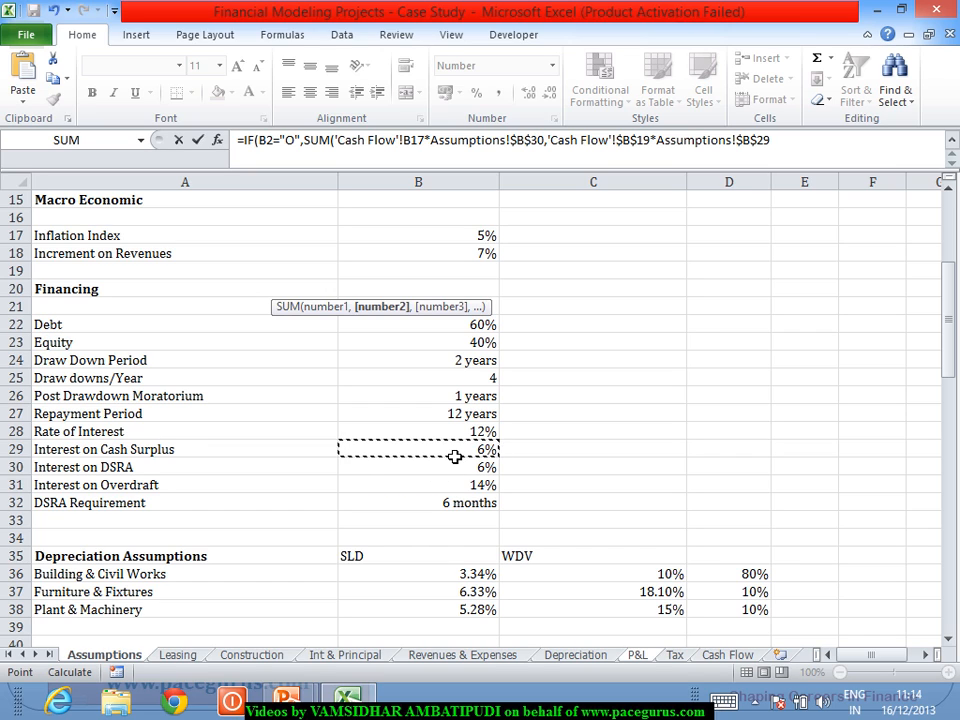
type("),")
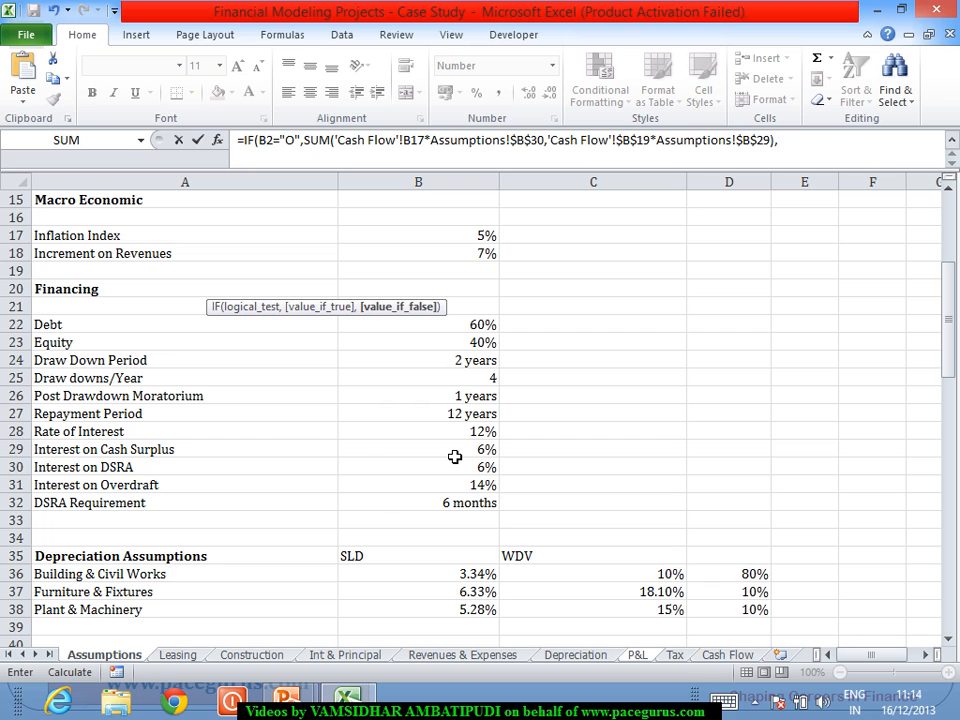
Complete the Other Income formula in P&L cell B6 with an empty string "" as the IF's false result
type("\"\")")
key("Return")
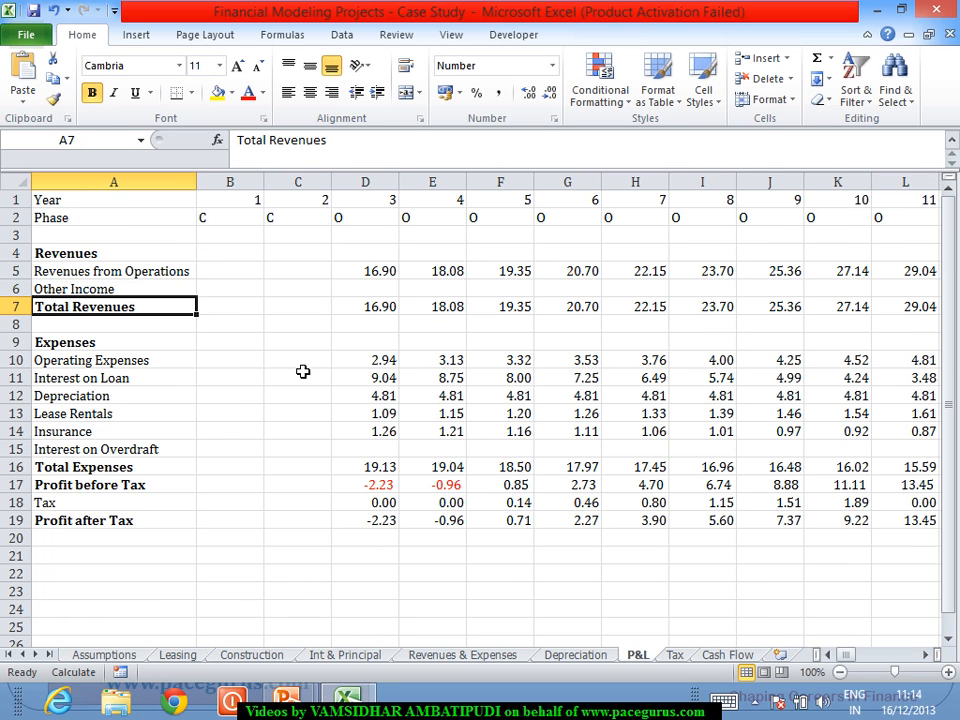
Try to fill the Other Income formula from B6 across to E6, and undo the fill
left_click(220, 293)
left_click_drag(264, 298, 468, 344)
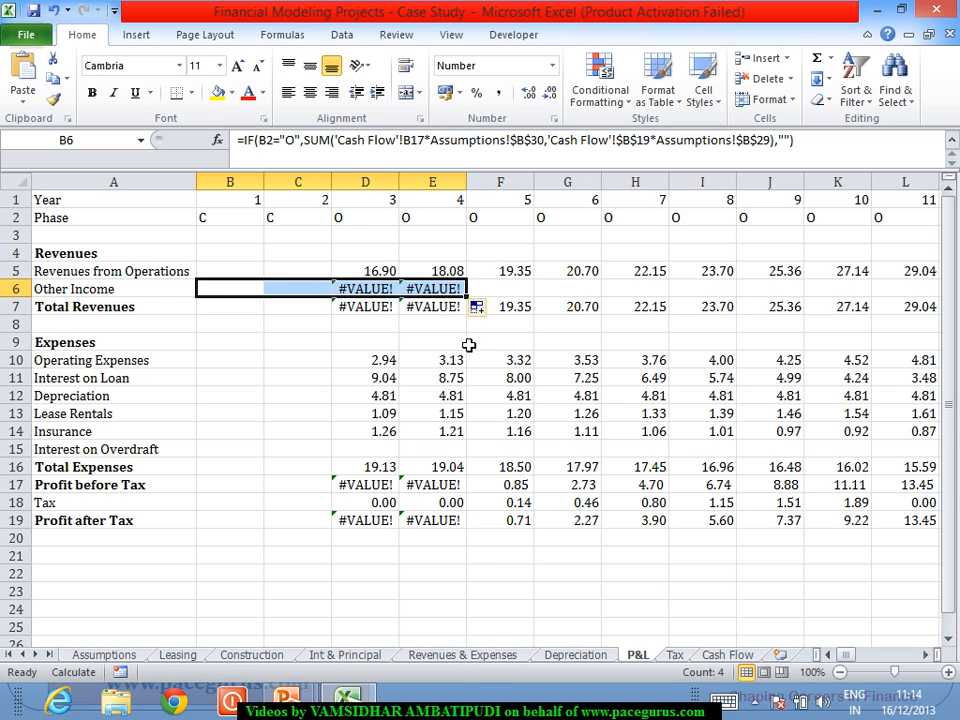
key("ctrl+z")
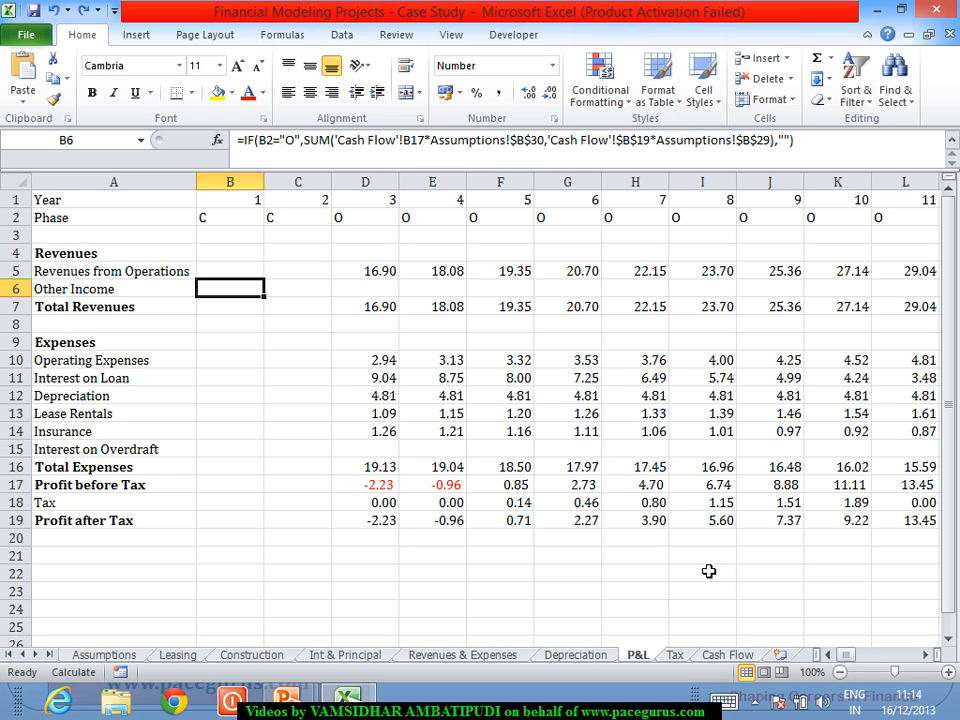
Compare the B6 formula's references with the DSRA Requirement and Cumulative Cash Surplus rows on Cash Flow and the interest rates on Assumptions
left_click(716, 658)
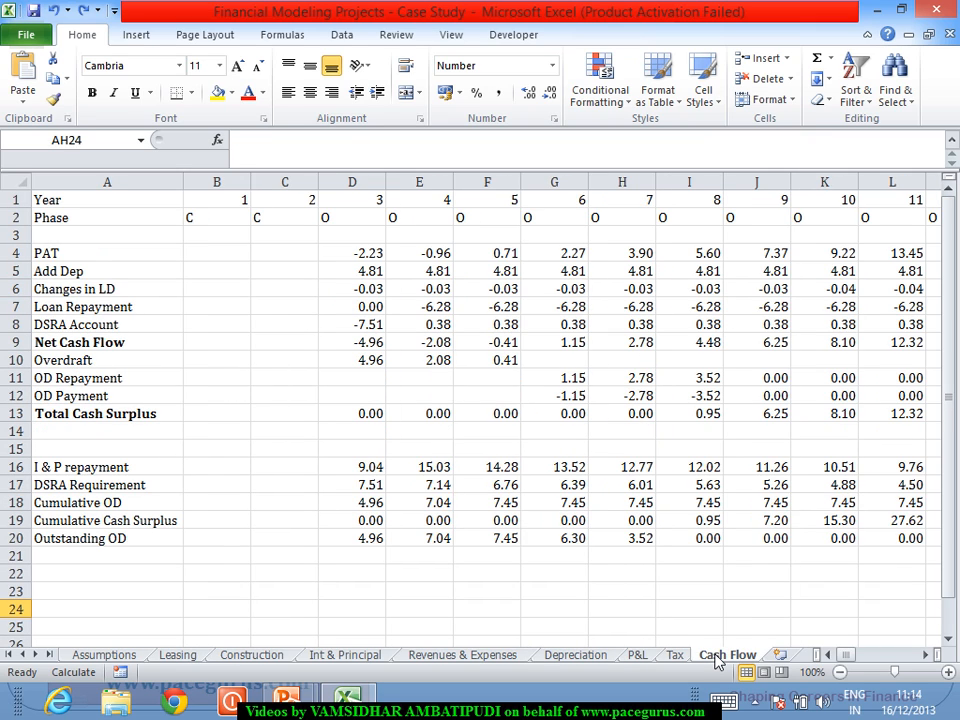
left_click(636, 656)
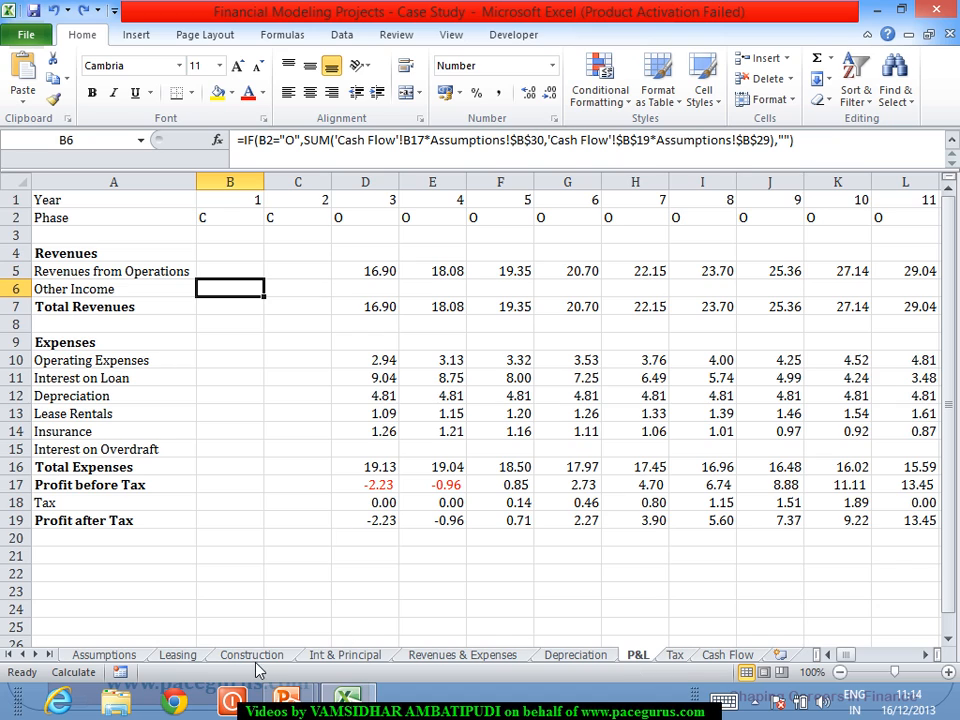
left_click(104, 655)
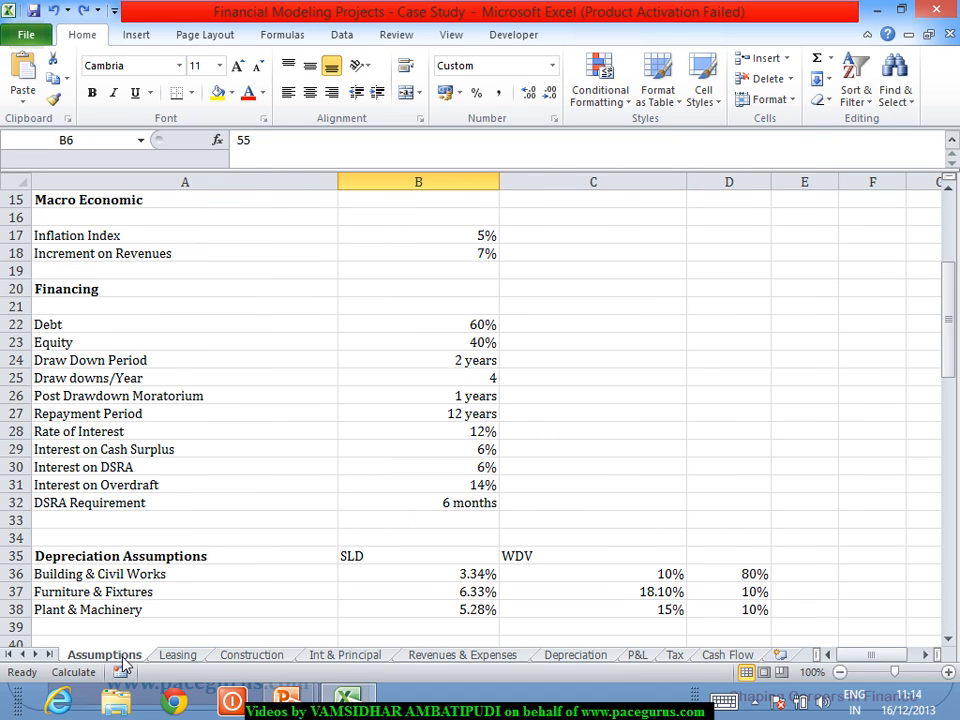
left_click(710, 654)
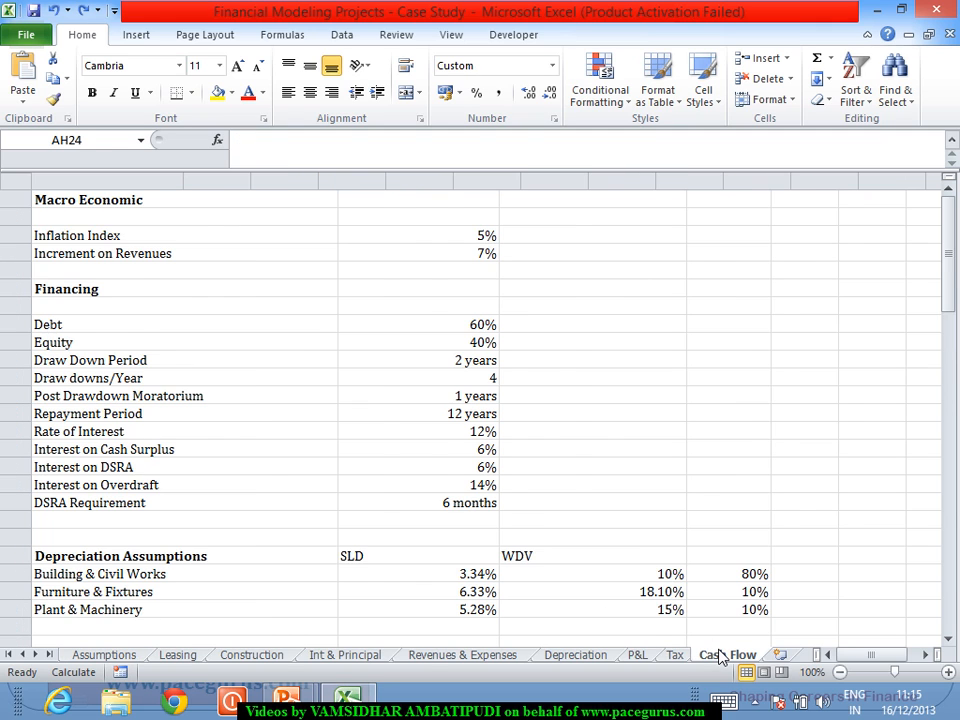
left_click(636, 655)
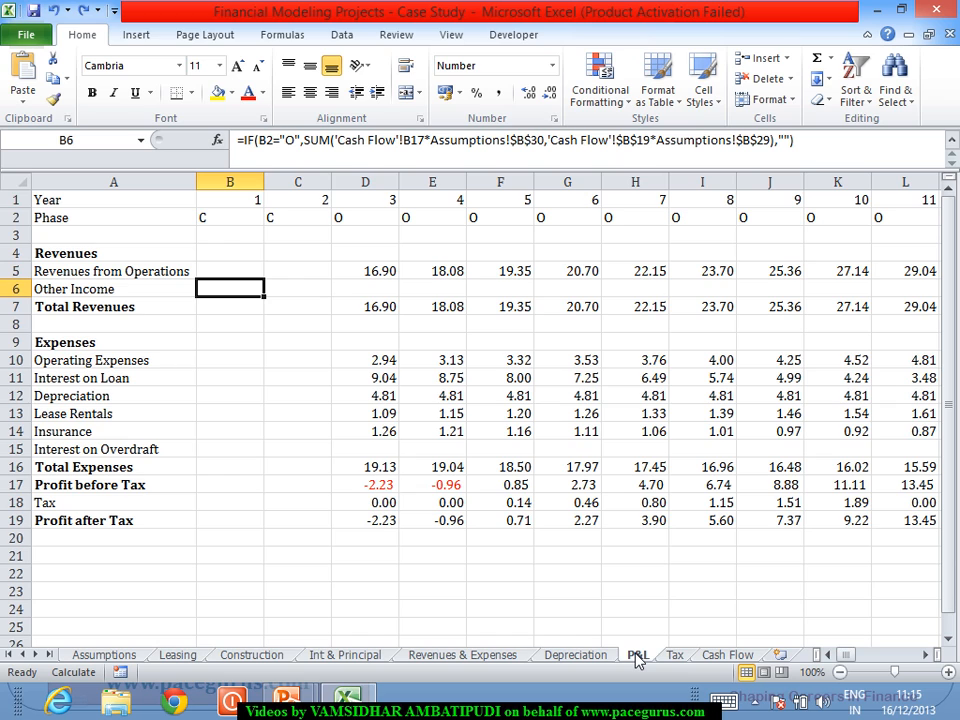
left_click(728, 656)
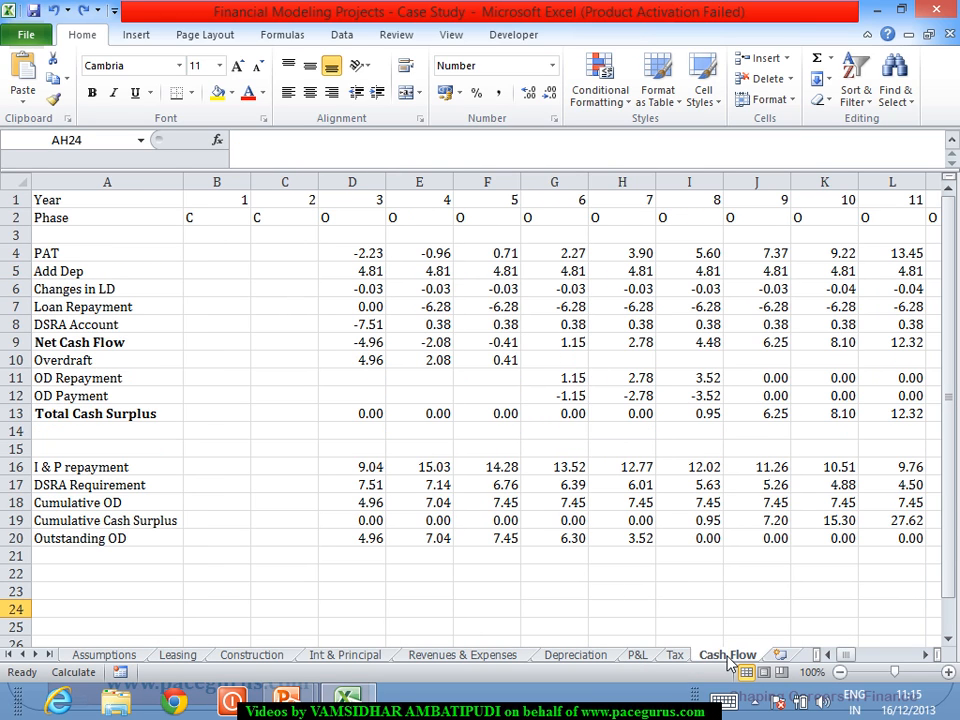
left_click(638, 660)
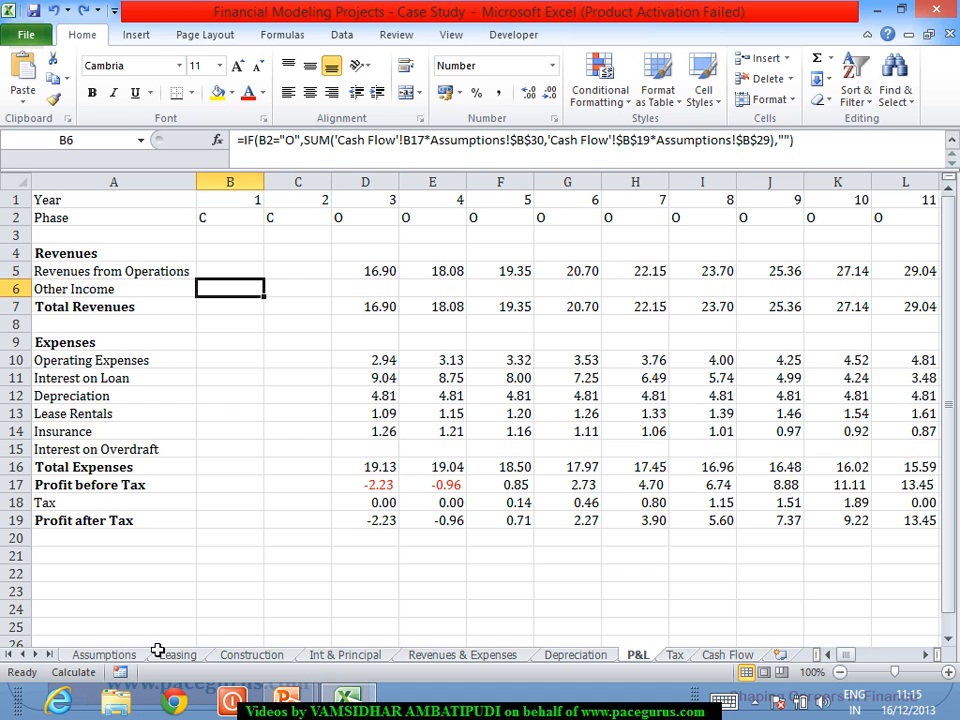
left_click(120, 663)
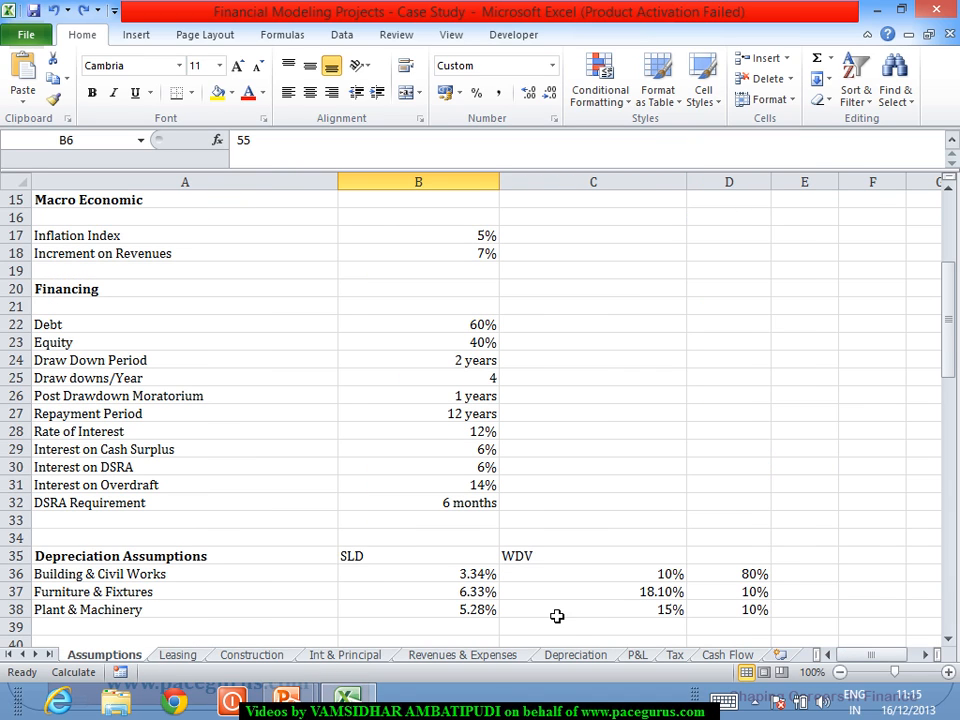
left_click(638, 655)
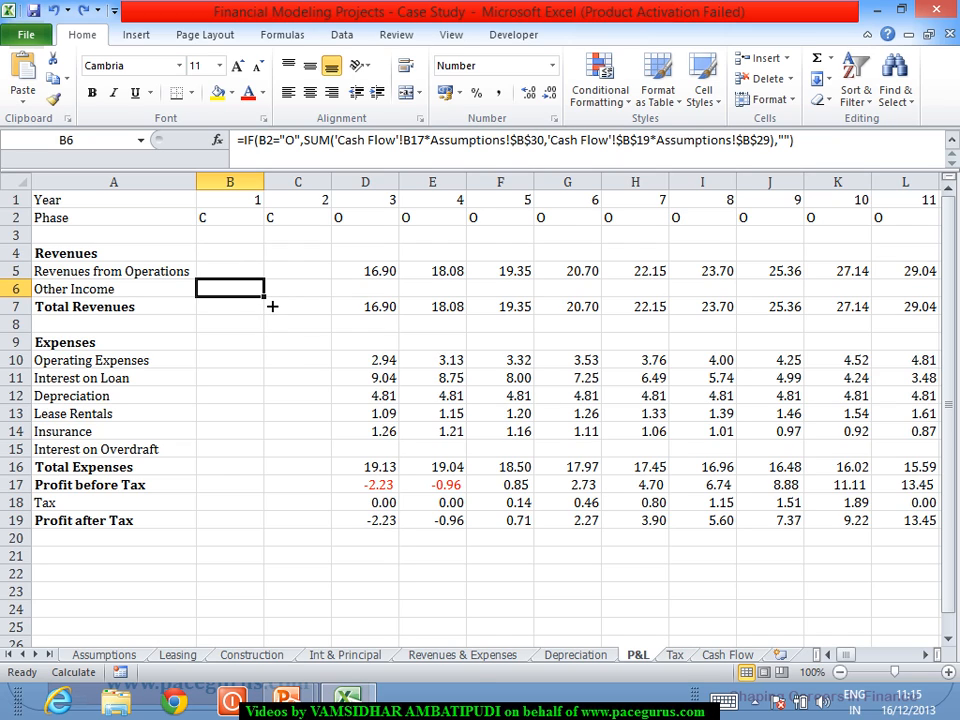
Fill the Other Income formula from B6 to E6, and compare D6 with the year 3 DSRA Requirement formula on Cash Flow
left_click_drag(272, 306, 439, 326)
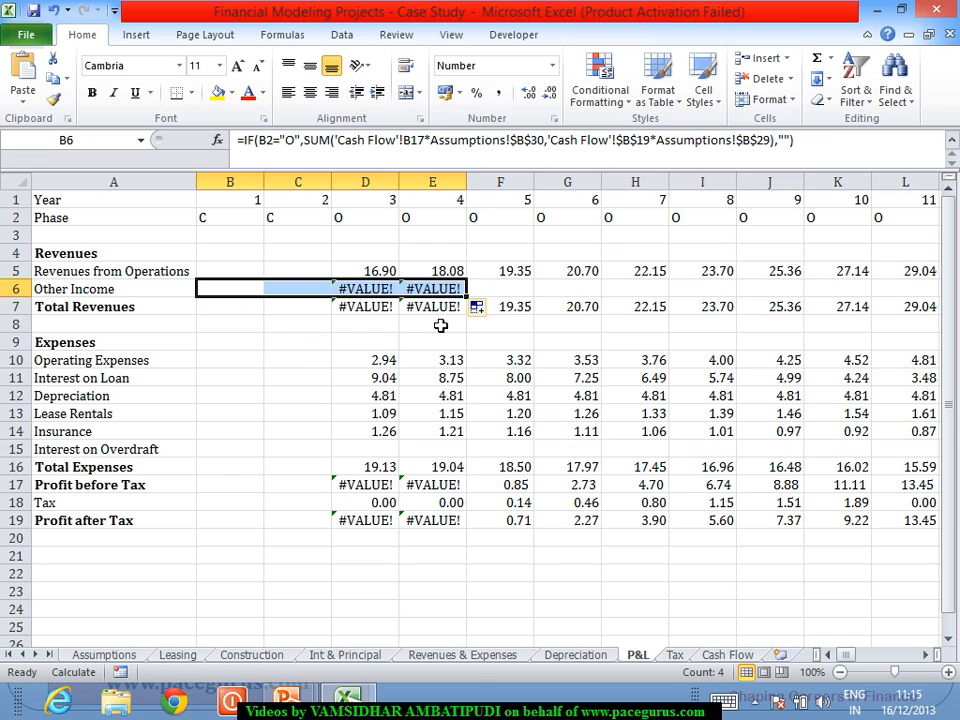
left_click(360, 288)
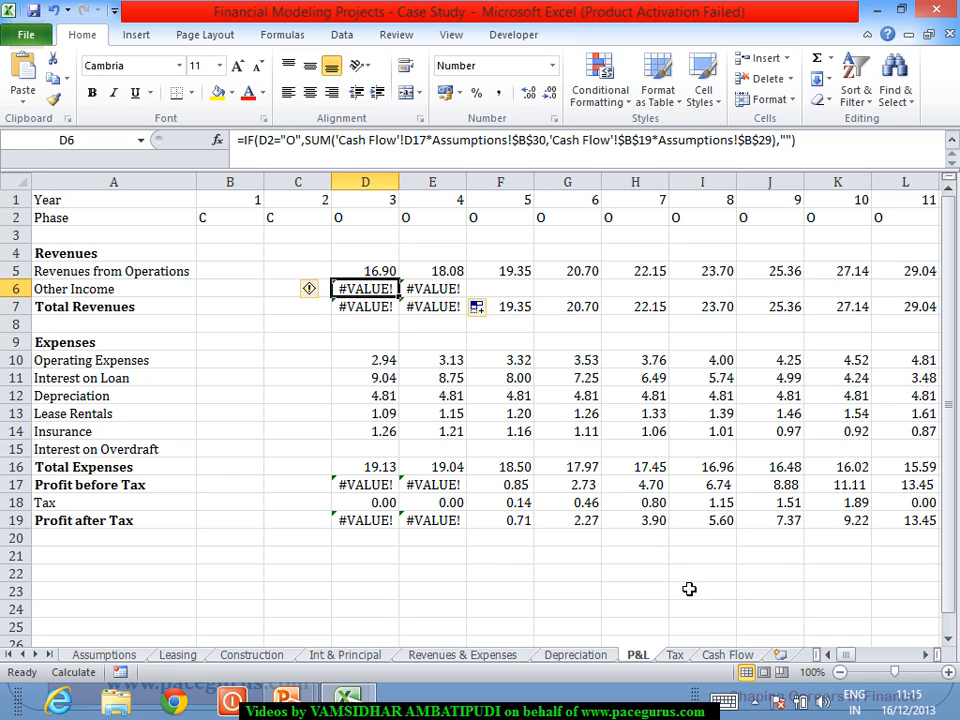
left_click(737, 657)
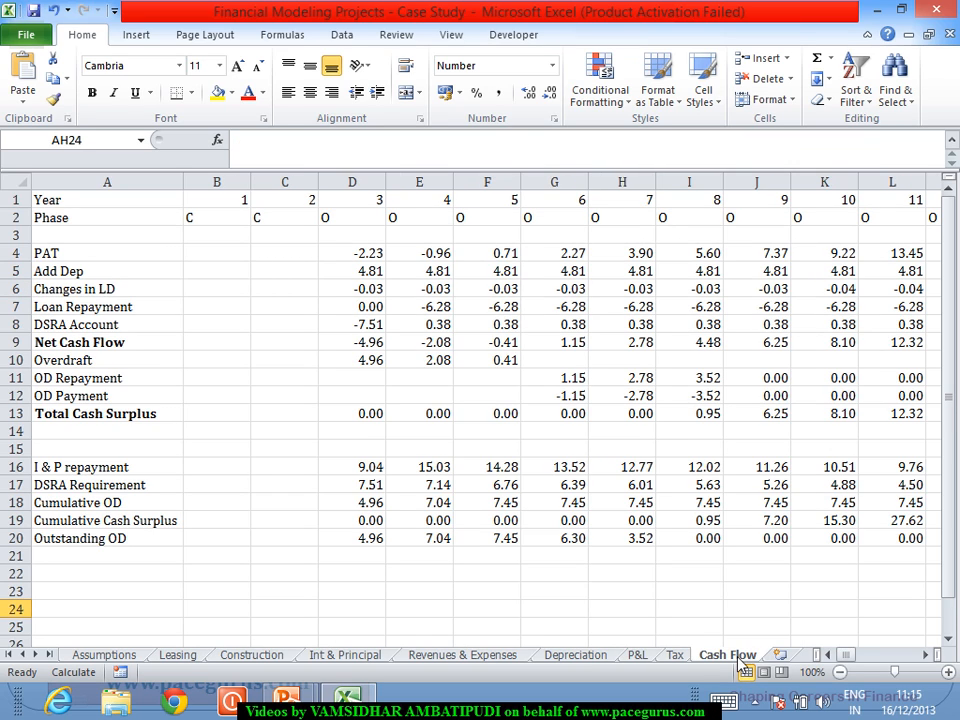
left_click(369, 487)
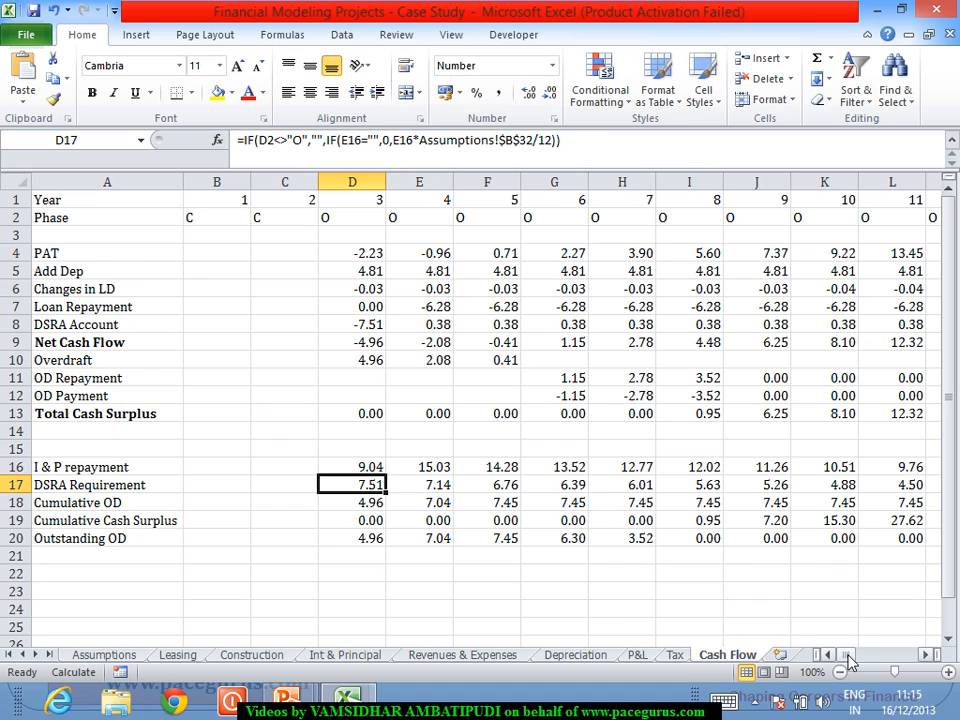
left_click_drag(848, 654, 805, 690)
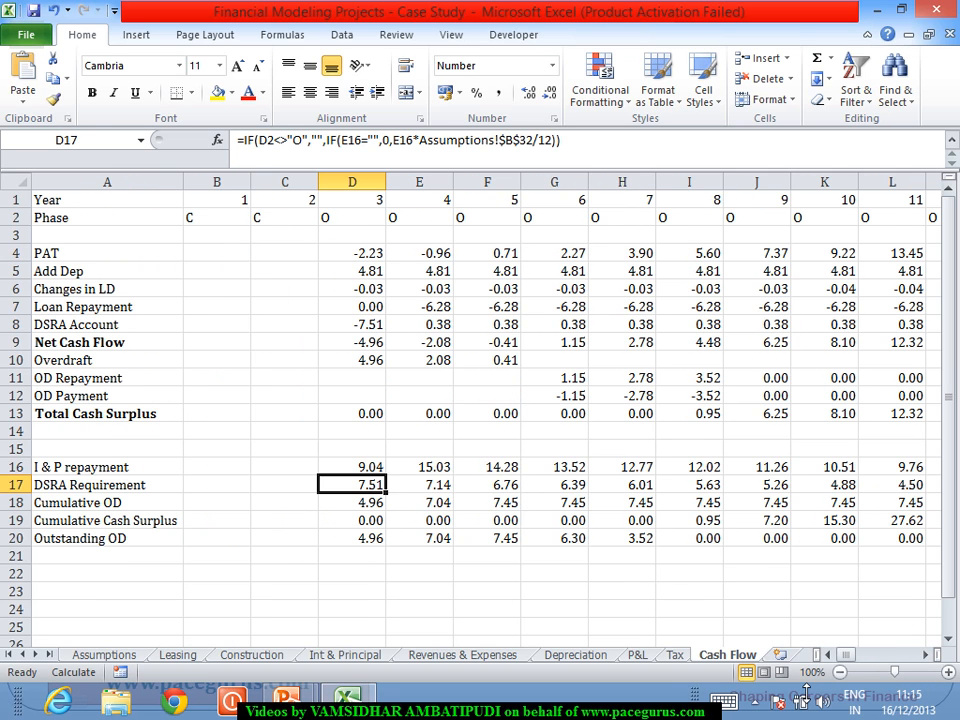
left_click(637, 655)
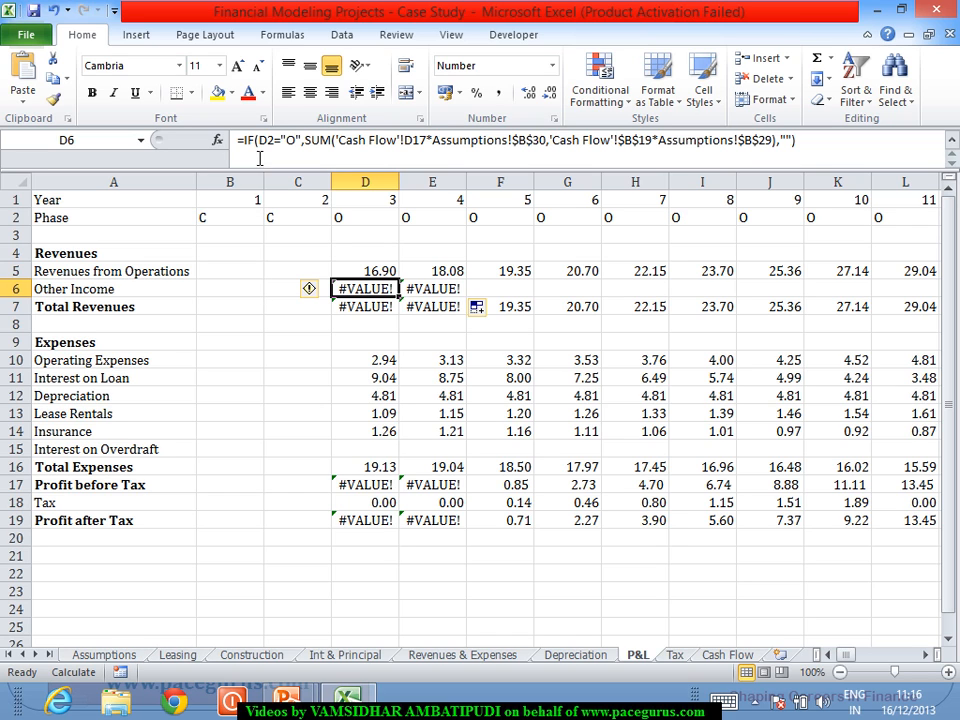
Inspect the SUM arguments of the D6 Other Income formula in the Function Arguments dialog, and close it without changes
left_click(326, 146)
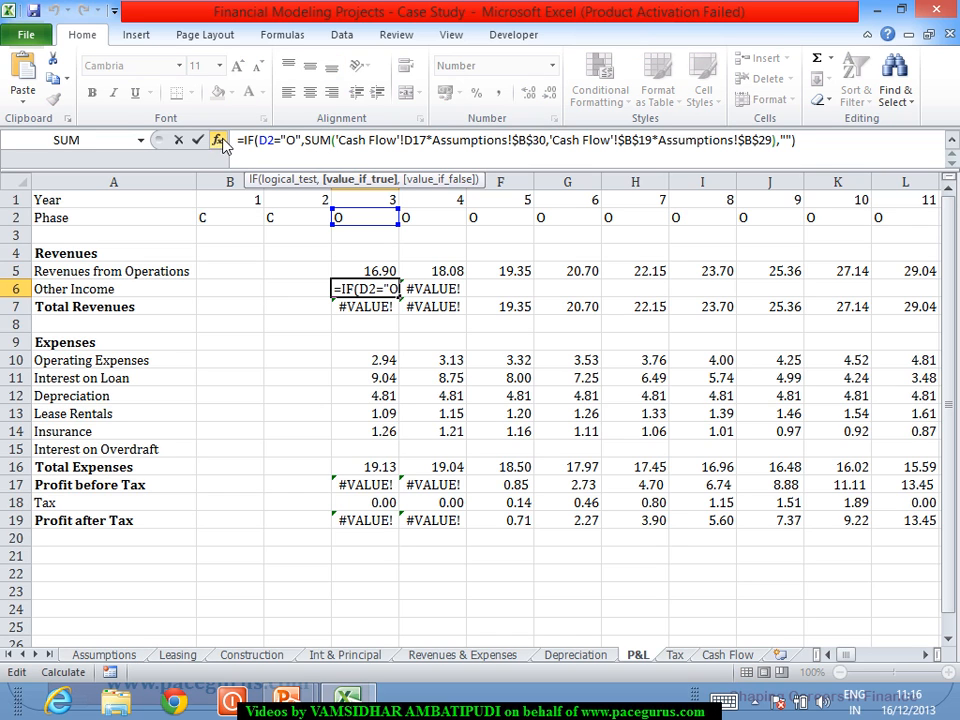
left_click(218, 140)
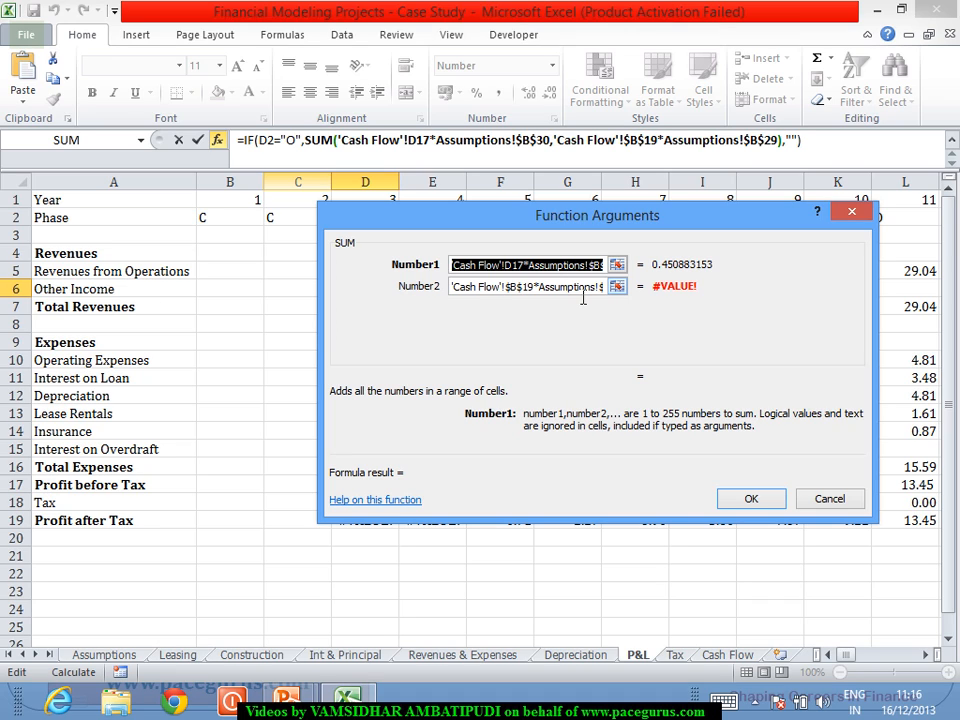
left_click(853, 212)
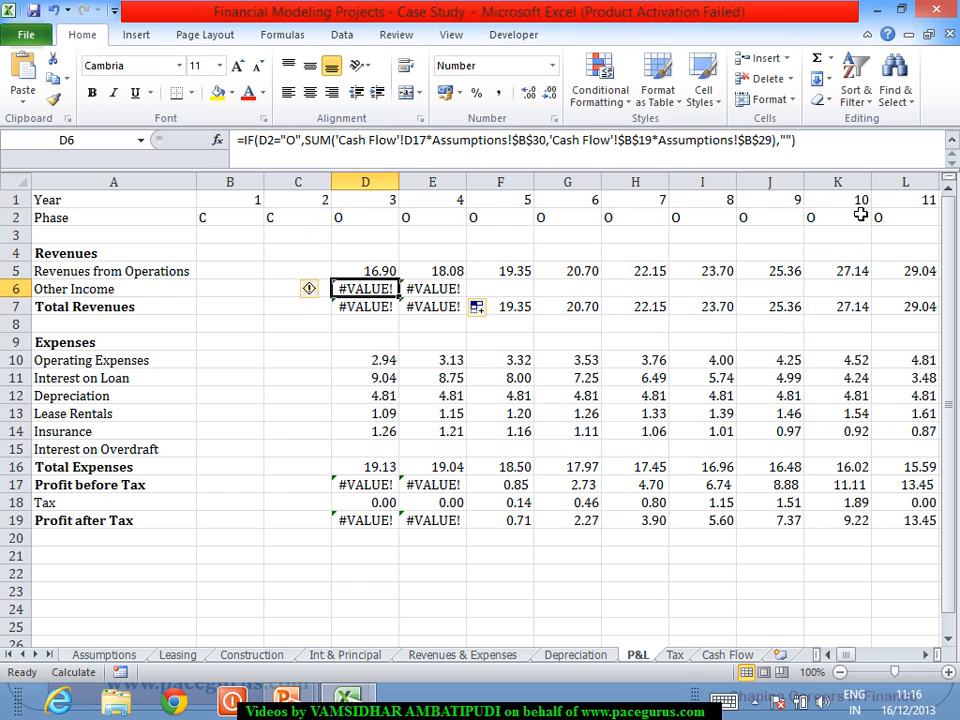
Make the Cumulative Cash Surplus reference in the D6 Other Income formula relative, as 'Cash Flow'!B19
double_click(643, 141)
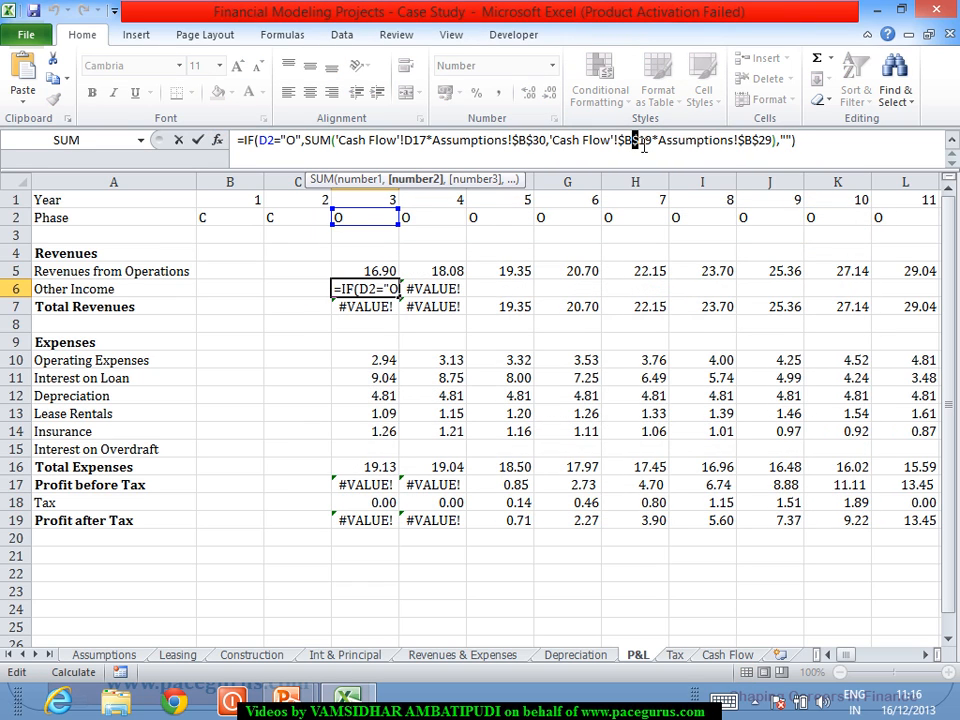
key("Delete")
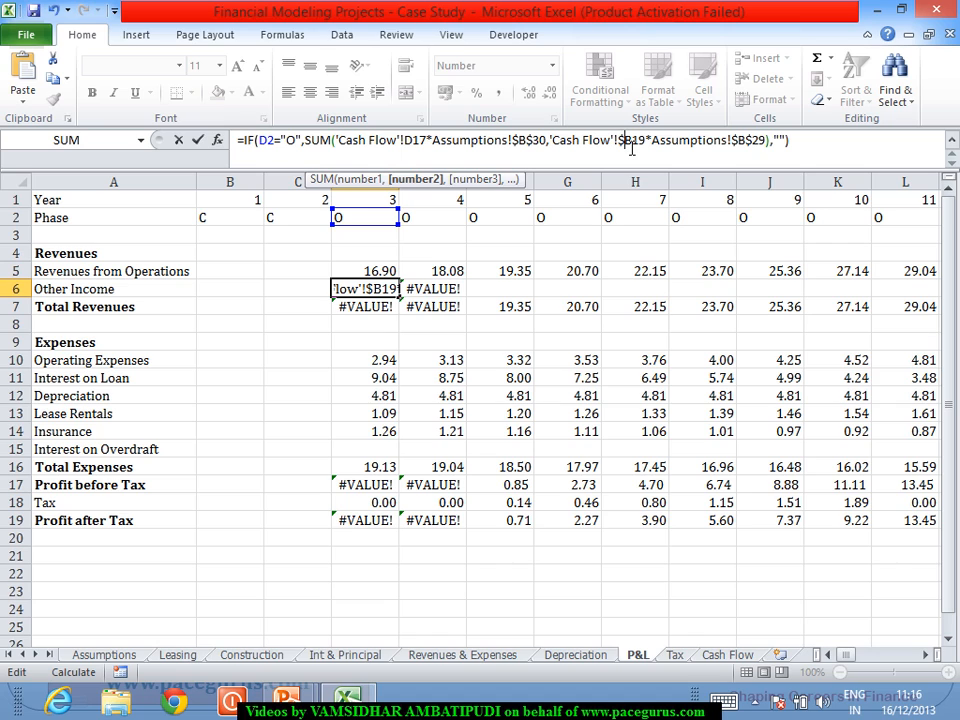
key("BackSpace")
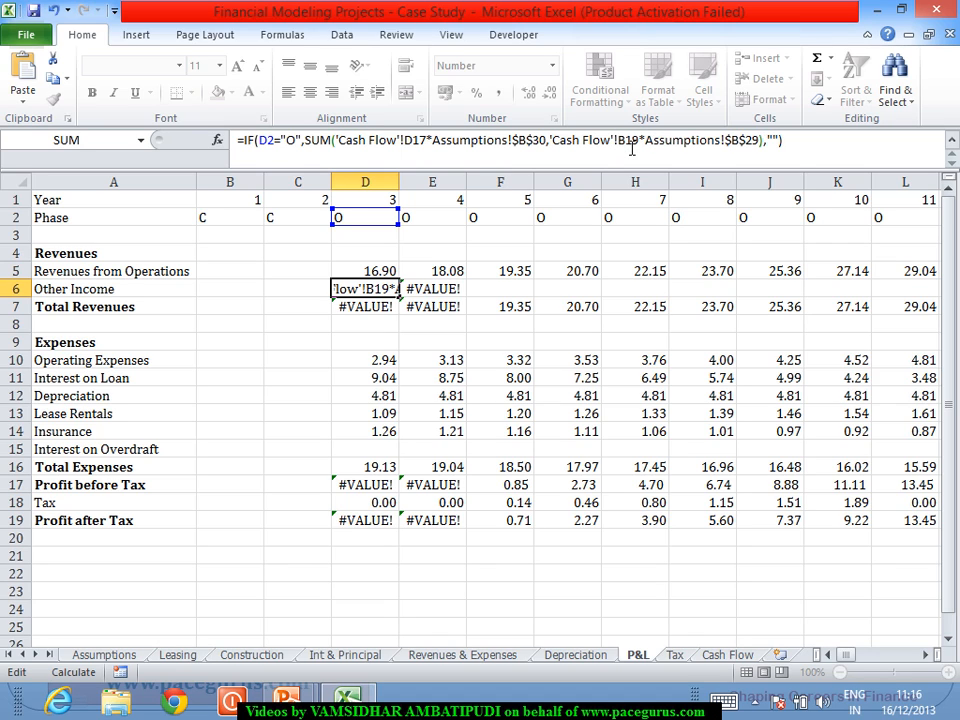
key("Return")
left_click(367, 290)
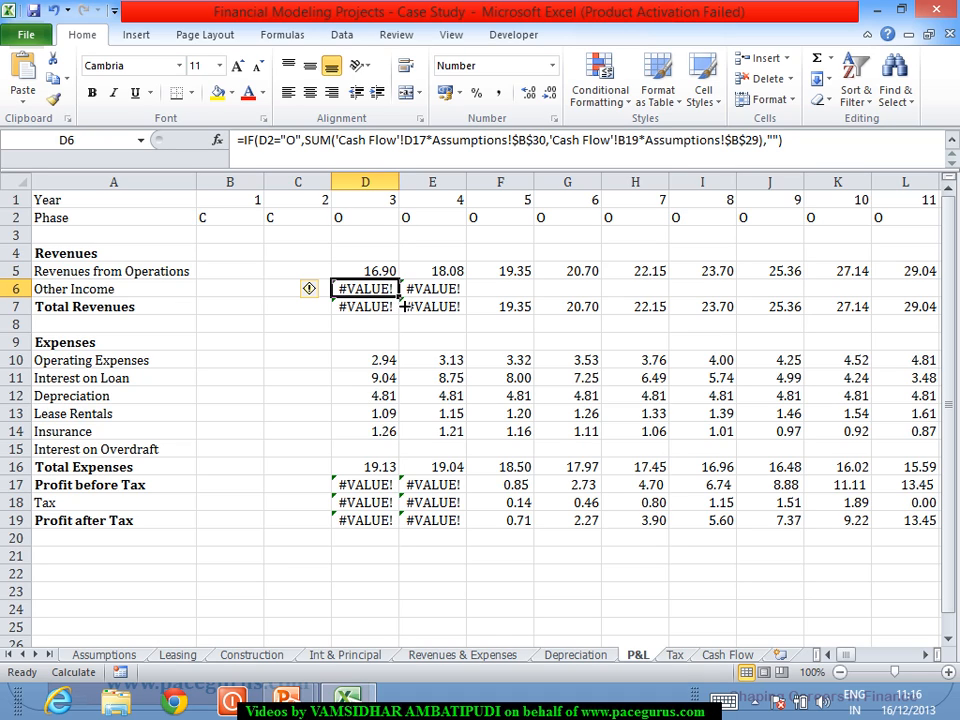
Change the absolute Cumulative Cash Surplus reference in the B6 Other Income formula to the relative 'Cash Flow'!B19
left_click(224, 292)
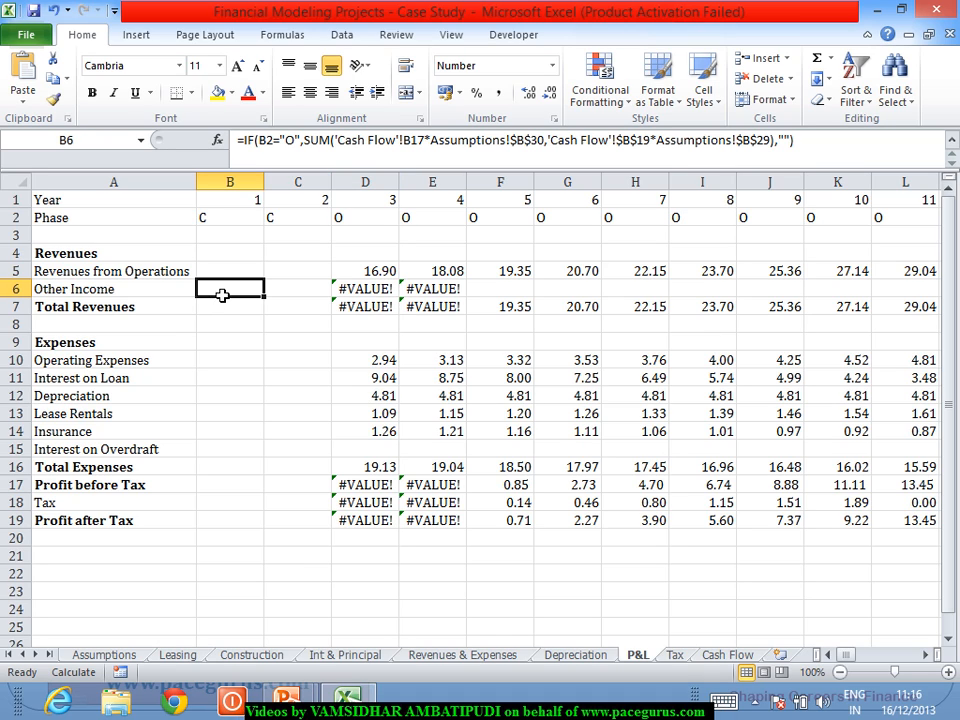
left_click(638, 145)
key("Delete")
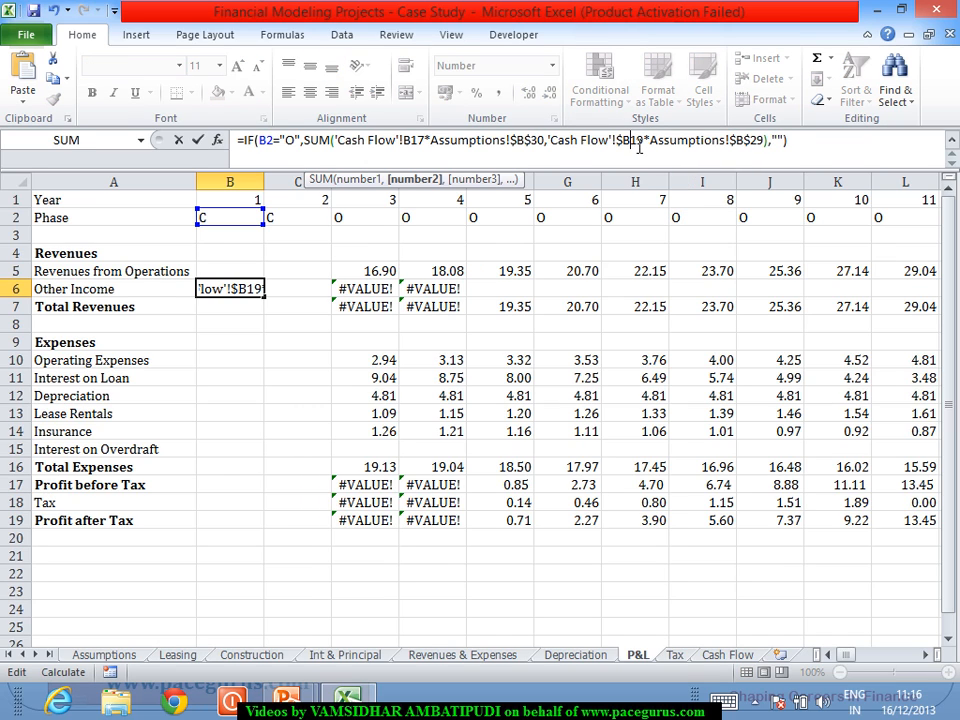
key("Left")
key("BackSpace")
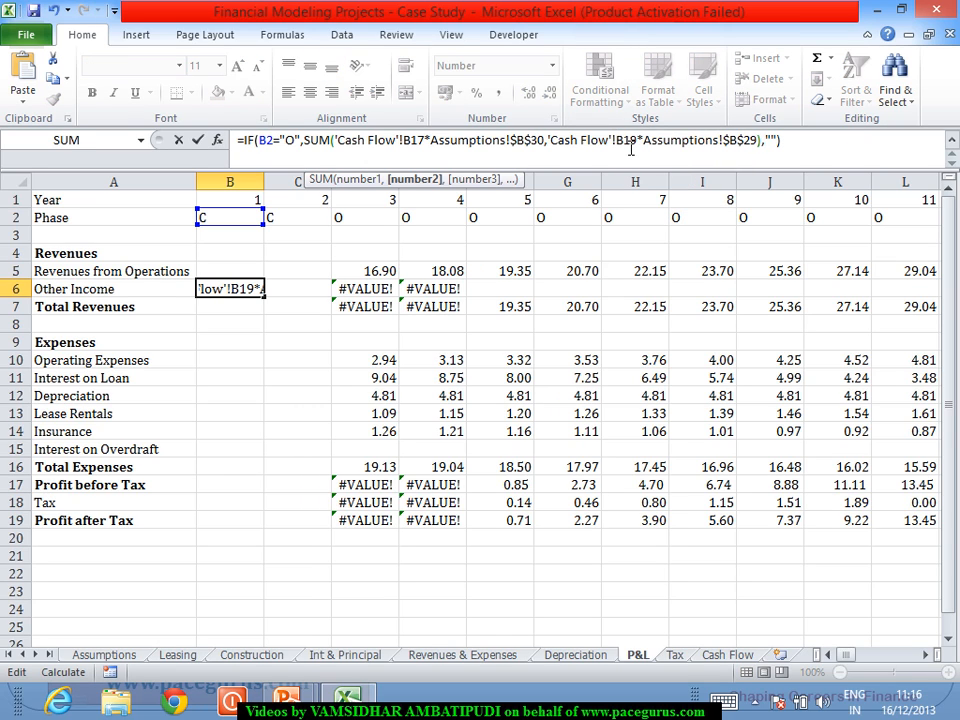
key("Return")
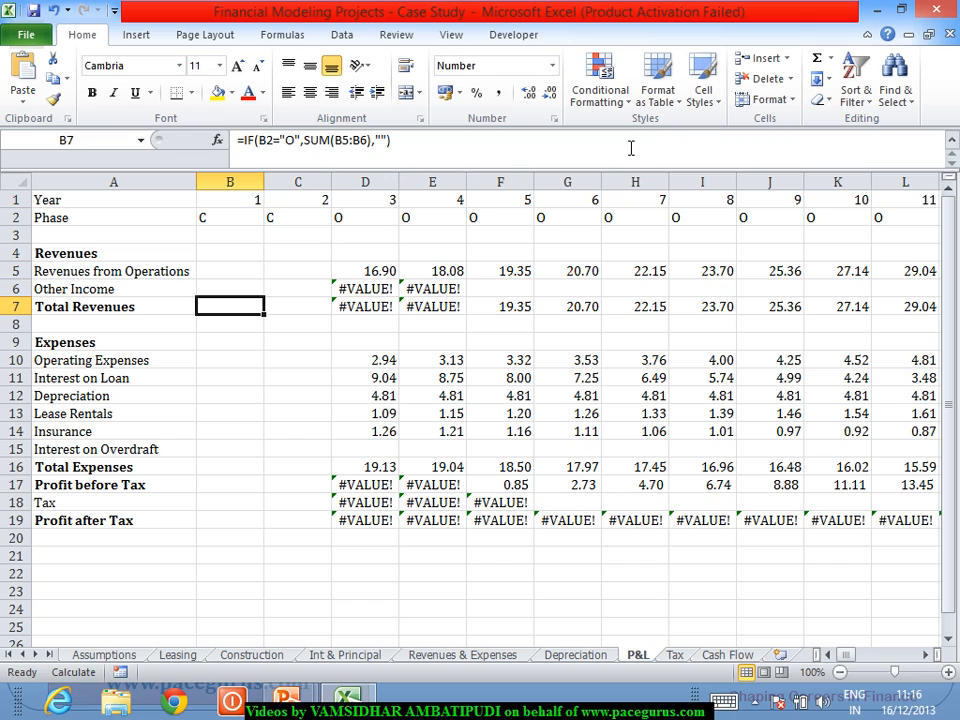
Fill the edited Other Income formula from B6 across to E6, and check the references copied into D6
left_click(224, 289)
left_click_drag(270, 302, 448, 307)
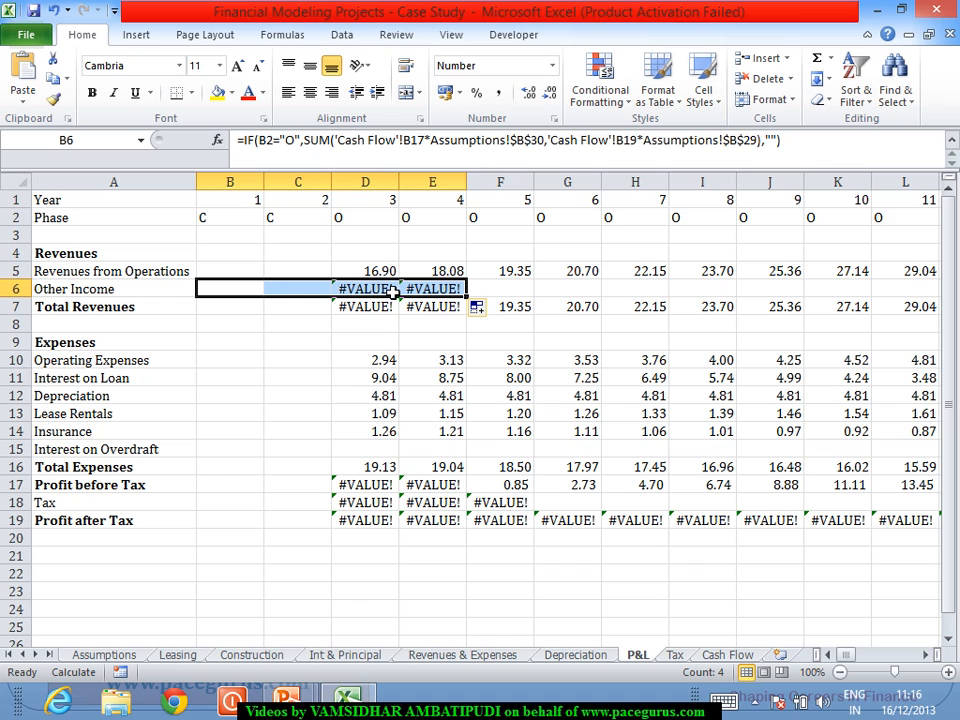
left_click(240, 297)
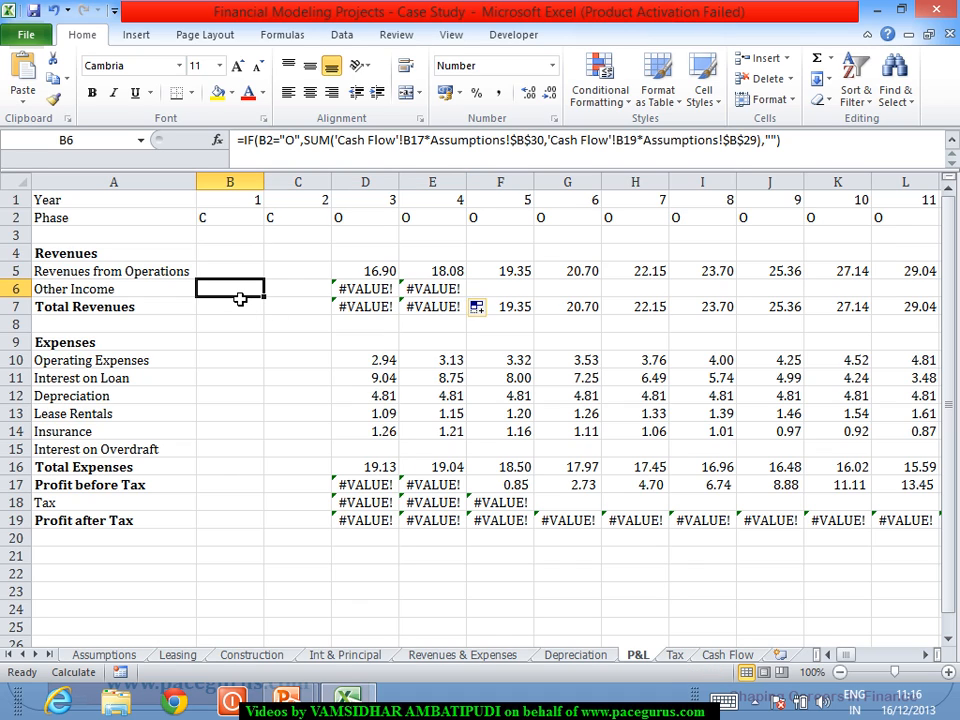
left_click(300, 289)
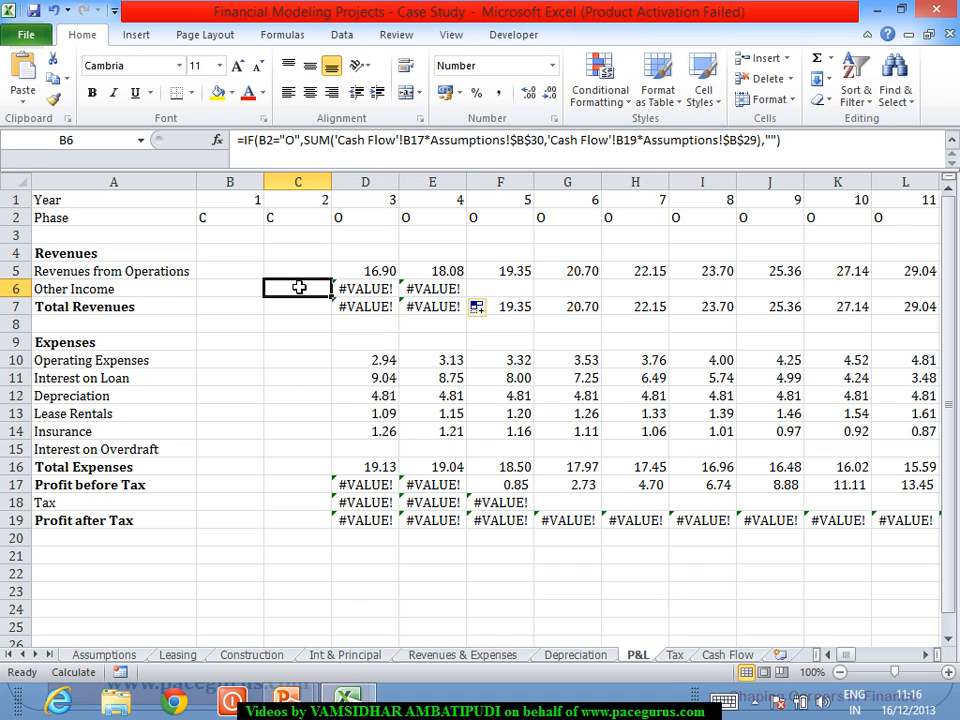
key("Right")
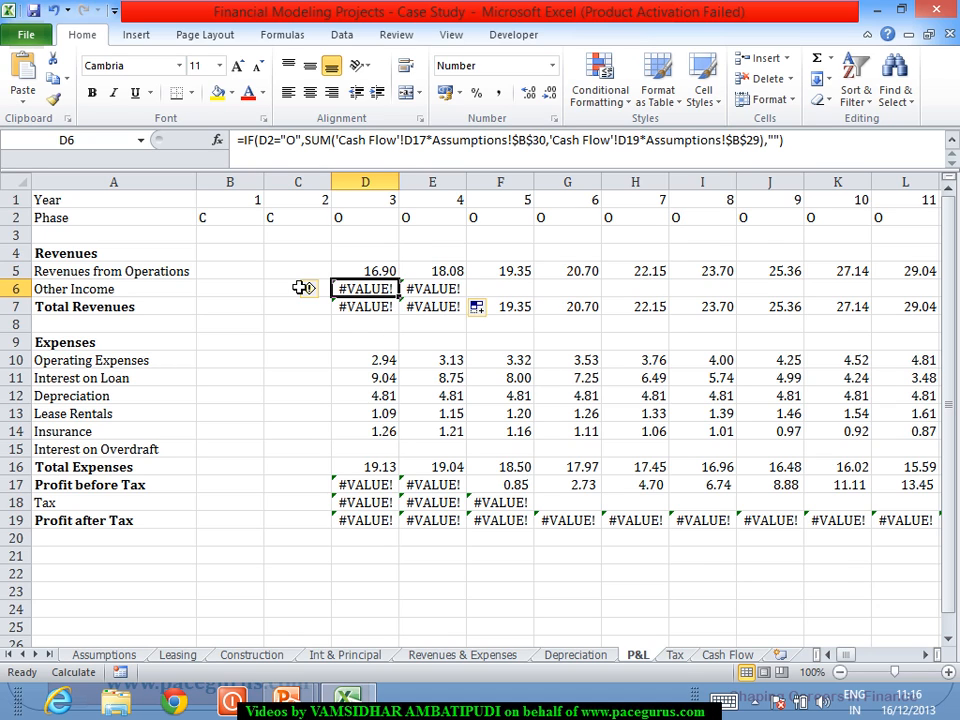
Check the Cash Flow sheet, and undo the last Other Income fill and the B6 reference edit
left_click(727, 655)
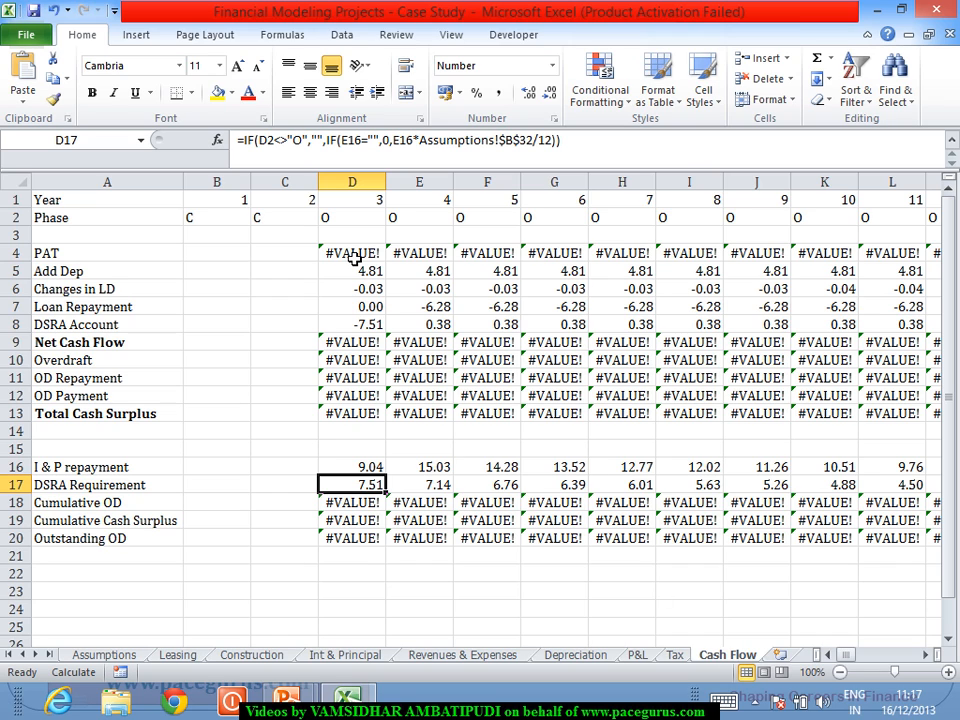
key("ctrl+Page_Up")
key("ctrl+Page_Up")
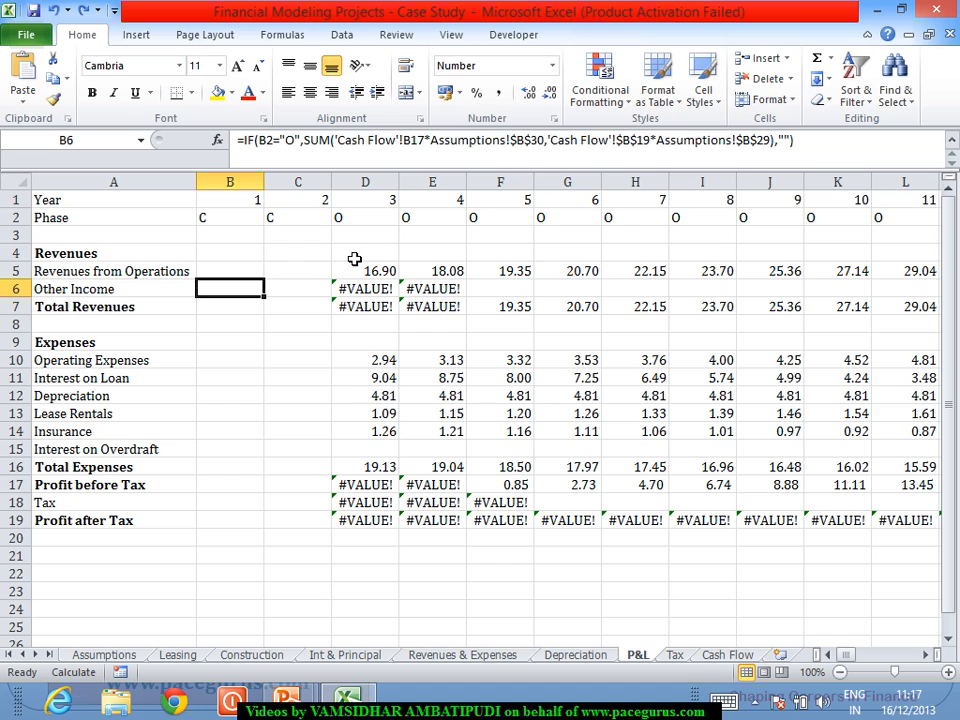
Undo the remaining Other Income fill, and change the Cumulative Cash Surplus reference in the B6 formula to the relative 'Cash Flow'!B19
key("Right")
key("Right")
key("ctrl+z")
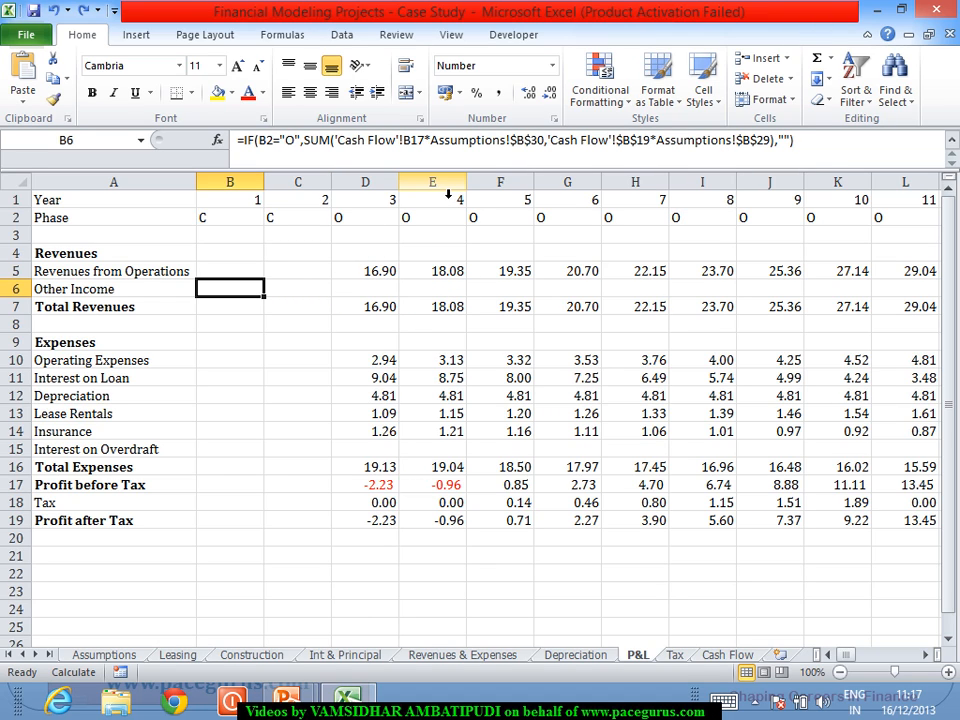
left_click(645, 148)
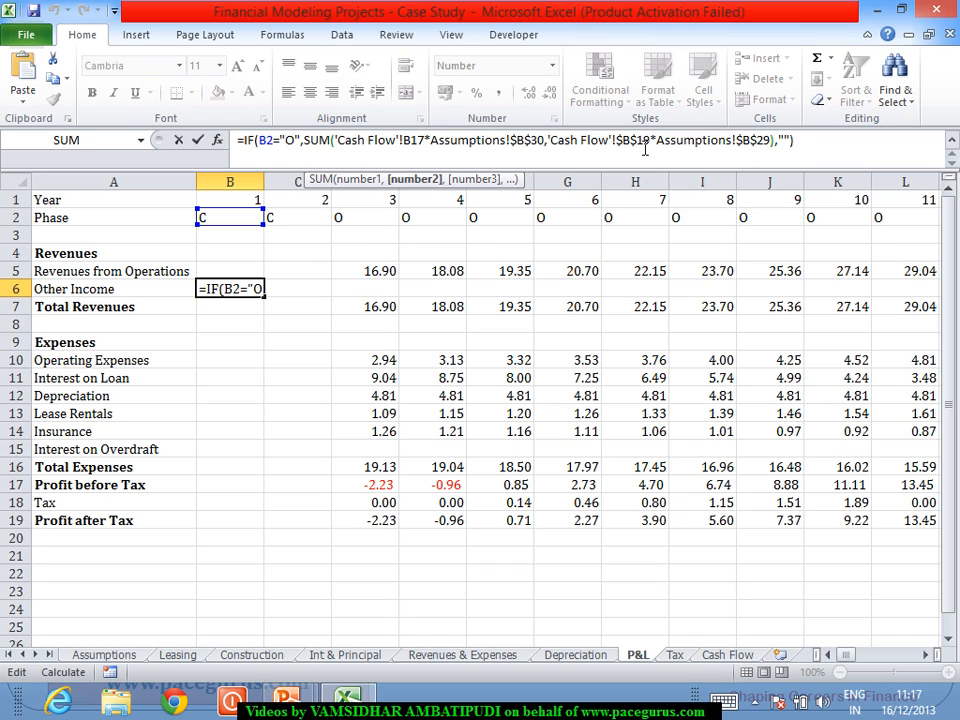
key("BackSpace")
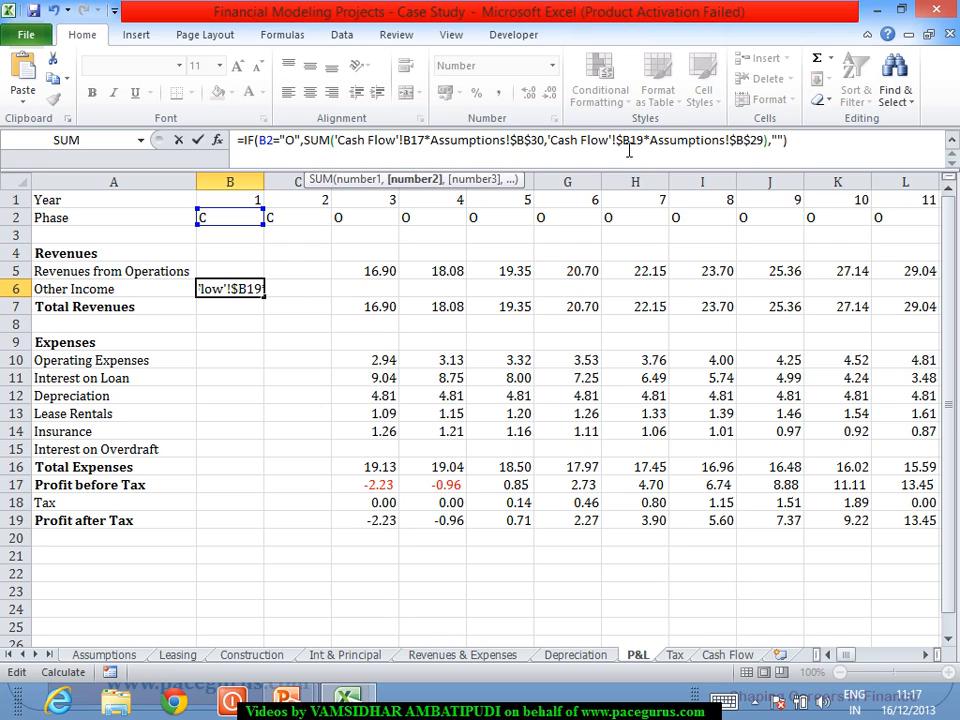
left_click(629, 148)
key("BackSpace")
key("Return")
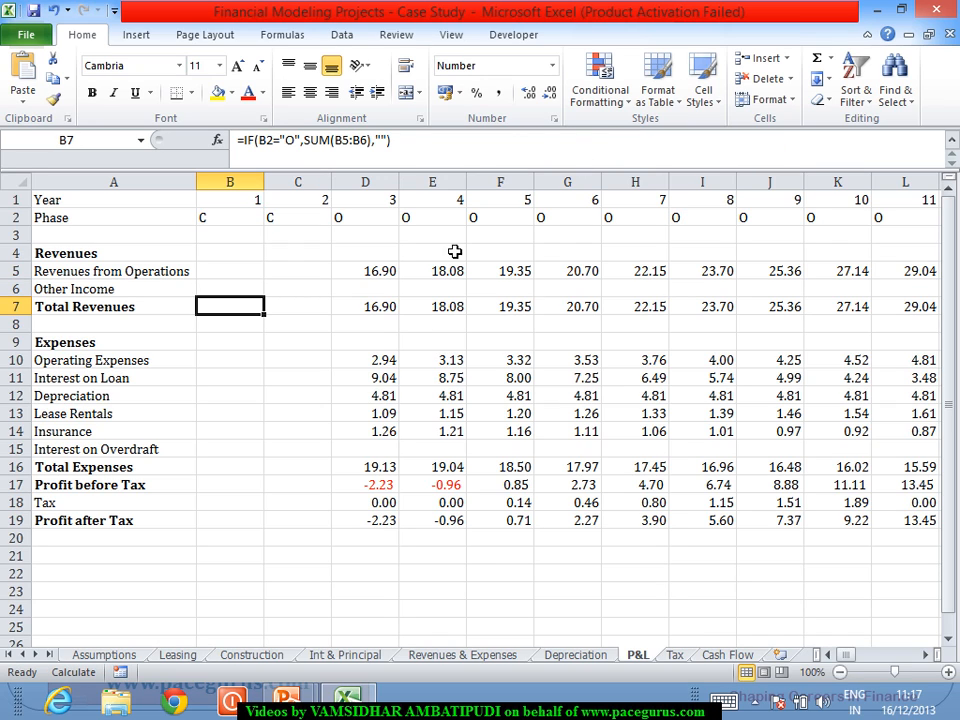
Fill the corrected Other Income formula from B6 across the row to AZ6
left_click(221, 295)
left_click_drag(264, 298, 440, 311)
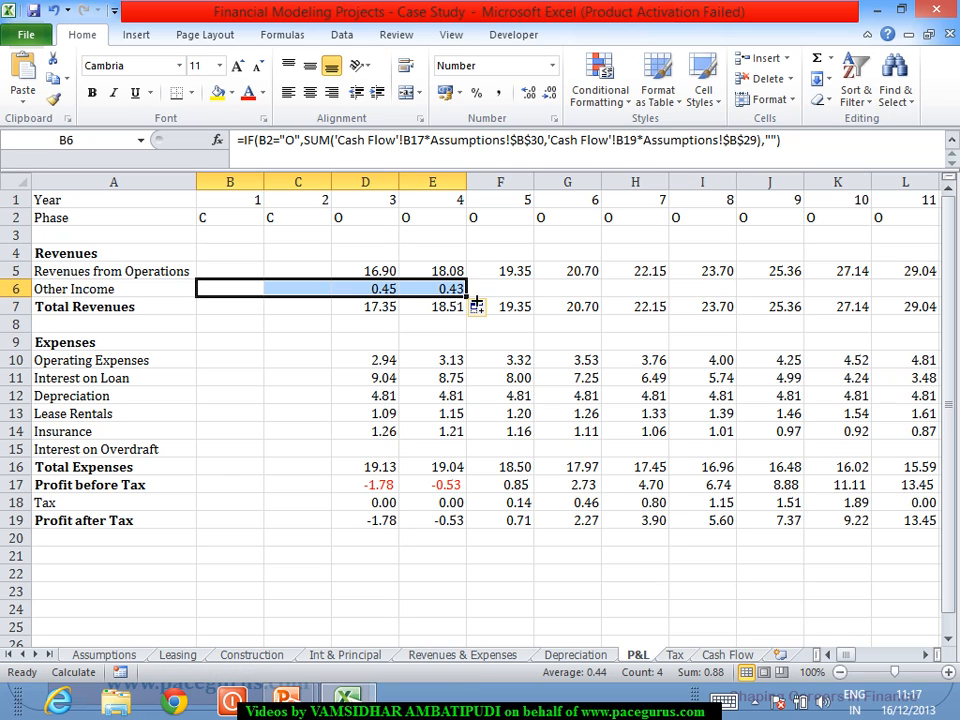
left_click_drag(472, 302, 869, 300)
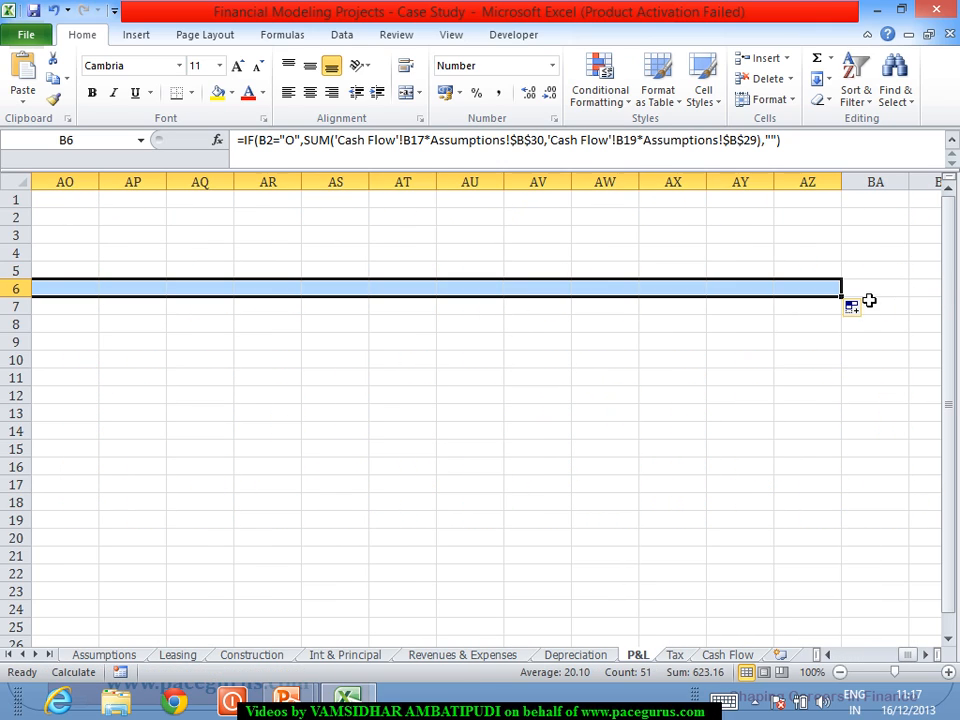
left_click(830, 655)
left_click_drag(830, 655, 830, 655)
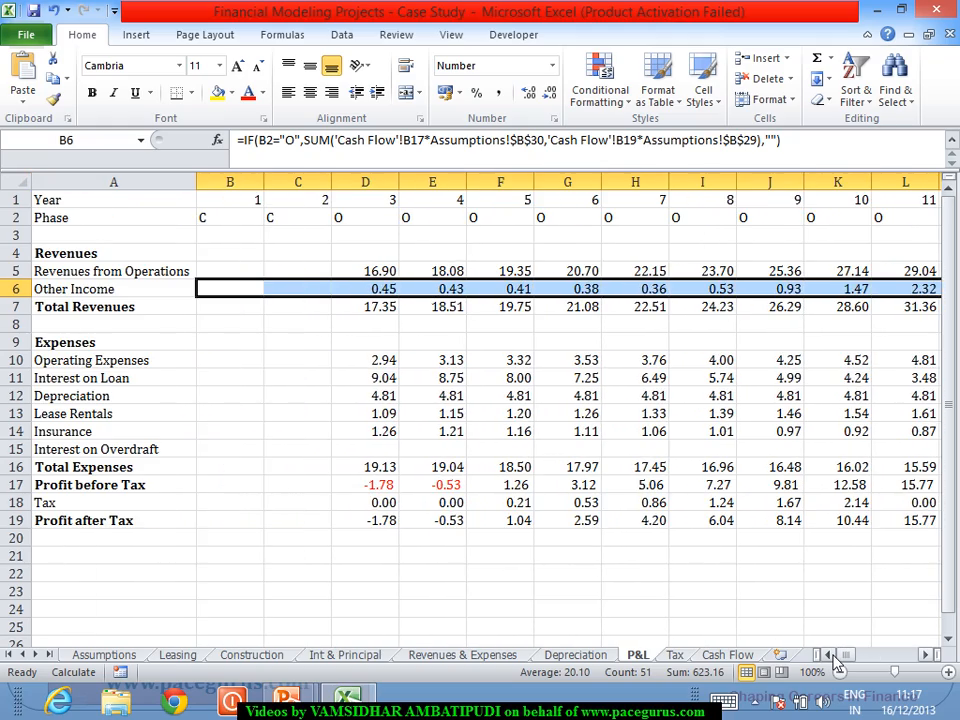
Examine the Other Income formula in K6 and the Cumulative Cash Surplus values along row 19 of the Cash Flow sheet
left_click(846, 291)
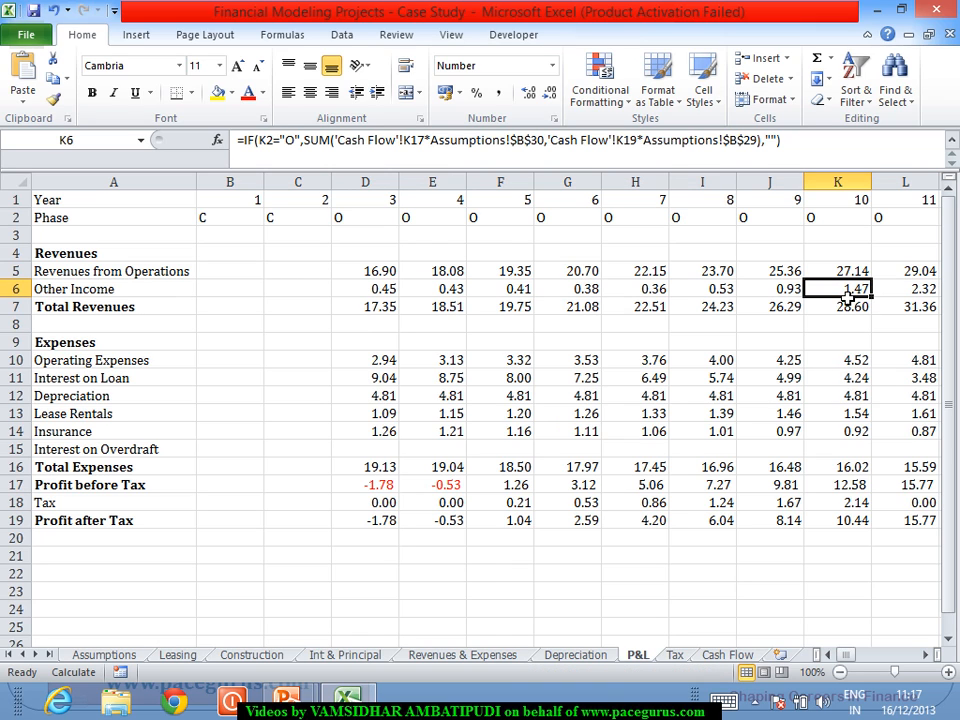
left_click(738, 656)
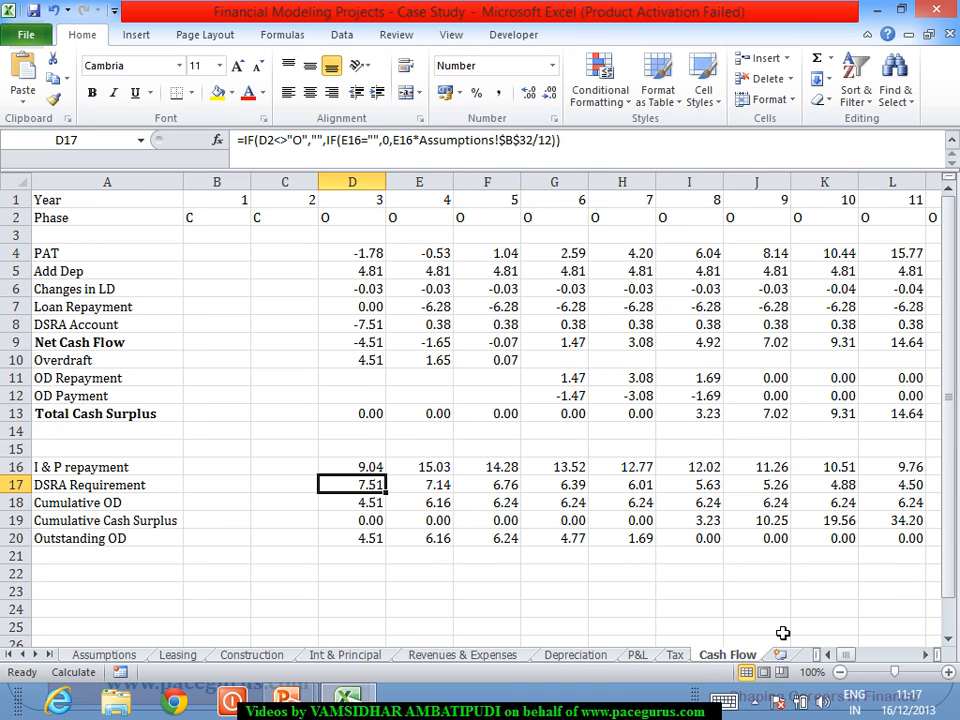
left_click(378, 525)
key("Right")
key("Right")
key("Right")
key("Right")
key("Right")
key("Right")
key("Right")
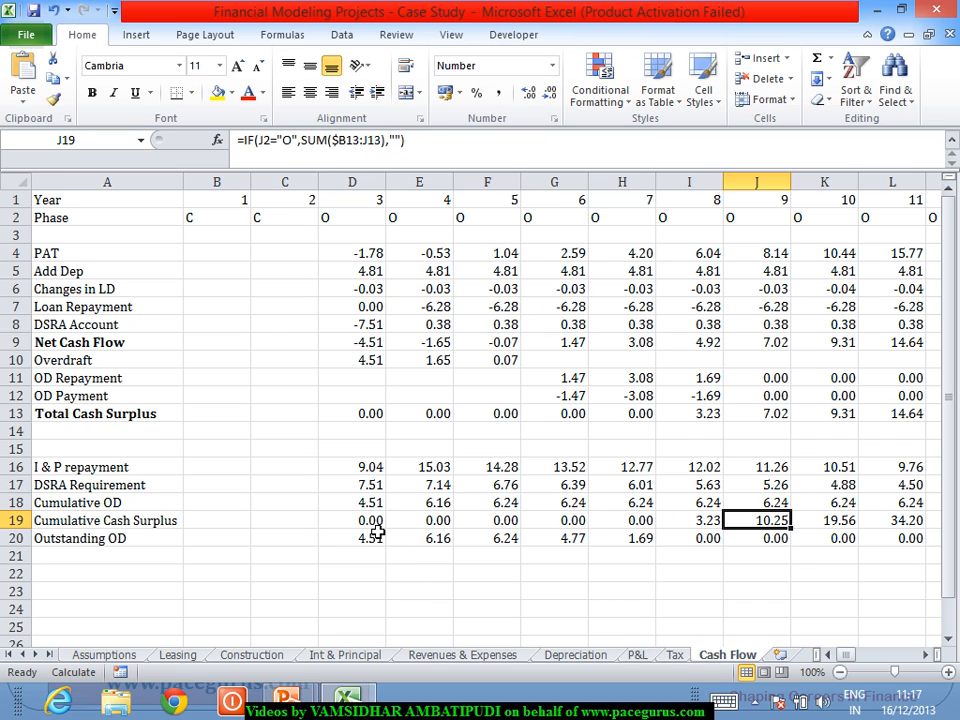
key("Right")
key("Right")
key("Right")
key("Right")
key("Right")
key("Right")
key("Right")
key("Right")
key("Right")
key("Right")
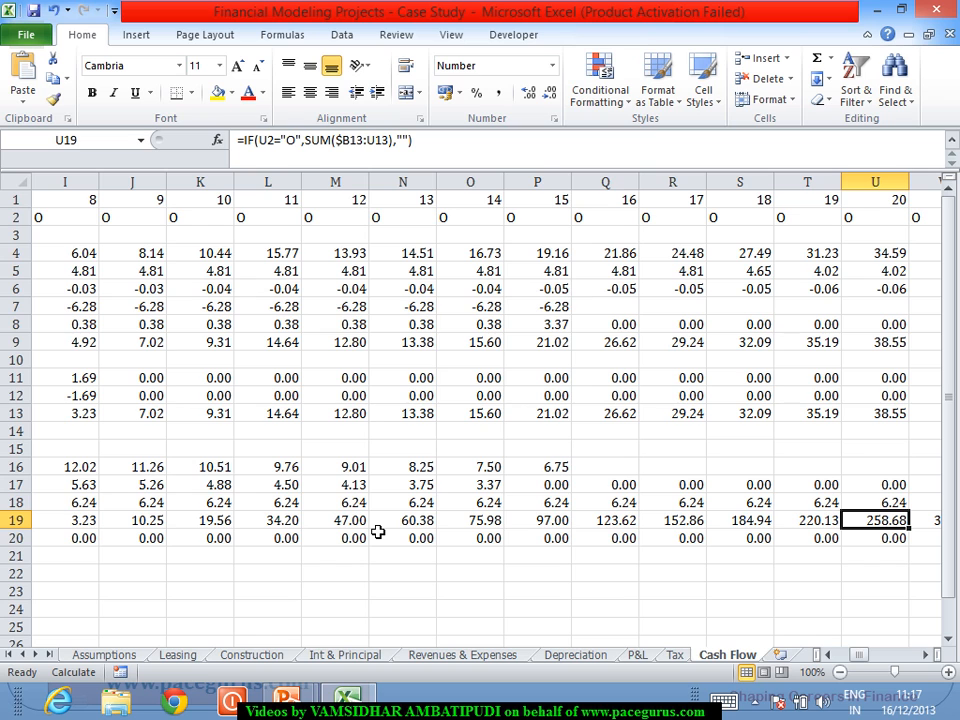
key("Right")
key("Right")
key("Right")
key("Right")
key("Right")
key("Right")
key("Right")
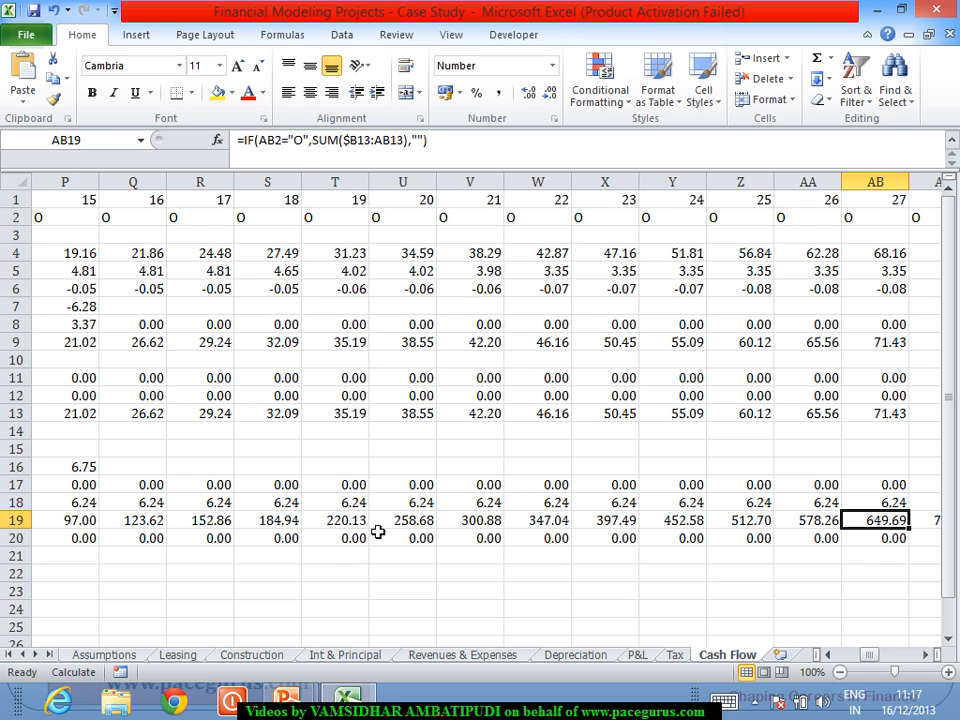
key("Right")
key("Right")
key("Right")
key("Right")
key("Right")
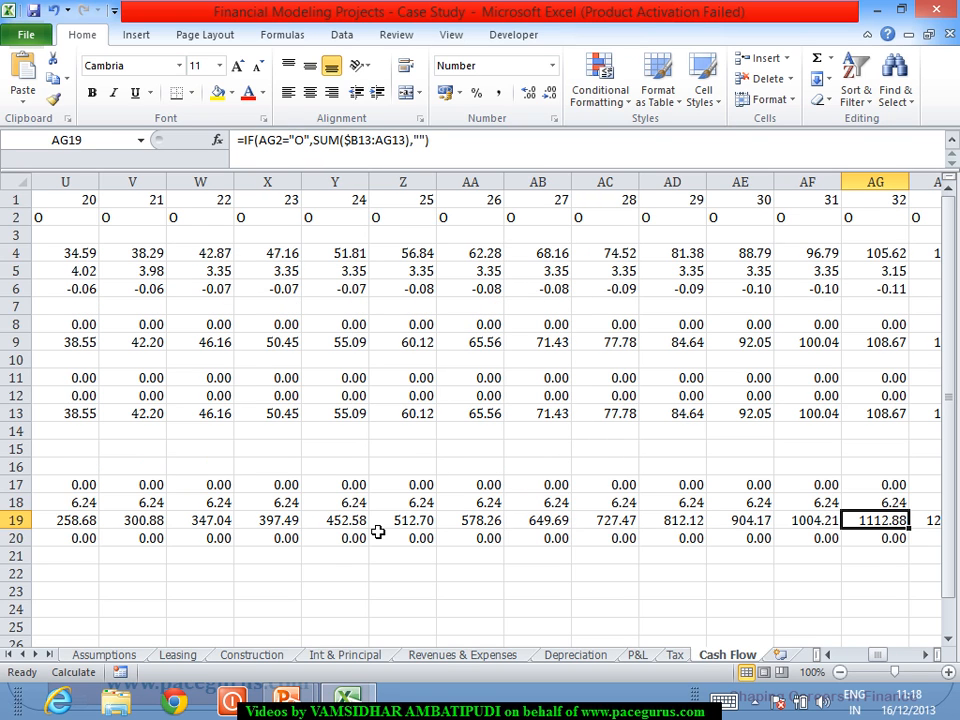
key("Left")
key("Left")
key("Left")
key("Left")
key("Left")
key("Left")
key("Left")
key("Left")
key("Left")
key("Left")
key("Left")
key("Left")
key("Left")
key("Left")
key("Left")
key("Left")
key("Left")
key("Left")
key("Left")
key("Left")
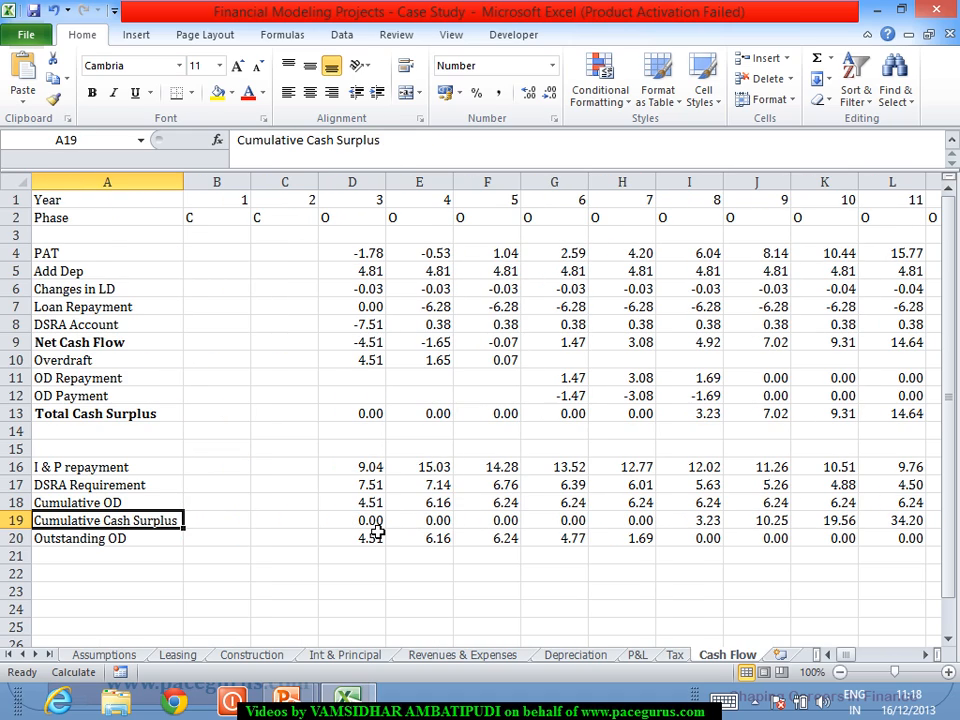
Enter the Interest on Overdraft formula =IF(B2="O",'Cash Flow'!B20*Assumptions!$B$31,"") in cell B15 of the P&L sheet
left_click(644, 657)
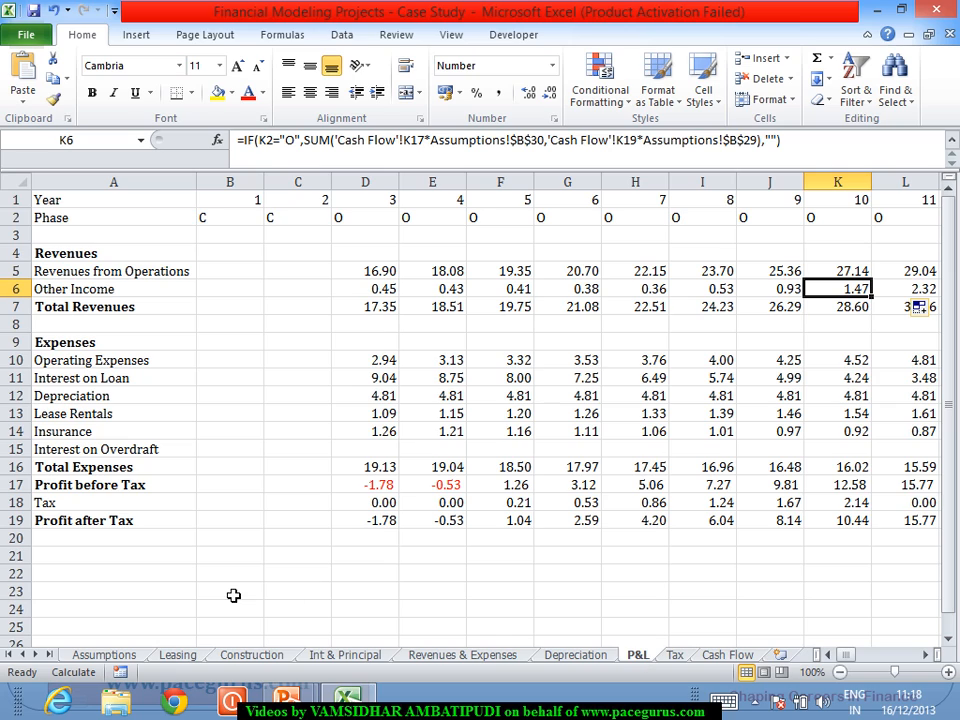
left_click(236, 451)
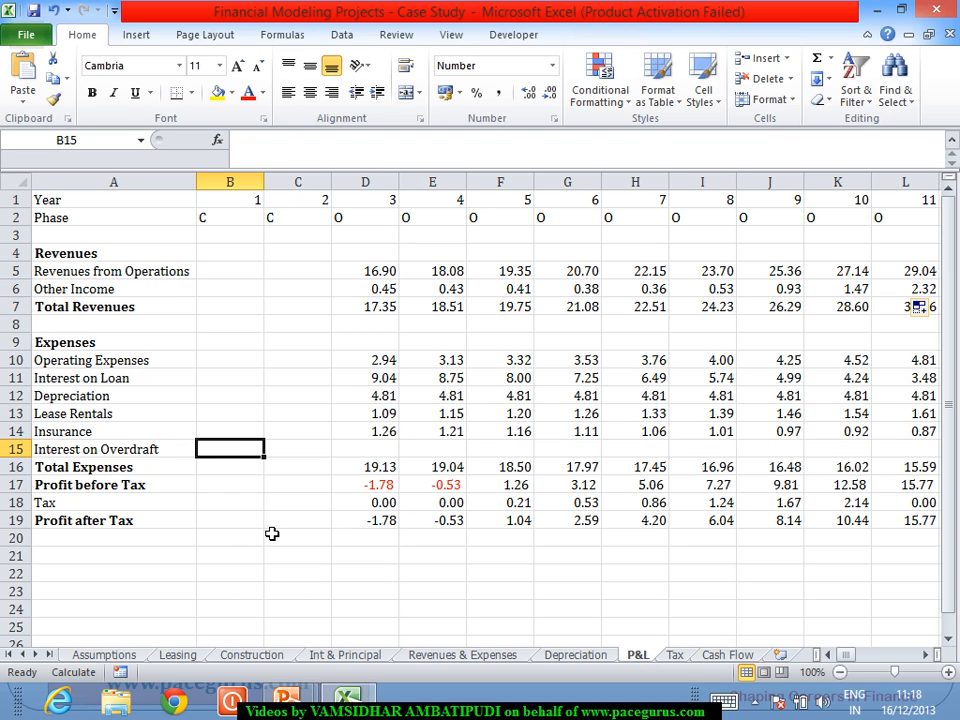
type("=i")
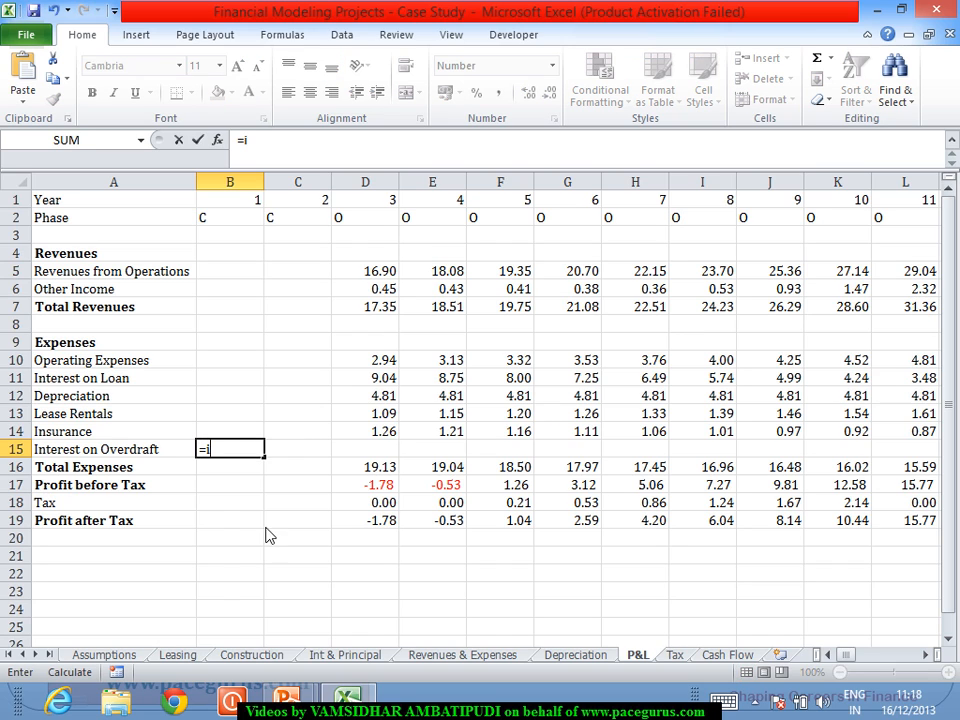
key("Tab")
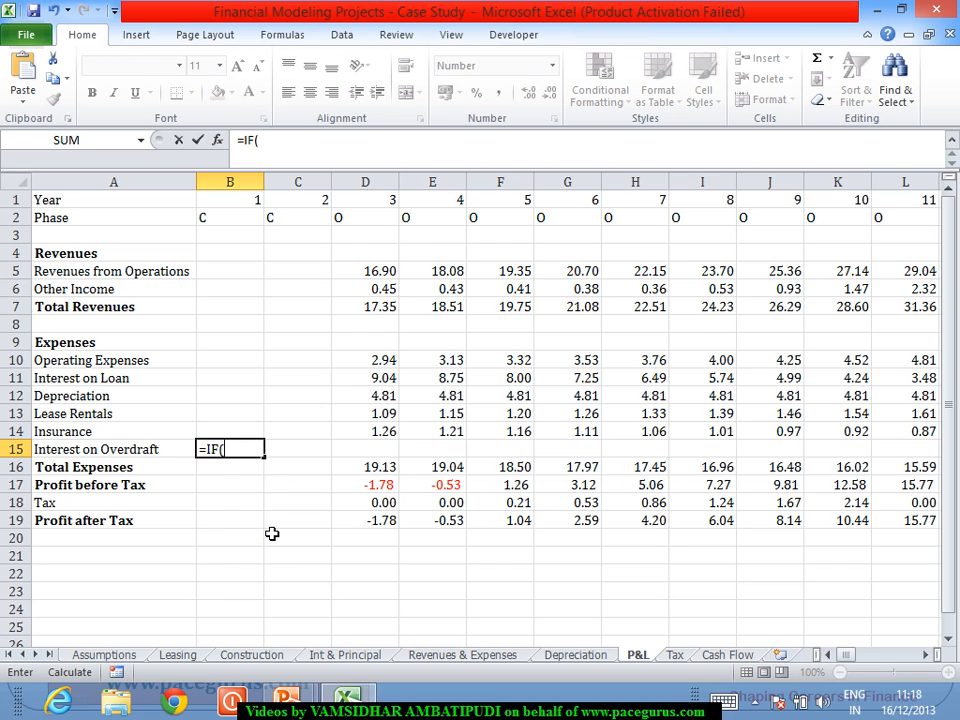
left_click(230, 224)
type("=\"")
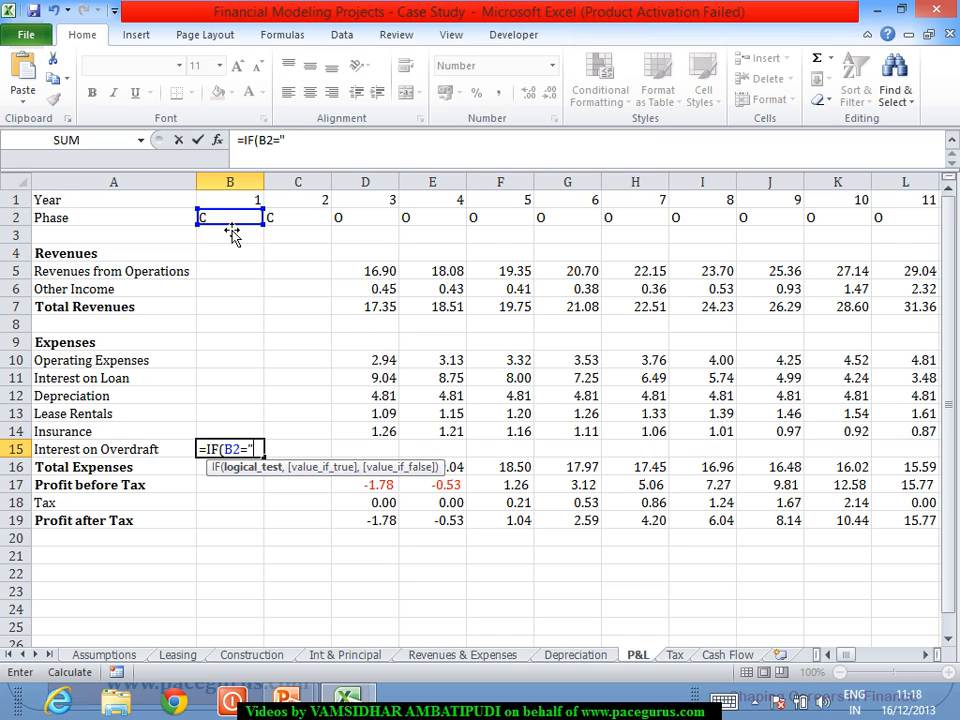
type("O\",")
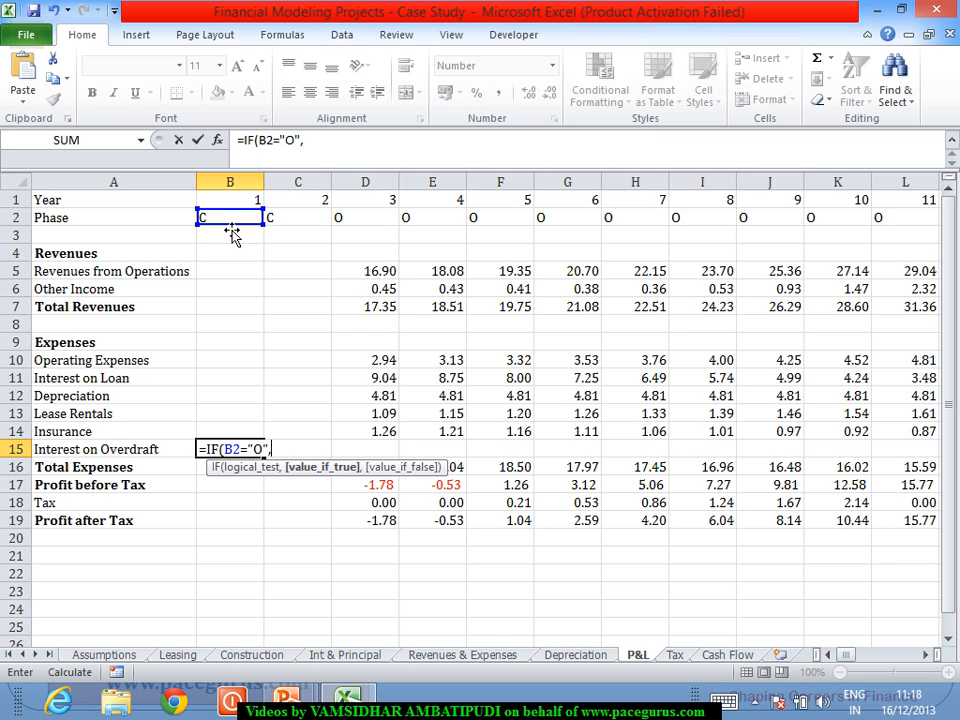
left_click(746, 662)
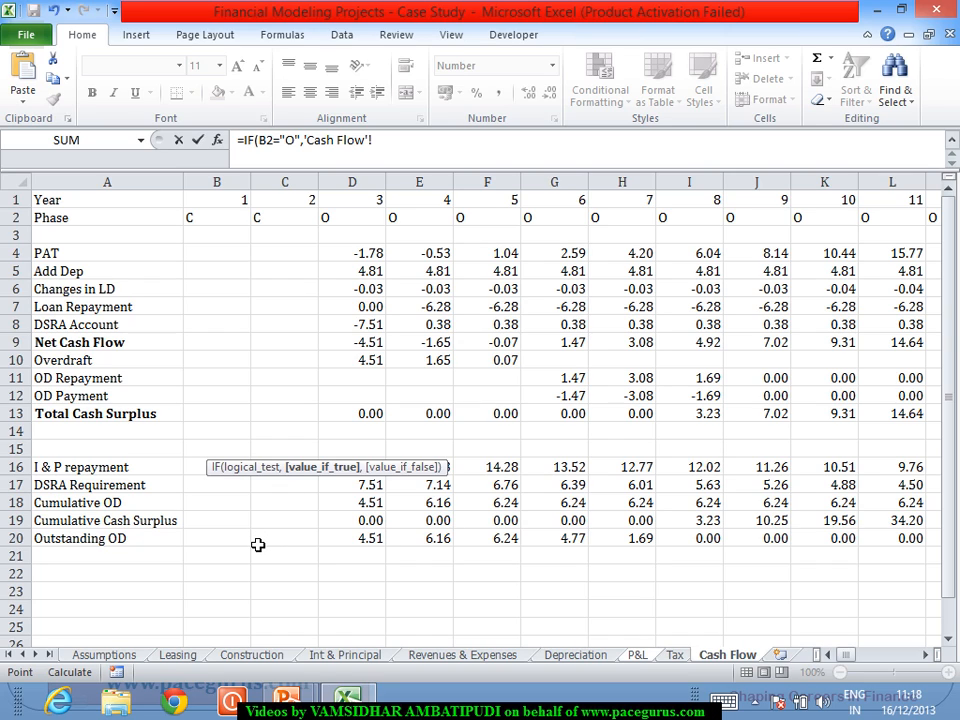
left_click(244, 543)
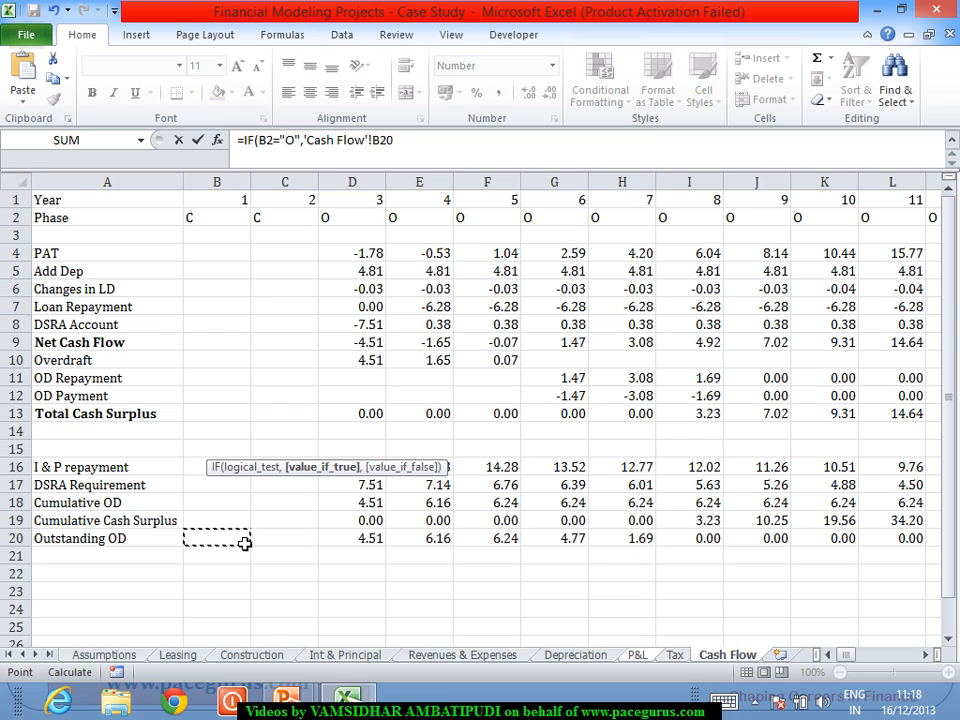
type("*")
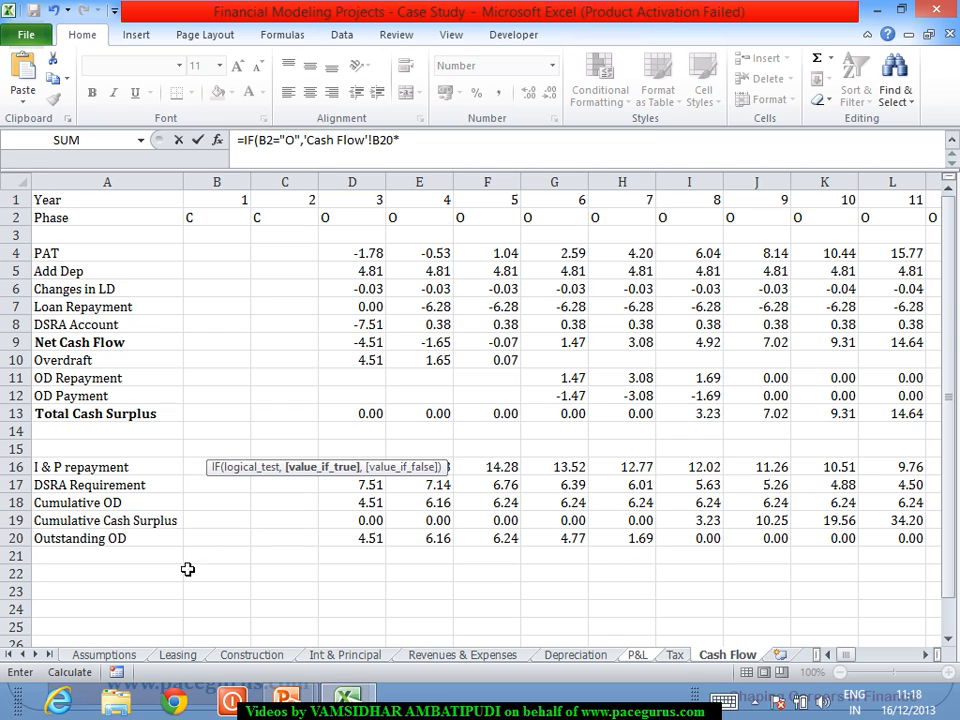
left_click(120, 655)
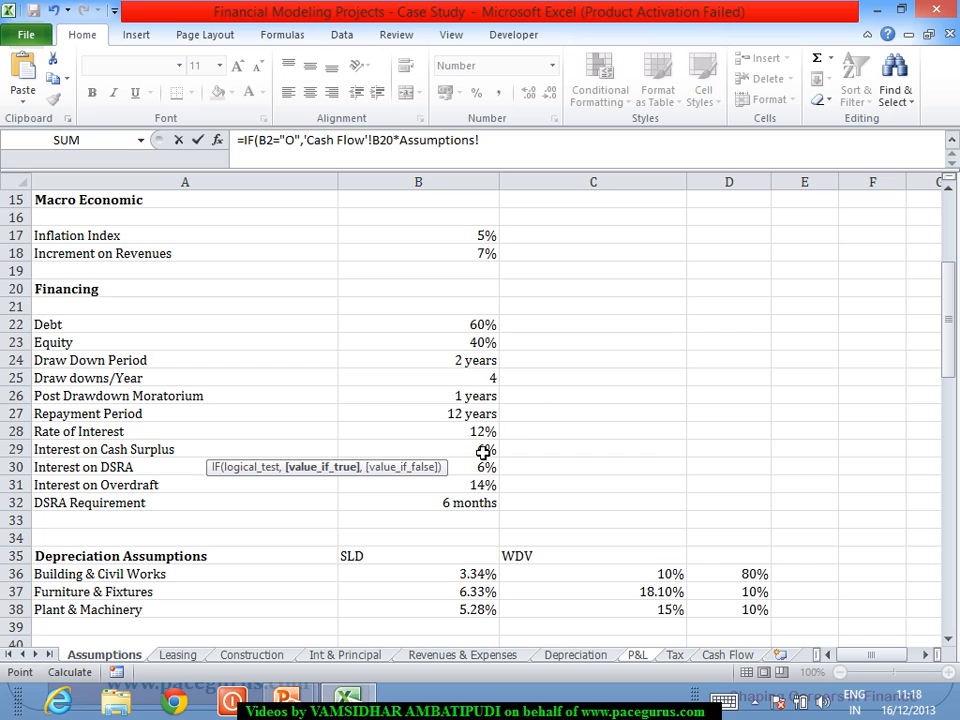
left_click(473, 490)
key("F4")
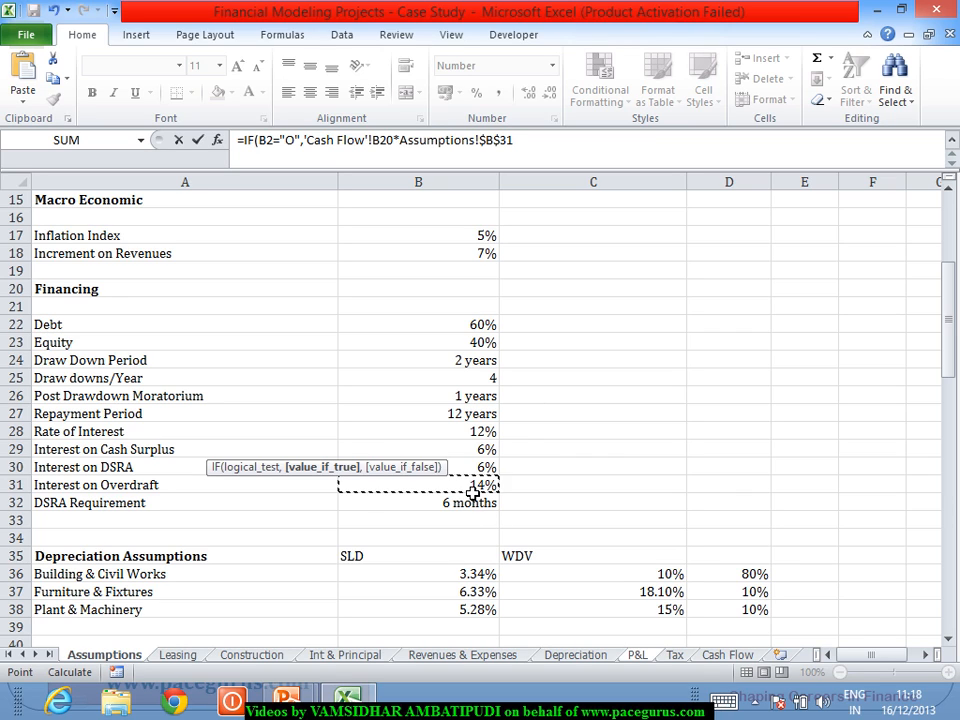
type(",")
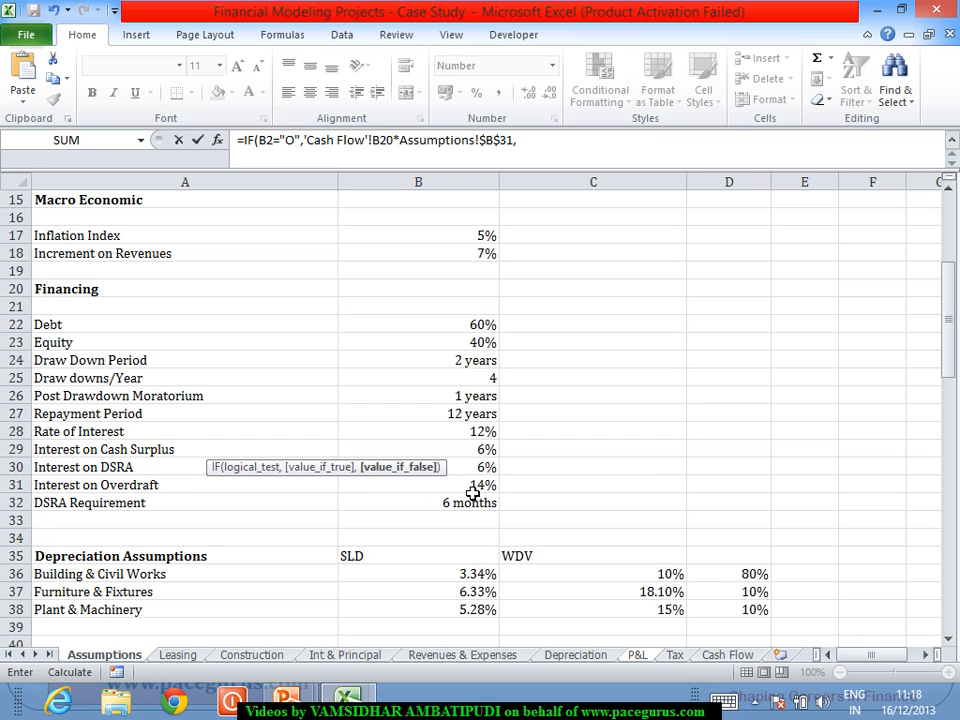
type("\"\")")
key("Return")
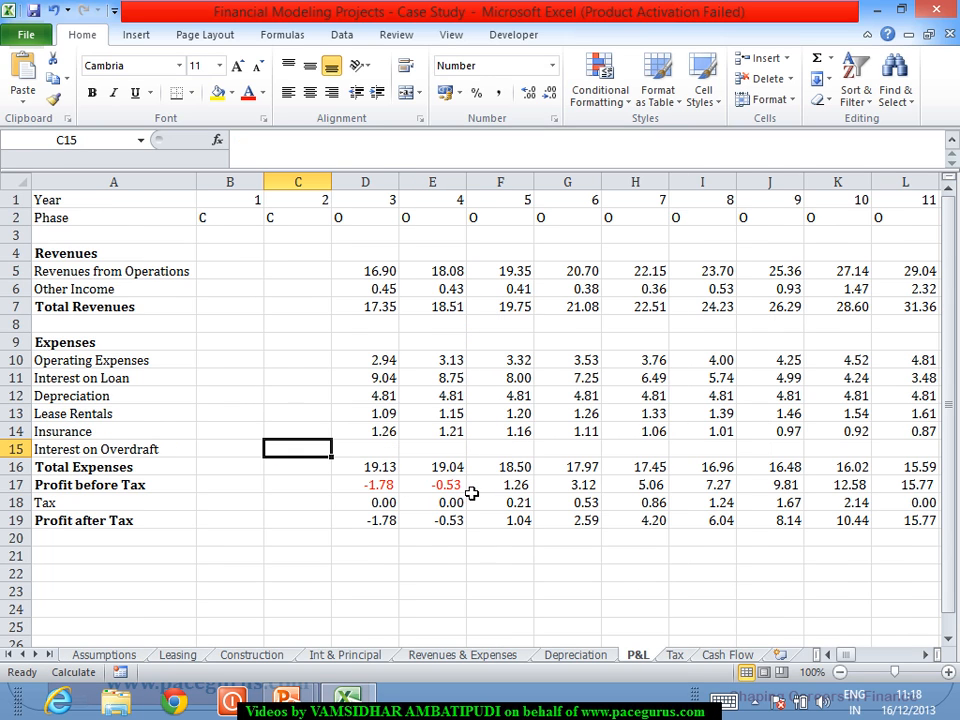
Fill the Interest on Overdraft formula from B15 across to AZ15, and check the updated figures on the Cash Flow sheet
left_click(217, 447)
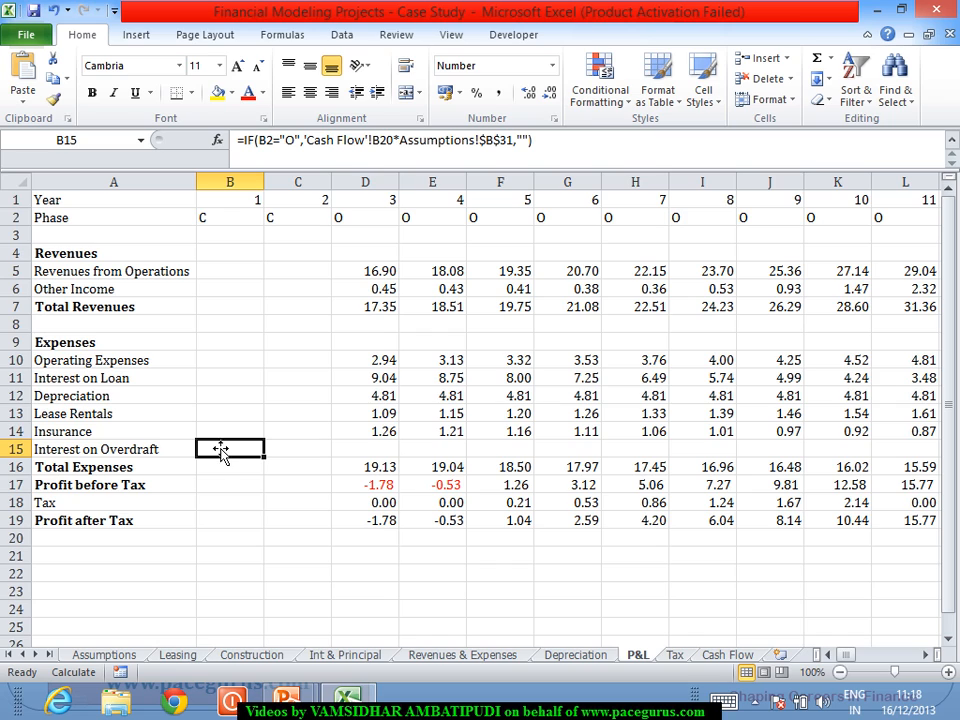
left_click_drag(271, 466, 894, 460)
left_click(829, 655)
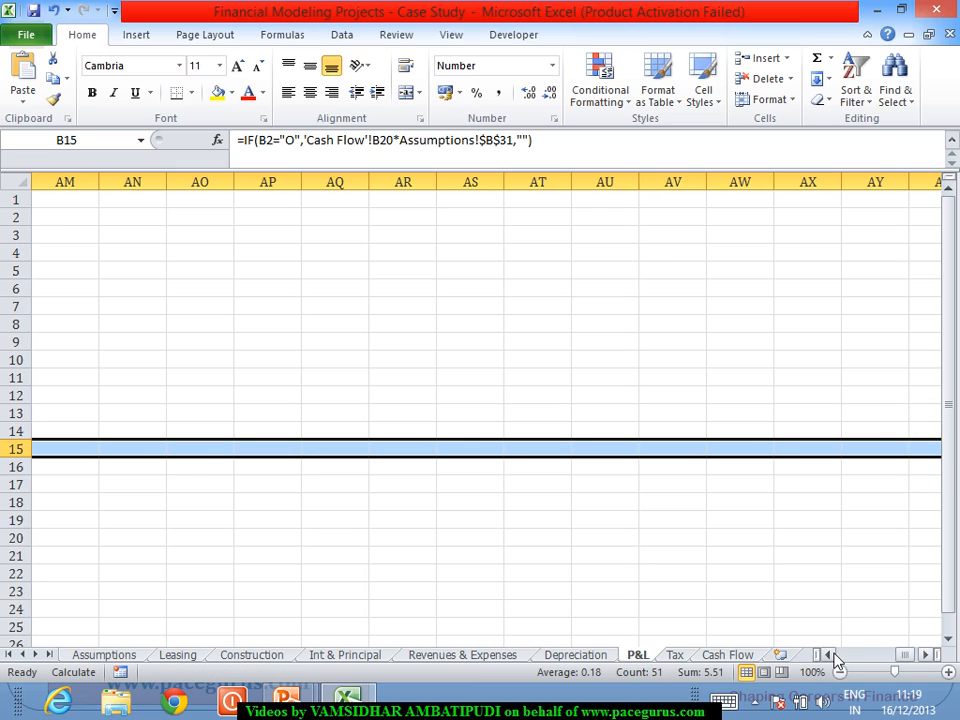
left_click_drag(833, 656, 838, 660)
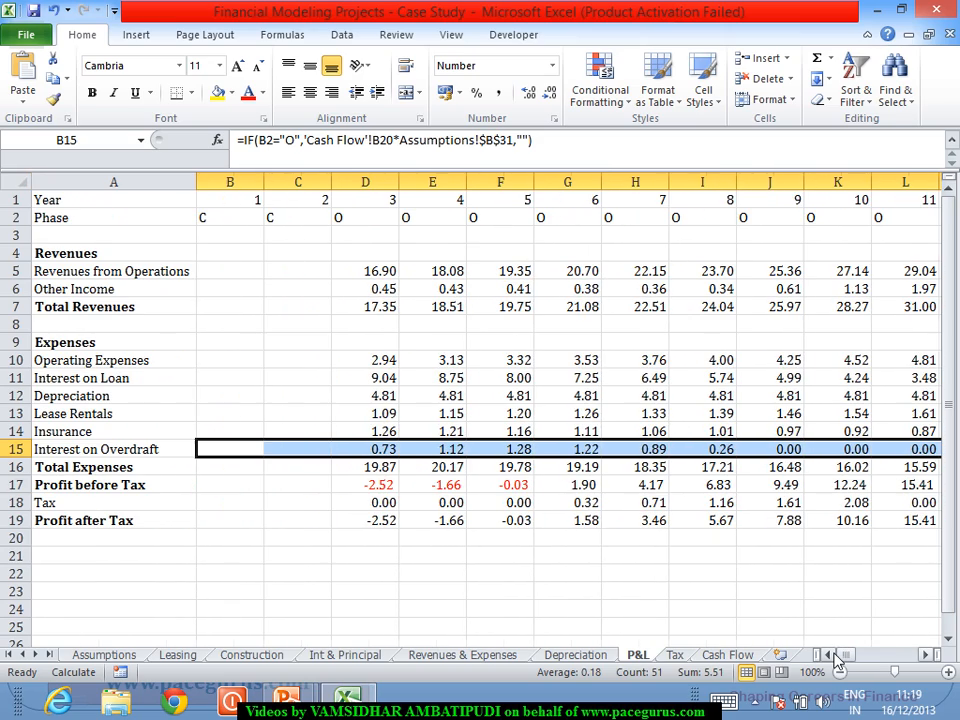
left_click(597, 579)
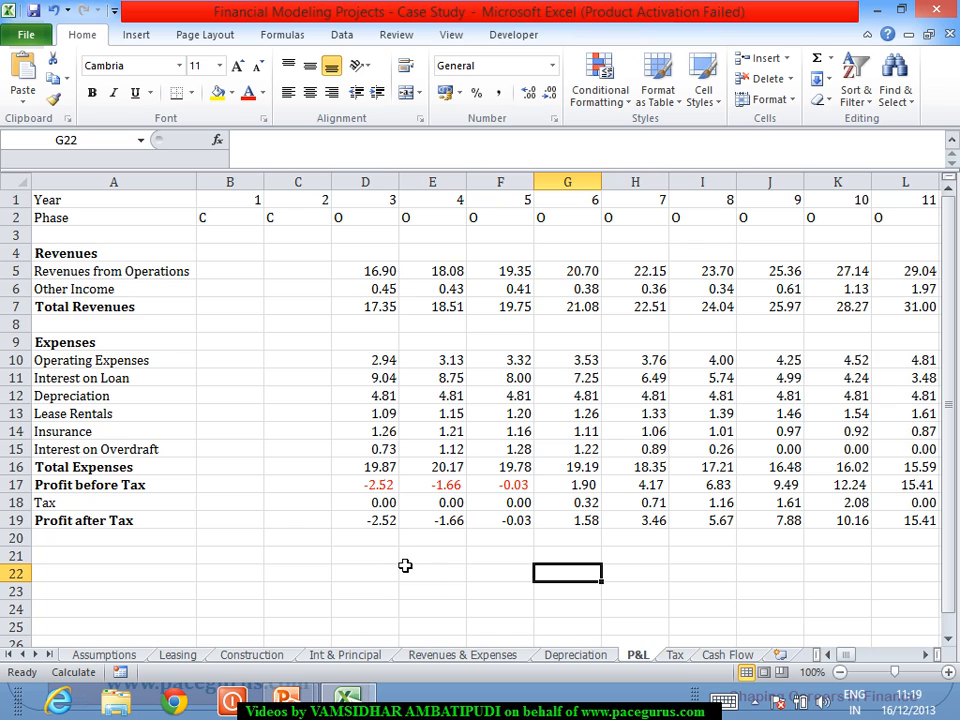
left_click(718, 655)
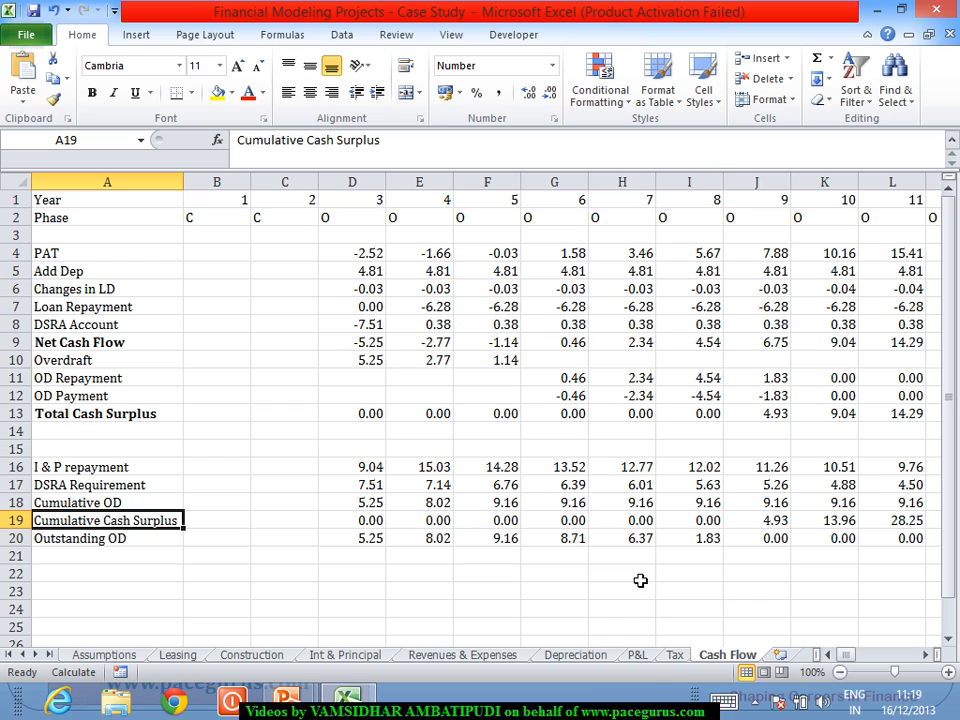
left_click(640, 656)
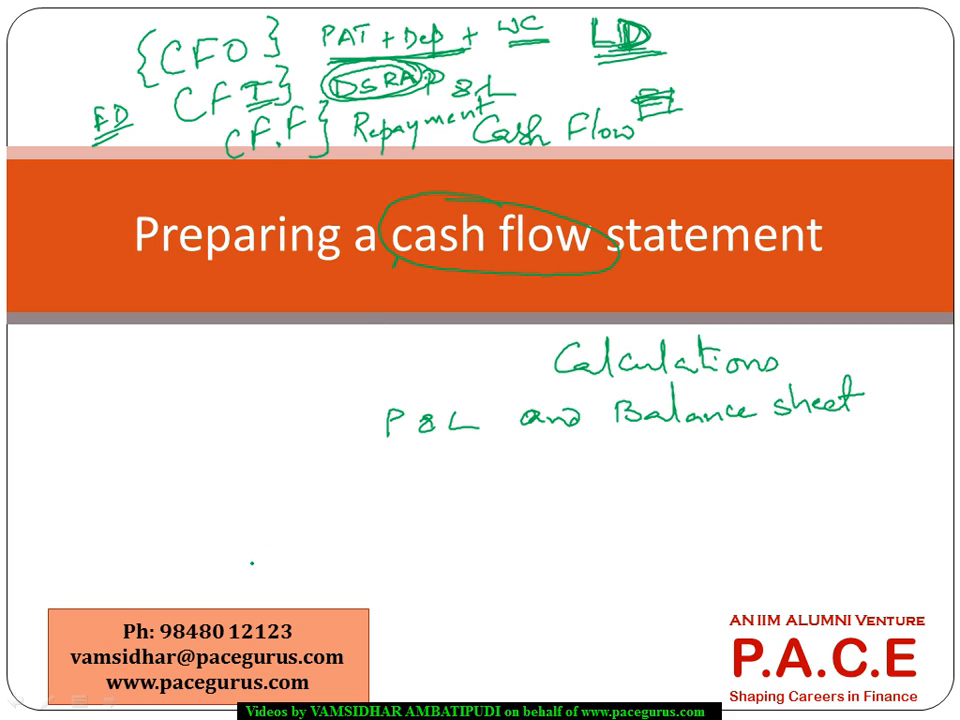
Switch to the PowerPoint slide show and draw a pen line ending in a scribble over the contact box of the cash flow statement slide
mouse_move(333, 543)
left_mouse_down()
mouse_move(278, 642)
mouse_move(311, 621)
left_mouse_up()
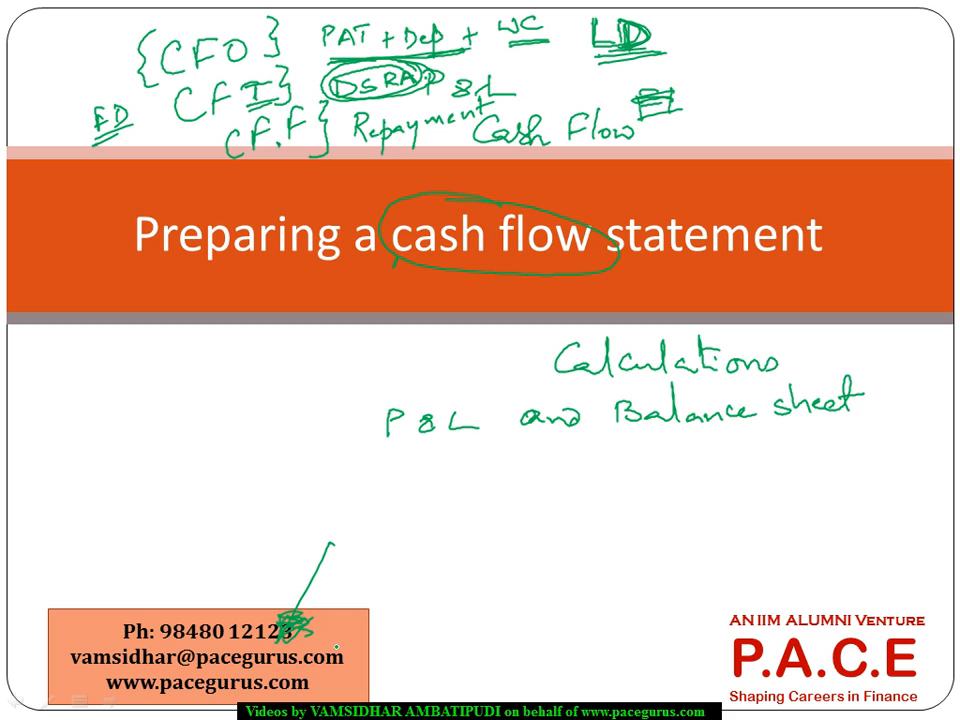